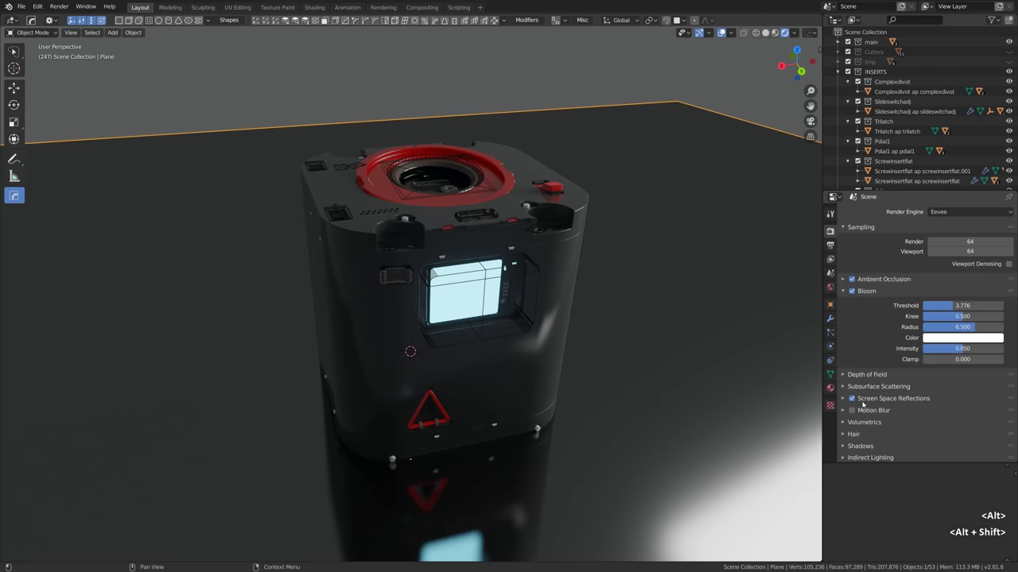
# Show the floor plane's material settings and examine the device model from different angles
pyautogui.click(830, 388)
pyautogui.moveTo(514, 239); pyautogui.dragTo(554, 260, button='middle')
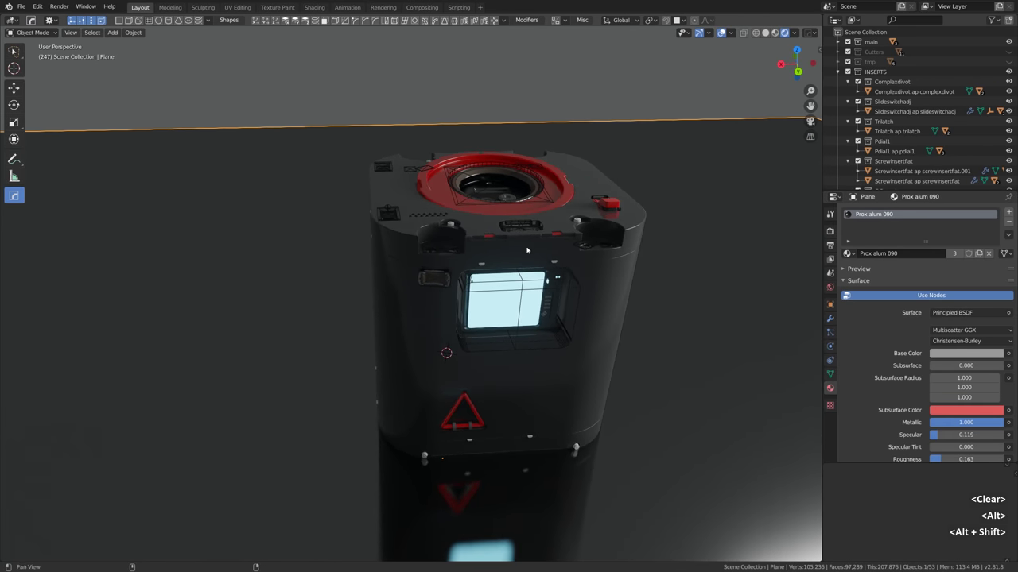
pyautogui.moveTo(602, 193); pyautogui.dragTo(496, 201, button='middle')
pyautogui.press('KP_5')
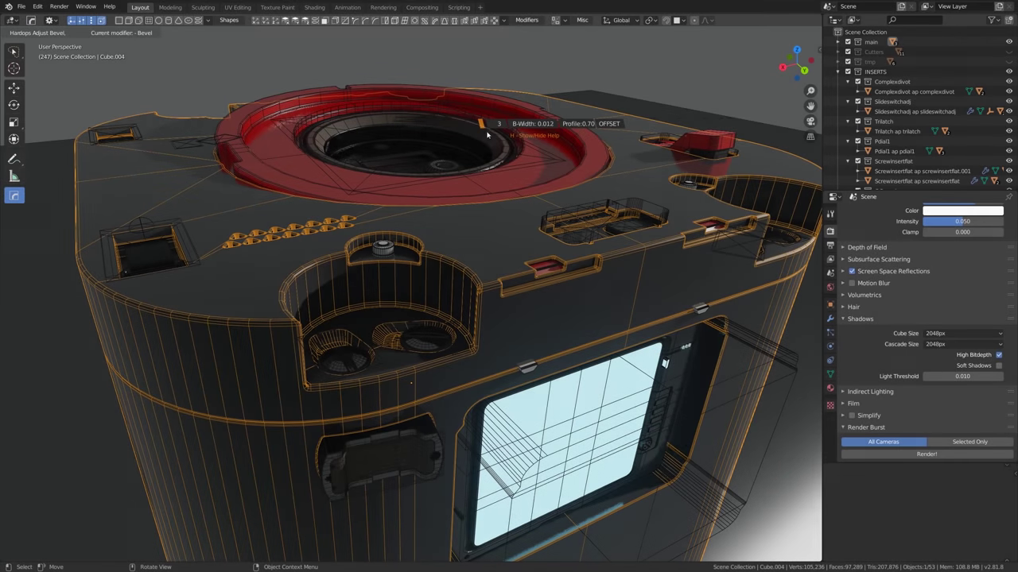
# Compare the device body's base mesh in Edit Mode with its modifier result in Object Mode
pyautogui.press('Tab')
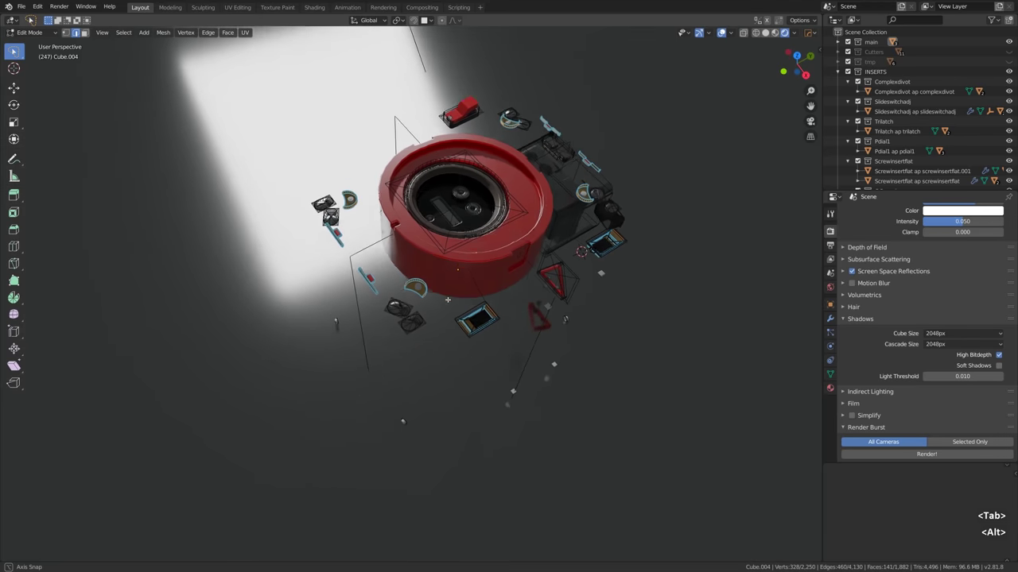
pyautogui.moveTo(447, 299); pyautogui.dragTo(449, 279, button='middle')
pyautogui.press('Tab')
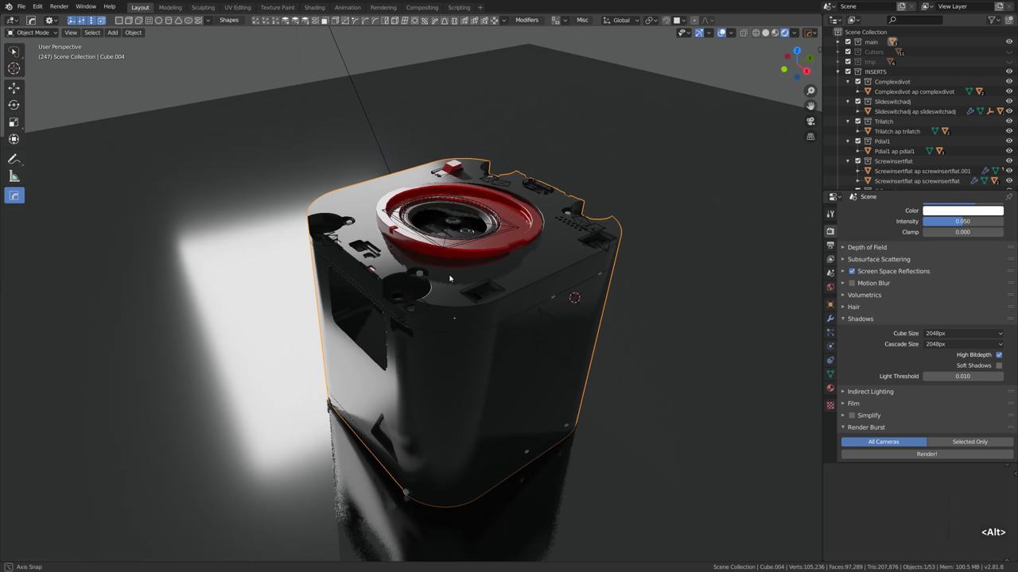
pyautogui.moveTo(449, 278); pyautogui.dragTo(445, 280, button='middle')
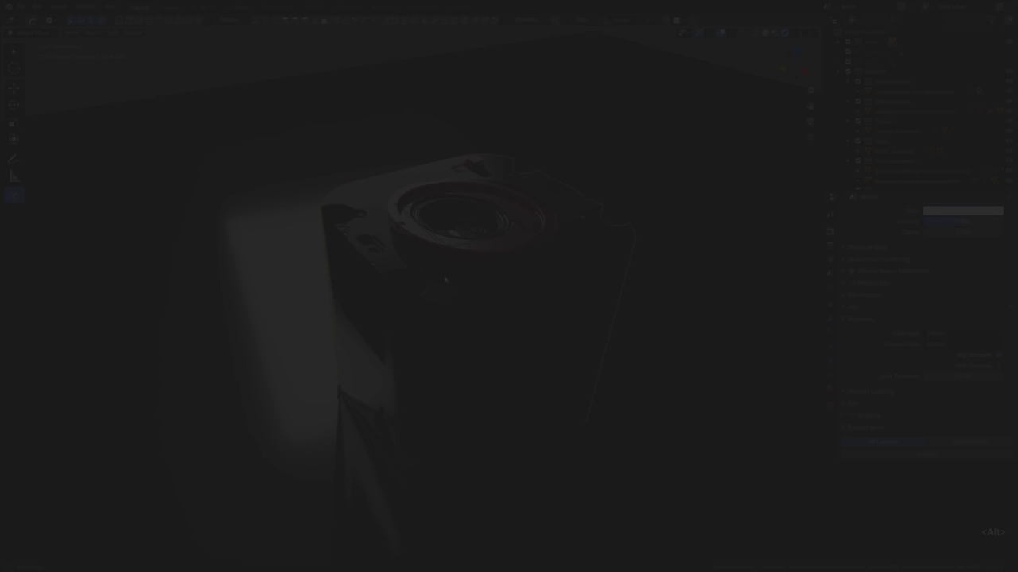
pyautogui.press('Tab')
pyautogui.moveTo(445, 279)
pyautogui.keyDown('alt'); pyautogui.mouseDown(button='middle')
pyautogui.moveTo(448, 301)
pyautogui.moveTo(452, 272)
pyautogui.moveTo(479, 265)
pyautogui.moveTo(446, 279)
pyautogui.mouseUp(button='middle'); pyautogui.keyUp('alt')
pyautogui.press('Tab')
# Adjust the device body's bevel with Hard Ops and set its width to 0.016
pyautogui.scroll(10, 446, 279)
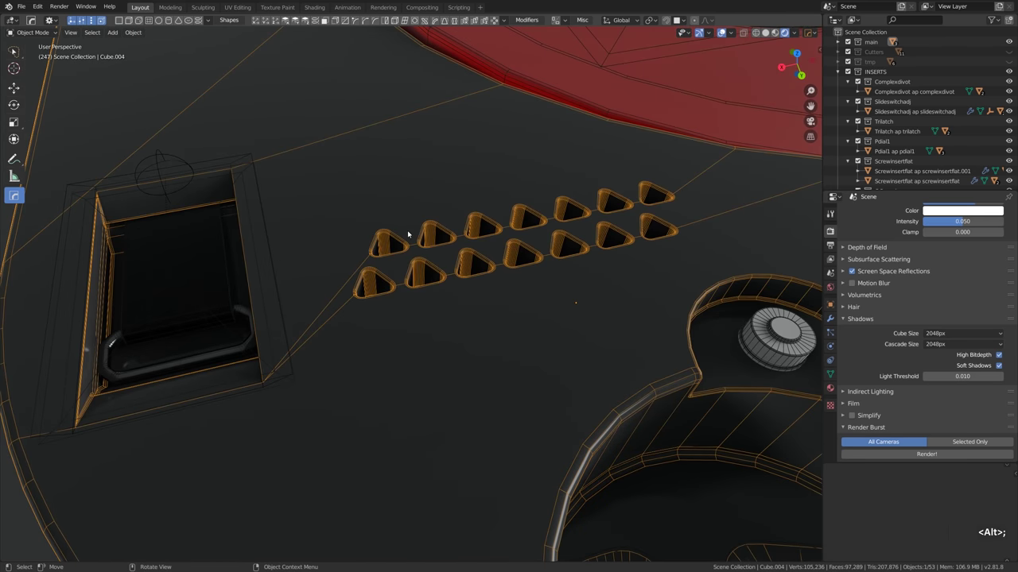
pyautogui.scroll(3, 578, 270)
pyautogui.press('q')
pyautogui.click(644, 320)
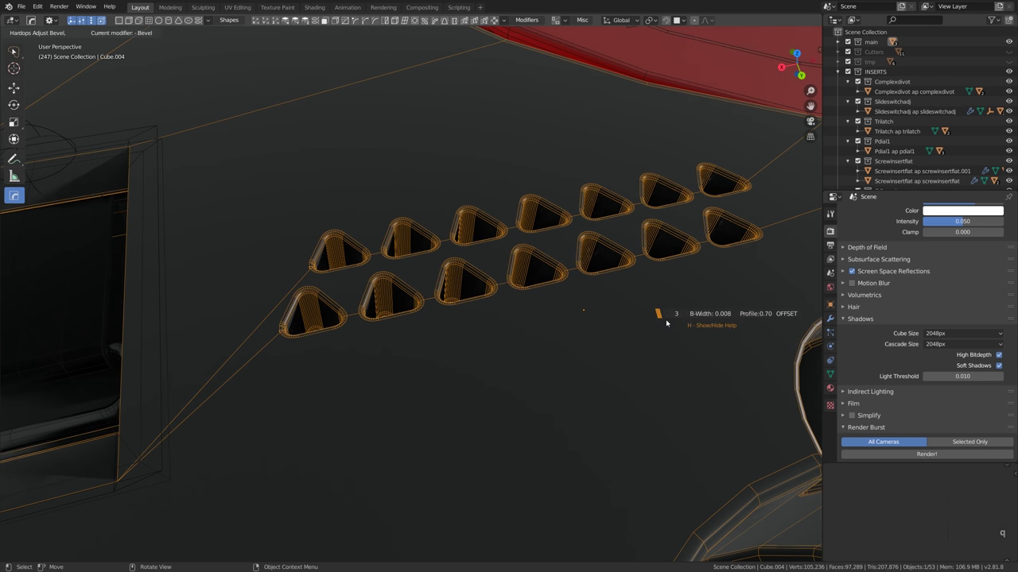
pyautogui.moveTo(667, 324)
pyautogui.click(628, 297)
pyautogui.scroll(-5, 628, 297)
pyautogui.moveTo(627, 297); pyautogui.dragTo(672, 260, button='middle')
pyautogui.hotkey('ctrl', 'b')
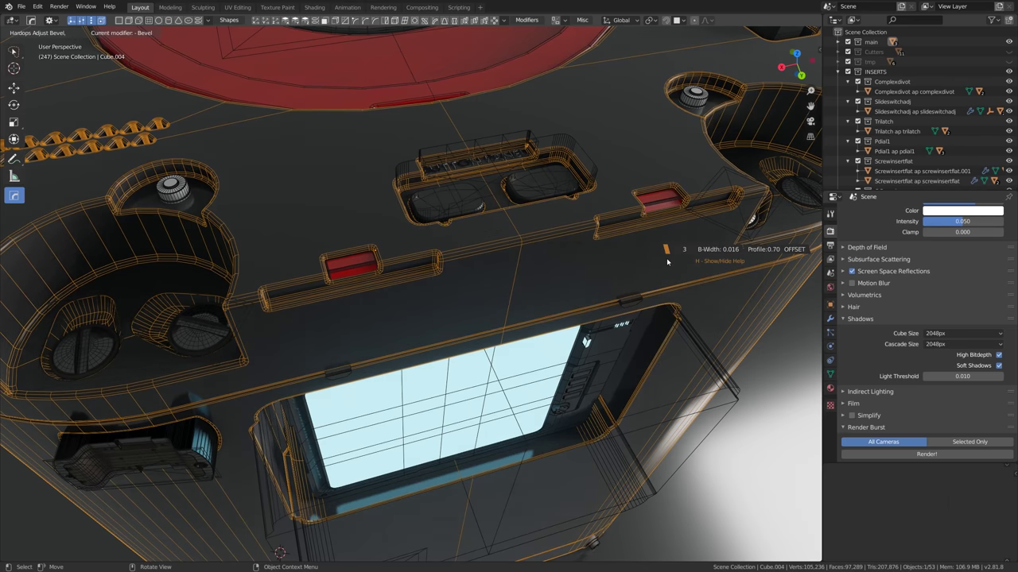
pyautogui.click(668, 261)
# Display the complete device model in wireframe
pyautogui.hotkey('alt', 'z')
pyautogui.scroll(-8, 636, 254)
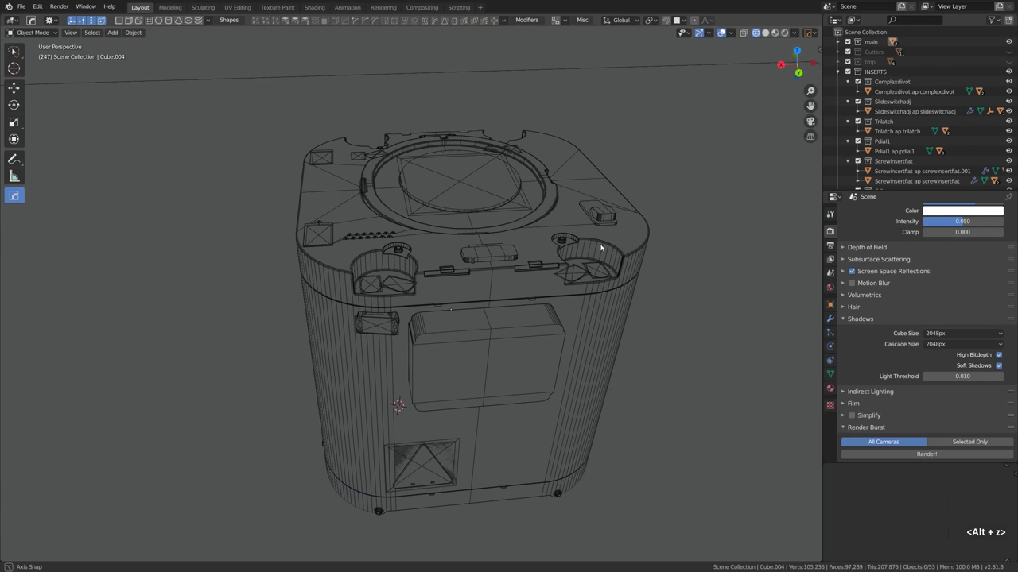
pyautogui.moveTo(600, 249); pyautogui.dragTo(600, 251, button='middle')
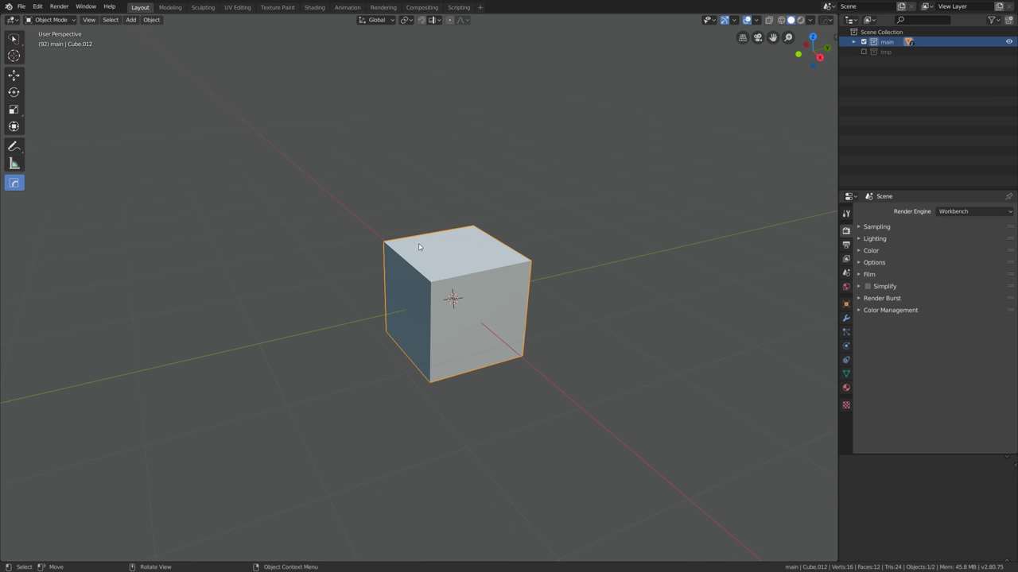
# Install the Hard Ops add-on from the file (2.8) HOps 00983 Curium_4.zip in the preferences
pyautogui.click(39, 8)
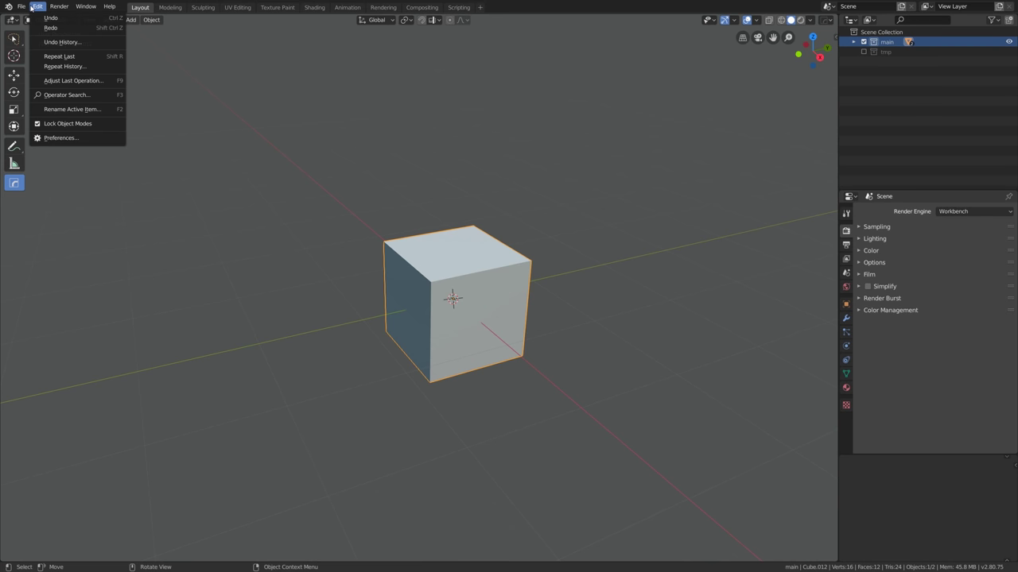
pyautogui.click(84, 138)
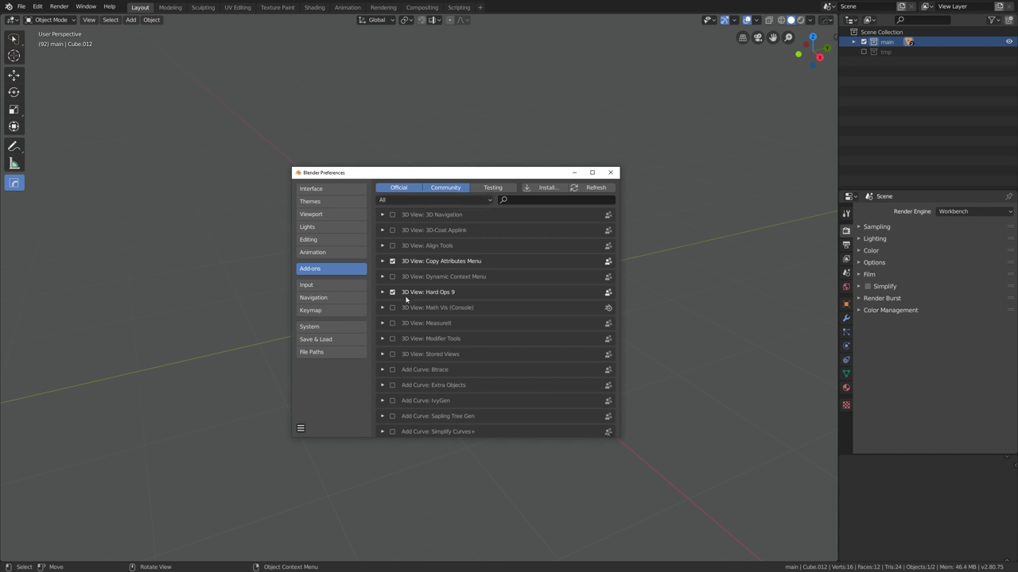
pyautogui.click(382, 293)
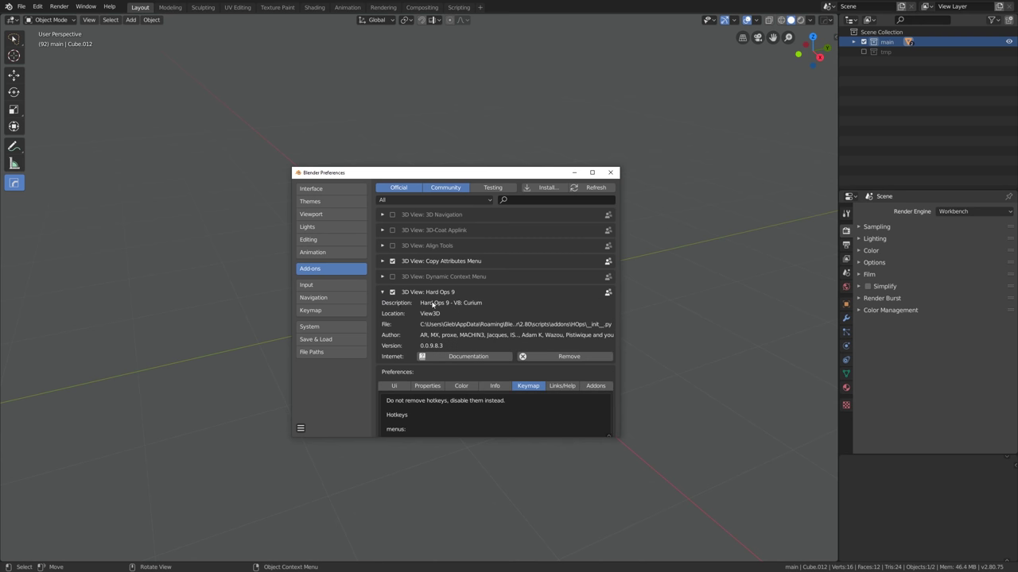
pyautogui.click(543, 188)
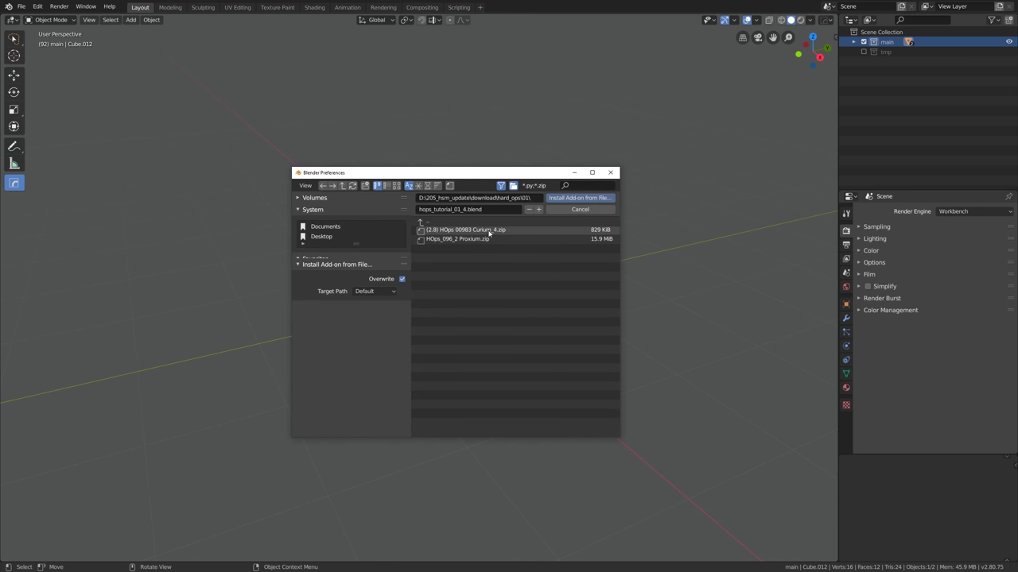
pyautogui.click(490, 232)
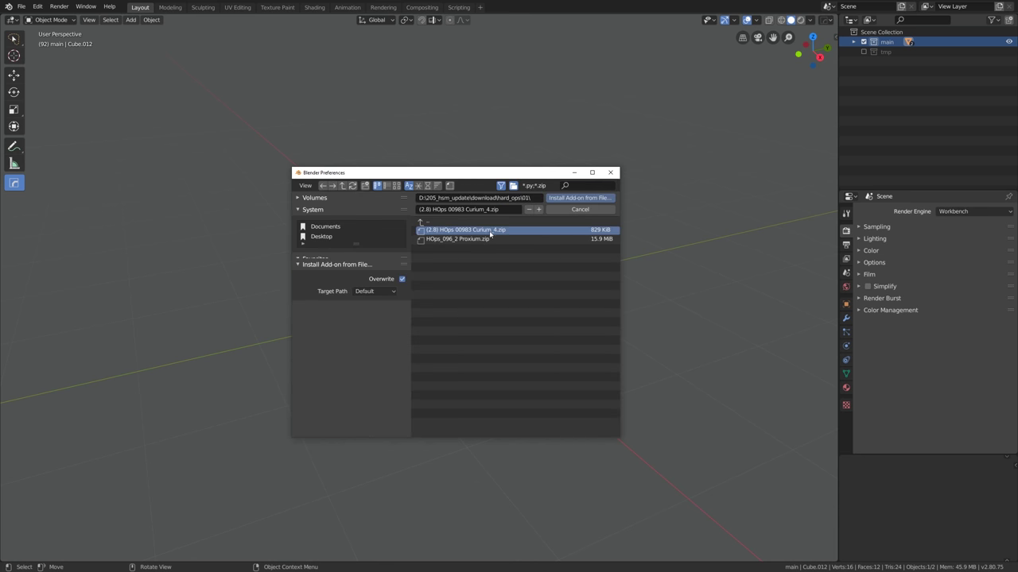
pyautogui.click(563, 199)
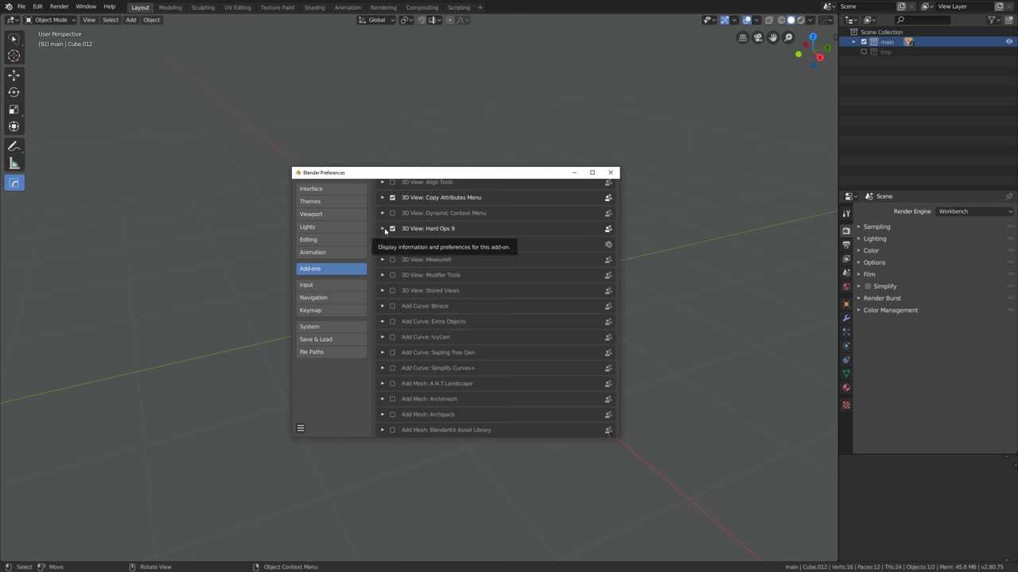
# Review the Hard Ops 9 add-on's help links and its hotkey list
pyautogui.click(383, 230)
pyautogui.scroll(-2, 390, 239)
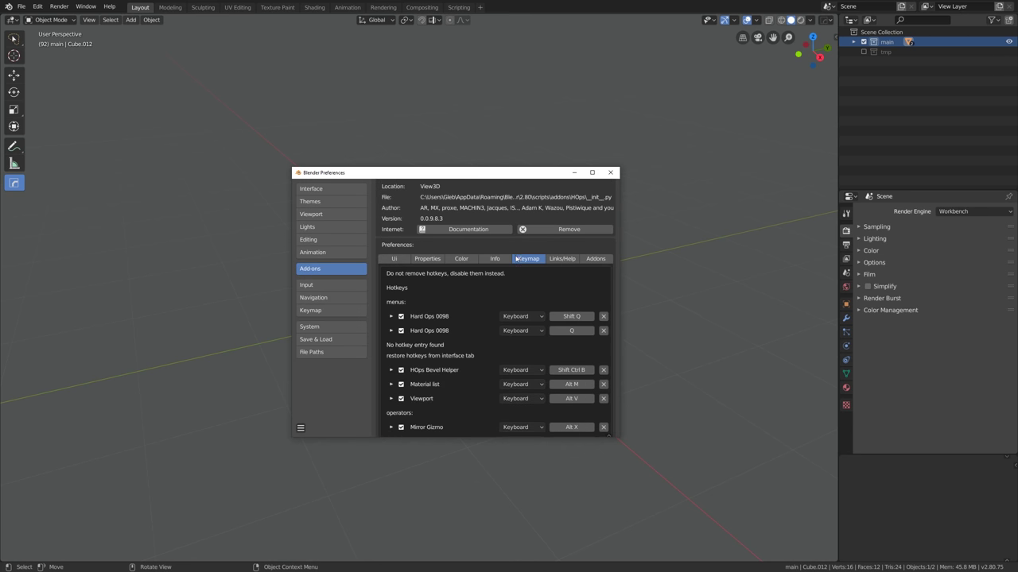
pyautogui.click(548, 259)
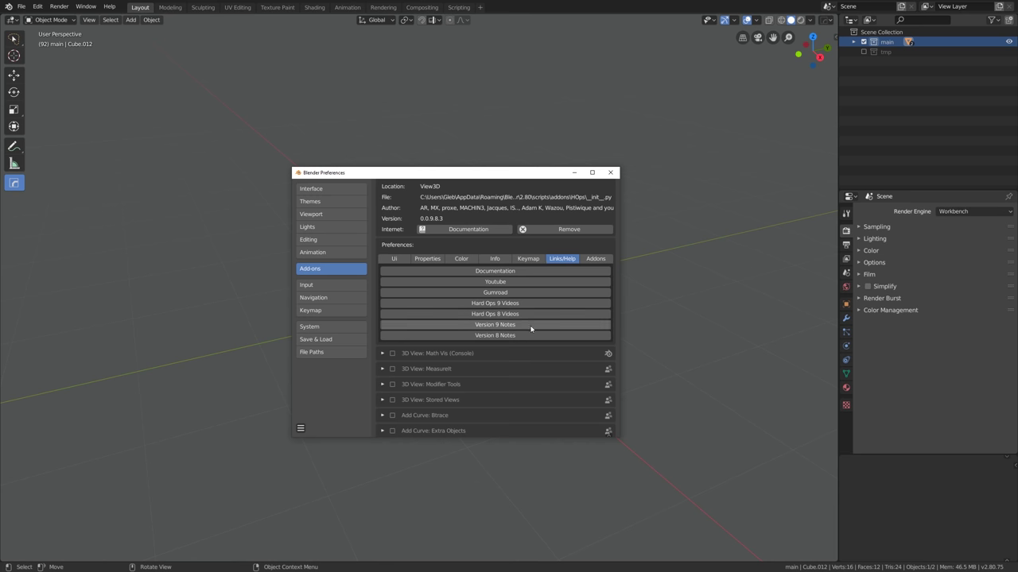
pyautogui.click(530, 261)
pyautogui.scroll(-3, 496, 291)
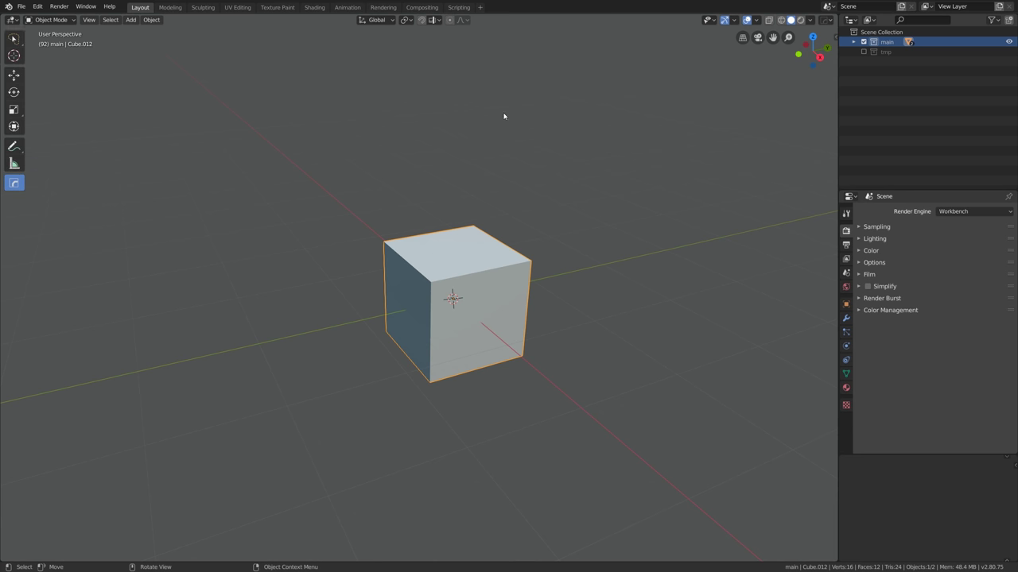
# Explore the Hard Ops viewport pop-up, including the Helper's workflow and mirror options and its object, physics and modifier sections
pyautogui.click(827, 21)
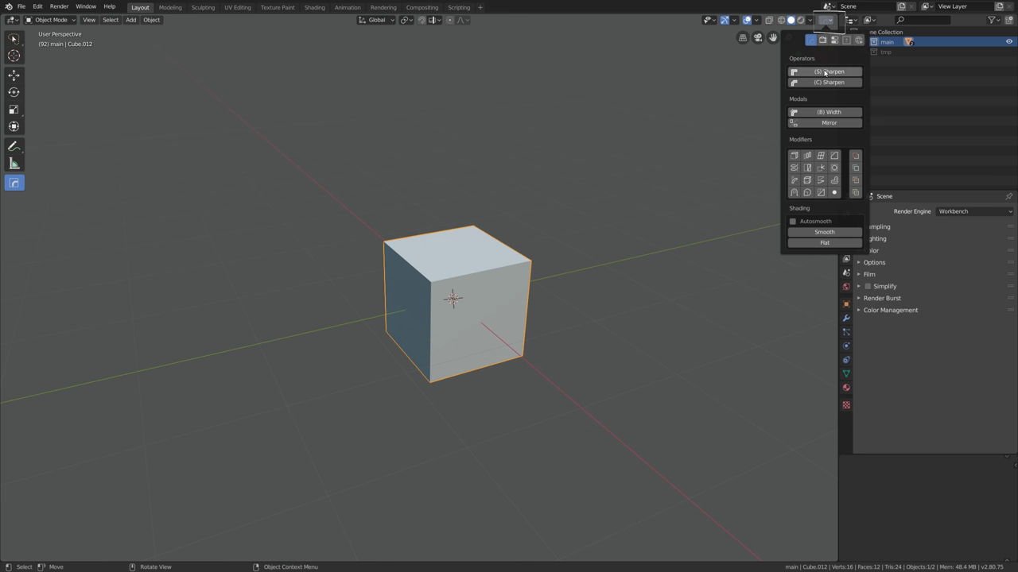
pyautogui.click(822, 40)
pyautogui.click(800, 79)
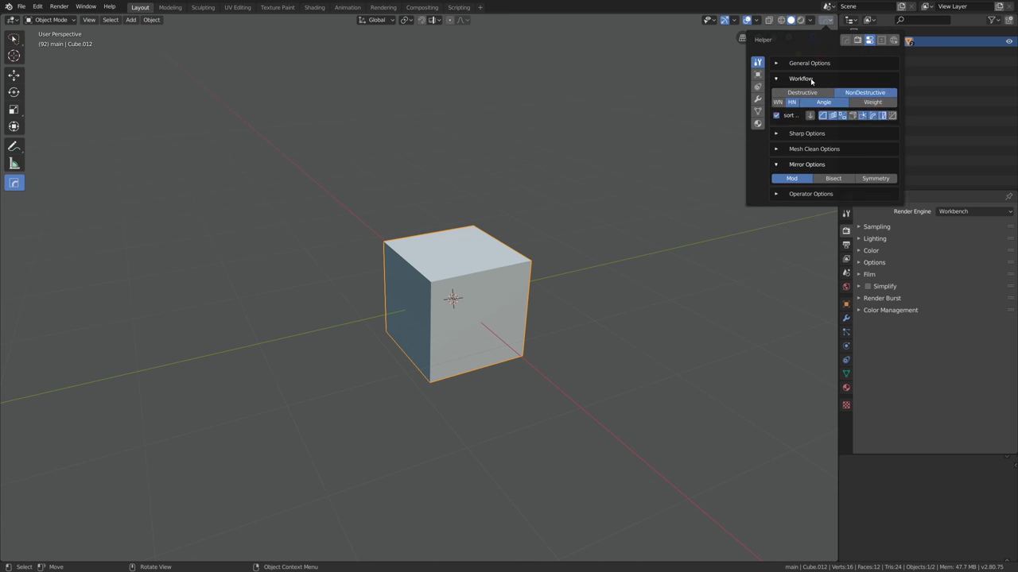
pyautogui.click(802, 79)
pyautogui.click(792, 125)
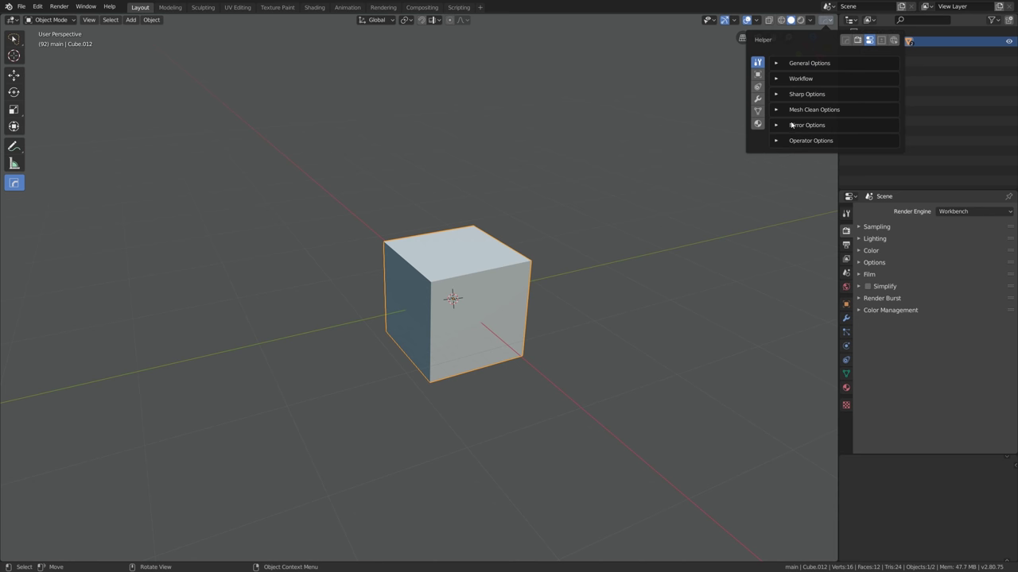
pyautogui.click(757, 74)
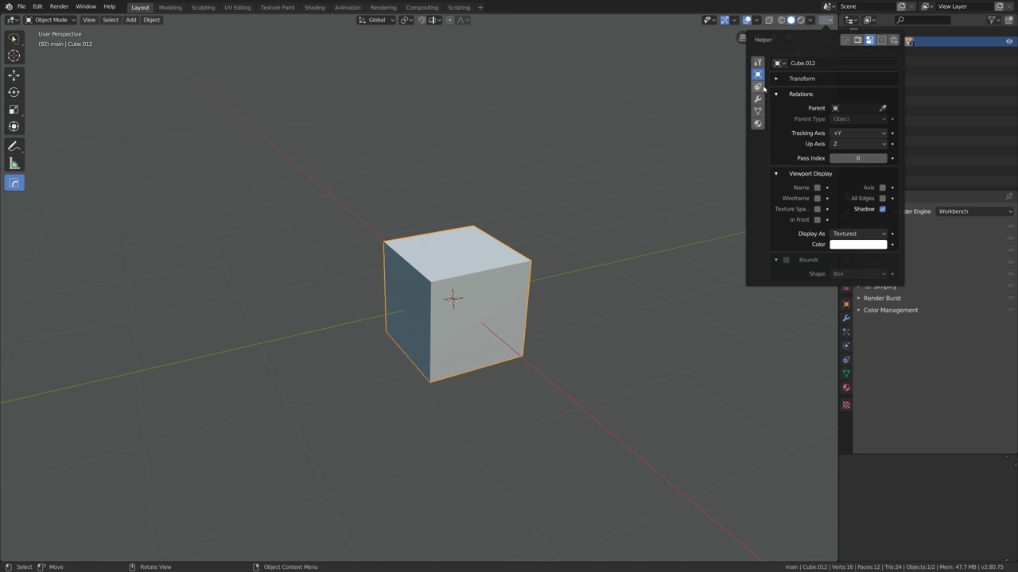
pyautogui.click(759, 87)
pyautogui.click(760, 98)
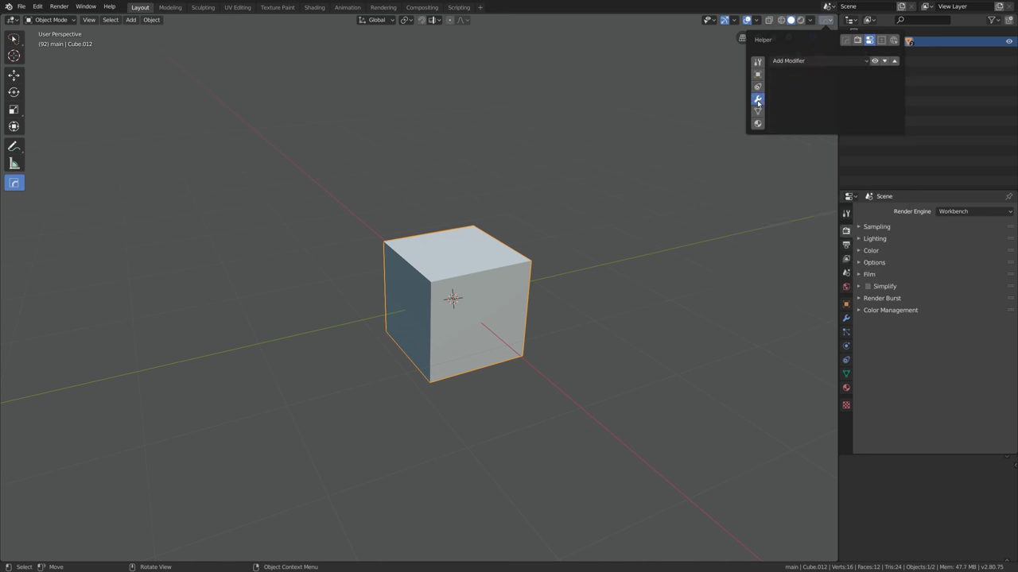
pyautogui.click(757, 62)
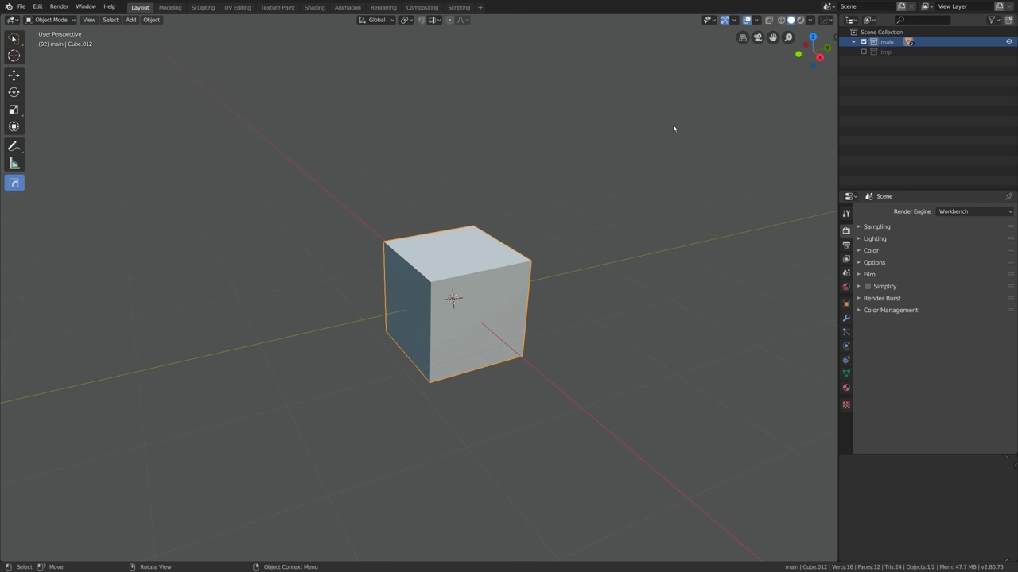
# Open the floating HOps Helper in a maximized viewport, show its modifier section and reposition it around the cube
pyautogui.hotkey('ctrl', 'space')
pyautogui.hotkey('ctrl', '`')
pyautogui.moveTo(613, 215); pyautogui.dragTo(745, 167)
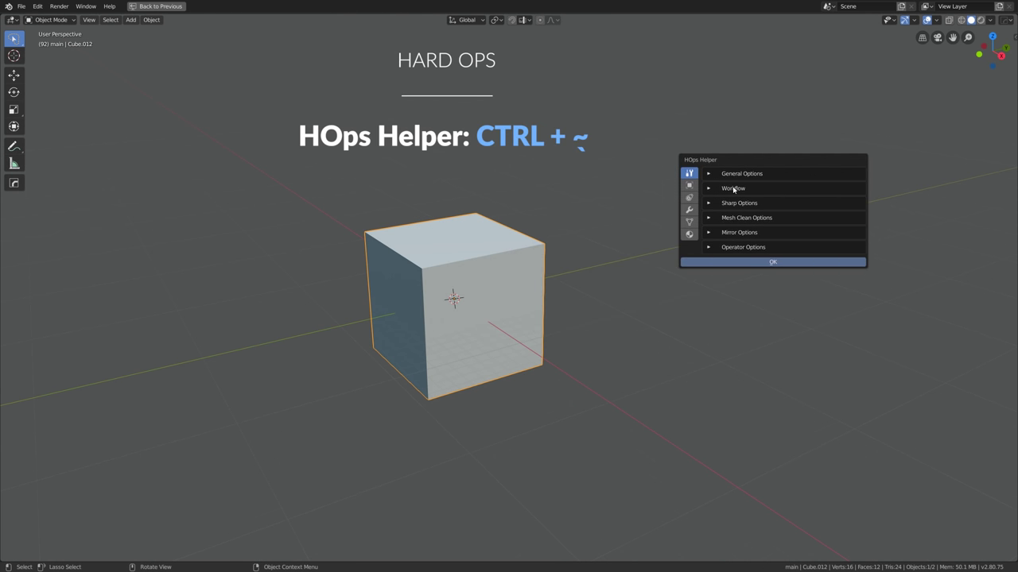
pyautogui.click(689, 209)
pyautogui.click(724, 172)
pyautogui.click(725, 168)
pyautogui.moveTo(725, 166); pyautogui.dragTo(599, 167)
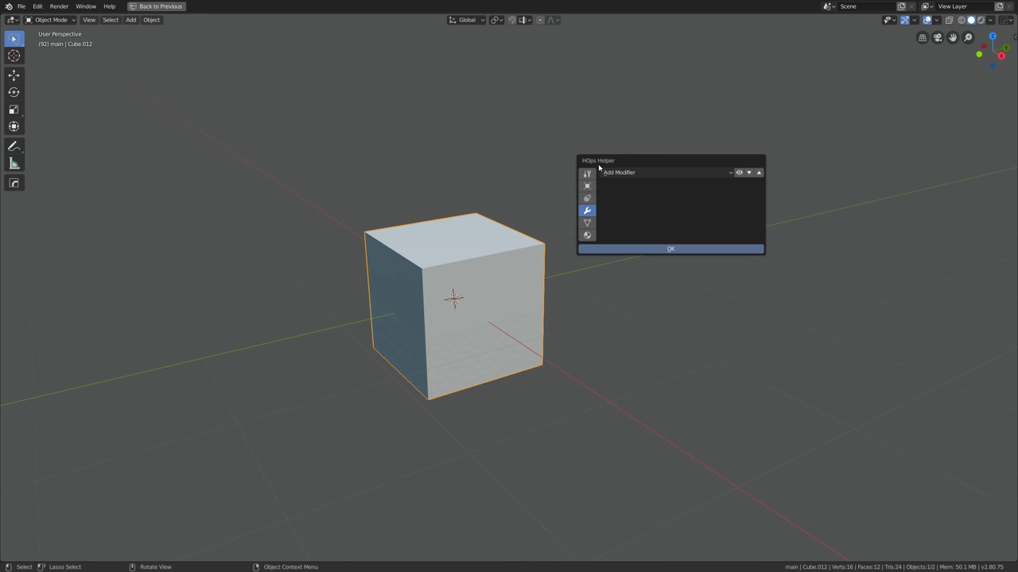
pyautogui.moveTo(599, 167); pyautogui.dragTo(143, 148)
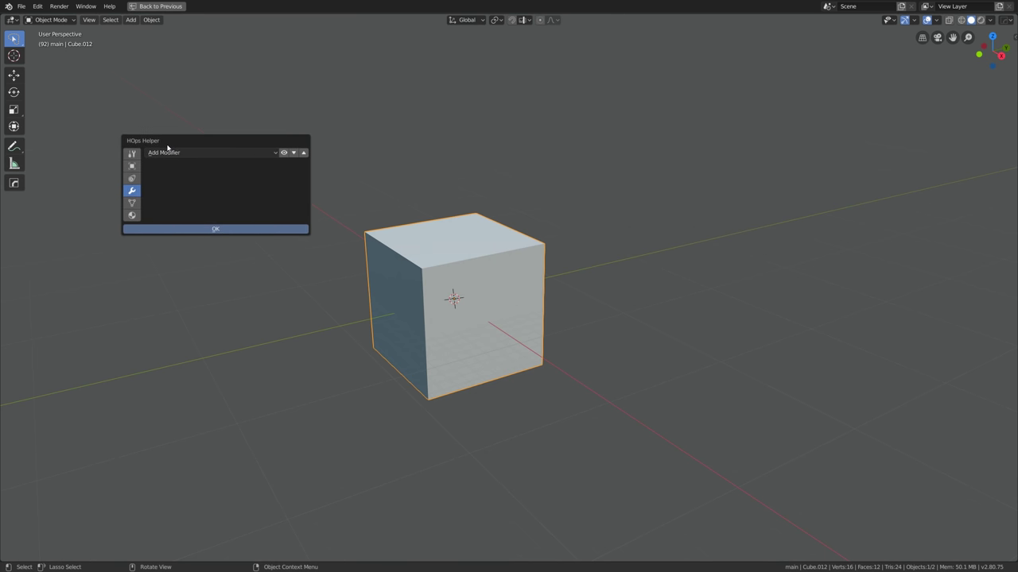
pyautogui.click(169, 153)
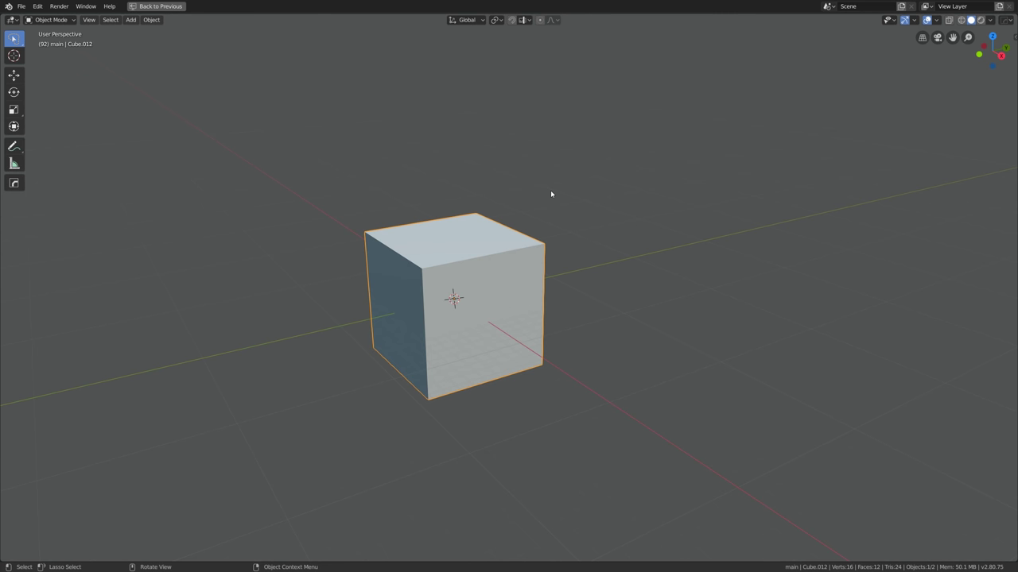
pyautogui.hotkey('ctrl', 'space')
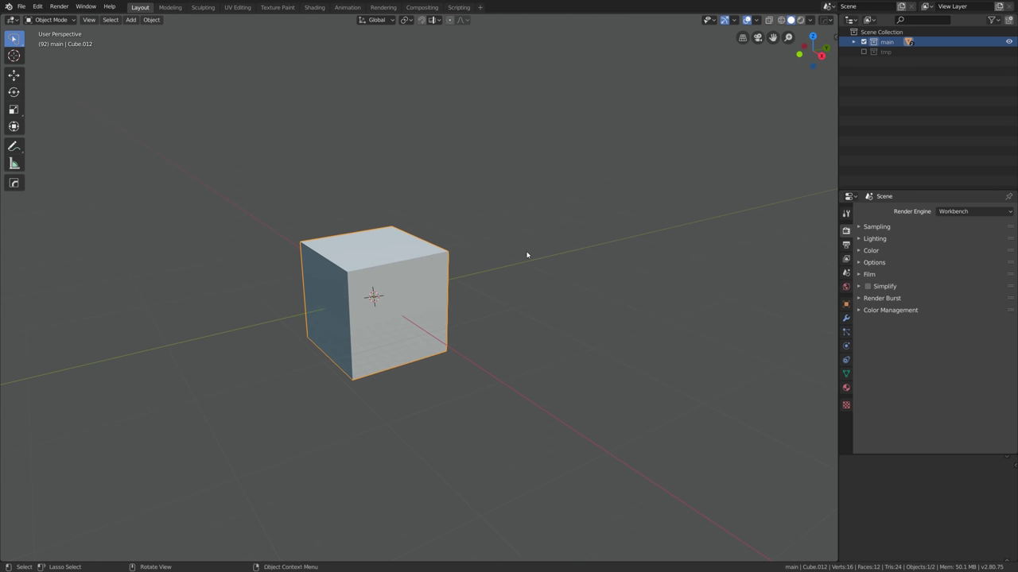
# Activate the Hard Ops tool and bring up the viewport header's display options
pyautogui.click(15, 185)
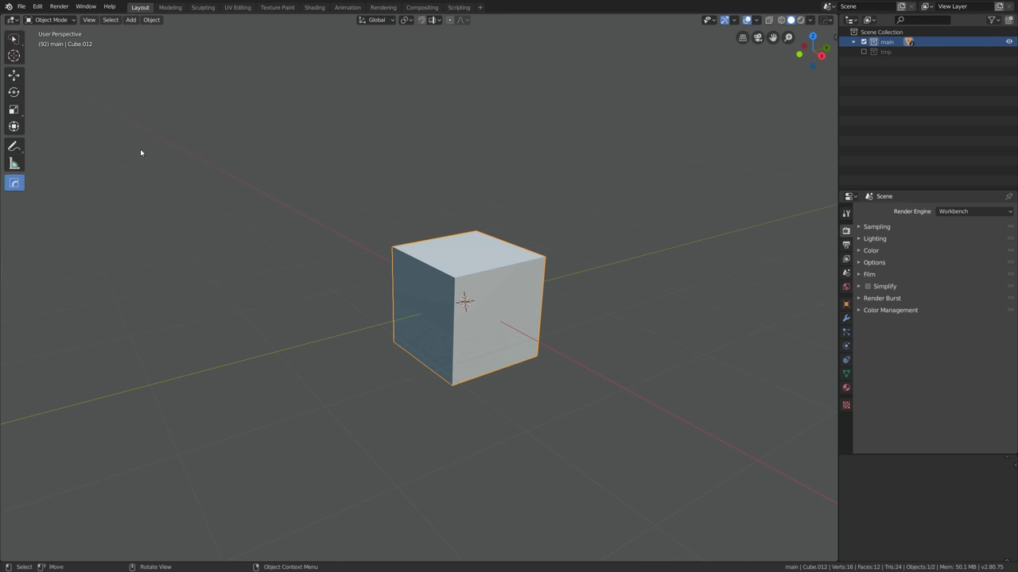
pyautogui.rightClick(822, 25)
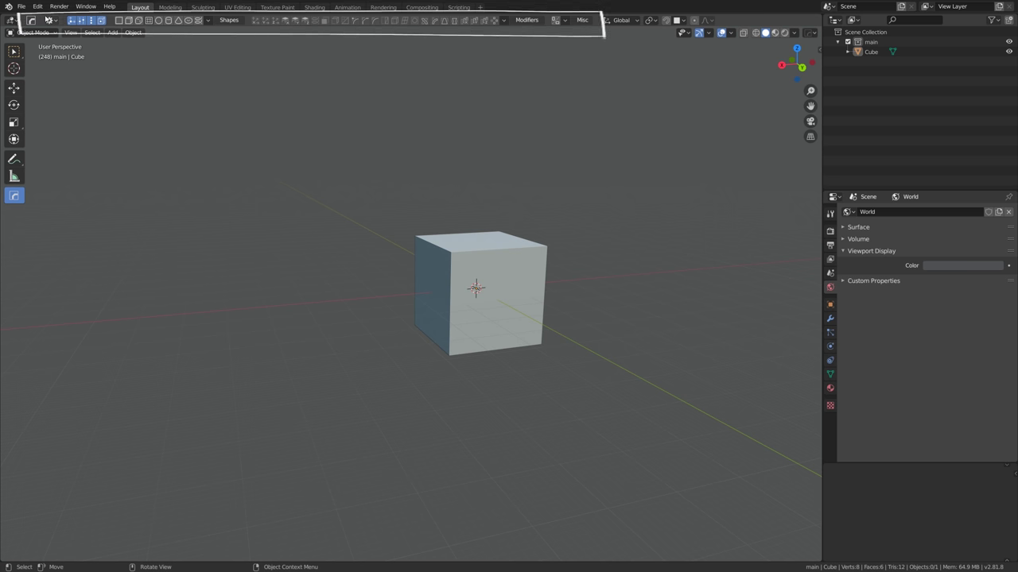
# Turn off the Smartshape, Modifiers and Misc rows in the Hard Ops tool's display settings
pyautogui.click(50, 21)
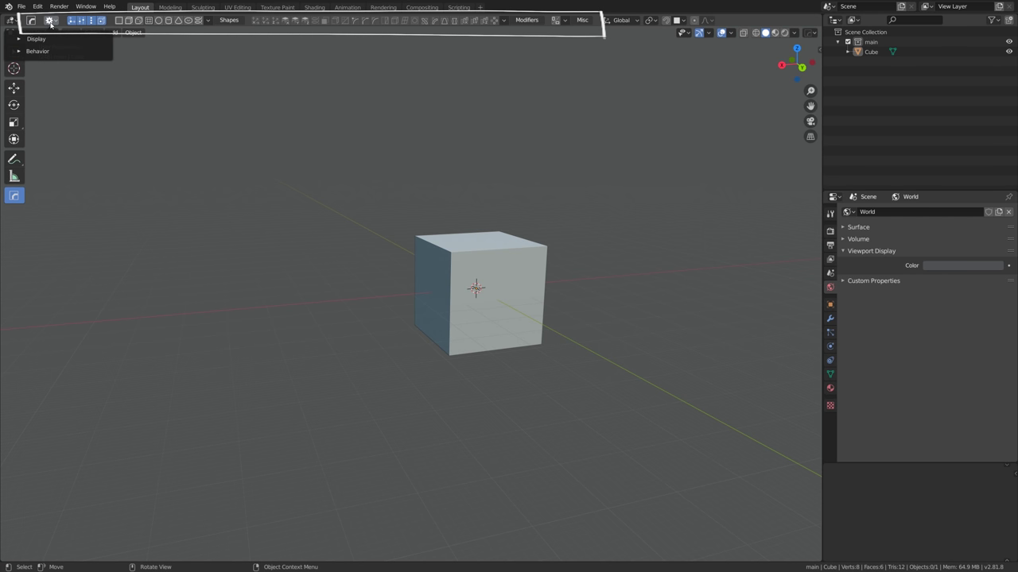
pyautogui.click(36, 38)
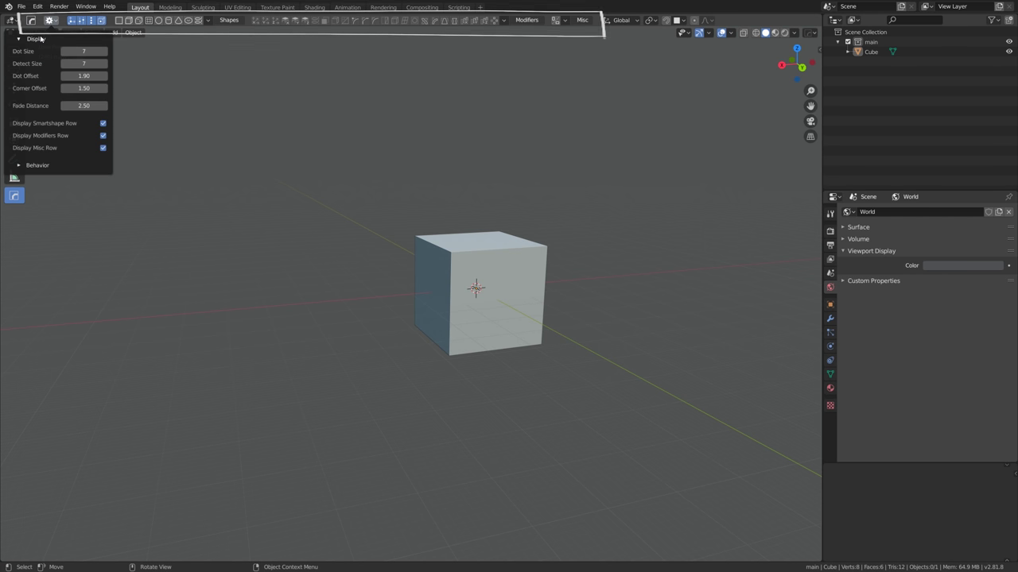
pyautogui.click(103, 124)
pyautogui.click(103, 136)
pyautogui.click(102, 147)
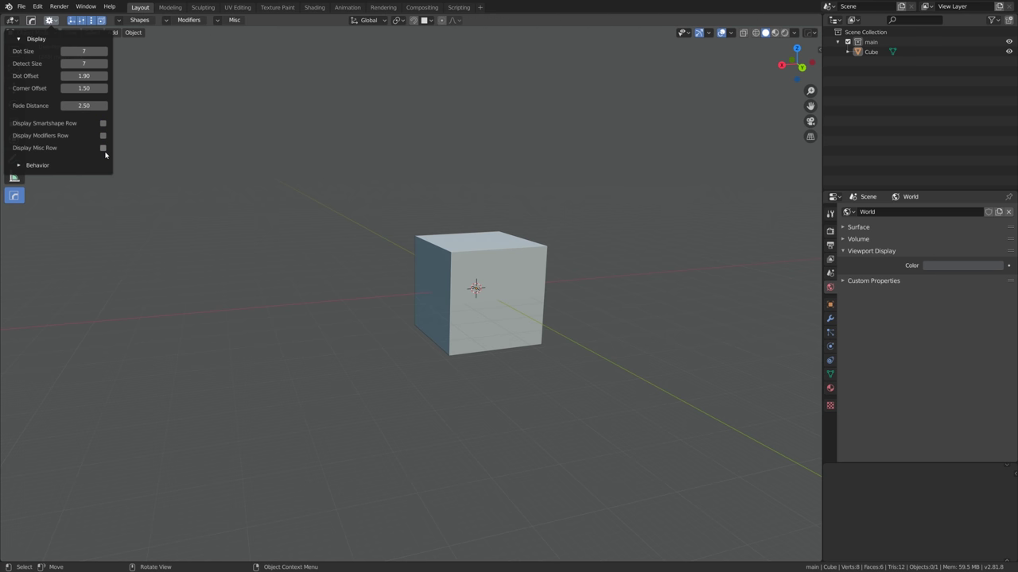
# Turn the Misc, Modifiers and Smartshape rows back on in the Hard Ops tool's display settings
pyautogui.click(103, 148)
pyautogui.click(102, 135)
pyautogui.click(102, 123)
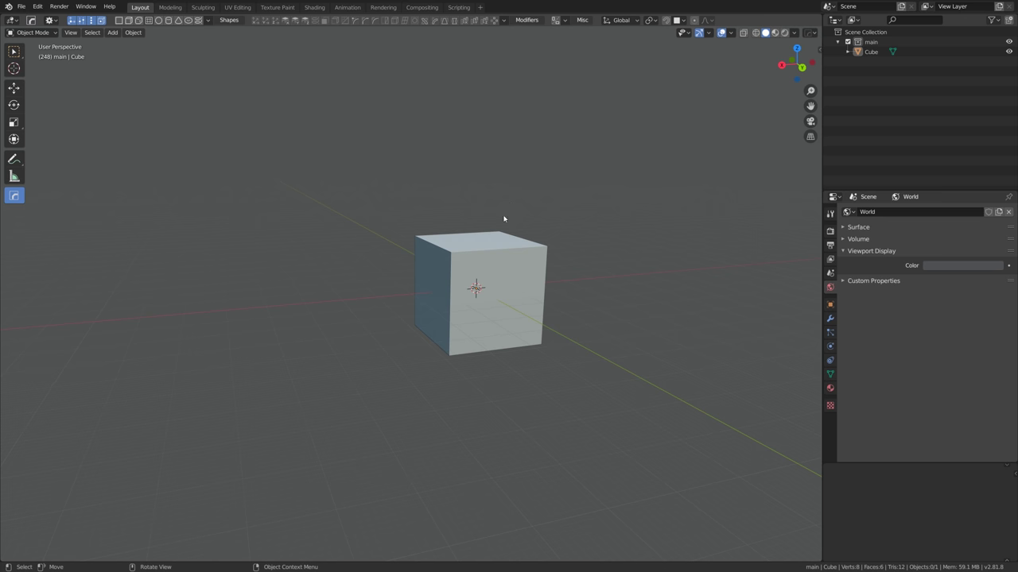
# Select the cube and examine the Hard Ops quick menu with its Add Modifier list, followed by the Hard Ops pie menu
pyautogui.keyDown('shift'); pyautogui.moveTo(504, 219); pyautogui.dragTo(481, 235, button='middle'); pyautogui.keyUp('shift')
pyautogui.press('a')
pyautogui.keyDown('shift'); pyautogui.moveTo(387, 223); pyautogui.dragTo(368, 233, button='middle'); pyautogui.keyUp('shift')
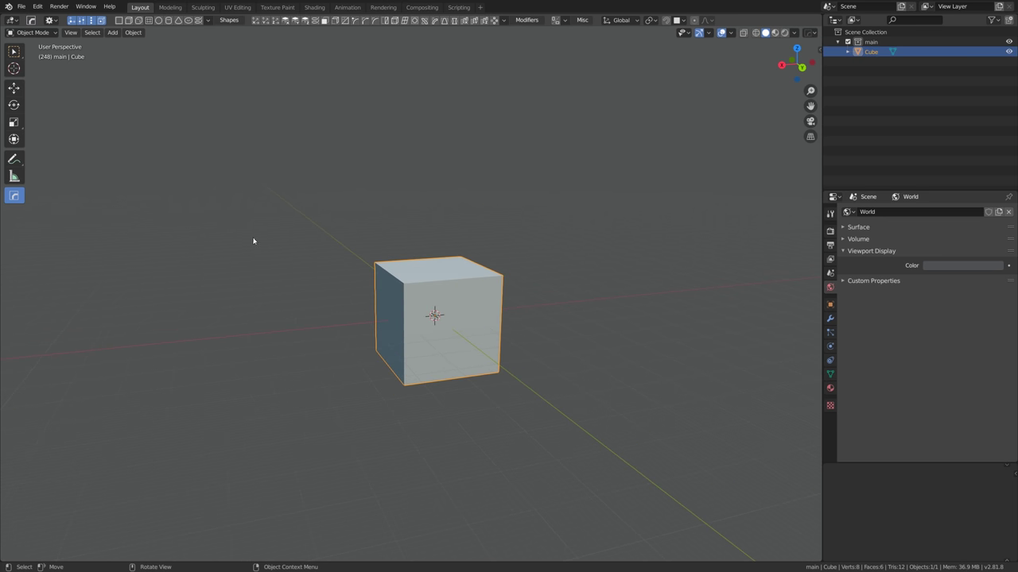
pyautogui.press('q')
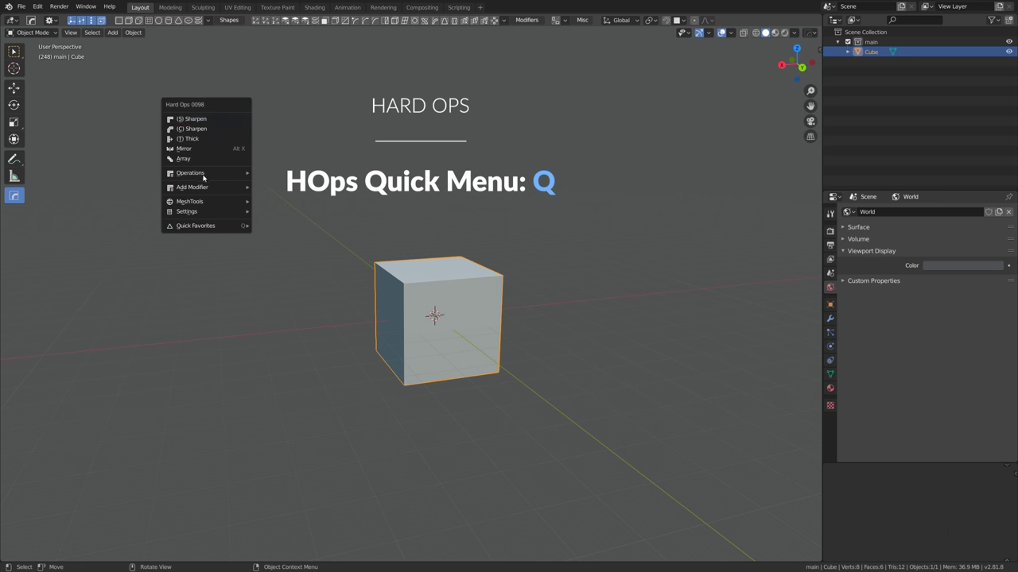
pyautogui.moveTo(206, 175)
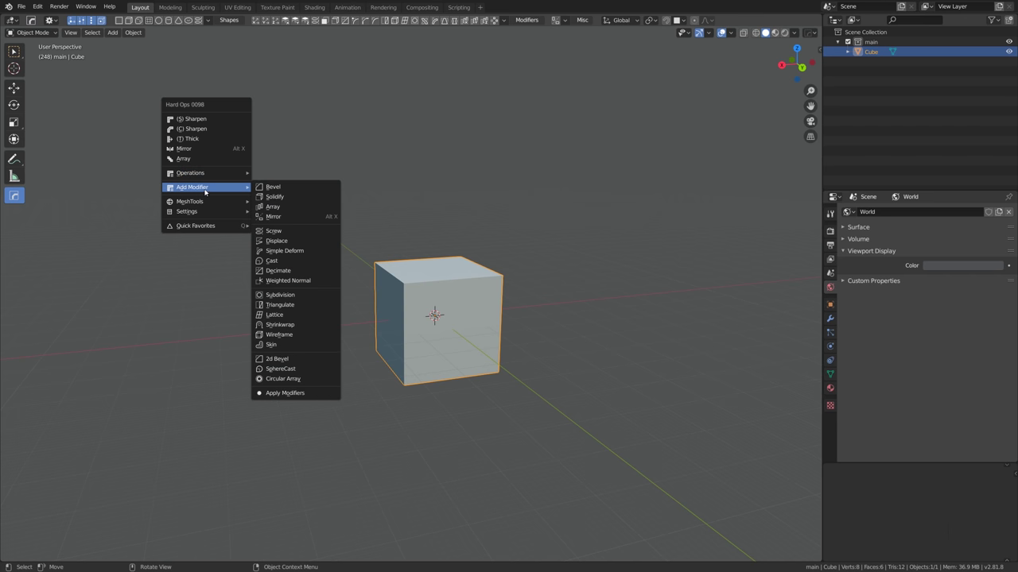
pyautogui.hotkey('shift', 'q')
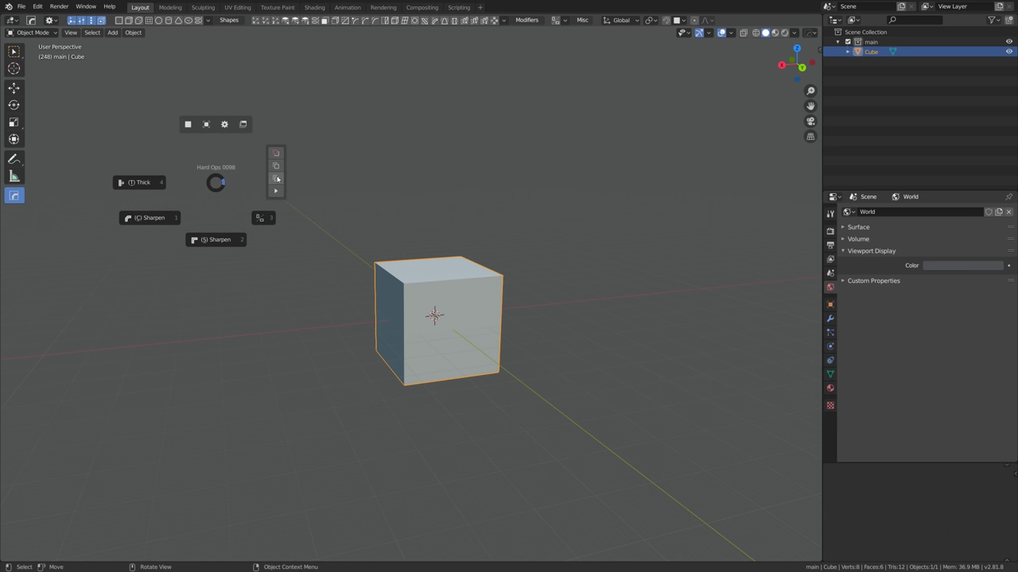
pyautogui.click(215, 186)
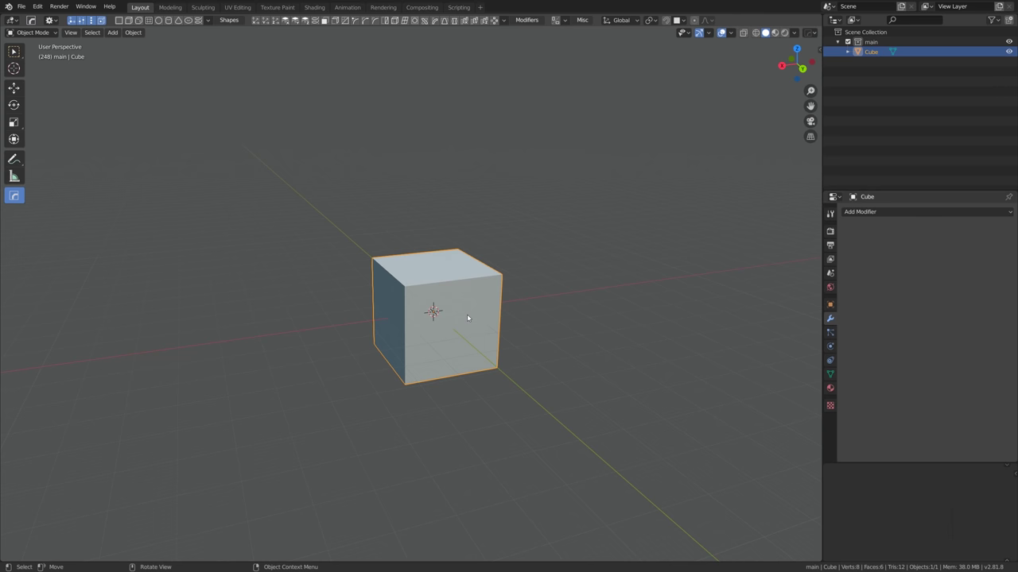
# Duplicate the cube about 22.7 m up along Z and stretch the copy to about 2.07 times its size along X
pyautogui.hotkey('shift', 'd')
pyautogui.press('z')
pyautogui.click(528, 224)
pyautogui.press('s')
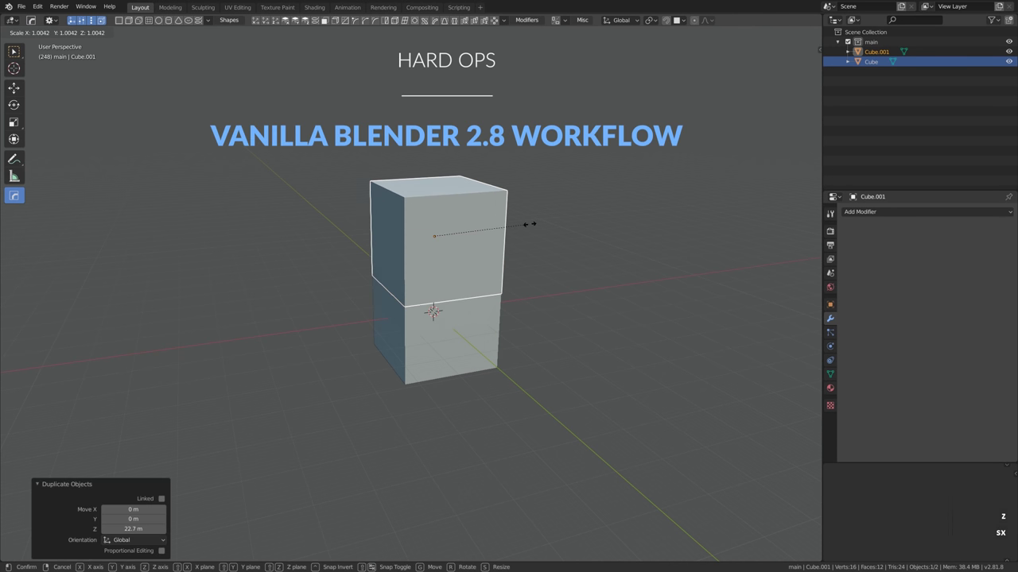
pyautogui.click(627, 200)
# Tilt the stretched copy about -29.5° around X and shift it about 11.9 m along Y to overlap the original cube
pyautogui.press('g')
pyautogui.press('y')
pyautogui.click(526, 292)
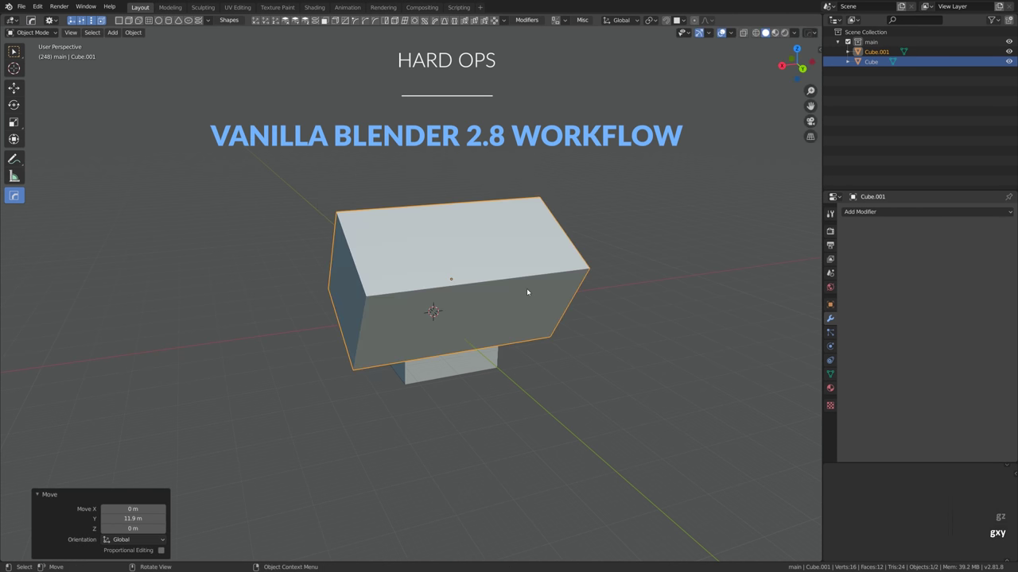
# Add a Boolean modifier set to Difference on the original cube, with Cube.001 as its cutting object
pyautogui.click(526, 292)
pyautogui.click(867, 213)
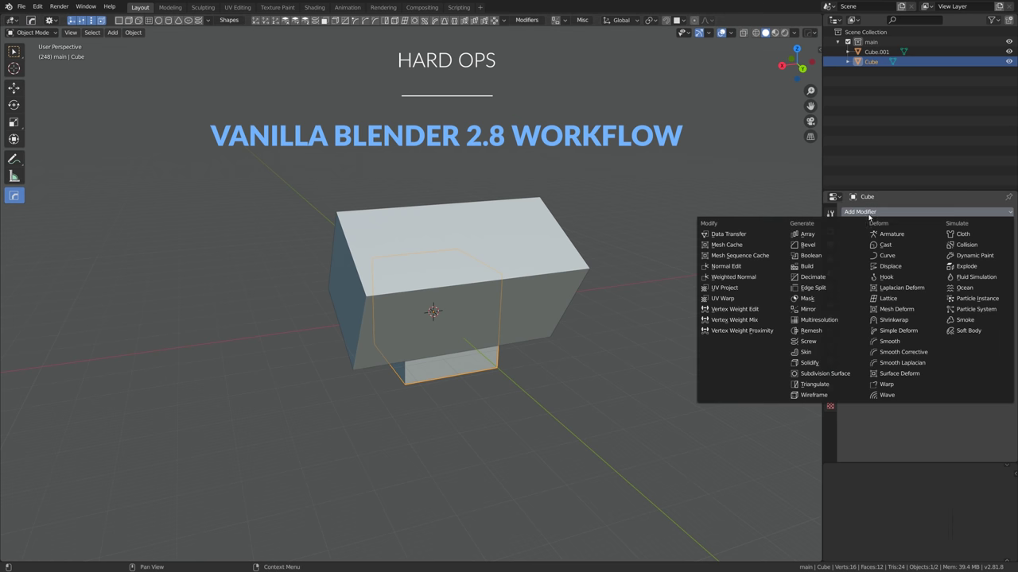
pyautogui.click(811, 256)
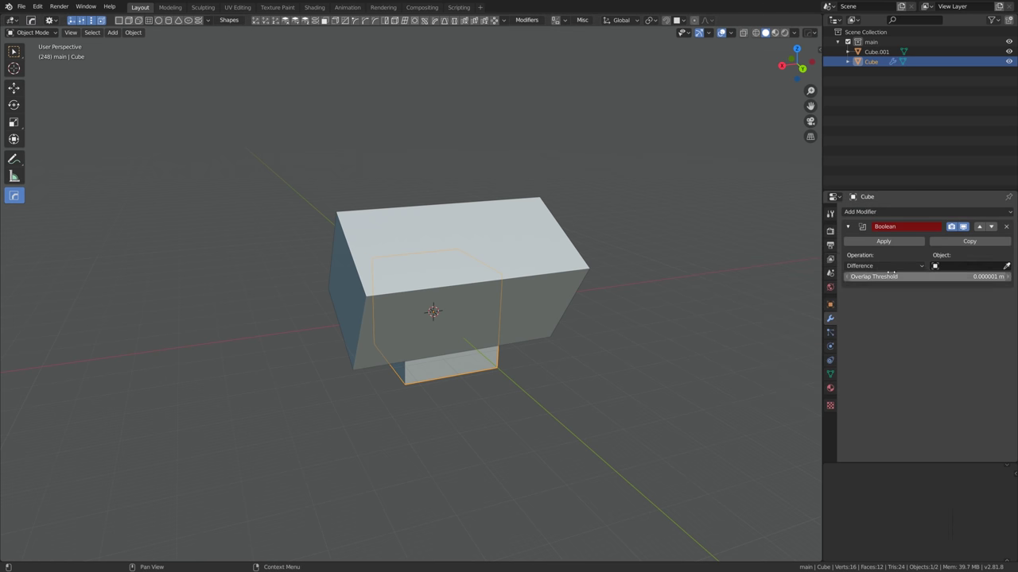
pyautogui.click(1007, 266)
pyautogui.click(578, 272)
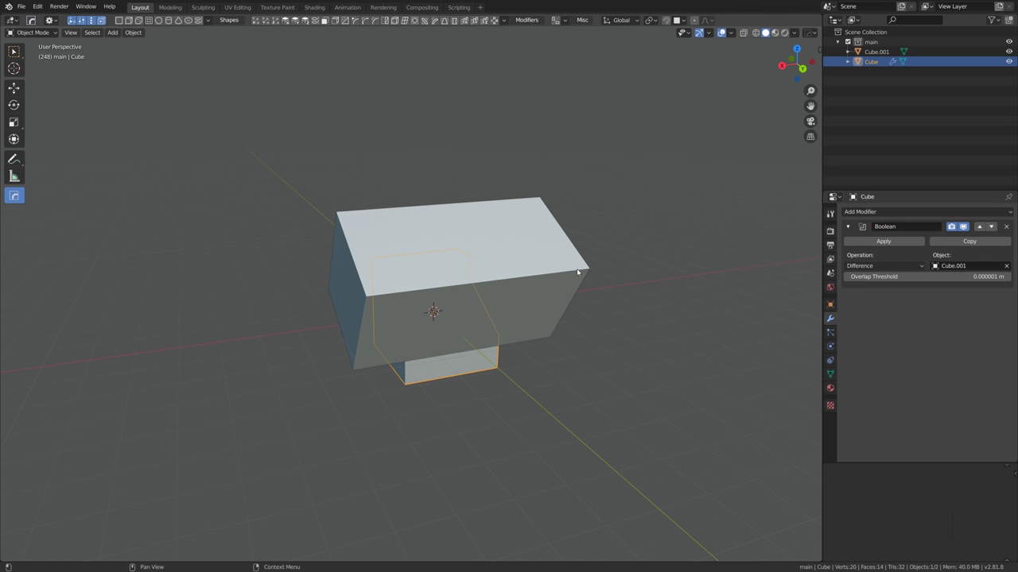
# Set the Cube.001 cutter's viewport display to Wire
pyautogui.click(529, 274)
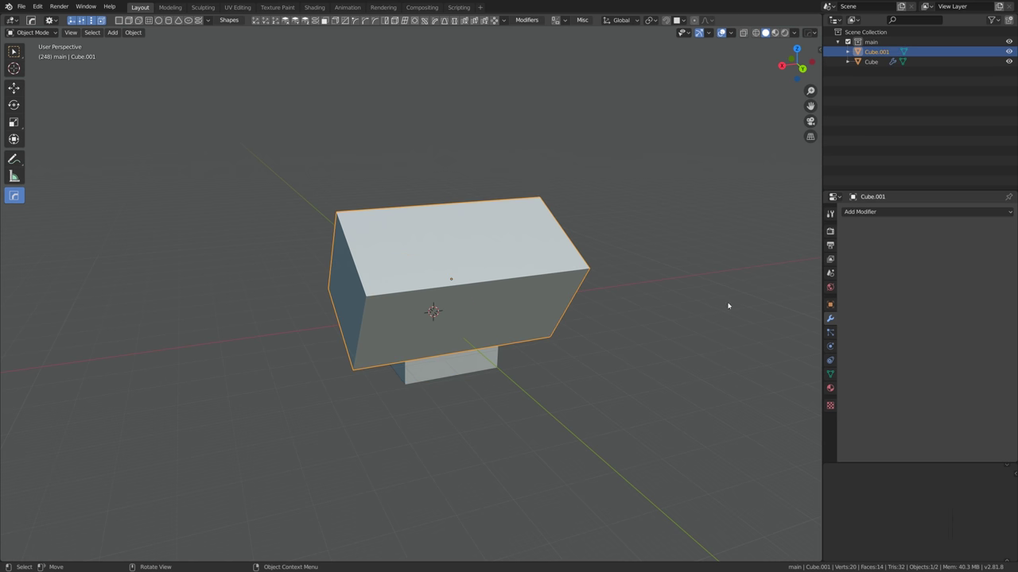
pyautogui.click(829, 304)
pyautogui.scroll(-3, 914, 342)
pyautogui.click(962, 425)
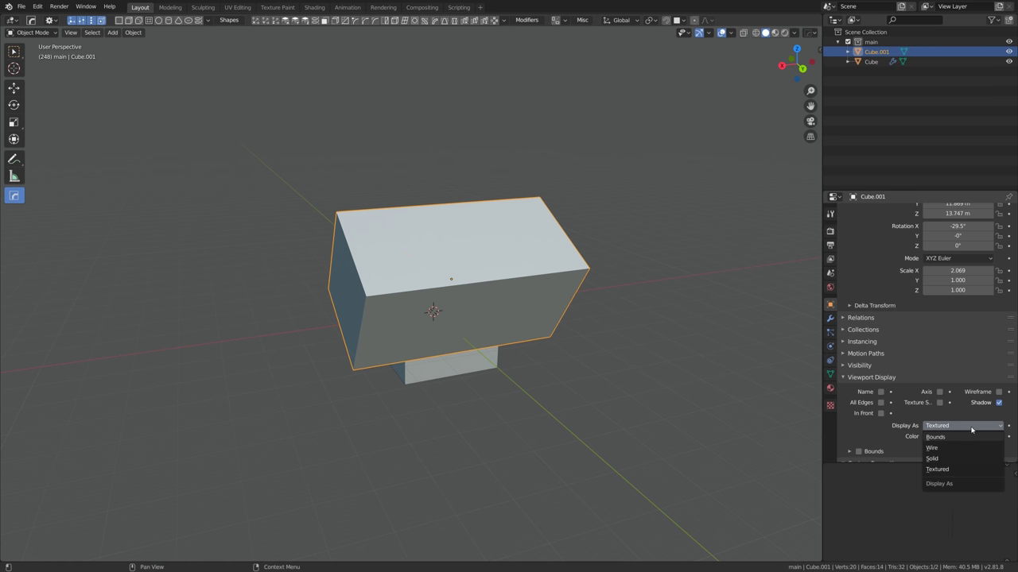
pyautogui.click(949, 449)
# Raise the wireframe box cutter about 11.3 m along Z
pyautogui.press('g')
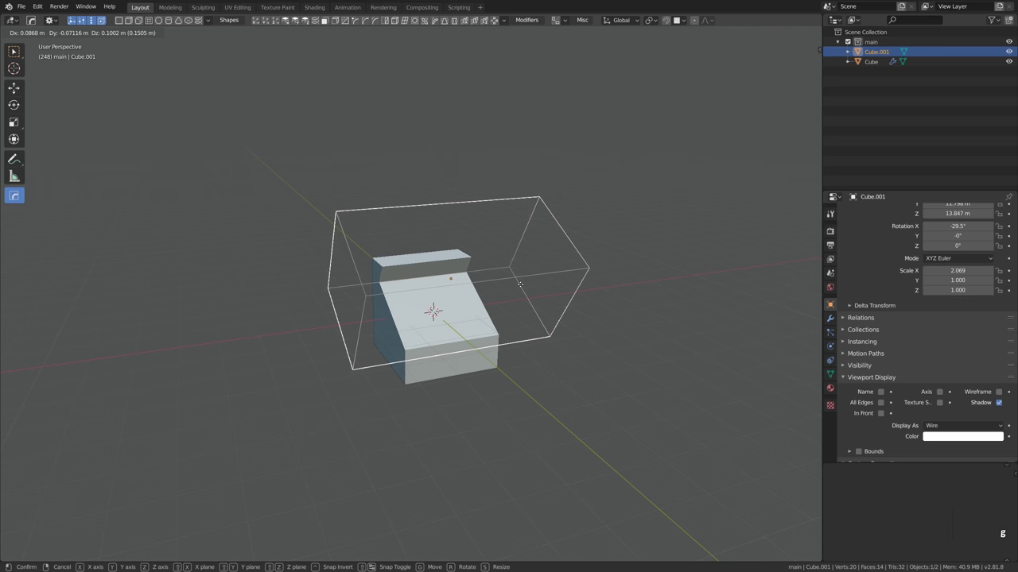
pyautogui.press('z')
pyautogui.click(440, 270)
# Add a 32-vertex cylinder at the 3D cursor on top of the cube and scale it up to about 6.77
pyautogui.hotkey('shift', 'a')
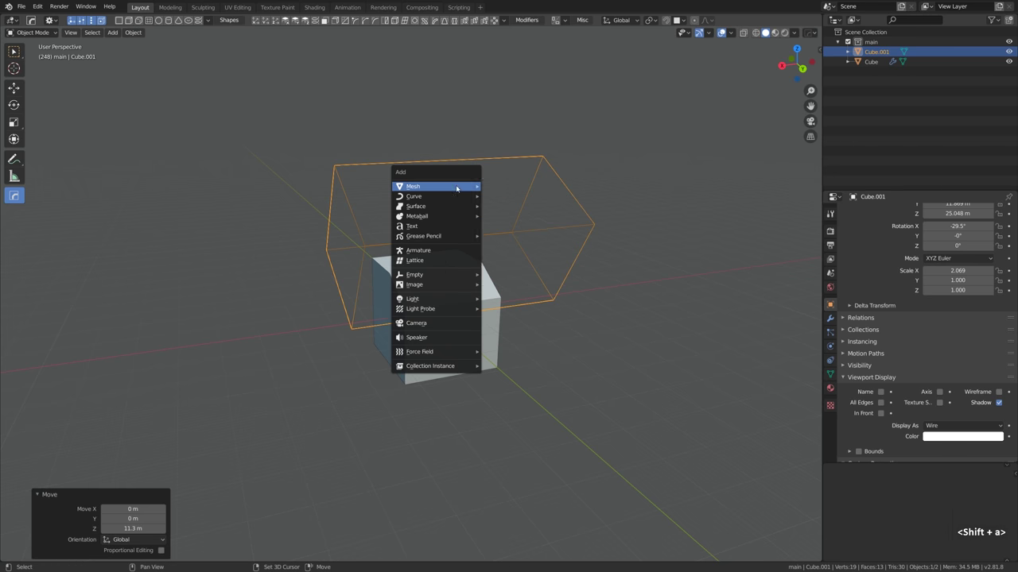
pyautogui.moveTo(445, 186)
pyautogui.click(506, 235)
pyautogui.press('s')
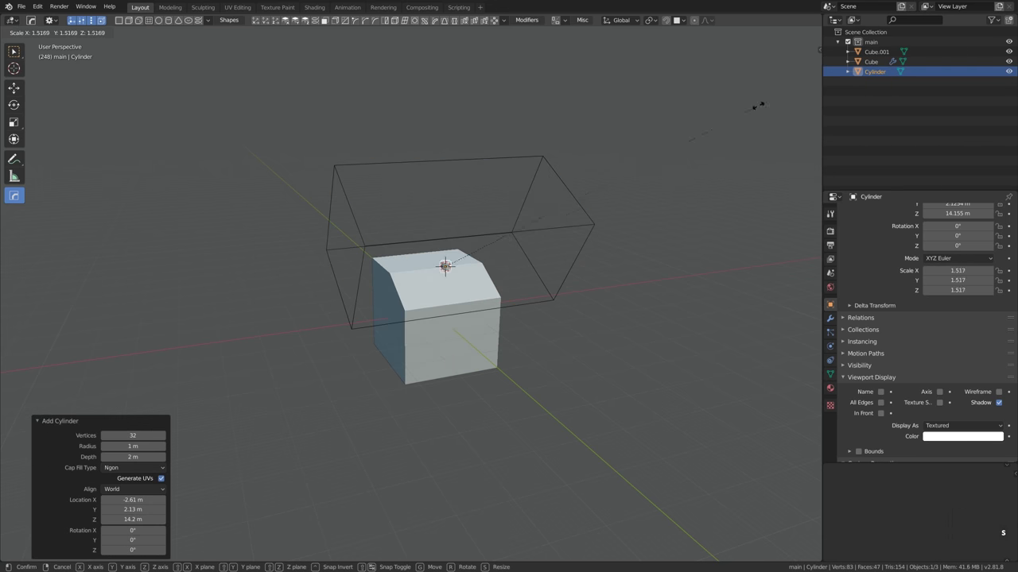
pyautogui.click(761, 103)
# Copy the cube's Boolean modifier and assign the cylinder as the second Difference object
pyautogui.moveTo(445, 267); pyautogui.dragTo(478, 281, button='middle')
pyautogui.keyDown('shift'); pyautogui.click(479, 281); pyautogui.keyUp('shift')
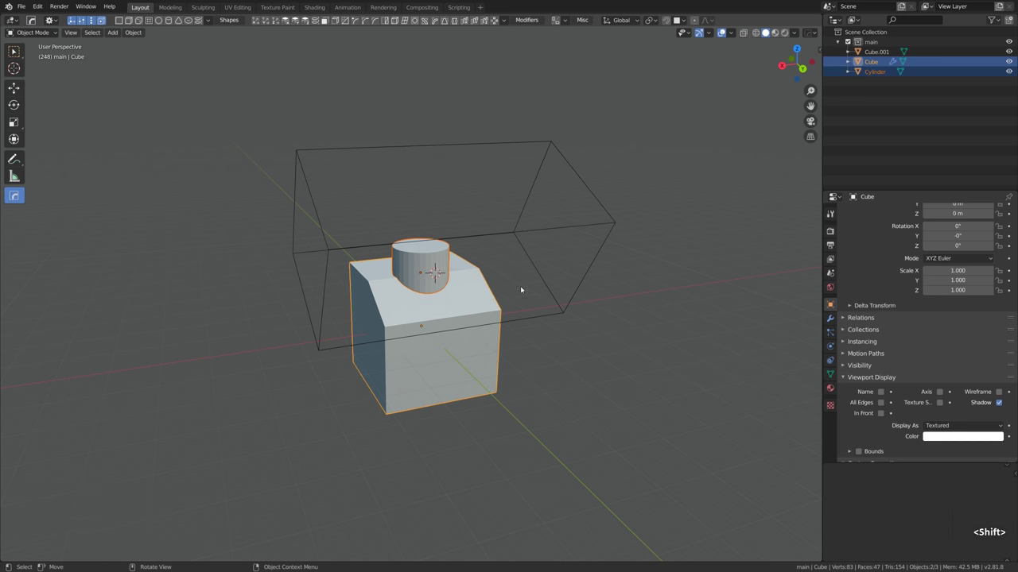
pyautogui.click(830, 318)
pyautogui.click(969, 240)
pyautogui.click(1006, 337)
pyautogui.click(1006, 337)
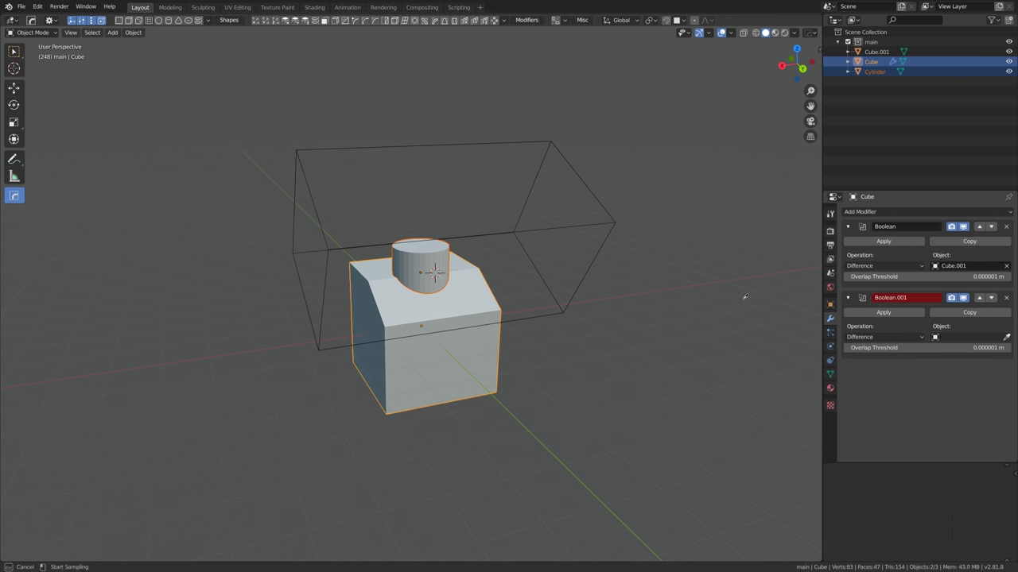
pyautogui.click(433, 273)
# Set the cylinder's viewport display to Wire
pyautogui.click(830, 305)
pyautogui.click(946, 425)
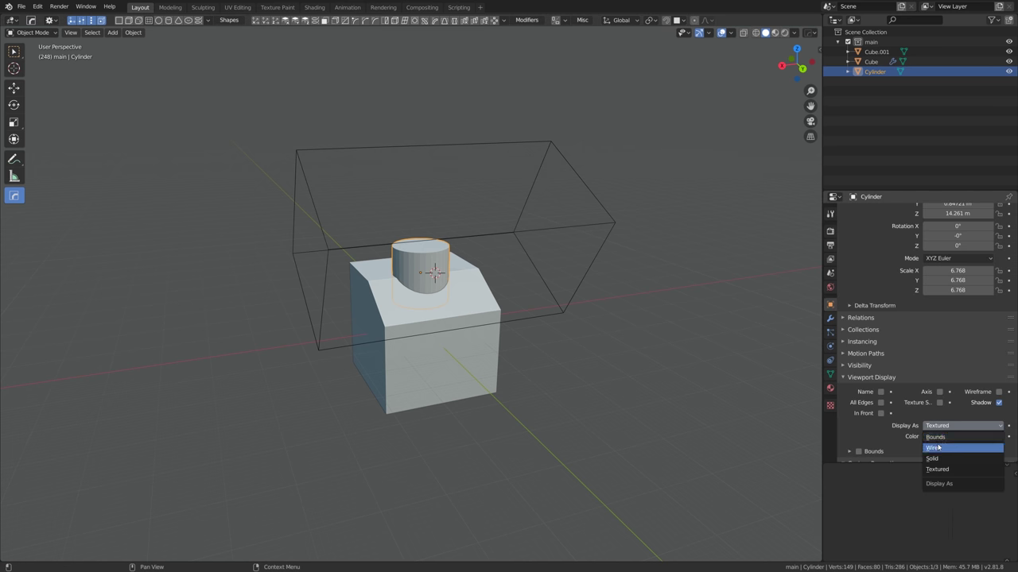
pyautogui.click(934, 447)
# Apply smooth shading to the cut cube
pyautogui.scroll(3, 477, 278)
pyautogui.click(445, 334)
pyautogui.rightClick(512, 217)
pyautogui.click(489, 216)
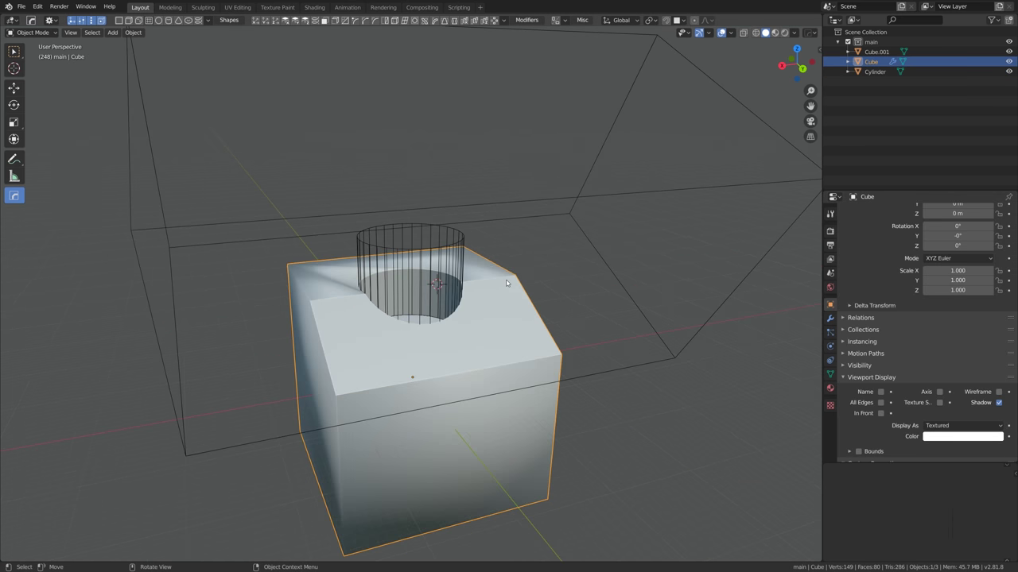
pyautogui.scroll(-4, 506, 283)
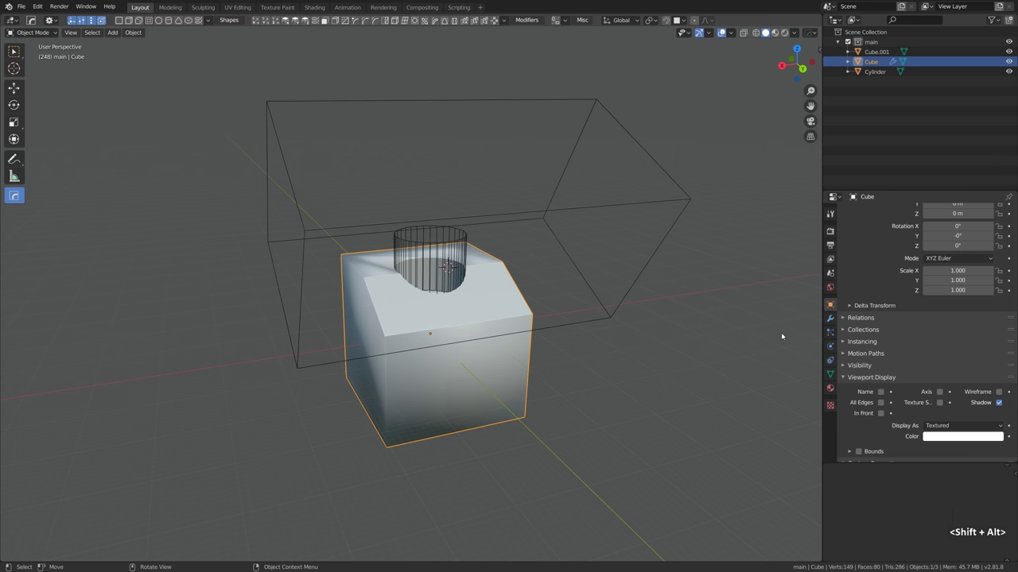
# Enable Auto Smooth in the cube's normals settings with an angle of 60°
pyautogui.click(830, 318)
pyautogui.click(830, 373)
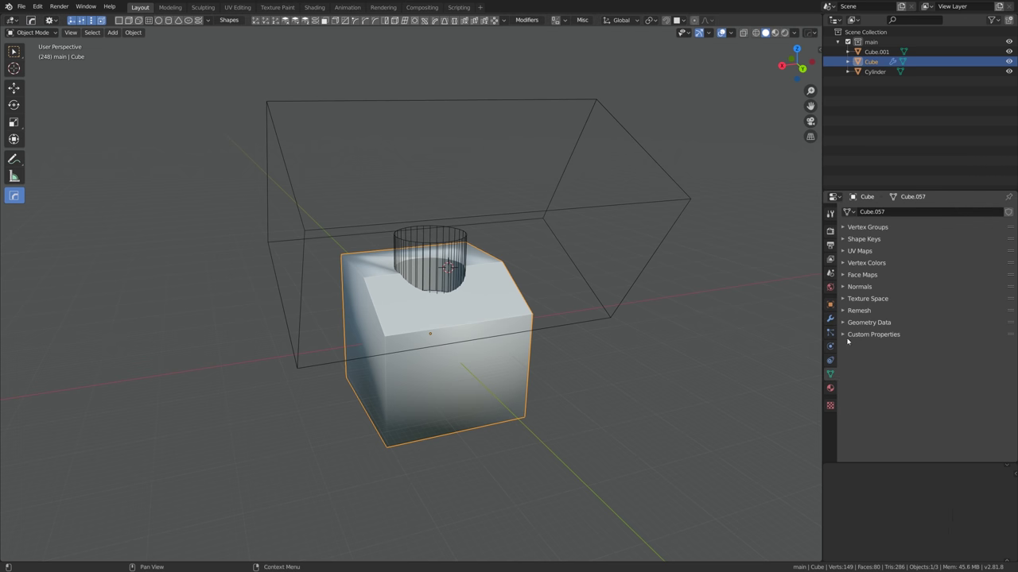
pyautogui.click(859, 288)
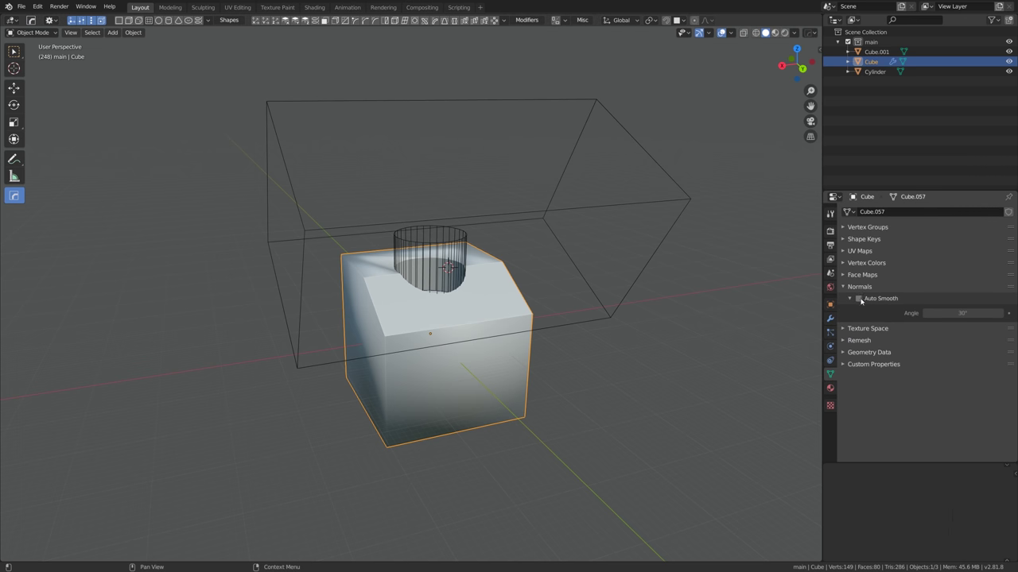
pyautogui.click(859, 299)
pyautogui.click(970, 317)
pyautogui.write('60')
pyautogui.press('Return')
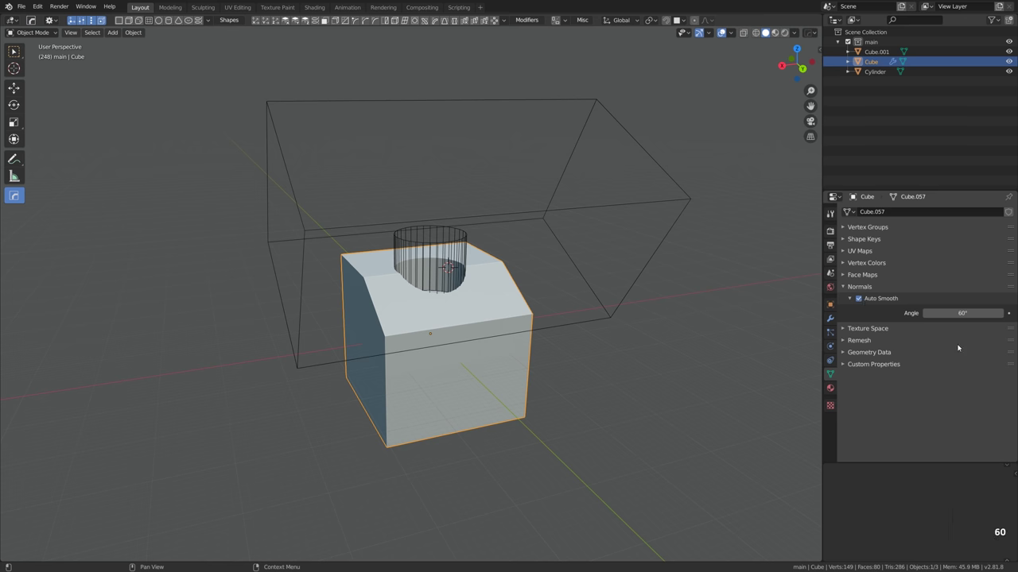
# Add a Bevel modifier to the cube with Clamp Overlap off and a width of 0.31 m
pyautogui.click(830, 318)
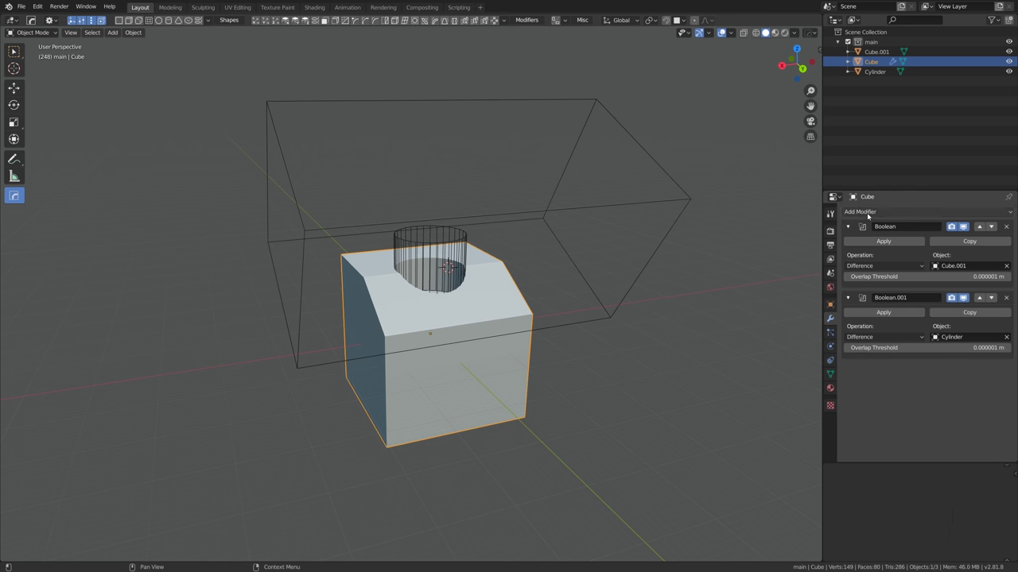
pyautogui.click(861, 213)
pyautogui.click(807, 245)
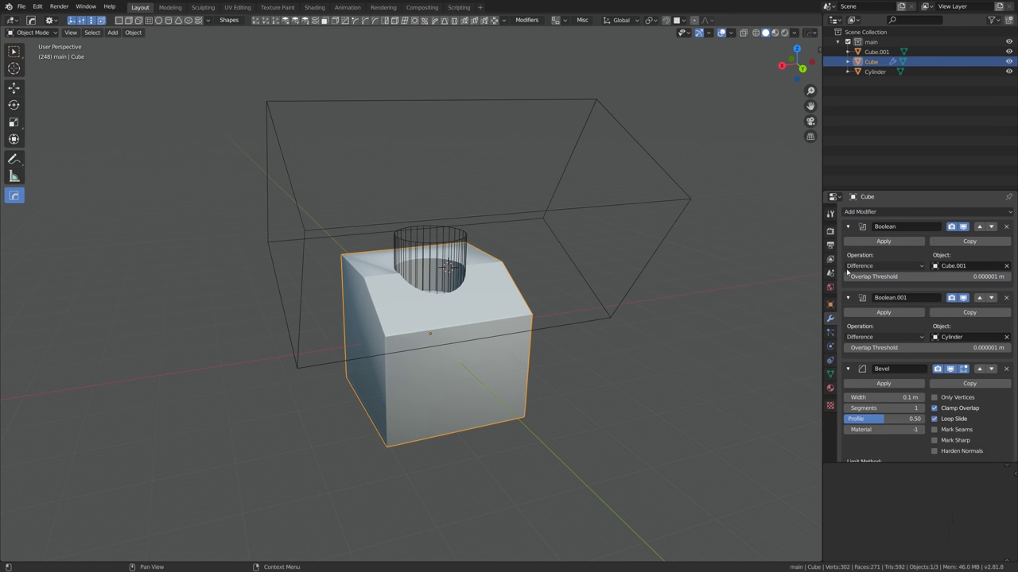
pyautogui.scroll(-2, 864, 297)
pyautogui.scroll(-3, 867, 300)
pyautogui.click(869, 286)
pyautogui.write('0.75')
pyautogui.press('Return')
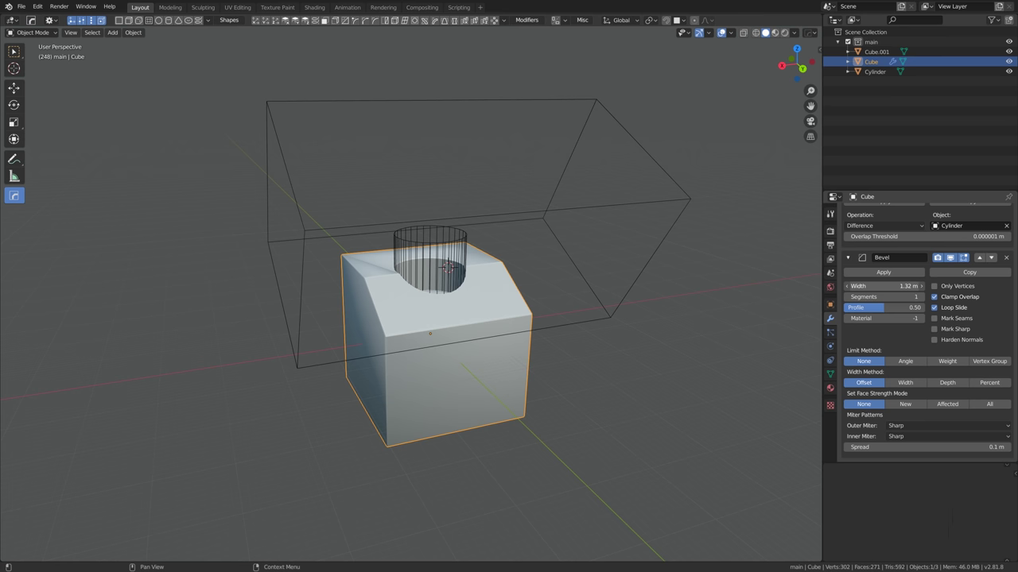
pyautogui.moveTo(882, 286)
pyautogui.mouseDown()
pyautogui.moveTo(851, 286)
pyautogui.moveTo(881, 287)
pyautogui.mouseUp()
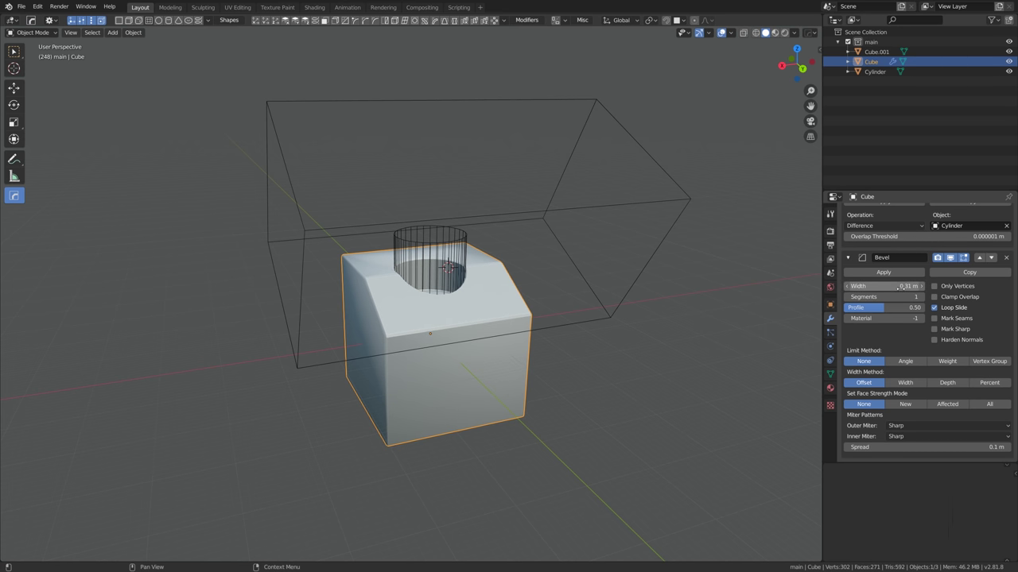
# Set the cube's bevel to 3 segments with a 0.75 profile and limit it by Angle
pyautogui.click(916, 296)
pyautogui.click(916, 296)
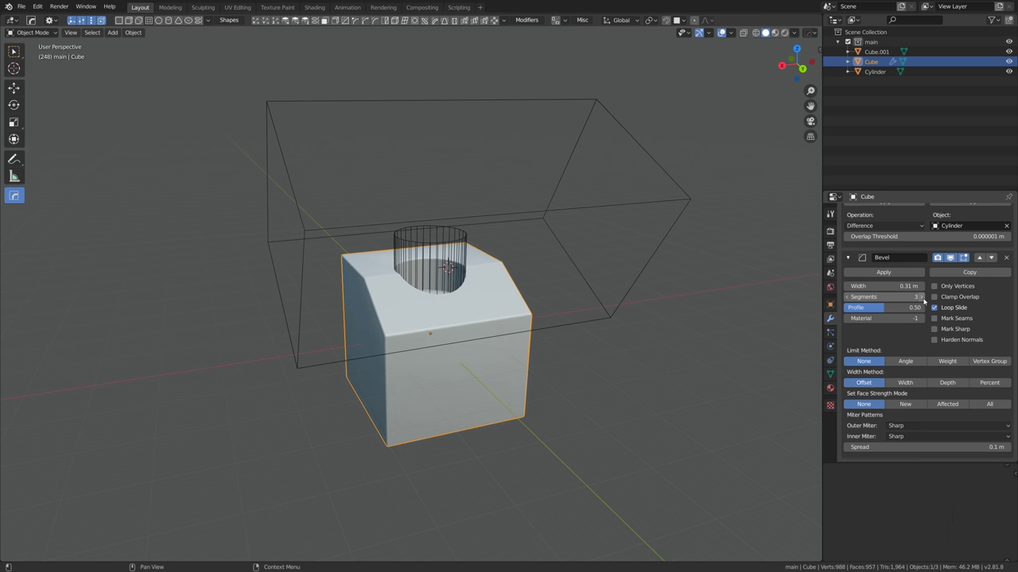
pyautogui.moveTo(912, 312); pyautogui.dragTo(930, 311)
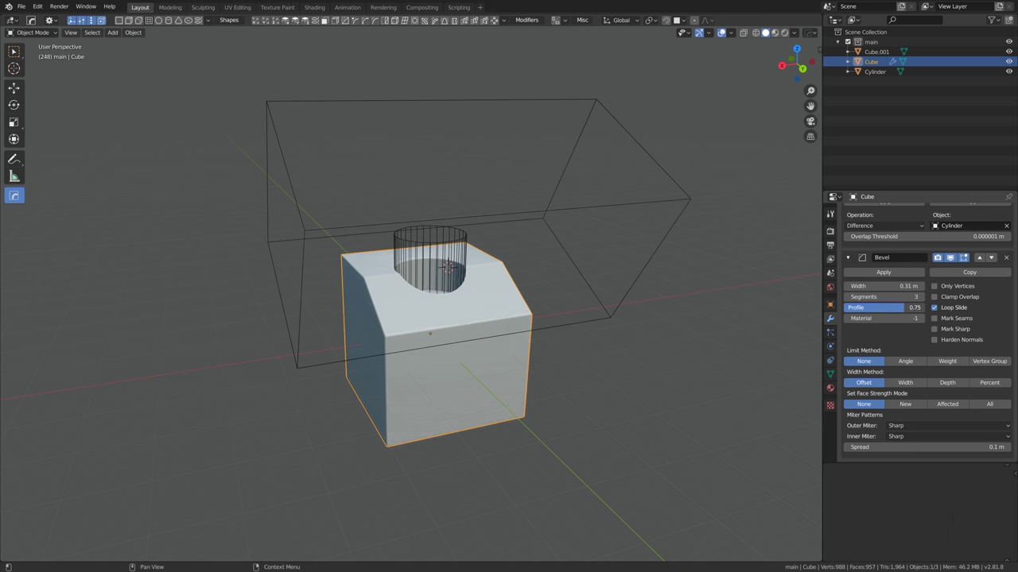
pyautogui.click(916, 363)
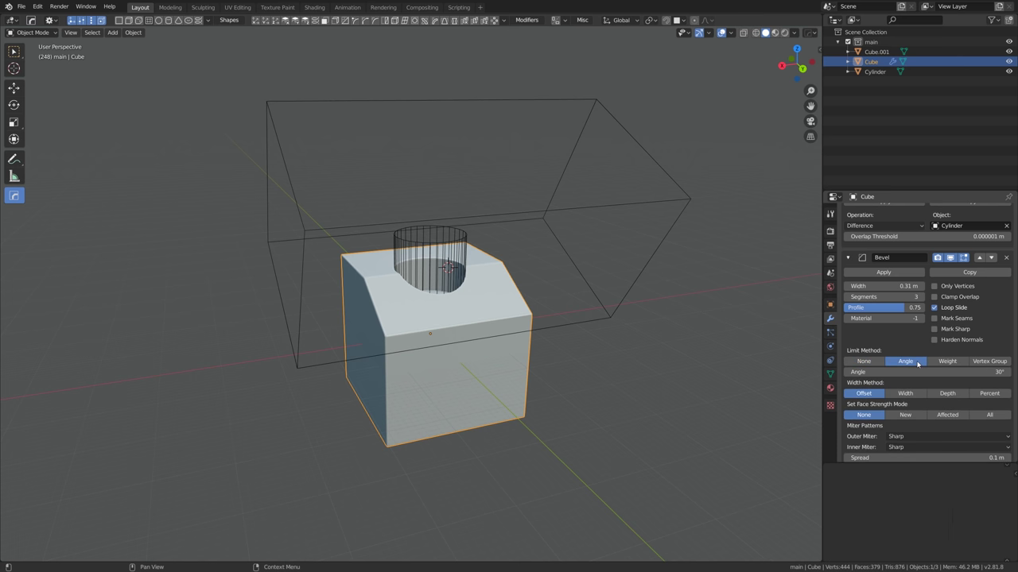
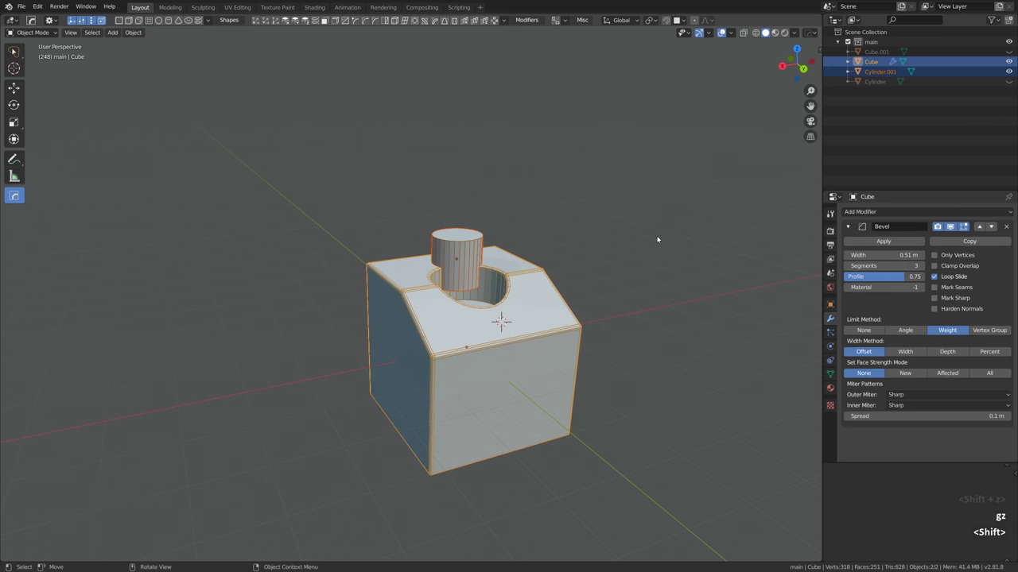
# Add another Boolean Difference modifier to the cube below the Bevel, with Cylinder.001 as its cutting object
pyautogui.click(883, 237)
pyautogui.click(926, 211)
pyautogui.click(824, 245)
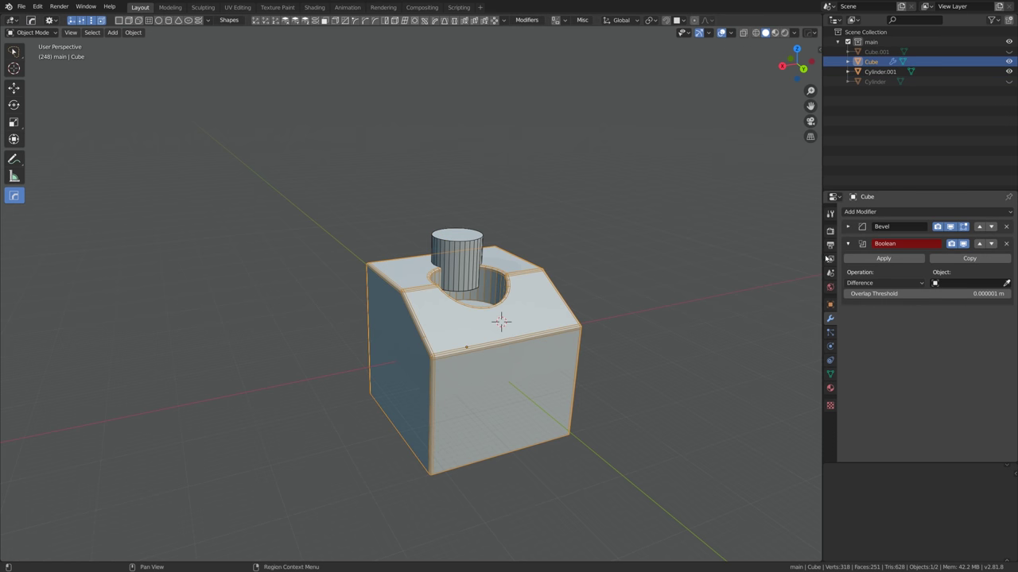
pyautogui.click(1006, 283)
pyautogui.click(469, 234)
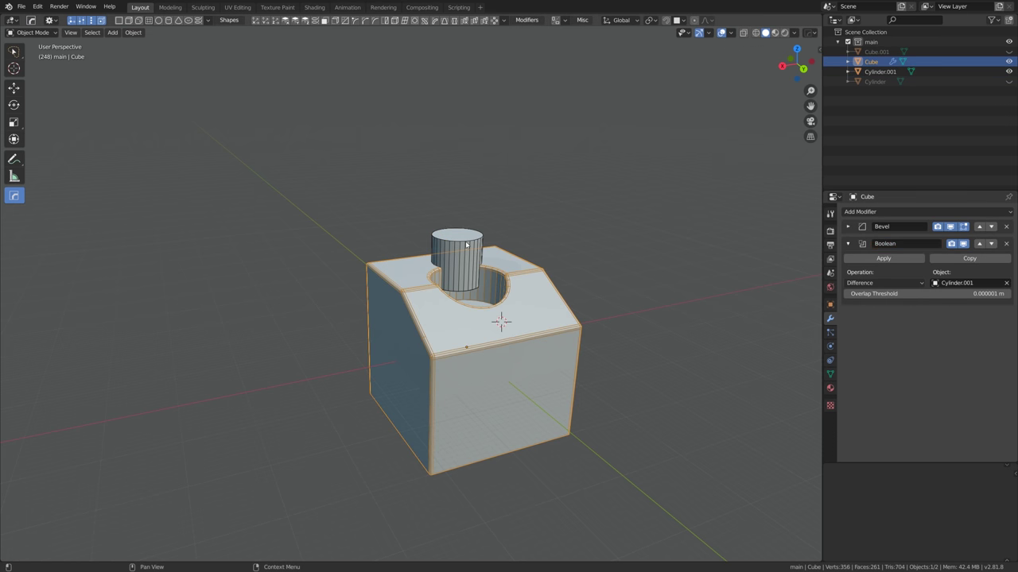
# Hide the Cylinder.001 cutter and reselect the cube
pyautogui.click(465, 243)
pyautogui.press('h')
pyautogui.click(488, 249)
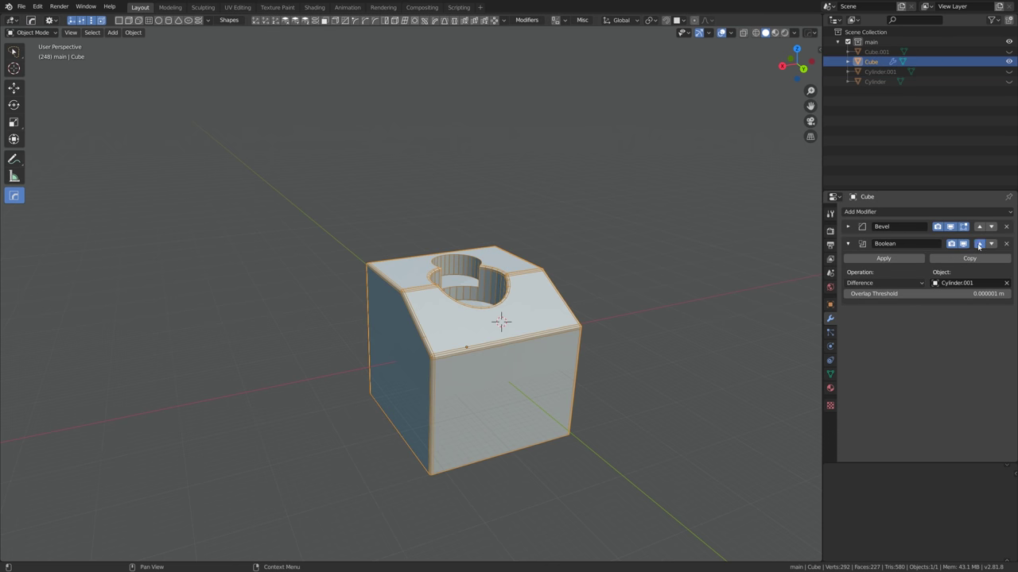
# Move the Boolean modifier above the Bevel in the cube's modifier stack
pyautogui.click(978, 244)
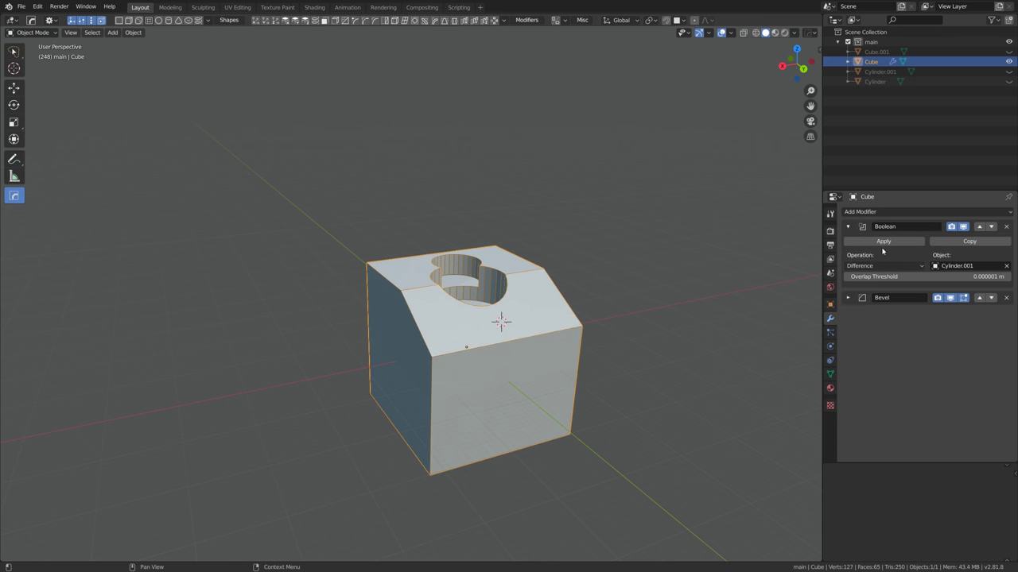
pyautogui.scroll(2, 486, 267)
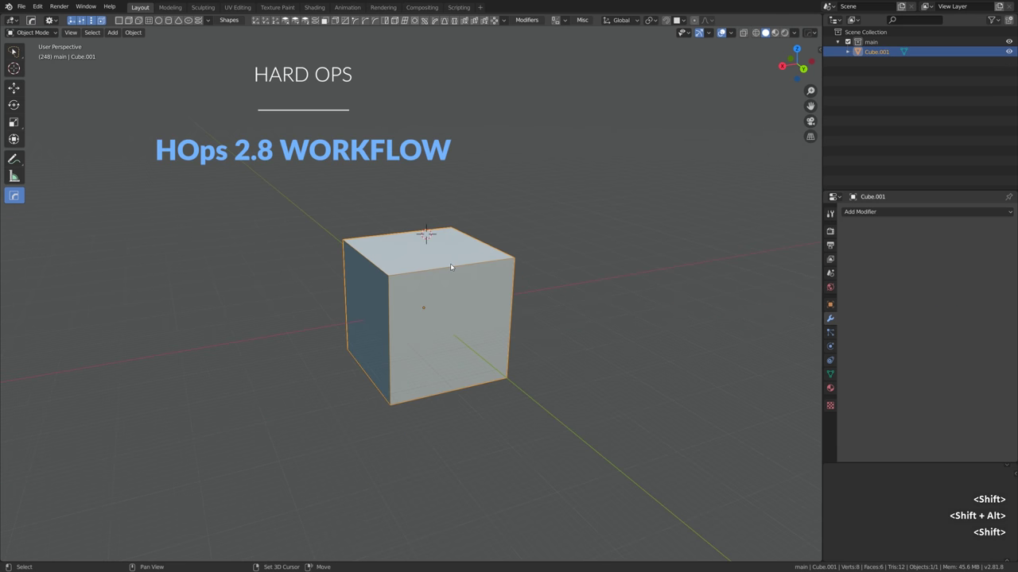
# Place the 3D cursor on the new cube's upper front edge and apply Hard Ops (C) Sharpen to the cube
pyautogui.keyDown('shift'); pyautogui.rightClick(450, 266); pyautogui.keyUp('shift')
pyautogui.press('q')
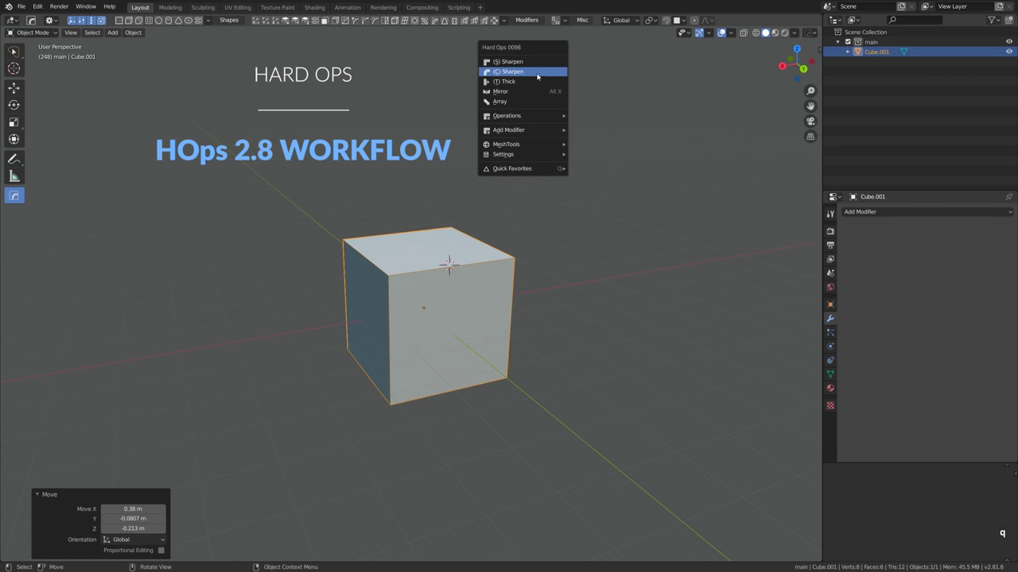
pyautogui.click(531, 72)
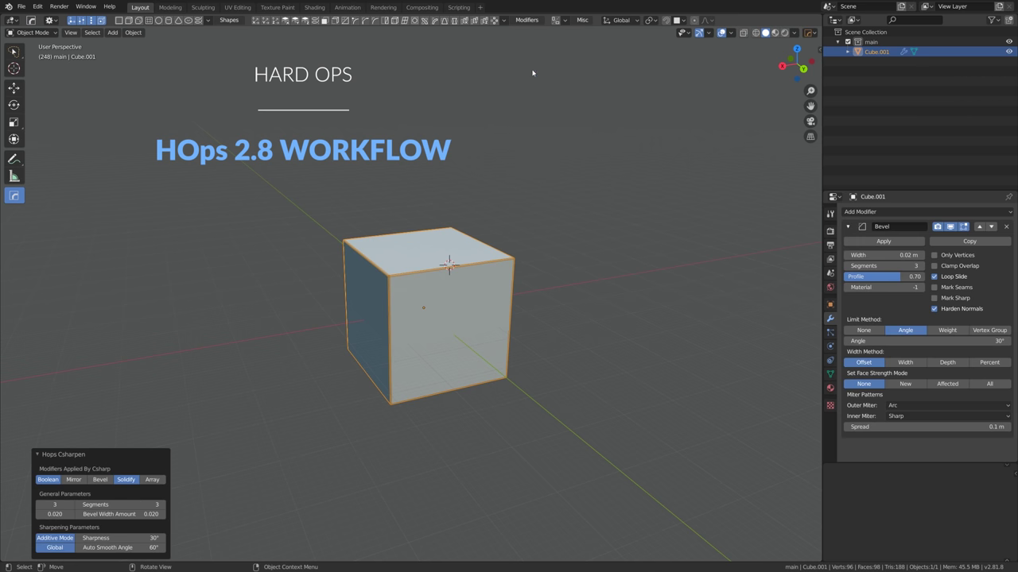
# Widen the cube's bevel to about 0.88 m with the Hard Ops bevel width adjustment
pyautogui.press('q')
pyautogui.click(546, 259)
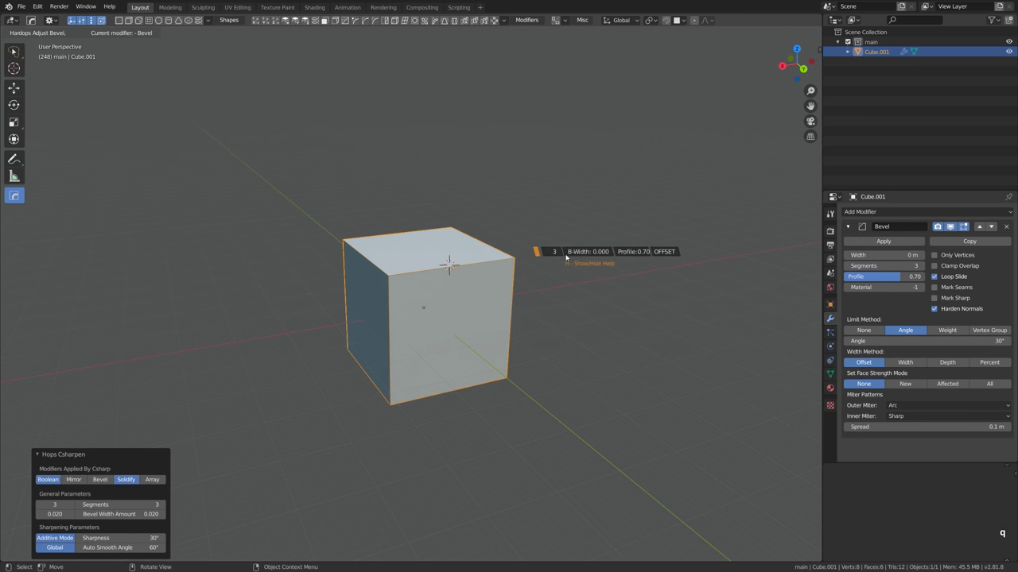
pyautogui.click(205, 159)
# Add a cutter cube over the upper front edge, scale it up about 2.5 times and reposition it across the edge
pyautogui.hotkey('shift', 'a')
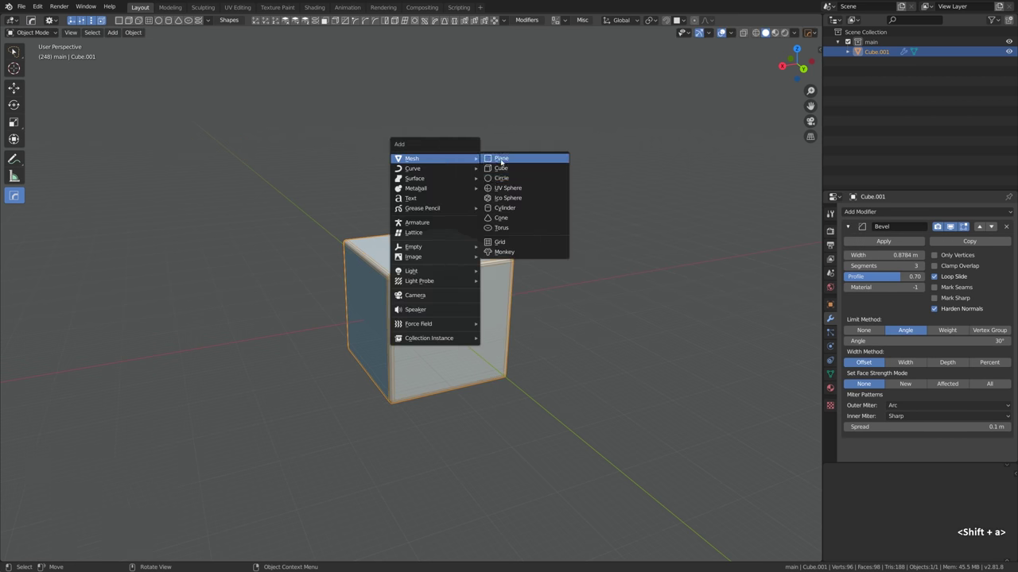
pyautogui.click(510, 172)
pyautogui.press('s')
pyautogui.press('y')
pyautogui.press('y')
pyautogui.press('x')
pyautogui.press('x')
pyautogui.press('z')
pyautogui.press('z')
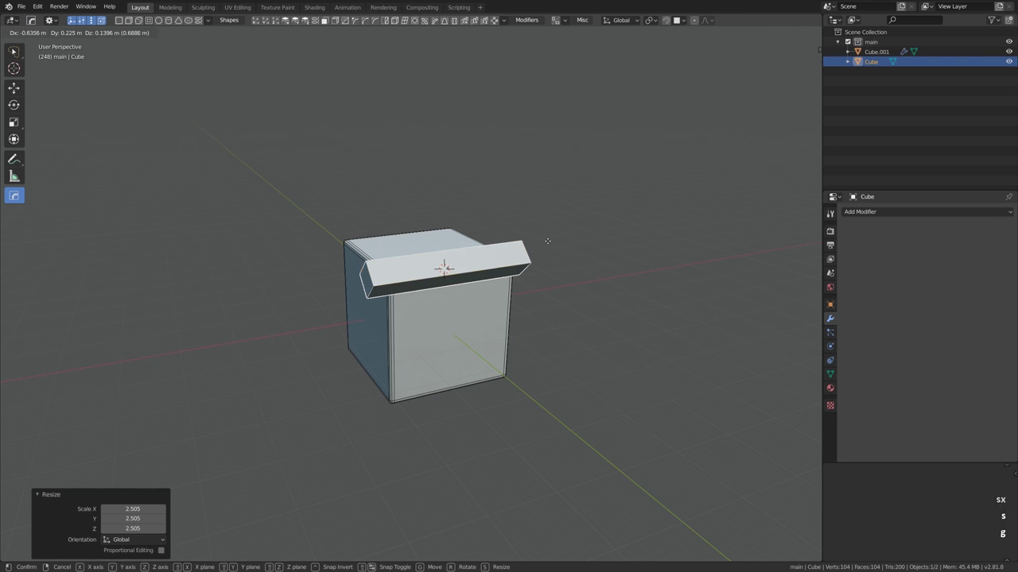
pyautogui.click(404, 102)
# Stretch the cutter box about 1.88 times along its local Y axis
pyautogui.press('s')
pyautogui.press('x')
pyautogui.press('x')
pyautogui.press('y')
pyautogui.press('y')
pyautogui.click(505, 220)
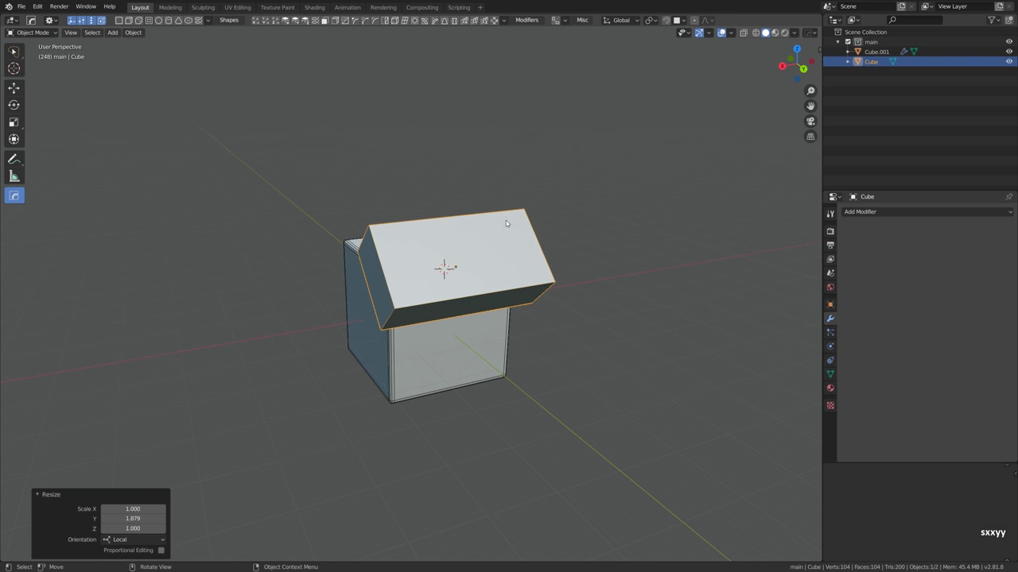
# Subtract the tilted box from the main cube with a Boolean Difference and nudge the cutter slightly
pyautogui.keyDown('shift'); pyautogui.click(490, 345); pyautogui.keyUp('shift')
pyautogui.hotkey('ctrl', '-')
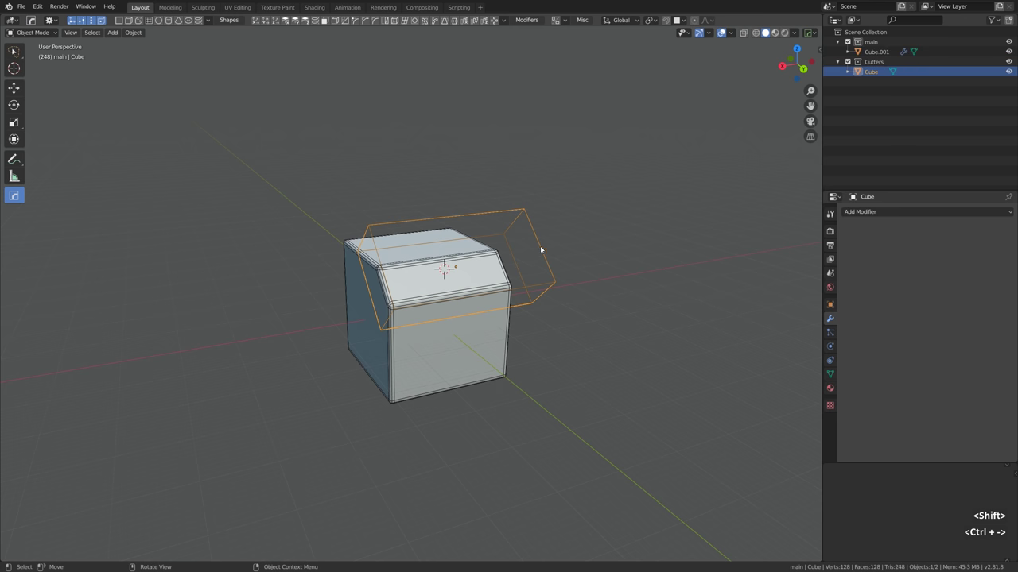
pyautogui.press('g')
pyautogui.click(538, 249)
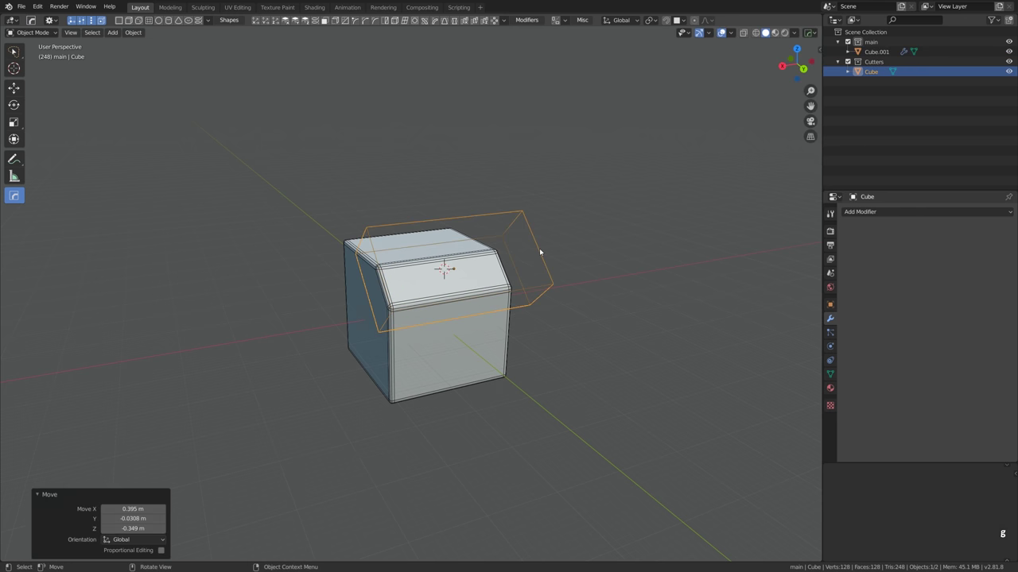
# Adjust the main cube's bevel width to about 0.52 m
pyautogui.click(452, 276)
pyautogui.press('q')
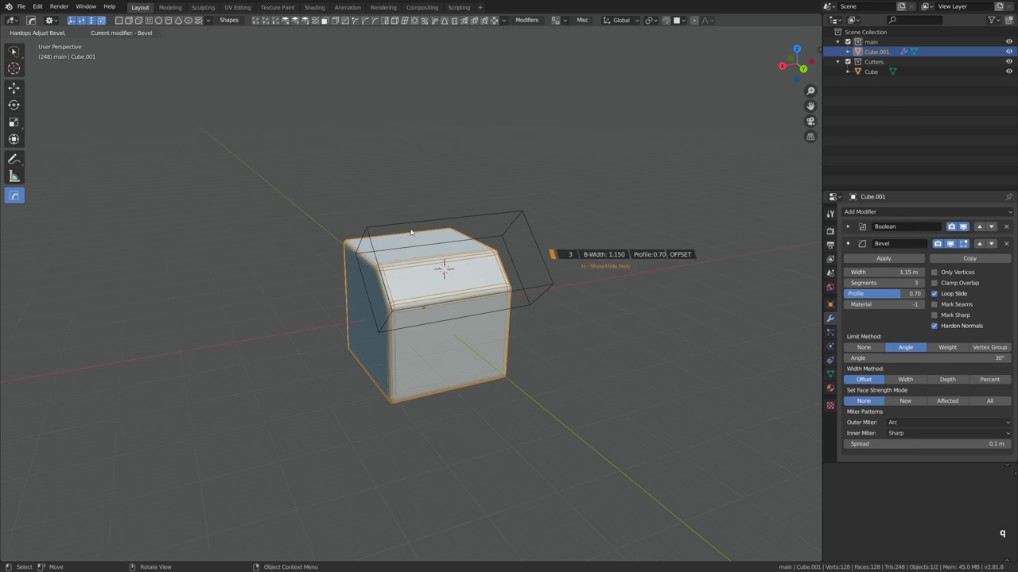
pyautogui.click(738, 166)
# Hide the tilted box cutter and run Hard Ops (C) Sharpen on the main cube to apply its Boolean
pyautogui.click(525, 236)
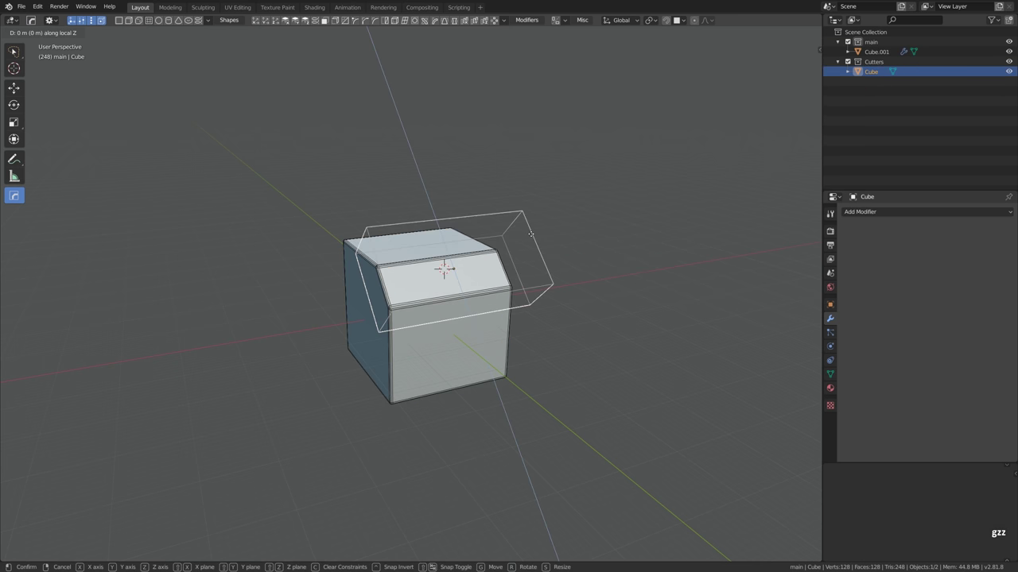
pyautogui.press('h')
pyautogui.click(436, 242)
pyautogui.press('q')
pyautogui.click(477, 218)
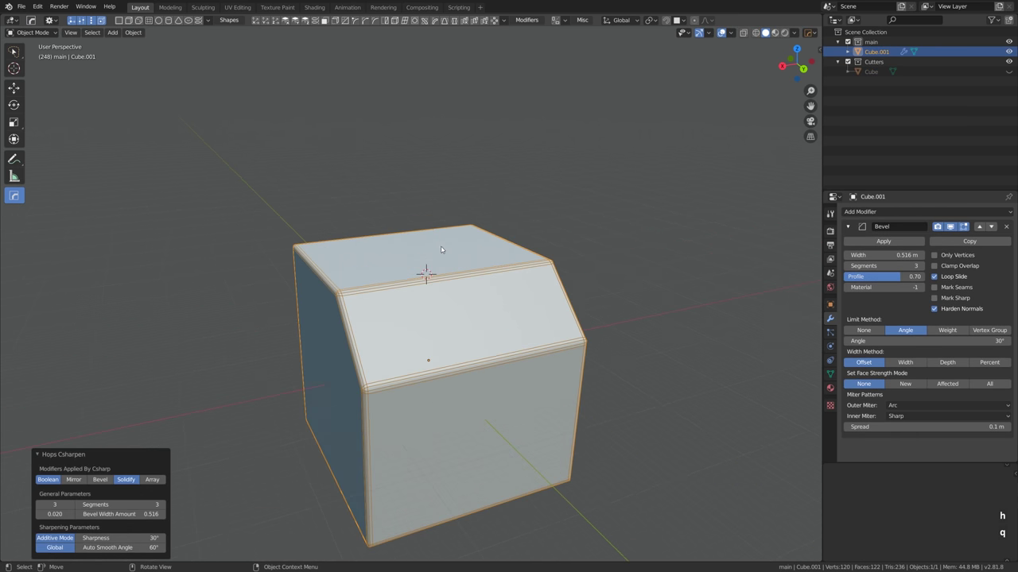
# Add an enlarged cylinder through the cube's top and sloped face and subtract it from the cube
pyautogui.hotkey('shift', 'a')
pyautogui.moveTo(413, 142)
pyautogui.click(488, 192)
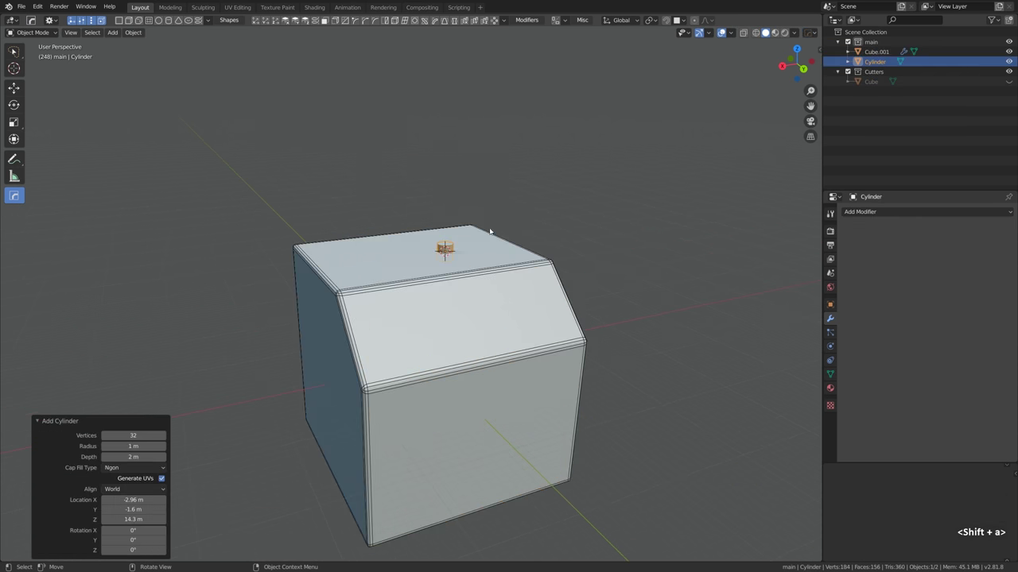
pyautogui.press('s')
pyautogui.hotkey('shift', 'z')
pyautogui.keyDown('shift'); pyautogui.click(536, 292); pyautogui.keyUp('shift')
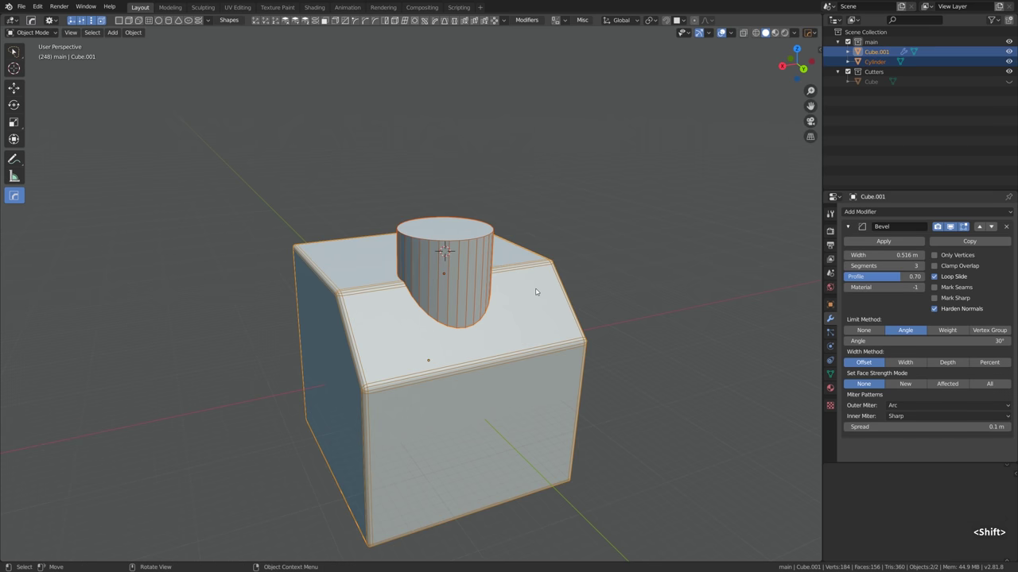
pyautogui.hotkey('ctrl', '-')
# Mirror the main cube across the X axis with Hard Ops Mirror
pyautogui.moveTo(643, 283); pyautogui.dragTo(629, 259, button='middle')
pyautogui.hotkey('alt', 'x')
pyautogui.click(370, 339)
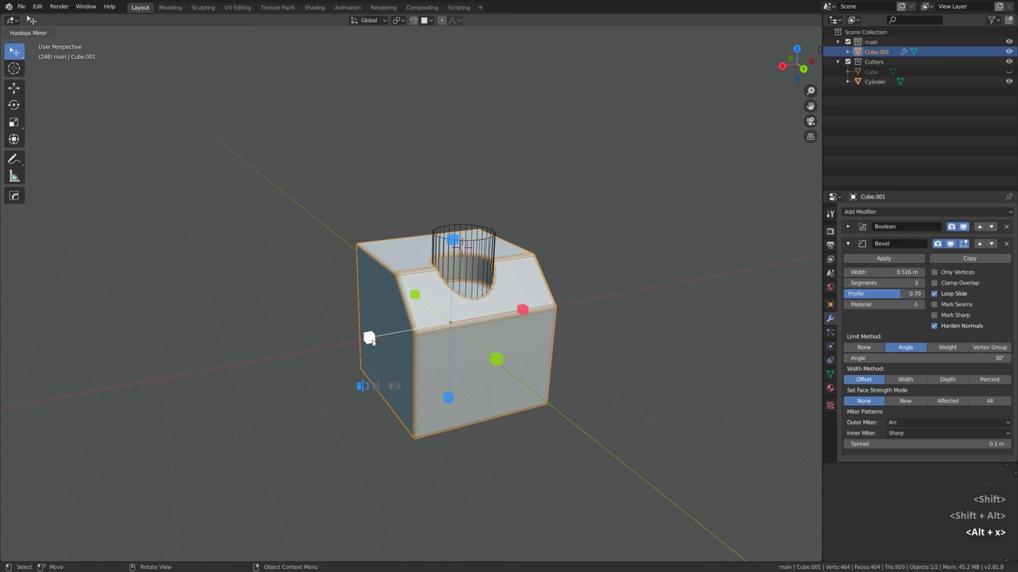
# Slide the cylinder cutter along the global X axis near the mirror seam
pyautogui.click(467, 255)
pyautogui.press('g')
pyautogui.press('x')
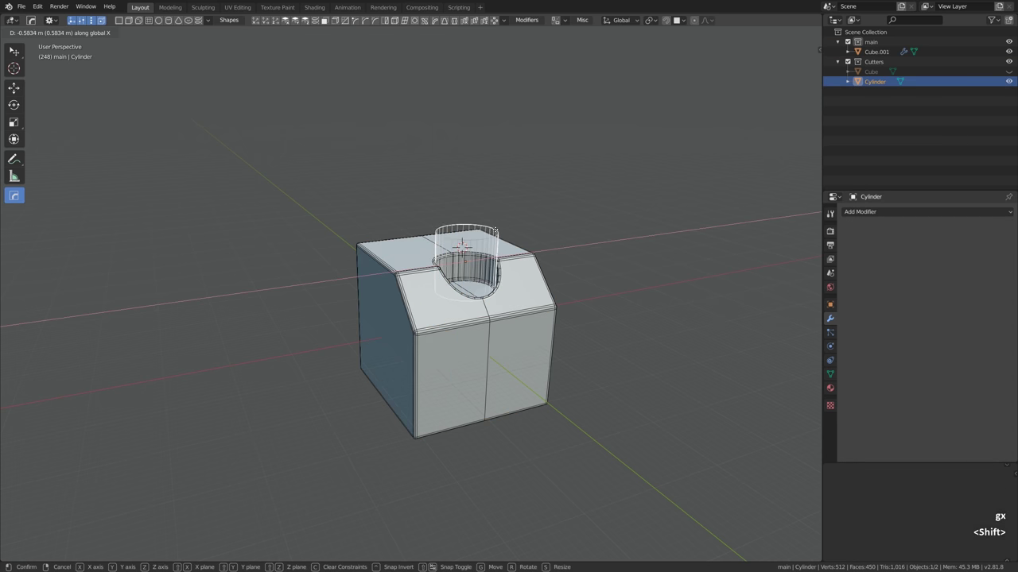
pyautogui.click(461, 245)
# Duplicate the cylinder cutter, scale the copy to about 0.44 and place it on the top near a rear corner
pyautogui.moveTo(461, 245); pyautogui.dragTo(445, 231, button='middle')
pyautogui.hotkey('shift', 'd')
pyautogui.hotkey('shift', 'z')
pyautogui.click(434, 231)
pyautogui.press('s')
pyautogui.click(472, 216)
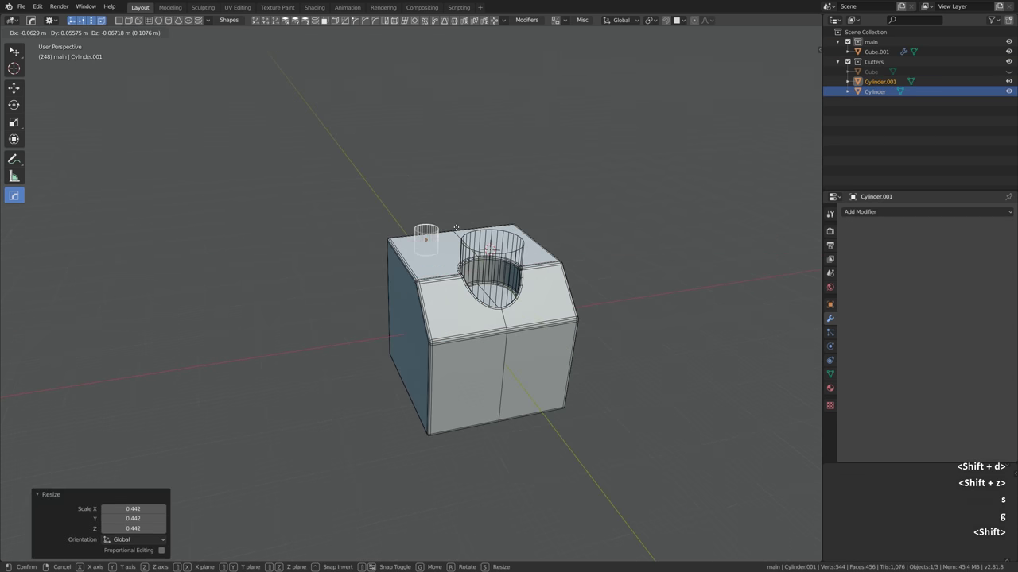
pyautogui.press('g')
pyautogui.hotkey('shift', 'z')
pyautogui.click(445, 254)
# Subtract the small cylinder from the mirrored block and hide both cylinder cutters
pyautogui.keyDown('shift'); pyautogui.click(444, 260); pyautogui.keyUp('shift')
pyautogui.hotkey('ctrl', '-')
pyautogui.hotkey('alt', 'a')
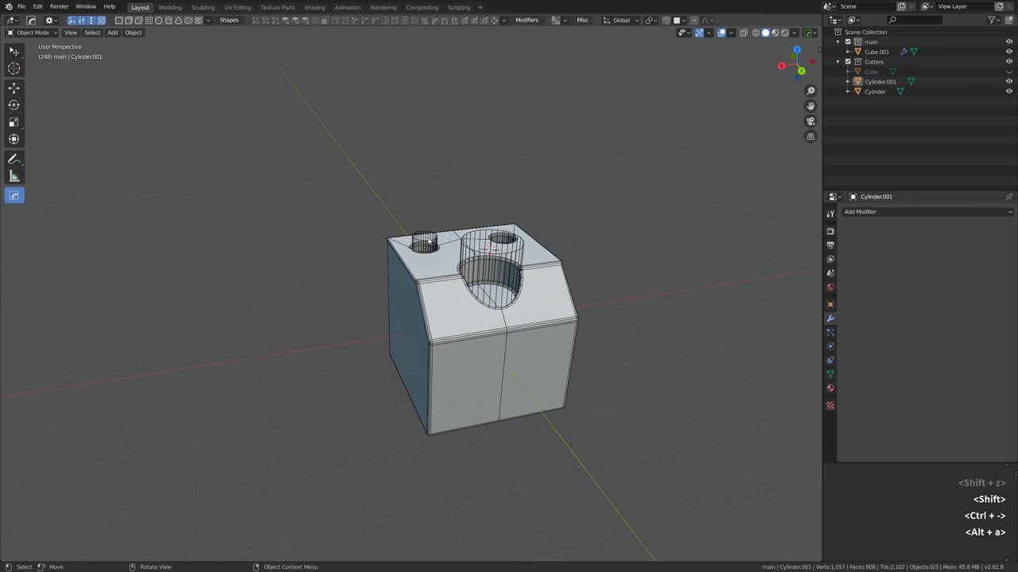
pyautogui.click(423, 243)
pyautogui.moveTo(477, 287); pyautogui.dragTo(508, 297, button='middle')
# Add a cube at the block's top and scale it up about 2.33 times
pyautogui.hotkey('shift', 'a')
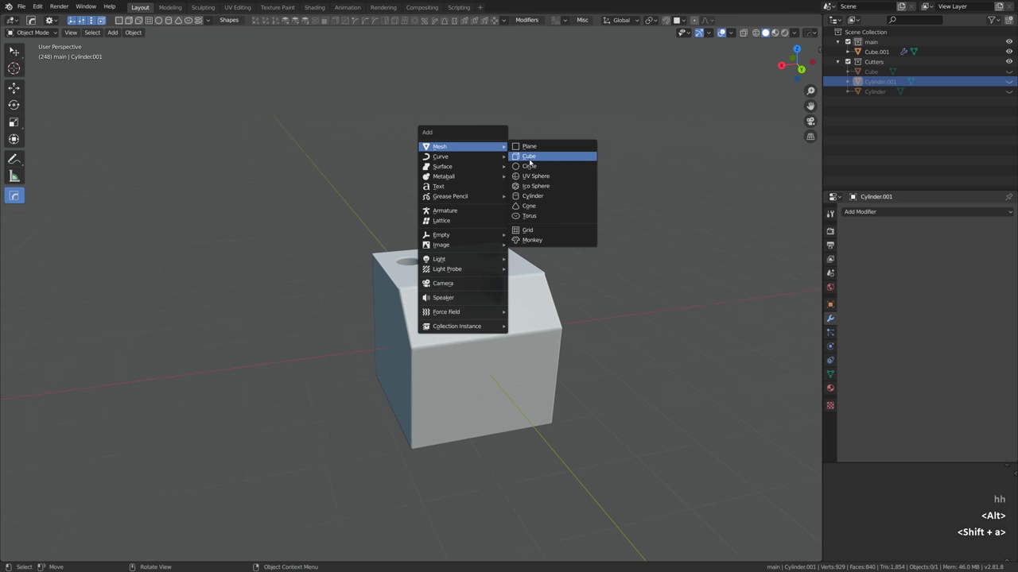
pyautogui.click(541, 161)
pyautogui.scroll(2, 461, 308)
pyautogui.press('s')
pyautogui.click(460, 309)
# Shift the new box horizontally over the block's upper part and stretch it along X past both sides
pyautogui.press('g')
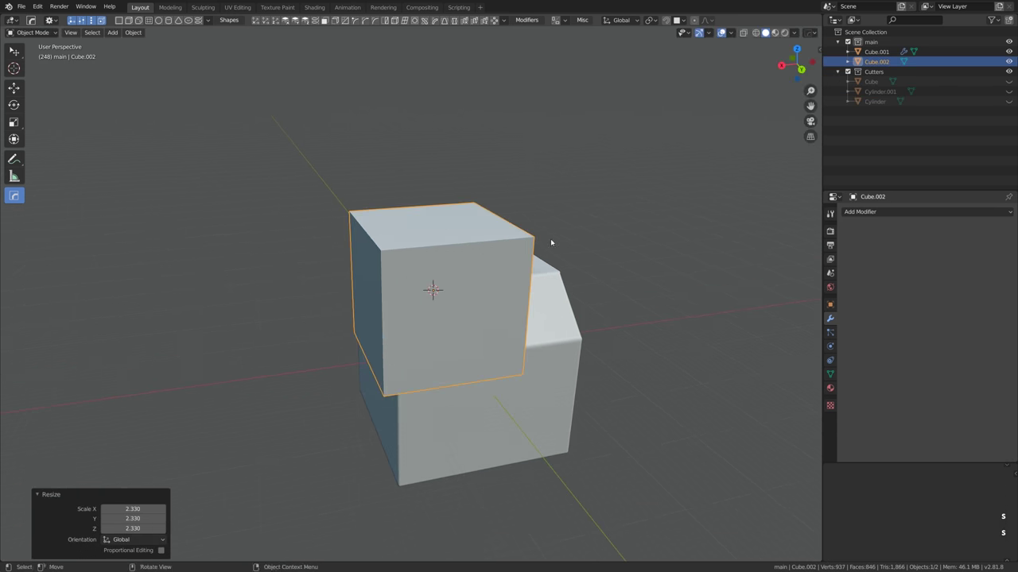
pyautogui.hotkey('shift', 'z')
pyautogui.click(591, 222)
pyautogui.press('s')
pyautogui.press('x')
# Subtract the wide box from the block and give its cutter a thin Solidify thickness to form a panel line
pyautogui.click(555, 354)
pyautogui.hotkey('ctrl', 'shift', '-')
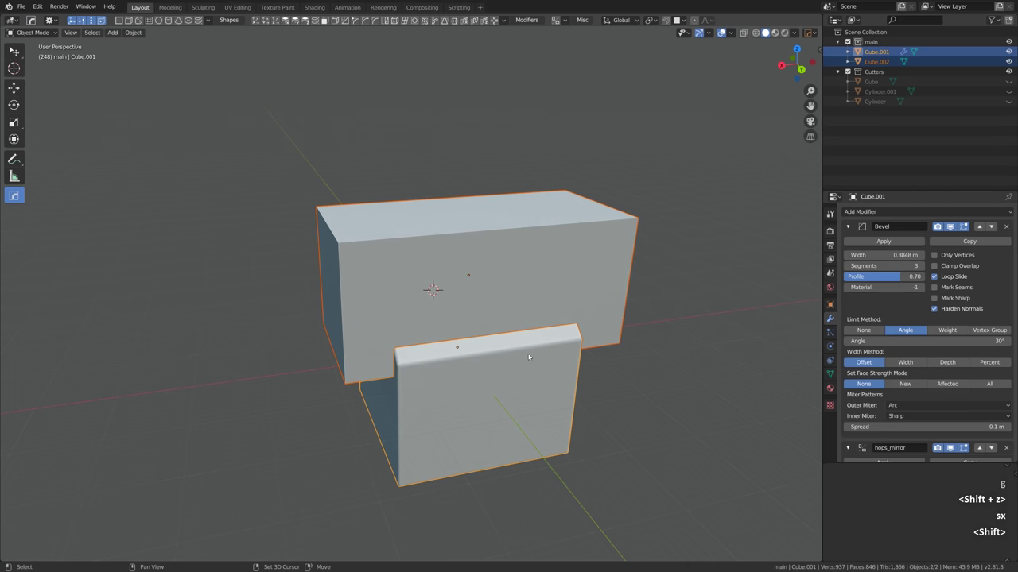
pyautogui.click(636, 218)
pyautogui.press('q')
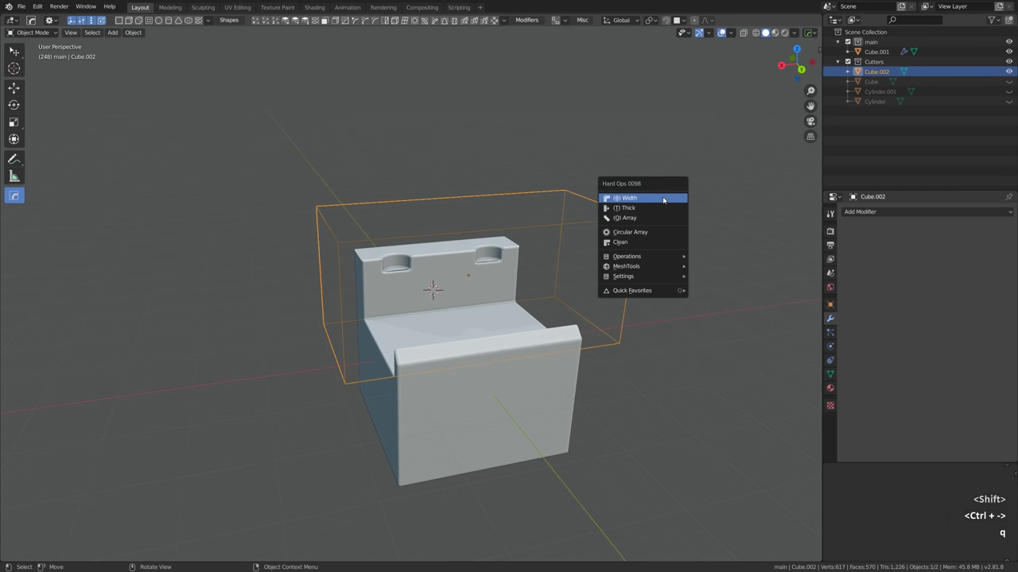
pyautogui.click(648, 200)
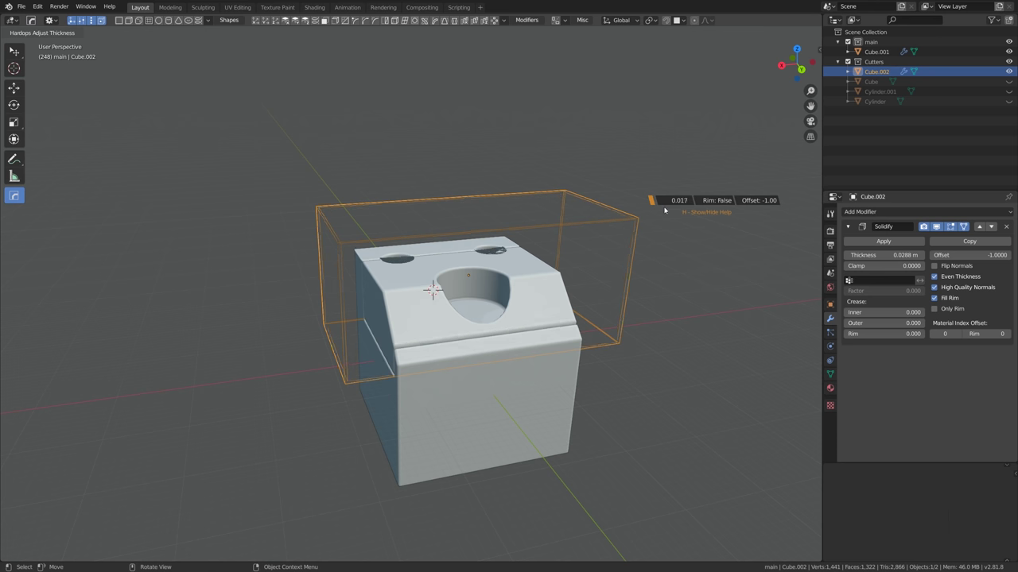
pyautogui.click(653, 250)
# Reduce the main block's bevel width with the Hard Ops width adjustment
pyautogui.press('q')
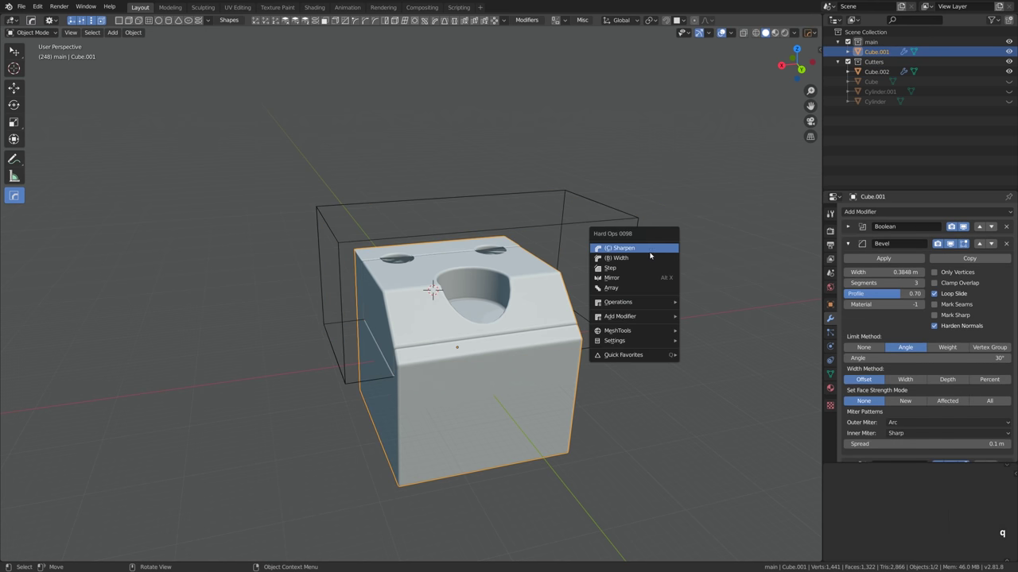
pyautogui.click(656, 246)
pyautogui.click(751, 244)
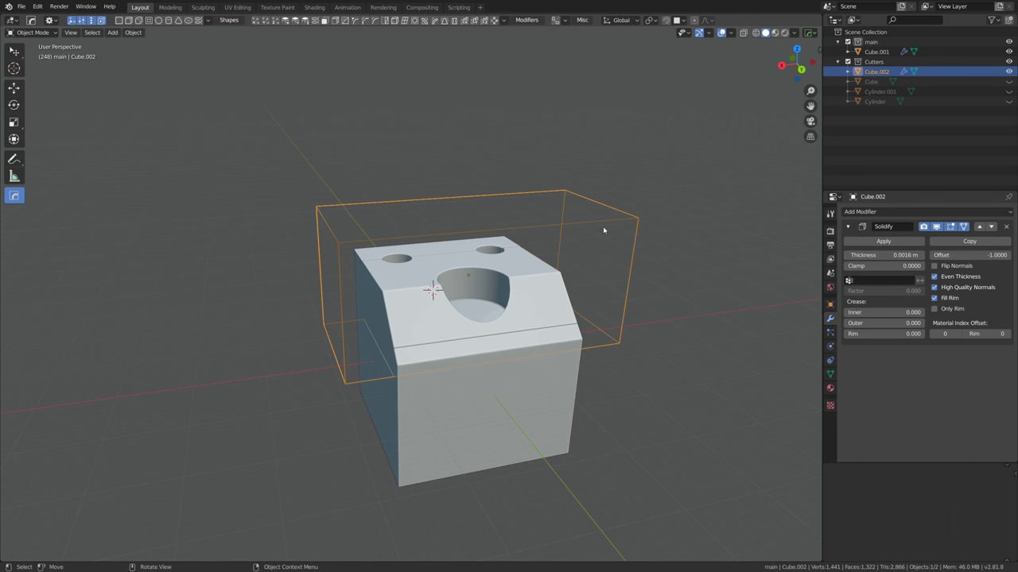
# Mirror the main block across the Z and Y axes with Hard Ops Mirror
pyautogui.hotkey('alt', 'x')
pyautogui.moveTo(628, 239); pyautogui.dragTo(647, 287, button='middle')
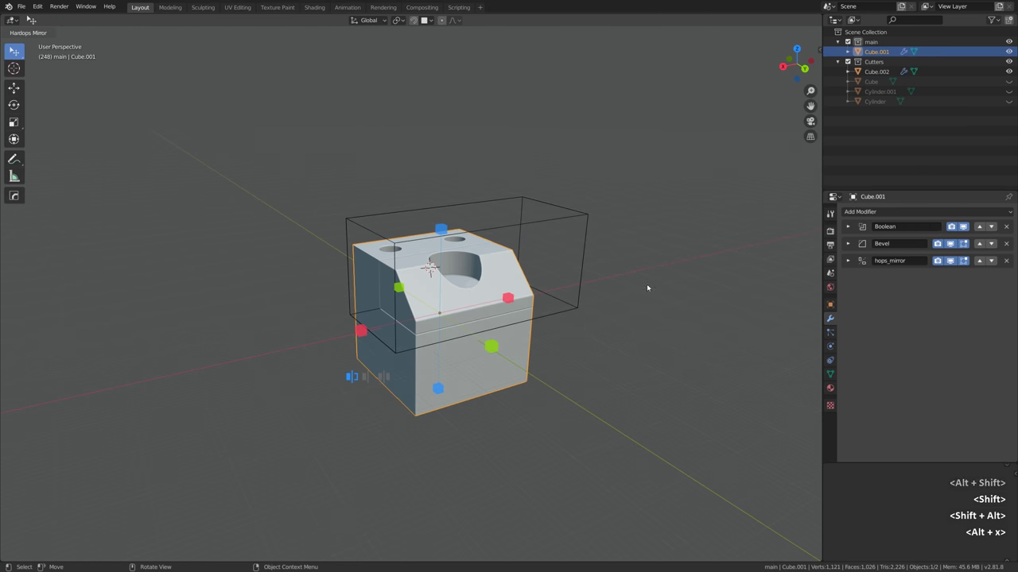
pyautogui.click(440, 230)
pyautogui.hotkey('alt', 'x')
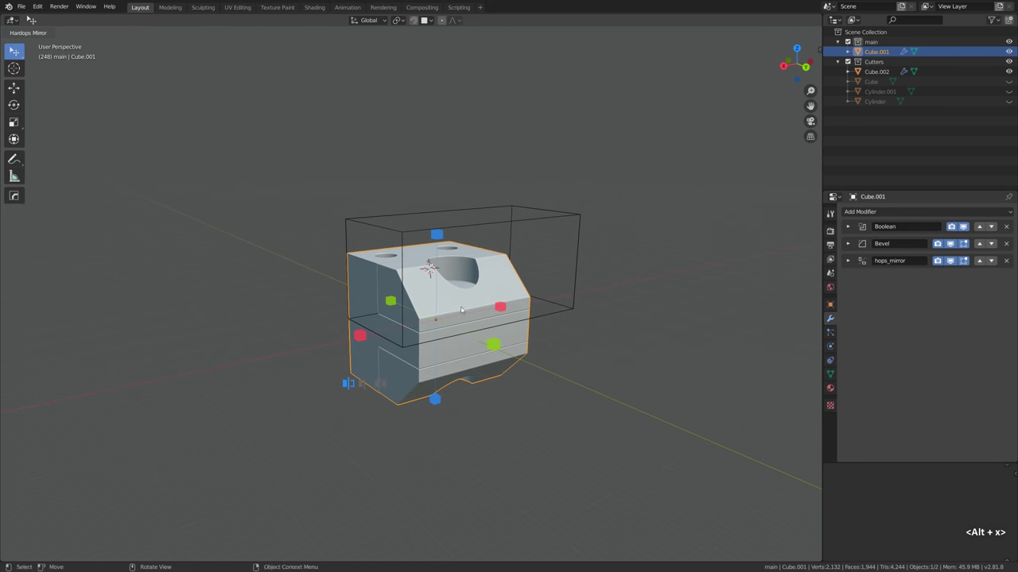
pyautogui.click(495, 345)
pyautogui.moveTo(495, 345); pyautogui.dragTo(541, 223, button='middle')
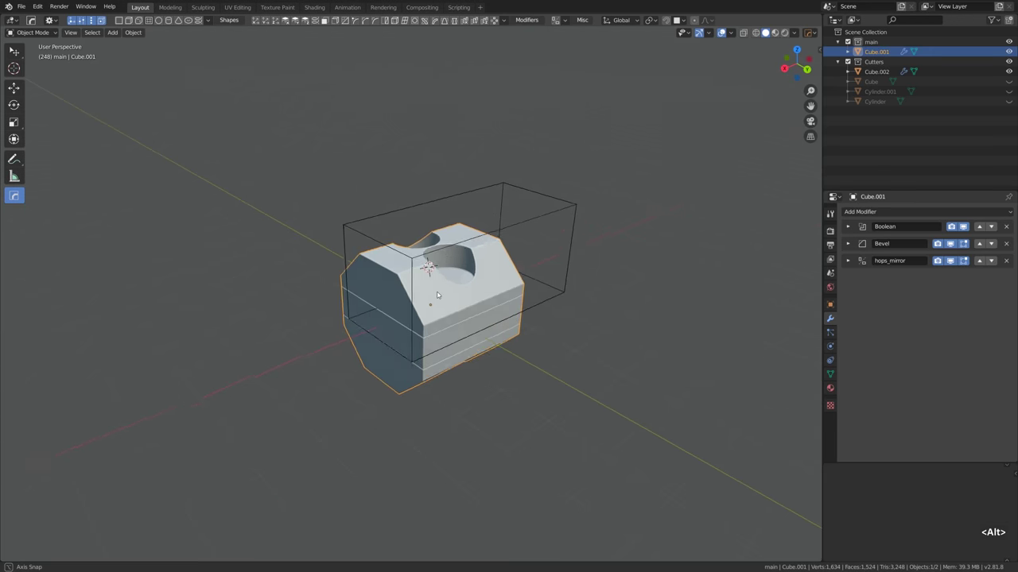
# Scale and position a new box cutter over the block's top and subtract it from the block
pyautogui.press('s')
pyautogui.press('g')
pyautogui.hotkey('shift', 'z')
pyautogui.click(600, 150)
pyautogui.press('g')
pyautogui.press('z')
pyautogui.click(506, 220)
pyautogui.hotkey('ctrl', '-')
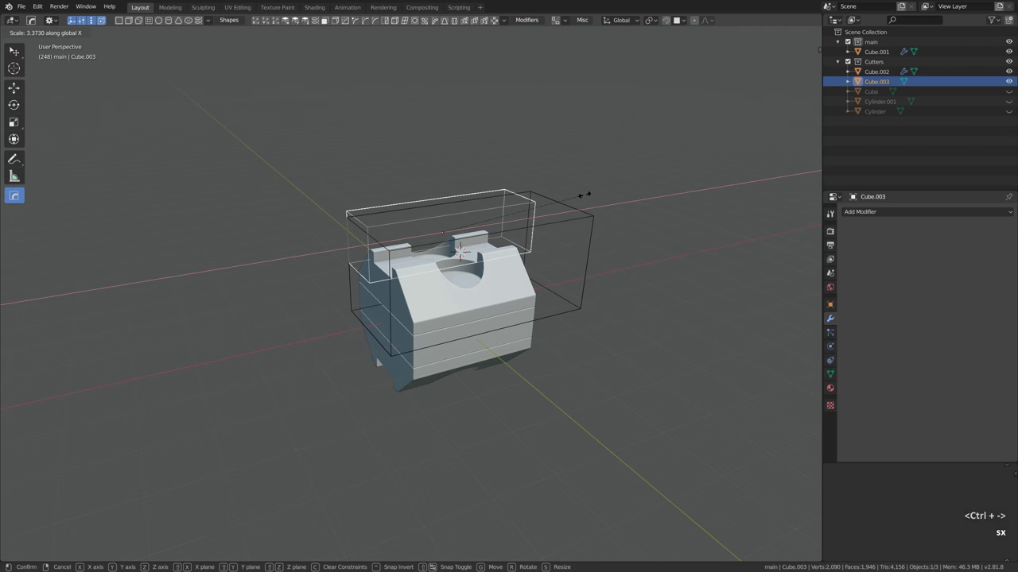
# Stretch the new box cutter about 3.4 times along X and lower it about 1.47 m along Z
pyautogui.press('g')
pyautogui.press('z')
pyautogui.click(592, 214)
pyautogui.hotkey('shift', 'alt')
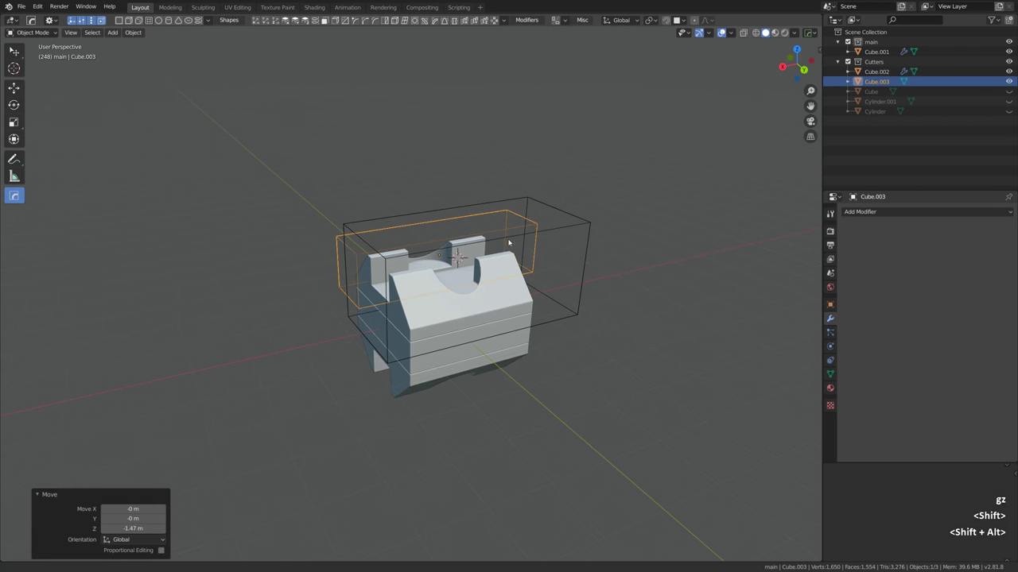
# Apply Hard Ops (C) Sharpen to the main block and enter Edit Mode on it
pyautogui.press('q')
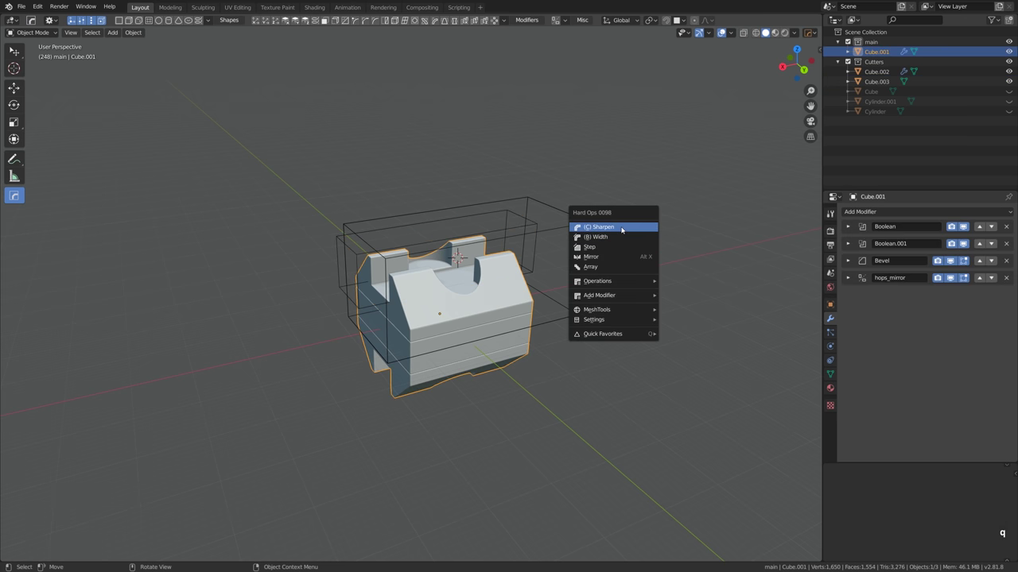
pyautogui.click(622, 230)
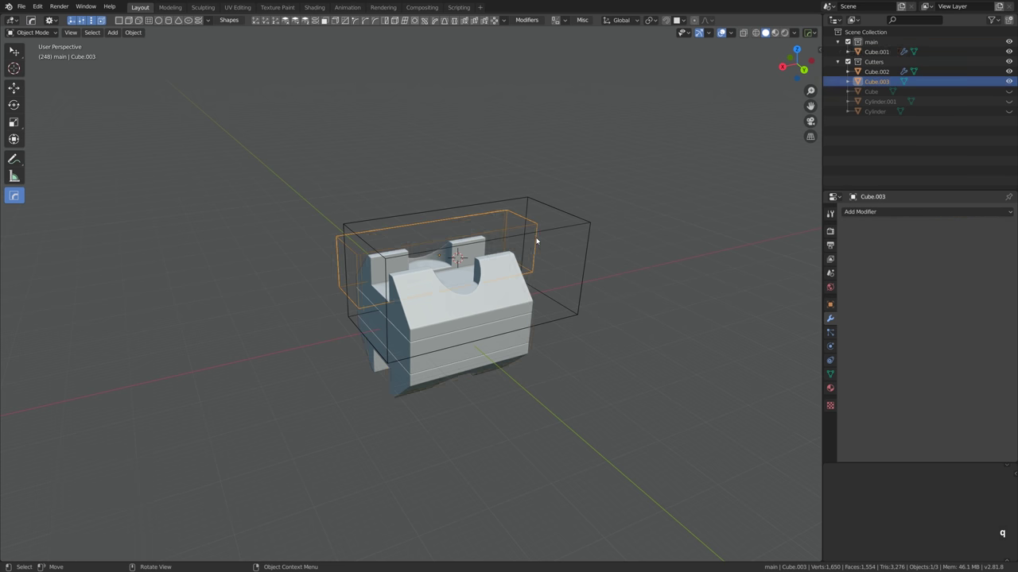
pyautogui.moveTo(458, 313); pyautogui.dragTo(459, 311, button='middle')
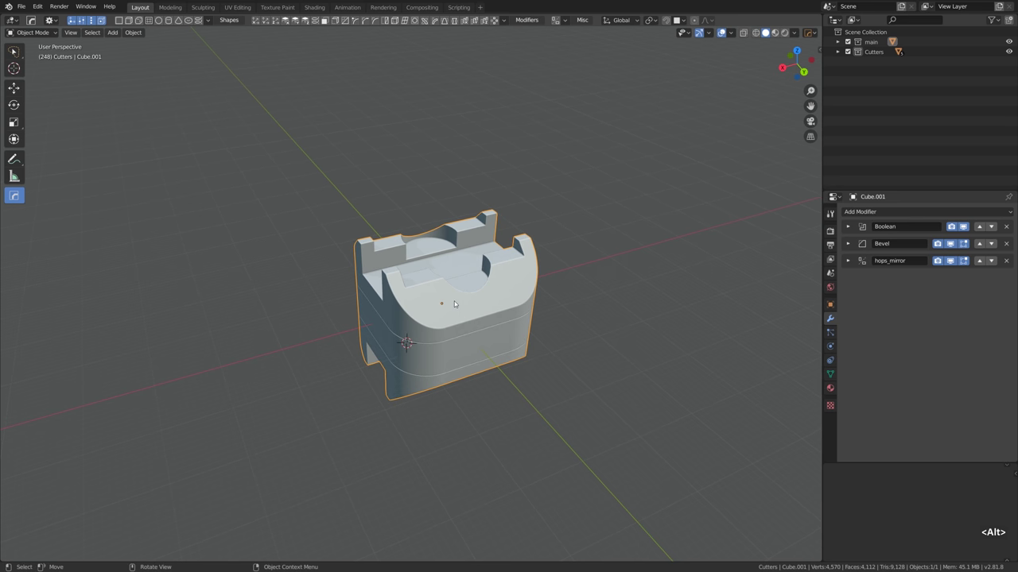
pyautogui.press('Tab')
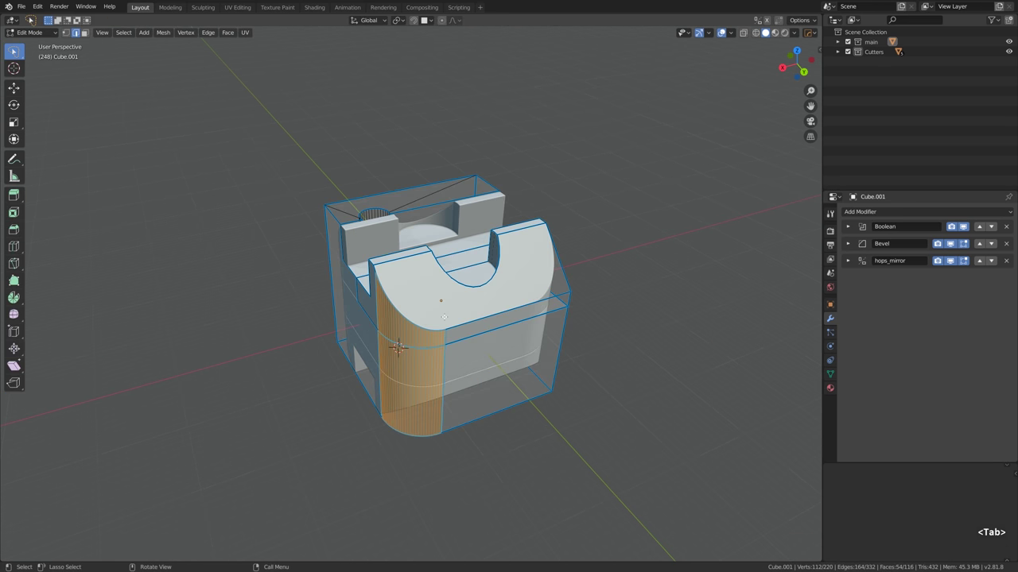
# Clear the mesh selection and select the lower of the two long horizontal edges beside the block's rounded corner
pyautogui.hotkey('alt', 'a')
pyautogui.moveTo(445, 319); pyautogui.dragTo(473, 334, button='middle')
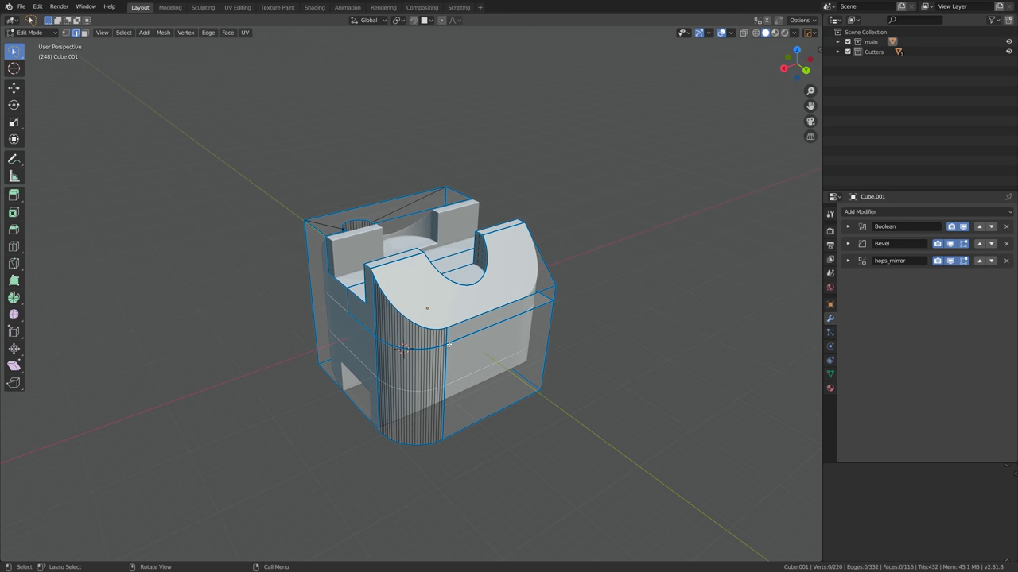
pyautogui.moveTo(458, 337)
pyautogui.mouseDown(button='middle')
pyautogui.moveTo(450, 333)
pyautogui.moveTo(466, 332)
pyautogui.mouseUp(button='middle')
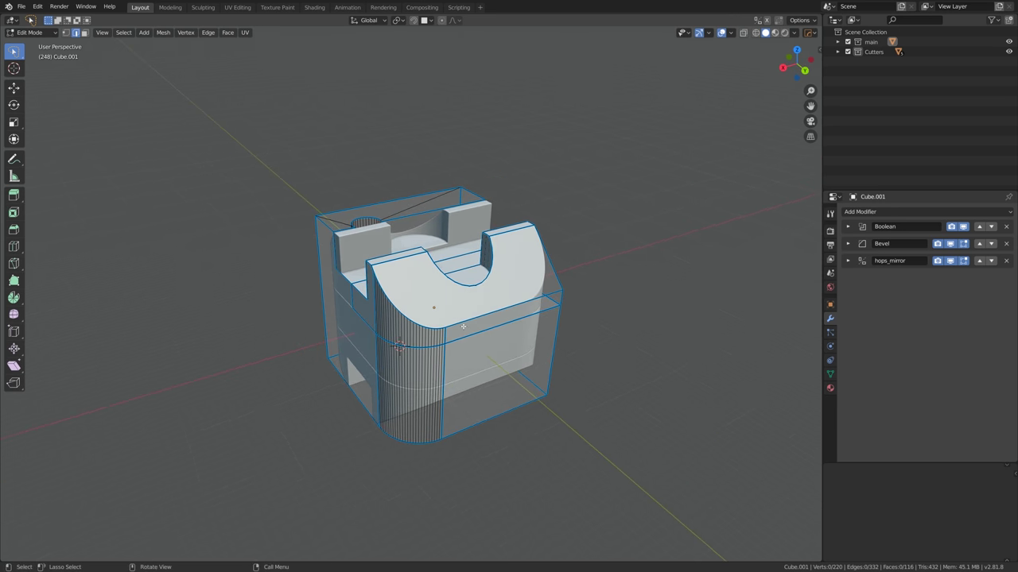
pyautogui.click(466, 332)
pyautogui.click(459, 339)
pyautogui.moveTo(373, 291)
pyautogui.mouseDown(button='middle')
pyautogui.moveTo(389, 270)
pyautogui.moveTo(375, 277)
pyautogui.mouseUp(button='middle')
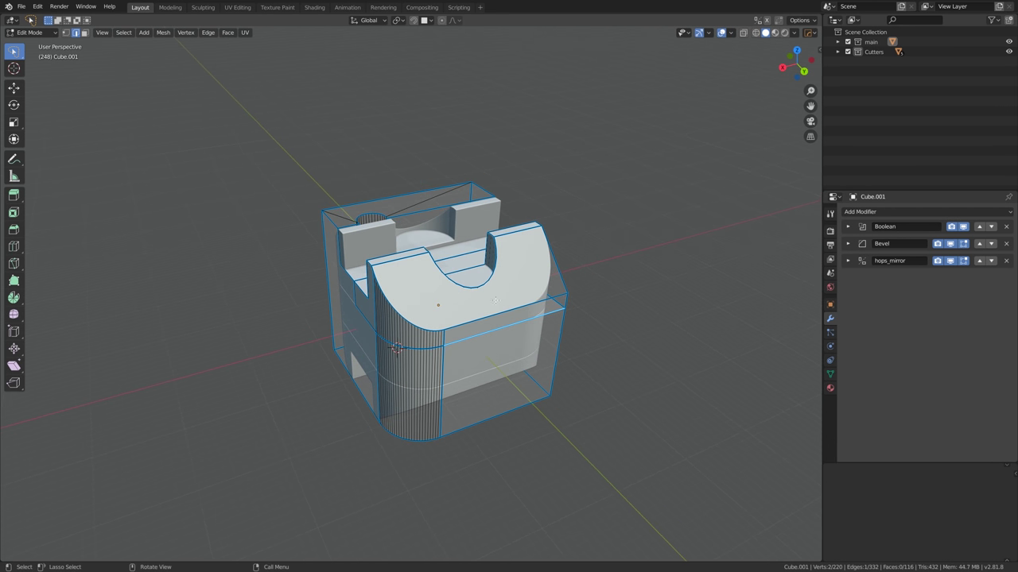
# Set the Bevel modifier's limit method to Weight and leave Edit Mode
pyautogui.click(849, 262)
pyautogui.click(849, 263)
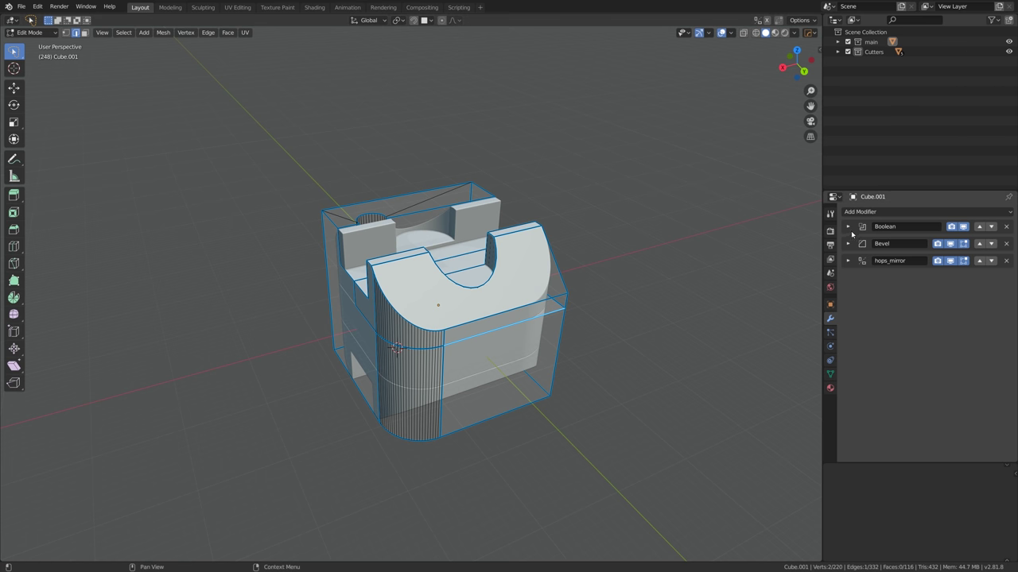
pyautogui.click(847, 227)
pyautogui.click(847, 227)
pyautogui.click(847, 243)
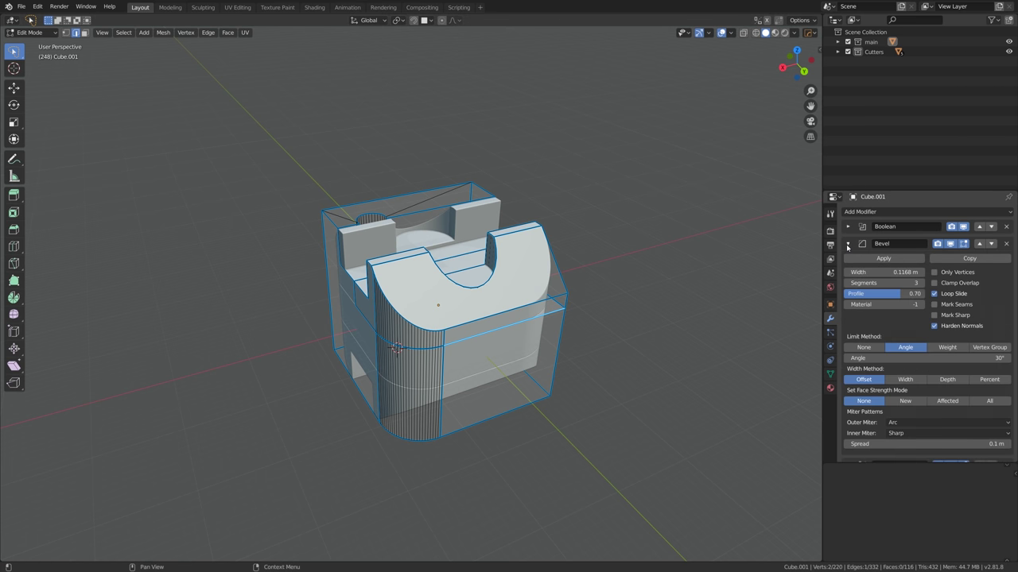
pyautogui.click(943, 348)
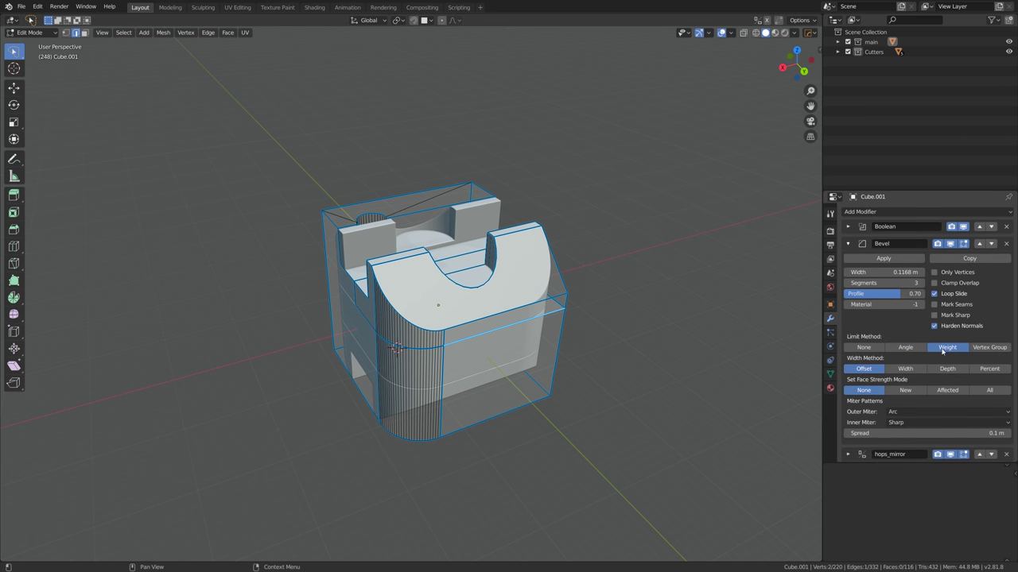
pyautogui.click(906, 348)
pyautogui.click(946, 348)
pyautogui.press('Tab')
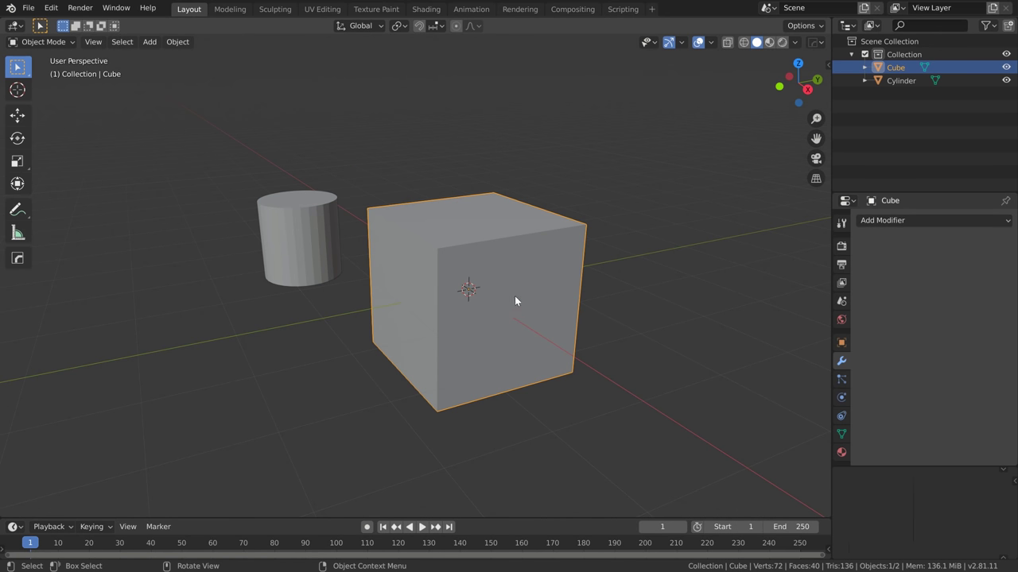
# Examine the Hard Ops menu with nothing selected and again with only the cube selected
pyautogui.hotkey('alt', 'a')
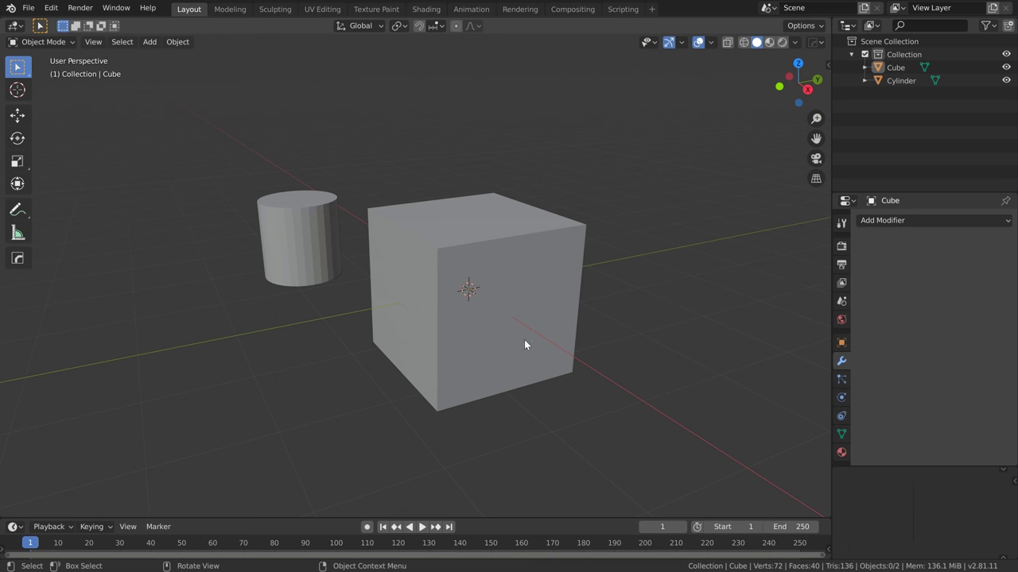
pyautogui.press('q')
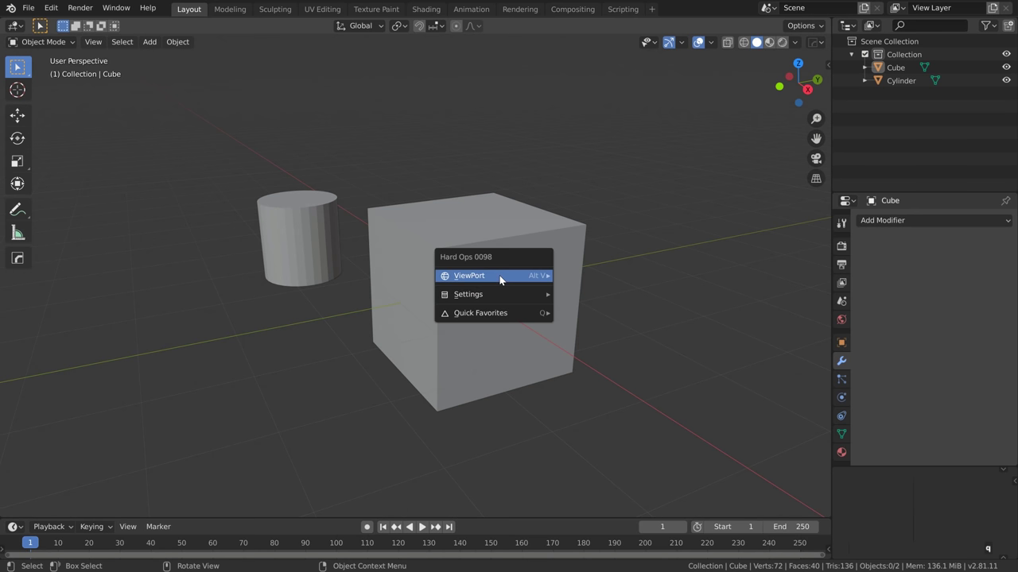
pyautogui.moveTo(501, 278)
pyautogui.press('Escape')
pyautogui.click(500, 279)
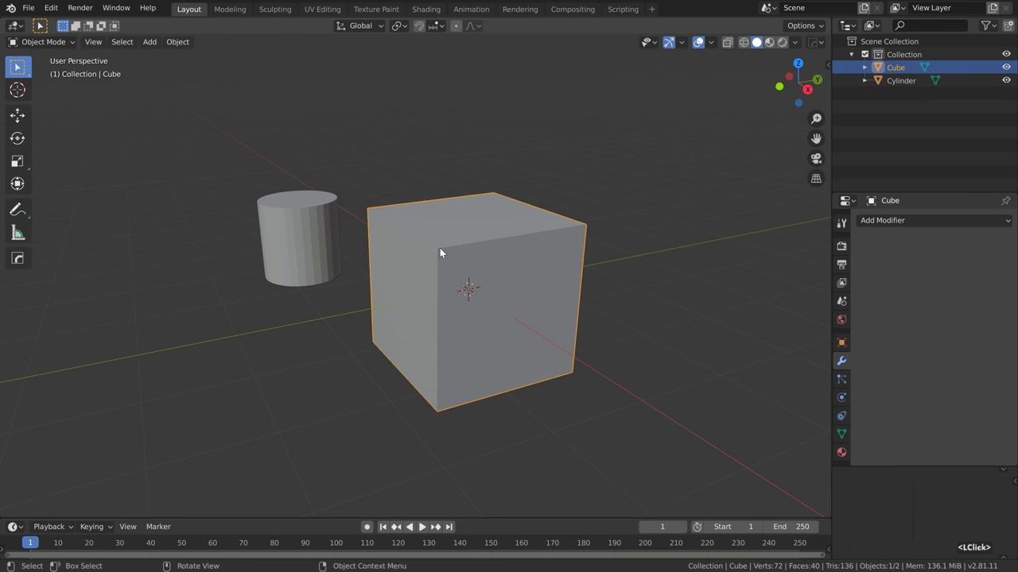
pyautogui.press('q')
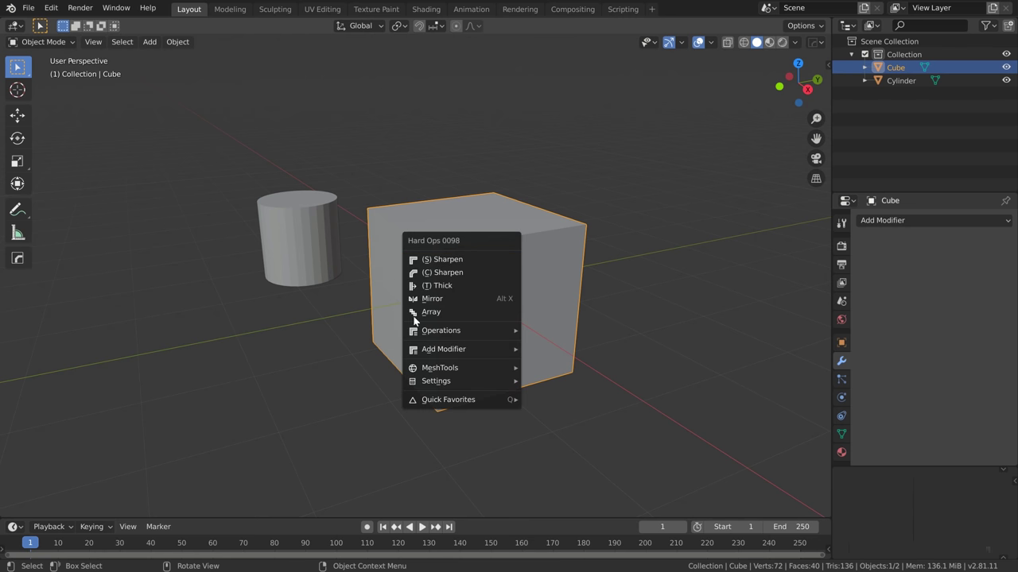
pyautogui.click(497, 275)
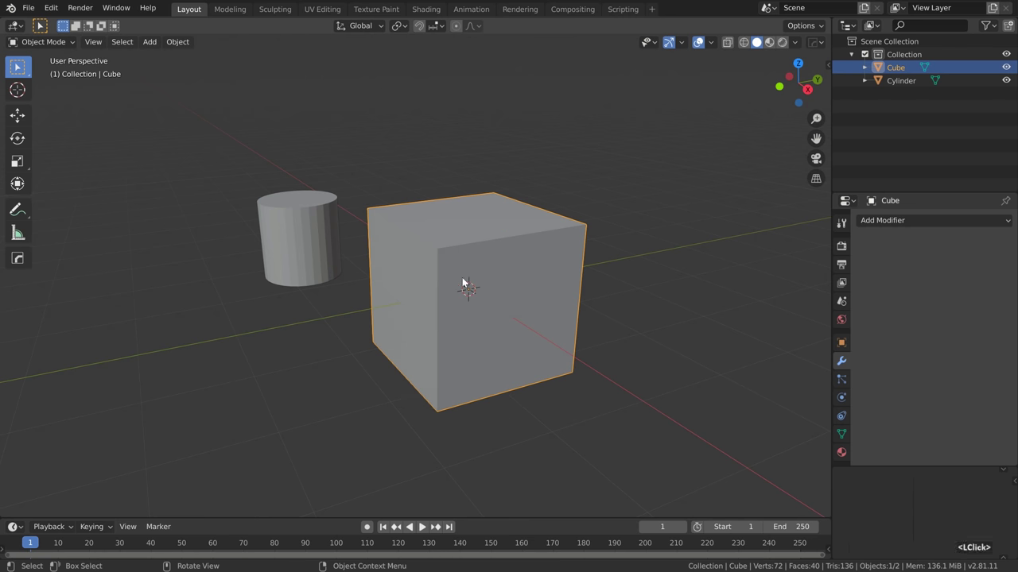
# Add the cylinder to the cube selection and examine the Hard Ops menu for two selected objects
pyautogui.keyDown('shift'); pyautogui.click(302, 235); pyautogui.keyUp('shift')
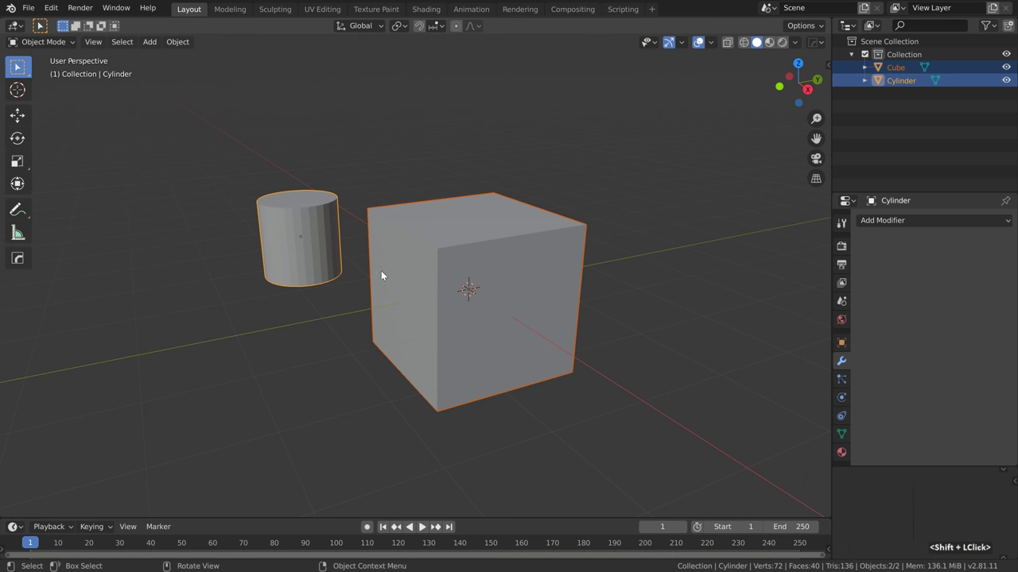
pyautogui.press('q')
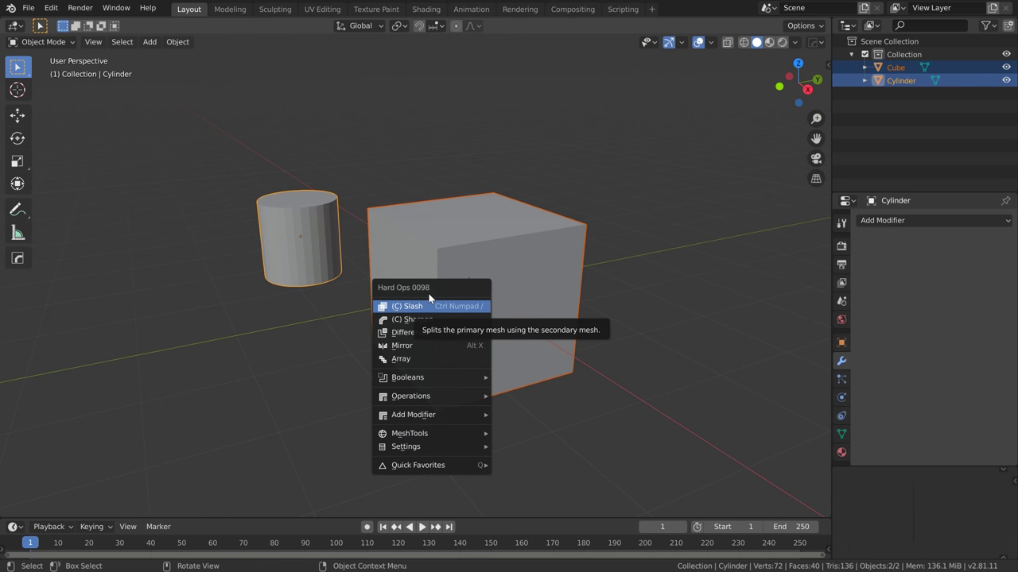
pyautogui.press('Escape')
# Select only the cube, examine its Hard Ops menu in Edit Mode and return to Object Mode
pyautogui.click(503, 265)
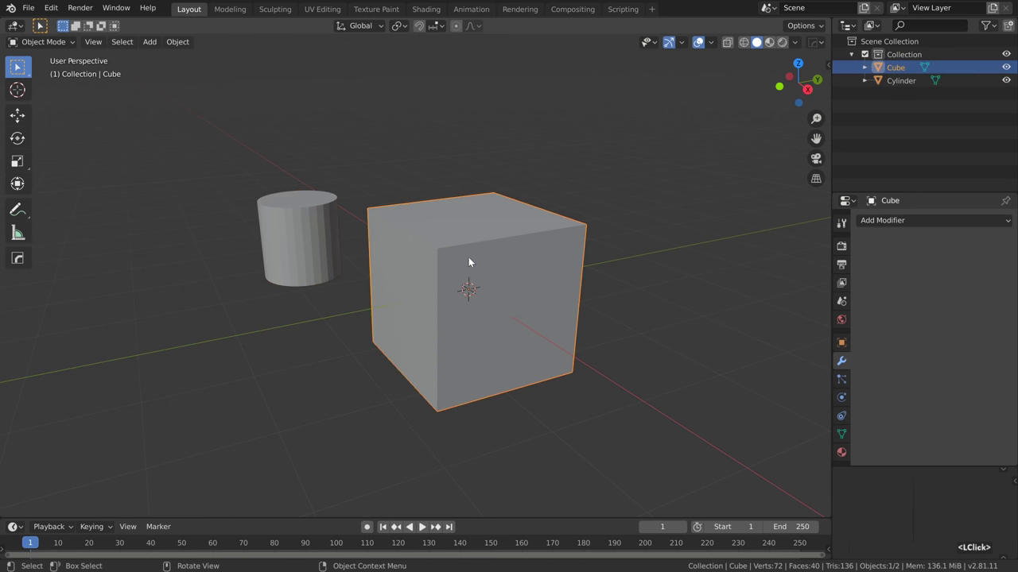
pyautogui.press('Tab')
pyautogui.press('q')
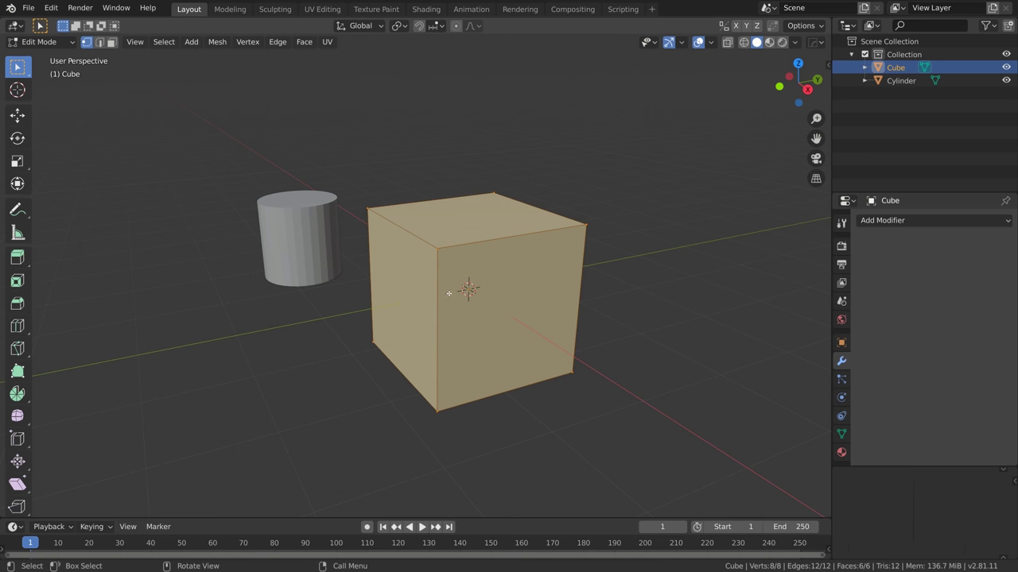
pyautogui.press('Tab')
# Examine the Hard Ops pie menu for the cube in both Object Mode and Edit Mode
pyautogui.hotkey('shift', 'q')
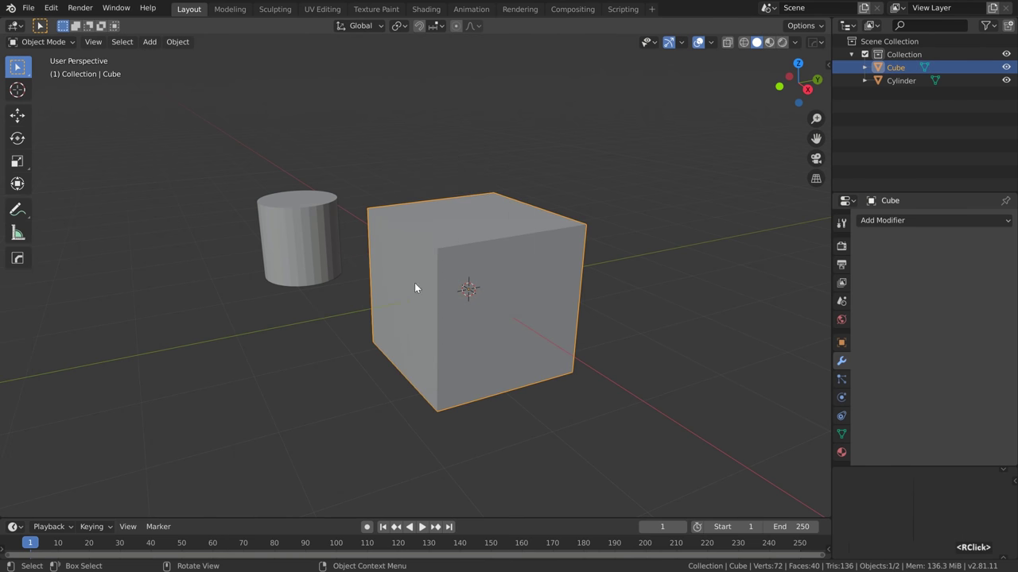
pyautogui.press('Tab')
pyautogui.hotkey('shift', 'q')
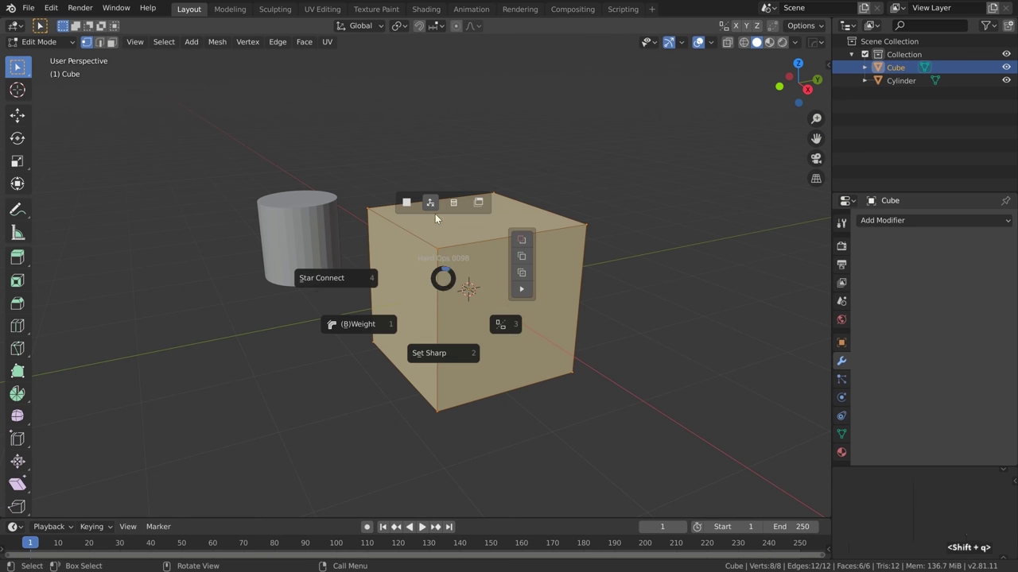
pyautogui.click(530, 311)
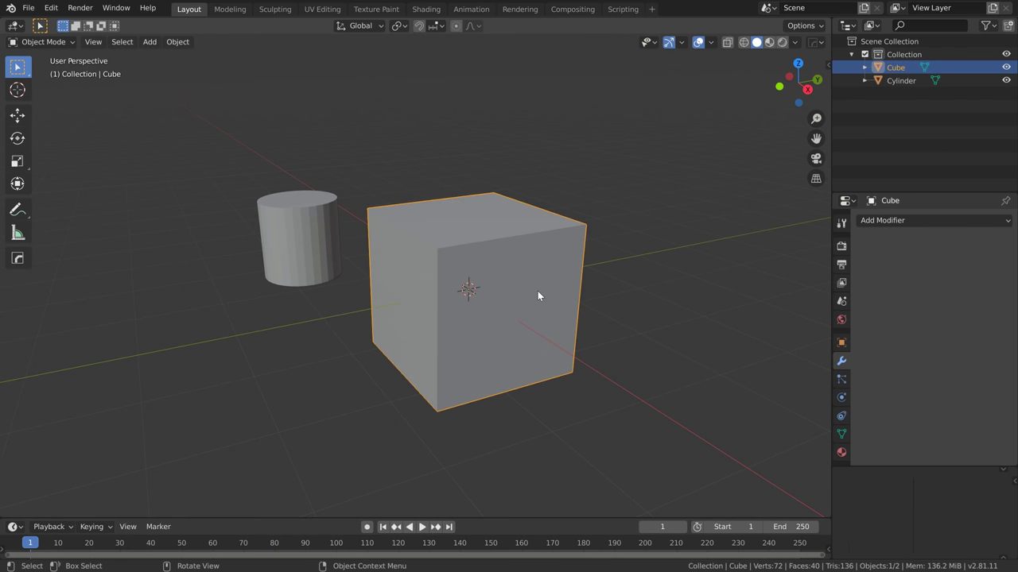
# Open the HardOps sidebar and review its operators, helper pages and the Destructive and NonDestructive workflow options
pyautogui.press('n')
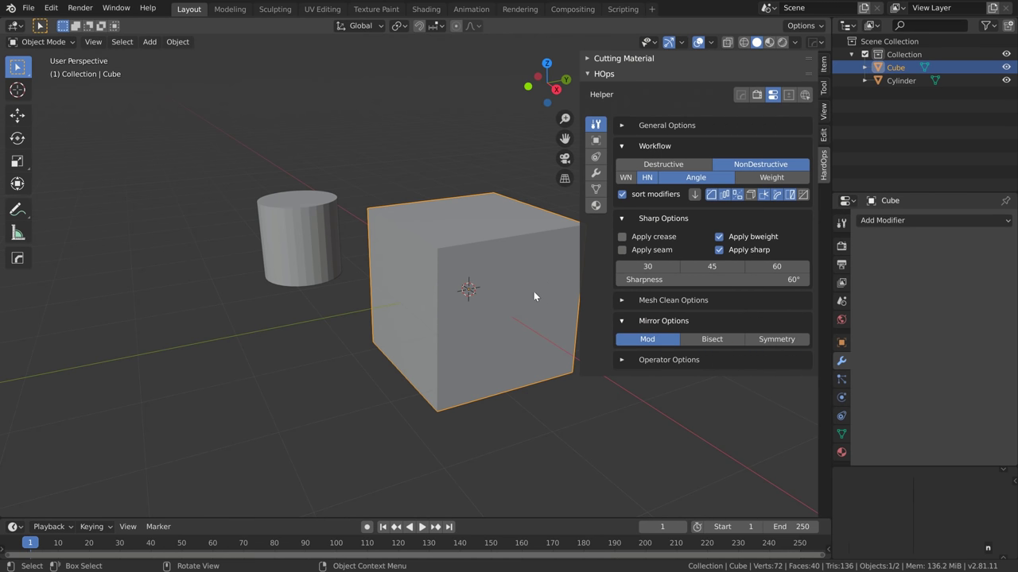
pyautogui.click(740, 94)
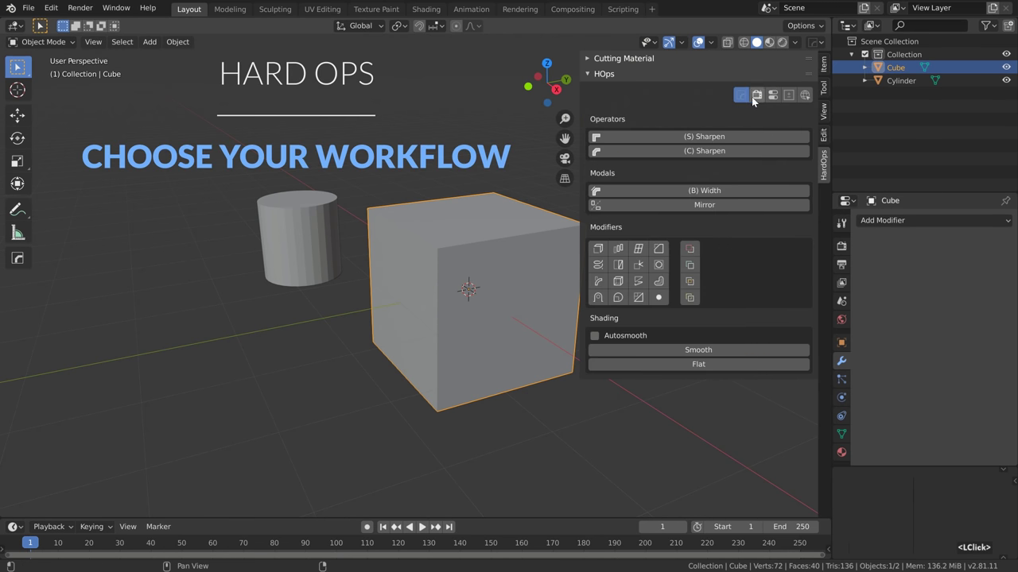
pyautogui.click(755, 96)
pyautogui.click(772, 97)
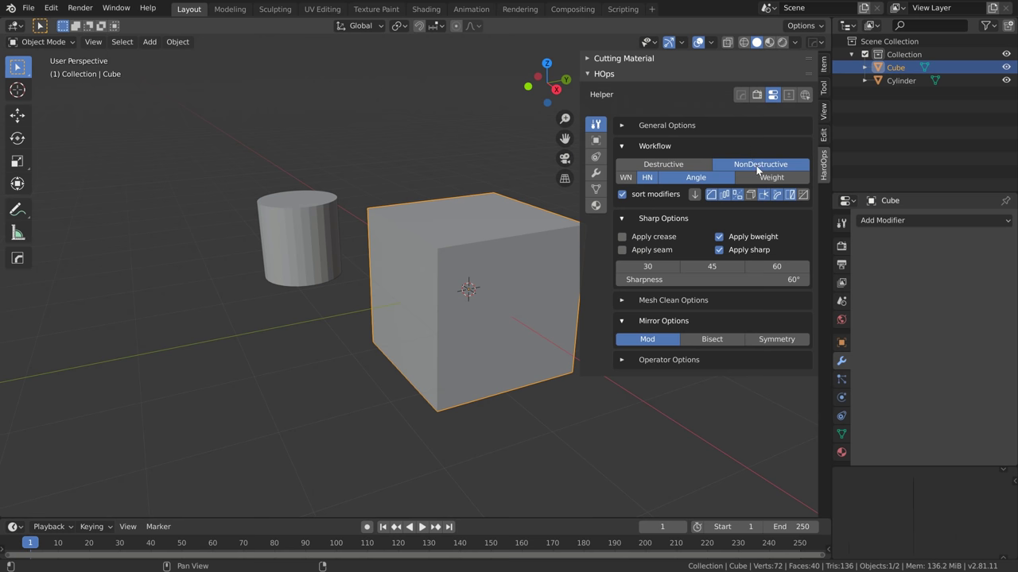
pyautogui.click(679, 165)
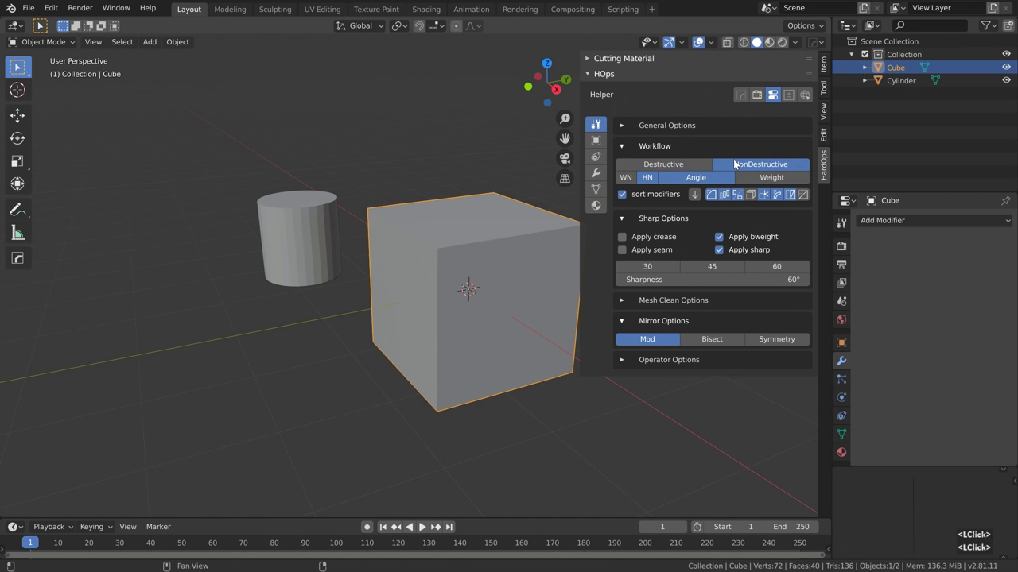
# Move the cylinder so it overlaps the cube's upper side edge
pyautogui.click(319, 233)
pyautogui.moveTo(394, 266); pyautogui.dragTo(393, 292, button='middle')
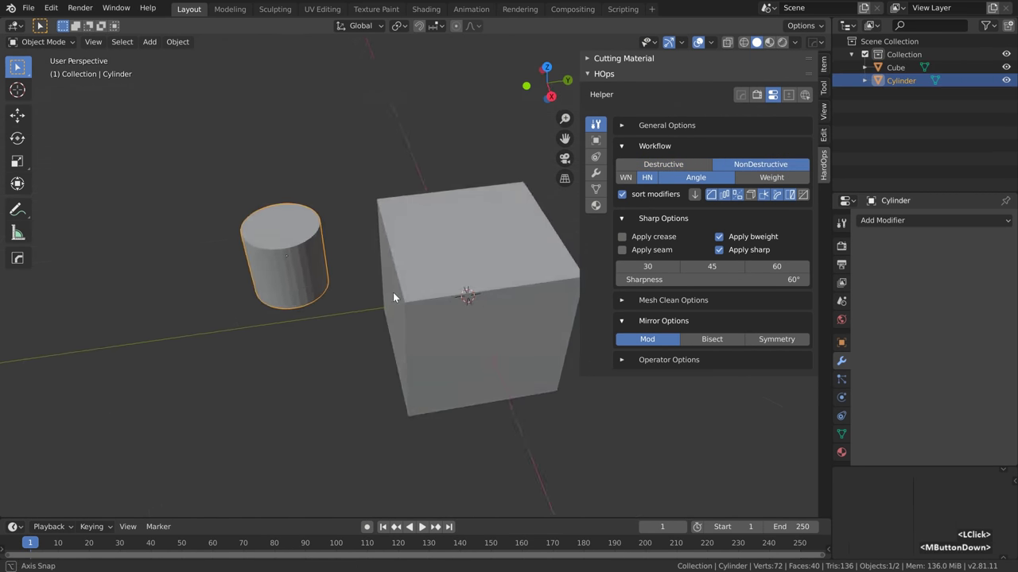
pyautogui.press('g')
pyautogui.middleClick(445, 288)
pyautogui.click(497, 283)
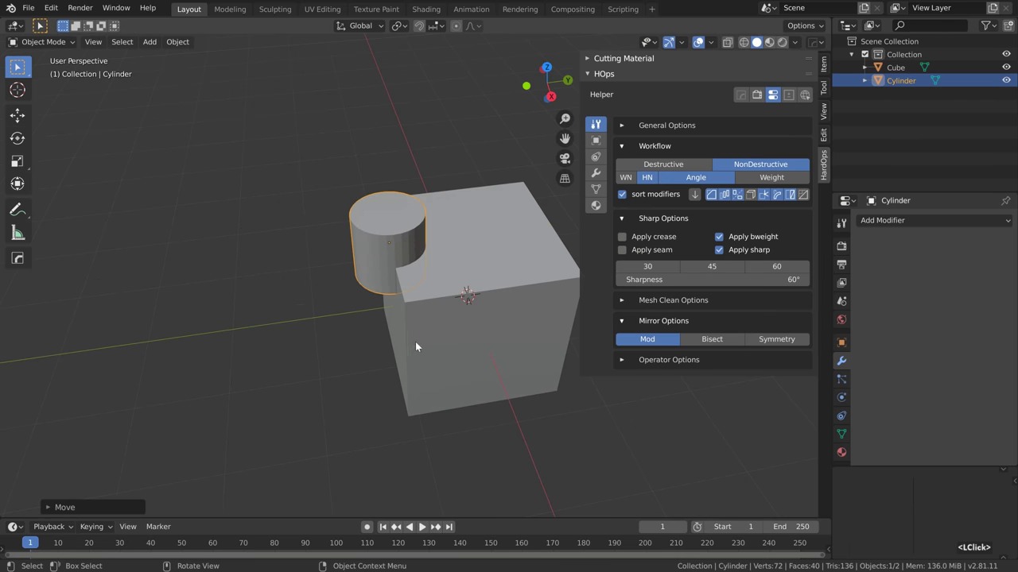
# Subtract the cylinder from the cube with a Hard Ops Difference boolean
pyautogui.scroll(3, 455, 306)
pyautogui.moveTo(415, 341); pyautogui.dragTo(408, 262, button='middle')
pyautogui.keyDown('shift'); pyautogui.click(463, 296); pyautogui.keyUp('shift')
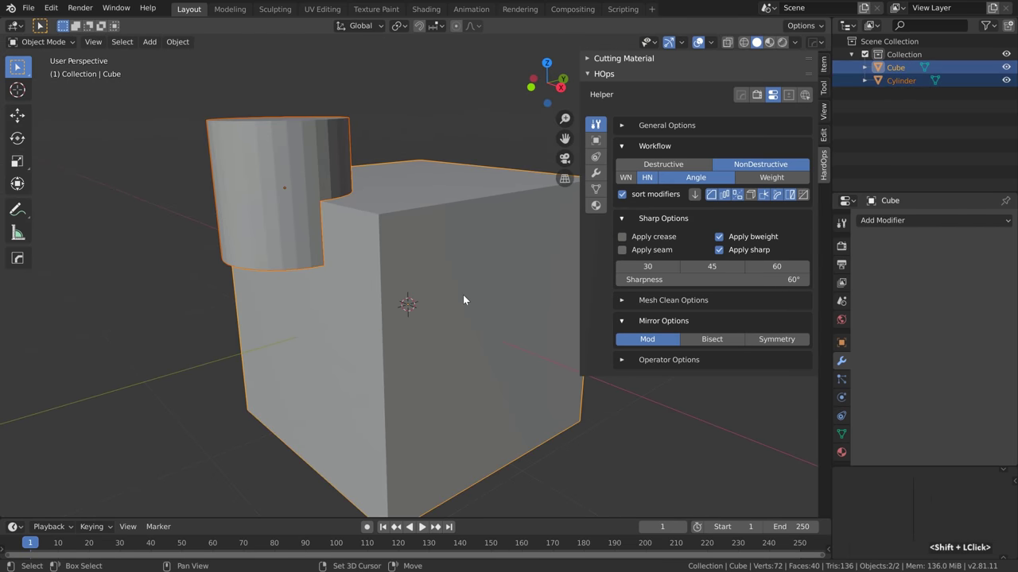
pyautogui.press('q')
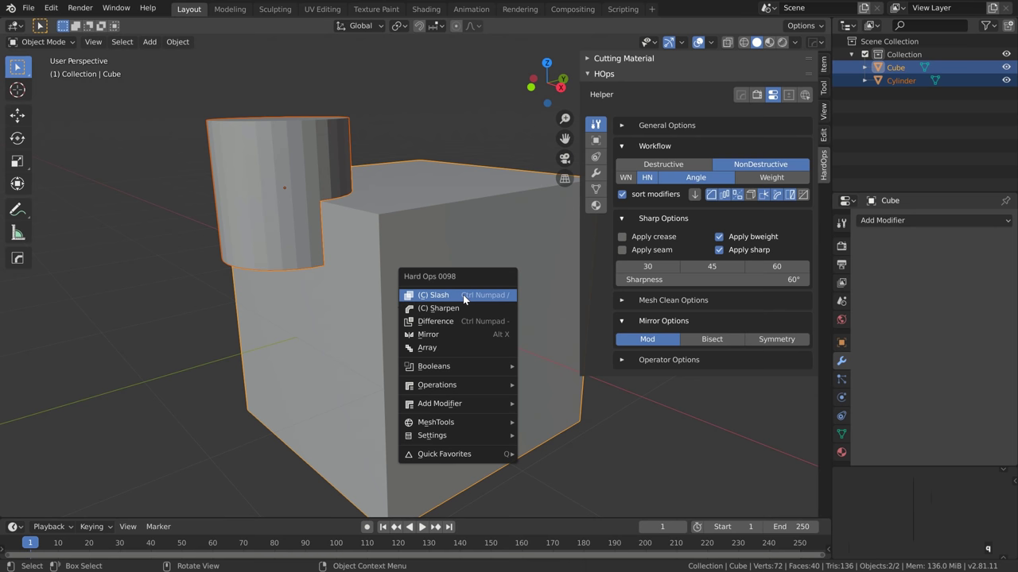
pyautogui.click(451, 367)
pyautogui.click(560, 366)
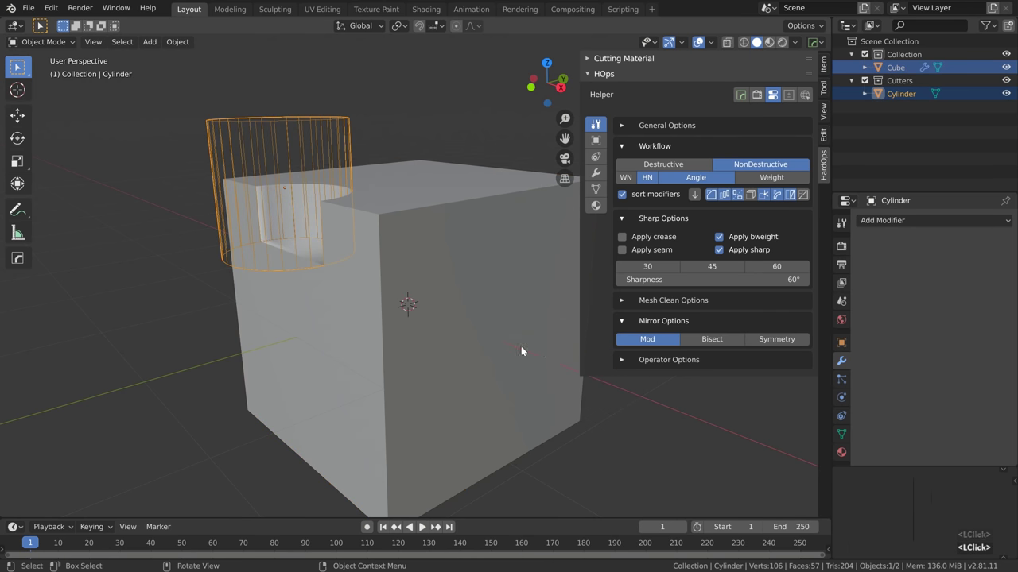
# Examine the settings of the cube's Boolean modifier and reselect the cylinder cutter
pyautogui.click(429, 231)
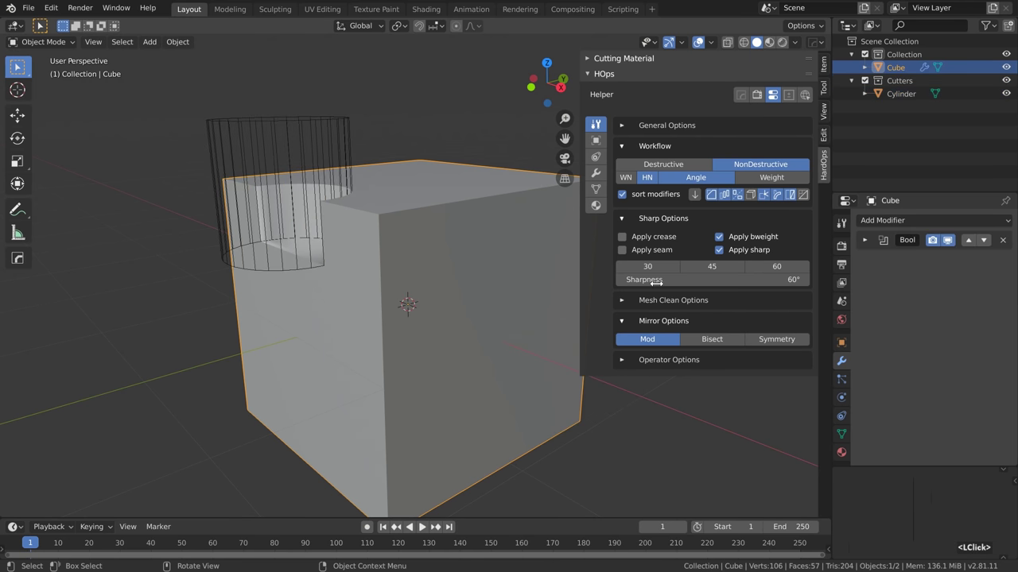
pyautogui.click(864, 240)
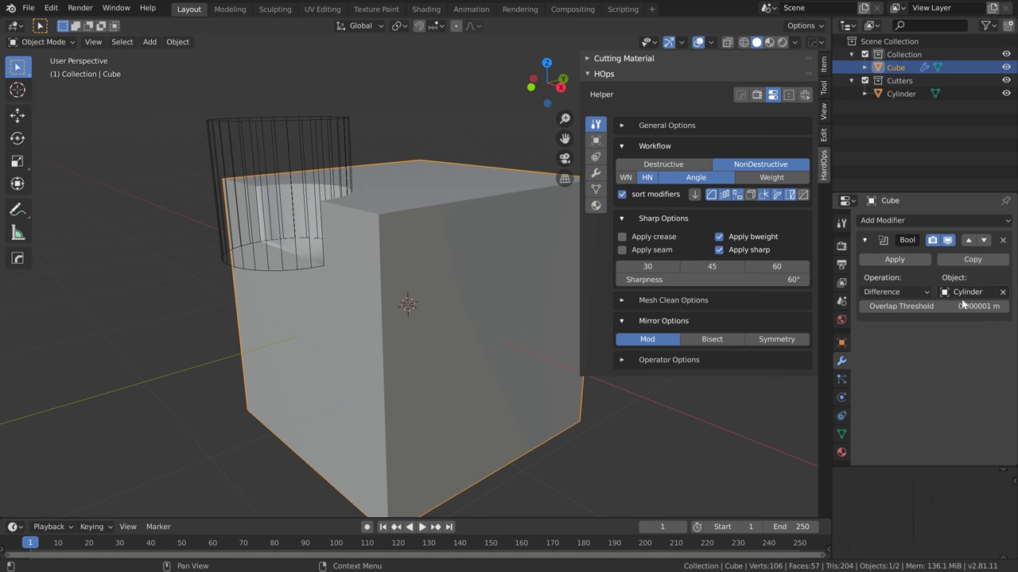
pyautogui.click(279, 136)
# Add a UV sphere and move it to the cube's upper edge opposite the cylinder cutter
pyautogui.scroll(-2, 446, 258)
pyautogui.hotkey('shift', 'a')
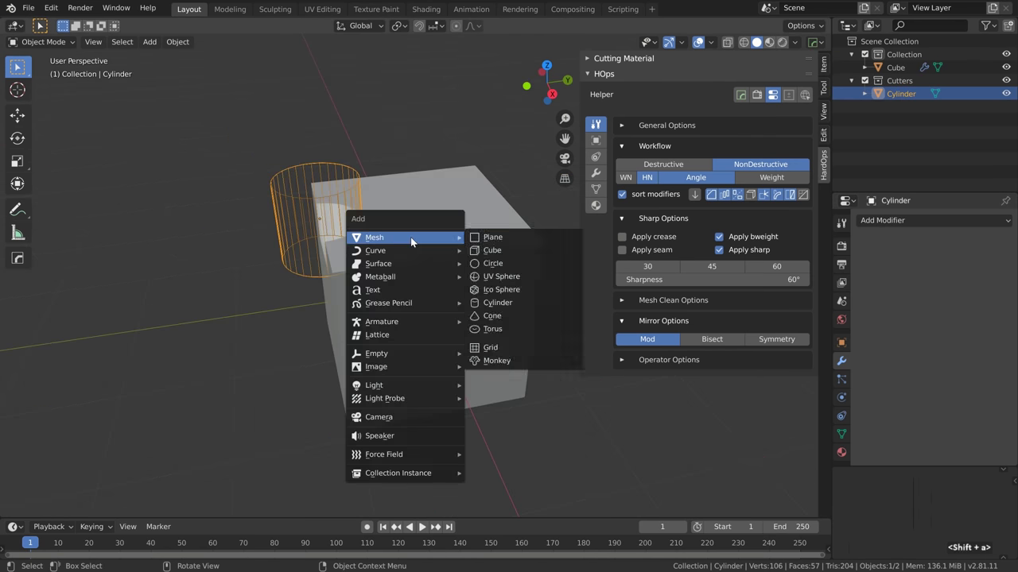
pyautogui.click(514, 276)
pyautogui.moveTo(441, 324); pyautogui.dragTo(412, 330, button='middle')
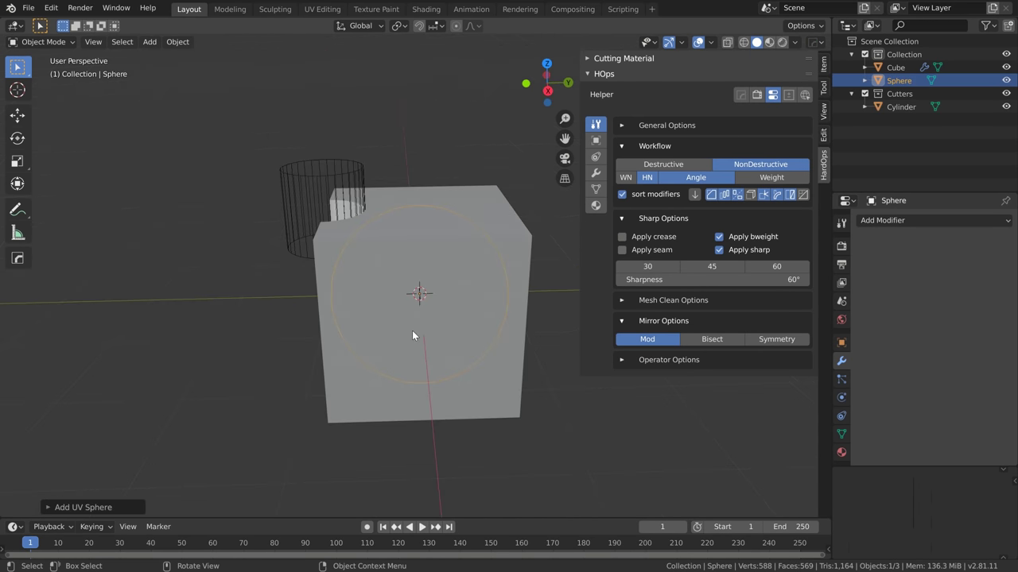
pyautogui.press('g')
pyautogui.click(521, 238)
pyautogui.press('g')
pyautogui.press('z')
pyautogui.click(523, 243)
# Scale the sphere down uniformly and apply its object transform
pyautogui.press('s')
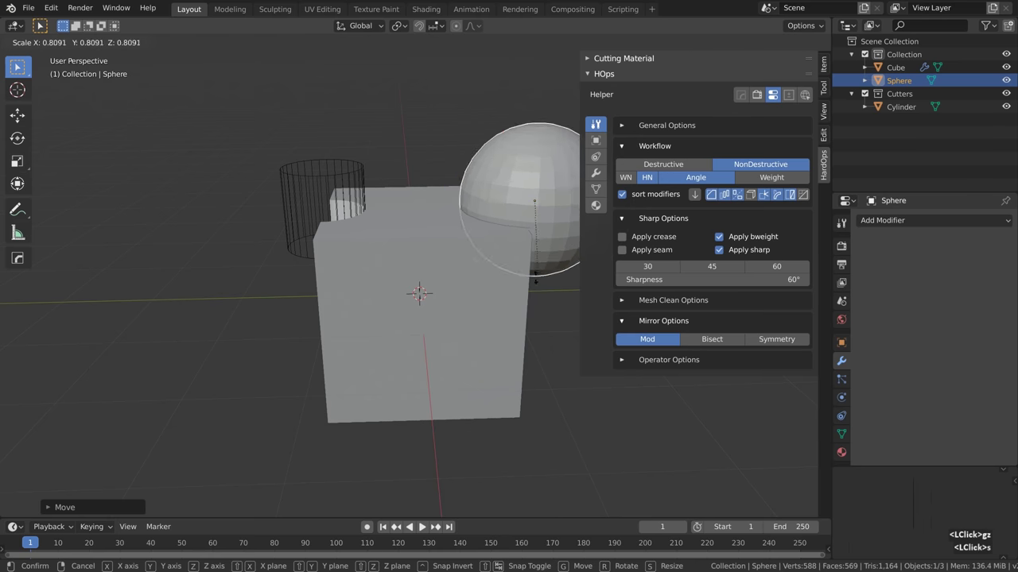
pyautogui.click(518, 251)
pyautogui.hotkey('ctrl', 'a')
pyautogui.click(501, 204)
# Switch the Hard Ops workflow to Destructive and subtract the sphere from the cube with a Difference boolean
pyautogui.keyDown('shift'); pyautogui.moveTo(485, 215); pyautogui.dragTo(414, 242, button='middle'); pyautogui.keyUp('shift')
pyautogui.moveTo(413, 242); pyautogui.dragTo(365, 246, button='middle')
pyautogui.scroll(2, 366, 263)
pyautogui.scroll(1, 391, 260)
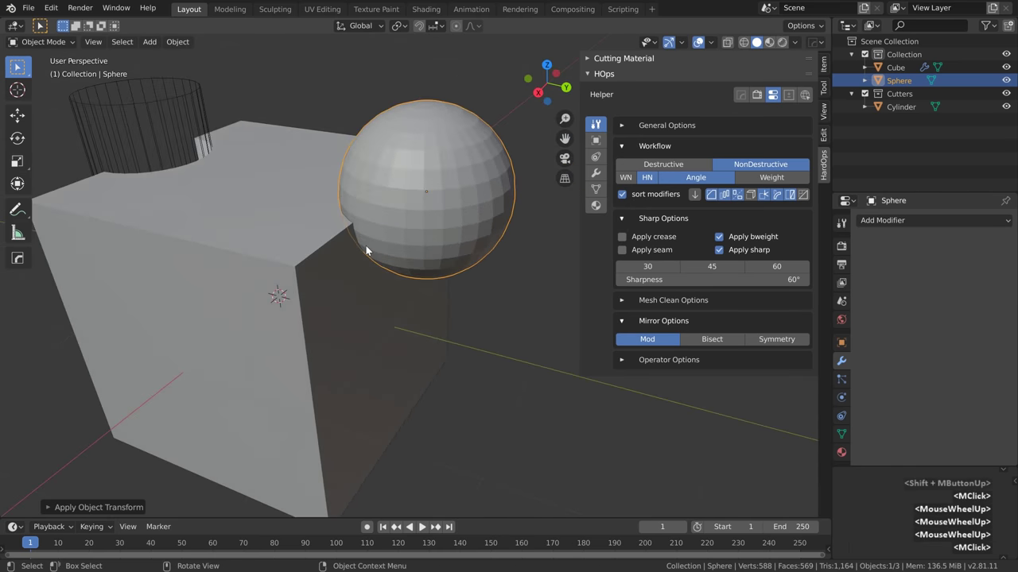
pyautogui.keyDown('shift'); pyautogui.click(284, 283); pyautogui.keyUp('shift')
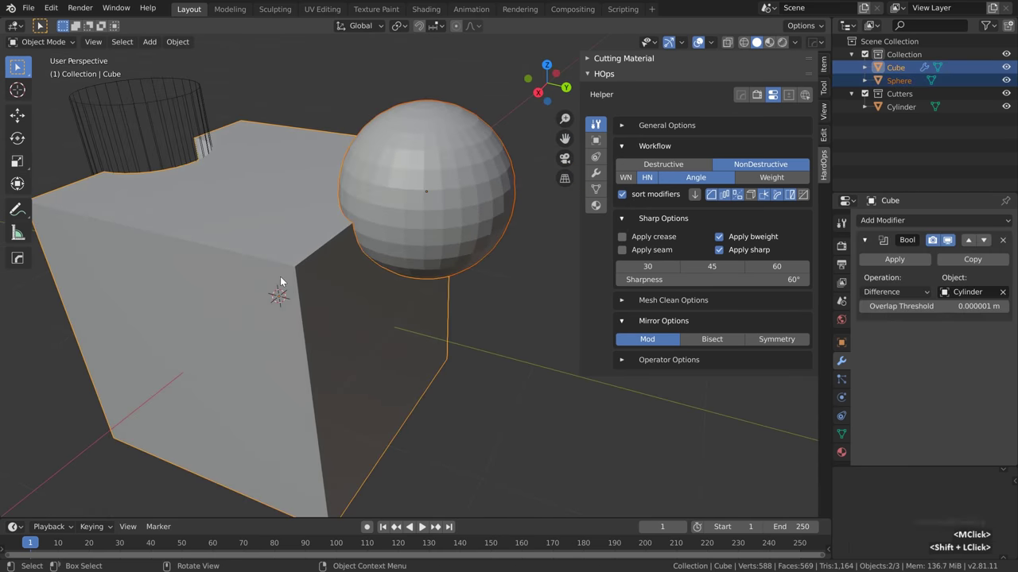
pyautogui.click(658, 165)
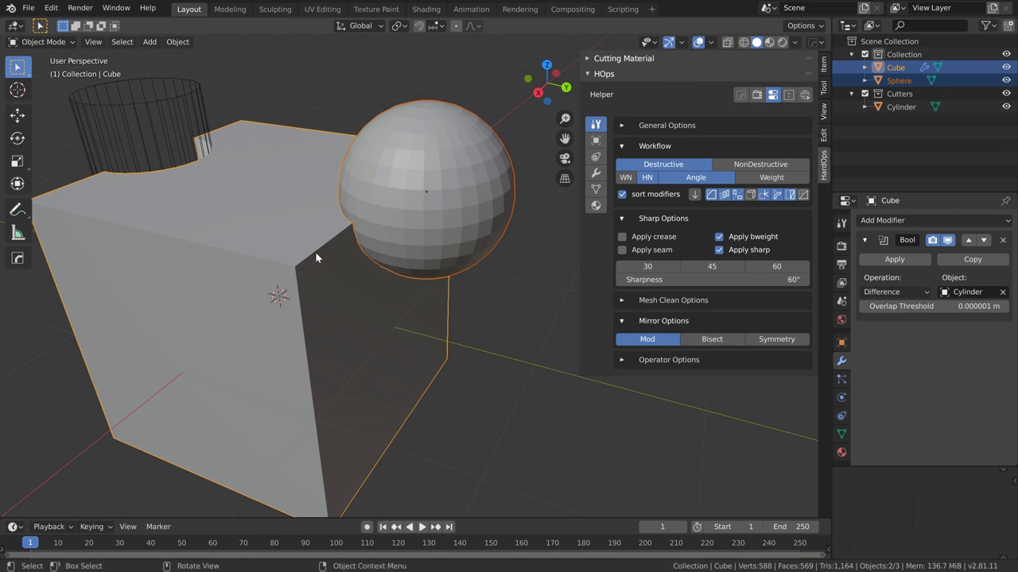
pyautogui.press('q')
pyautogui.moveTo(314, 253)
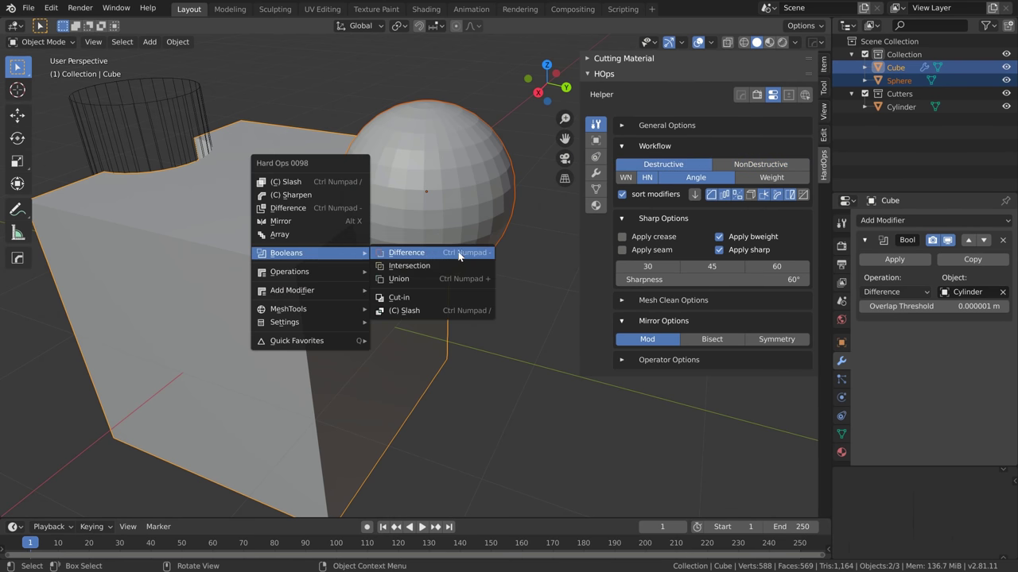
pyautogui.click(482, 254)
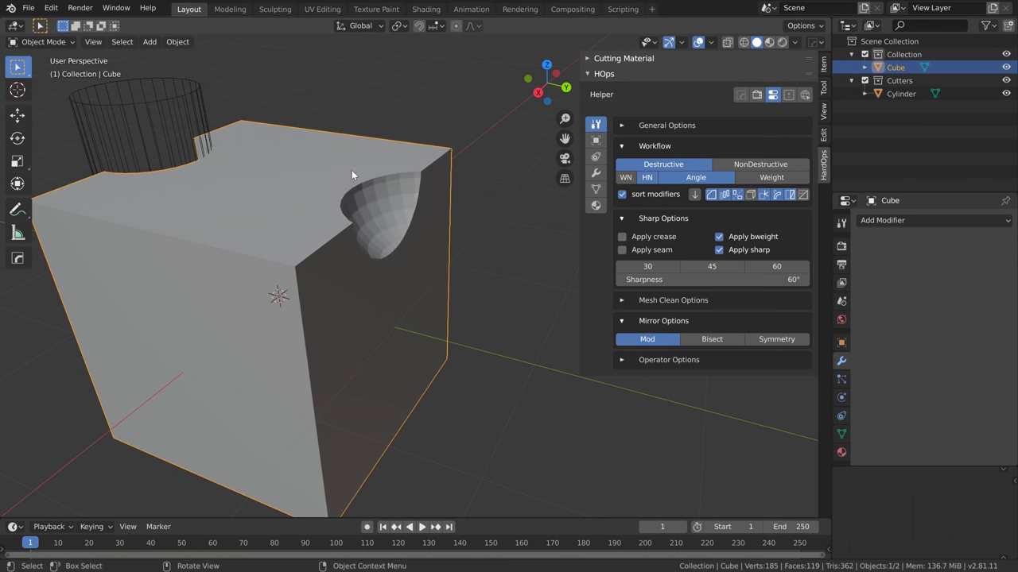
# Try moving the cylinder cutter on the cut cube, leave it in place and reselect the cube
pyautogui.click(277, 282)
pyautogui.moveTo(319, 253); pyautogui.dragTo(334, 193, button='middle')
pyautogui.click(223, 180)
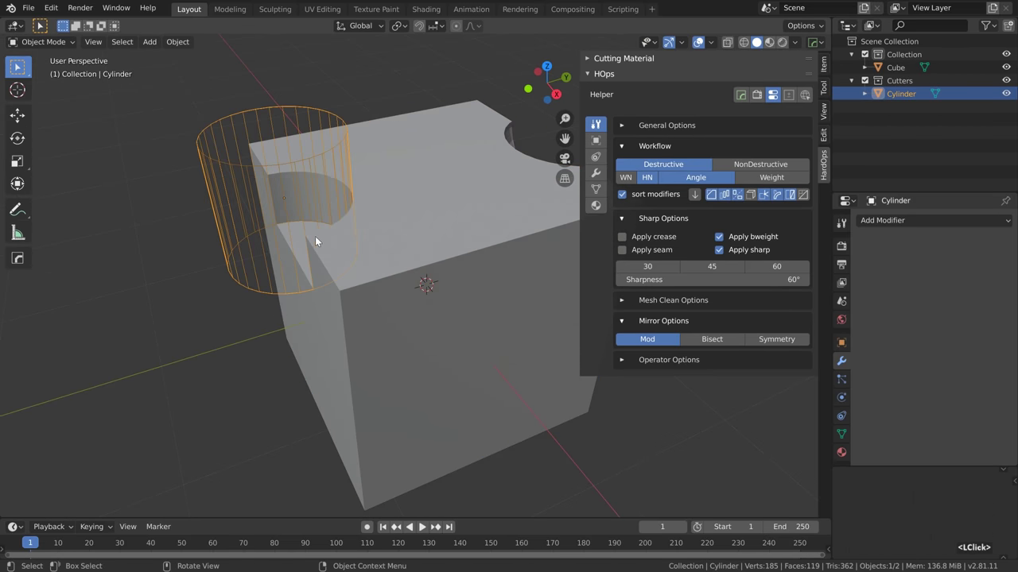
pyautogui.press('g')
pyautogui.rightClick(331, 208)
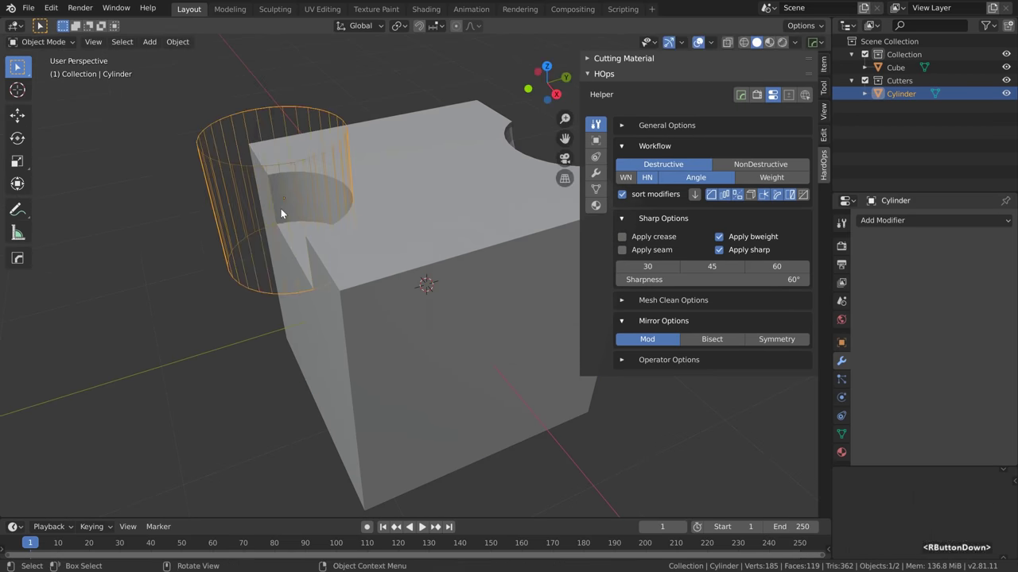
pyautogui.moveTo(328, 236); pyautogui.dragTo(365, 226, button='middle')
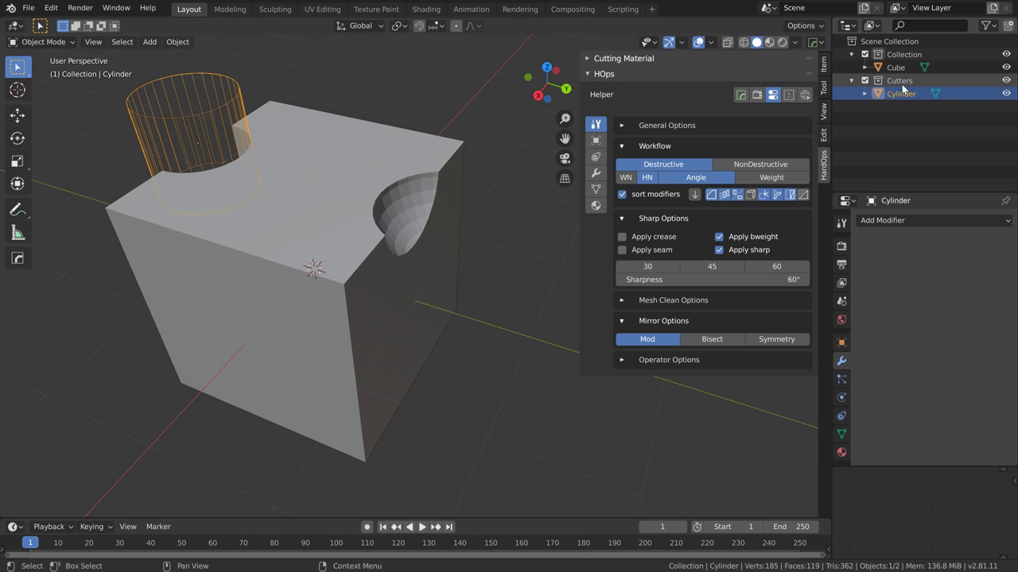
pyautogui.click(446, 190)
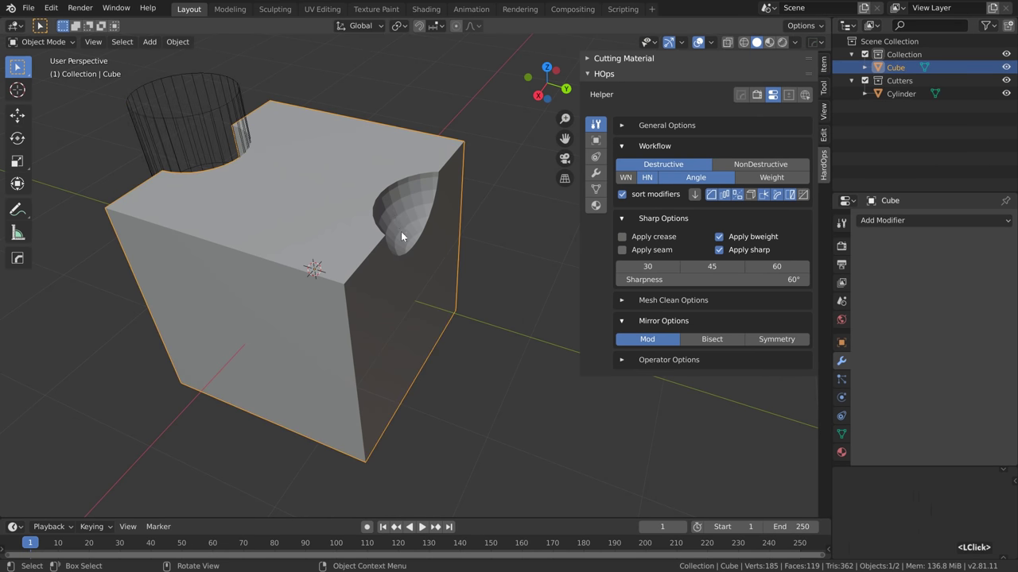
pyautogui.moveTo(406, 248); pyautogui.dragTo(398, 248, button='middle')
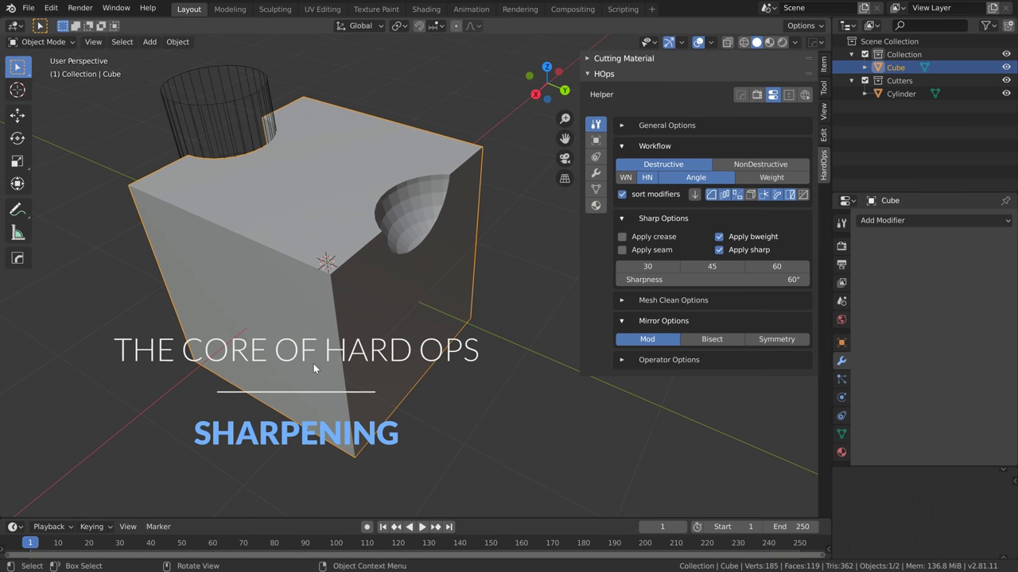
# Show the Hard Ops operators in the sidebar and look up the (S) Sharpen description
pyautogui.click(744, 96)
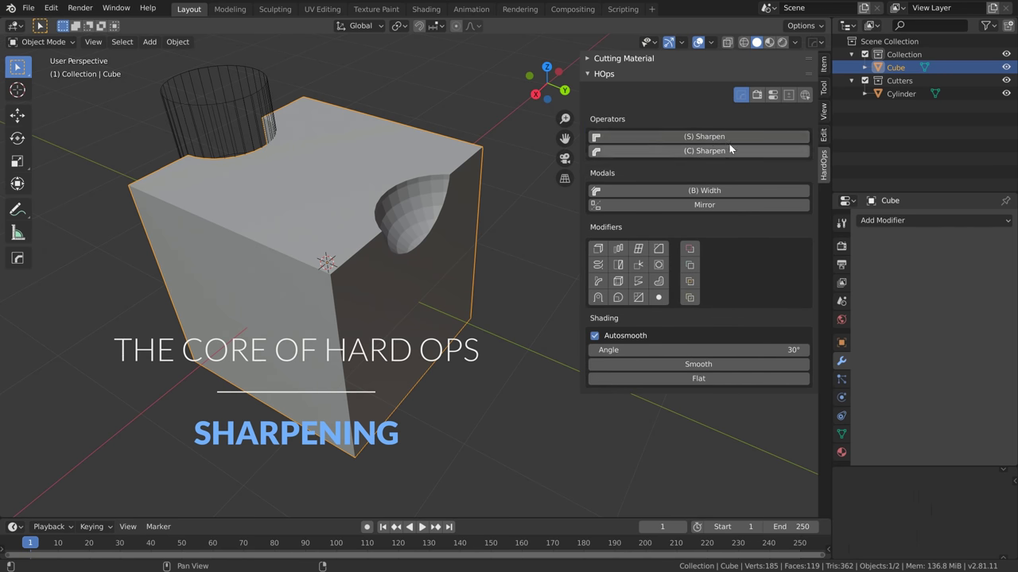
pyautogui.press('q')
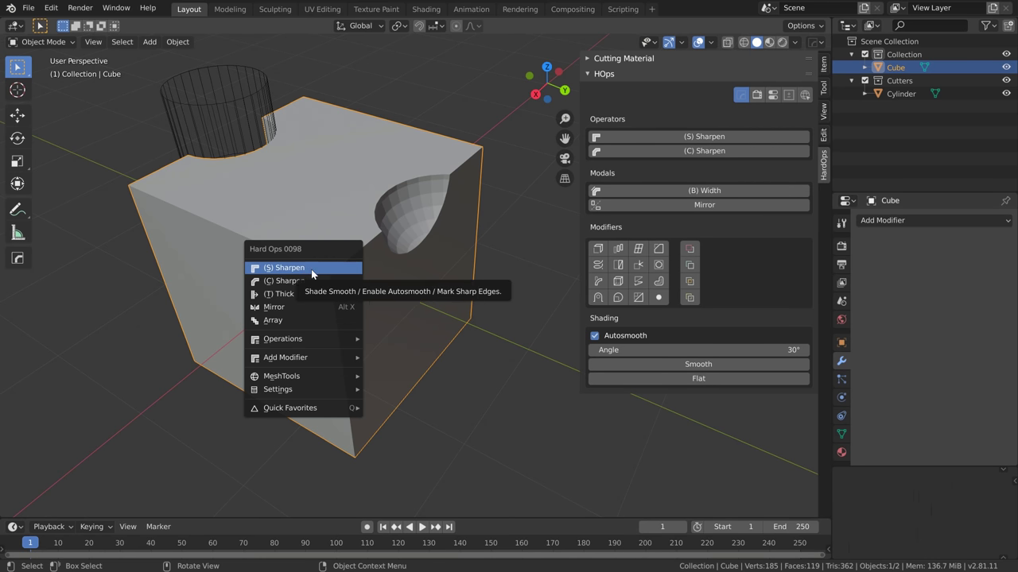
pyautogui.click(347, 270)
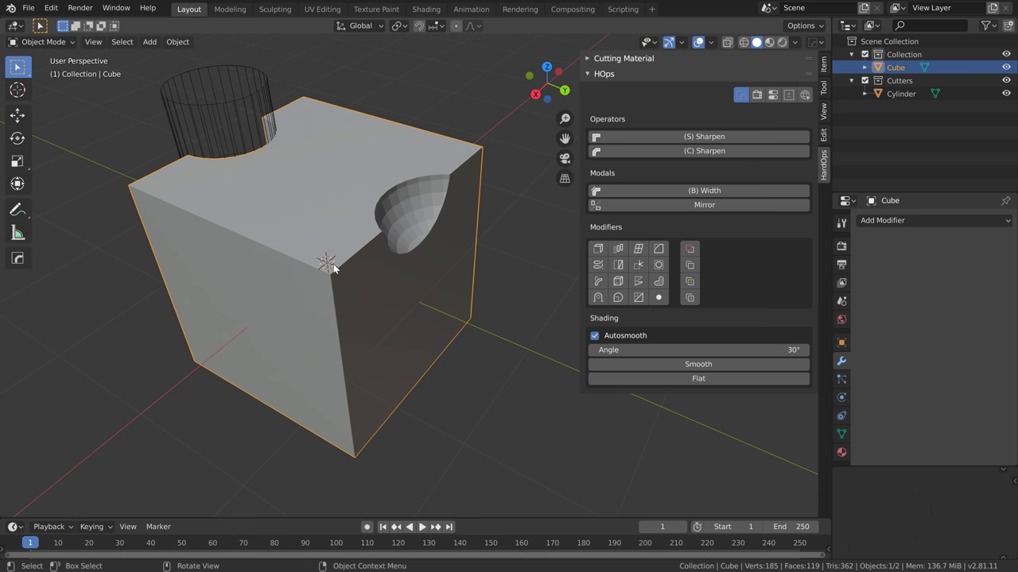
# Shade the cube smooth and compare its shading with Auto Smooth off and on
pyautogui.rightClick(349, 235)
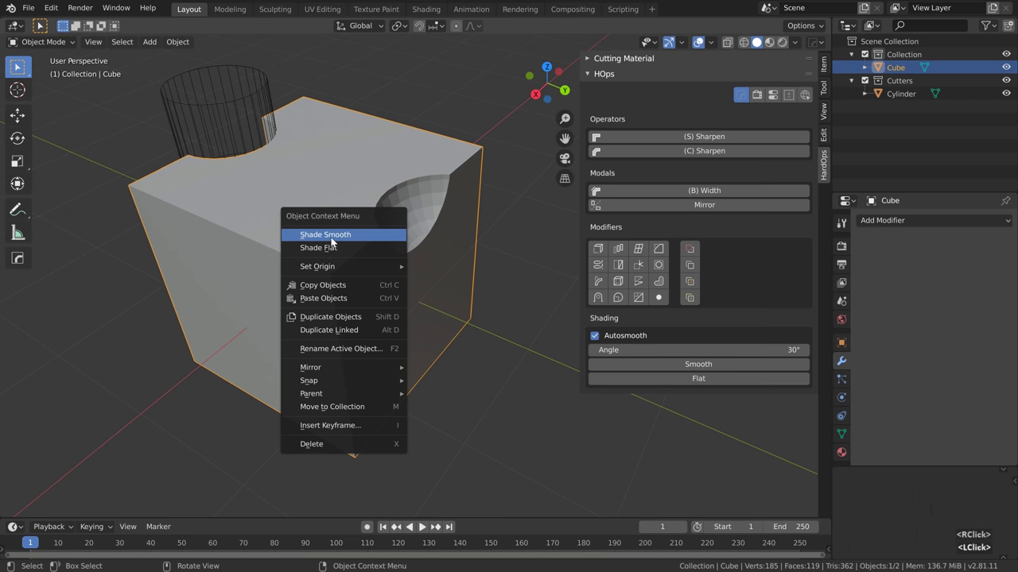
pyautogui.click(324, 235)
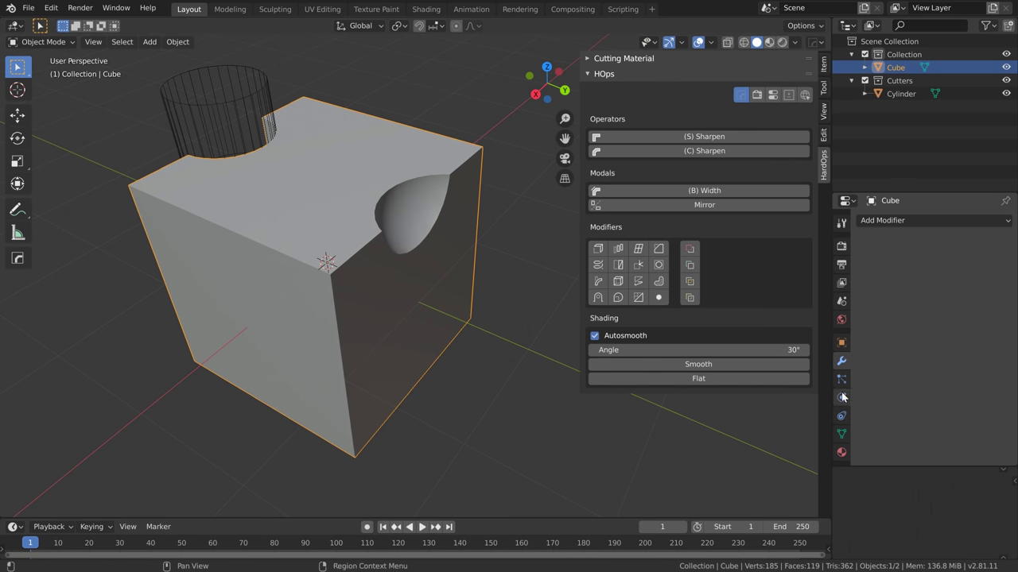
pyautogui.click(843, 433)
pyautogui.scroll(-6, 927, 400)
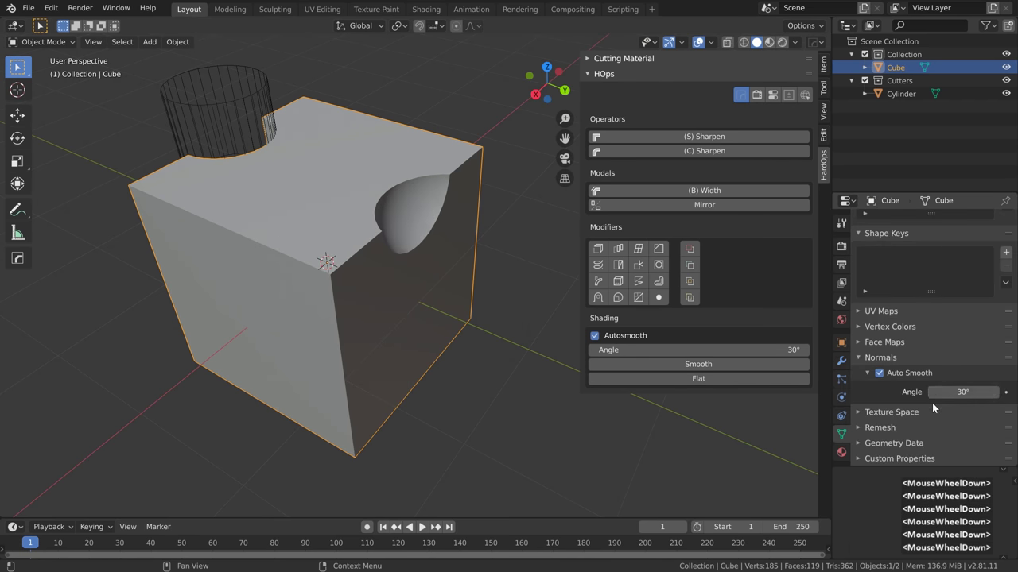
pyautogui.click(879, 373)
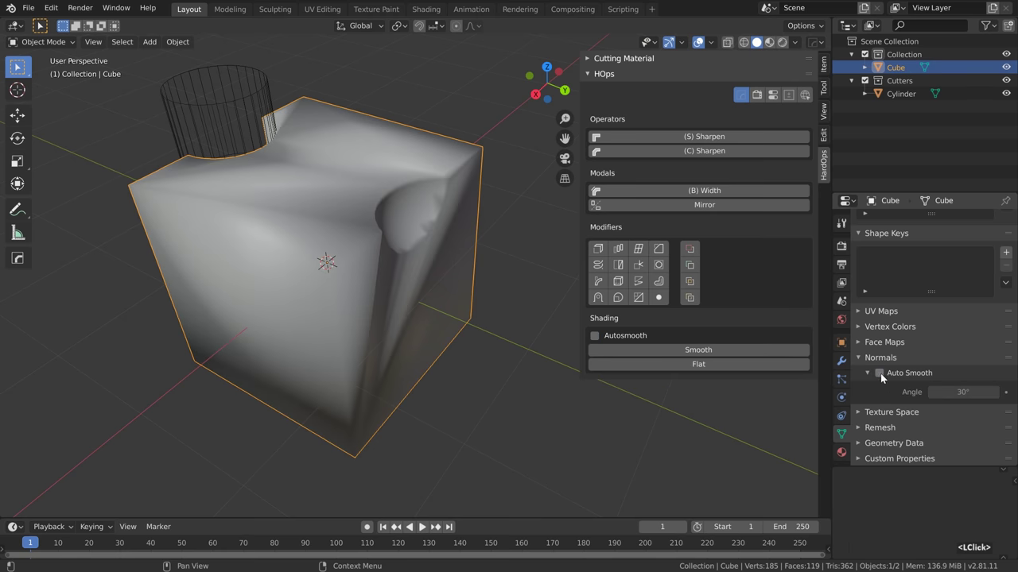
pyautogui.click(880, 373)
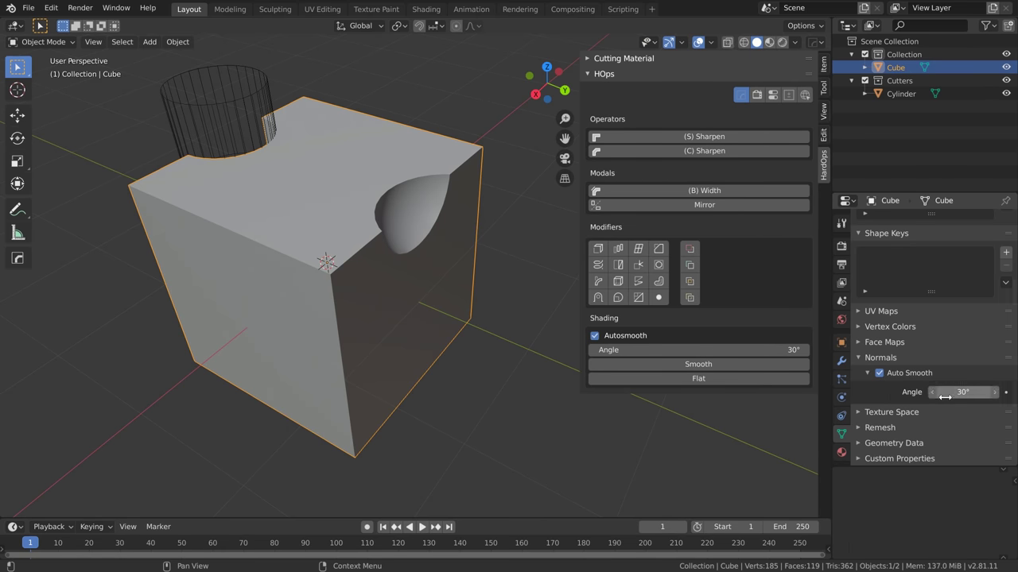
# In Edit Mode, select four outer edges meeting along the cube's near corner and base and mark them sharp
pyautogui.press('Tab')
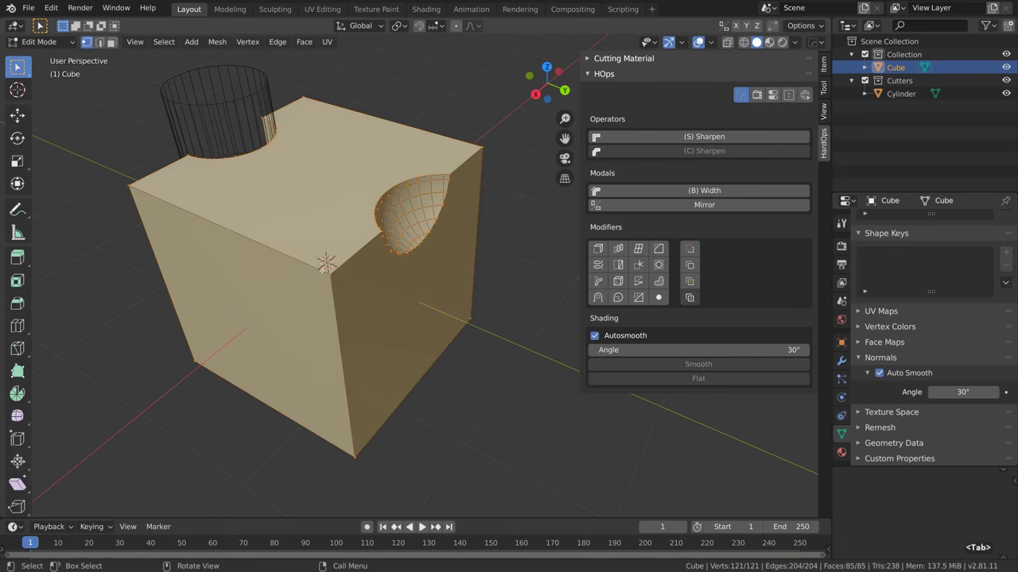
pyautogui.hotkey('alt', 'a')
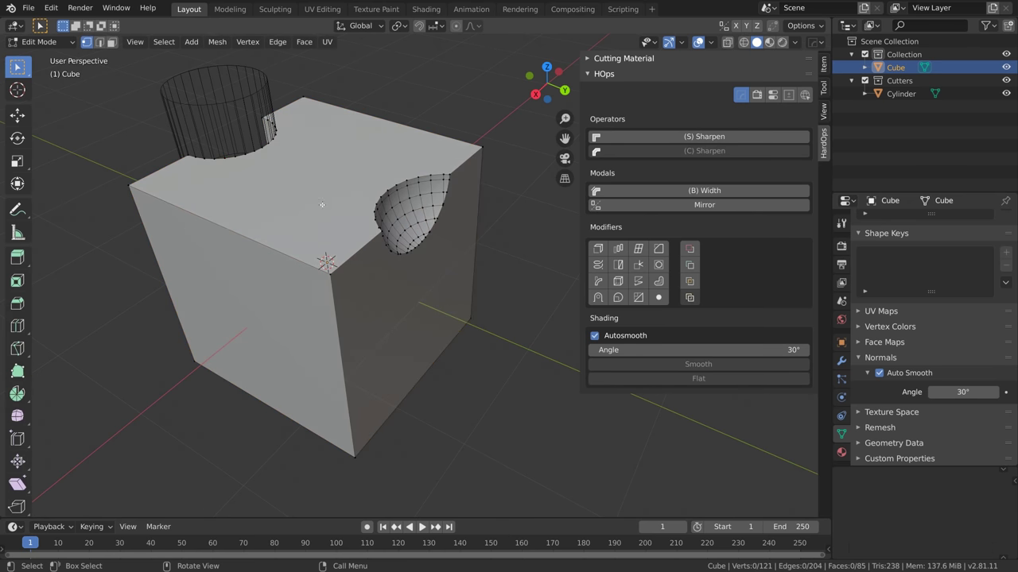
pyautogui.press('2')
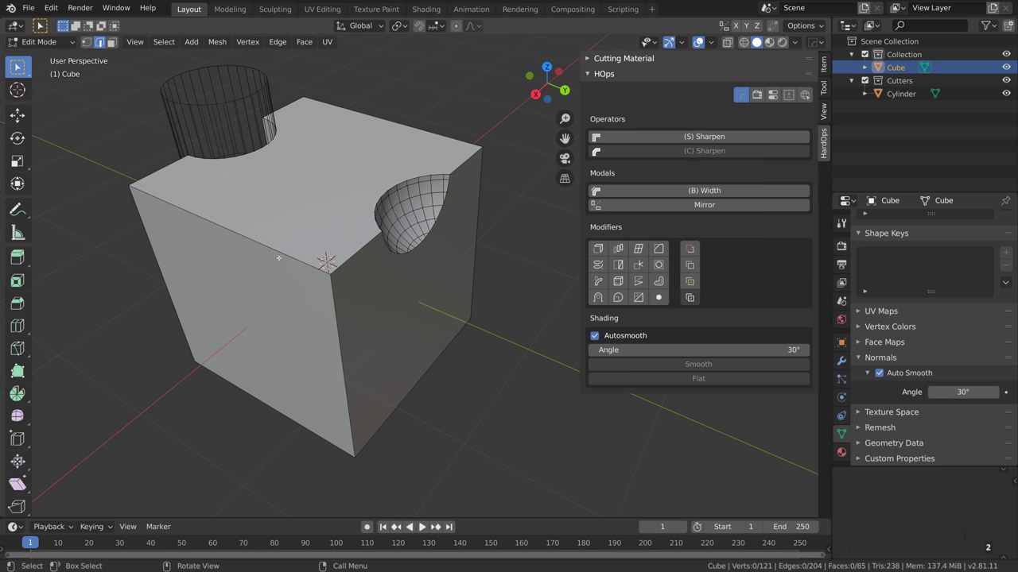
pyautogui.click(277, 253)
pyautogui.keyDown('shift'); pyautogui.click(334, 377); pyautogui.keyUp('shift')
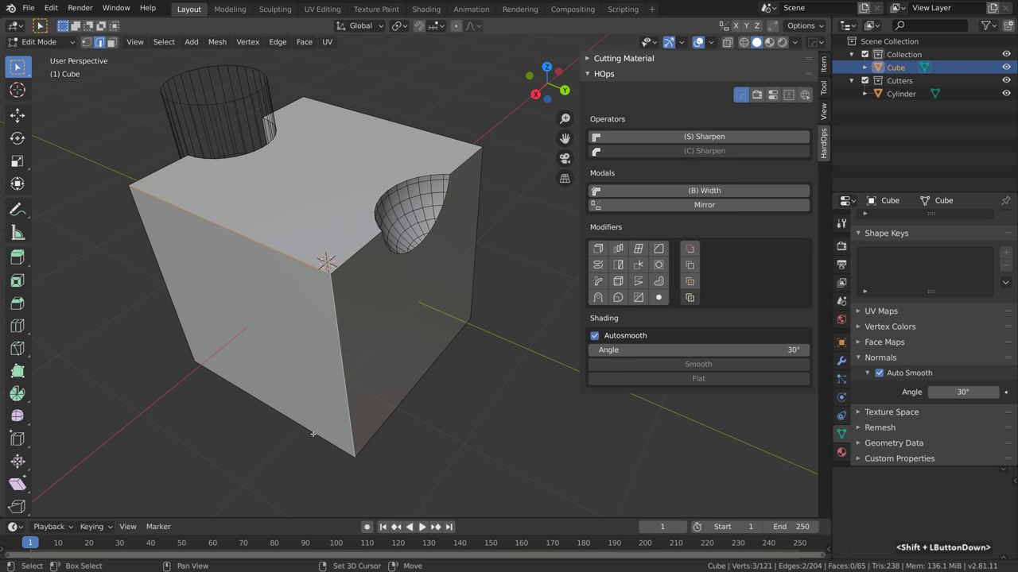
pyautogui.keyDown('shift'); pyautogui.click(275, 409); pyautogui.keyUp('shift')
pyautogui.keyDown('shift'); pyautogui.click(342, 252); pyautogui.keyUp('shift')
pyautogui.hotkey('ctrl', 'e')
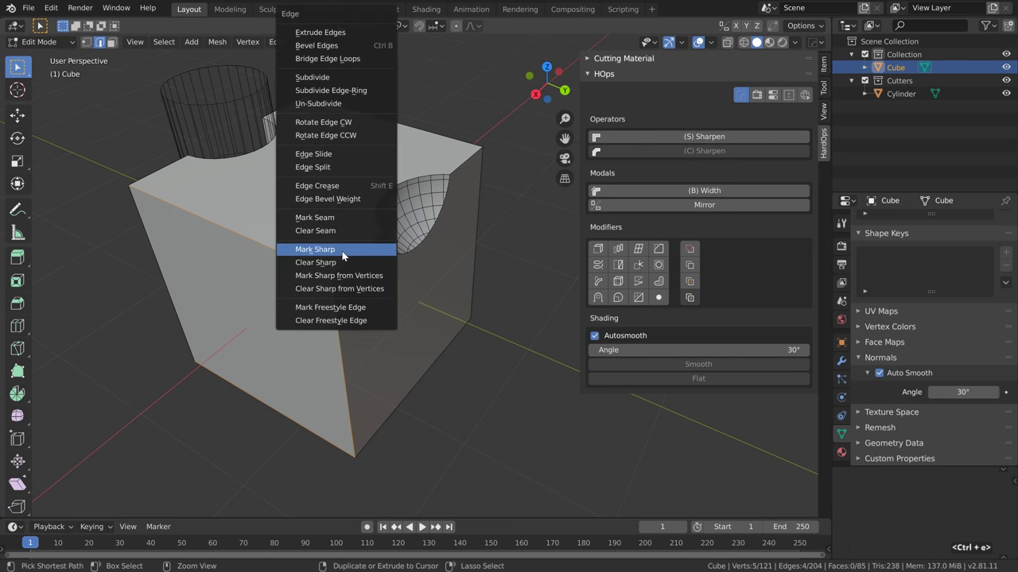
pyautogui.click(334, 251)
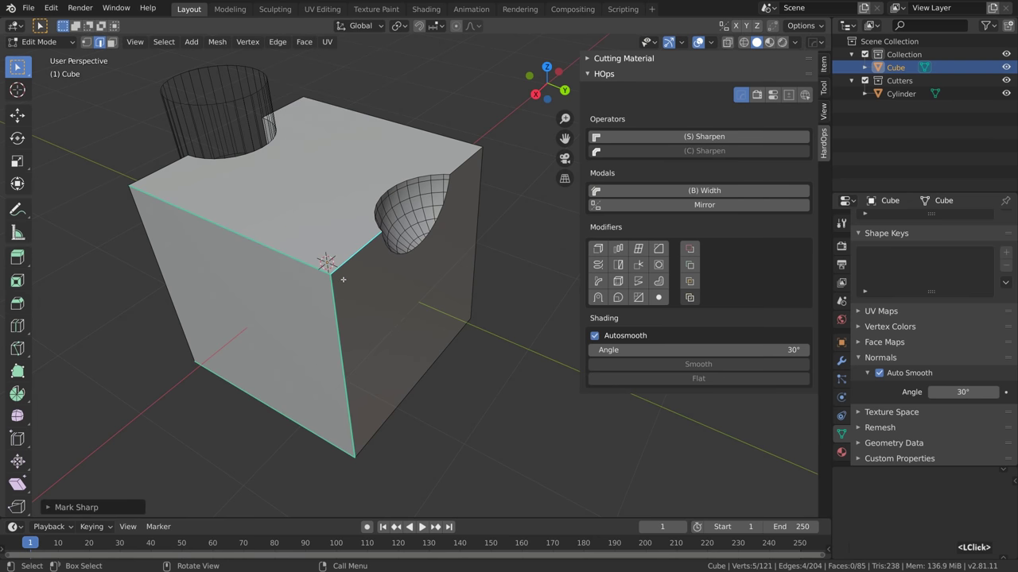
# Set the edge bevel weight of the four selected edges to 1 and check their mean bevel weight
pyautogui.hotkey('ctrl', 'e')
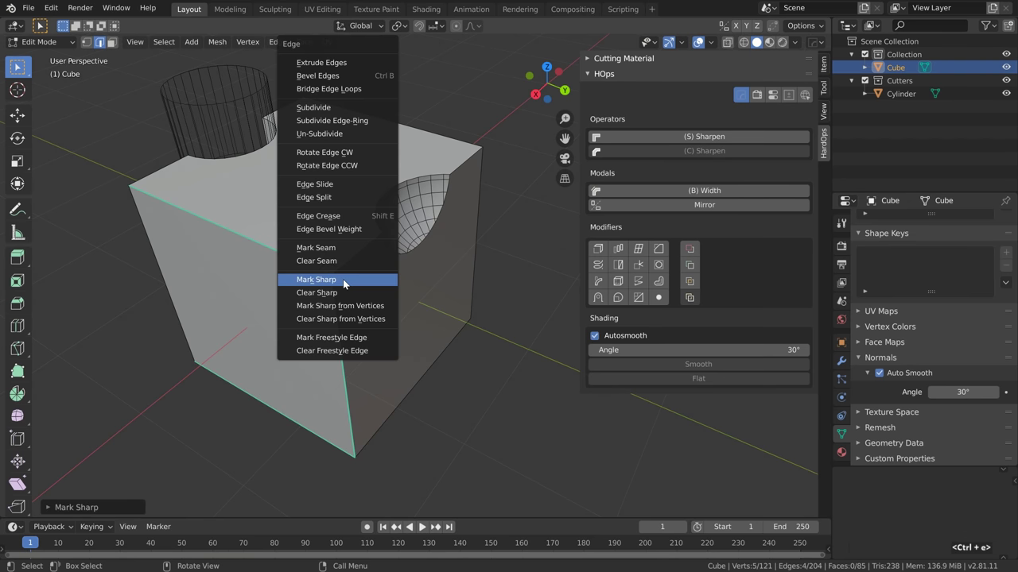
pyautogui.click(322, 231)
pyautogui.click(411, 341)
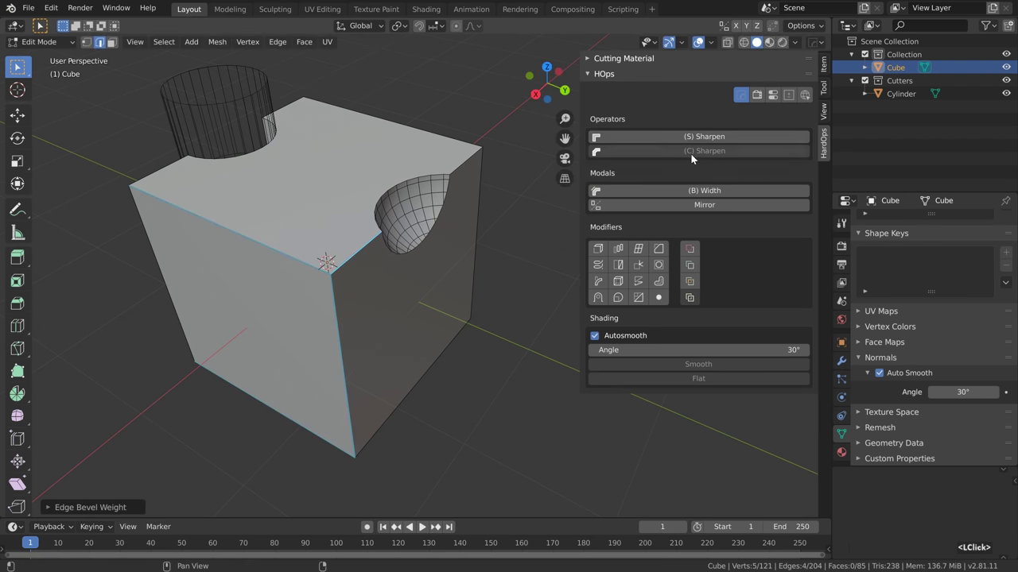
pyautogui.click(824, 70)
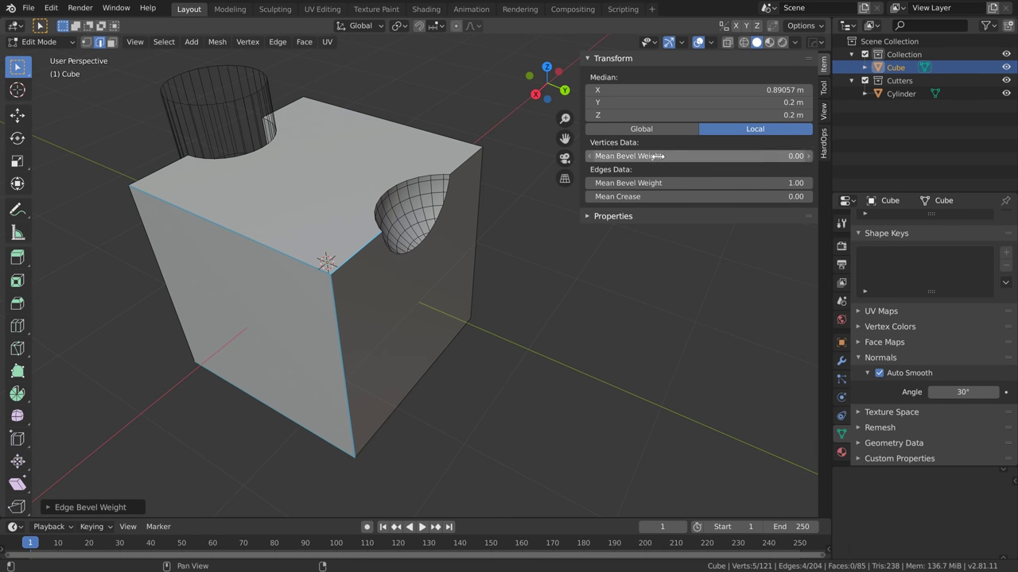
pyautogui.moveTo(712, 183)
pyautogui.mouseDown()
pyautogui.moveTo(690, 183)
pyautogui.moveTo(700, 169)
pyautogui.mouseUp()
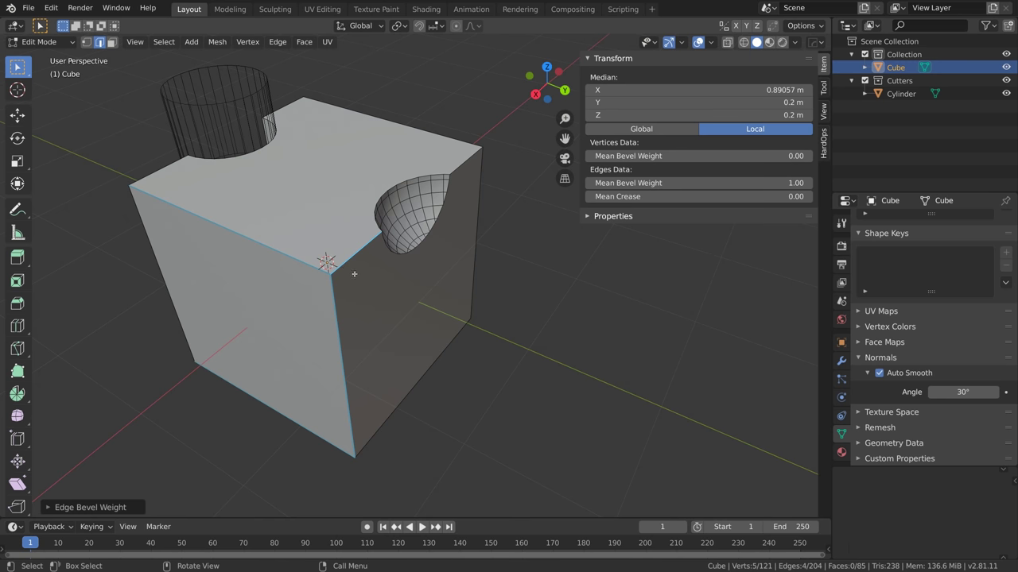
# Undo the bevel weight, the sharp marks, the edge selection and the cube's smooth shading
pyautogui.hotkey('ctrl', 'z')
pyautogui.hotkey('ctrl', 'z')
pyautogui.hotkey('ctrl', 'z')
pyautogui.hotkey('ctrl', 'z')
pyautogui.hotkey('ctrl', 'z')
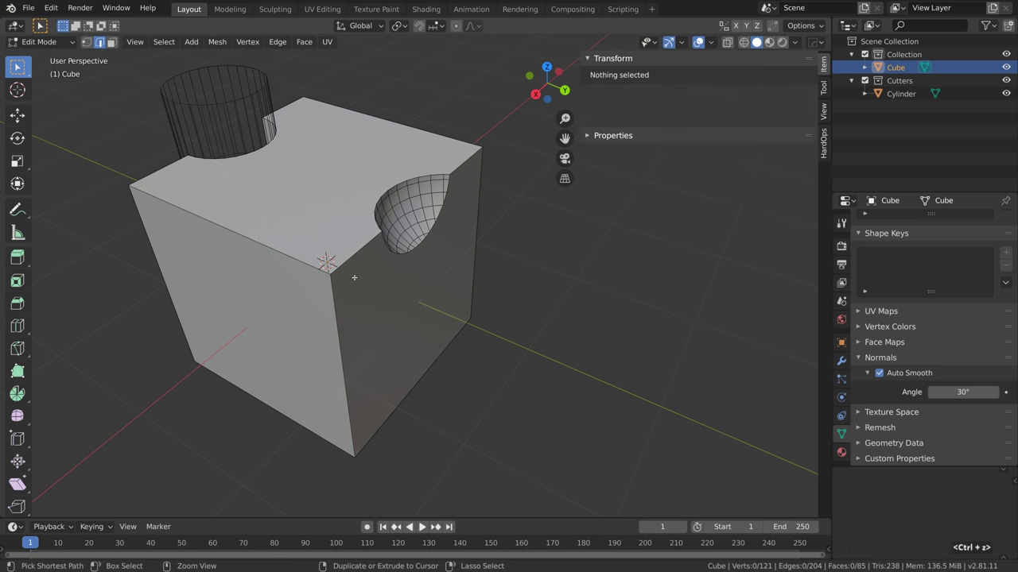
pyautogui.hotkey('ctrl', 'z')
pyautogui.hotkey('ctrl', 'z')
pyautogui.hotkey('ctrl', 'z')
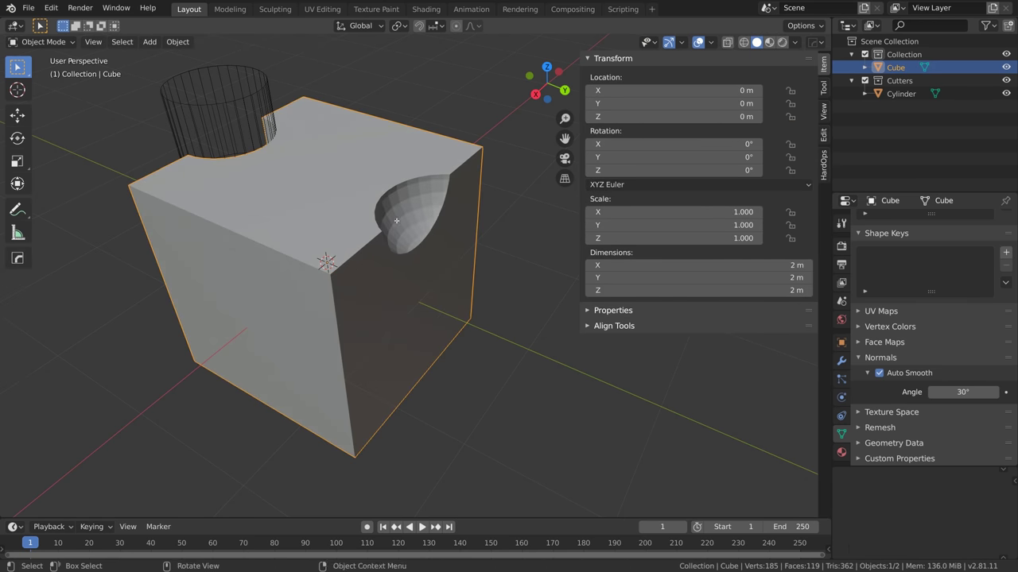
# Turn off the cube's Auto Smooth and apply the Hard Ops (S) Sharpen operation to it
pyautogui.click(824, 167)
pyautogui.click(879, 373)
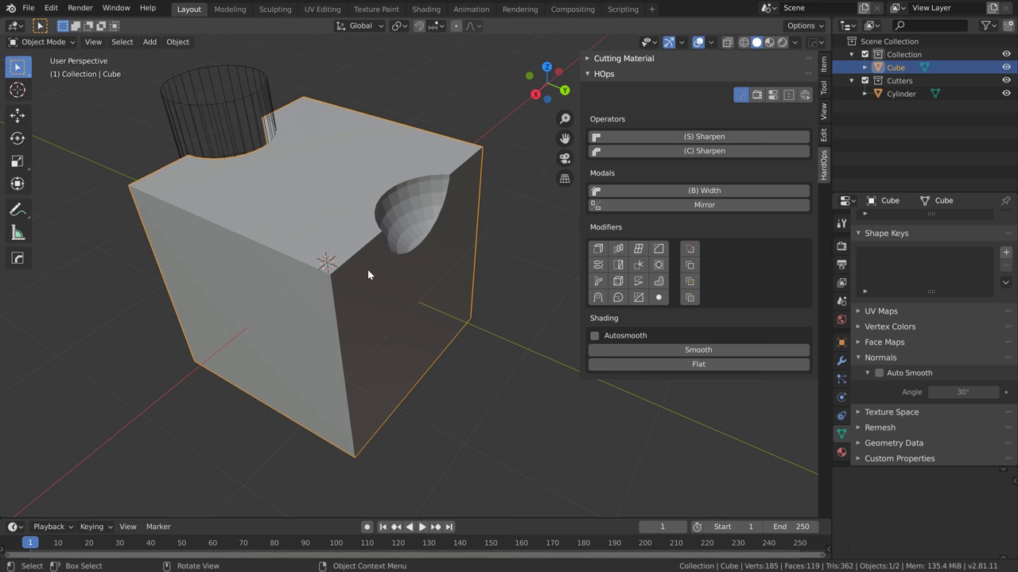
pyautogui.press('q')
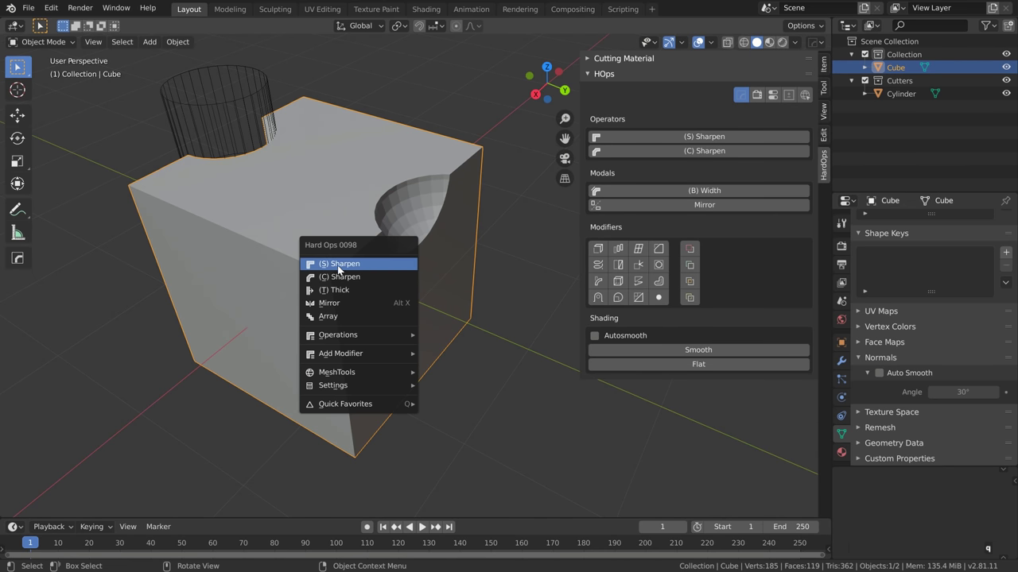
pyautogui.click(339, 266)
# Examine the marked edges and the shading around the spherical cut in Edit Mode
pyautogui.press('Tab')
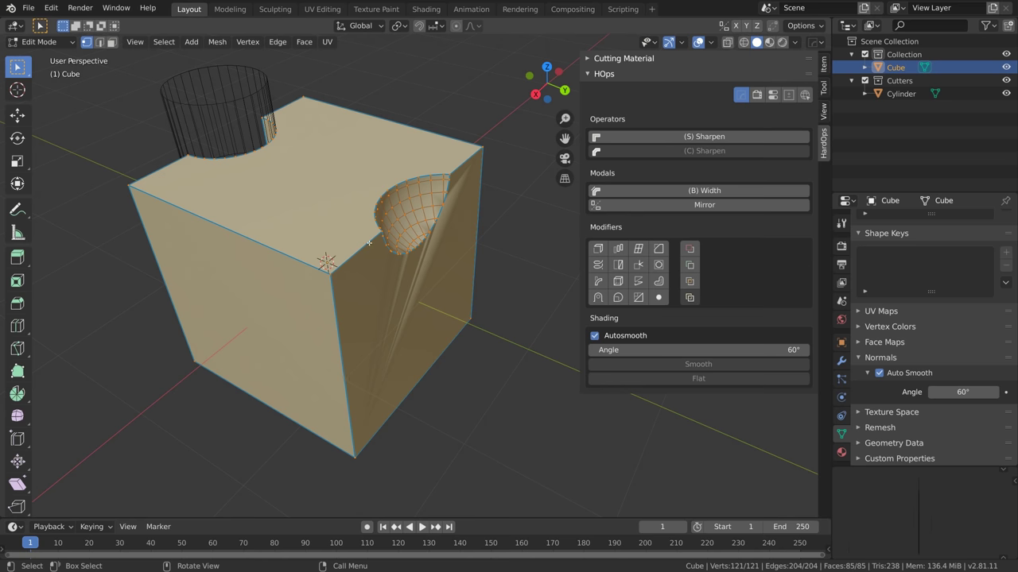
pyautogui.hotkey('ctrl', 'e')
pyautogui.moveTo(396, 339); pyautogui.dragTo(238, 276, button='middle')
pyautogui.press('3')
pyautogui.click(386, 330)
pyautogui.scroll(5, 379, 325)
pyautogui.hotkey('alt', 'a')
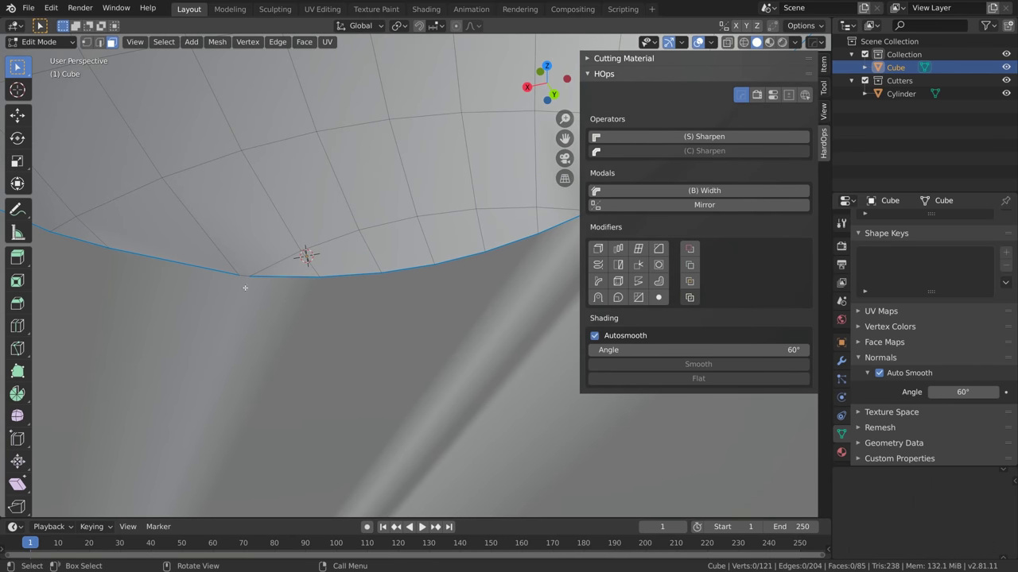
pyautogui.scroll(-2, 402, 284)
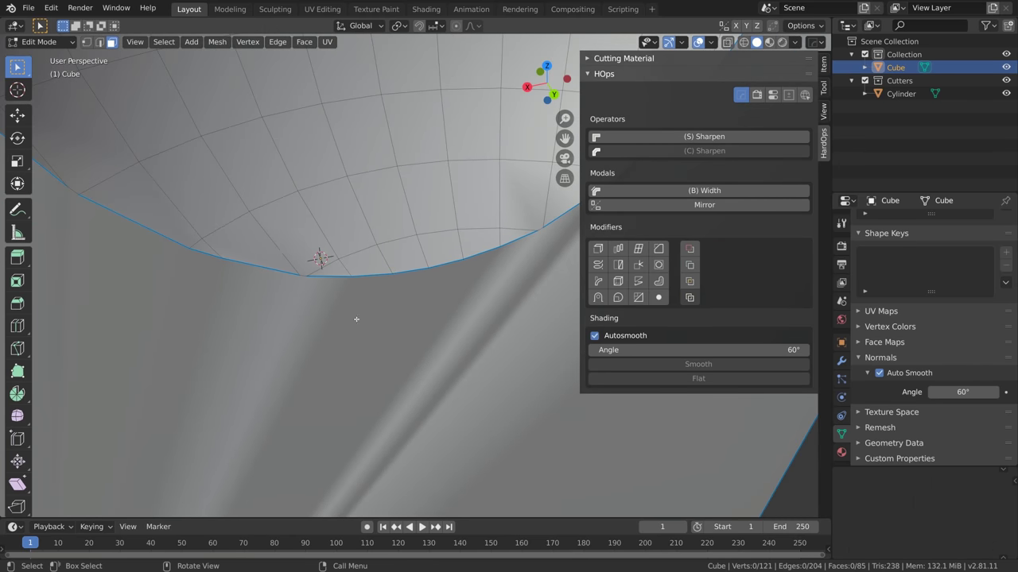
# Set the Hard Ops sharpness to 45 degrees, reapply (S) Sharpen to the cube and leave Edit Mode
pyautogui.moveTo(356, 319); pyautogui.dragTo(398, 318, button='middle')
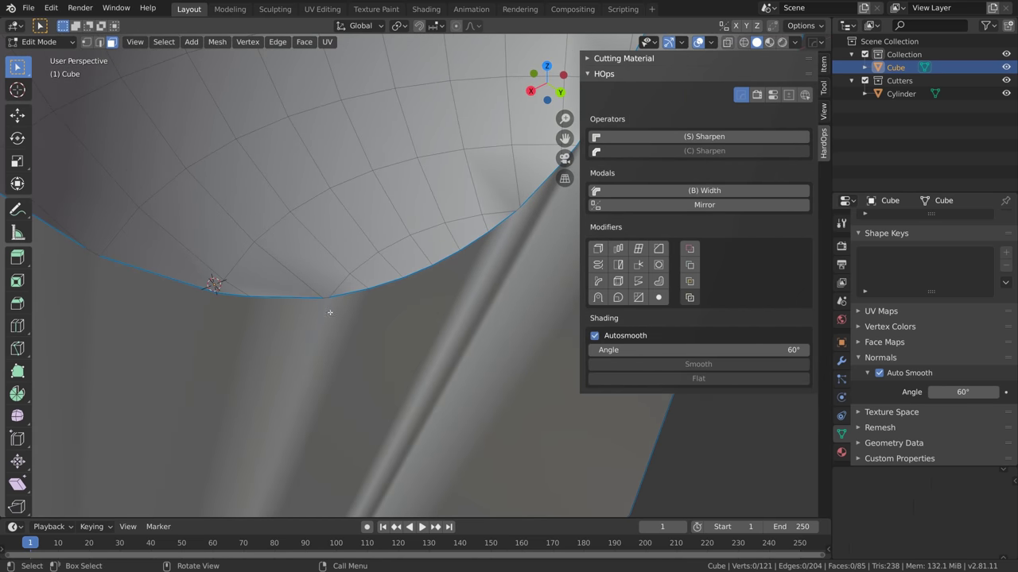
pyautogui.moveTo(330, 313); pyautogui.dragTo(352, 341, button='middle')
pyautogui.click(772, 95)
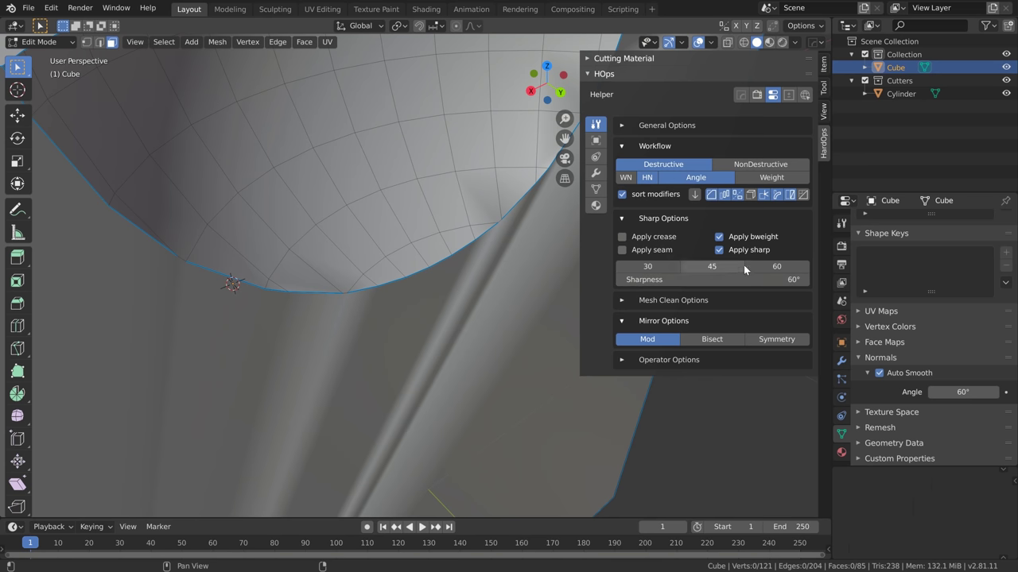
pyautogui.click(712, 267)
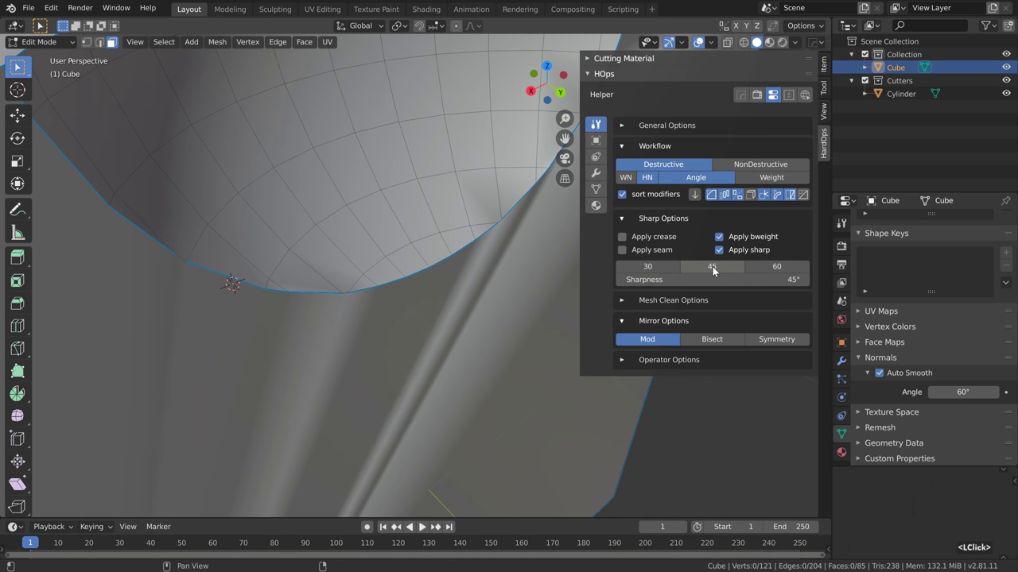
pyautogui.press('q')
pyautogui.click(322, 303)
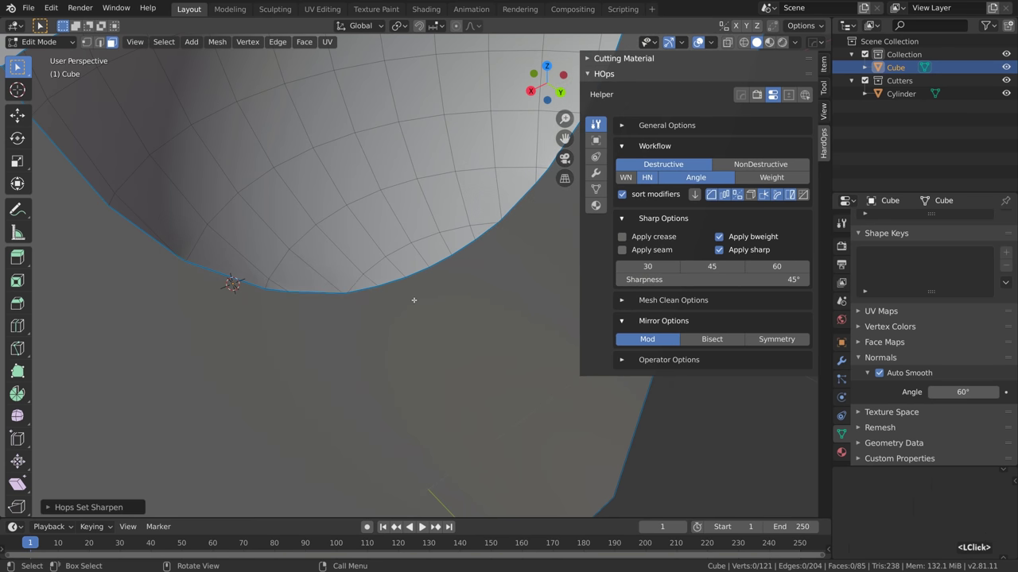
pyautogui.press('Tab')
pyautogui.scroll(-6, 403, 299)
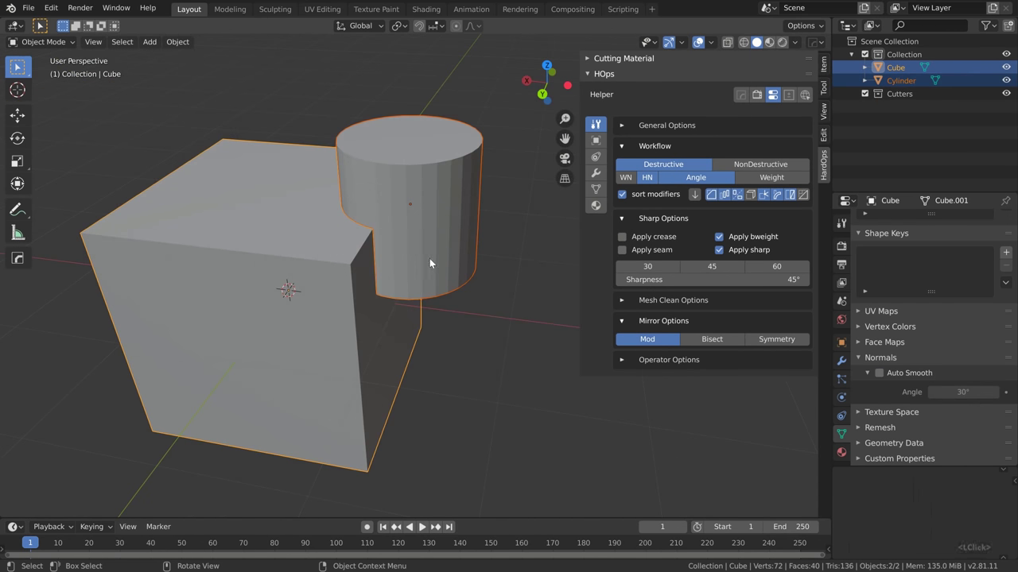
# Cut the cylinder out of the cube with a destructive boolean difference and undo the cut
pyautogui.keyDown('shift'); pyautogui.click(332, 280); pyautogui.keyUp('shift')
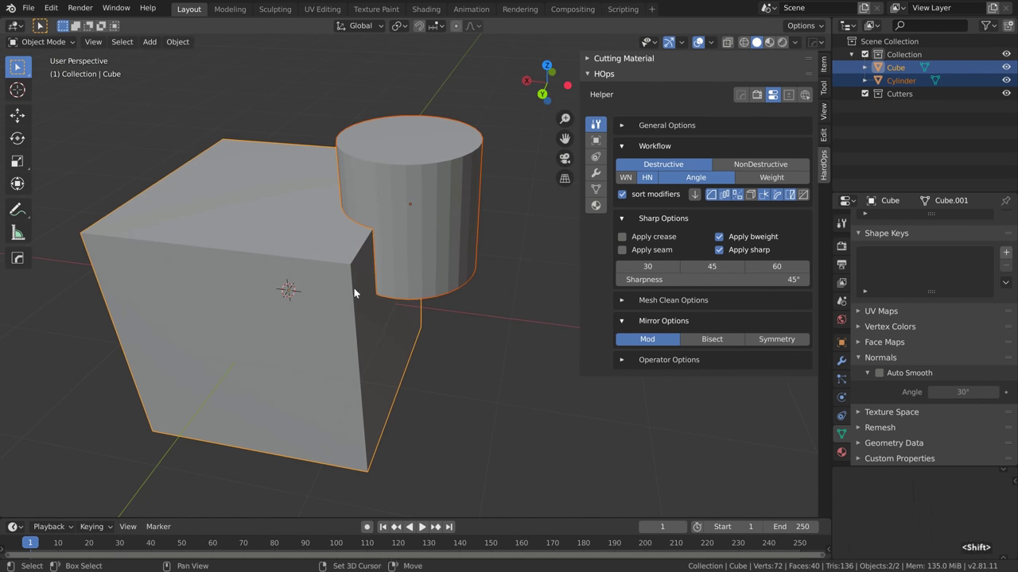
pyautogui.keyDown('shift'); pyautogui.moveTo(355, 293); pyautogui.dragTo(397, 285, button='middle'); pyautogui.keyUp('shift')
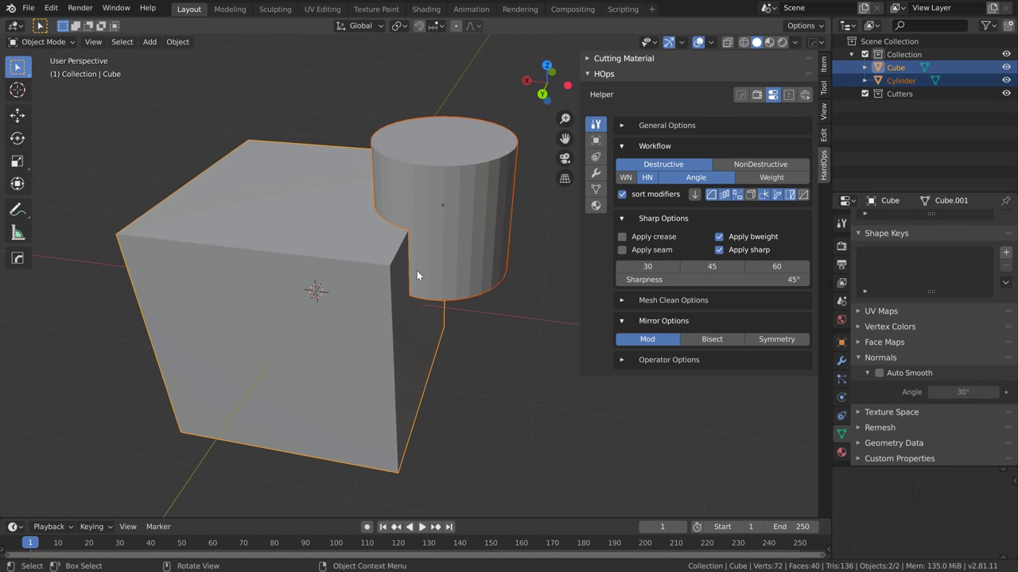
pyautogui.press('ctrl+KP_Subtract')
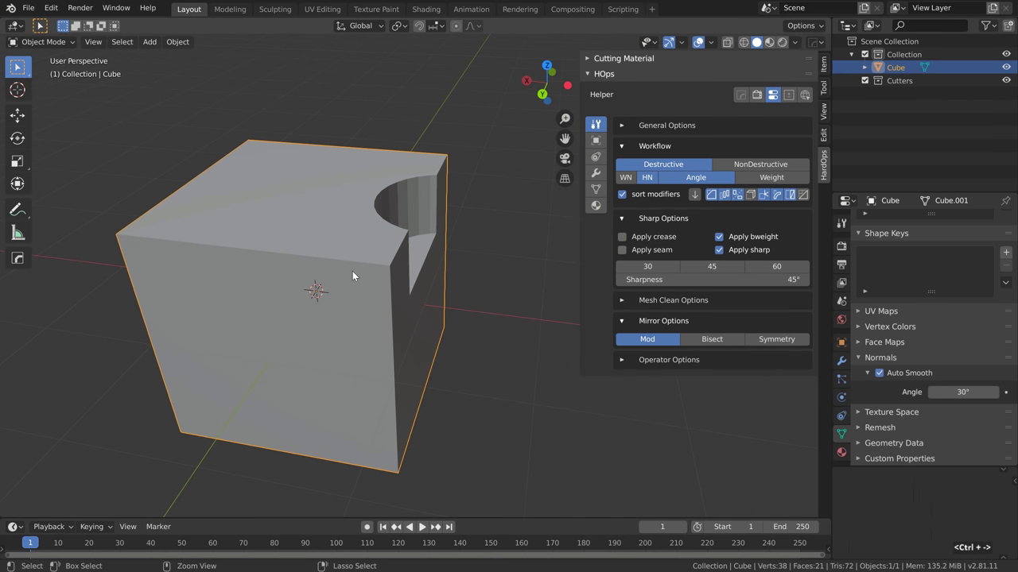
pyautogui.hotkey('ctrl', 'z')
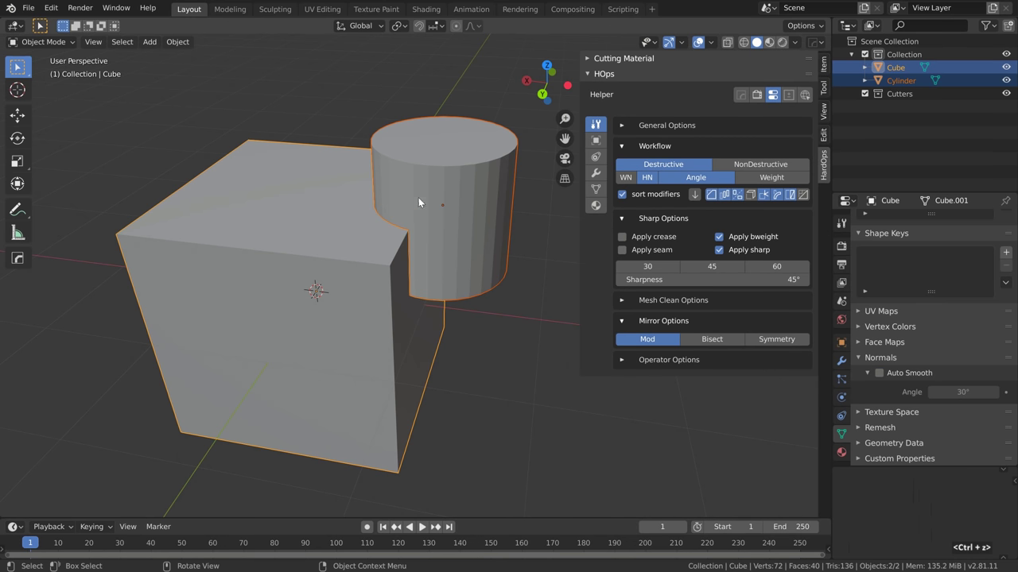
# Switch the workflow to NonDestructive, subtract the cylinder from the cube and apply (C) Sharpen to the cube
pyautogui.click(729, 165)
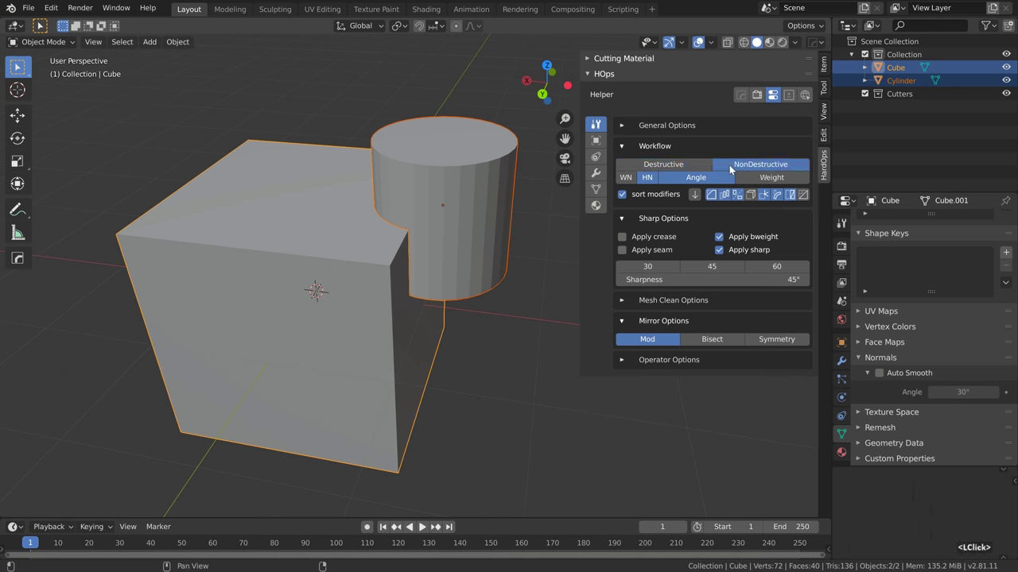
pyautogui.press('ctrl+KP_Subtract')
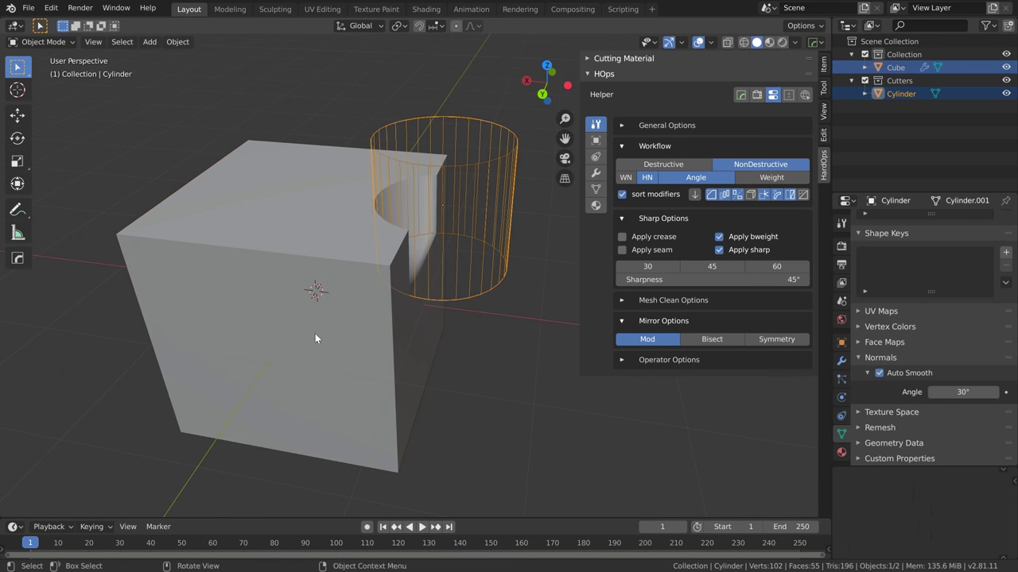
pyautogui.click(412, 327)
pyautogui.press('q')
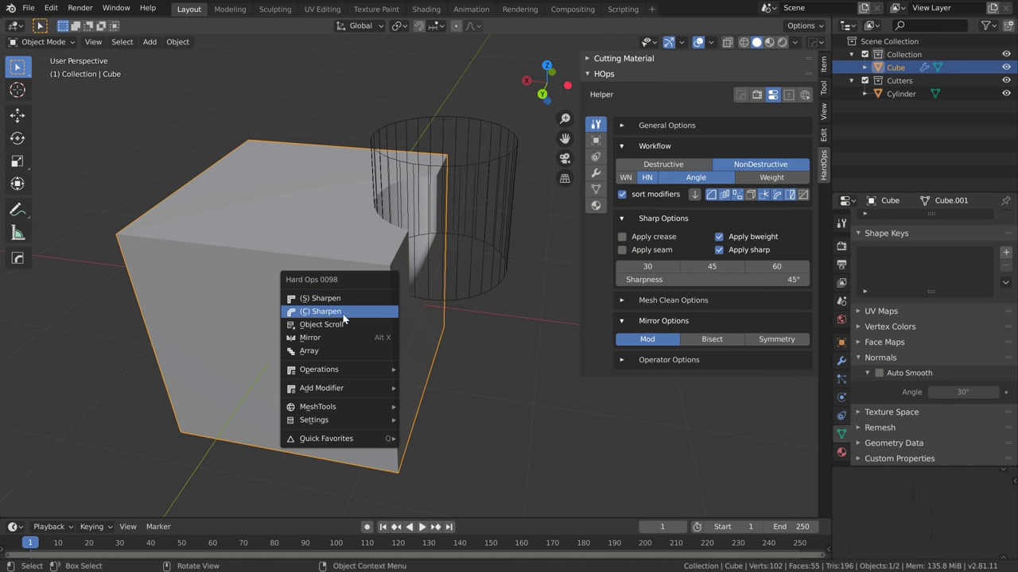
pyautogui.click(344, 313)
# Show the cube's modifiers, widen the Properties editor and review the Bevel modifier settings
pyautogui.moveTo(365, 348); pyautogui.dragTo(845, 370, button='middle')
pyautogui.click(842, 363)
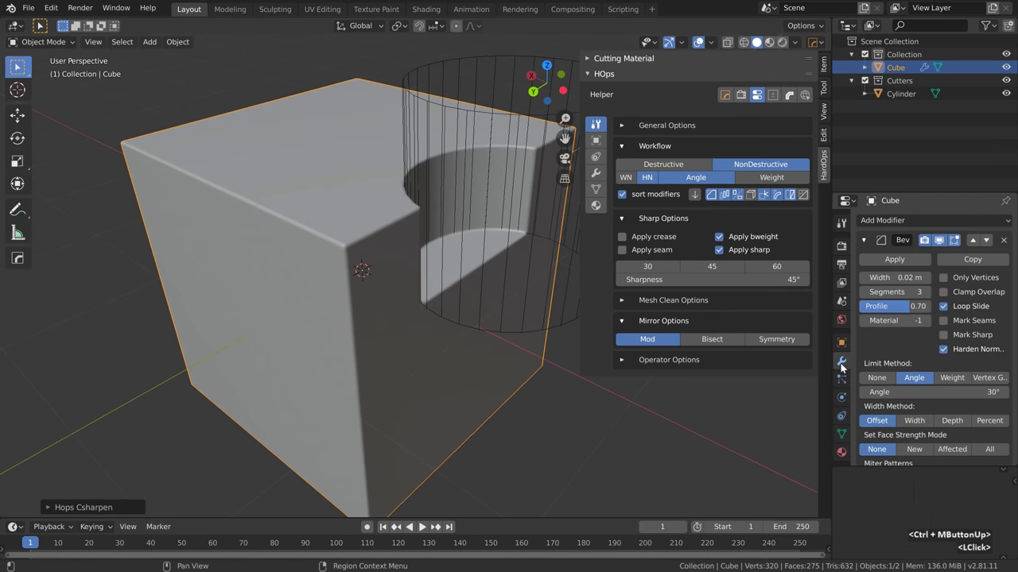
pyautogui.moveTo(831, 326); pyautogui.dragTo(772, 329)
pyautogui.scroll(-6, 883, 341)
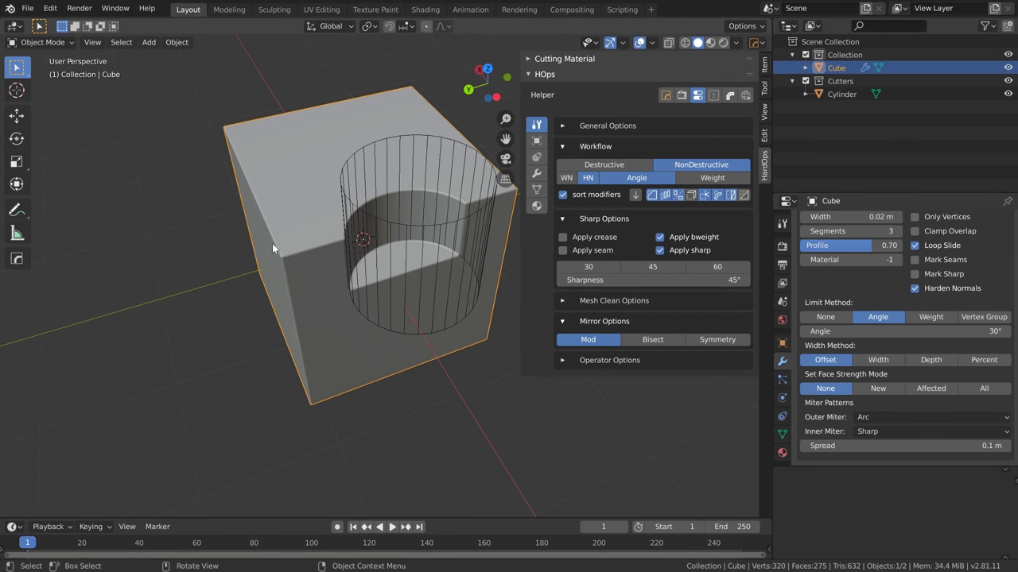
pyautogui.scroll(6, 863, 341)
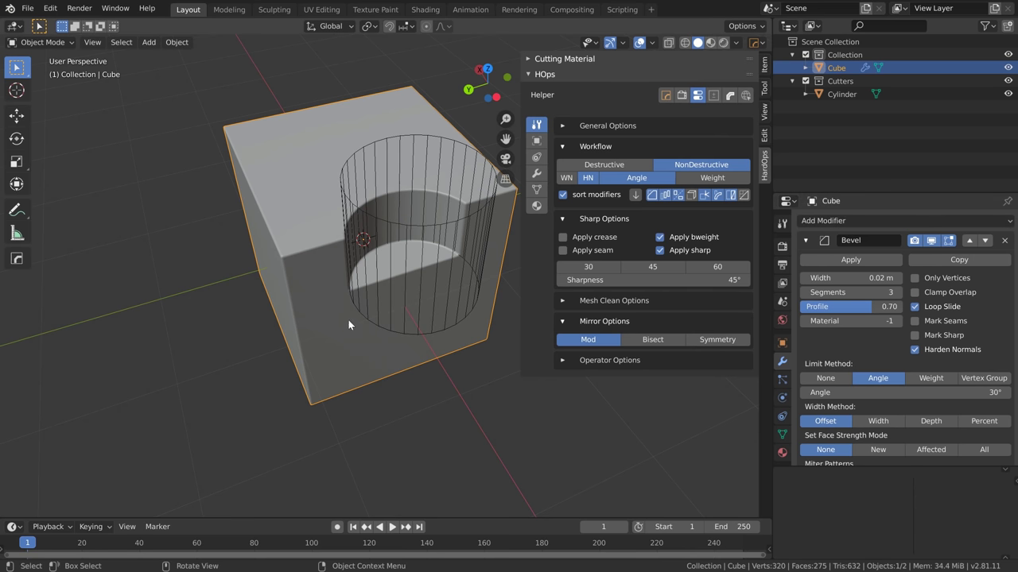
# Try moving a corner vertex of the cylindrical cut in Edit Mode, cancel the move and return to Object Mode
pyautogui.press('Tab')
pyautogui.moveTo(348, 320); pyautogui.dragTo(353, 314, button='middle')
pyautogui.scroll(4, 354, 314)
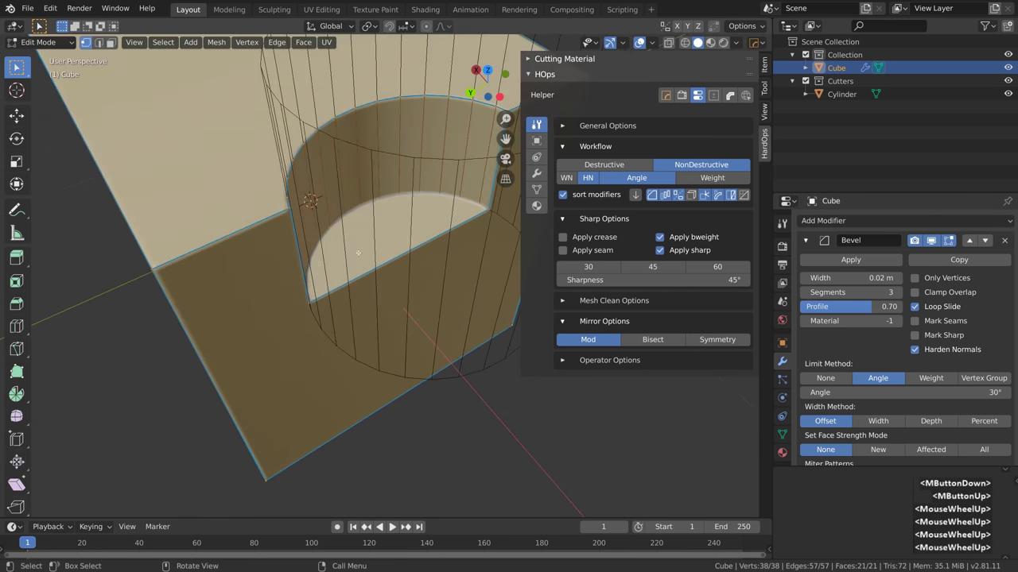
pyautogui.click(293, 205)
pyautogui.press('g')
pyautogui.rightClick(261, 199)
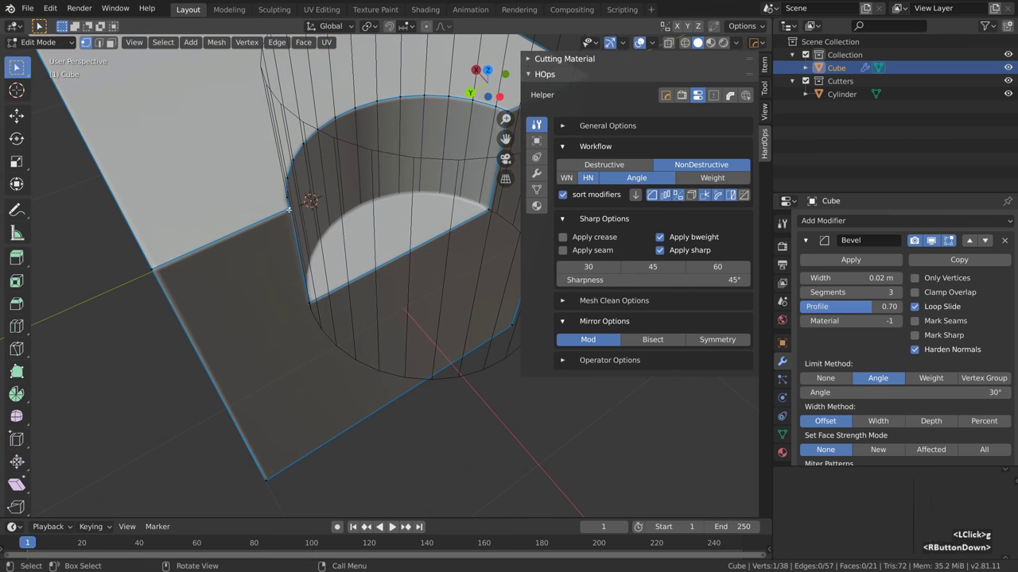
pyautogui.scroll(-4, 436, 323)
pyautogui.press('Tab')
# Try moving the cylinder cutter to shift the cut in the cube, and cancel the move
pyautogui.click(444, 317)
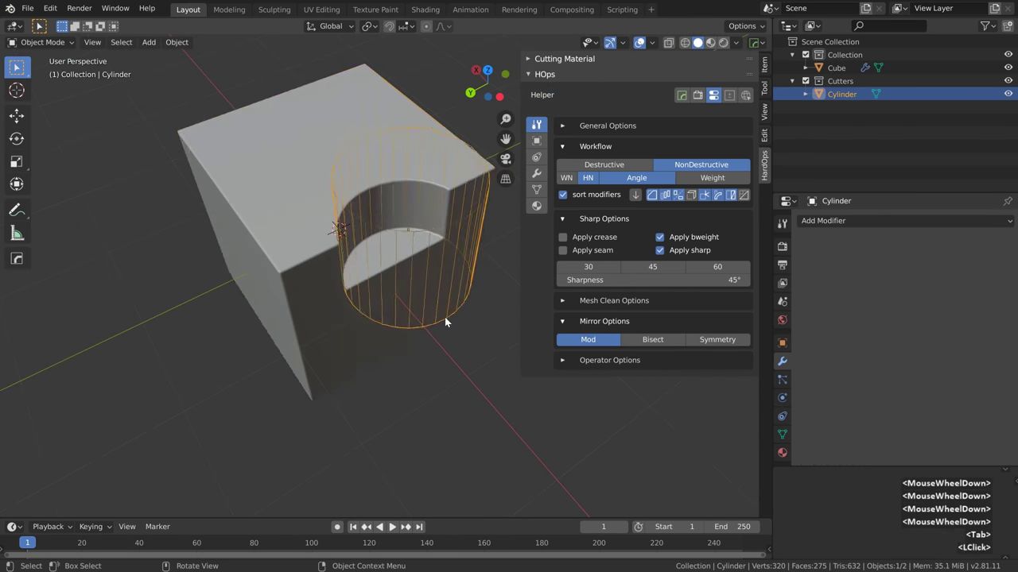
pyautogui.moveTo(445, 316); pyautogui.dragTo(431, 287, button='middle')
pyautogui.scroll(-1, 431, 287)
pyautogui.press('g')
pyautogui.rightClick(401, 284)
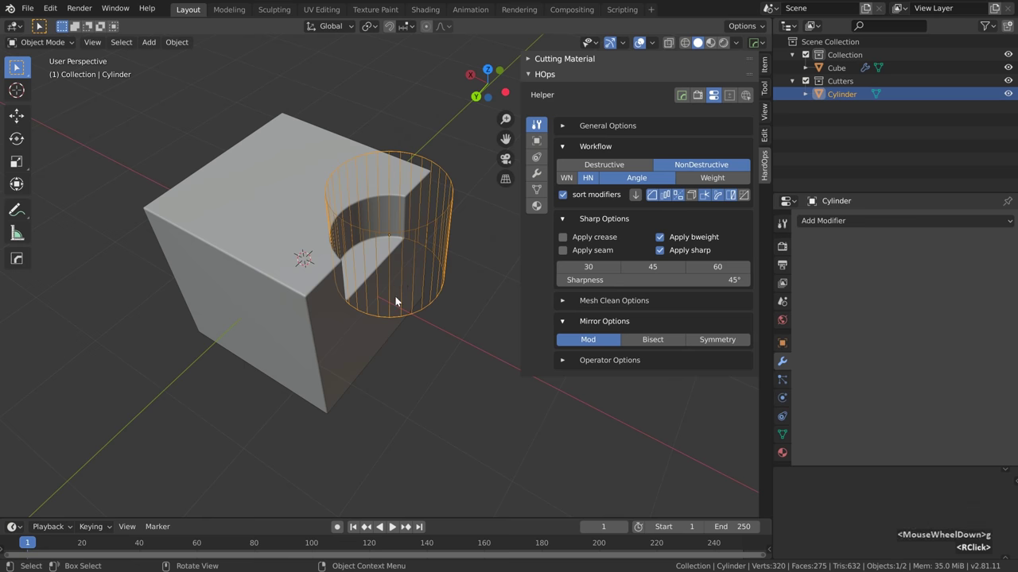
# Select the cube and apply the Hard Ops Step operation to it
pyautogui.moveTo(364, 345); pyautogui.dragTo(326, 372, button='middle')
pyautogui.click(327, 372)
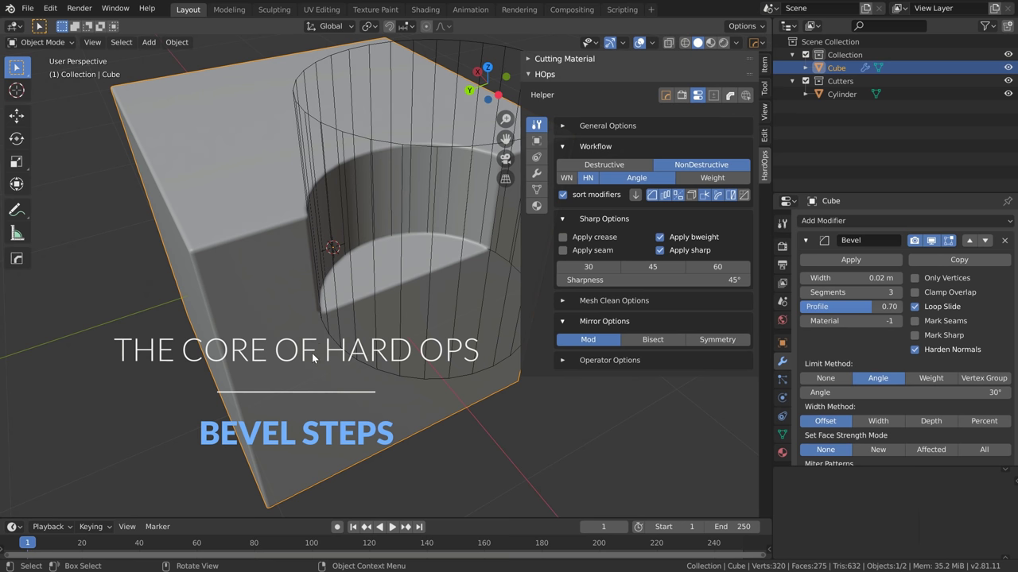
pyautogui.scroll(-3, 297, 321)
pyautogui.moveTo(316, 299); pyautogui.dragTo(330, 309, button='middle')
pyautogui.press('q')
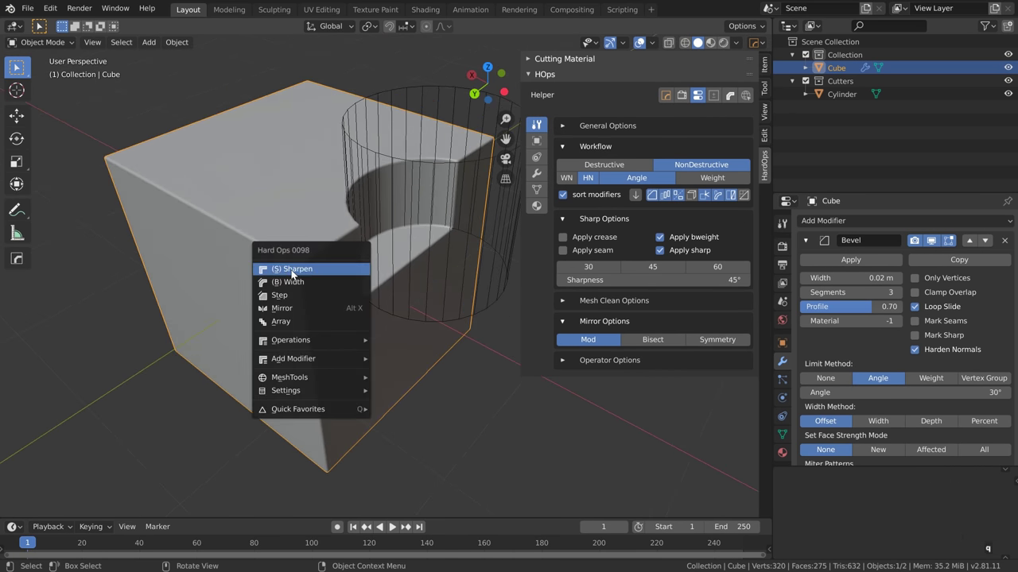
pyautogui.click(289, 297)
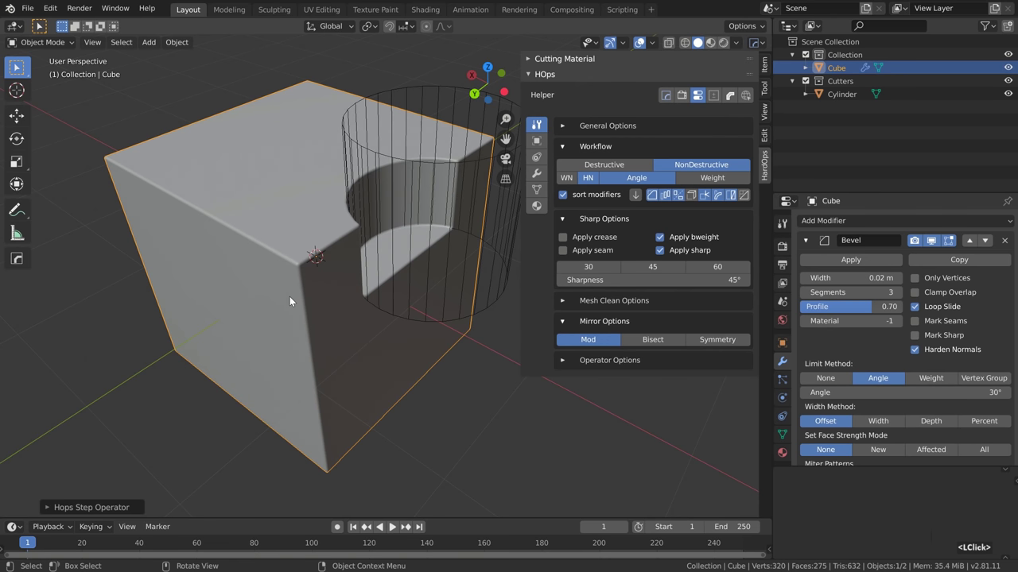
# Examine the Step operation's settings and check the cube's mesh in Edit Mode
pyautogui.click(88, 507)
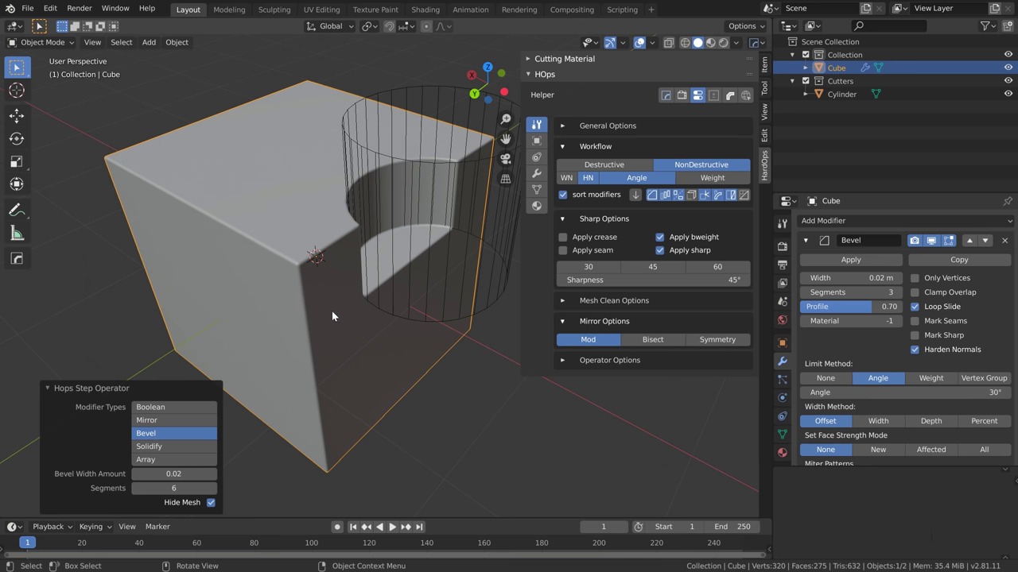
pyautogui.click(321, 236)
pyautogui.press('Tab')
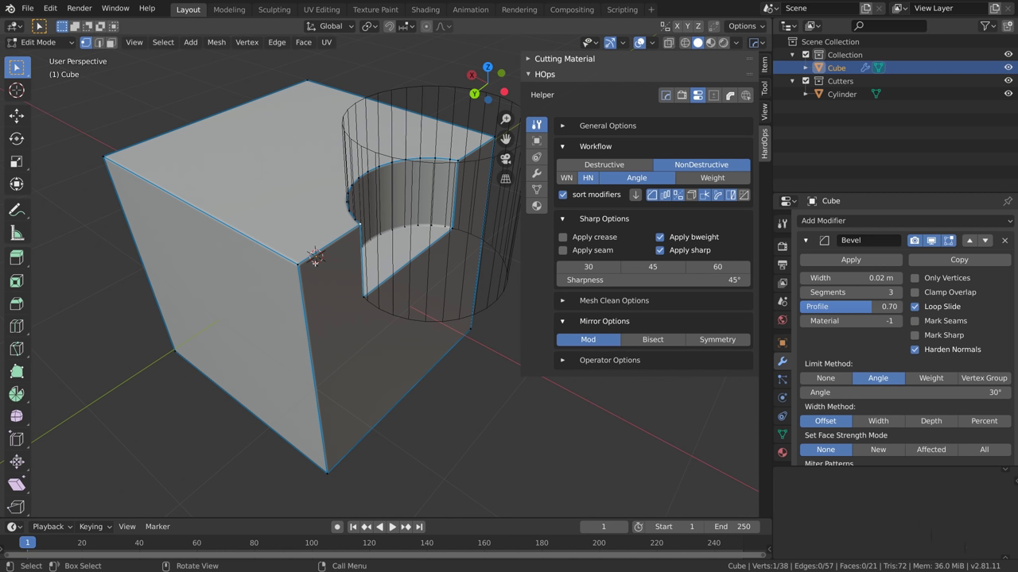
pyautogui.press('Tab')
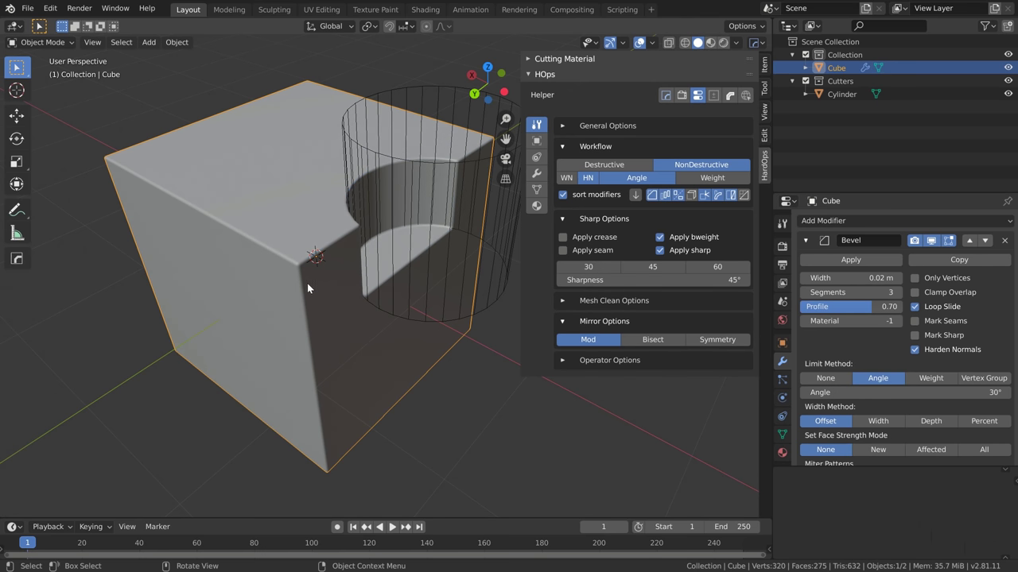
# Set the workflow's bevel mode to Weight, apply Step to the cube again and check its Bevel modifier and mesh
pyautogui.click(713, 180)
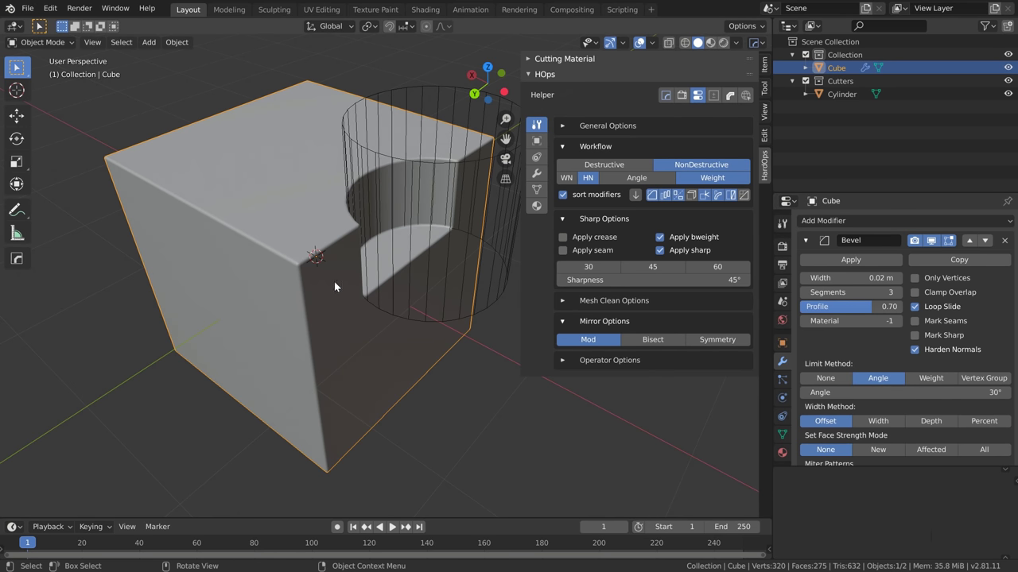
pyautogui.press('q')
pyautogui.click(311, 281)
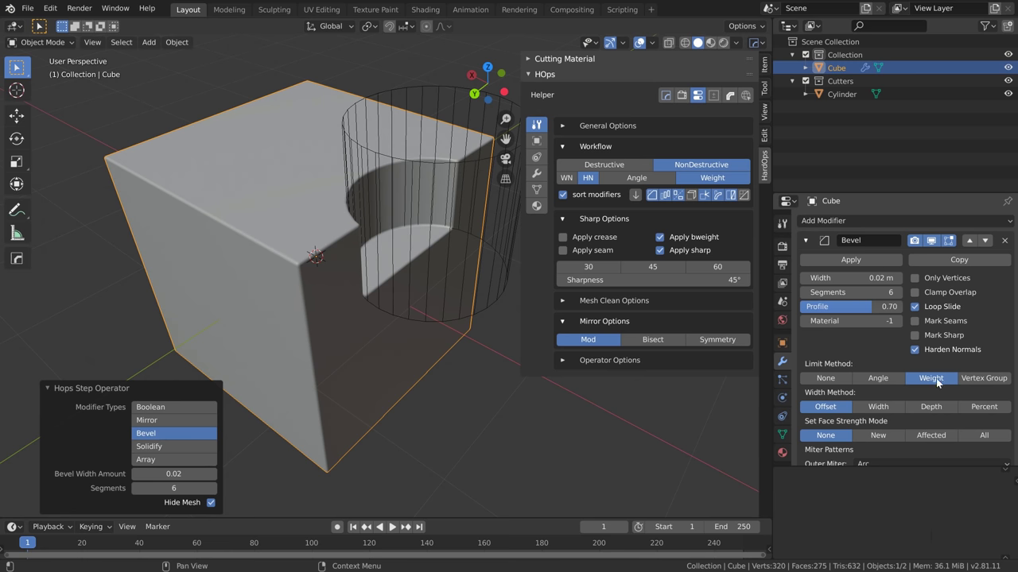
pyautogui.scroll(-3, 869, 353)
pyautogui.scroll(3, 869, 354)
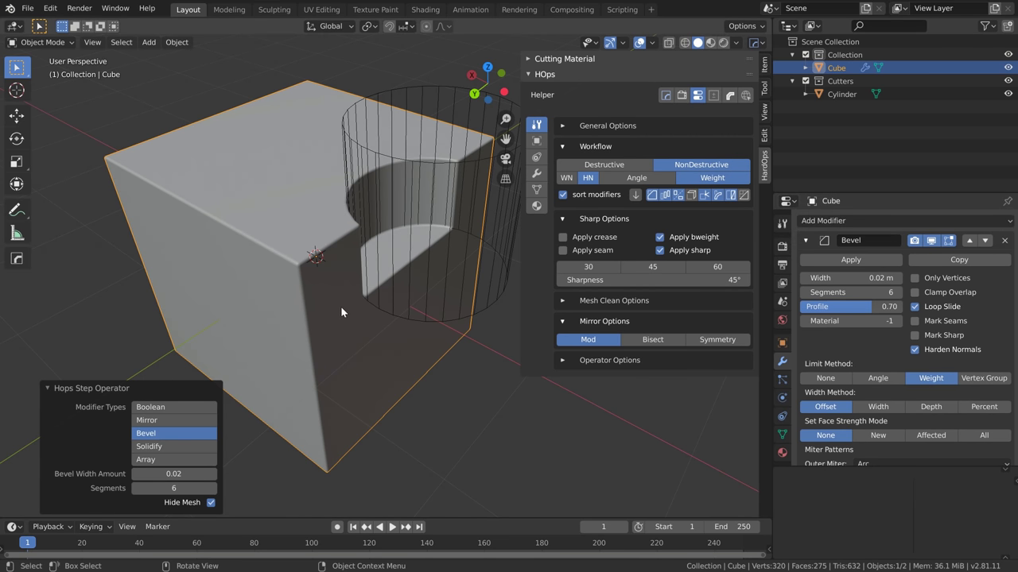
pyautogui.press('Tab')
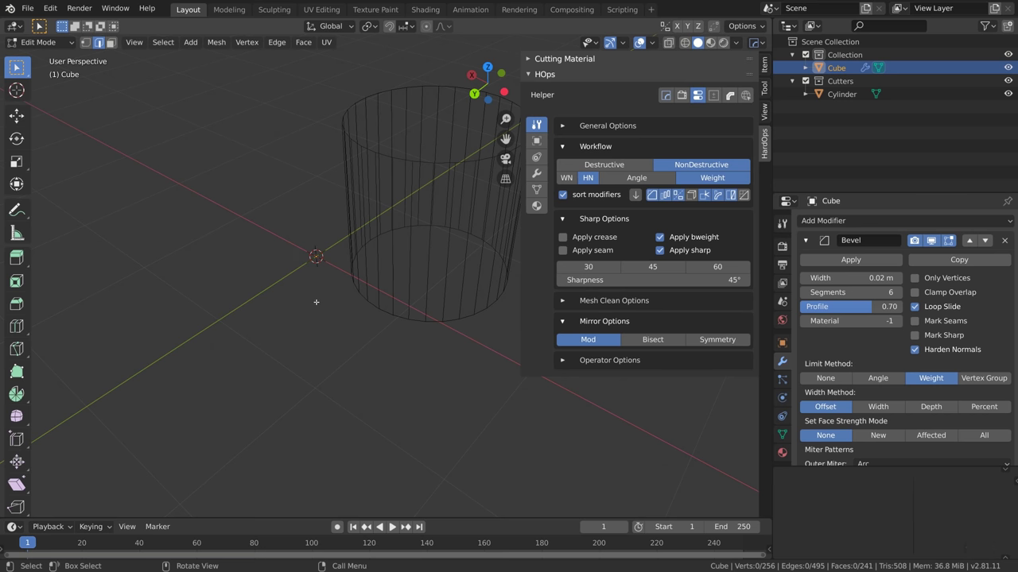
pyautogui.press('Tab')
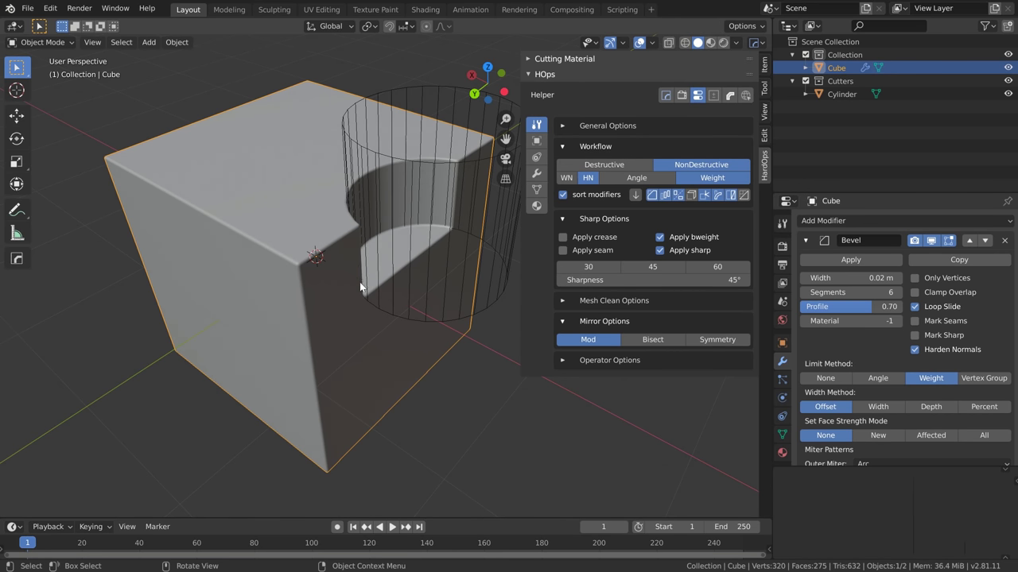
# Add a new cube, scale it down and move it up 0.891 m along Z to overlap the large cube
pyautogui.hotkey('shift', 'a')
pyautogui.click(439, 295)
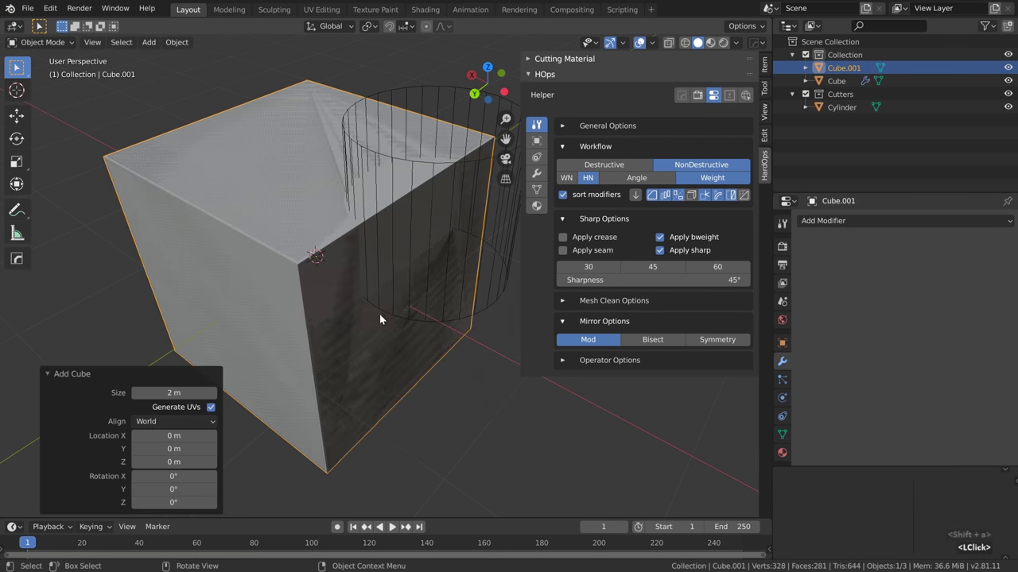
pyautogui.press('s')
pyautogui.click(357, 338)
pyautogui.middleClick(350, 318)
pyautogui.click(338, 266)
pyautogui.scroll(3, 338, 266)
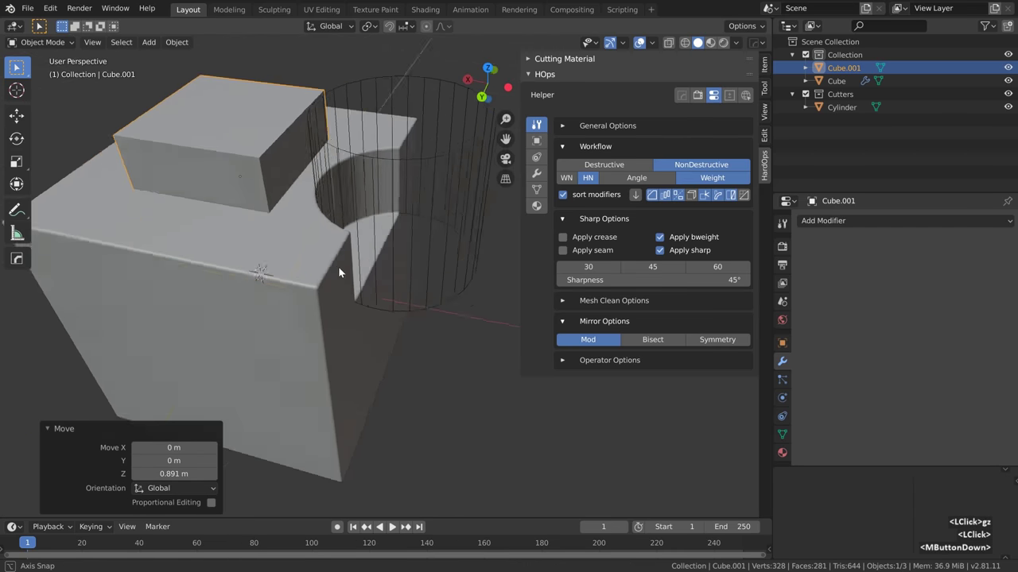
# Subtract the small cube from the large cube with a non-destructive boolean difference and select the large cube
pyautogui.keyDown('shift'); pyautogui.moveTo(338, 266); pyautogui.dragTo(387, 305, button='middle'); pyautogui.keyUp('shift')
pyautogui.keyDown('shift'); pyautogui.click(374, 294); pyautogui.keyUp('shift')
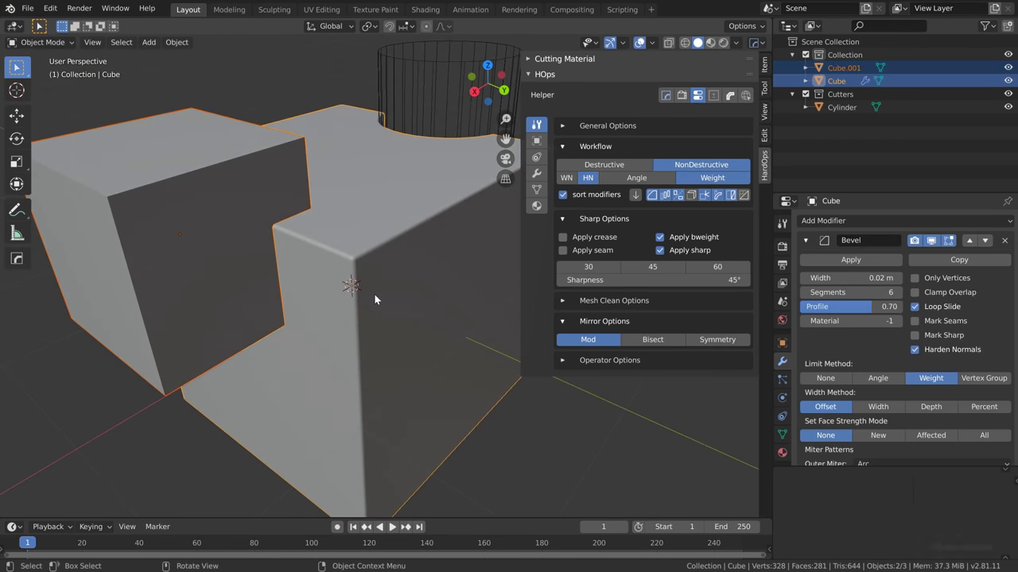
pyautogui.hotkey('ctrl', '-')
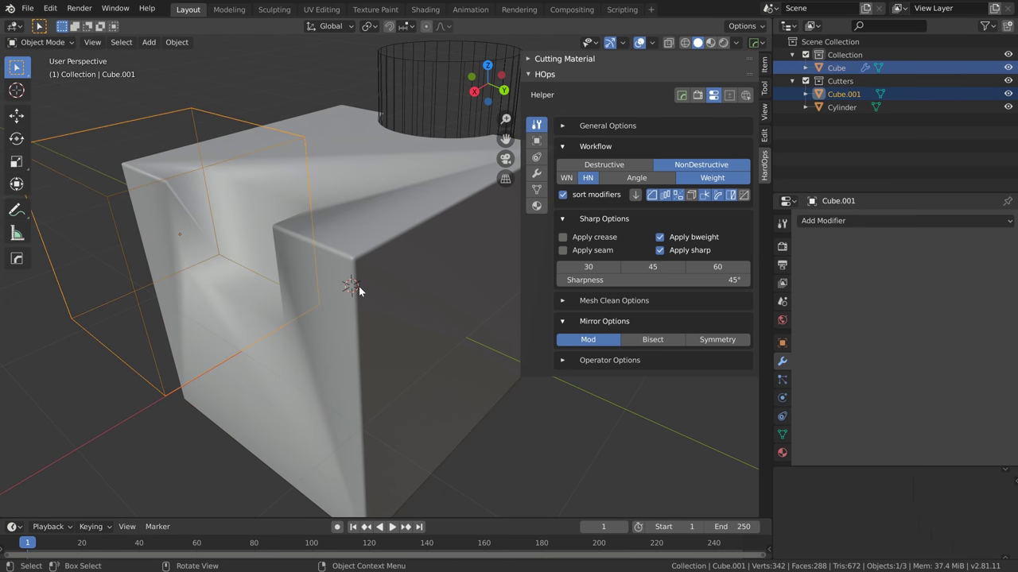
pyautogui.click(359, 286)
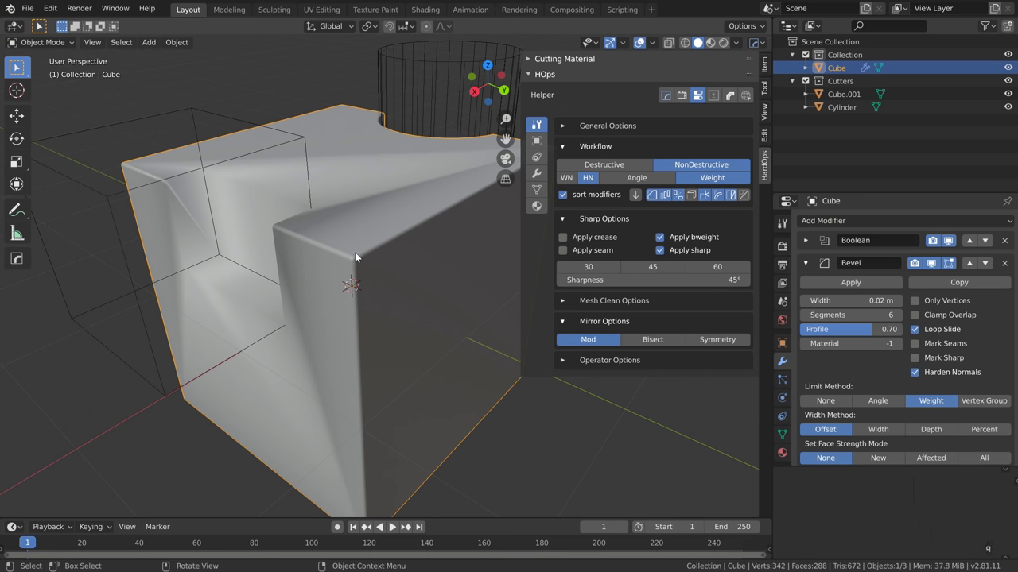
# Run CSharpen on the large cube to apply its boolean and sharpen the edges of the new cutout
pyautogui.moveTo(241, 305); pyautogui.dragTo(280, 310, button='middle')
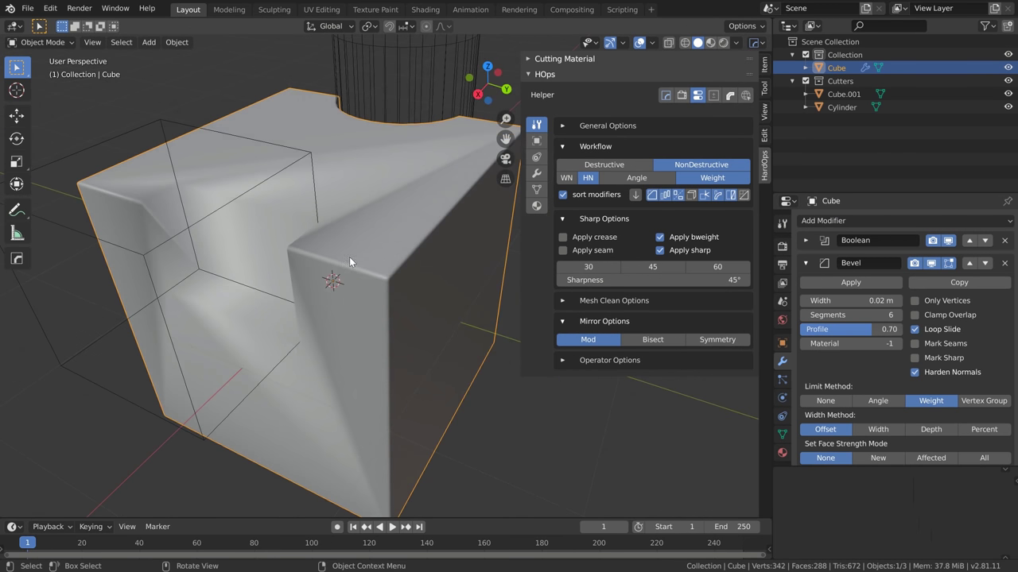
pyautogui.press('q')
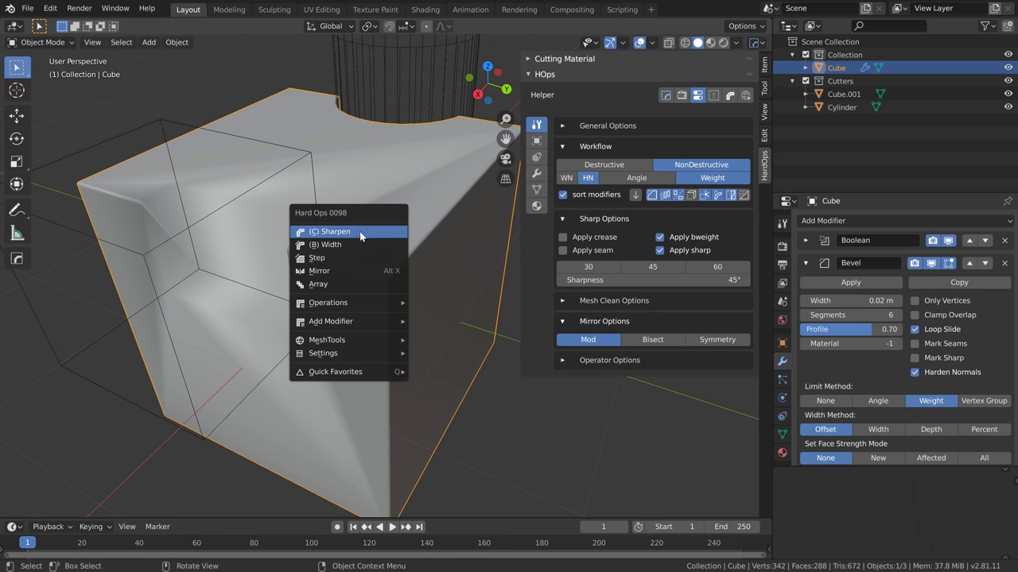
pyautogui.click(361, 232)
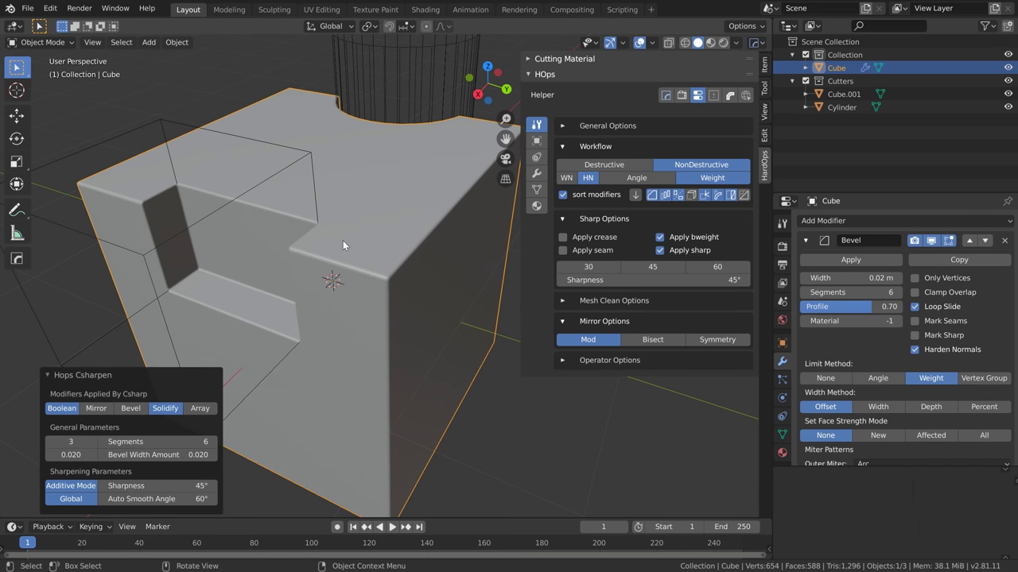
# Adjust the large cube's bevel width to about 0.019 m
pyautogui.press('q')
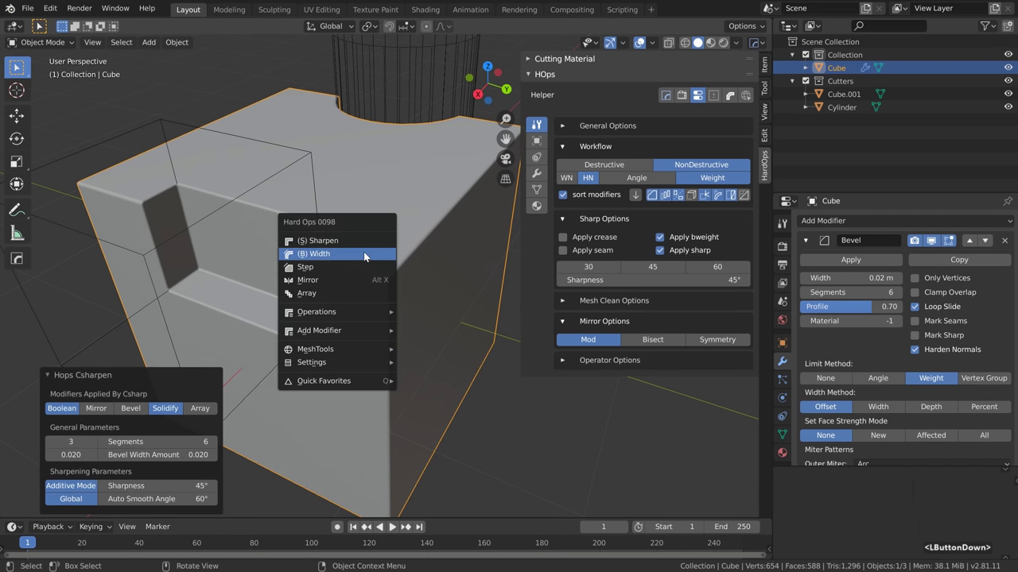
pyautogui.click(364, 253)
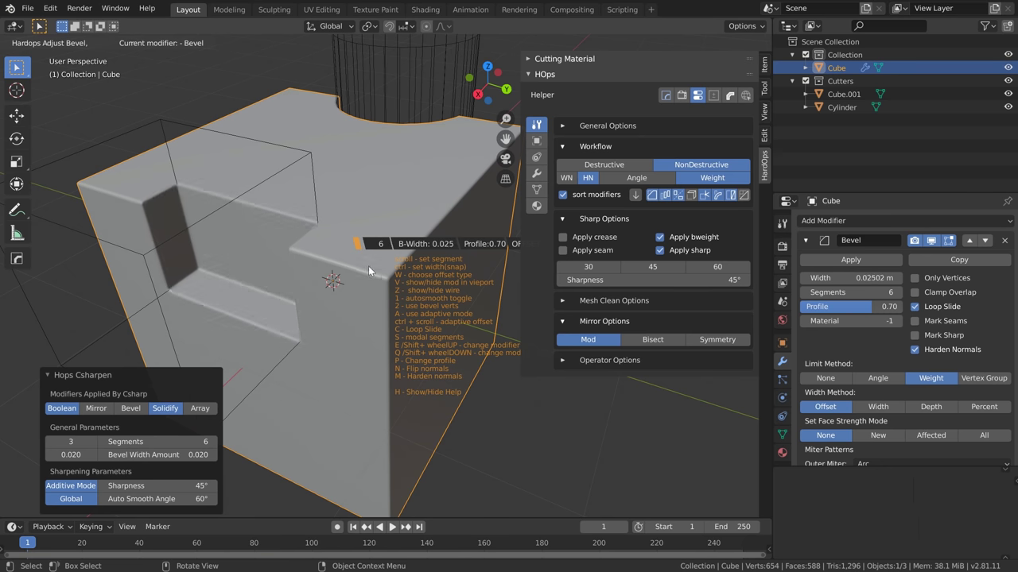
pyautogui.moveTo(369, 278)
pyautogui.click(379, 283)
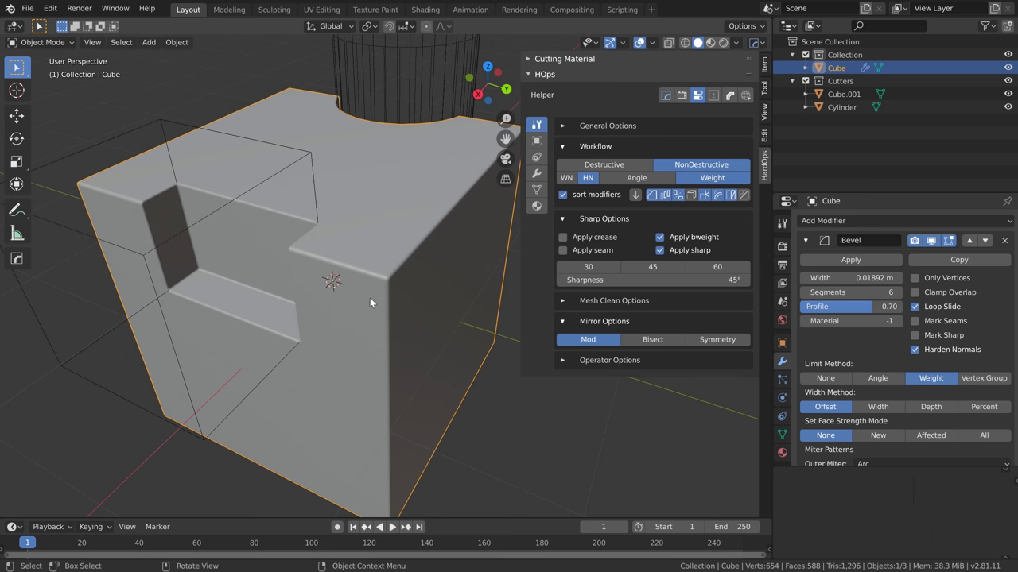
# Reveal all hidden geometry of the large cube in Edit Mode and clear the sharp marking from its edges
pyautogui.press('Tab')
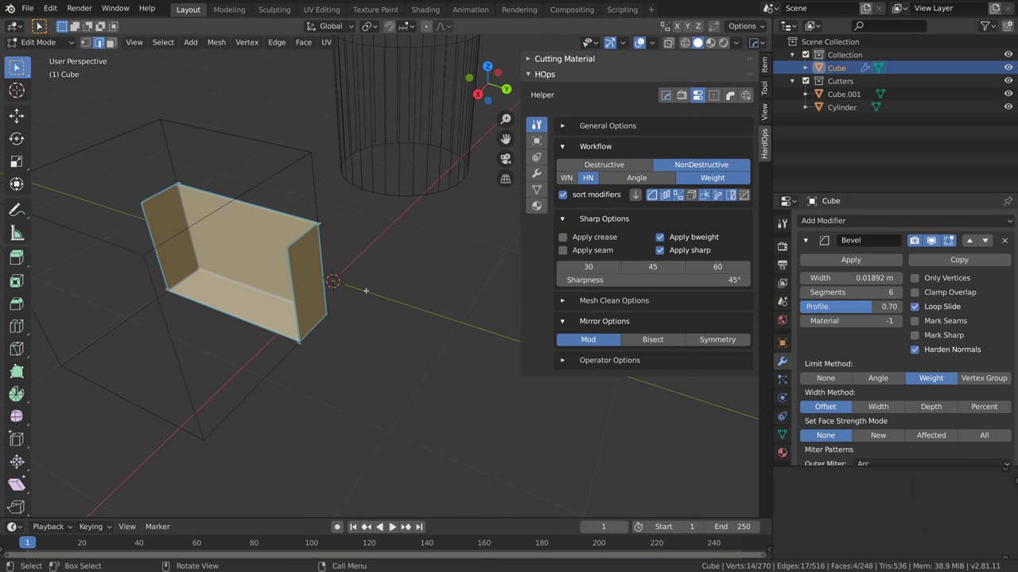
pyautogui.hotkey('alt', 'h')
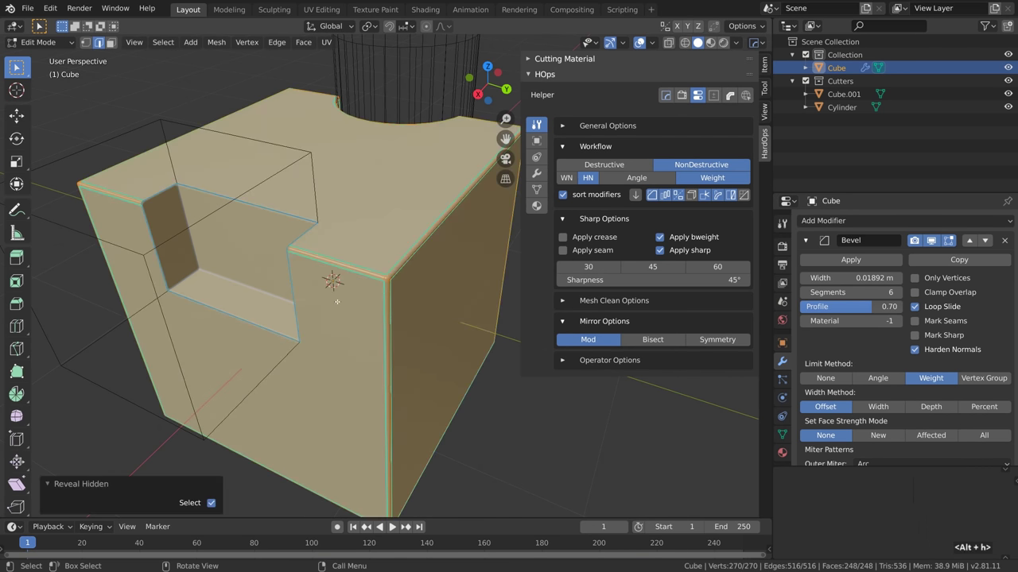
pyautogui.hotkey('ctrl', 'e')
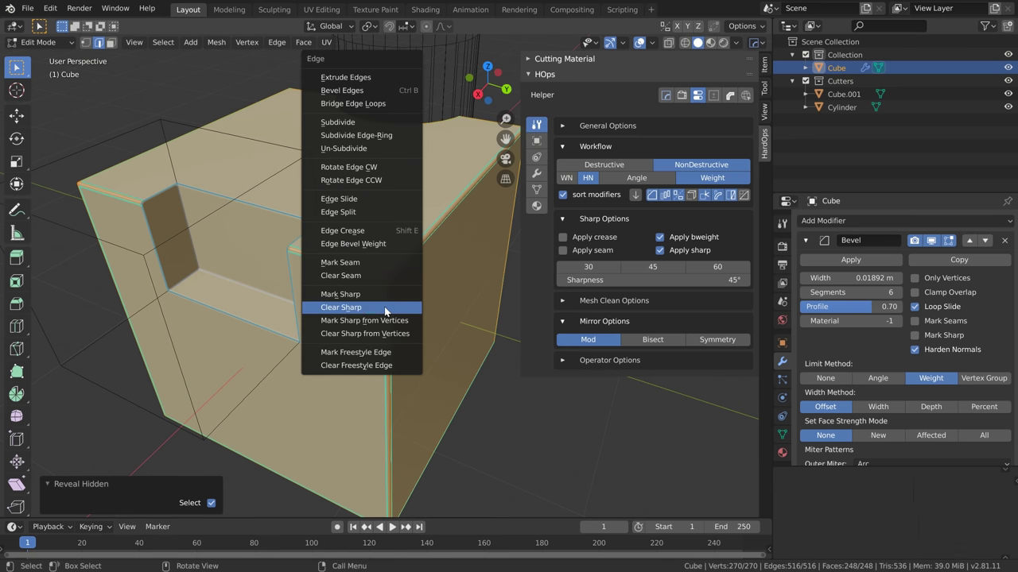
pyautogui.click(385, 309)
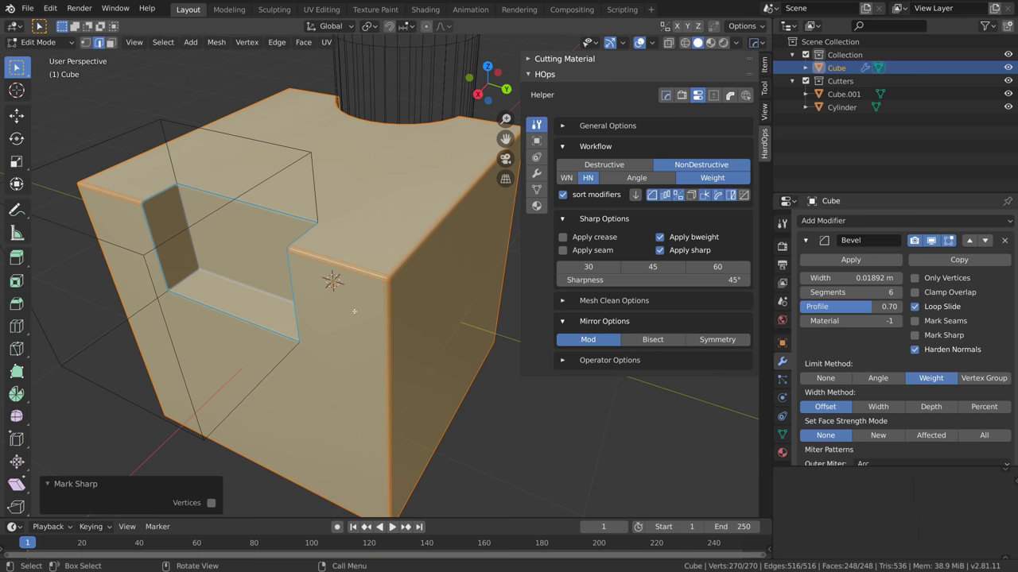
# Select an edge of the box cutout, check its bevel weight in the transform properties and return to Object Mode
pyautogui.click(293, 295)
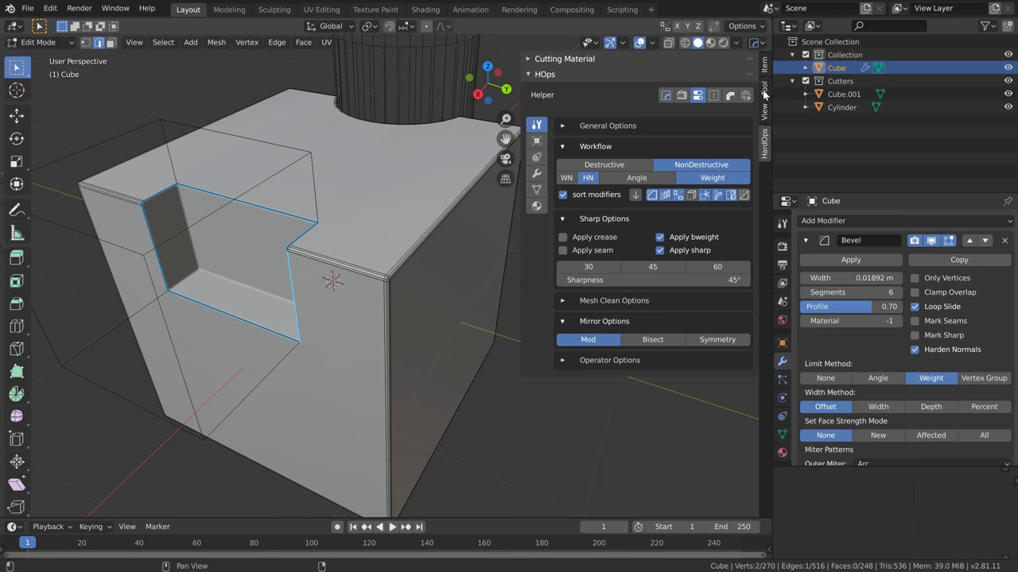
pyautogui.click(766, 89)
pyautogui.click(764, 73)
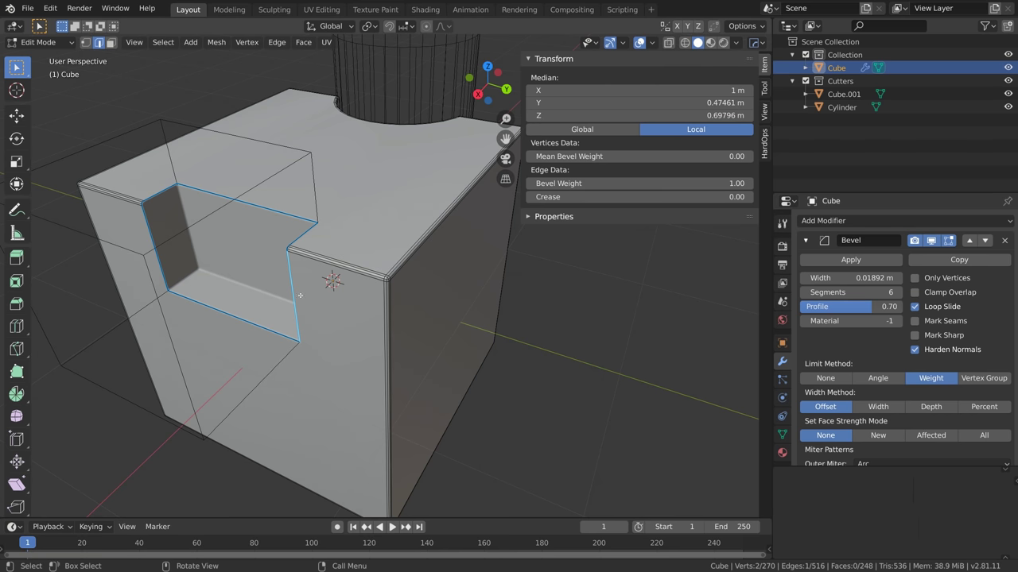
pyautogui.scroll(-4, 317, 279)
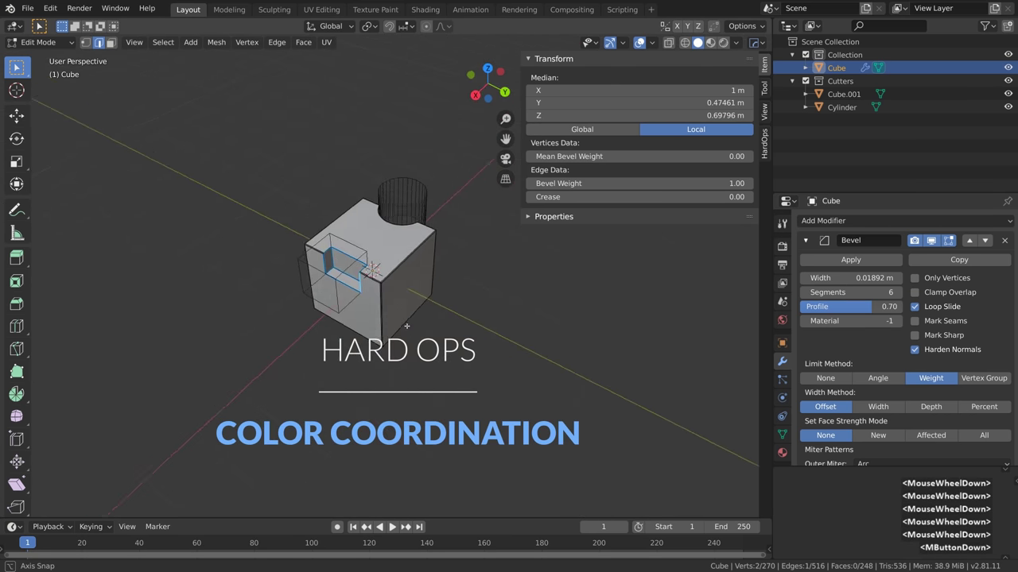
pyautogui.moveTo(394, 312); pyautogui.dragTo(400, 316, button='middle')
pyautogui.press('Tab')
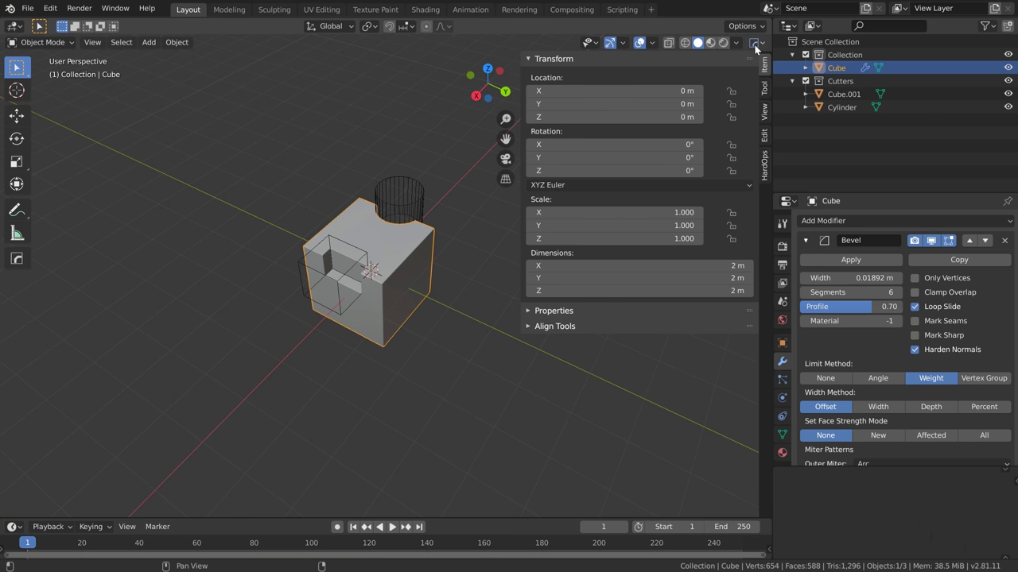
# Select the cylinder cutter and the box cutter in turn to compare the Hard Ops status indicator's color
pyautogui.keyDown('ctrl'); pyautogui.moveTo(414, 314); pyautogui.dragTo(390, 238, button='middle'); pyautogui.keyUp('ctrl')
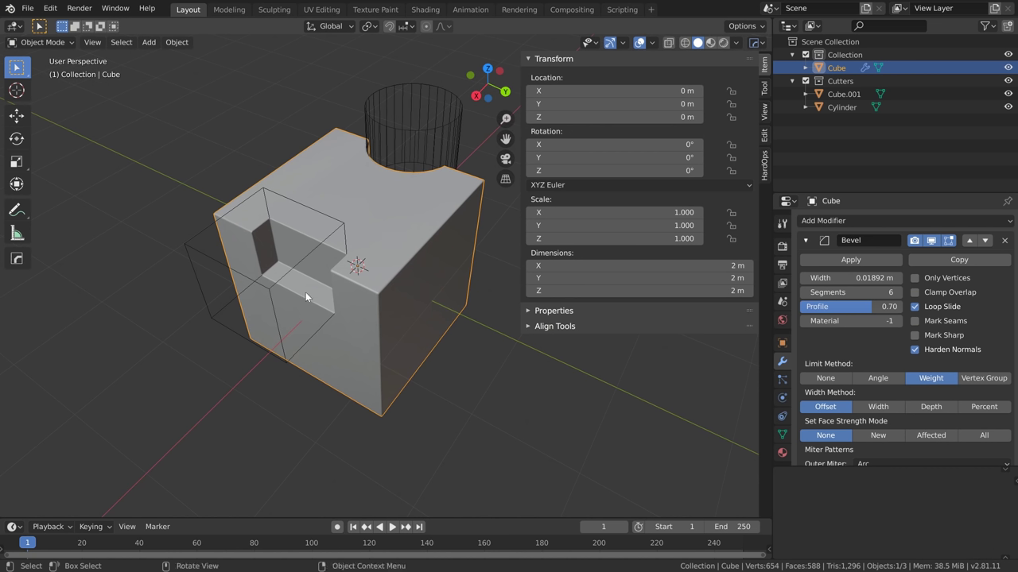
pyautogui.click(425, 129)
pyautogui.keyDown('shift'); pyautogui.moveTo(425, 140); pyautogui.dragTo(354, 202, button='middle'); pyautogui.keyUp('shift')
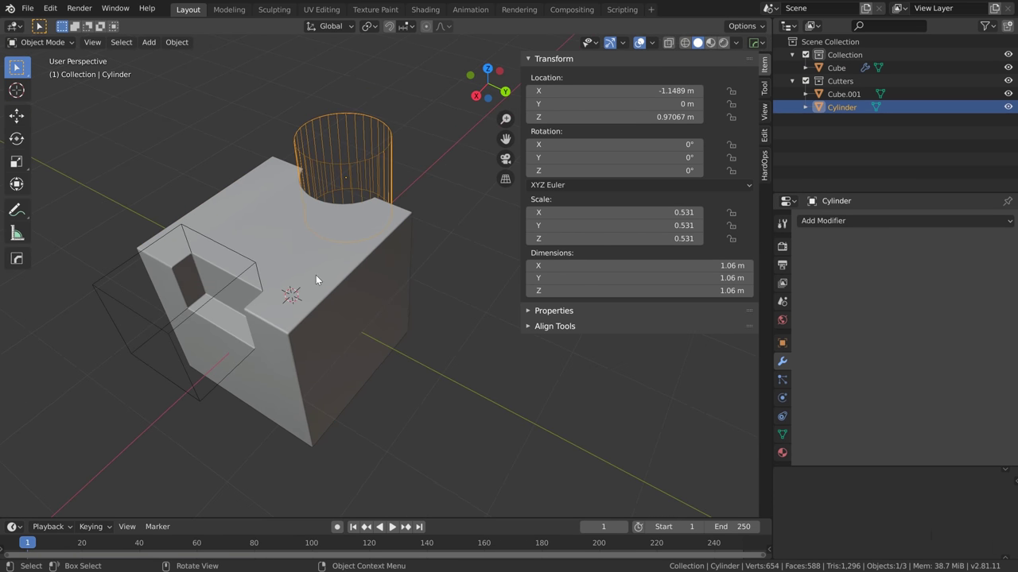
pyautogui.click(93, 292)
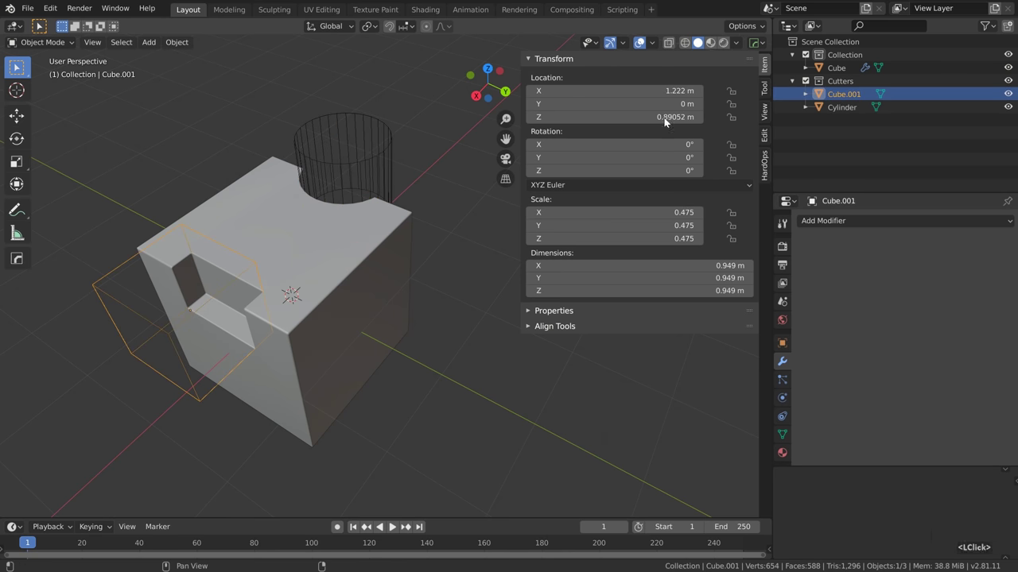
# Add a new cube, move it along Y to about -1.94 m and scale it down to 0.407
pyautogui.hotkey('shift', 'a')
pyautogui.moveTo(291, 230)
pyautogui.click(371, 245)
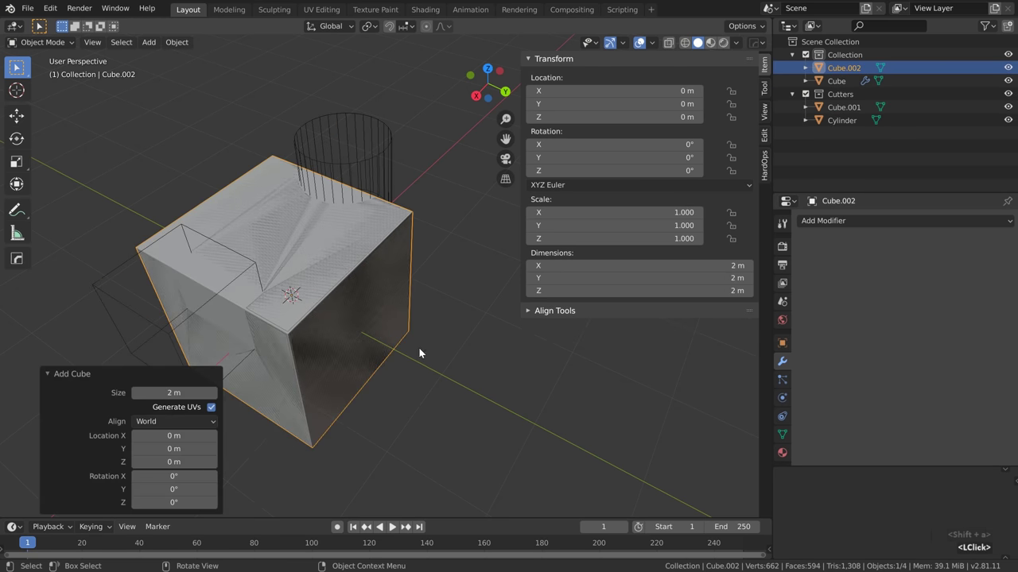
pyautogui.press('g')
pyautogui.press('y')
pyautogui.click(342, 318)
pyautogui.press('s')
pyautogui.click(271, 283)
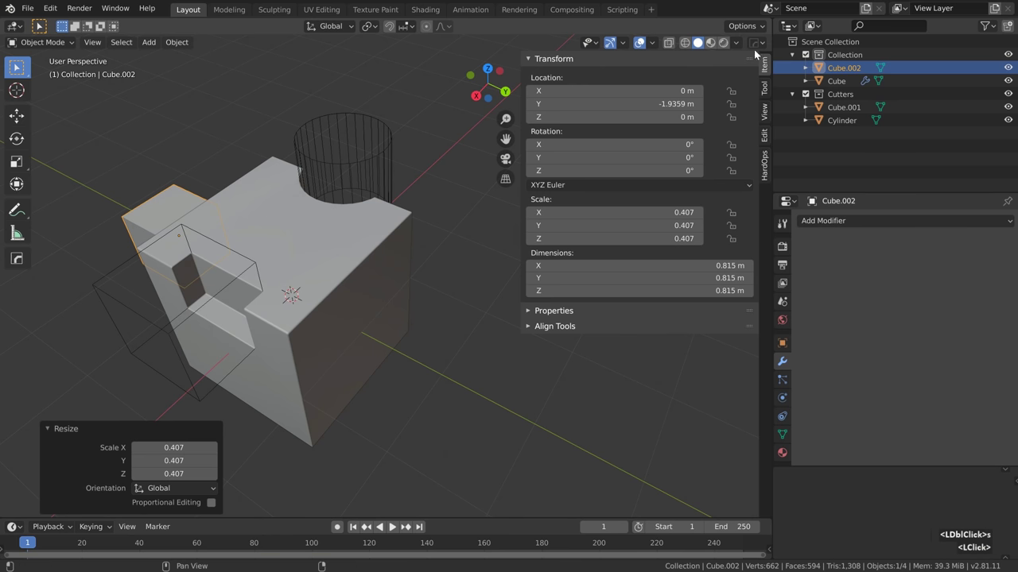
# Move the new small cube up 0.925 m along Z and 0.898 m along Y to overlap the large cube's edge
pyautogui.press('g')
pyautogui.press('z')
pyautogui.click(268, 262)
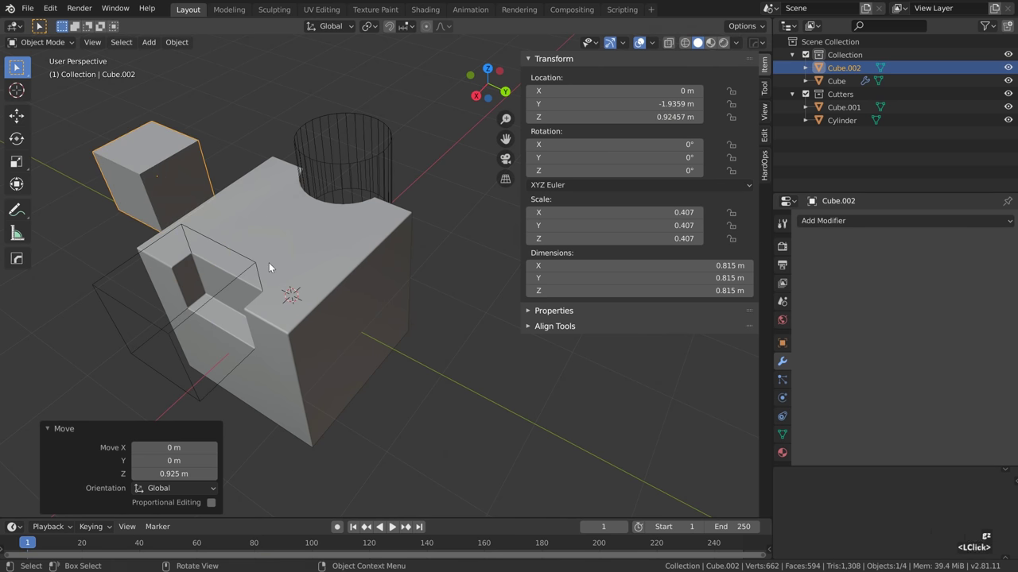
pyautogui.press('g')
pyautogui.press('y')
pyautogui.click(323, 285)
pyautogui.moveTo(322, 285); pyautogui.dragTo(306, 263, button='middle')
pyautogui.keyDown('shift'); pyautogui.moveTo(306, 263); pyautogui.dragTo(472, 193, button='middle'); pyautogui.keyUp('shift')
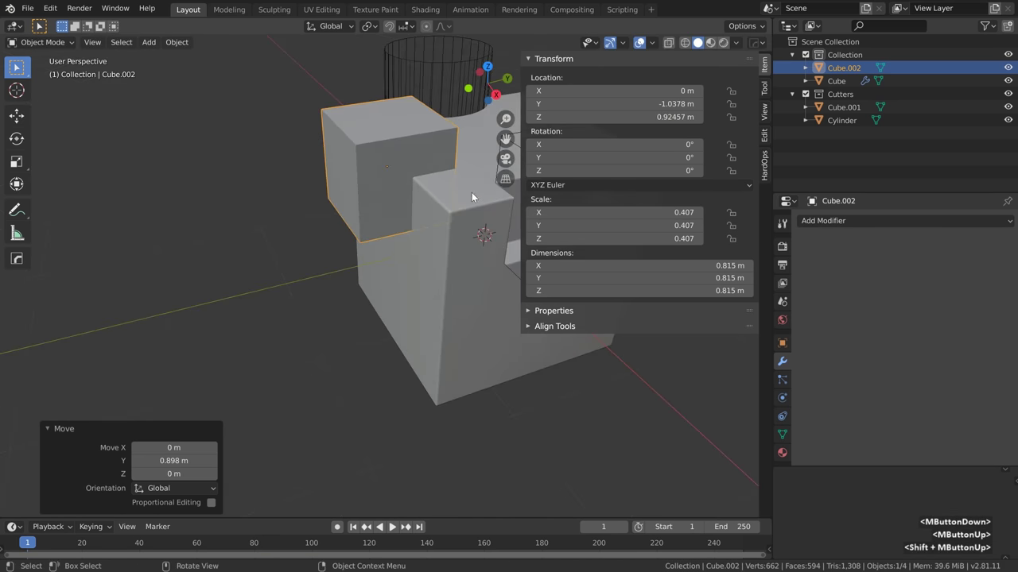
# Move the small cube -1.81 m along Y, clear of the large cube
pyautogui.press('g')
pyautogui.press('y')
pyautogui.click(242, 238)
pyautogui.moveTo(242, 239); pyautogui.dragTo(249, 191, button='middle')
pyautogui.scroll(2, 248, 191)
# Run CSharpen on the small cube to give it a 3-segment, 0.02 m bevel
pyautogui.press('q')
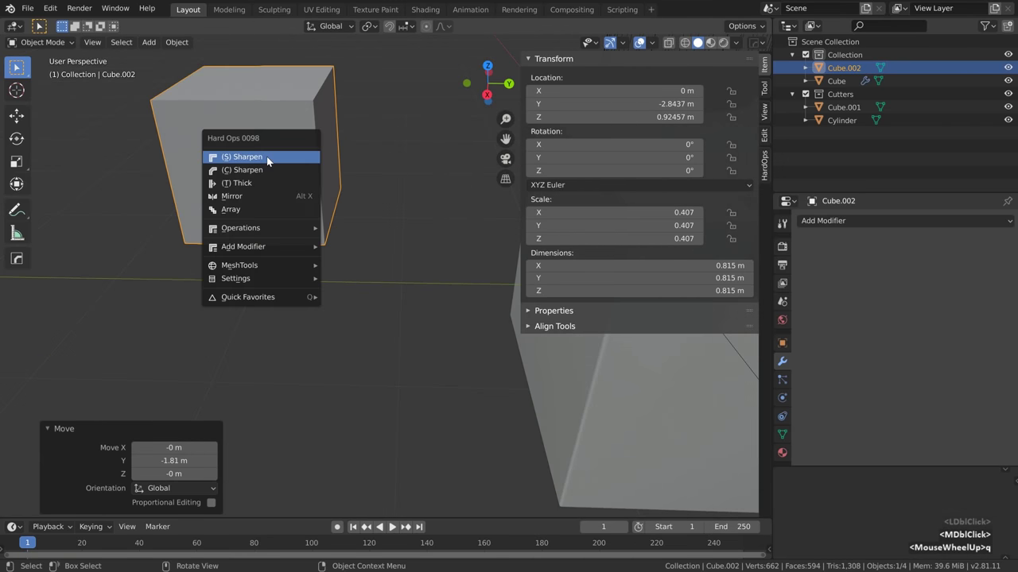
pyautogui.click(261, 172)
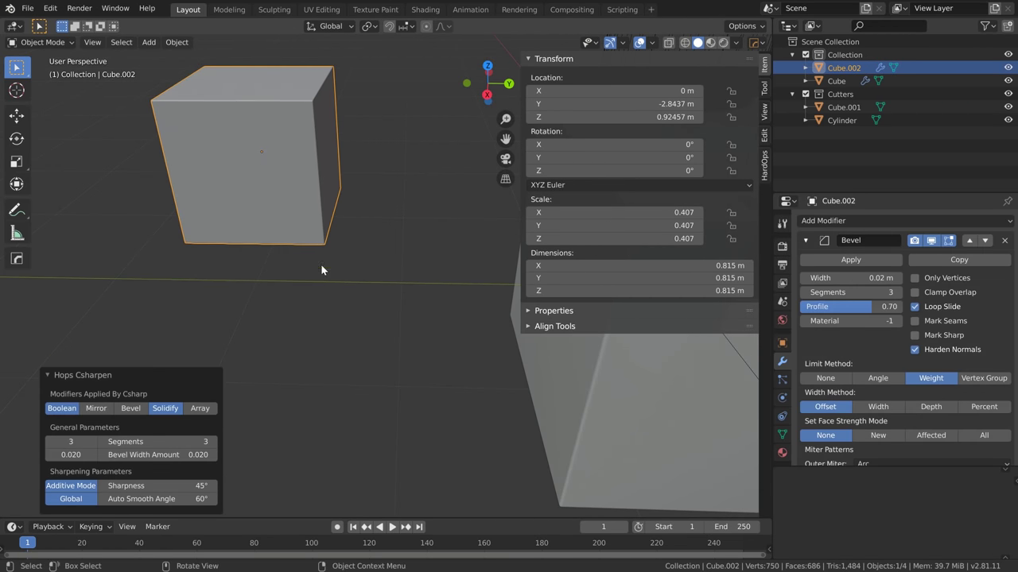
pyautogui.keyDown('shift'); pyautogui.moveTo(320, 263); pyautogui.dragTo(361, 259, button='middle'); pyautogui.keyUp('shift')
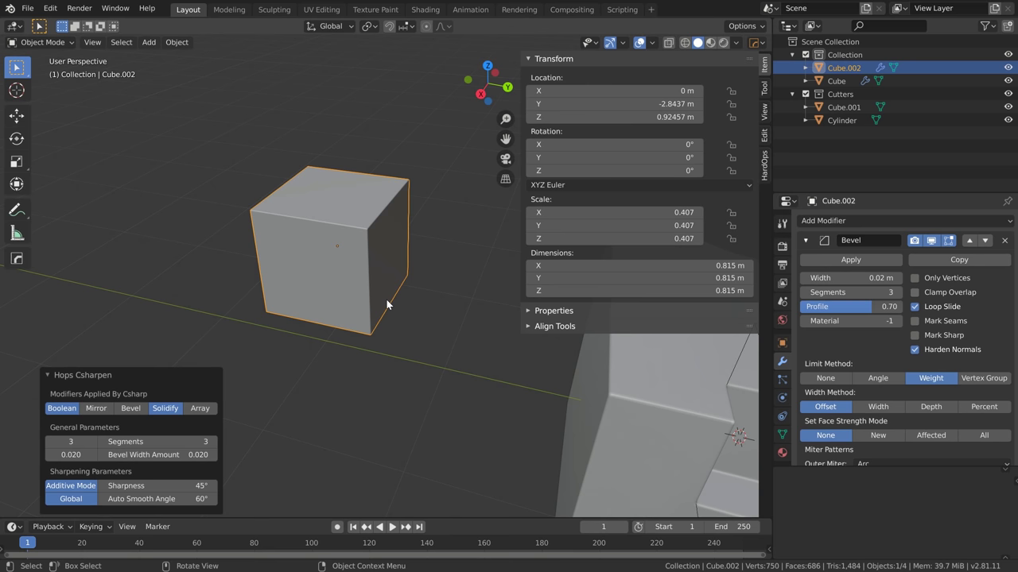
pyautogui.moveTo(387, 304)
pyautogui.mouseDown(button='middle')
pyautogui.moveTo(374, 297)
pyautogui.moveTo(384, 292)
pyautogui.mouseUp(button='middle')
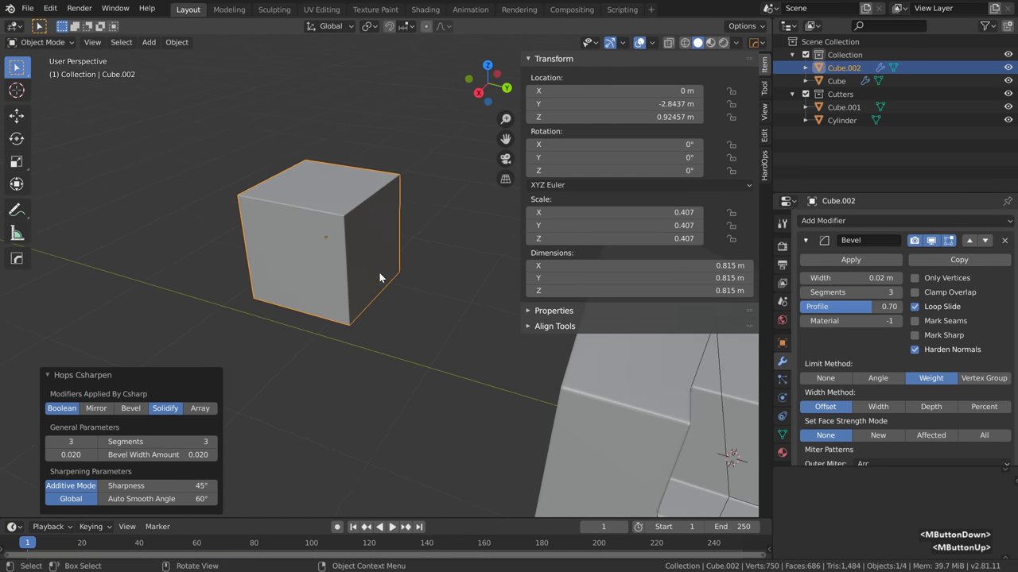
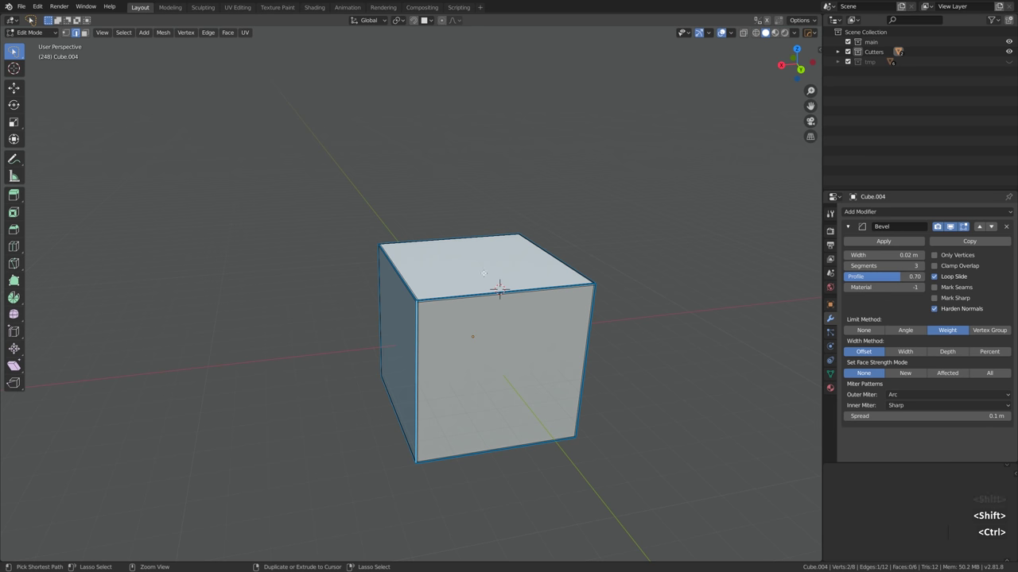
# Bevel the cube's front vertical edge about 0.49 m wide with 23 segments and return to Object Mode
pyautogui.hotkey('ctrl', 'b')
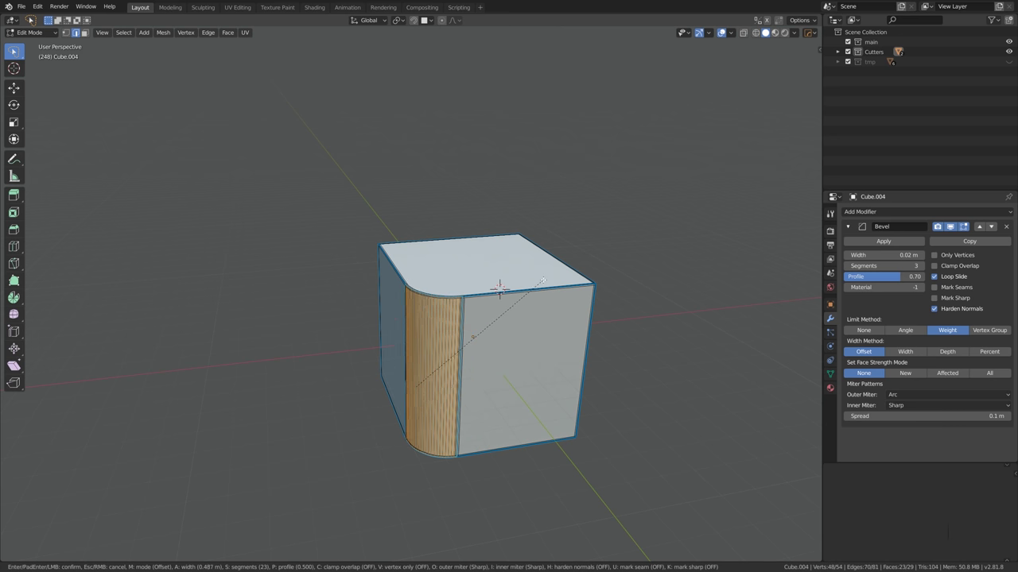
pyautogui.click(549, 318)
pyautogui.press('Tab')
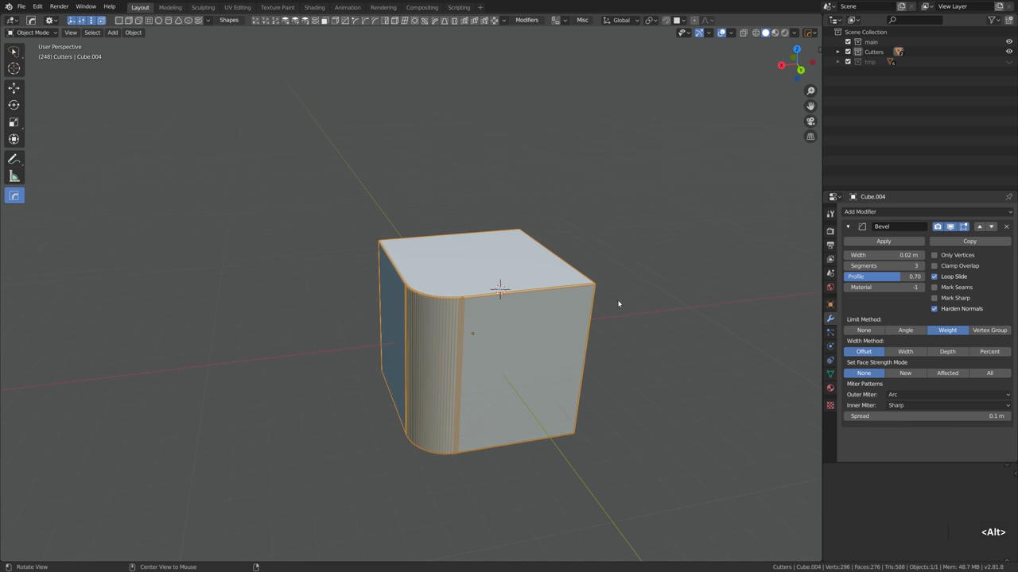
# Mirror the cube's rounded corner across the X and Y axes with the Hard Ops Mirror gizmo
pyautogui.hotkey('alt', 'q')
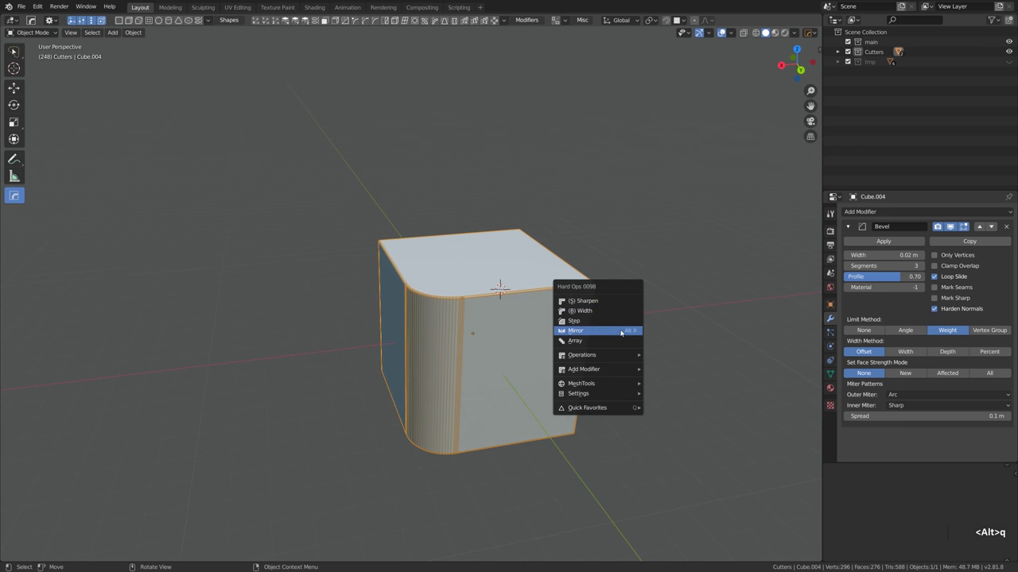
pyautogui.click(621, 330)
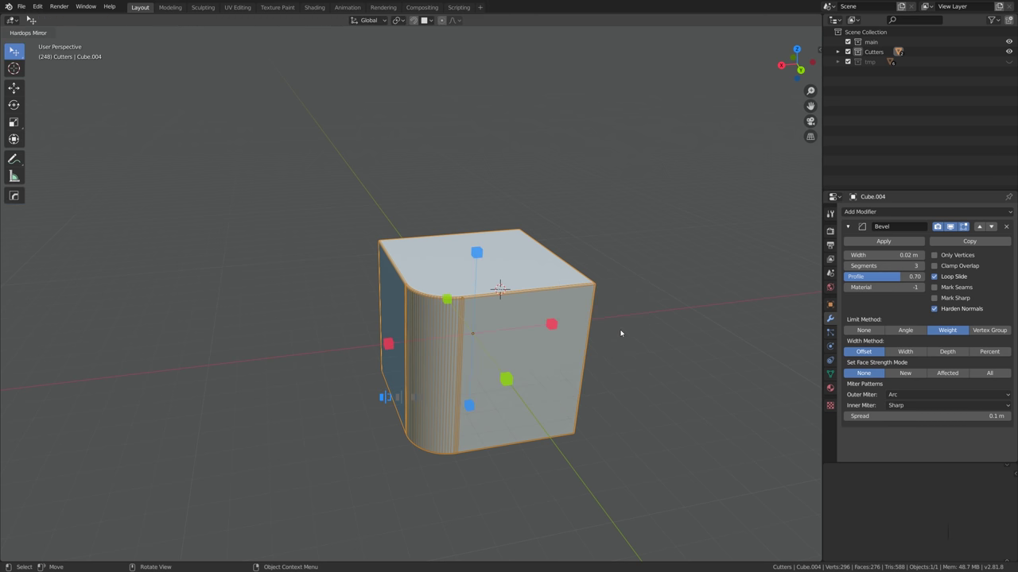
pyautogui.click(388, 343)
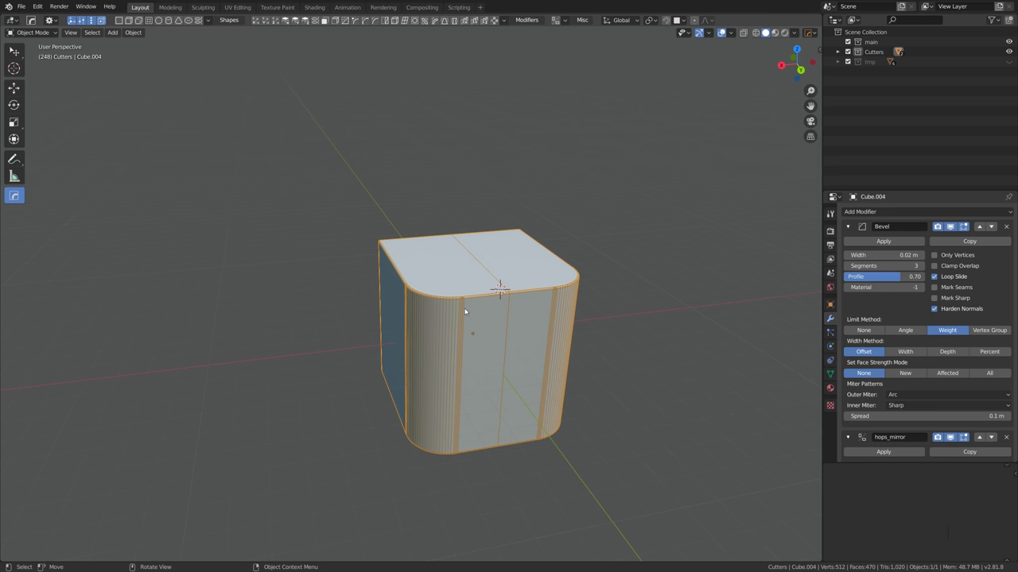
pyautogui.press('q')
pyautogui.click(590, 289)
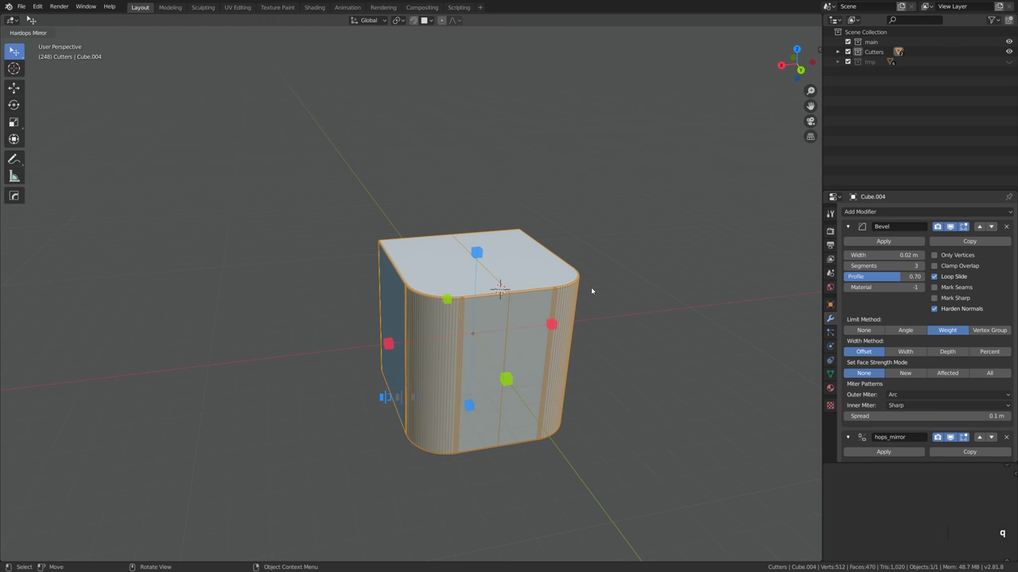
pyautogui.click(506, 379)
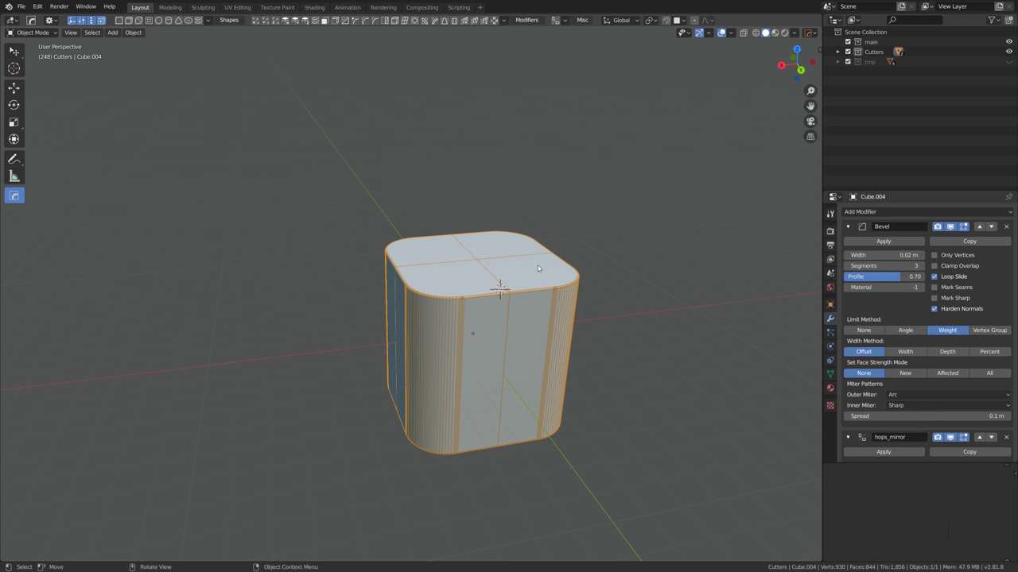
pyautogui.hotkey('alt', 'x')
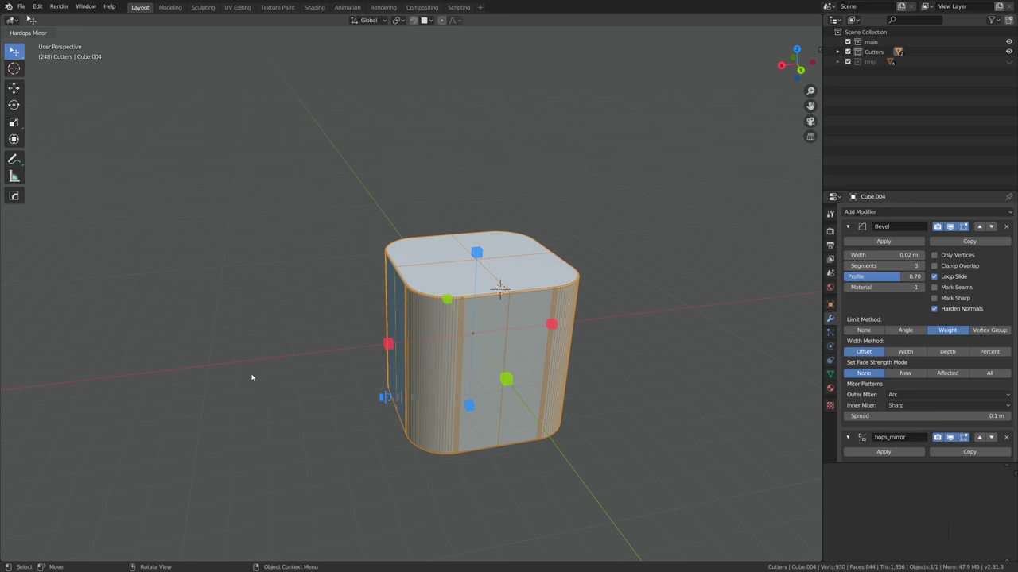
pyautogui.hotkey('alt', 'x')
# Add a cylinder at the cube's front rounded corner and stretch it to about 1.52 times its height along Z
pyautogui.hotkey('shift', 'a')
pyautogui.moveTo(469, 199)
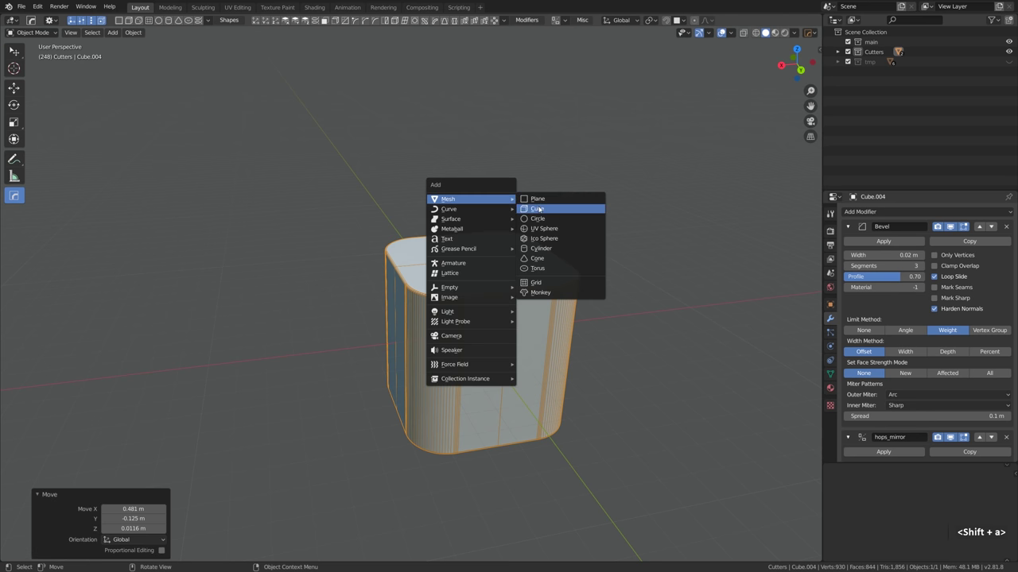
pyautogui.click(540, 250)
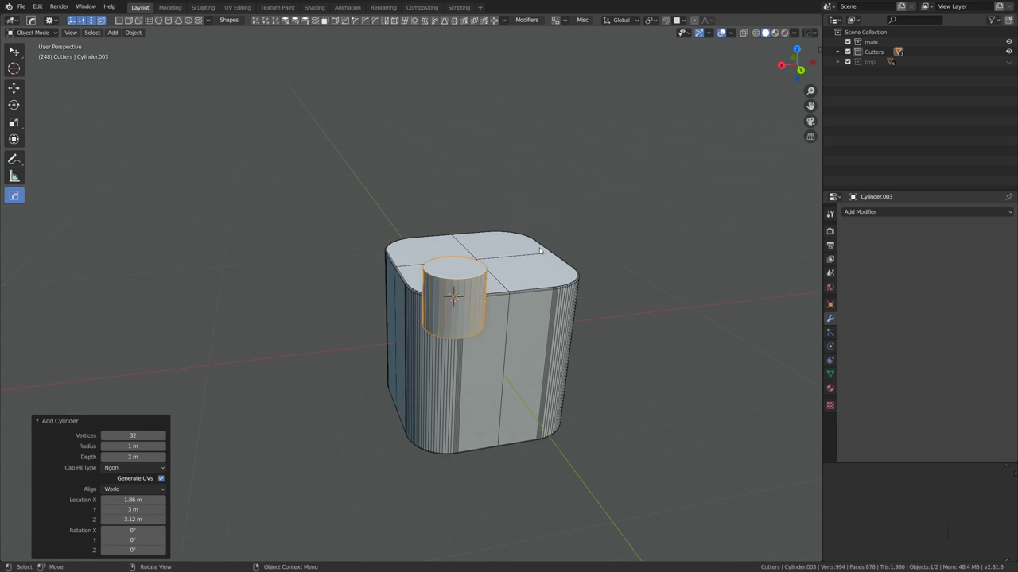
pyautogui.press('s')
pyautogui.press('z')
pyautogui.click(500, 244)
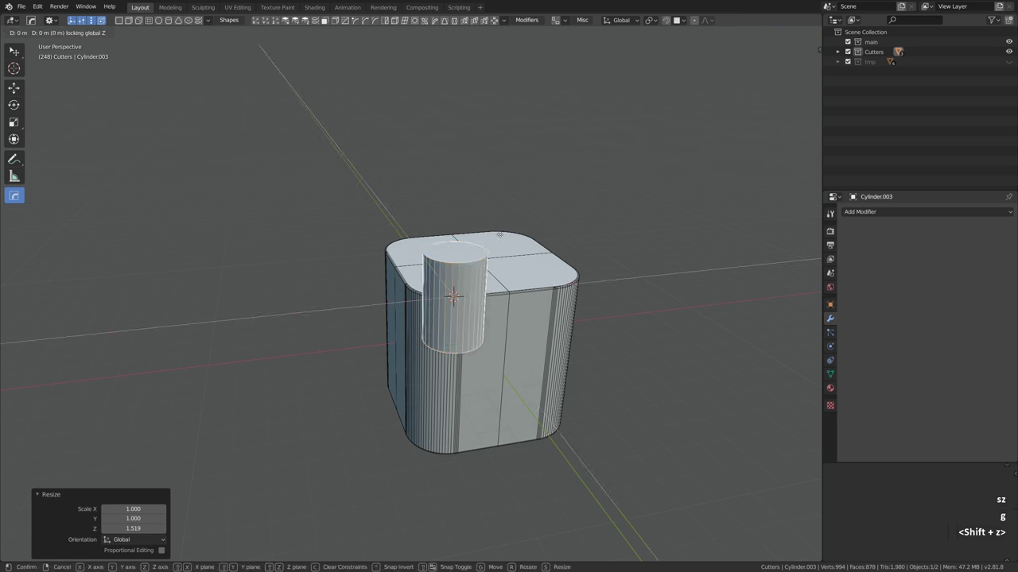
pyautogui.moveTo(500, 244); pyautogui.dragTo(451, 303, button='middle')
# Subtract the cylinder from the mirrored cube with a Hard Ops Difference boolean
pyautogui.keyDown('shift'); pyautogui.click(485, 334); pyautogui.keyUp('shift')
pyautogui.press('q')
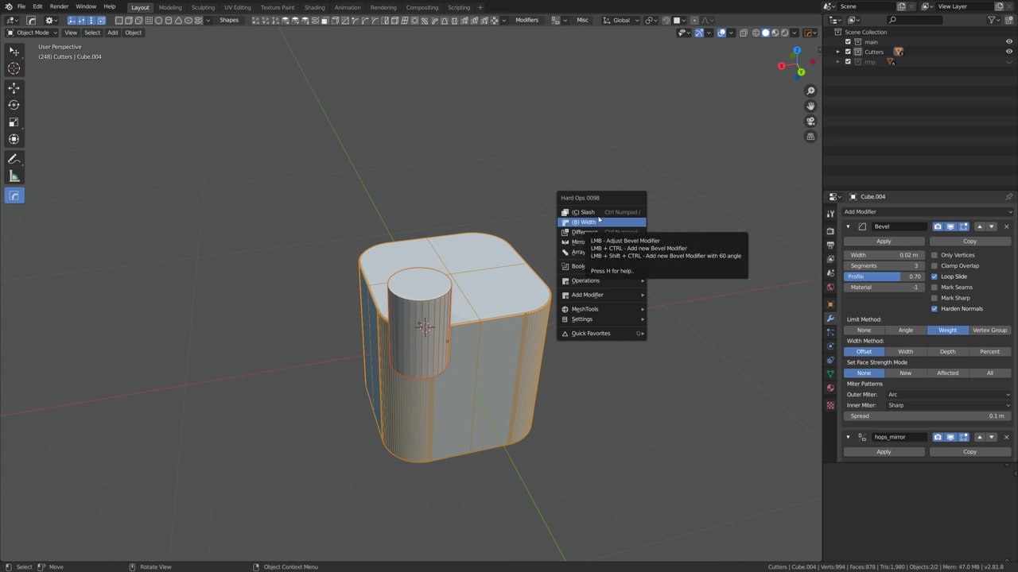
pyautogui.press('ctrl')
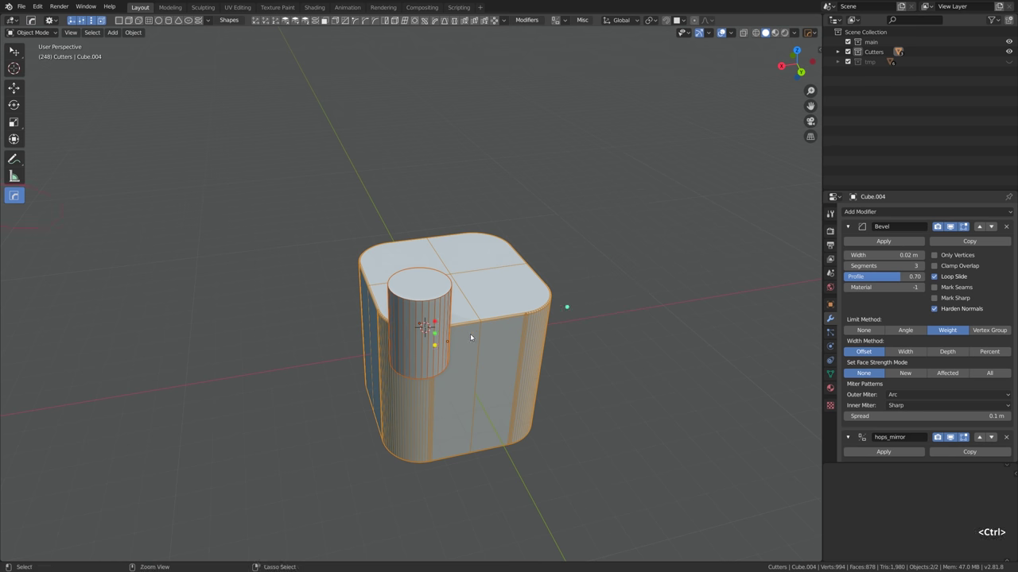
pyautogui.press('ctrl+KP_Subtract')
# Reposition the cylinder cutter over the cube's rounded corner and scale it down to about 0.65
pyautogui.press('g')
pyautogui.press('z')
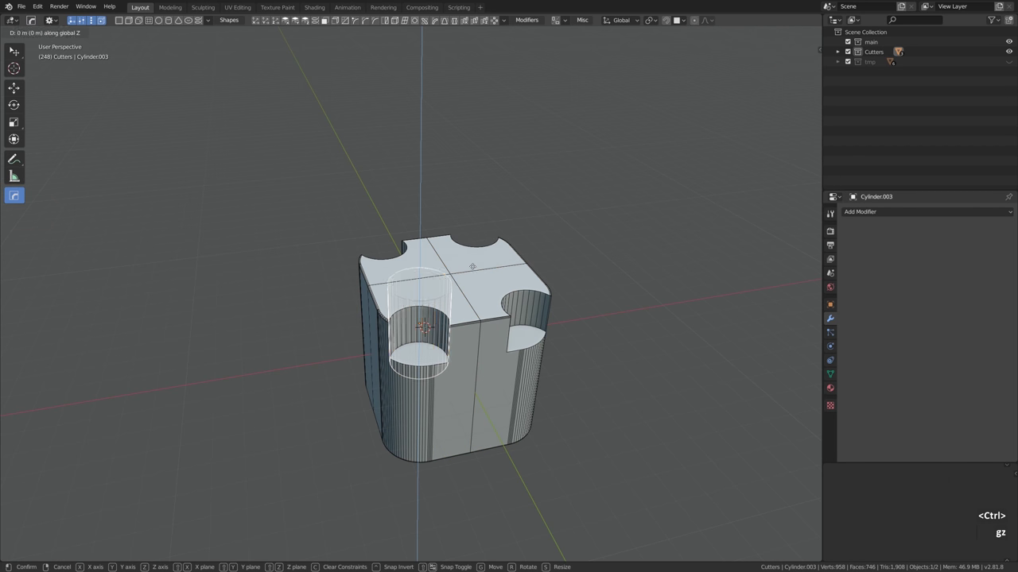
pyautogui.click(466, 281)
pyautogui.press('g')
pyautogui.hotkey('shift', 'z')
pyautogui.click(460, 283)
pyautogui.press('s')
pyautogui.click(453, 284)
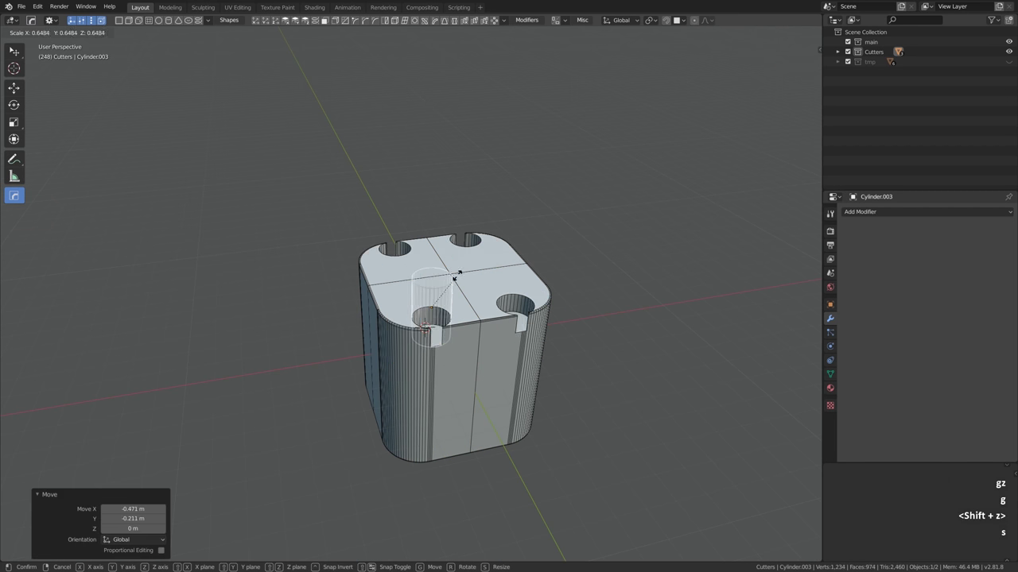
# Shift the small cutter horizontally to the cube's corner edge and adjust its height along Z for a shallow open notch
pyautogui.press('g')
pyautogui.hotkey('shift', 'z')
pyautogui.click(452, 286)
pyautogui.scroll(2, 453, 288)
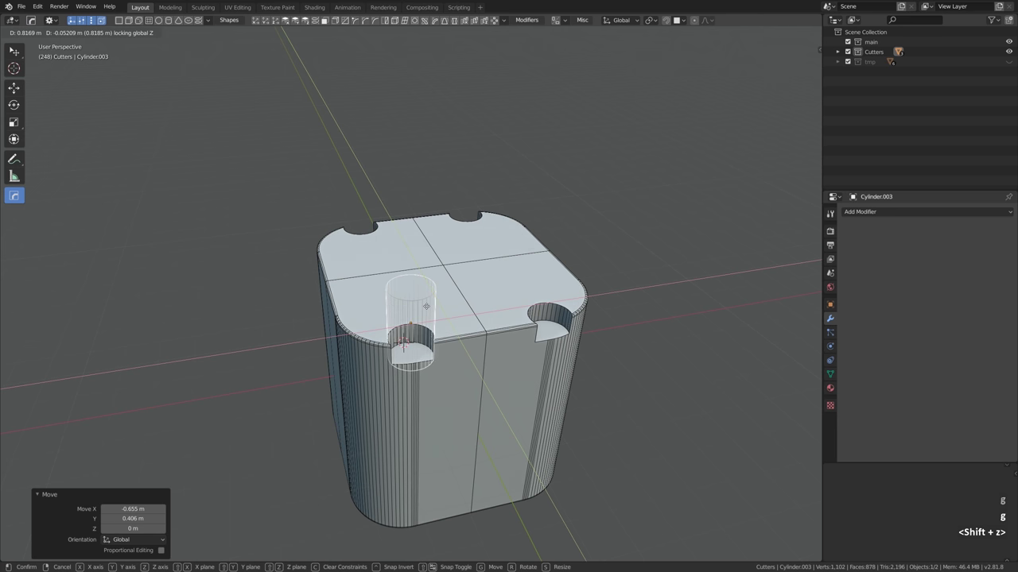
pyautogui.press('g')
pyautogui.press('z')
pyautogui.click(424, 302)
# Run CSharpen on the notched cube to apply its boolean, and widen the bevel to about 0.025 m
pyautogui.click(521, 270)
pyautogui.press('q')
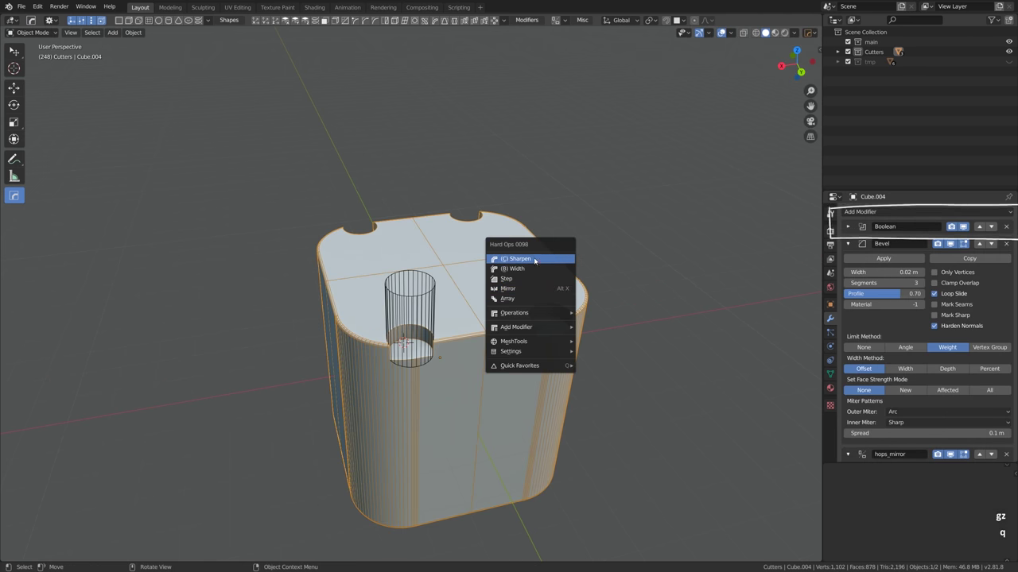
pyautogui.click(534, 261)
pyautogui.scroll(2, 535, 274)
pyautogui.press('q')
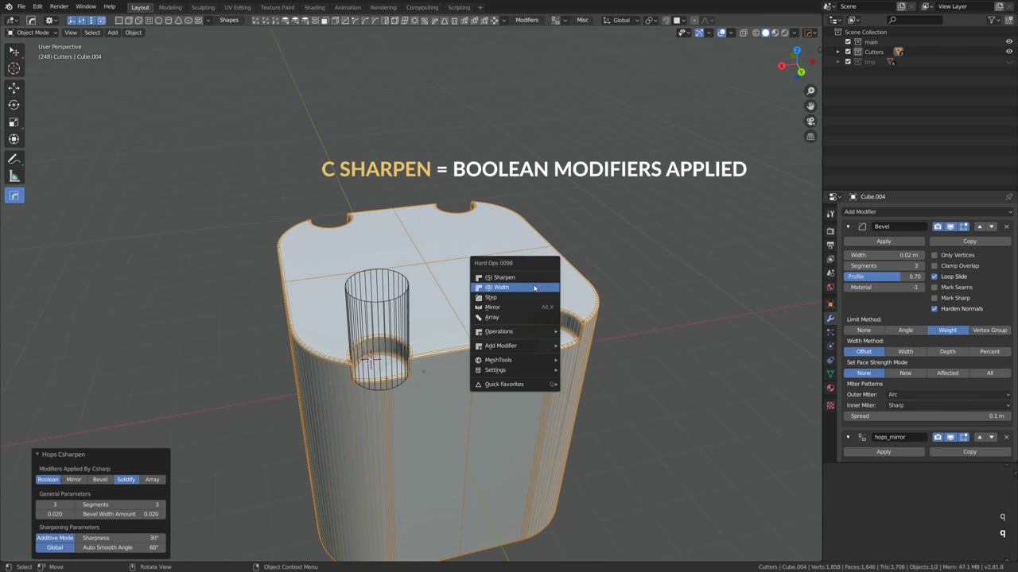
pyautogui.click(534, 287)
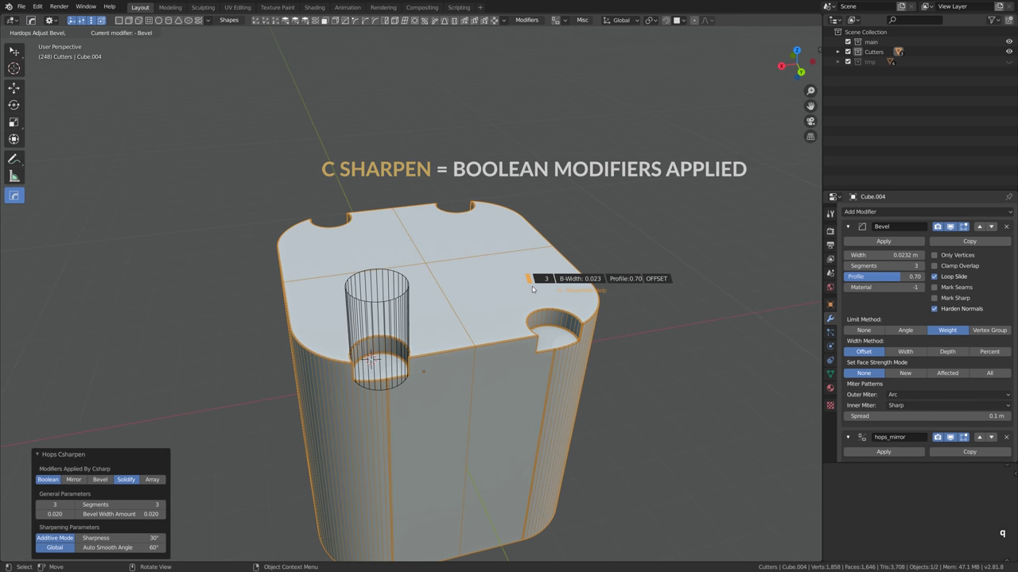
pyautogui.click(531, 287)
# Hide the small cylinder cutter and open the notched cube's mesh in Edit Mode
pyautogui.click(406, 317)
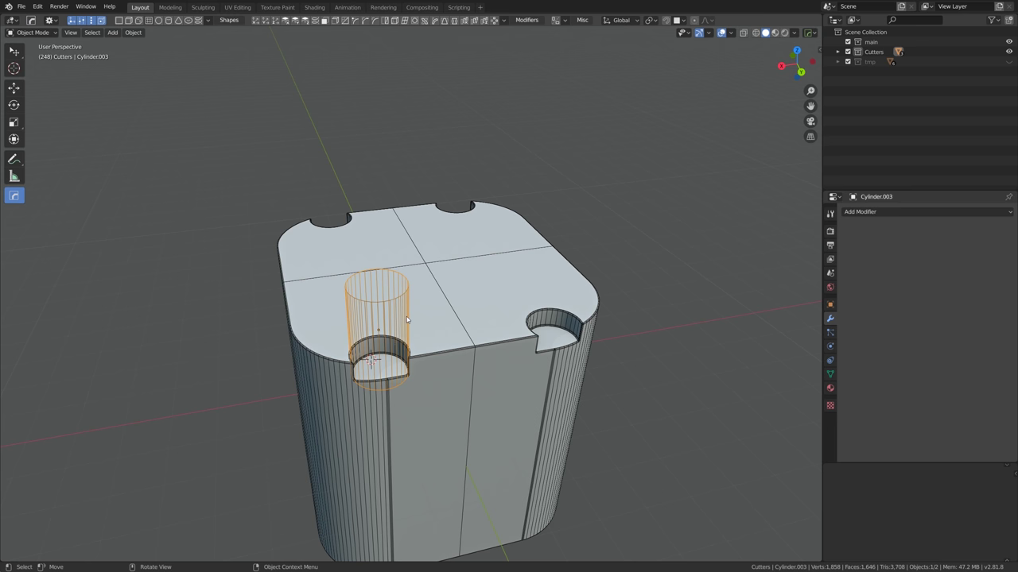
pyautogui.press('h')
pyautogui.click(406, 317)
pyautogui.press('Tab')
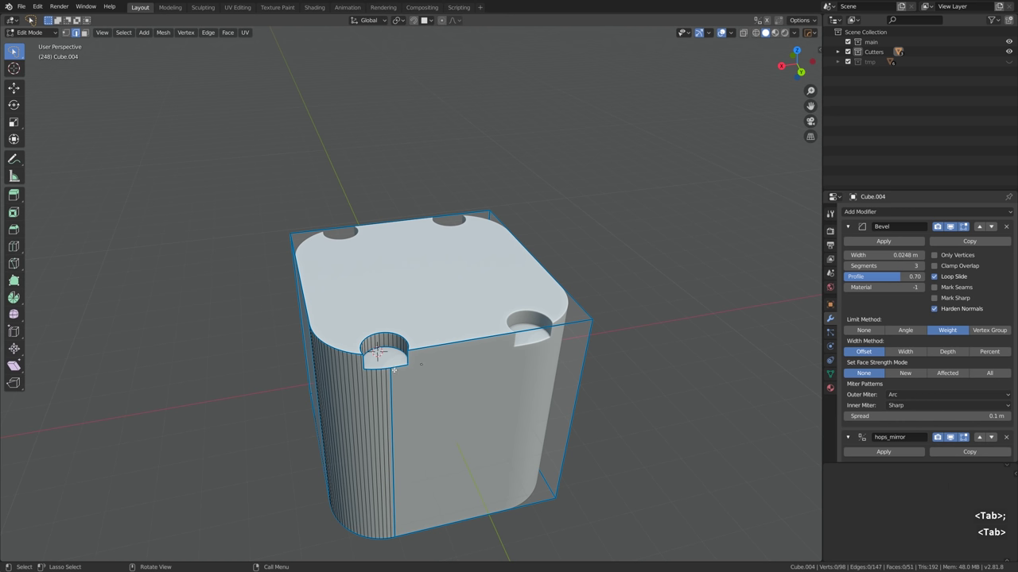
pyautogui.moveTo(353, 350)
pyautogui.mouseDown(button='middle')
pyautogui.moveTo(316, 357)
pyautogui.moveTo(368, 358)
pyautogui.mouseUp(button='middle')
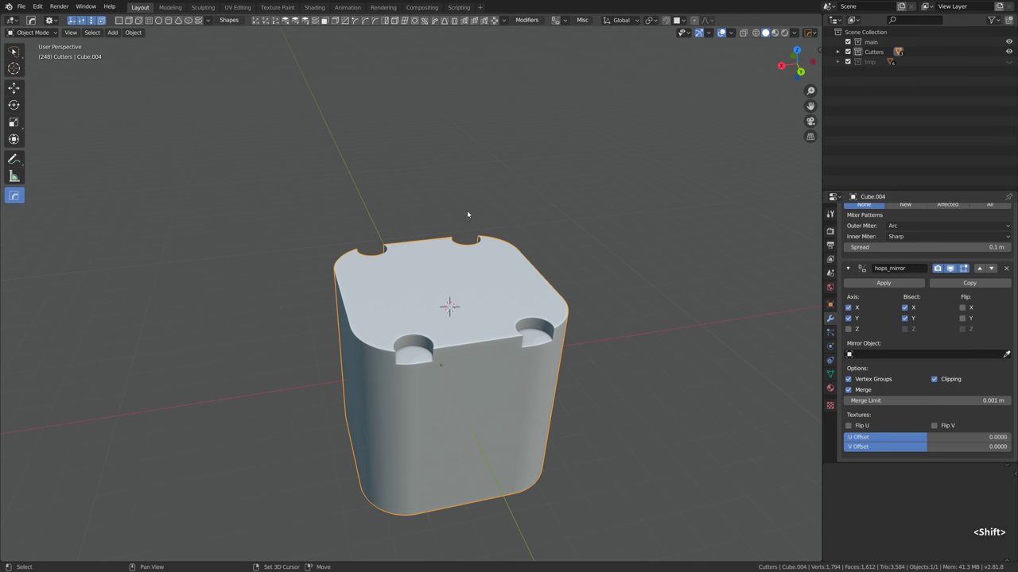
# Enlarge a new cylinder centred over the cube's top face and raise it along Z so only its base overlaps the cube
pyautogui.hotkey('shift', 'z')
pyautogui.press('s')
pyautogui.press('Return')
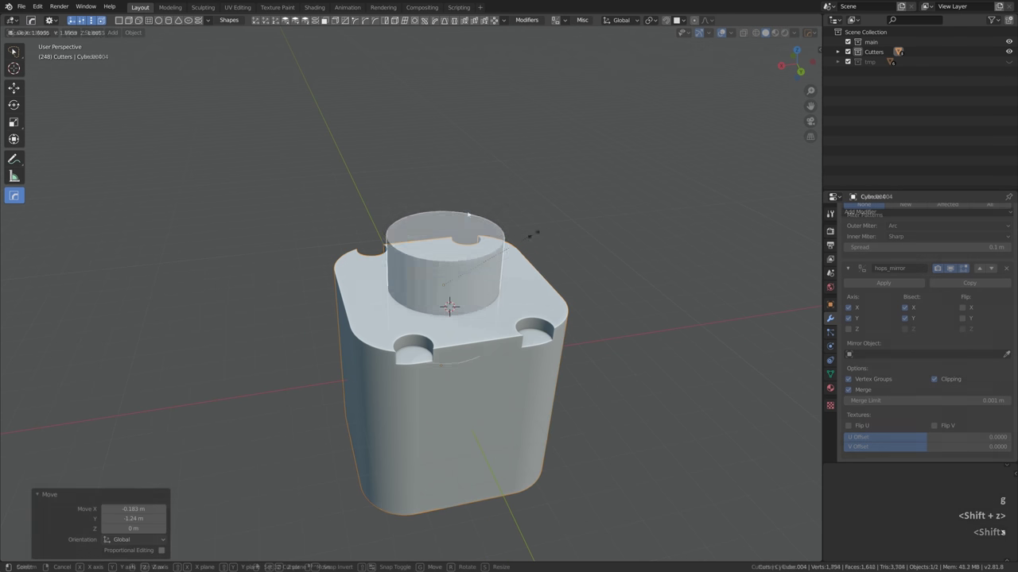
pyautogui.press('g')
pyautogui.press('z')
pyautogui.click(519, 179)
# Slash the cube with the large cylinder using CSlash, and raise the cutter slightly along Z
pyautogui.keyDown('shift'); pyautogui.click(522, 280); pyautogui.keyUp('shift')
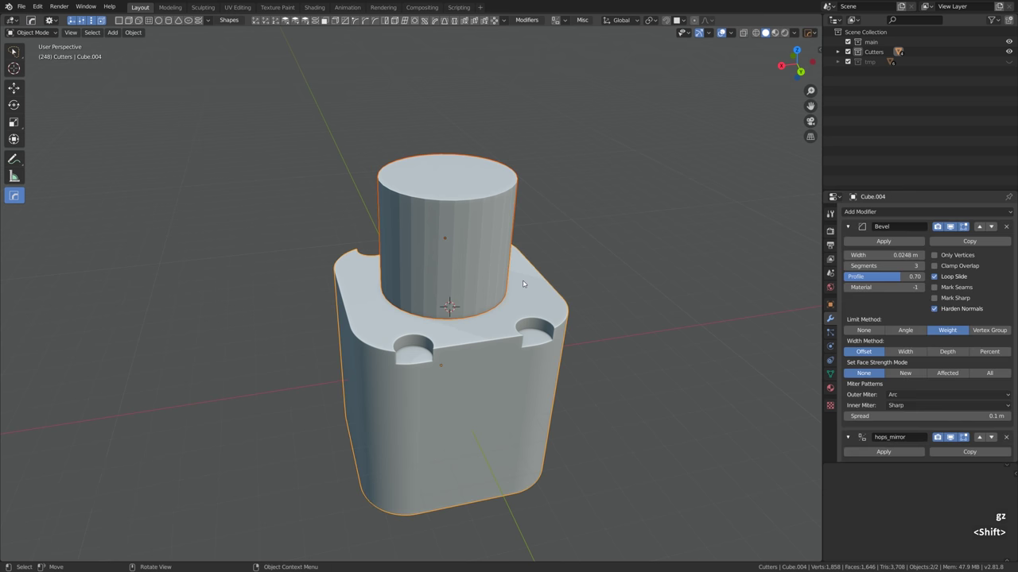
pyautogui.hotkey('shift', 'q')
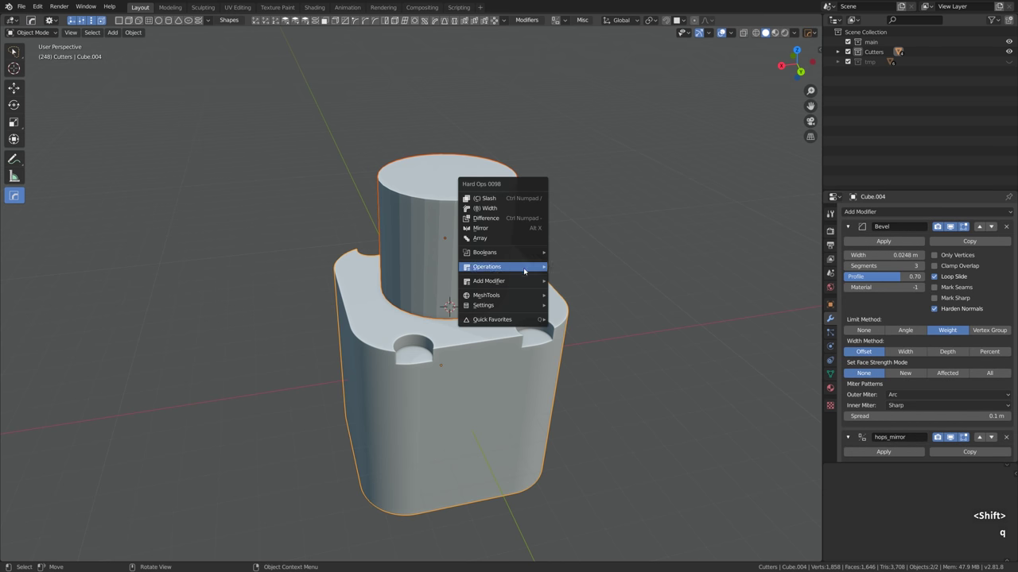
pyautogui.click(504, 200)
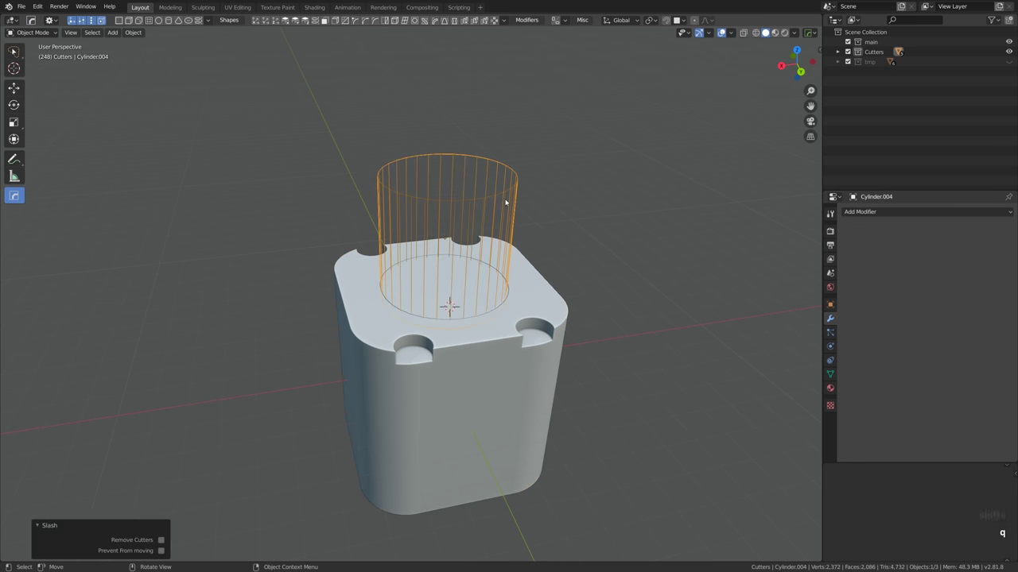
pyautogui.press('g')
pyautogui.press('z')
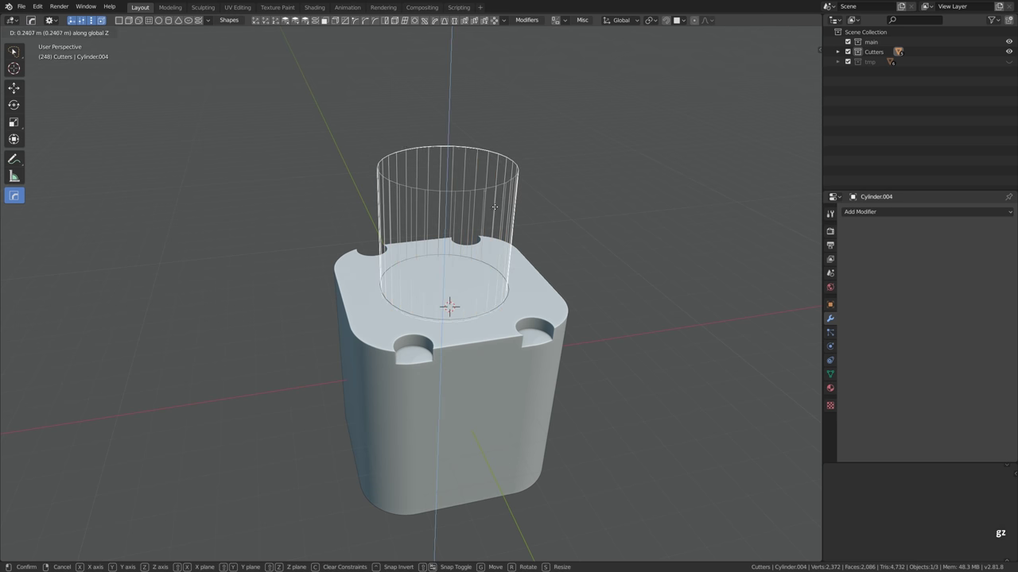
pyautogui.click(495, 208)
# Run CSharpen on both the cube and its slashed disc insert to apply their booleans
pyautogui.click(550, 302)
pyautogui.press('q')
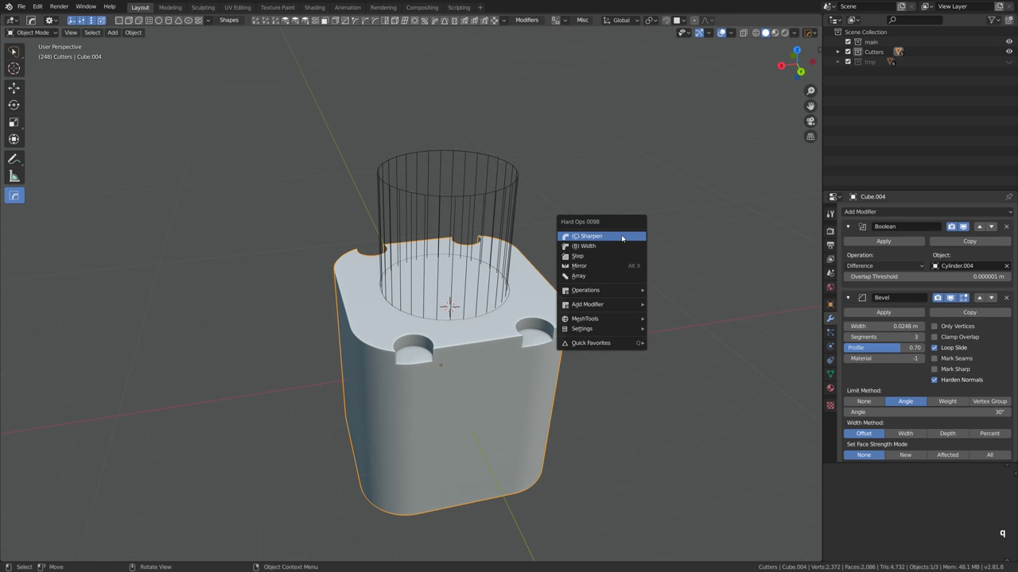
pyautogui.click(621, 235)
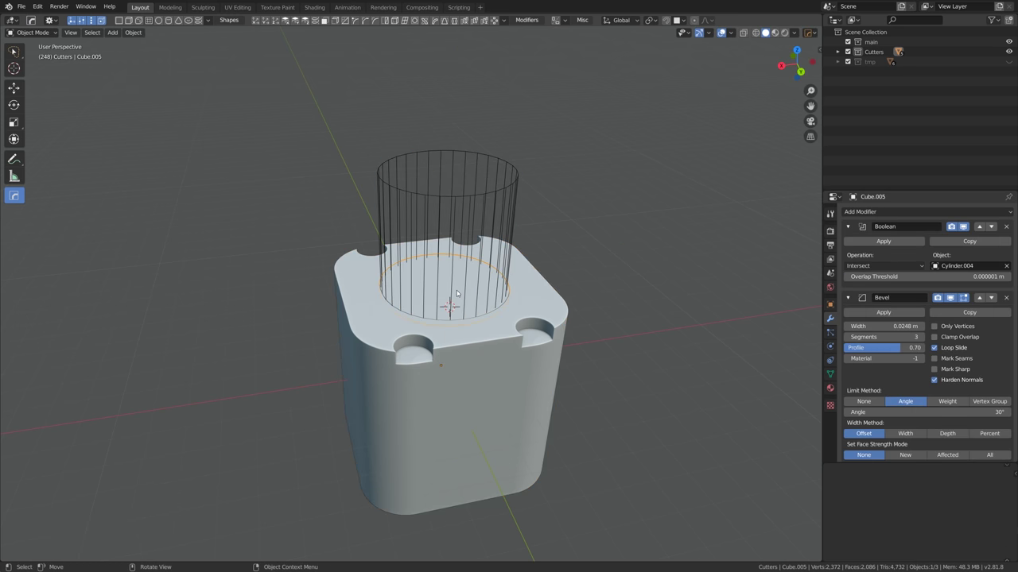
pyautogui.press('q')
pyautogui.click(581, 201)
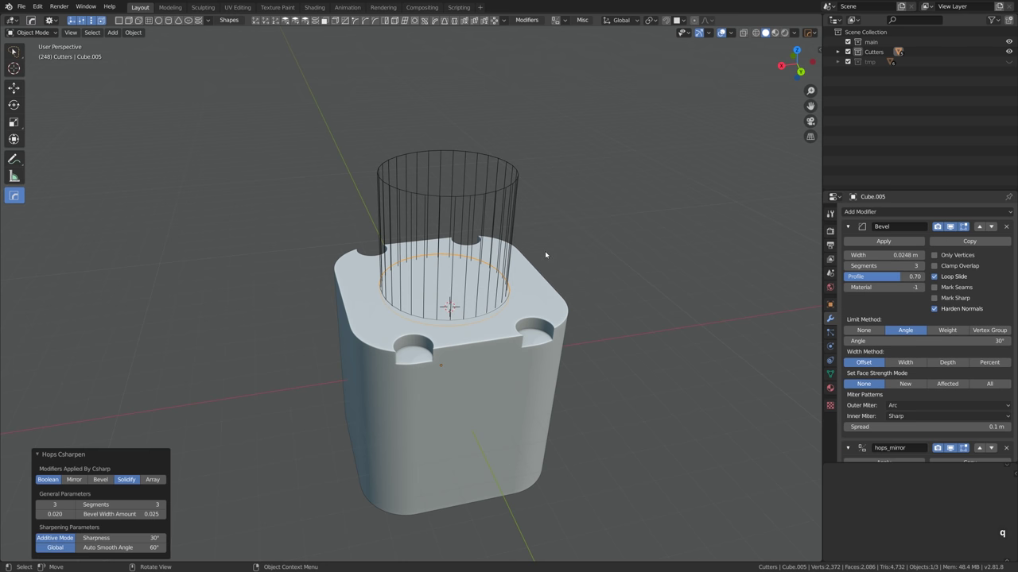
# Scale the large cylinder cutter down to about 0.87 and lower it slightly along Z
pyautogui.click(513, 222)
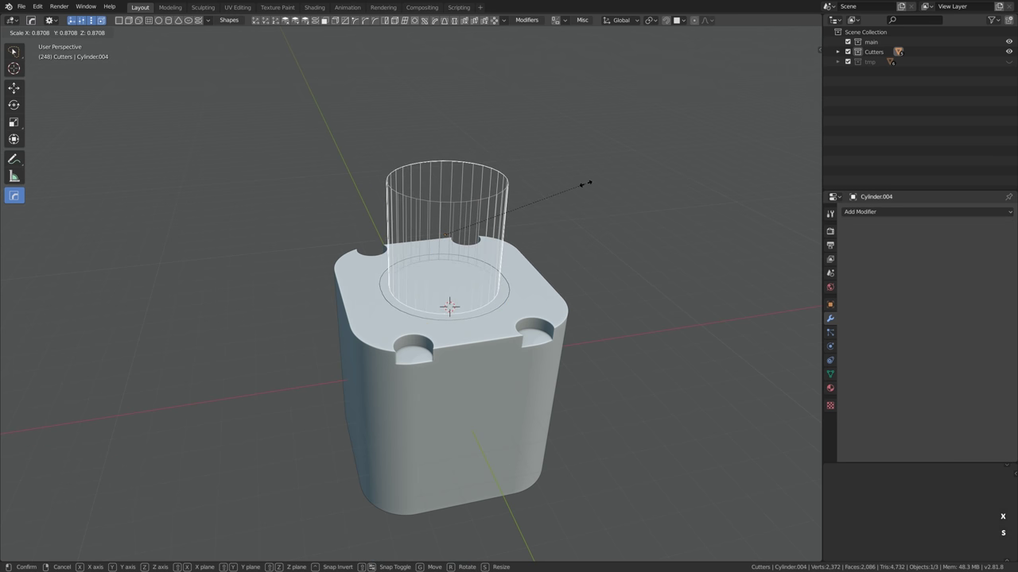
pyautogui.press('s')
pyautogui.click(574, 195)
pyautogui.press('g')
pyautogui.press('z')
pyautogui.click(588, 239)
# Subtract the reduced cylinder from the disc insert and run CSharpen on the recessed insert
pyautogui.keyDown('shift'); pyautogui.click(560, 263); pyautogui.keyUp('shift')
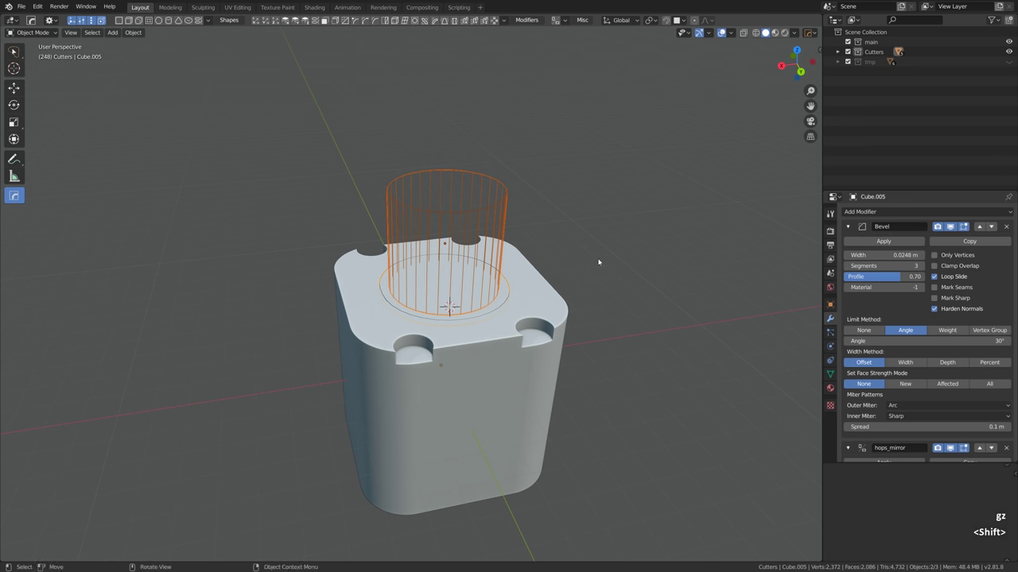
pyautogui.hotkey('ctrl', '-')
pyautogui.press('q')
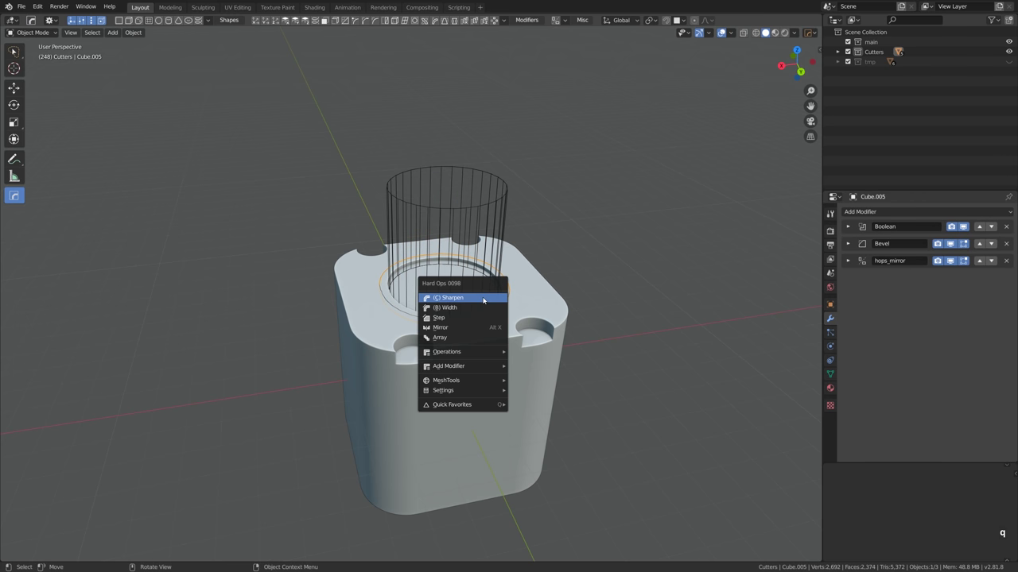
pyautogui.click(448, 297)
pyautogui.press('h')
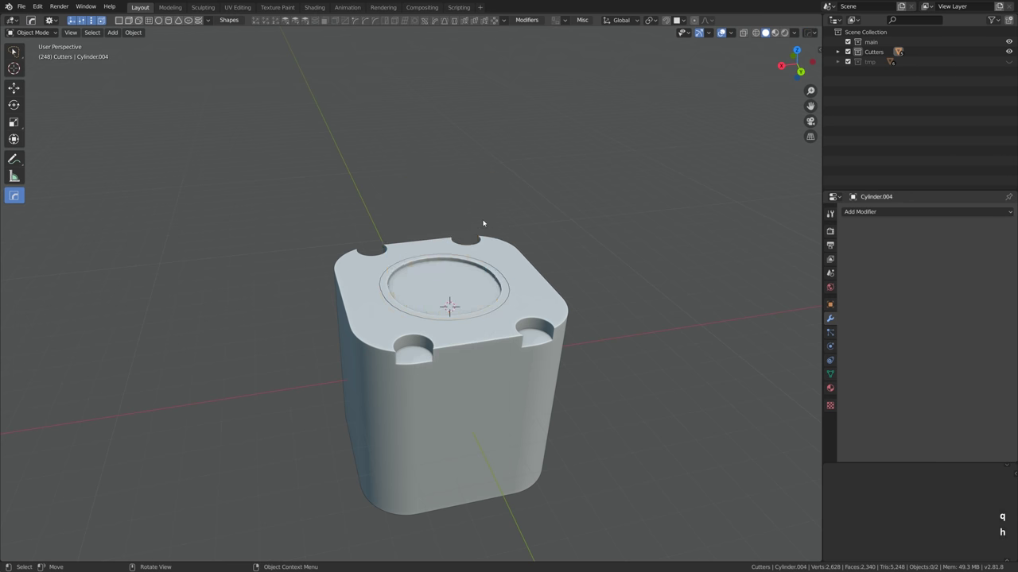
# Move the disc insert to the main collection and hide the Cutters collection
pyautogui.scroll(-3, 465, 275)
pyautogui.scroll(3, 463, 274)
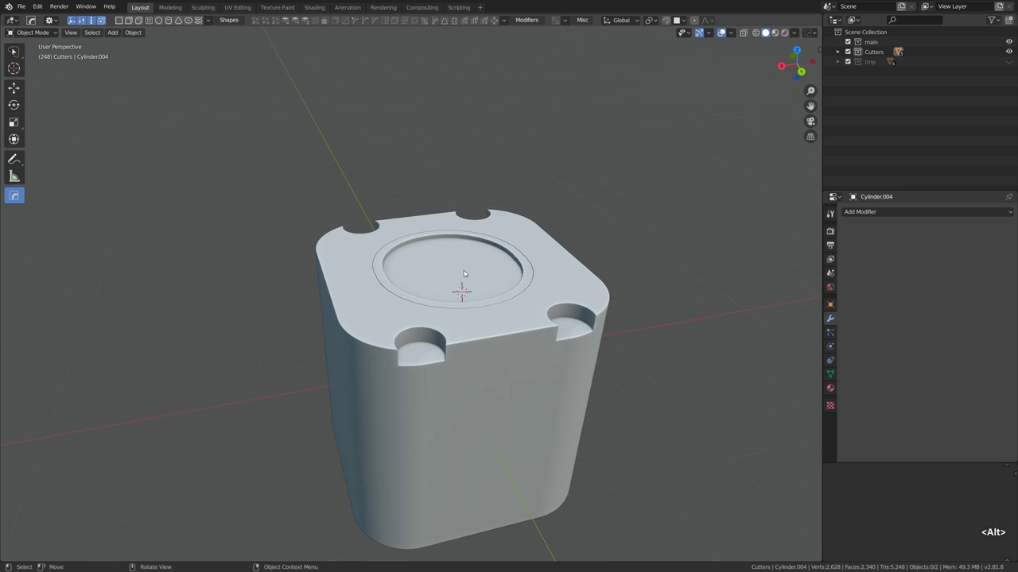
pyautogui.hotkey('shift', '2')
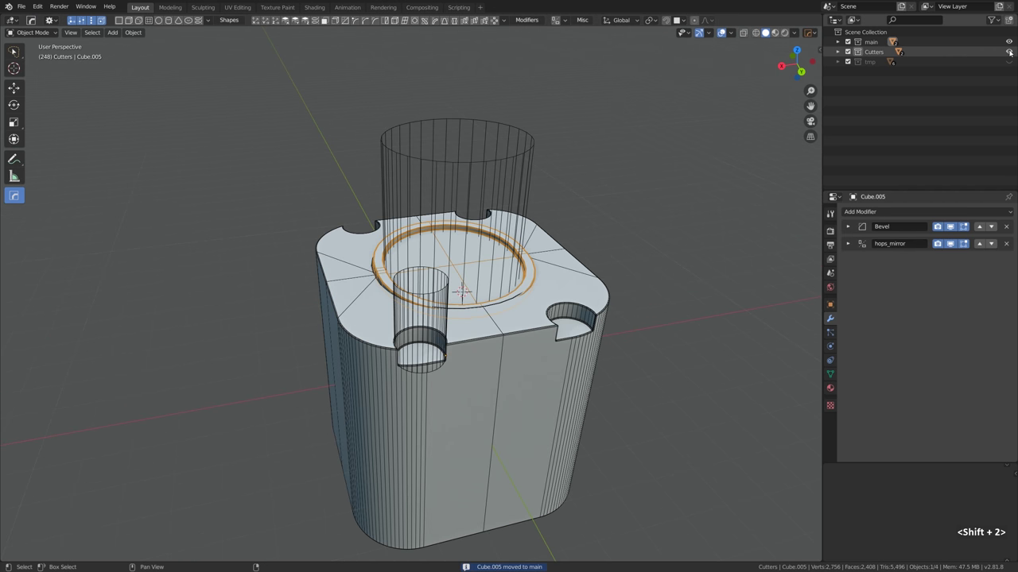
pyautogui.click(1009, 52)
pyautogui.click(1009, 52)
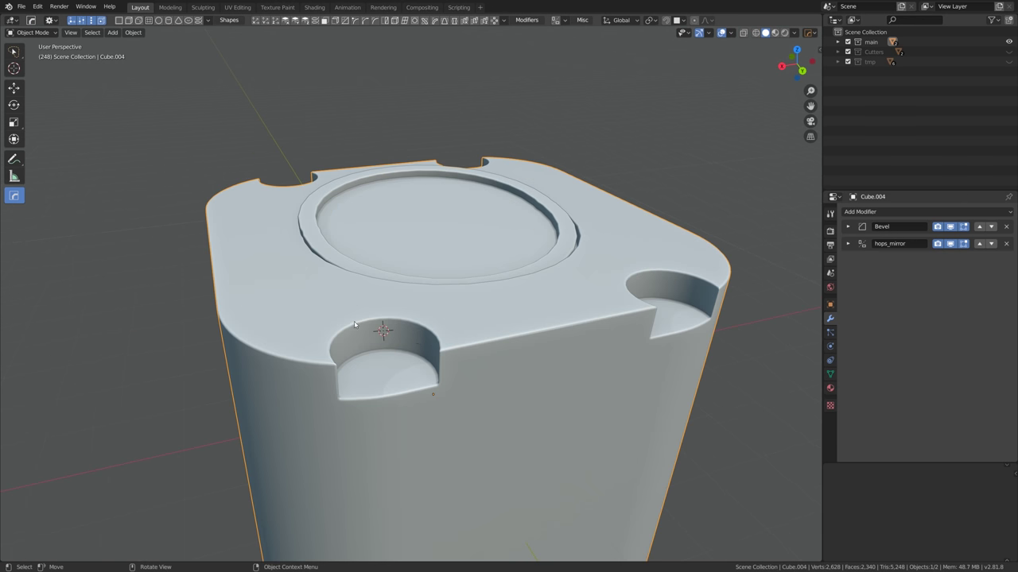
# Try the Step operator on the notched cube with a 0.02 m bevel width and 6 segments
pyautogui.scroll(3, 382, 303)
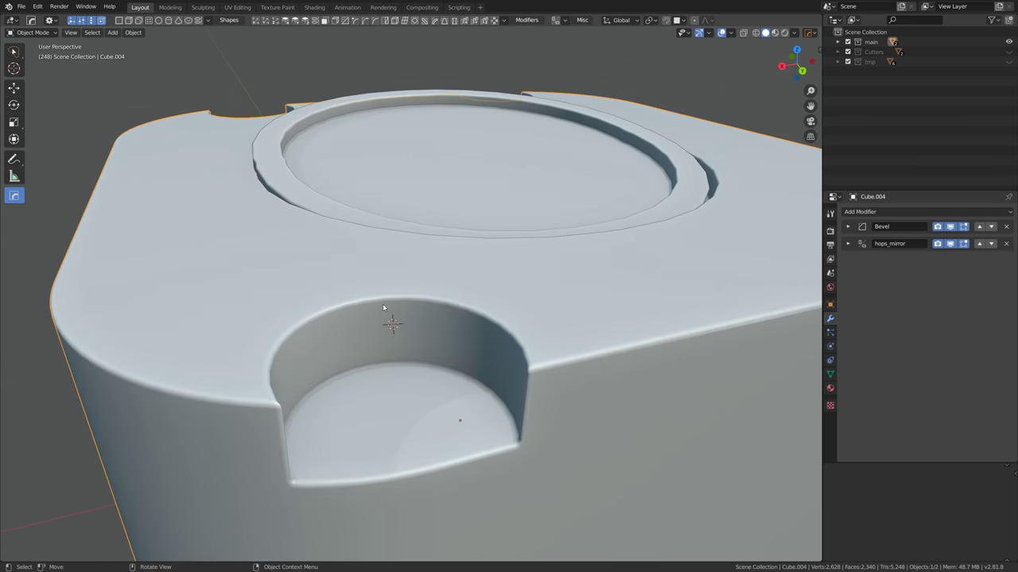
pyautogui.scroll(-4, 442, 337)
pyautogui.hotkey('alt', 'q')
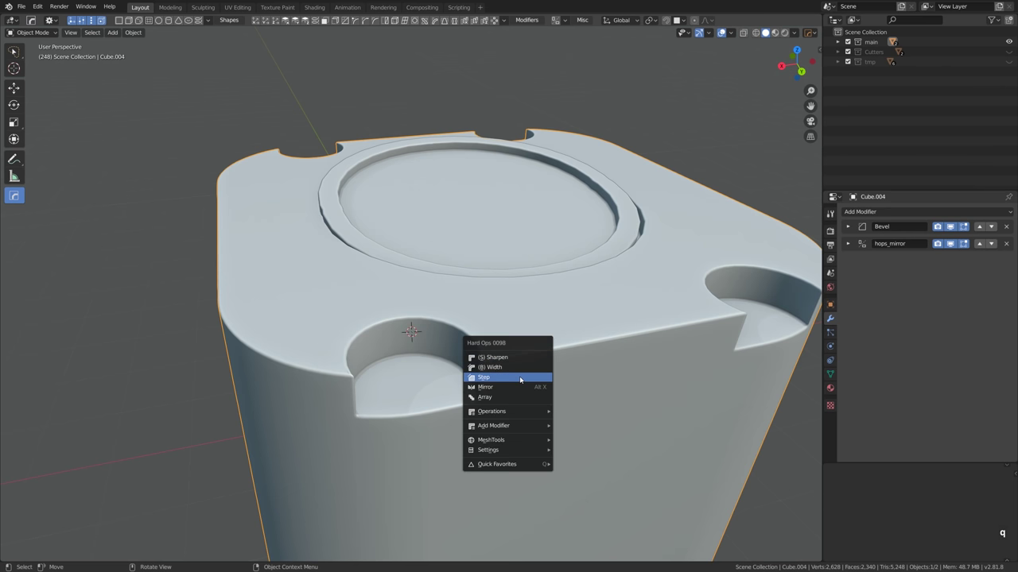
pyautogui.click(521, 380)
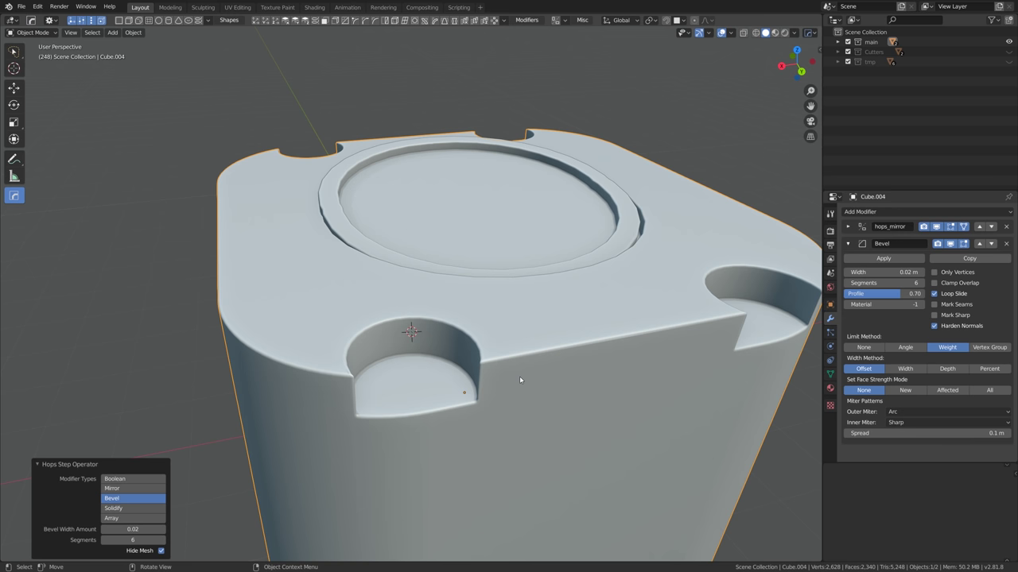
pyautogui.hotkey('ctrl', 'z')
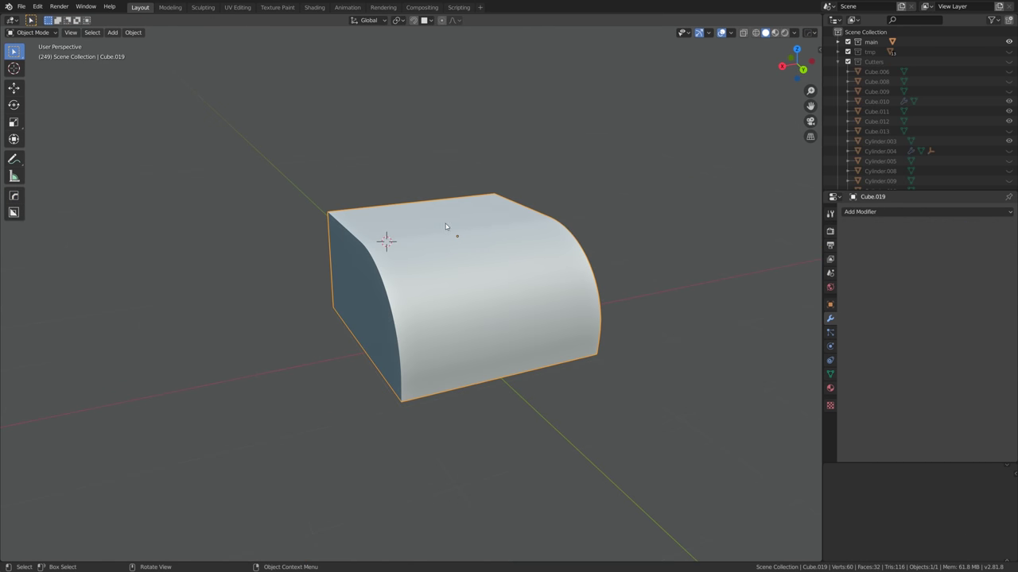
# Run CSharpen on the rounded block with a 3-segment, 0.02 m bevel and 60° sharpness
pyautogui.click(808, 33)
pyautogui.press('q')
pyautogui.click(425, 223)
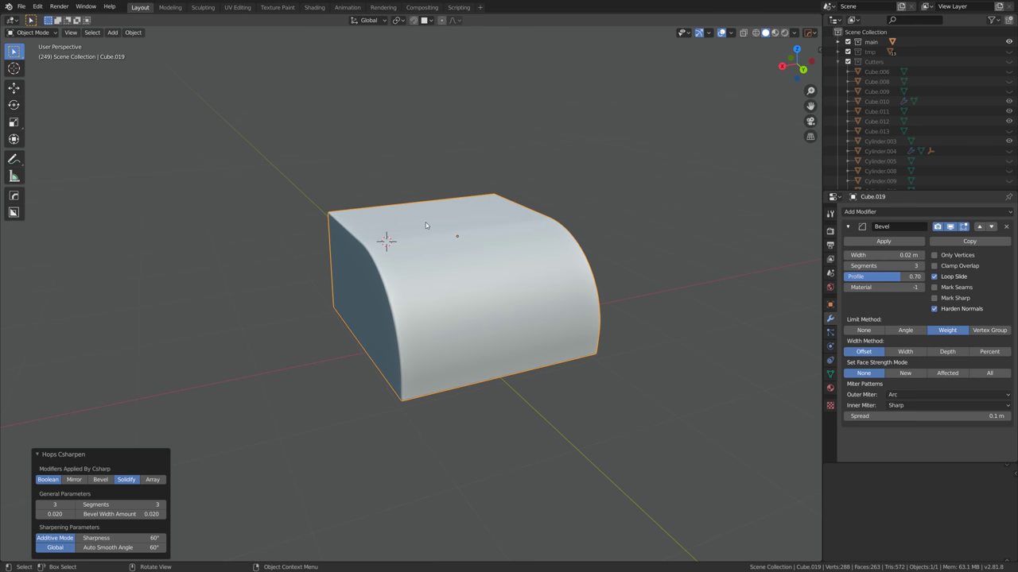
pyautogui.scroll(2, 424, 227)
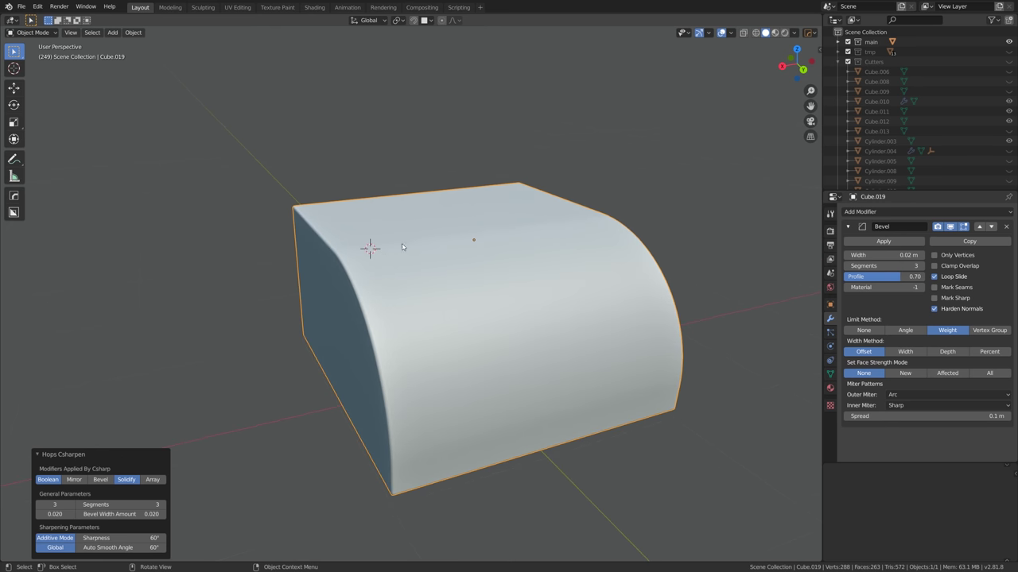
# Set the rounded block's bevel width to about 0.079 m with the Hard Ops bevel width tool
pyautogui.press('q')
pyautogui.click(454, 269)
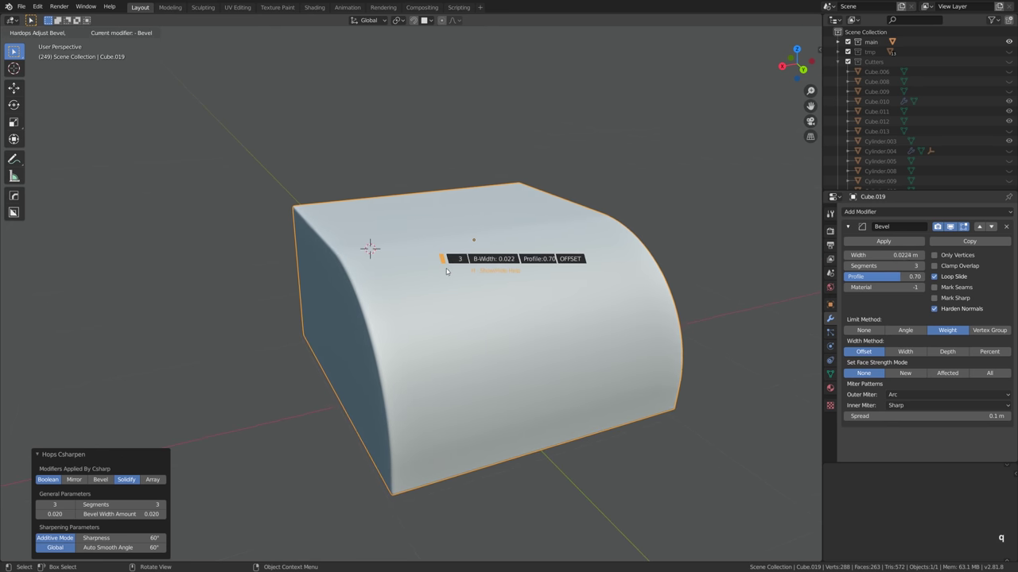
pyautogui.click(404, 285)
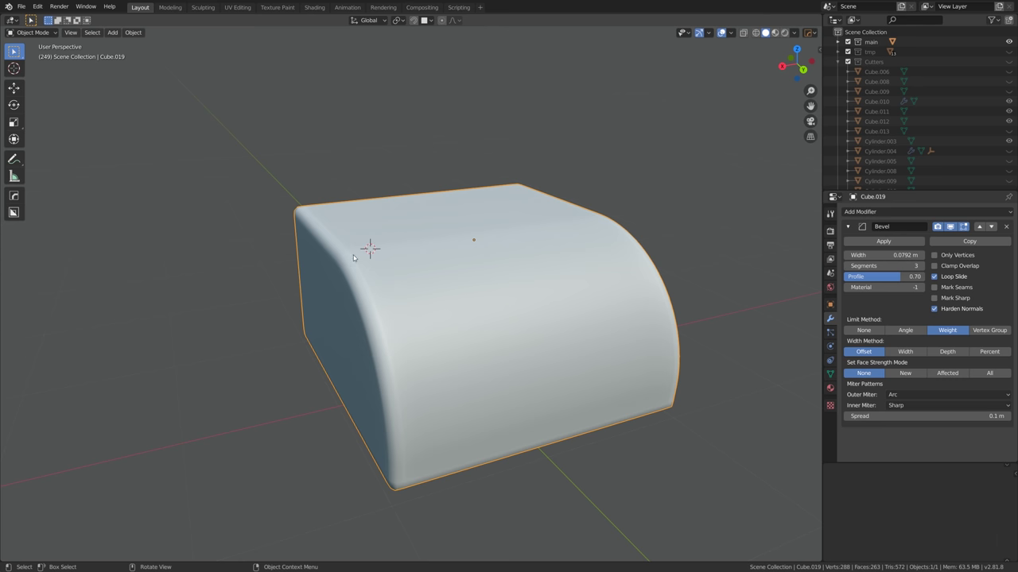
# Add a cylinder at the block's front corner edge and scale it to about 0.25
pyautogui.hotkey('shift', 'a')
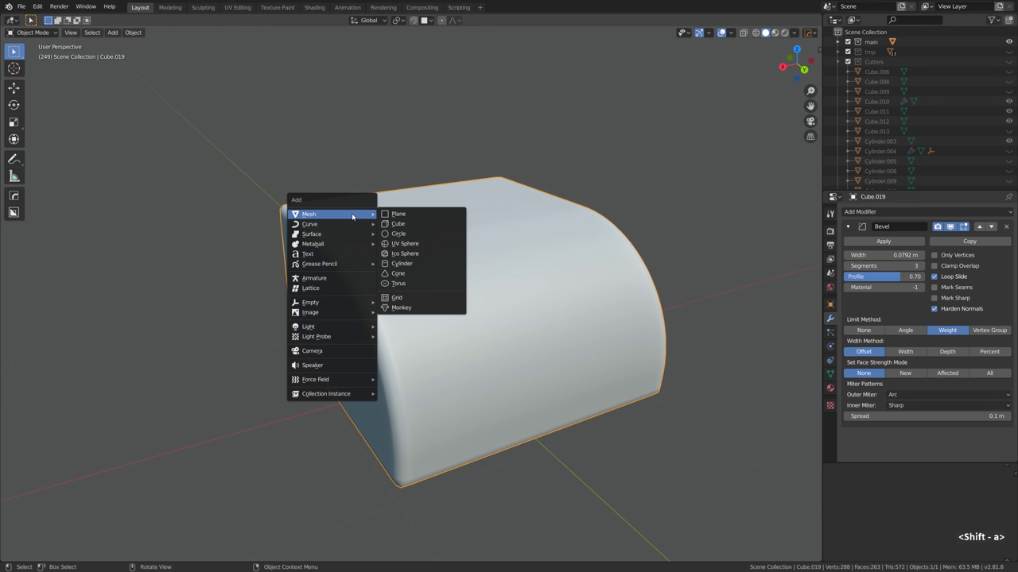
pyautogui.click(401, 263)
pyautogui.press('s')
pyautogui.click(412, 257)
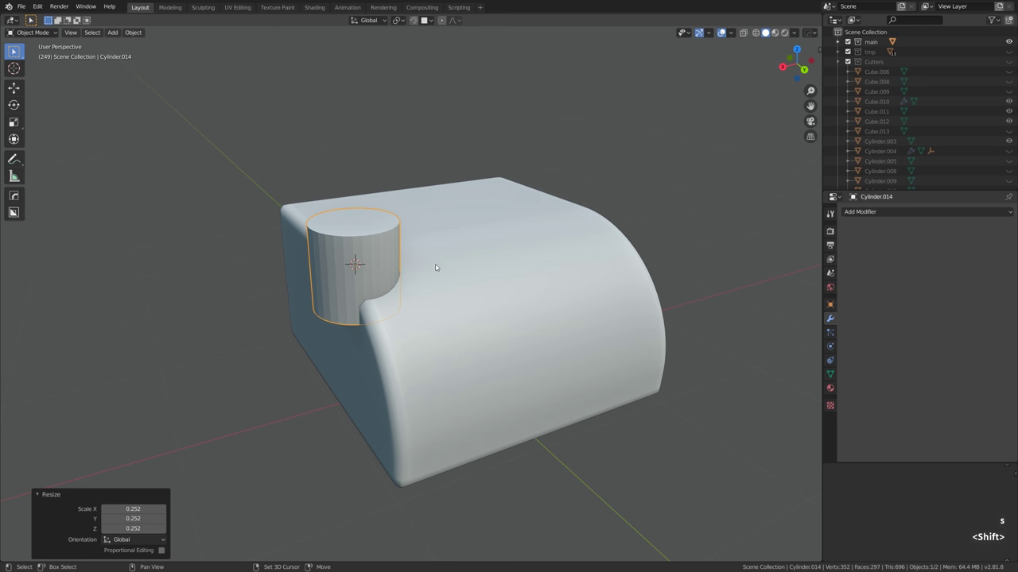
# Try subtracting the cylinder from the rounded block, running CSharpen and adjusting the bevel width
pyautogui.keyDown('shift'); pyautogui.click(440, 271); pyautogui.keyUp('shift')
pyautogui.hotkey('ctrl', 'shift', 'b')
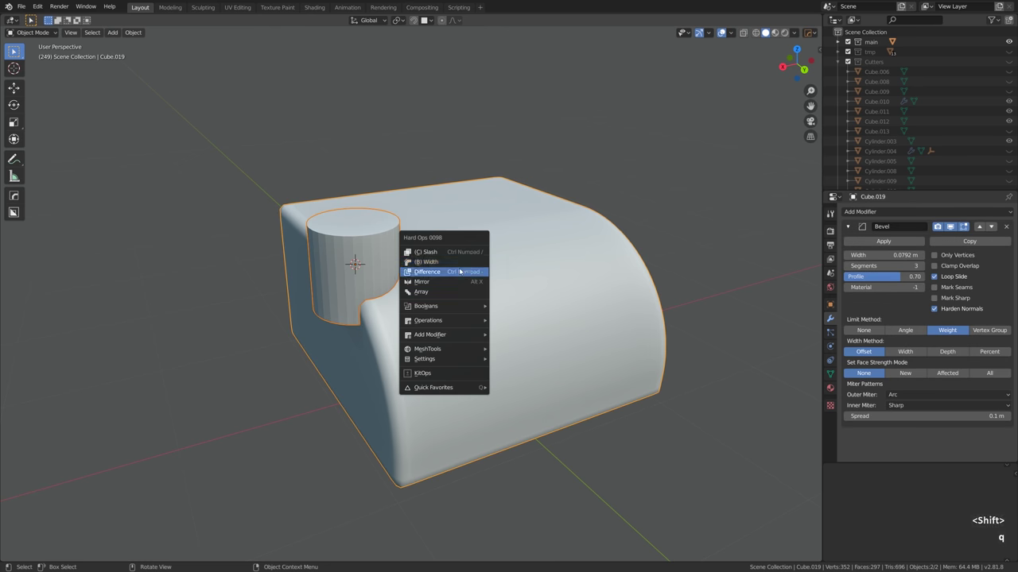
pyautogui.click(457, 271)
pyautogui.press('q')
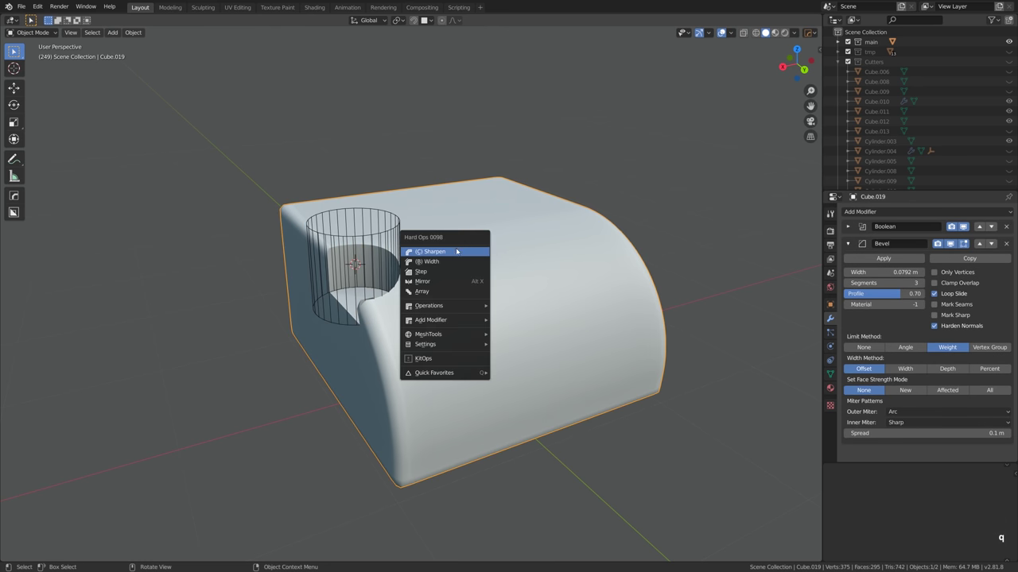
pyautogui.click(455, 252)
pyautogui.press('q')
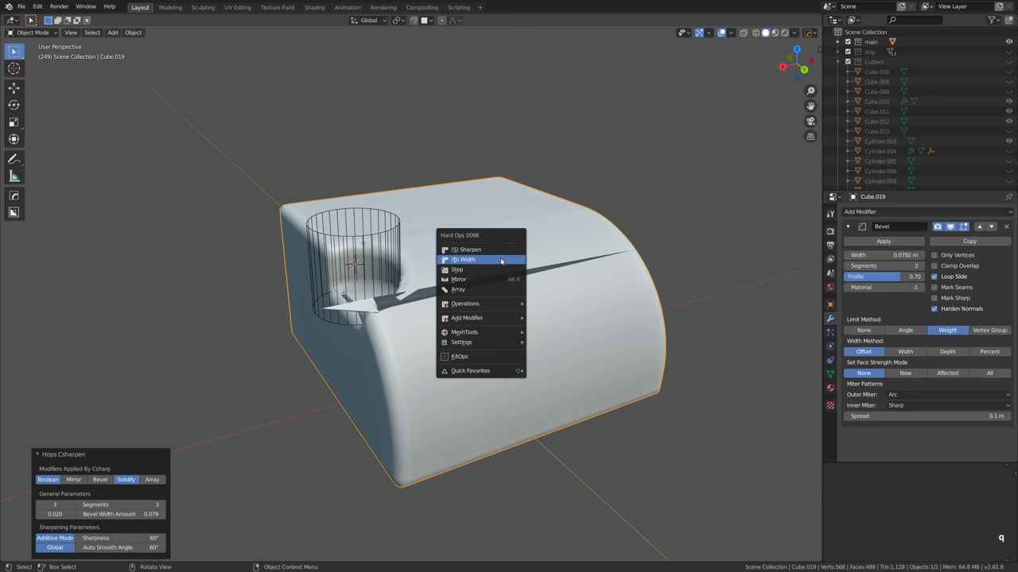
pyautogui.click(501, 261)
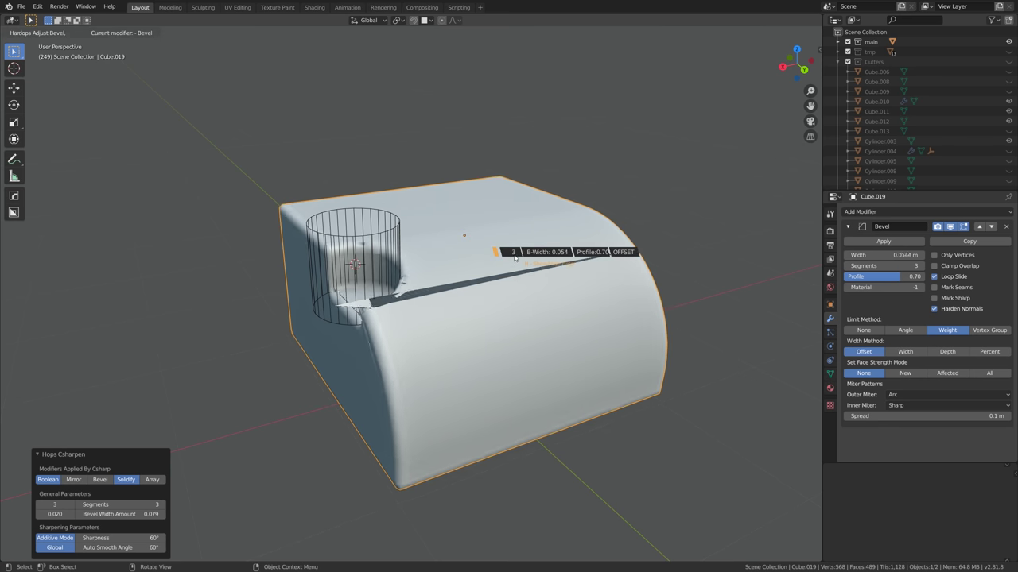
pyautogui.click(513, 260)
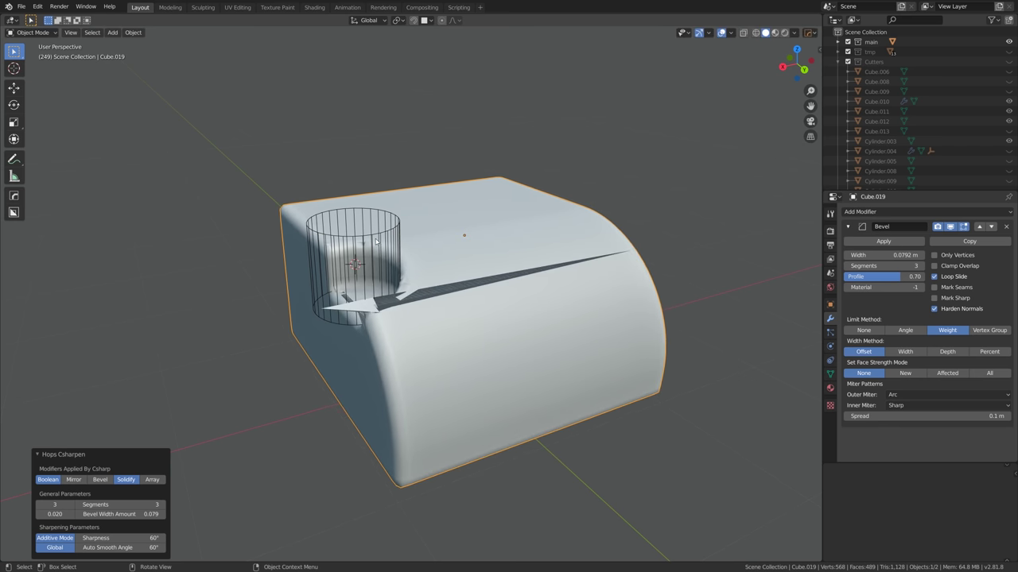
# Undo the CSharpen and the cylinder's Boolean cut on the rounded block
pyautogui.hotkey('ctrl', 'z')
pyautogui.hotkey('ctrl', 'z')
pyautogui.hotkey('ctrl', 'z')
pyautogui.hotkey('ctrl', 'z')
pyautogui.hotkey('ctrl', 'z')
pyautogui.hotkey('ctrl', 'z')
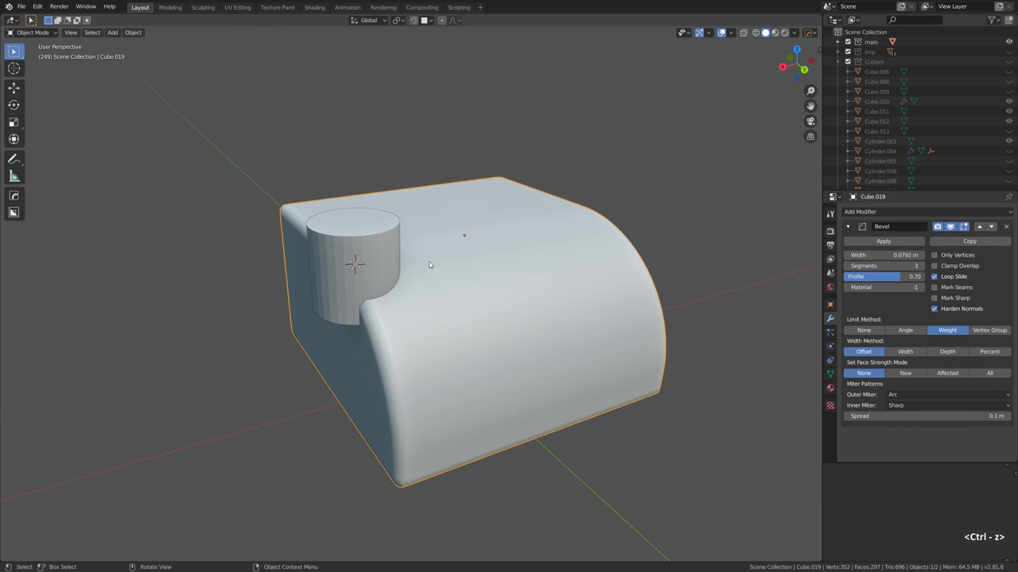
# Raise the cylinder along Z until it is clear above the block
pyautogui.click(374, 262)
pyautogui.press('g')
pyautogui.press('z')
pyautogui.click(383, 115)
# Run the Step operator on the block with 6 segments and set the new bevel's width to 0.034 m
pyautogui.click(414, 255)
pyautogui.press('q')
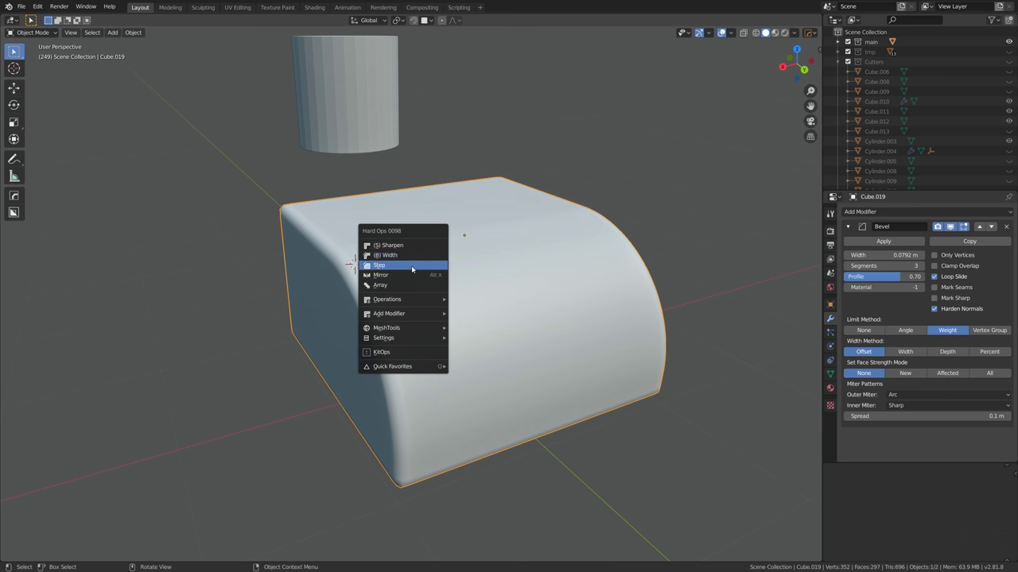
pyautogui.click(411, 267)
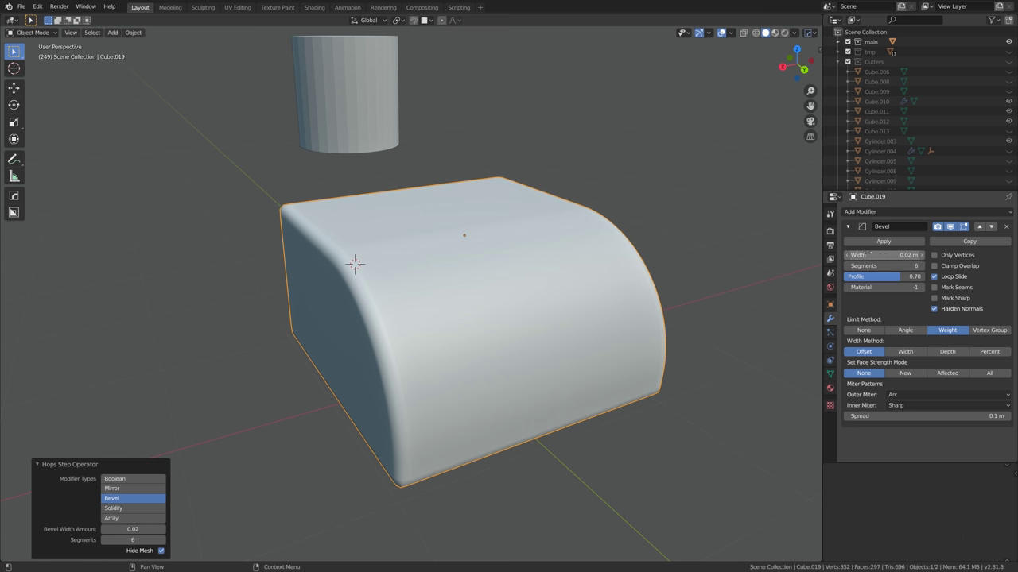
pyautogui.press('shift')
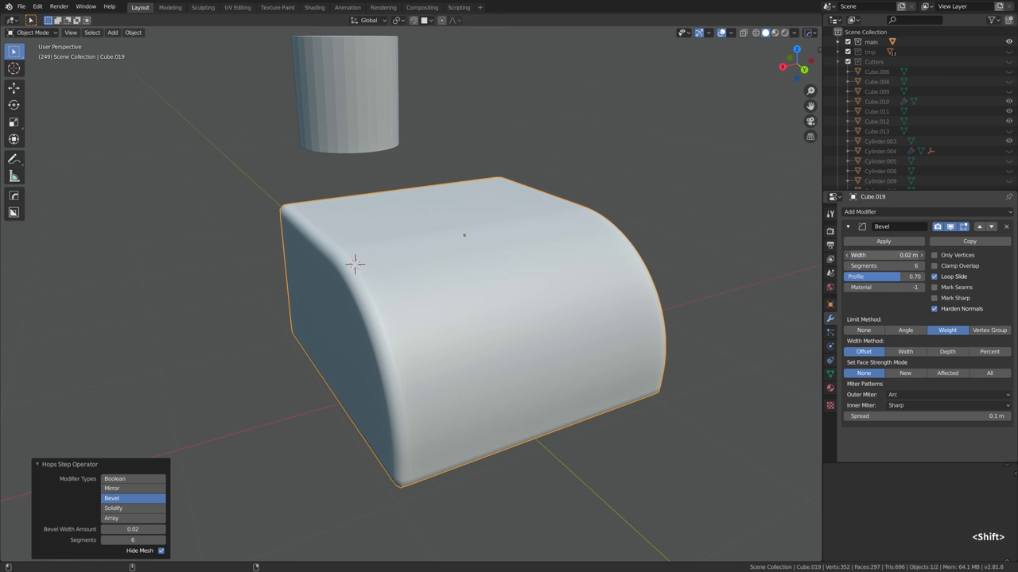
pyautogui.keyDown('shift'); pyautogui.moveTo(886, 254); pyautogui.dragTo(886, 254); pyautogui.keyUp('shift')
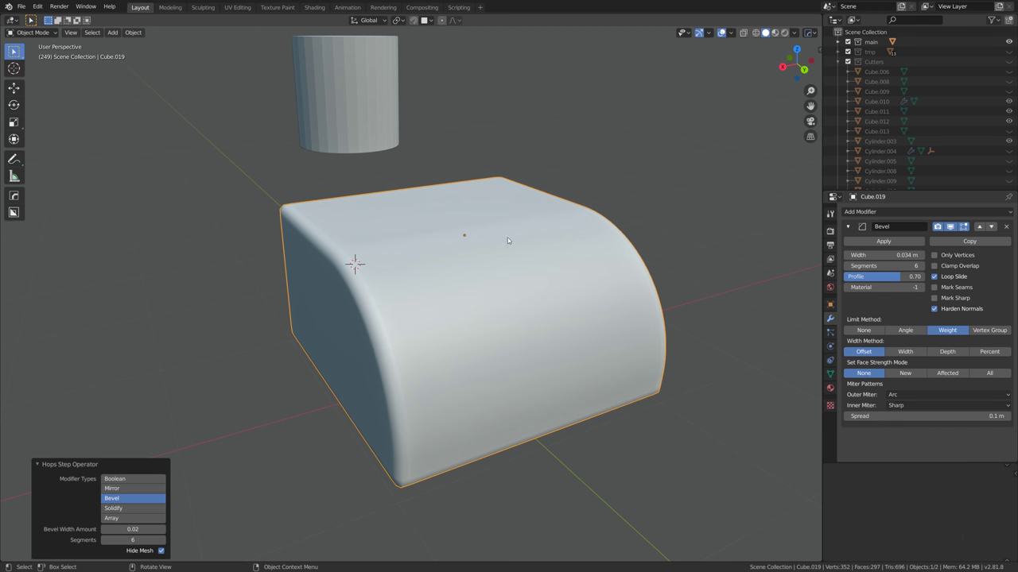
# Check the stepped block's mesh in Edit Mode and return to Object Mode
pyautogui.press('Tab')
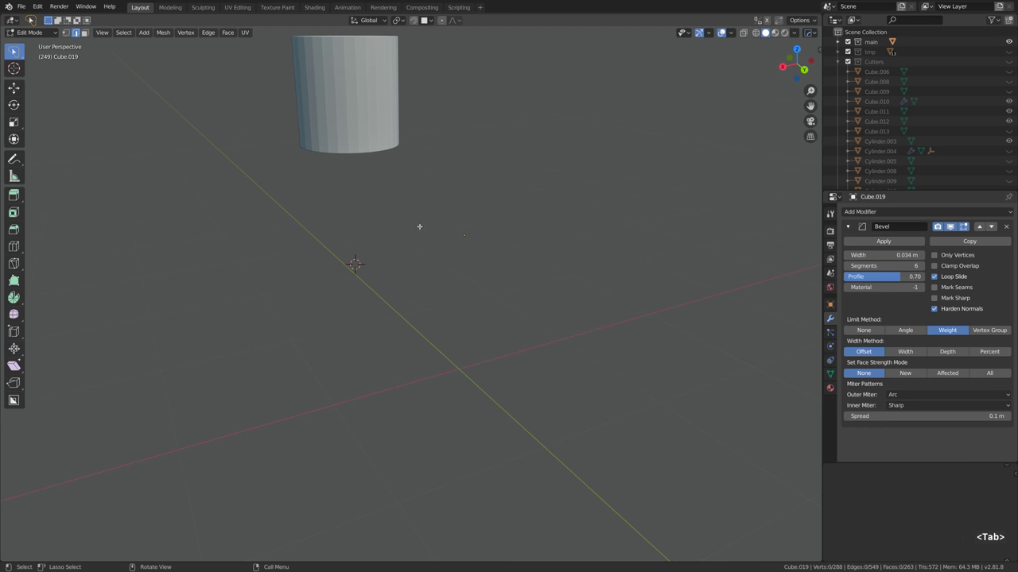
pyautogui.click(31, 33)
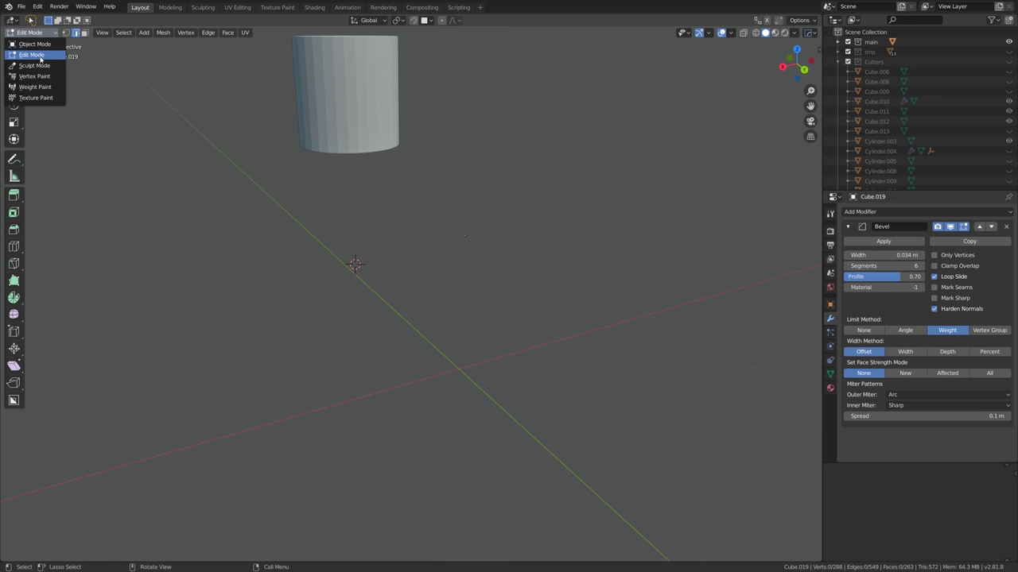
pyautogui.press('Tab')
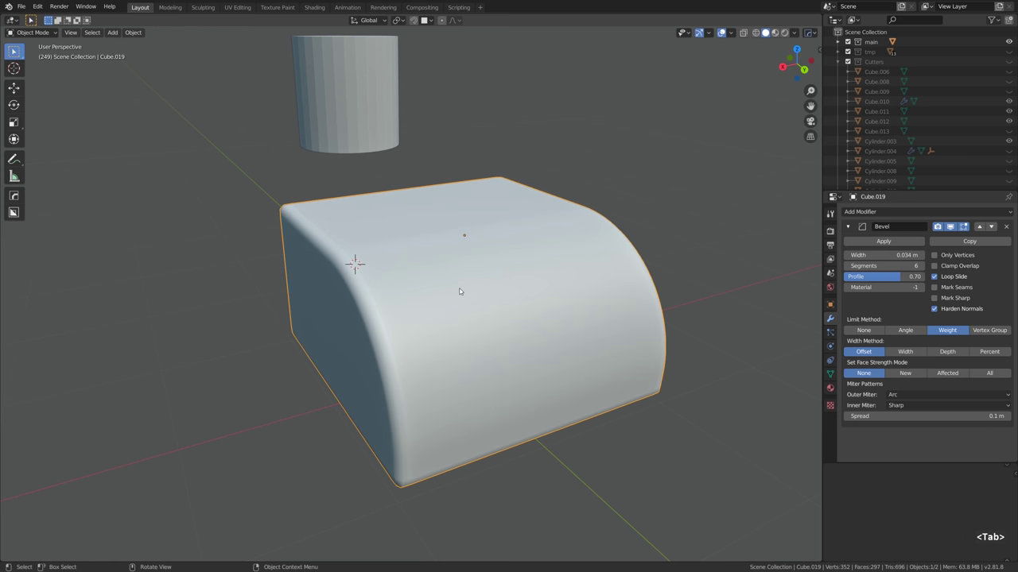
# Lower the cylinder along Z into the block's corner edge and subtract it from the block
pyautogui.click(366, 131)
pyautogui.press('g')
pyautogui.press('z')
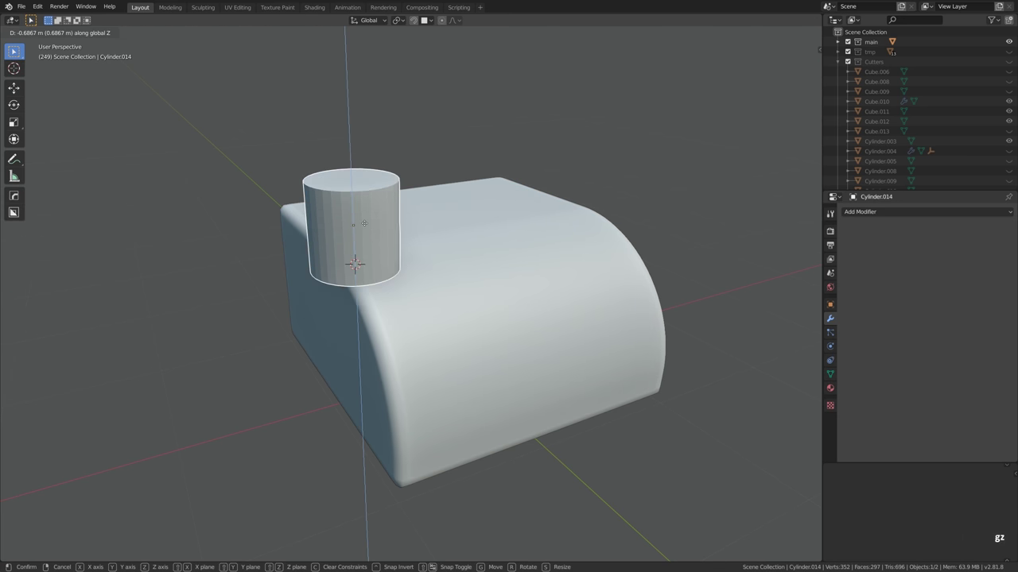
pyautogui.click(365, 274)
pyautogui.keyDown('shift'); pyautogui.click(443, 272); pyautogui.keyUp('shift')
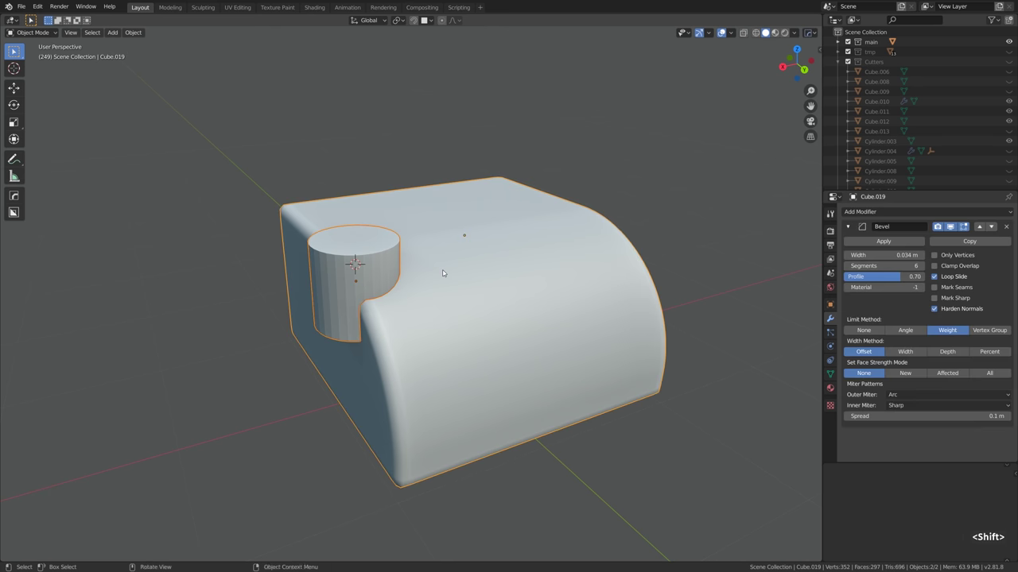
pyautogui.hotkey('ctrl', '-')
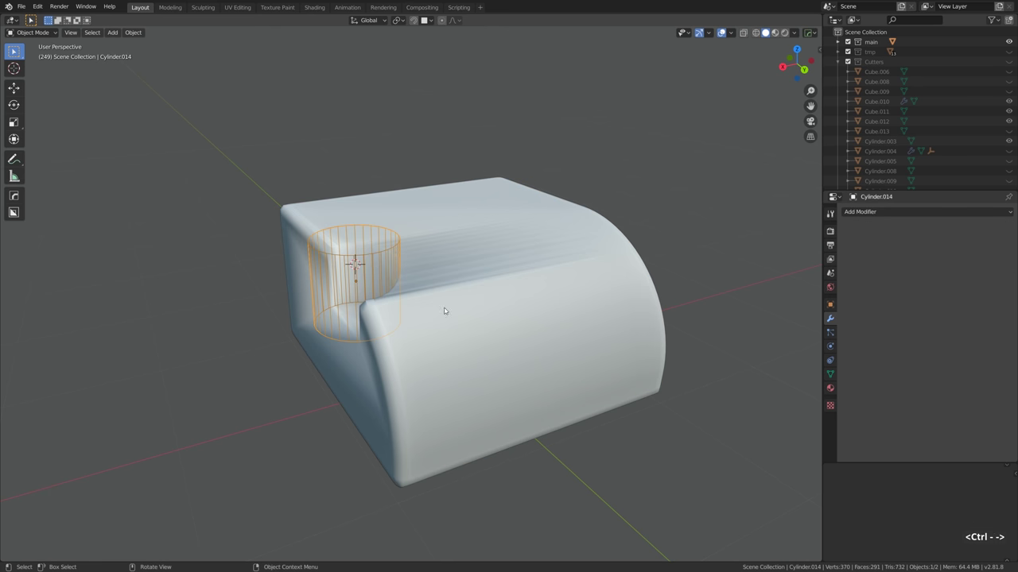
# Run CSharpen on the cut block with 6 segments, a 0.034 m bevel width and 60° sharpness
pyautogui.click(456, 246)
pyautogui.press('q')
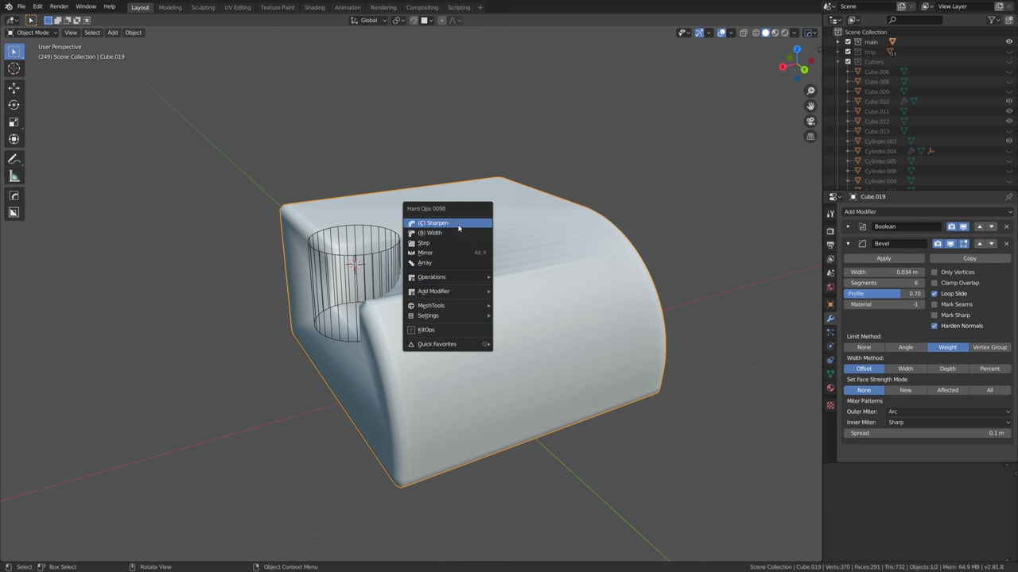
pyautogui.click(459, 224)
# Reduce the notched block's bevel width to about 0.012 m
pyautogui.moveTo(444, 249); pyautogui.dragTo(449, 240, button='middle')
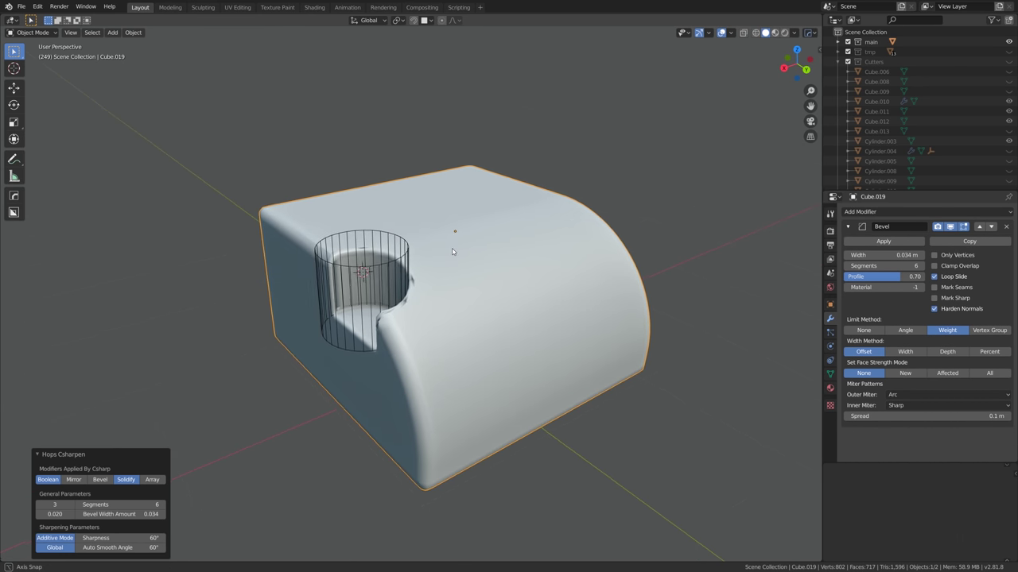
pyautogui.press('q')
pyautogui.click(465, 252)
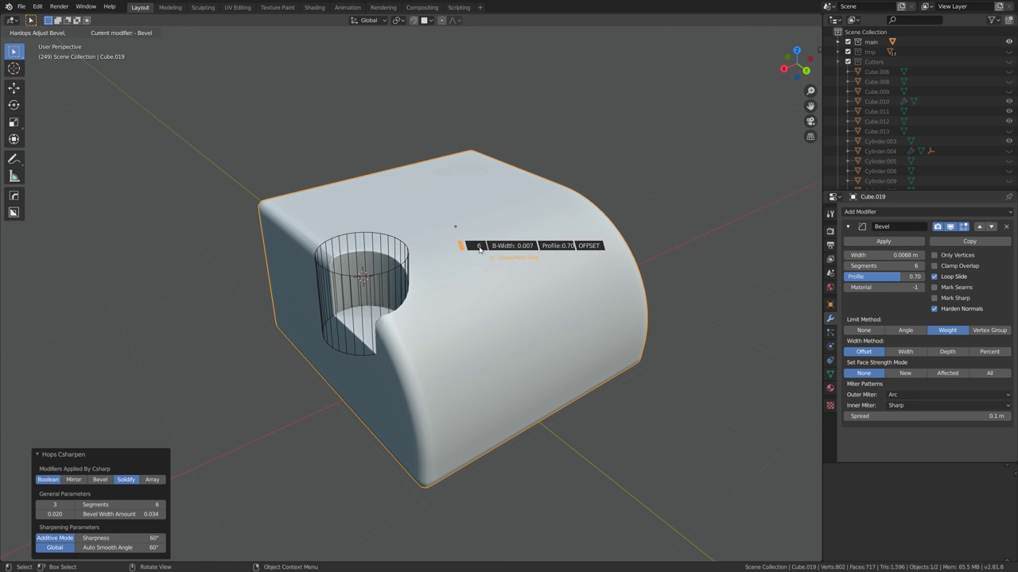
pyautogui.click(477, 252)
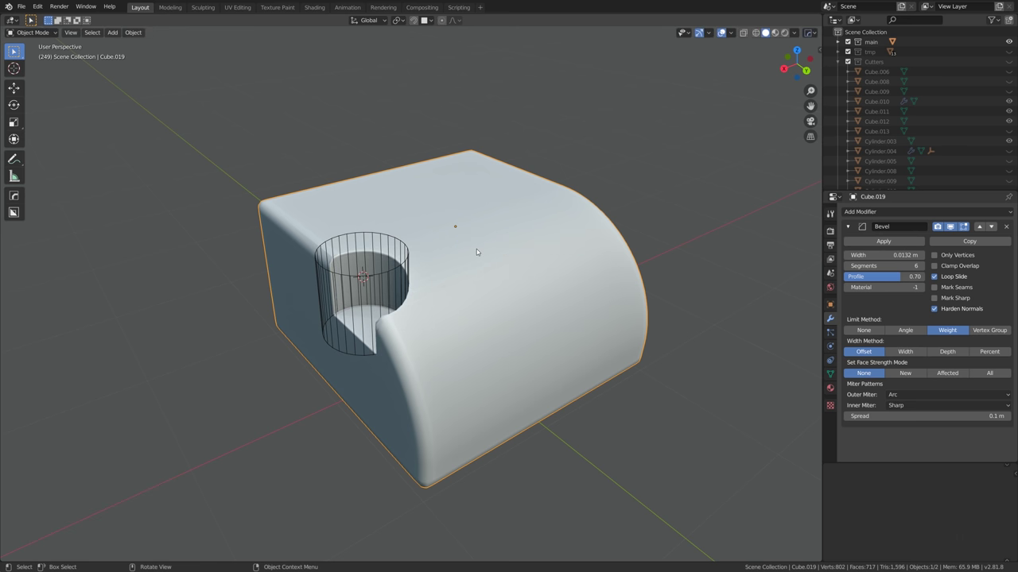
pyautogui.scroll(4, 476, 249)
pyautogui.moveTo(397, 262); pyautogui.dragTo(477, 255, button='middle')
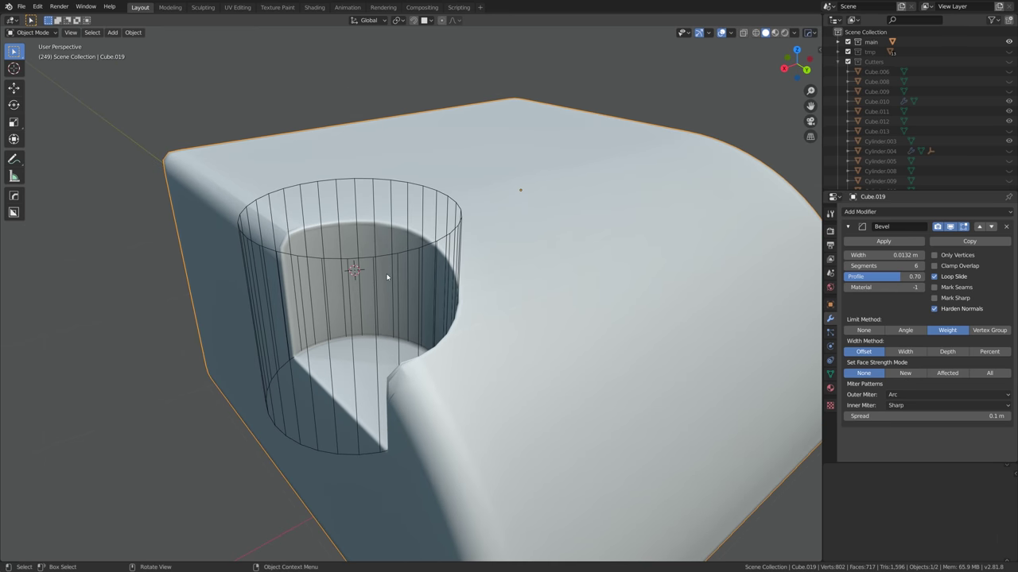
pyautogui.press('q')
pyautogui.click(520, 236)
pyautogui.click(523, 243)
# Raise the cylinder cutter out of the notch by about 0.7 m along Z
pyautogui.click(460, 248)
pyautogui.press('g')
pyautogui.press('z')
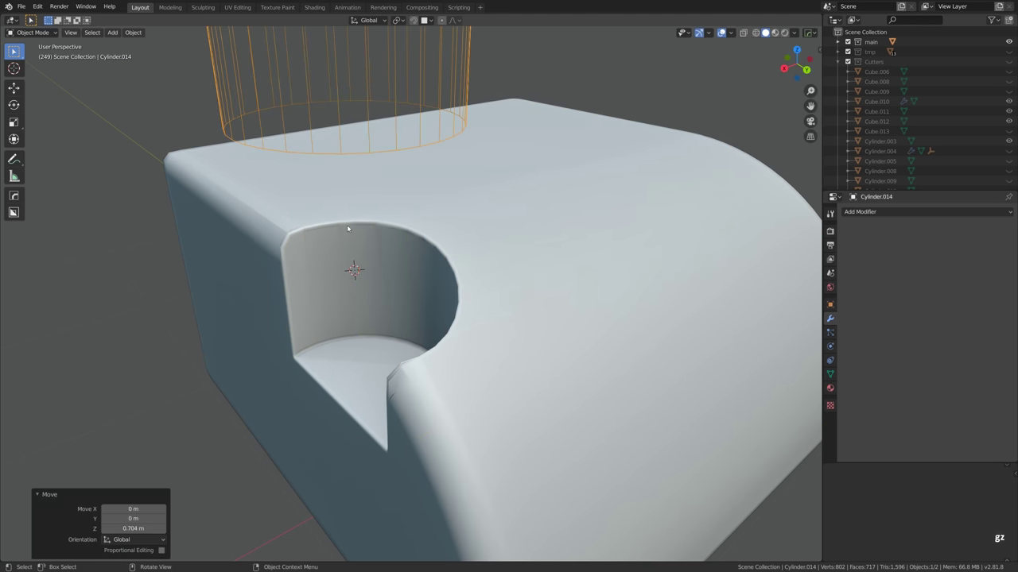
# Inspect the notch's unhidden geometry in Edit Mode, clear its selection and return to Object Mode
pyautogui.keyDown('alt'); pyautogui.click(347, 230); pyautogui.keyUp('alt')
pyautogui.press('Tab')
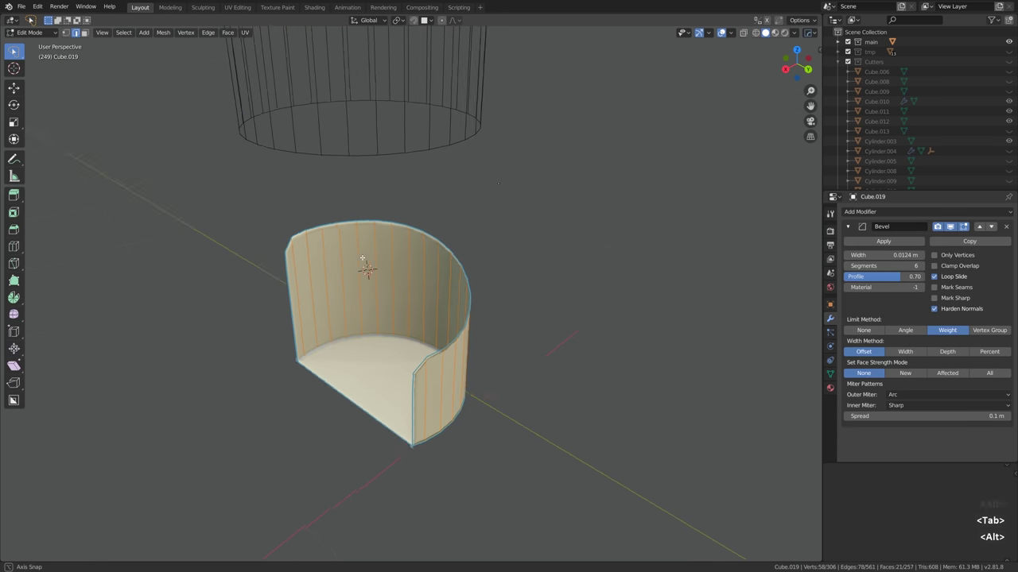
pyautogui.moveTo(362, 258); pyautogui.dragTo(412, 307, button='middle')
pyautogui.hotkey('alt', 'a')
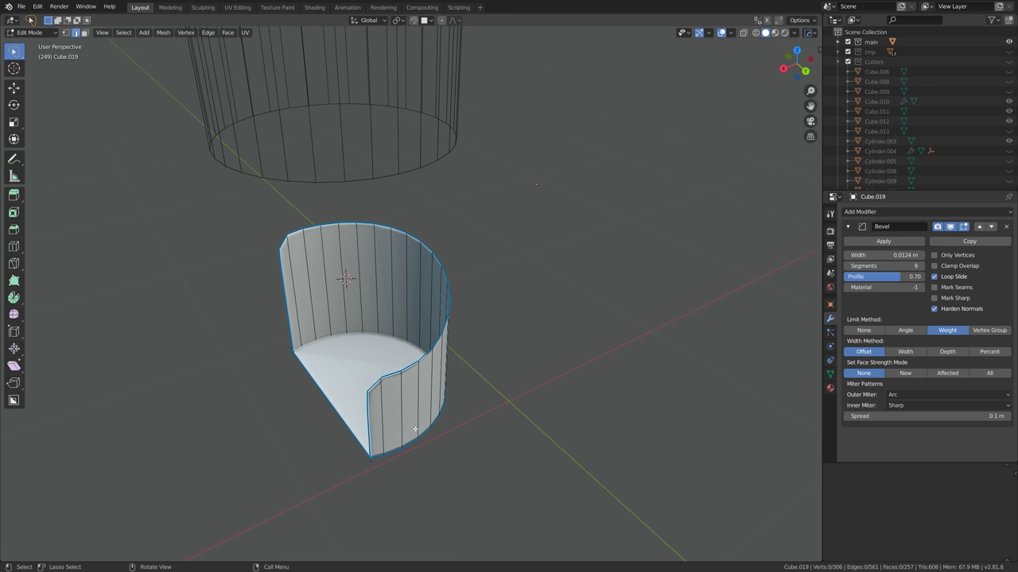
pyautogui.press('Tab')
# Run the Step operator on the notched block with a 0.02 m bevel width and 6 segments
pyautogui.scroll(-1, 413, 318)
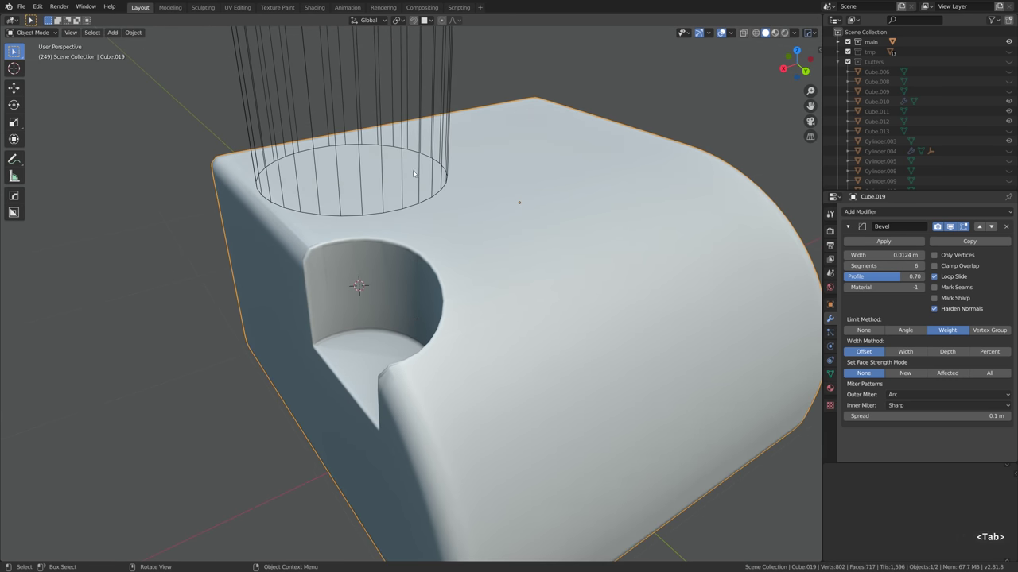
pyautogui.press('q')
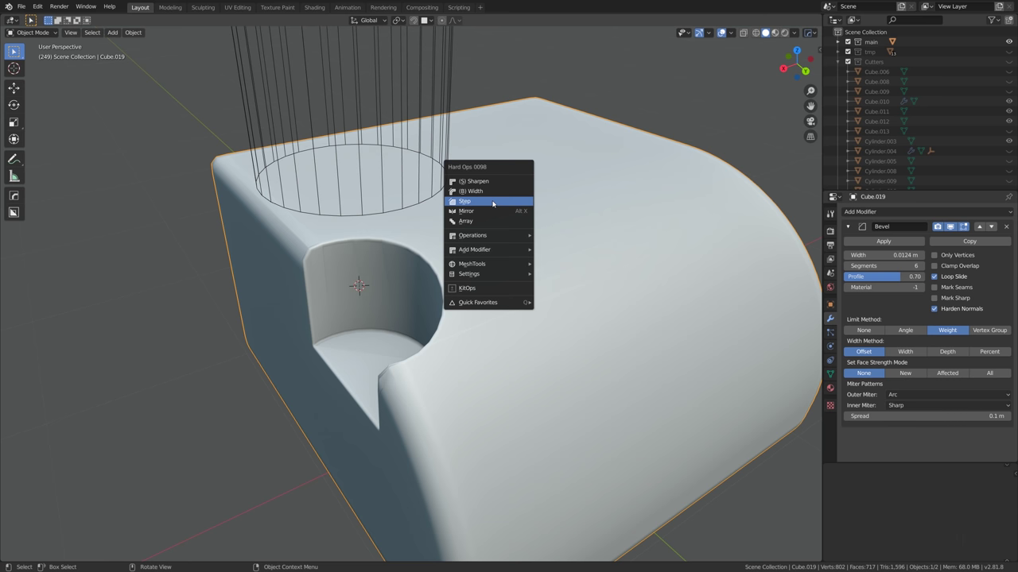
pyautogui.click(492, 202)
# Lower the cylinder cutter about 0.5 m along Z and shrink it over the notch's upper rim
pyautogui.press('g')
pyautogui.press('z')
pyautogui.click(442, 256)
pyautogui.press('s')
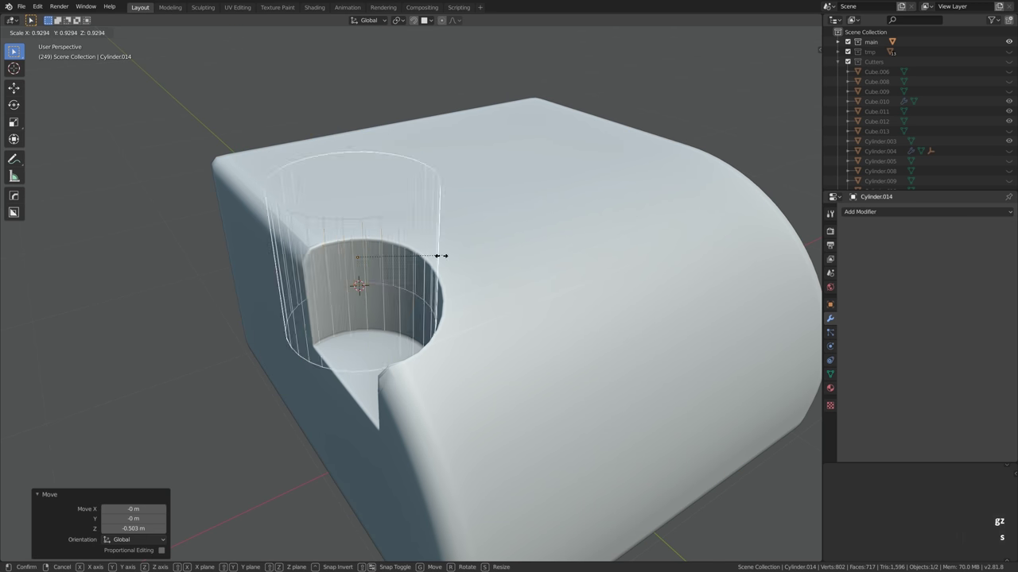
pyautogui.hotkey('shift', 'z')
pyautogui.click(423, 229)
# Subtract the small cylinder from the block and run CSharpen with 6 segments and a 0.02 m bevel width
pyautogui.keyDown('shift'); pyautogui.click(422, 228); pyautogui.keyUp('shift')
pyautogui.press('q')
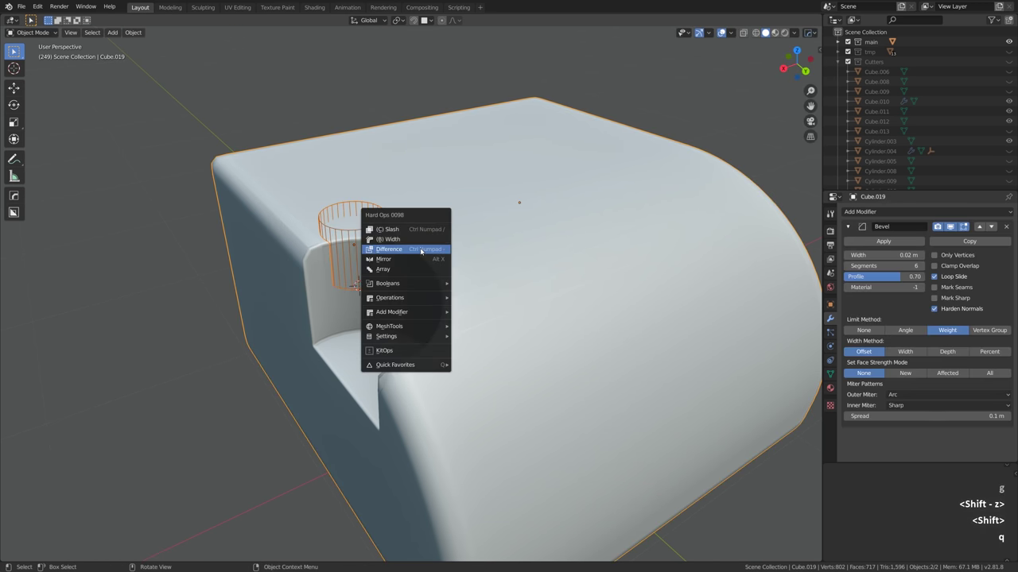
pyautogui.click(420, 249)
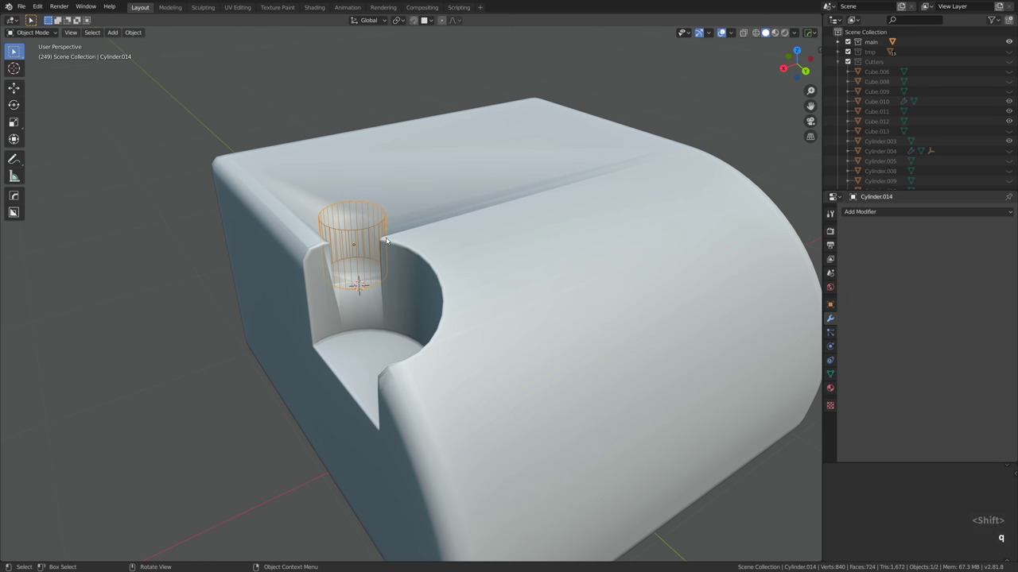
pyautogui.press('q')
pyautogui.click(413, 235)
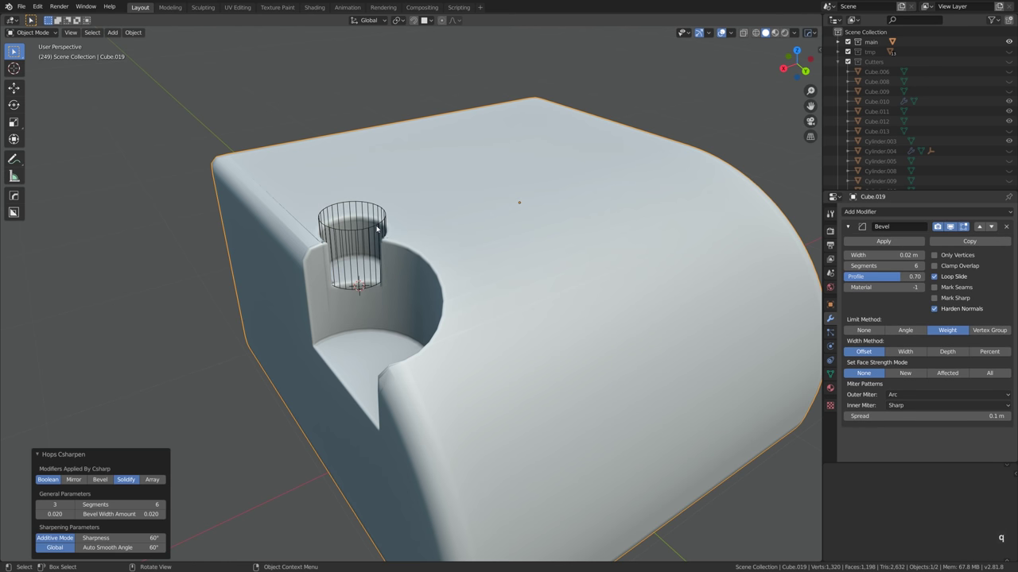
# Move the small cylinder cutter out of its recess to the middle of the block's top face
pyautogui.click(378, 231)
pyautogui.moveTo(378, 232); pyautogui.dragTo(453, 206, button='middle')
pyautogui.press('g')
pyautogui.click(508, 154)
# Reduce the notched block's bevel width to about 0.004 m
pyautogui.click(465, 232)
pyautogui.press('q')
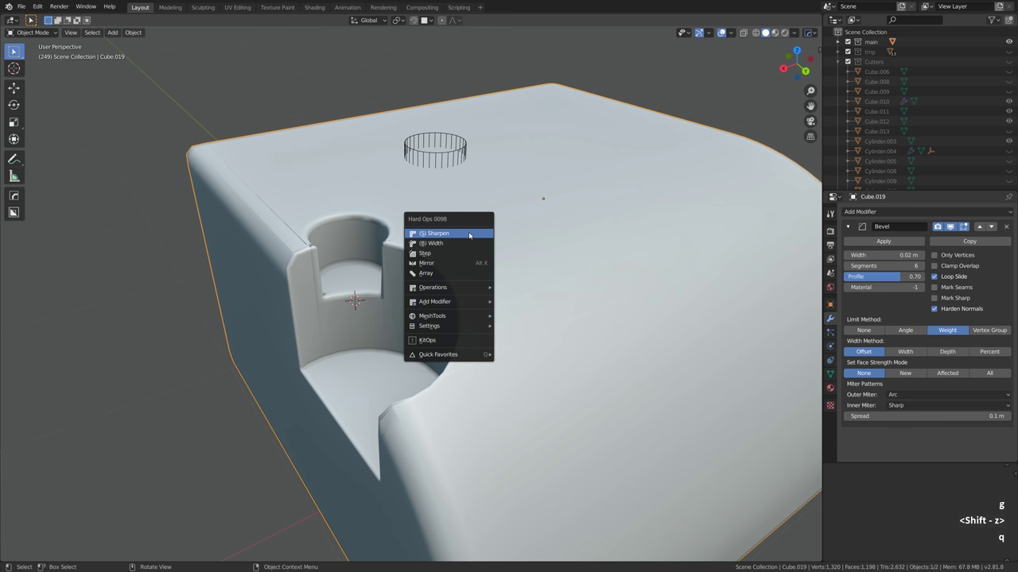
pyautogui.click(464, 242)
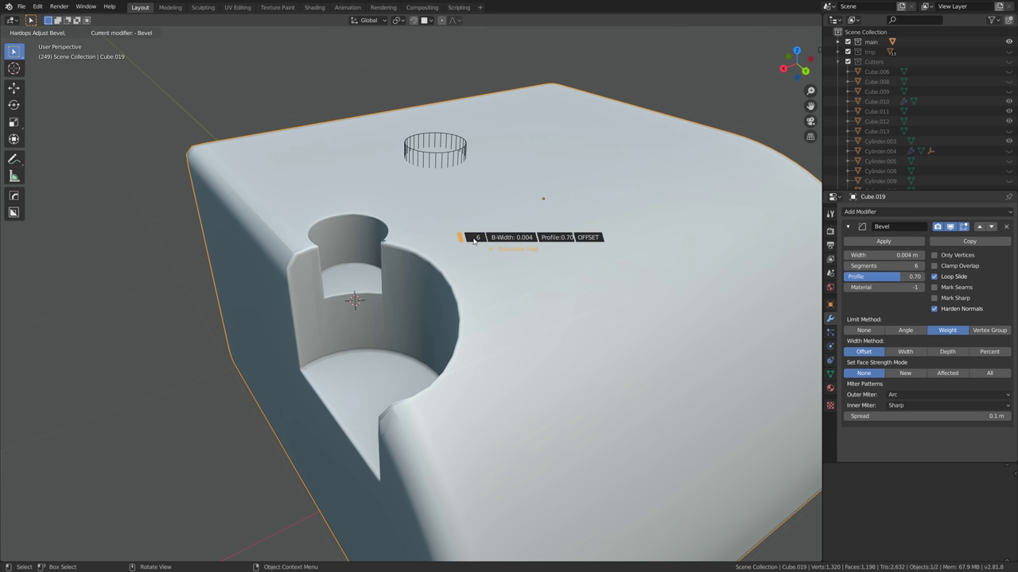
pyautogui.click(475, 241)
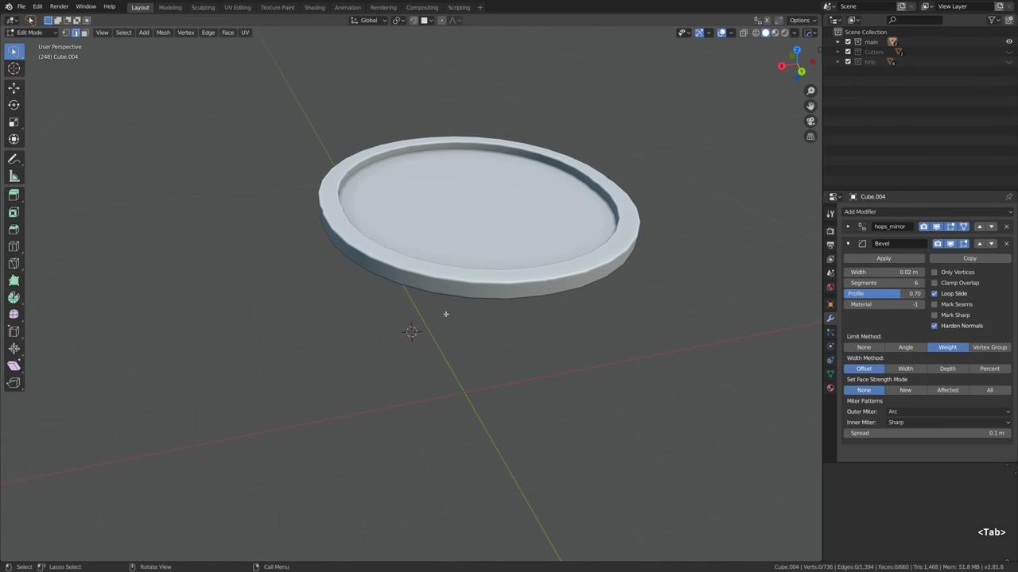
# Add a cylinder at the block's front corner notch, scale it to 0.233 and shift it horizontally over the notch's rim
pyautogui.press('Tab')
pyautogui.click(463, 323)
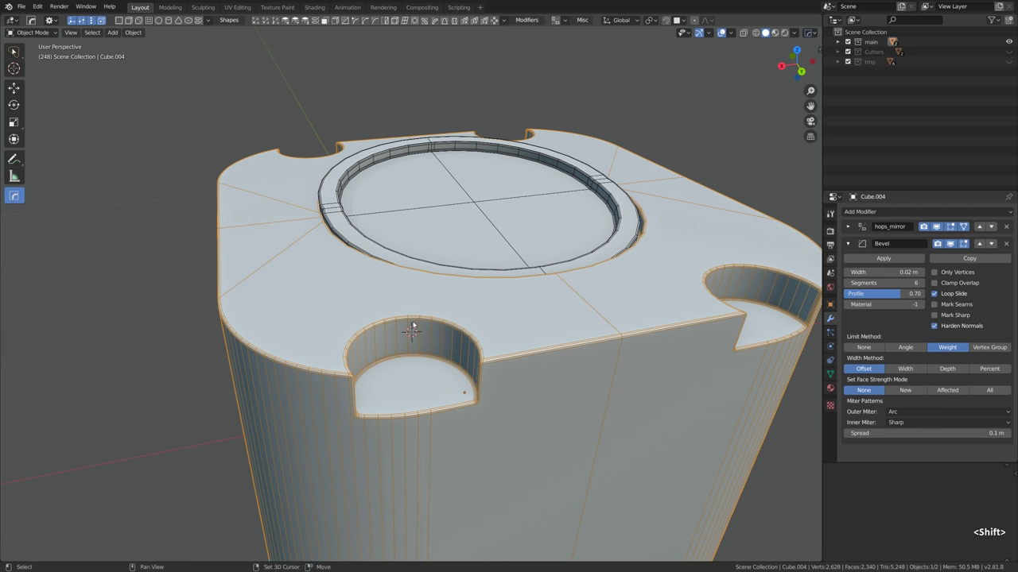
pyautogui.hotkey('shift', 'a')
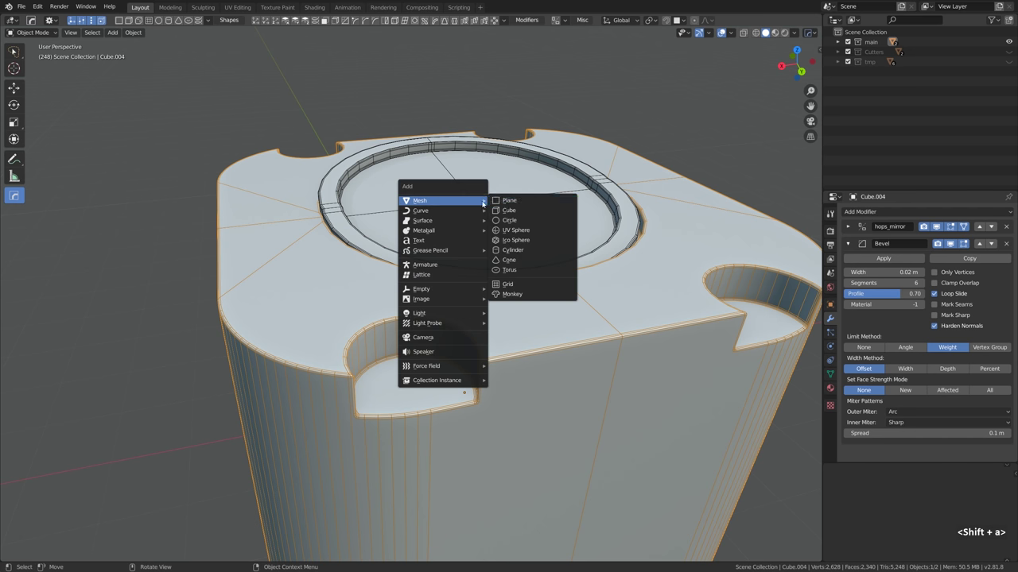
pyautogui.click(513, 251)
pyautogui.press('s')
pyautogui.click(454, 293)
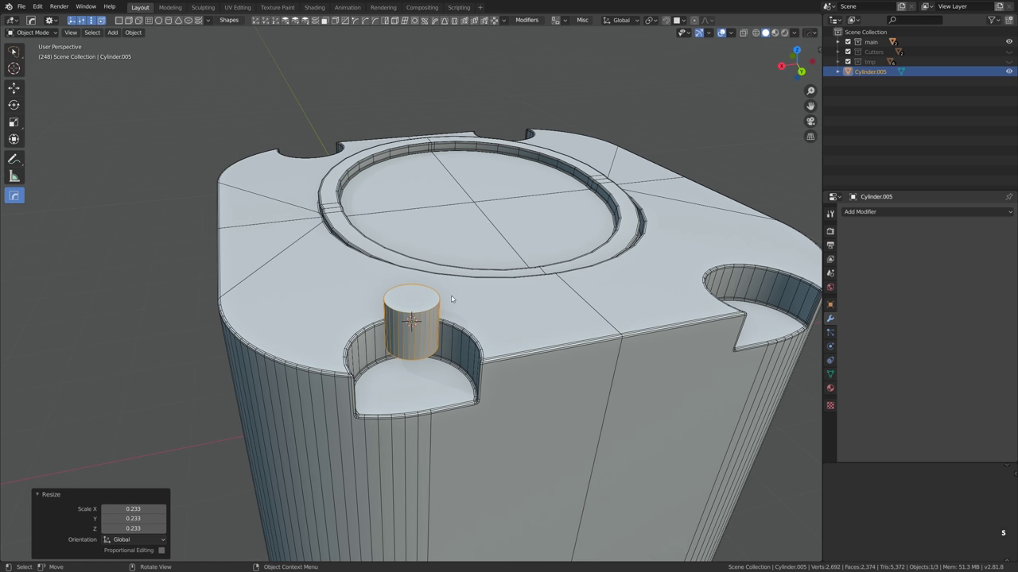
pyautogui.press('g')
pyautogui.hotkey('shift', 'z')
pyautogui.press('Return')
# Subtract the cylinder from the block and raise the cutter along Z to make the recess shallower
pyautogui.keyDown('shift'); pyautogui.click(485, 287); pyautogui.keyUp('shift')
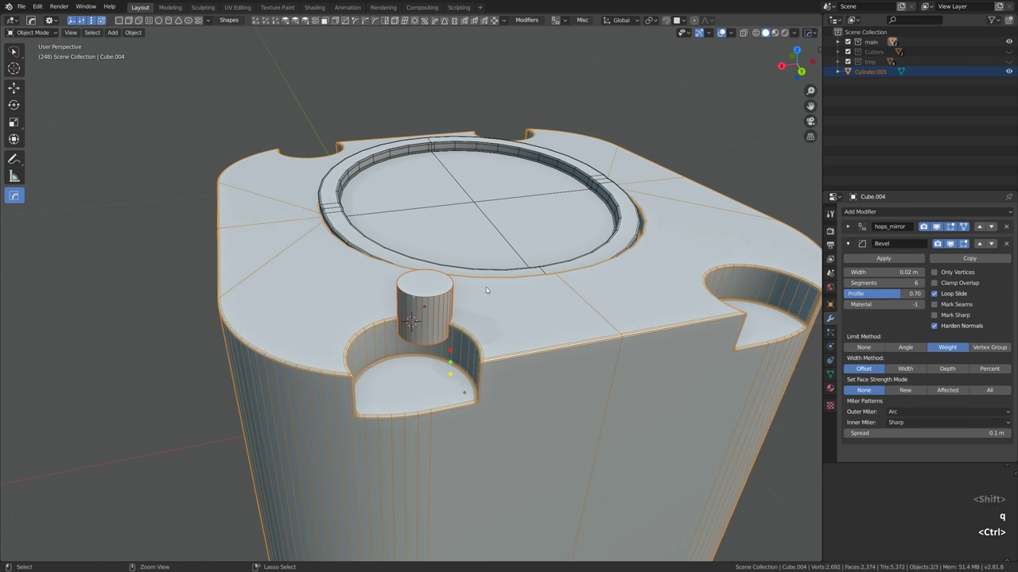
pyautogui.hotkey('ctrl', '-')
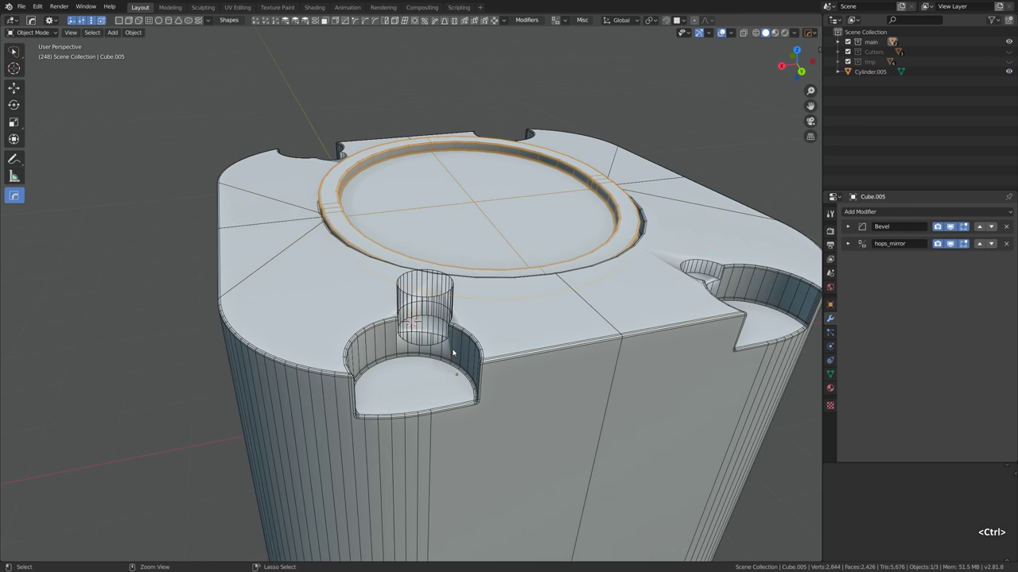
pyautogui.press('g')
pyautogui.press('z')
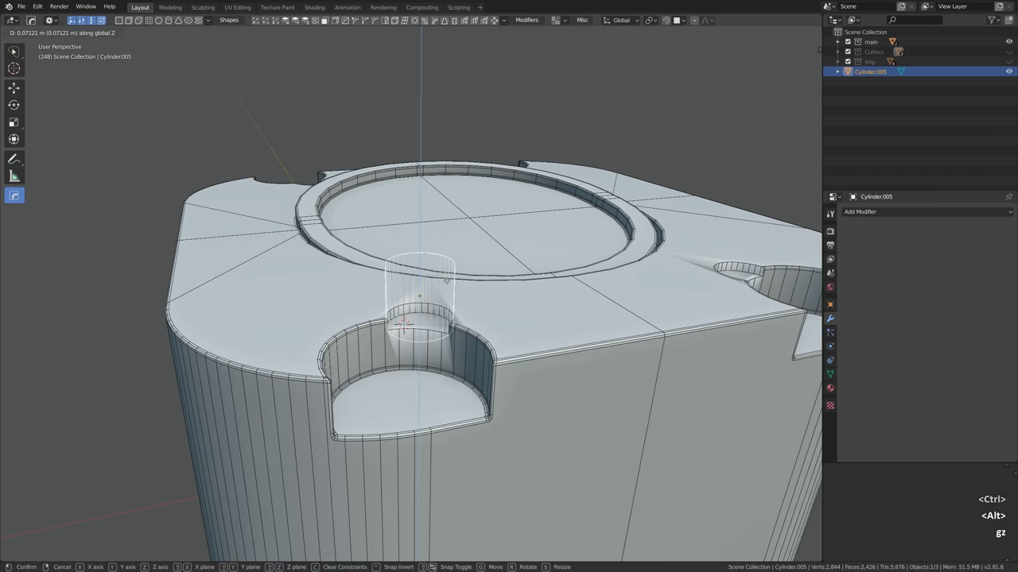
pyautogui.click(450, 288)
# Run CSharpen on the block to apply the cylinder cut and bevel the small recess
pyautogui.click(473, 309)
pyautogui.scroll(1, 473, 310)
pyautogui.press('q')
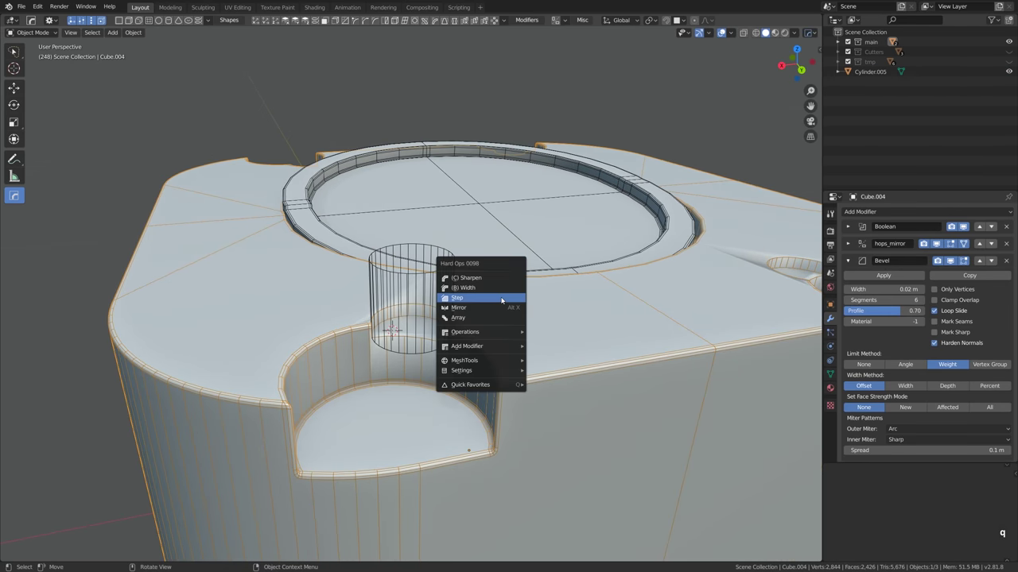
pyautogui.click(499, 281)
pyautogui.scroll(3, 499, 280)
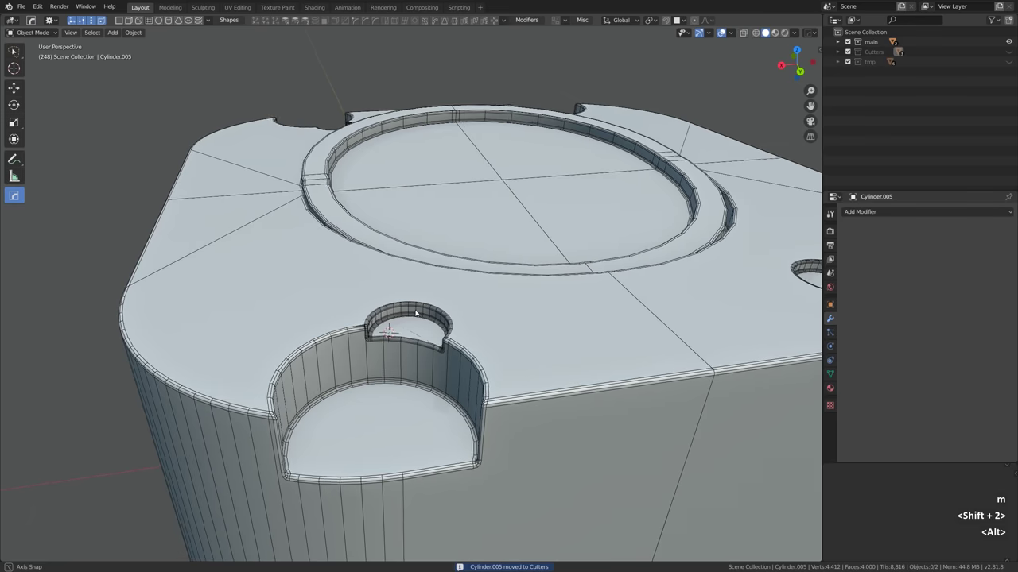
# Set the block's bevel width to 0.008 m, keeping 6 segments
pyautogui.press('q')
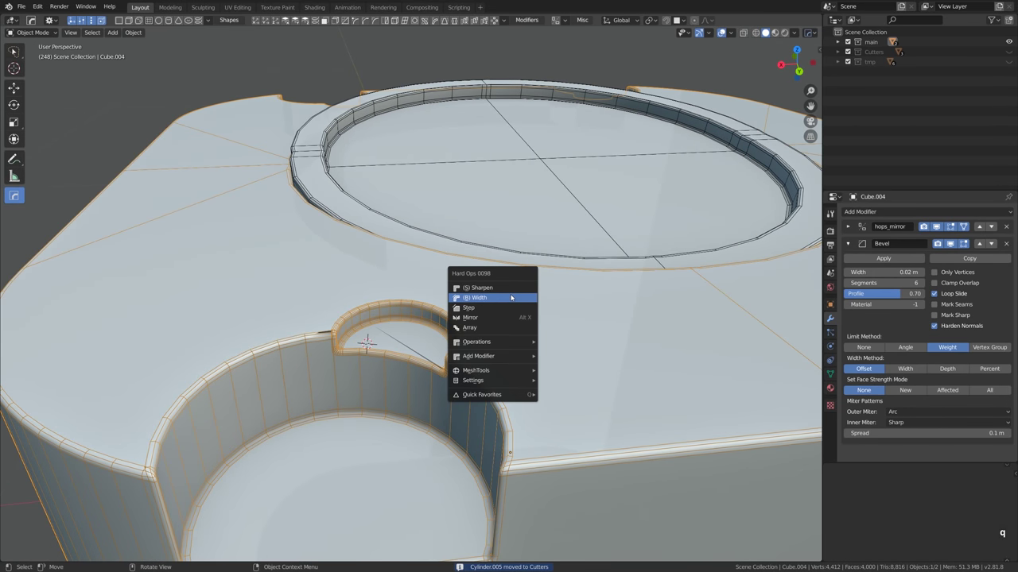
pyautogui.click(511, 298)
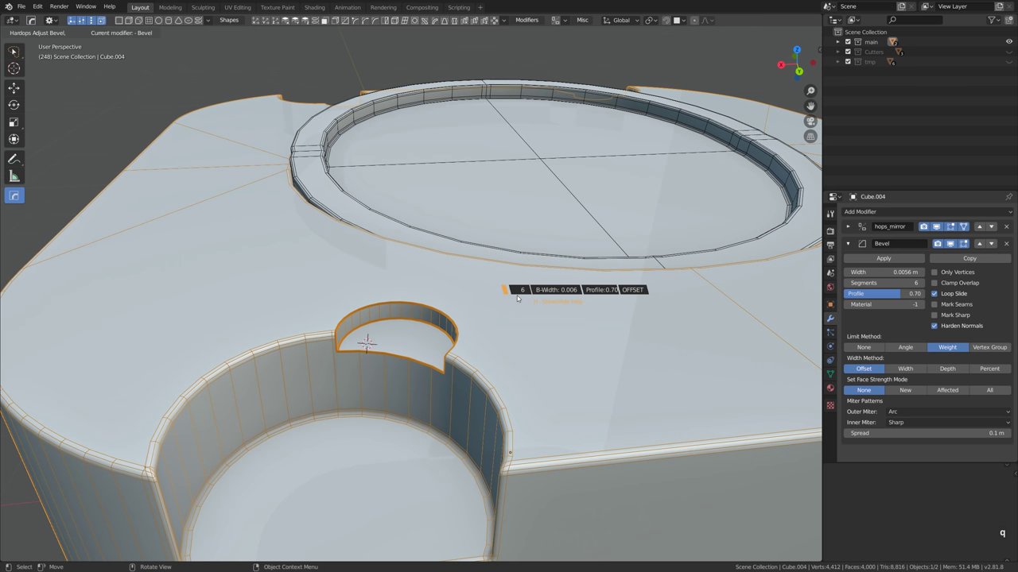
pyautogui.click(524, 299)
pyautogui.moveTo(524, 299)
pyautogui.mouseDown(button='middle')
pyautogui.moveTo(476, 313)
pyautogui.moveTo(525, 306)
pyautogui.mouseUp(button='middle')
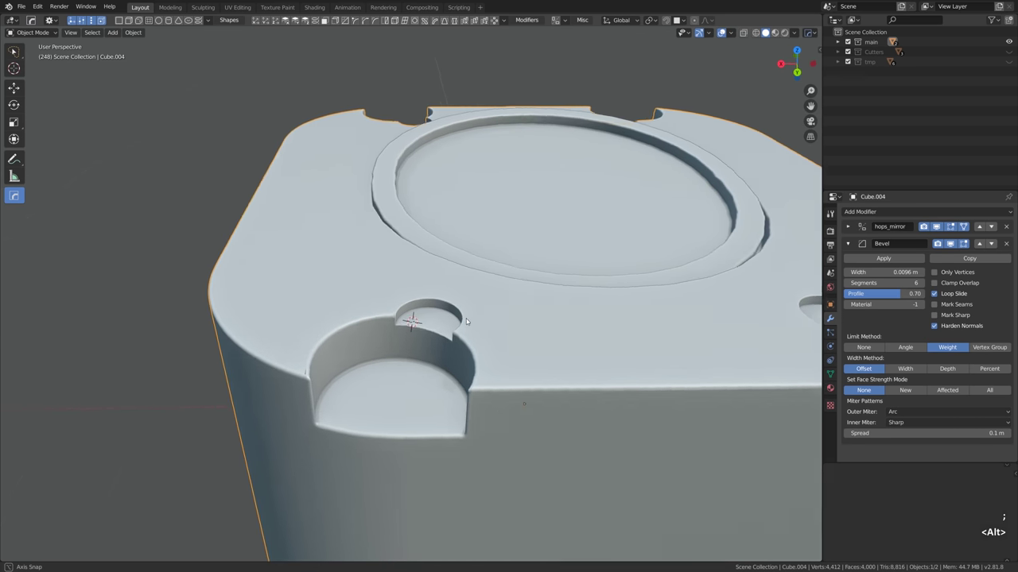
pyautogui.hotkey('ctrl', 'b')
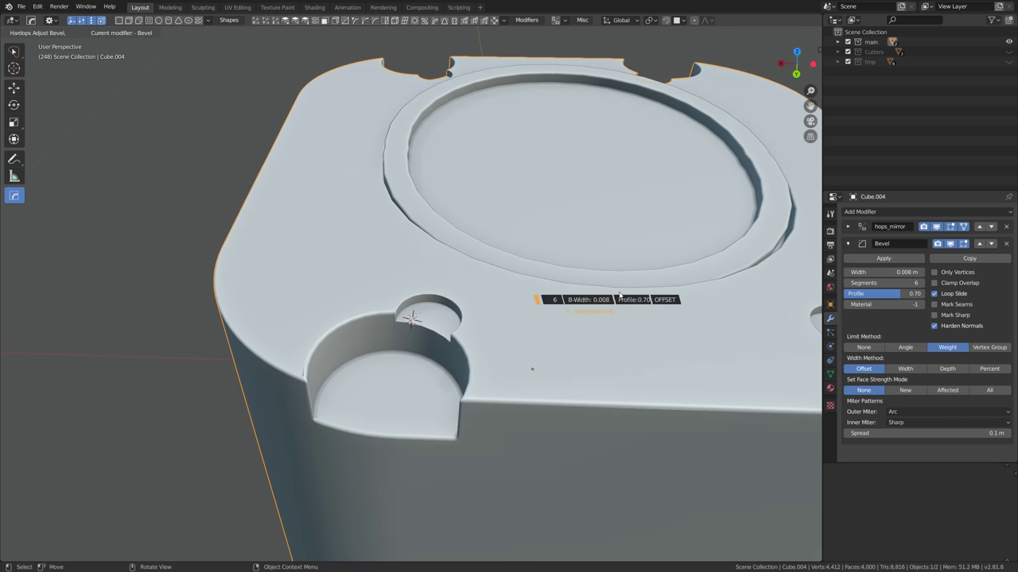
pyautogui.click(622, 294)
# Place a small elongated box cutter across the block's upper front edge, beside the corner notch
pyautogui.hotkey('shift', 'd')
pyautogui.press('s')
pyautogui.click(500, 327)
pyautogui.hotkey('alt', 'z')
# Subtract the small box from the block and run CSharpen to apply the cut
pyautogui.keyDown('shift'); pyautogui.click(513, 340); pyautogui.keyUp('shift')
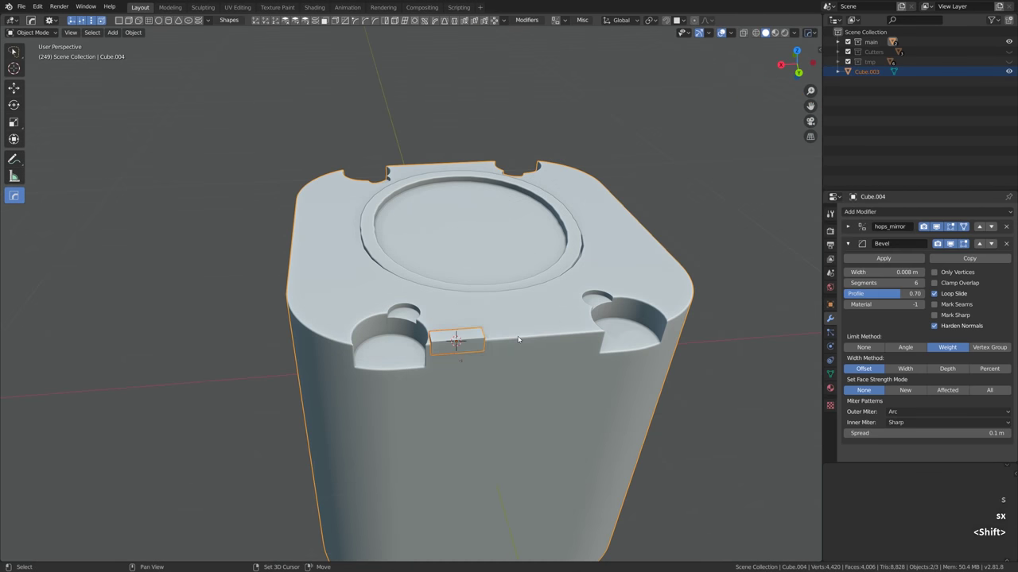
pyautogui.hotkey('shift', 'q')
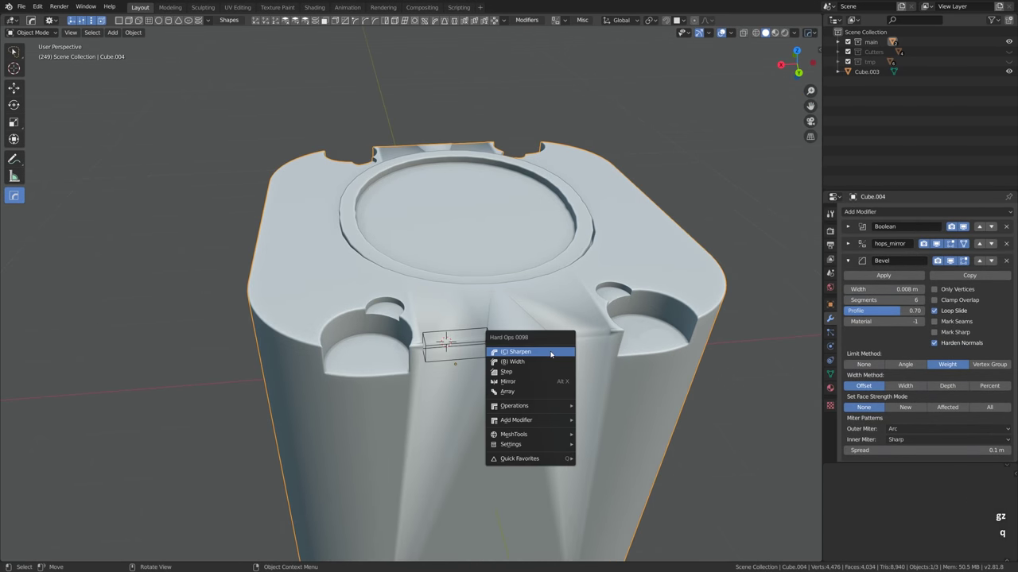
pyautogui.click(527, 350)
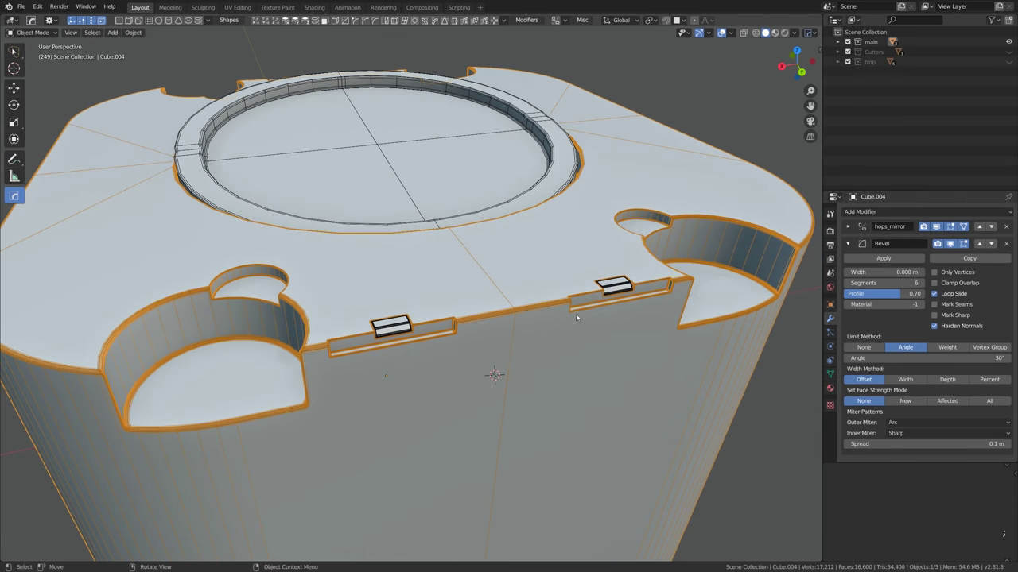
# Set the angle limit of the block's Bevel modifier to 60°
pyautogui.hotkey('shift', 'q')
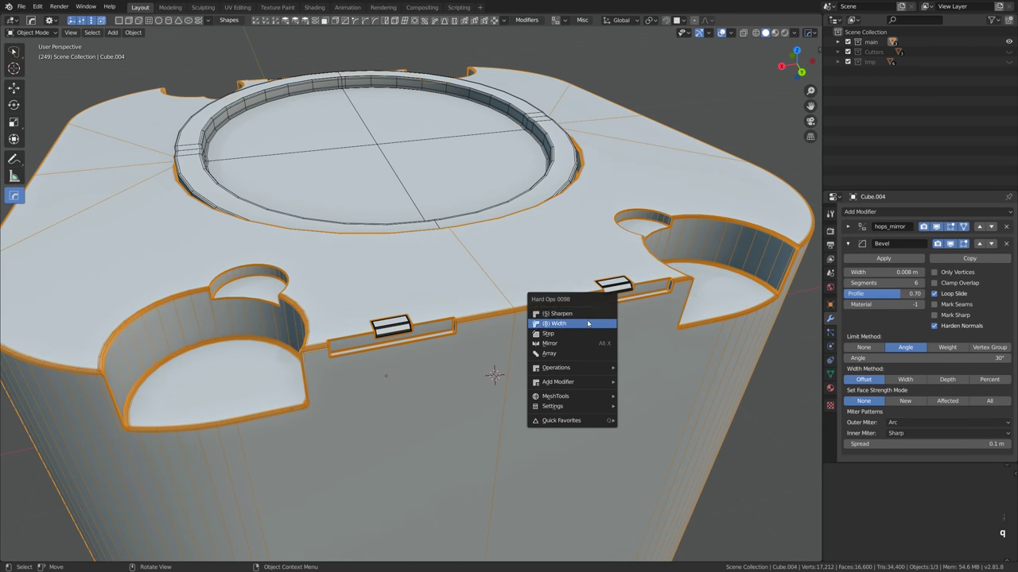
pyautogui.press('Escape')
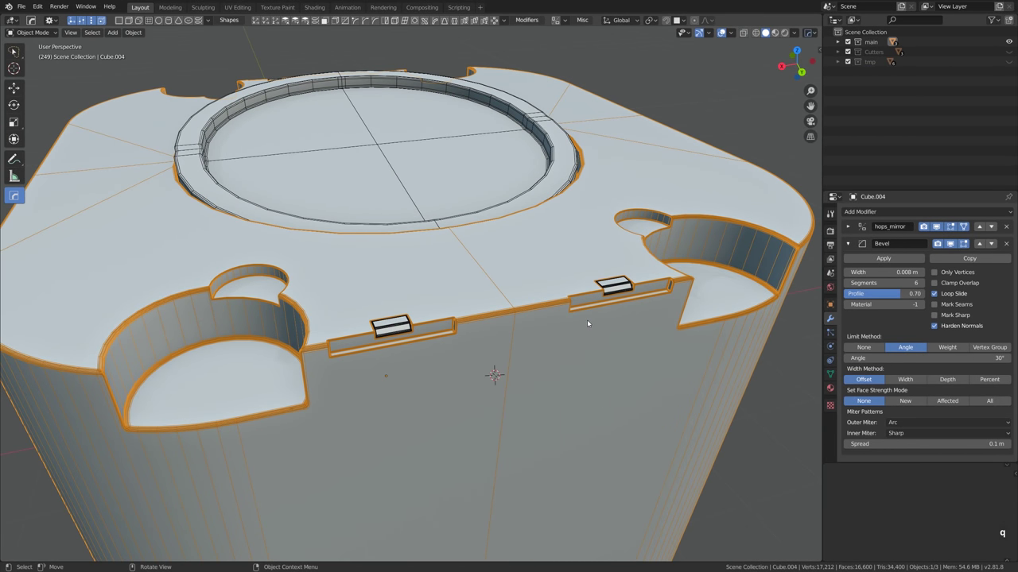
pyautogui.click(901, 358)
pyautogui.write('60')
pyautogui.press('Return')
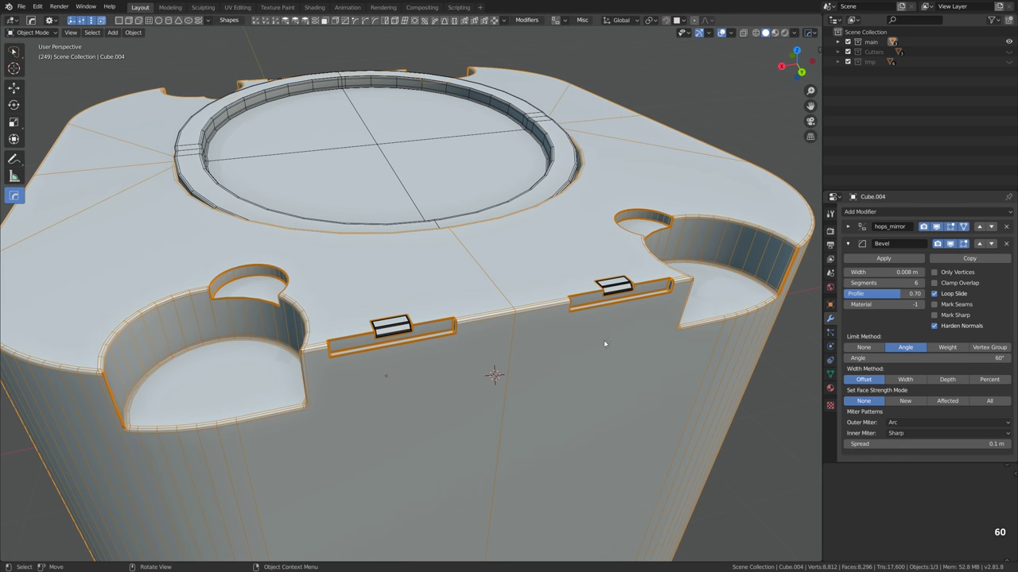
# Set the block's bevel width to about 0.0064 m
pyautogui.moveTo(489, 321); pyautogui.dragTo(500, 299, button='middle')
pyautogui.press('q')
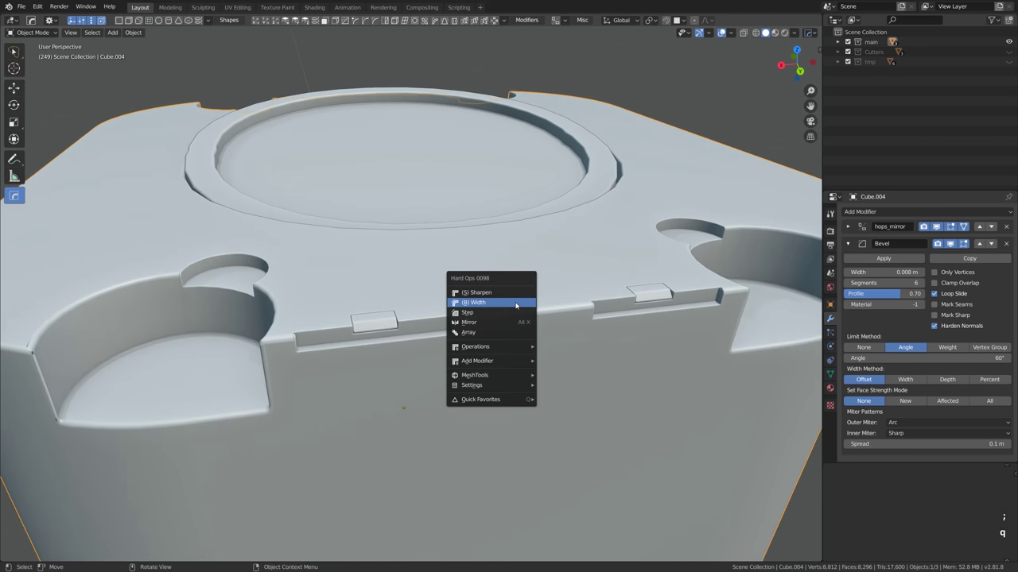
pyautogui.click(505, 302)
pyautogui.click(515, 301)
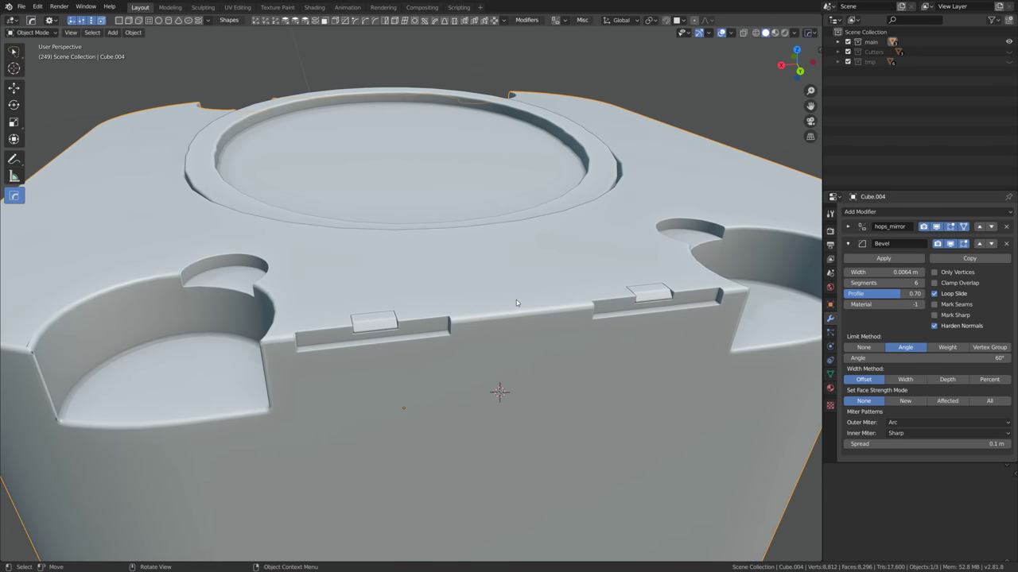
pyautogui.scroll(-3, 516, 303)
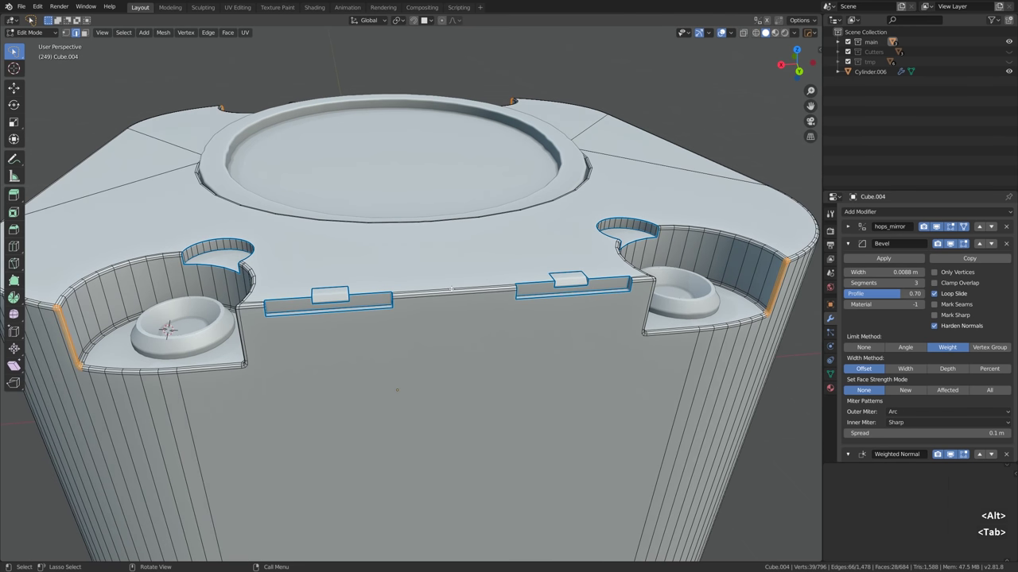
# Select the vertical edge on the block's front below the corner notch and mark it with Set SSharp
pyautogui.scroll(4, 384, 303)
pyautogui.scroll(-4, 384, 303)
pyautogui.moveTo(384, 303)
pyautogui.mouseDown(button='middle')
pyautogui.moveTo(380, 334)
pyautogui.moveTo(379, 297)
pyautogui.mouseUp(button='middle')
pyautogui.keyDown('alt'); pyautogui.click(376, 297); pyautogui.keyUp('alt')
pyautogui.scroll(-3, 378, 297)
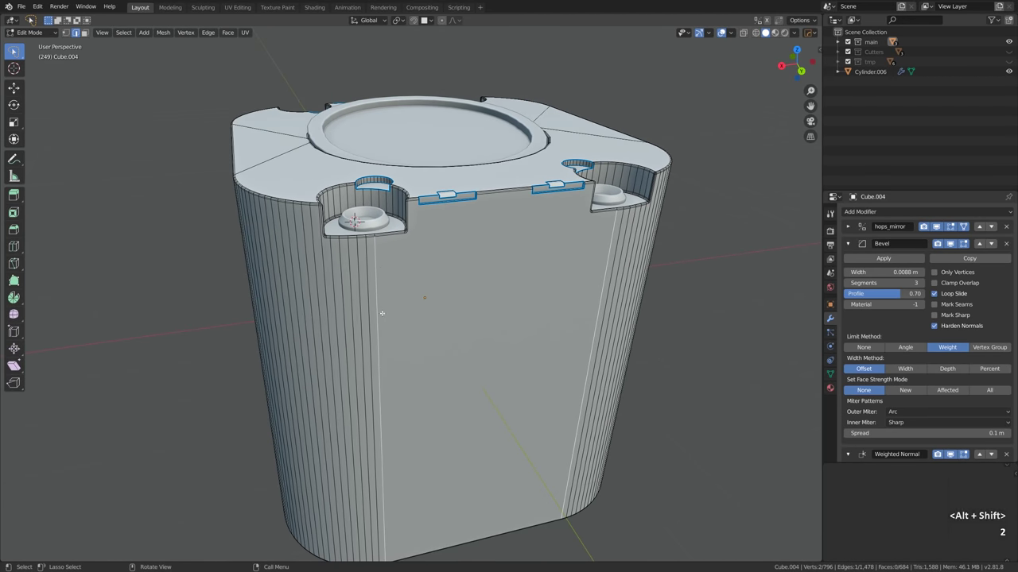
pyautogui.scroll(2, 384, 311)
pyautogui.press('q')
pyautogui.click(485, 271)
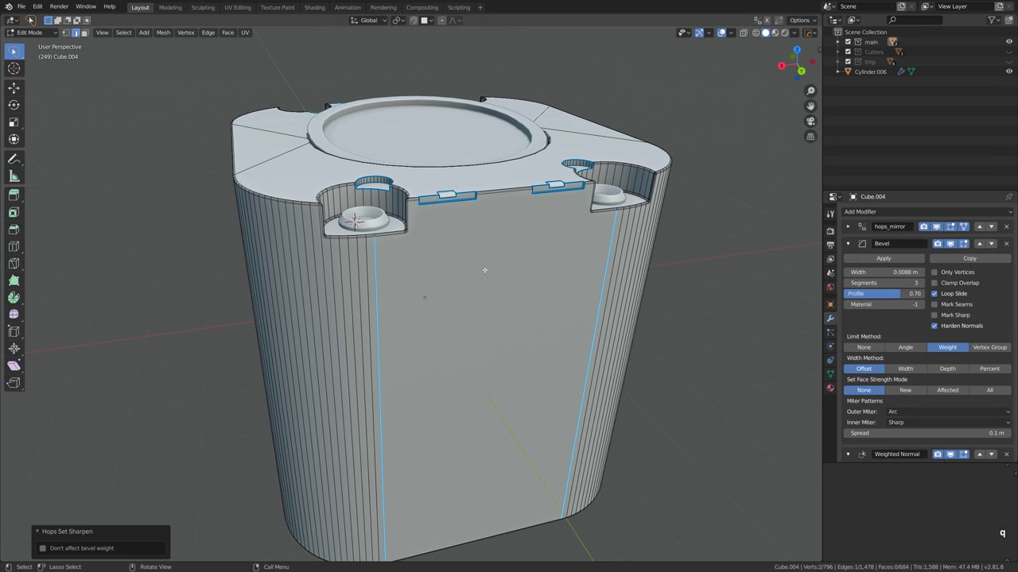
# Move the block's flat front face along Y to offset it from the rounded corners, and return to Object Mode
pyautogui.click(484, 270)
pyautogui.keyDown('alt'); pyautogui.moveTo(484, 269); pyautogui.dragTo(411, 347); pyautogui.keyUp('alt')
pyautogui.press('g')
pyautogui.press('y')
pyautogui.click(512, 320)
pyautogui.press('Tab')
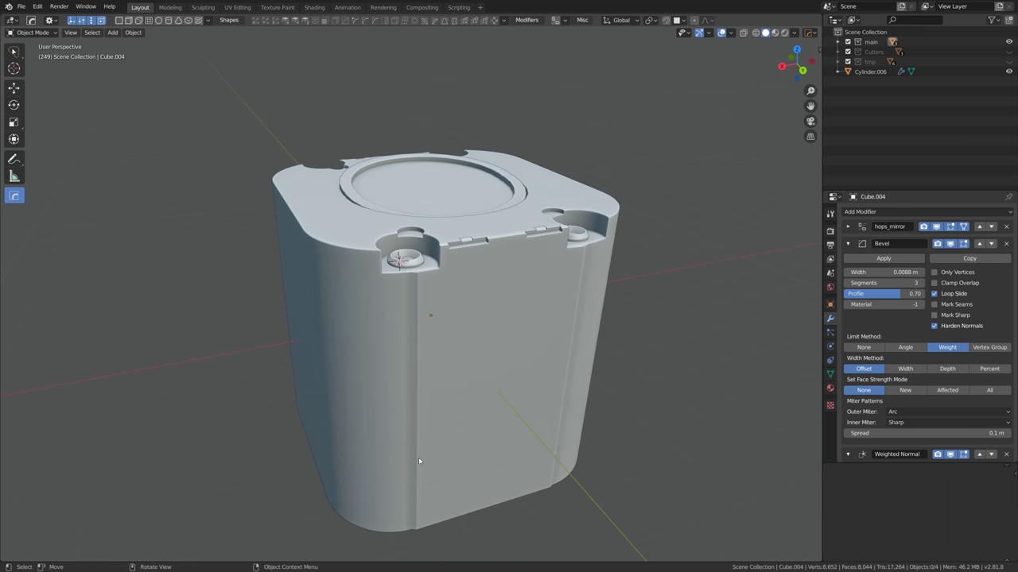
# Select the front face's upper border edges around the notches, mark them with Set SSharp and inspect the bevels in Object Mode
pyautogui.press('Tab')
pyautogui.scroll(3, 430, 328)
pyautogui.hotkey('alt', 'a')
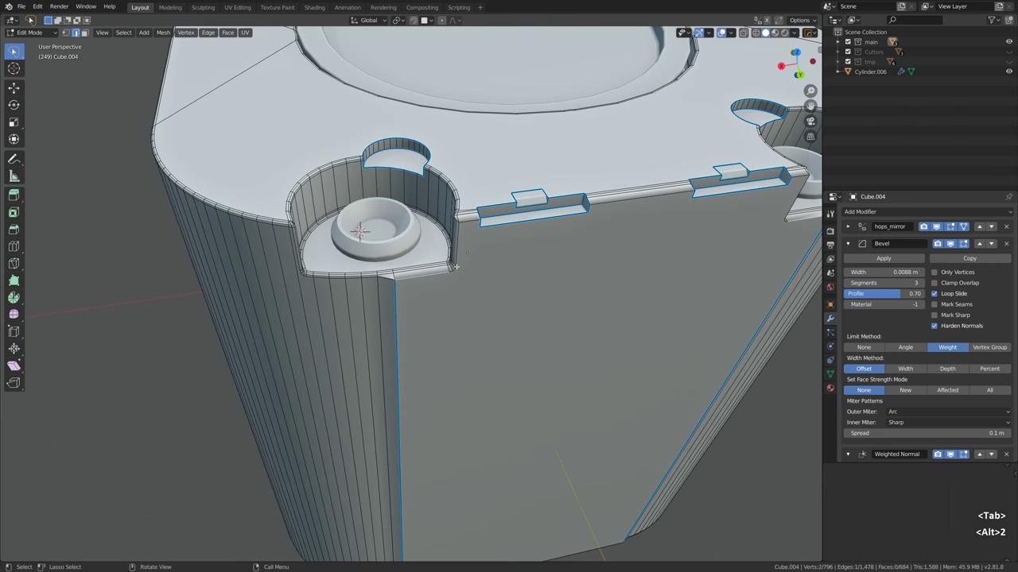
pyautogui.scroll(2, 551, 224)
pyautogui.keyDown('ctrl'); pyautogui.click(551, 224); pyautogui.keyUp('ctrl')
pyautogui.scroll(-3, 551, 224)
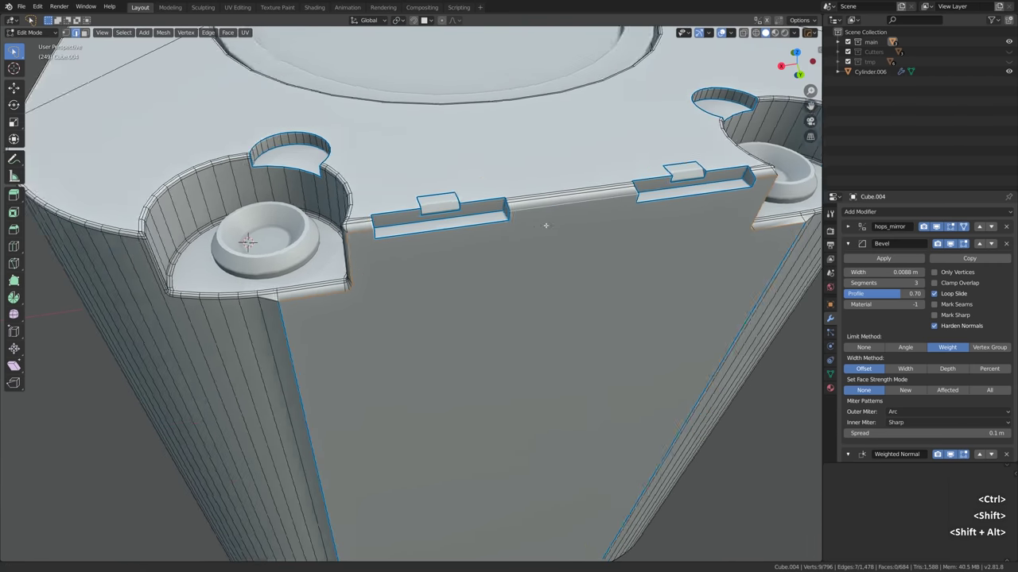
pyautogui.keyDown('alt'); pyautogui.moveTo(545, 222); pyautogui.dragTo(577, 215); pyautogui.keyUp('alt')
pyautogui.press('q')
pyautogui.click(577, 215)
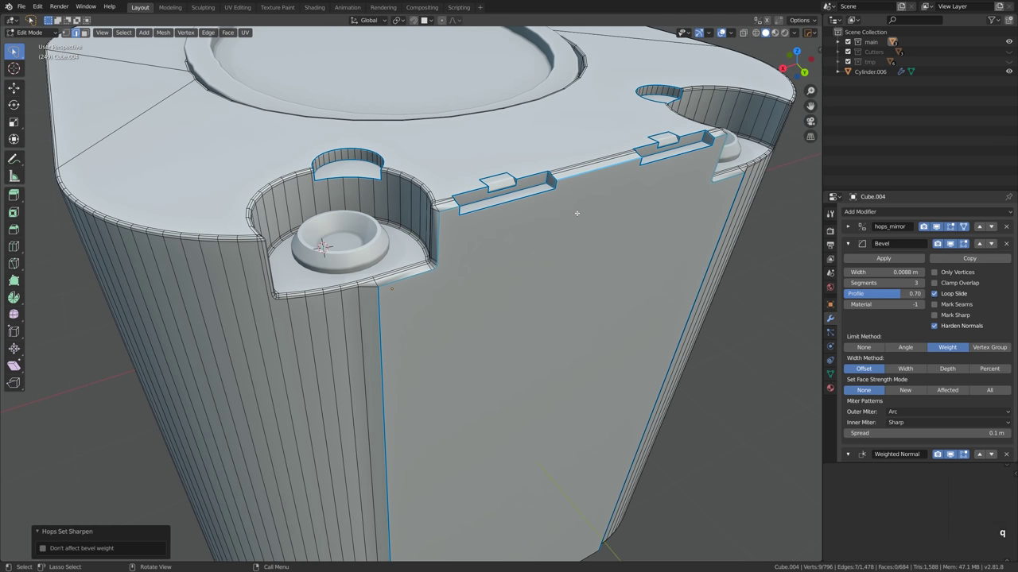
pyautogui.press('Tab')
pyautogui.press('Tab')
pyautogui.press('Tab')
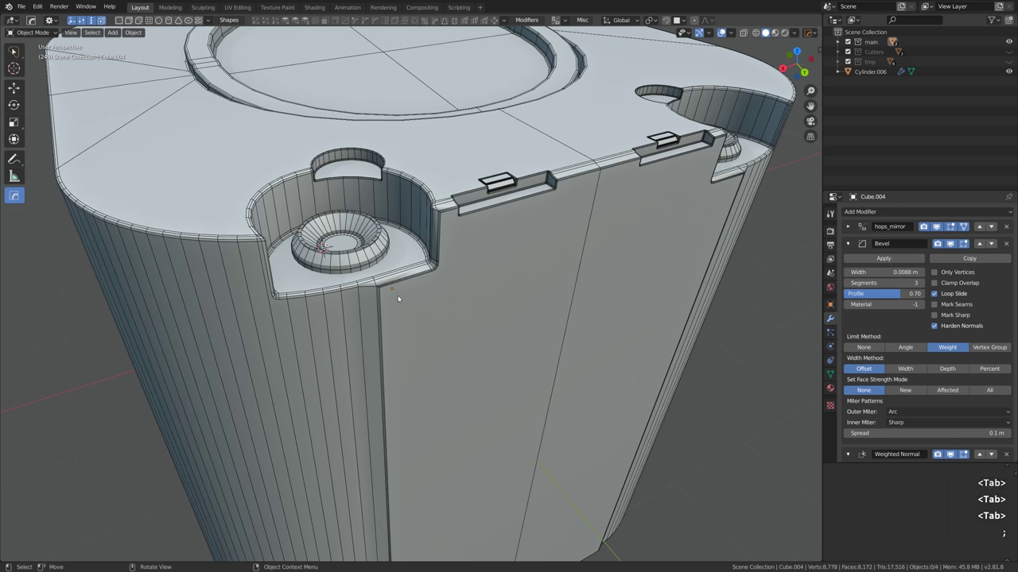
pyautogui.moveTo(404, 299); pyautogui.dragTo(385, 292, button='middle')
pyautogui.scroll(-5, 385, 291)
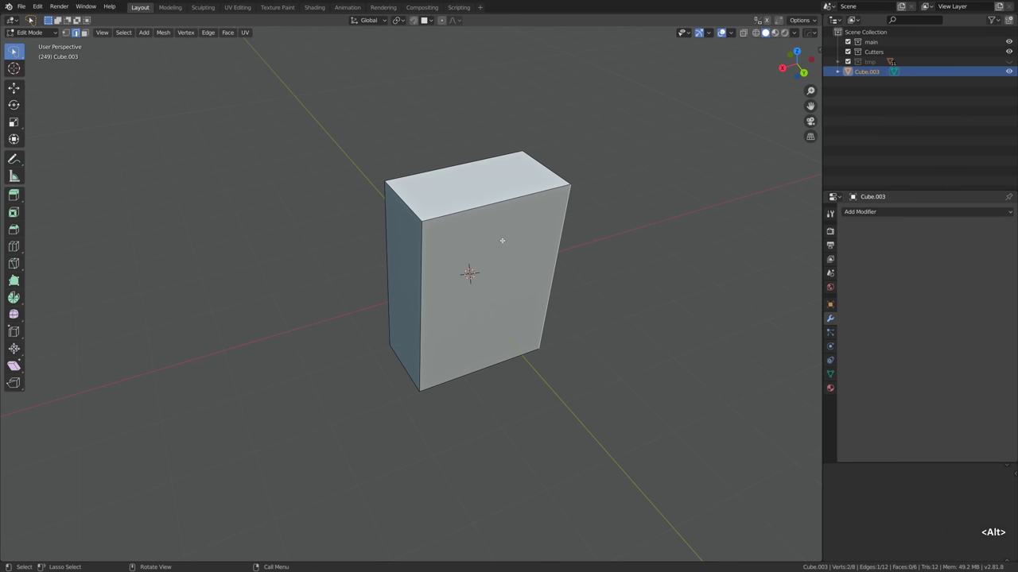
# Add a one-segment bevel modifier of about 0.32 m to the block's near vertical corner edge, and return to Object Mode
pyautogui.keyDown('alt'); pyautogui.click(418, 237); pyautogui.keyUp('alt')
pyautogui.press('q')
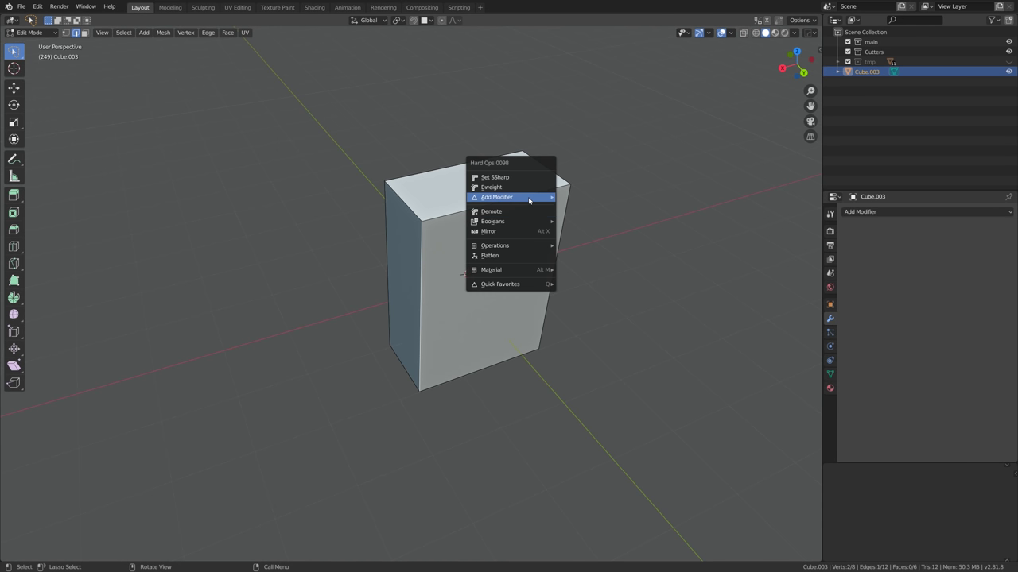
pyautogui.moveTo(529, 199)
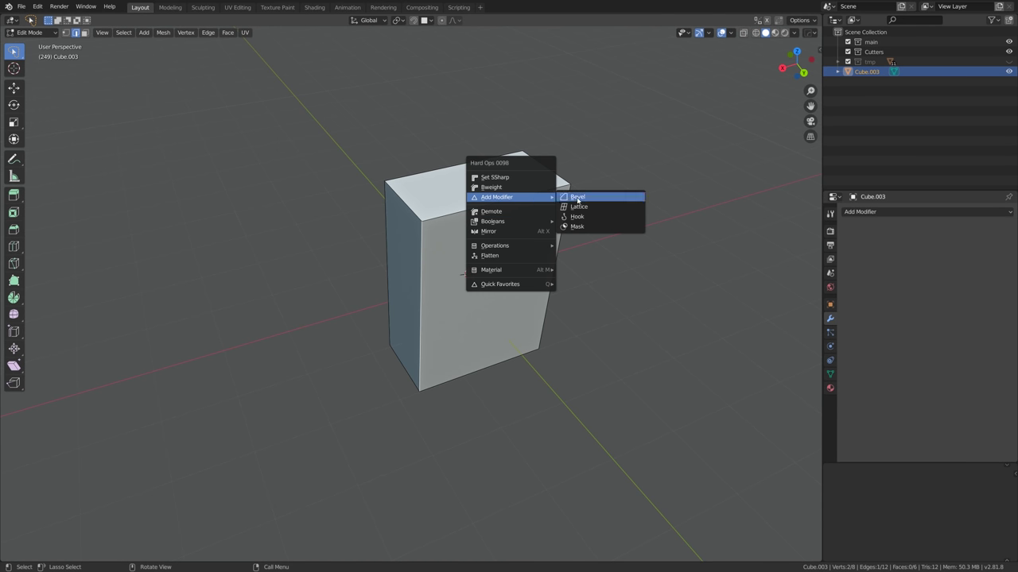
pyautogui.click(578, 197)
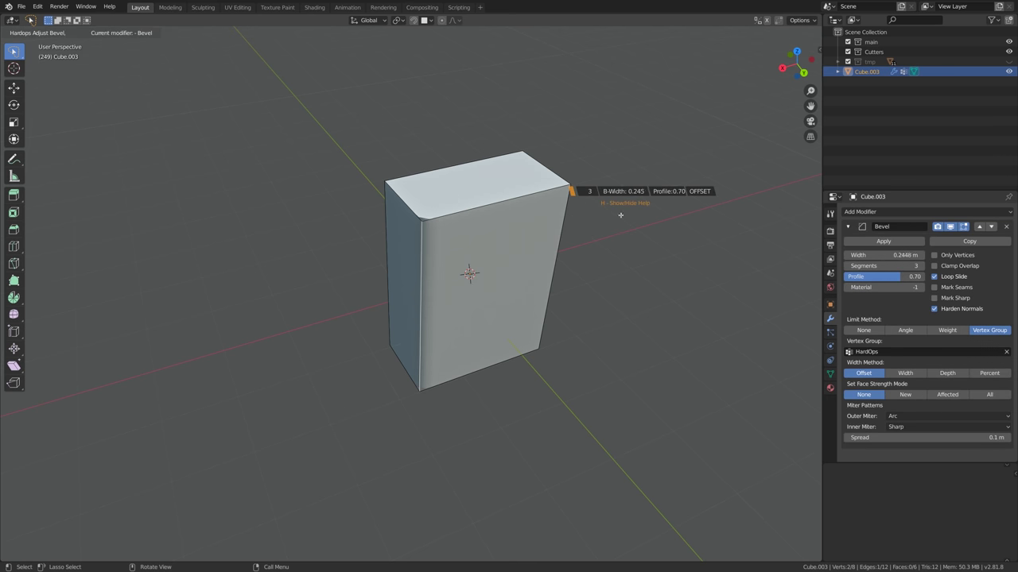
pyautogui.press('Tab')
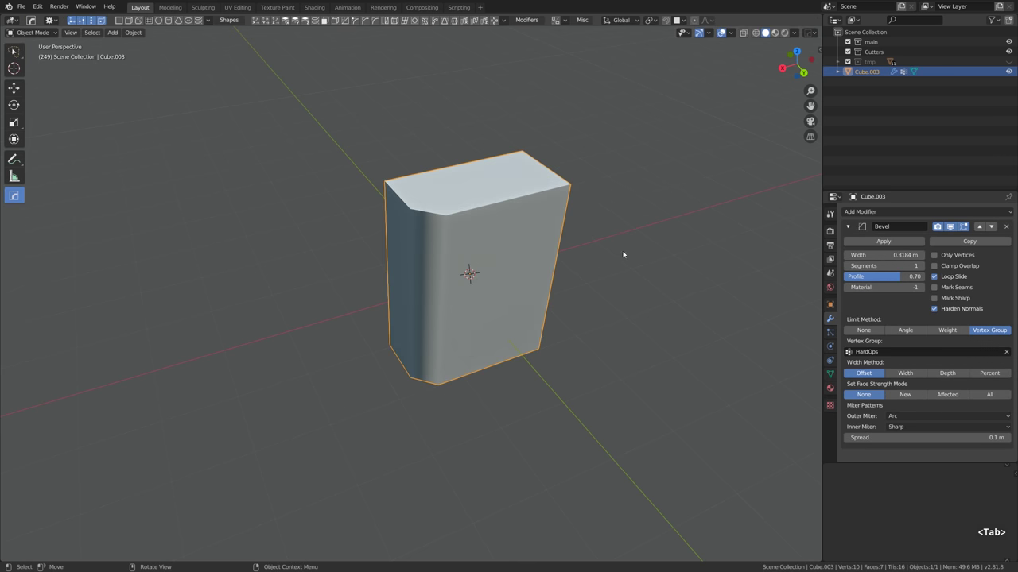
# Mirror the block with Hard Ops across the Y and X axes so all four vertical corners carry the bevel
pyautogui.hotkey('alt', 'x')
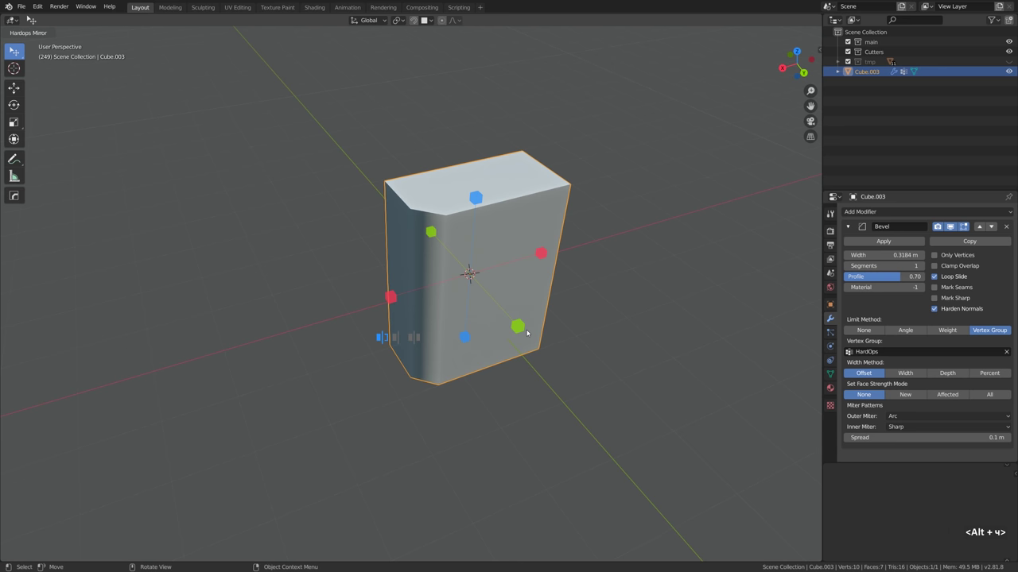
pyautogui.click(517, 326)
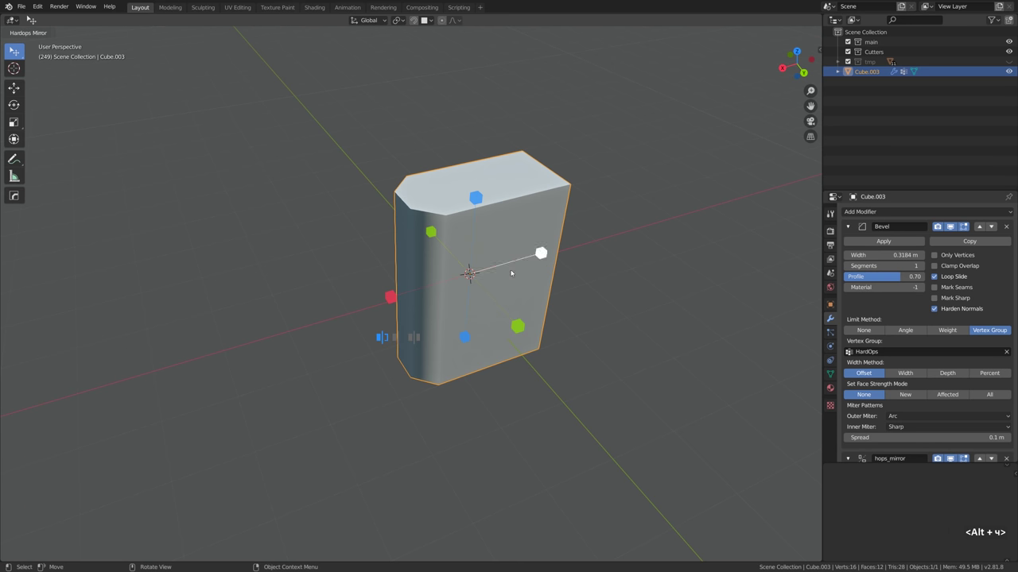
pyautogui.click(389, 297)
pyautogui.hotkey('alt', 'shift')
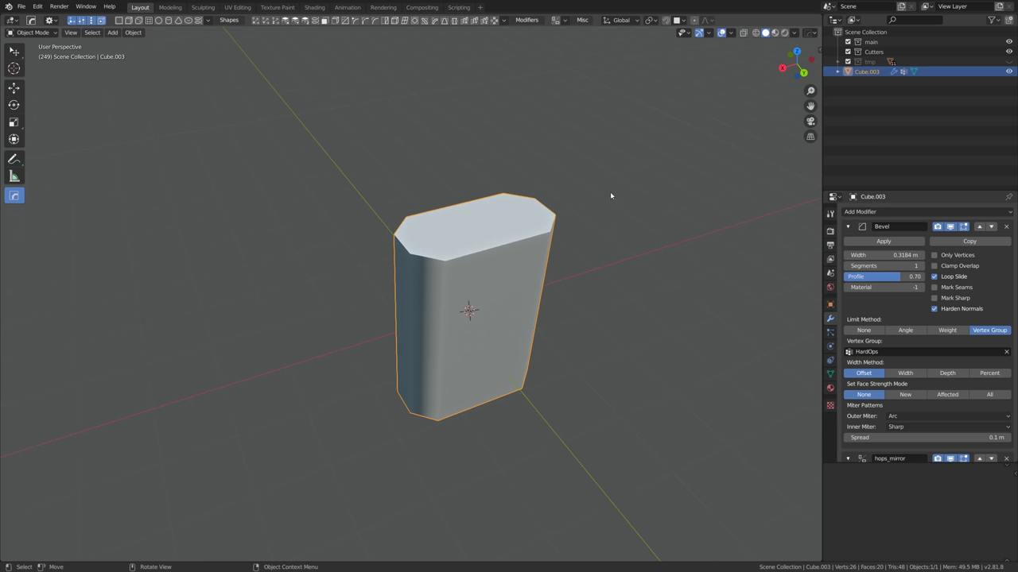
# Add a new second bevel modifier to the mirrored block with 6 segments and a width of about 0.08 m
pyautogui.press('q')
pyautogui.press('ctrl')
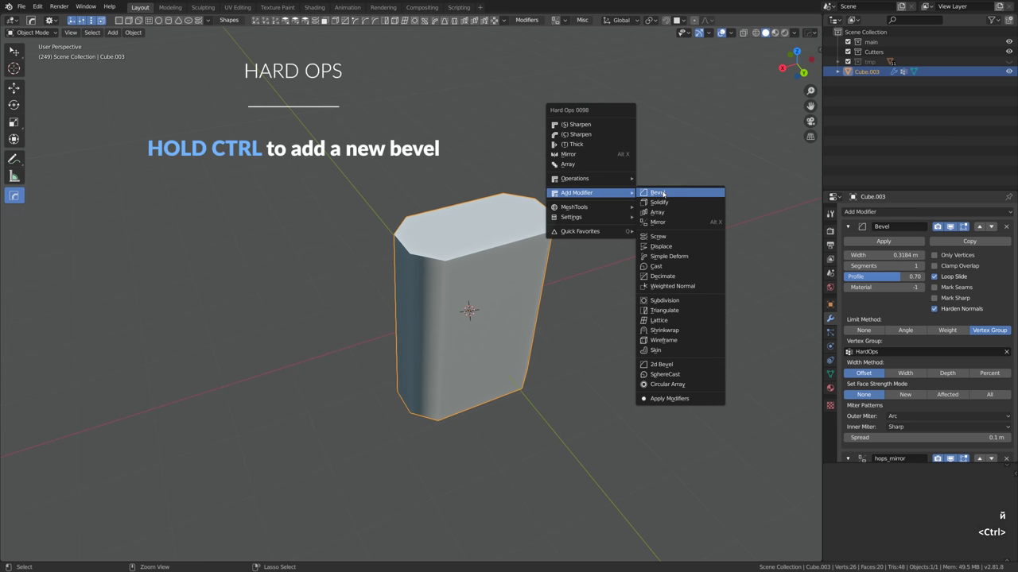
pyautogui.keyDown('ctrl'); pyautogui.click(672, 196); pyautogui.keyUp('ctrl')
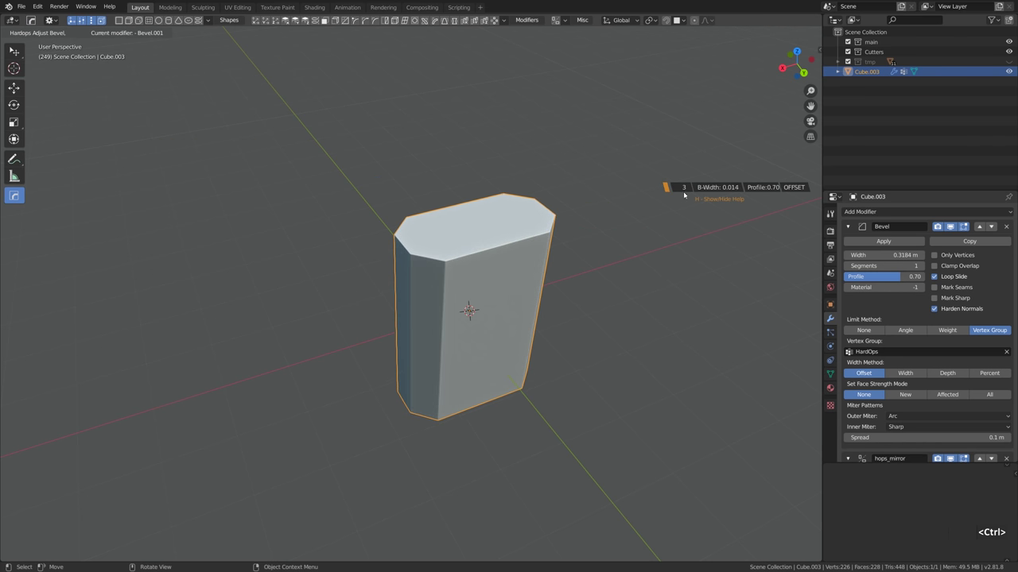
pyautogui.scroll(2, 650, 212)
pyautogui.scroll(1, 650, 212)
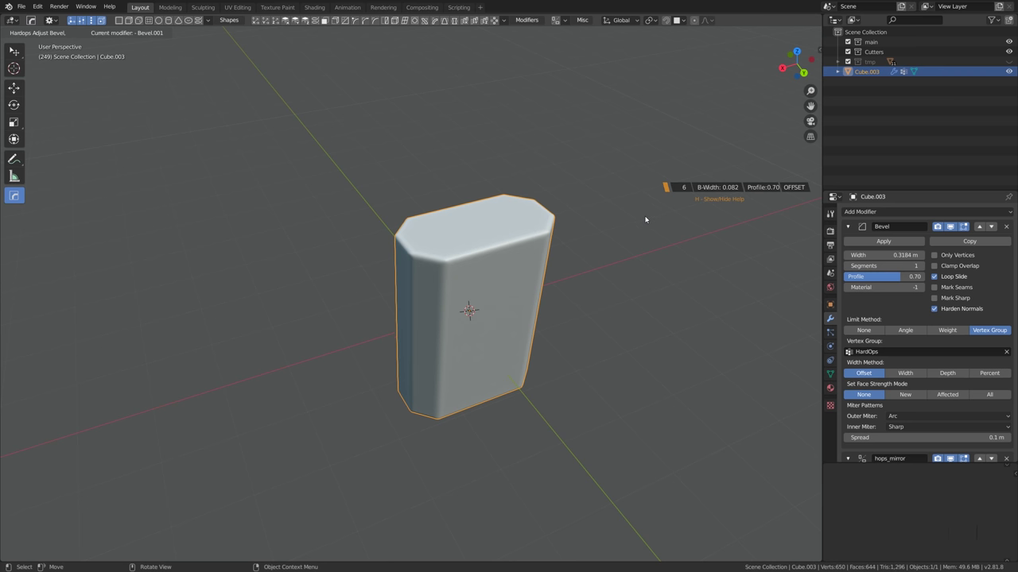
pyautogui.click(646, 220)
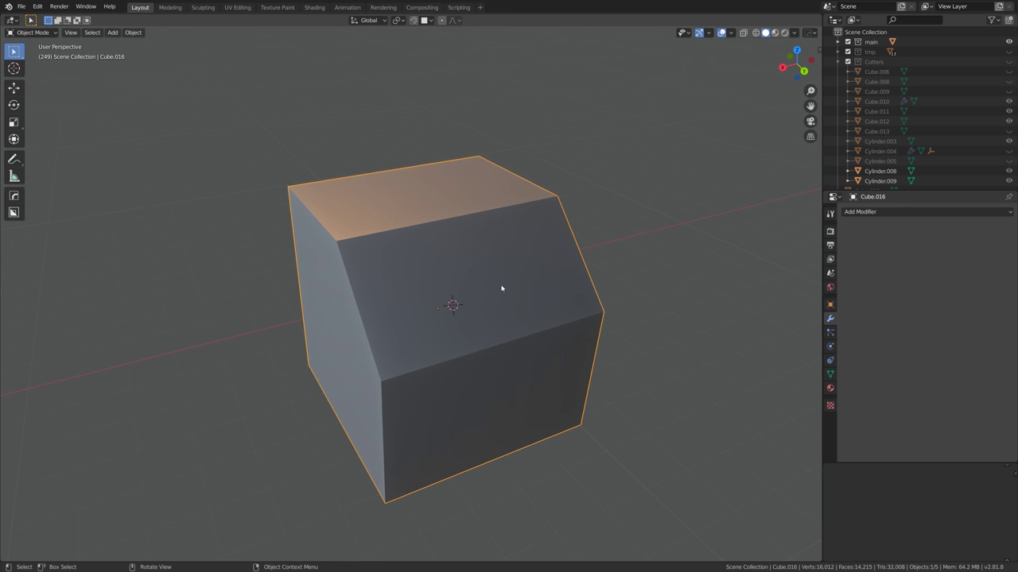
# Add a Hard Ops bevel modifier to the slanted block with 3 segments and a width of about 0.2 m
pyautogui.press('q')
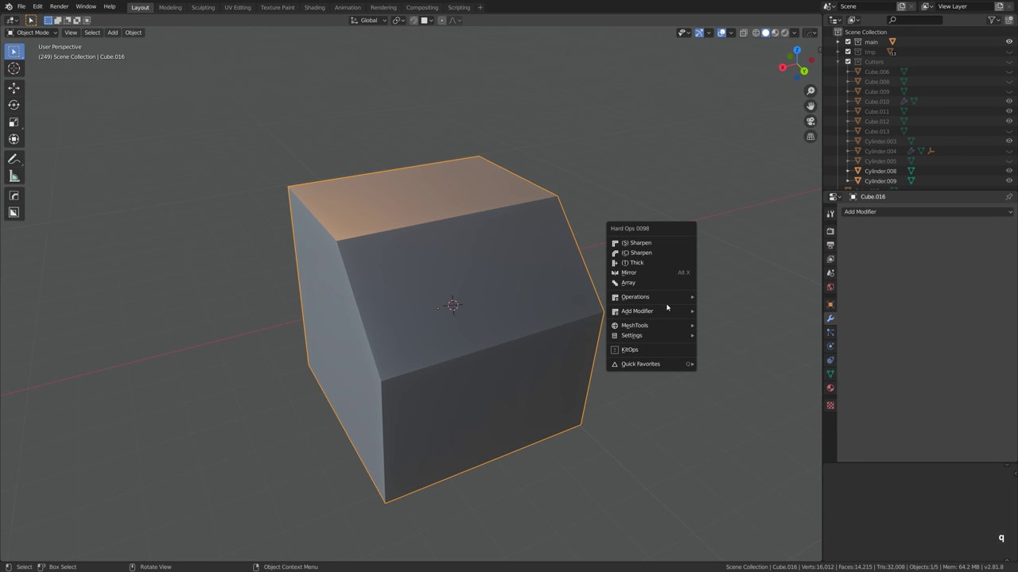
pyautogui.moveTo(666, 311)
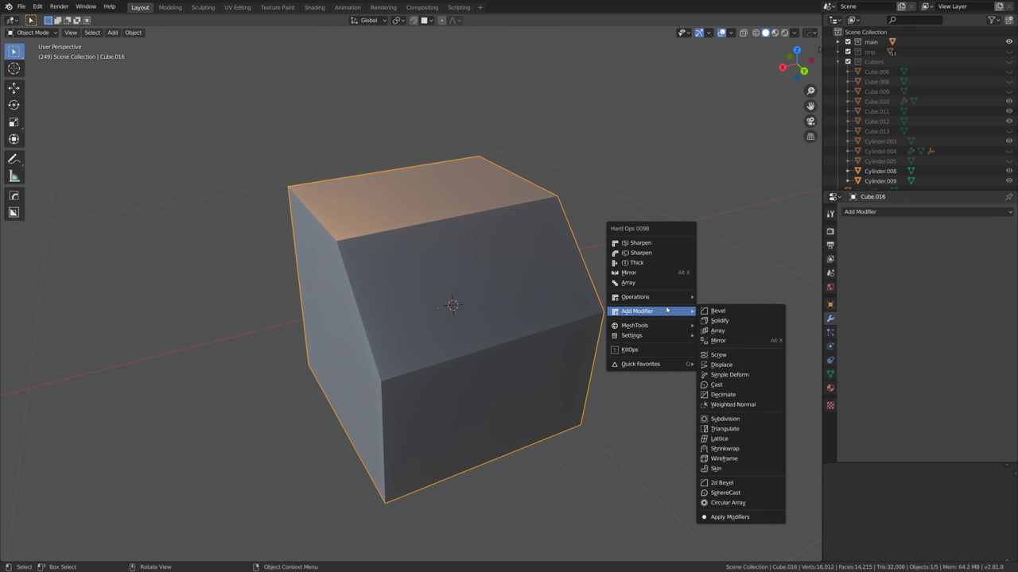
pyautogui.click(739, 313)
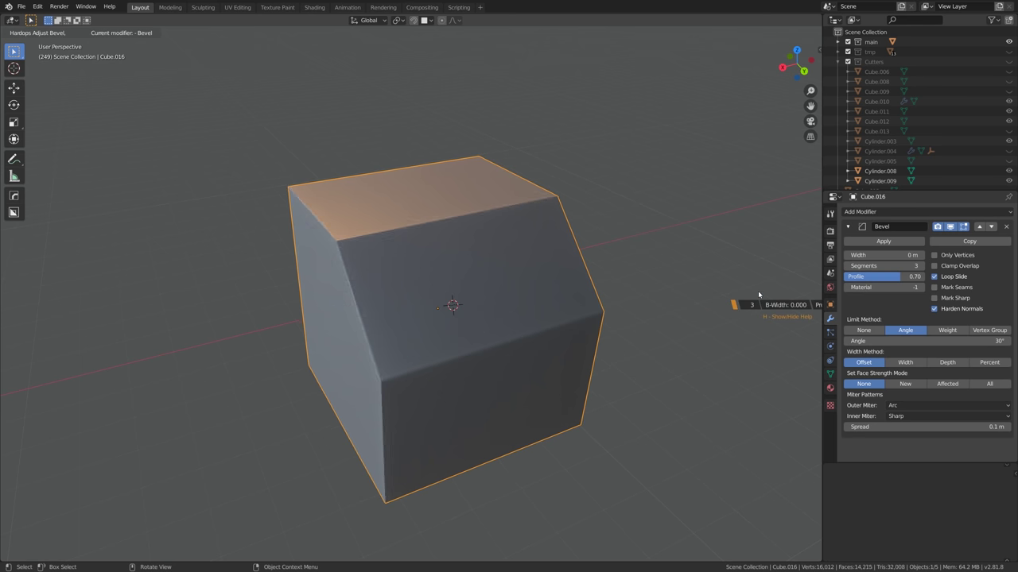
pyautogui.click(602, 345)
# Adjust the slanted block's existing bevel to 1 segment and a width of about 0.27 m
pyautogui.press('q')
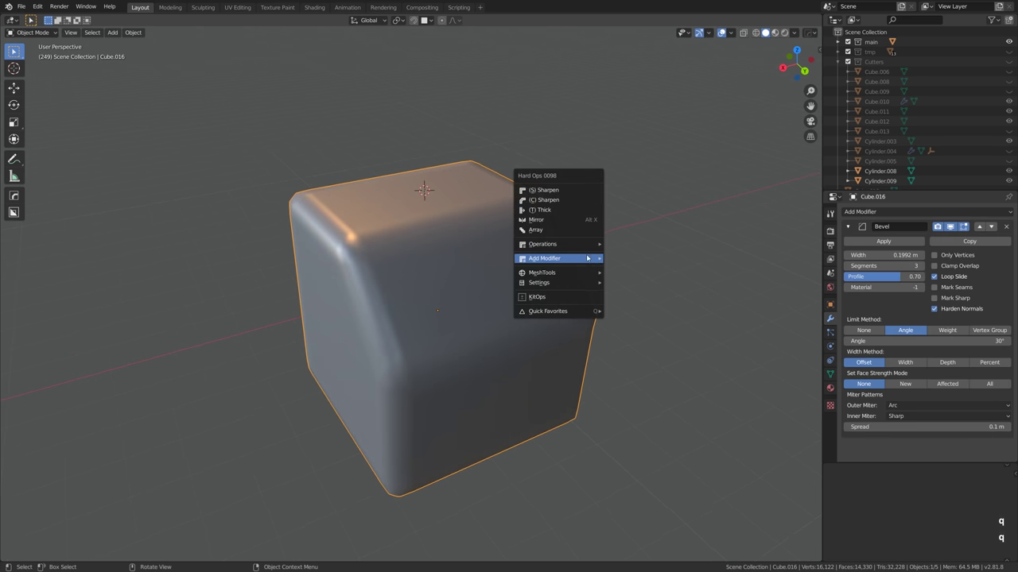
pyautogui.moveTo(598, 257)
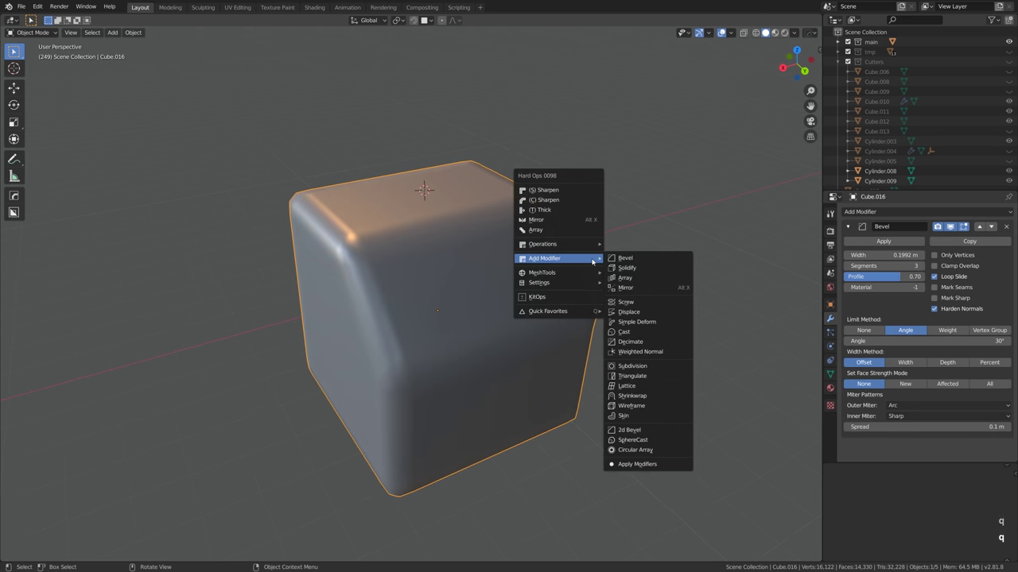
pyautogui.click(659, 261)
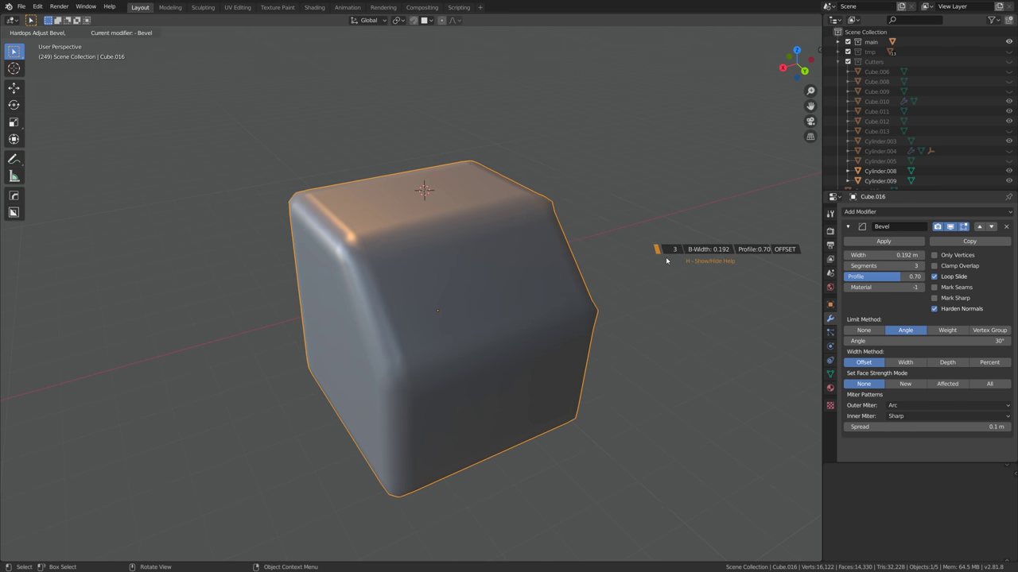
pyautogui.scroll(-2, 652, 271)
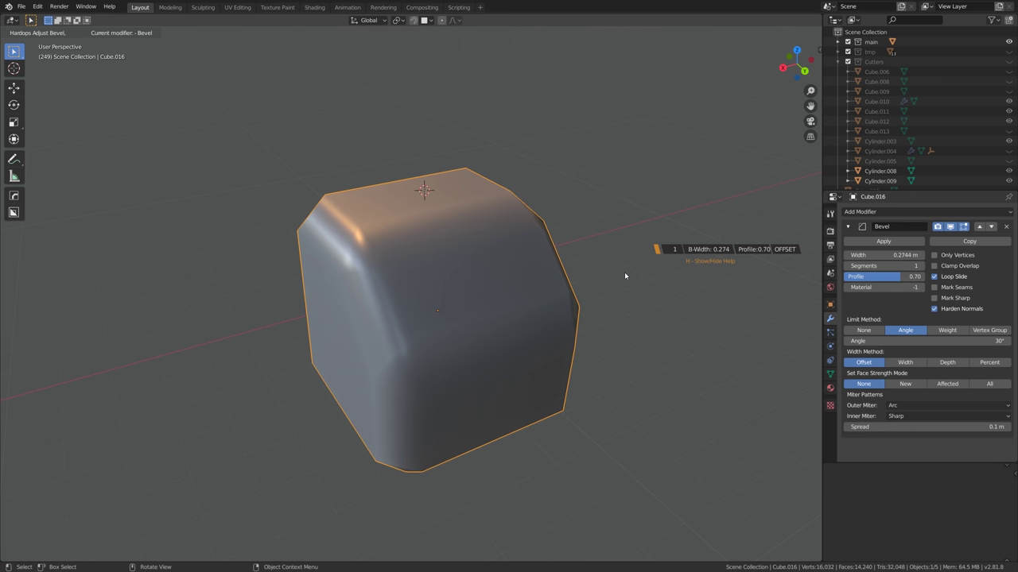
pyautogui.click(628, 270)
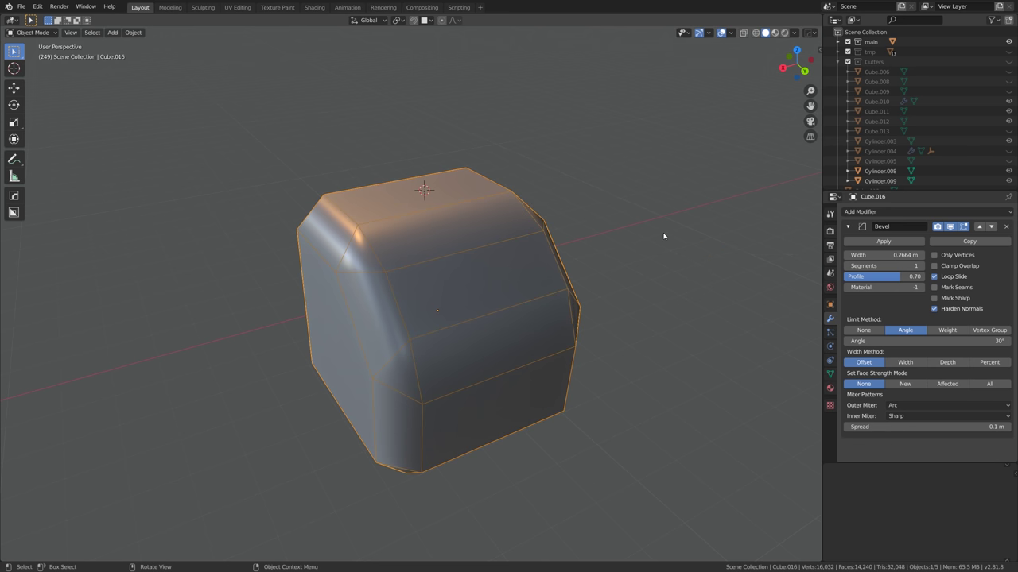
# Add a separate second bevel modifier to the slanted block with 6 segments and a width of about 0.02 m
pyautogui.press('q')
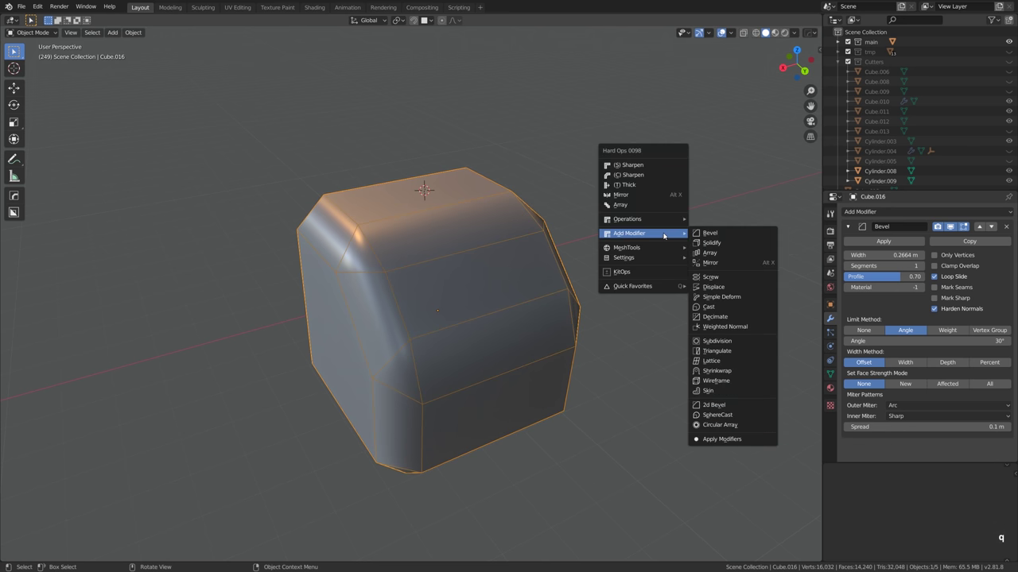
pyautogui.keyDown('ctrl'); pyautogui.click(738, 236); pyautogui.keyUp('ctrl')
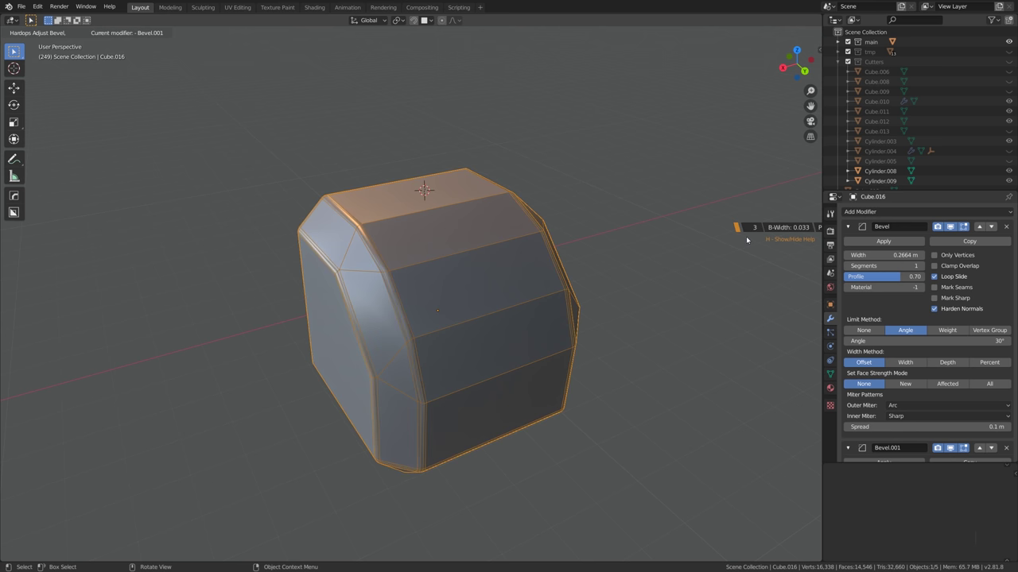
pyautogui.click(752, 238)
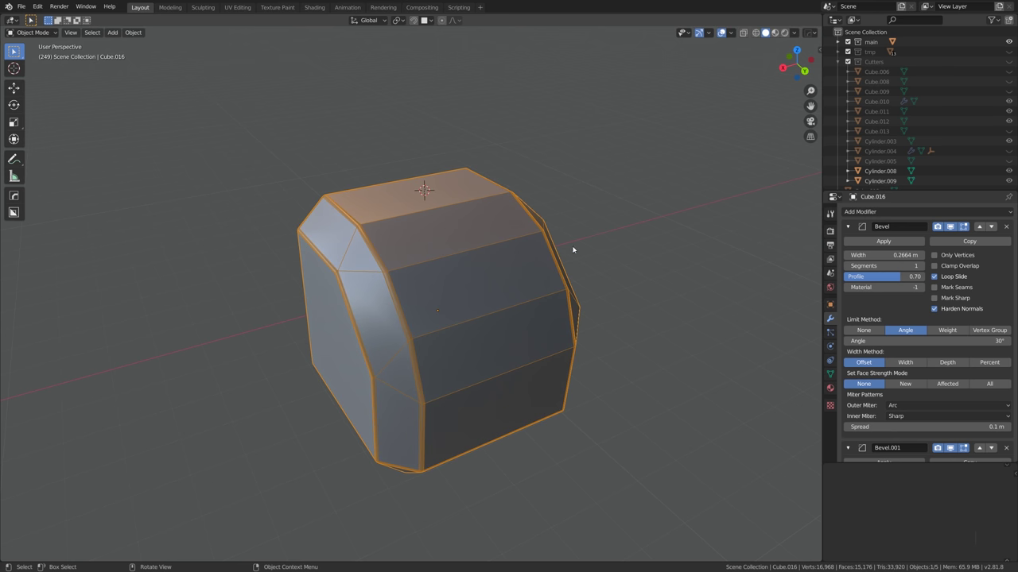
# Set the slanted block's Auto Smooth angle to 60°
pyautogui.scroll(-1, 672, 270)
pyautogui.click(830, 374)
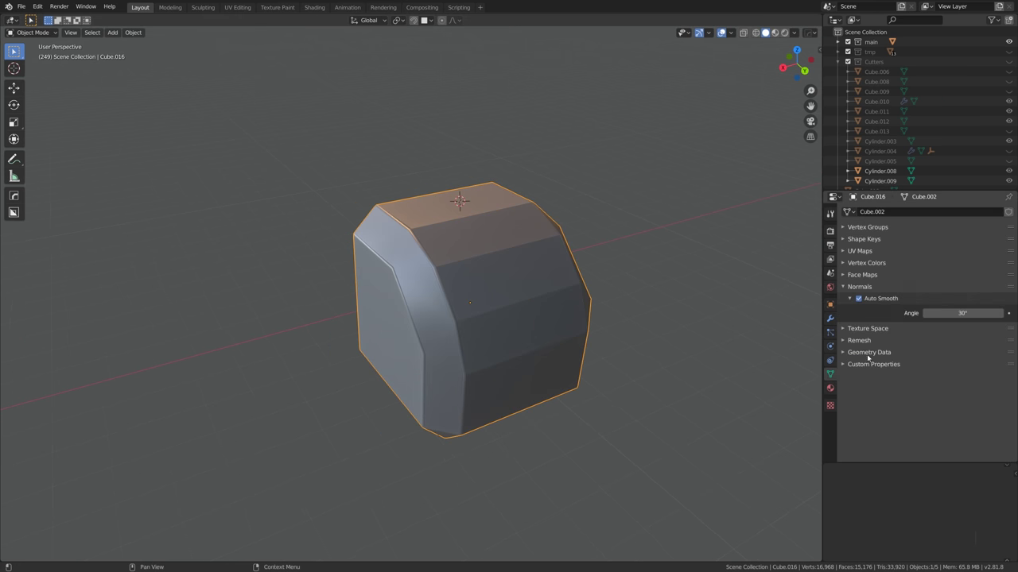
pyautogui.click(970, 313)
pyautogui.write('60')
pyautogui.press('Return')
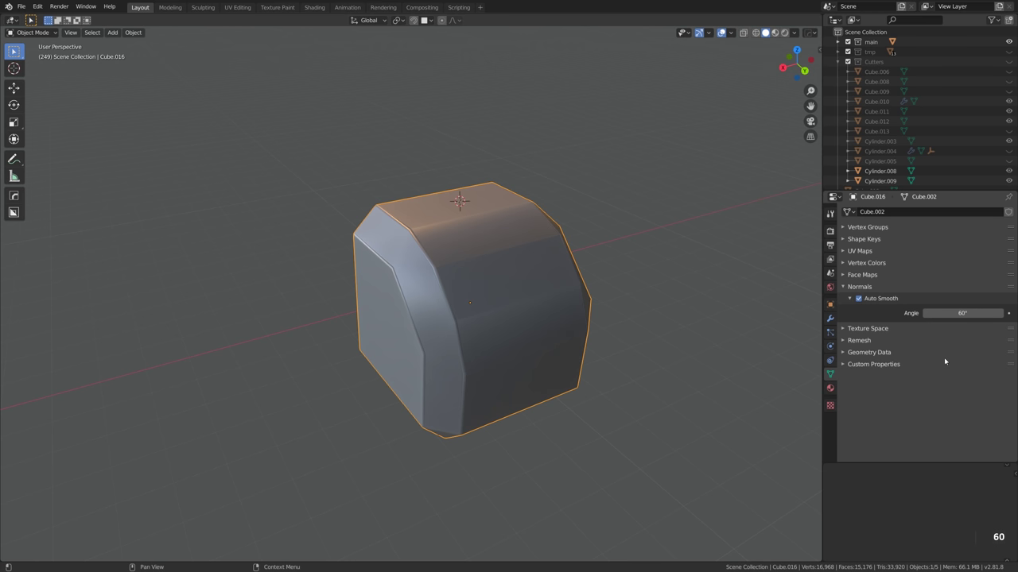
# Collapse both bevel modifiers in the stack and rename the first one Bevel_01
pyautogui.click(830, 318)
pyautogui.click(848, 227)
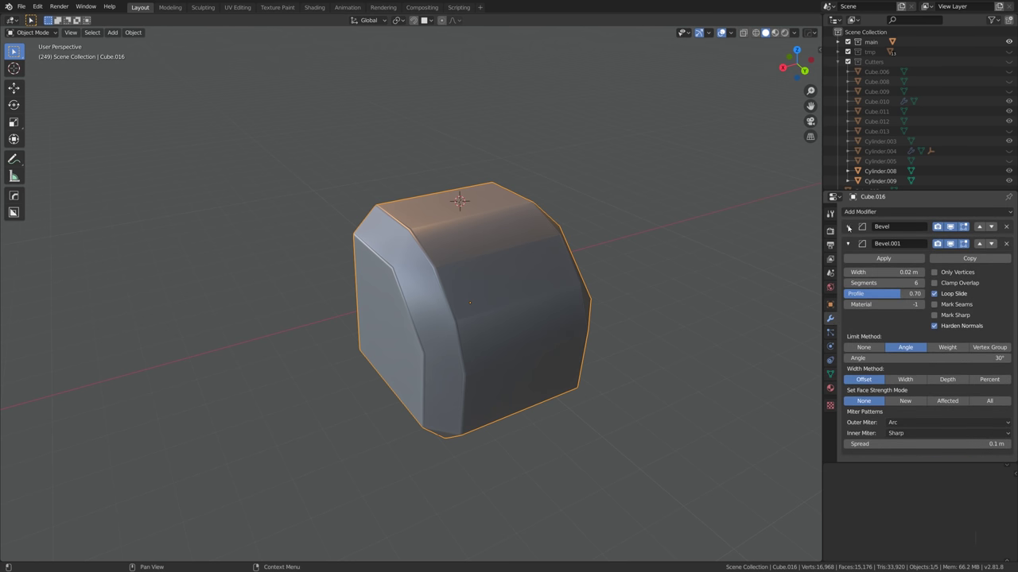
pyautogui.click(848, 244)
pyautogui.write('01')
pyautogui.press('Return')
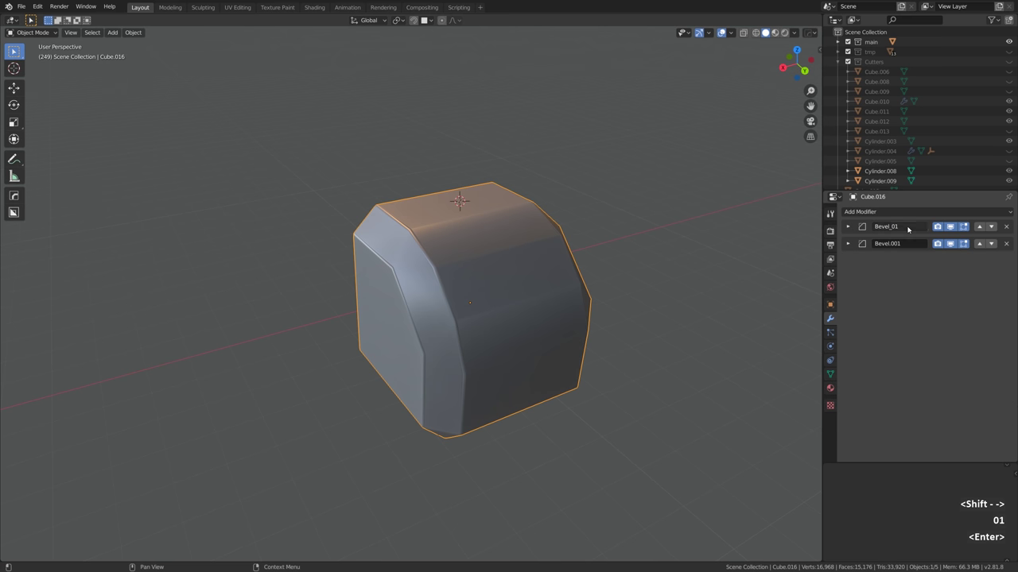
# Rename the second bevel modifier Bevel_02
pyautogui.doubleClick(906, 244)
pyautogui.press('BackSpace')
pyautogui.press('BackSpace')
pyautogui.press('BackSpace')
pyautogui.press('BackSpace')
pyautogui.write('_02')
pyautogui.press('Return')
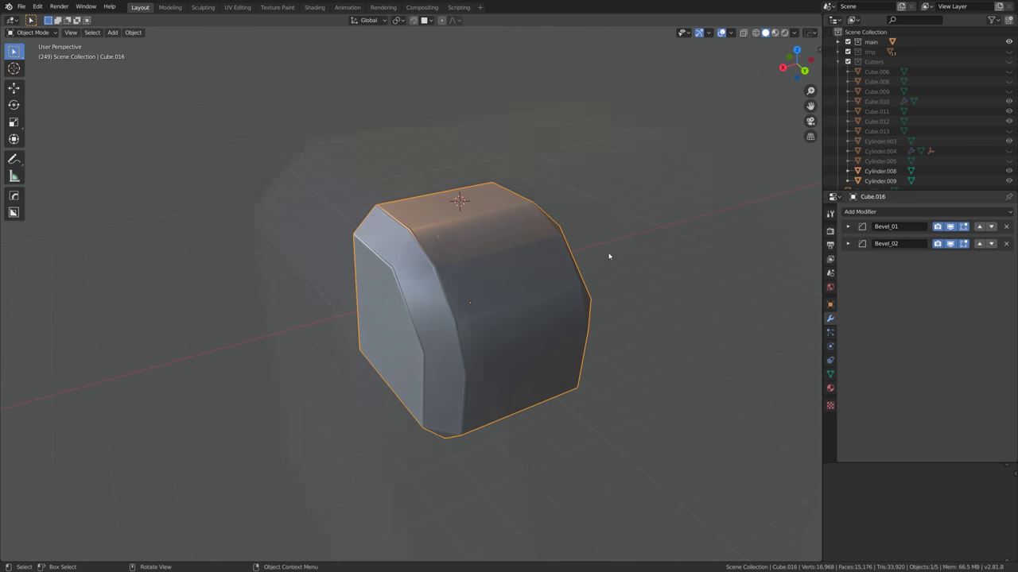
# Add a third bevel modifier with 3 segments to the block and cut the cylinder out with a Boolean difference
pyautogui.scroll(5, 609, 256)
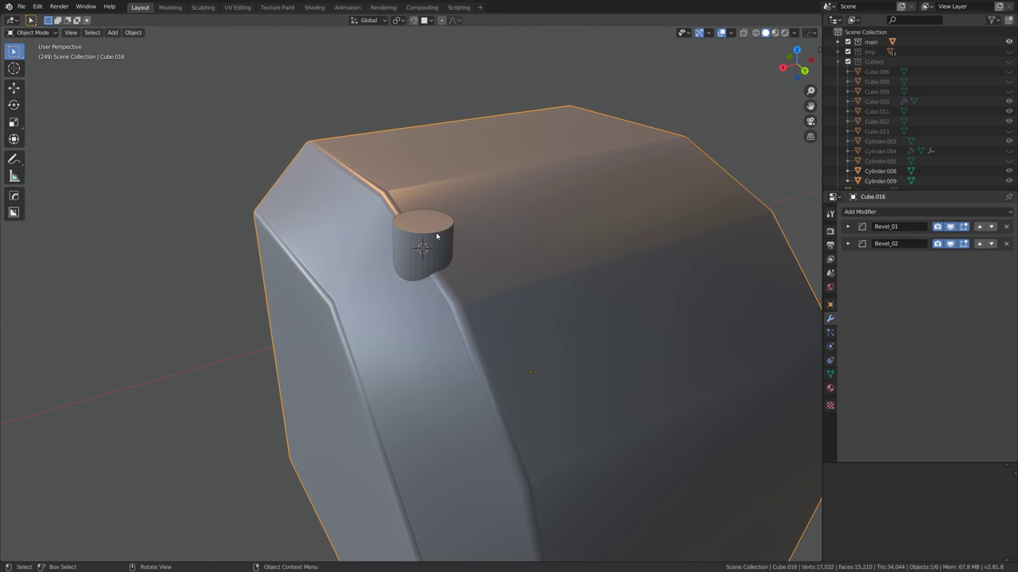
pyautogui.press('q')
pyautogui.moveTo(648, 208)
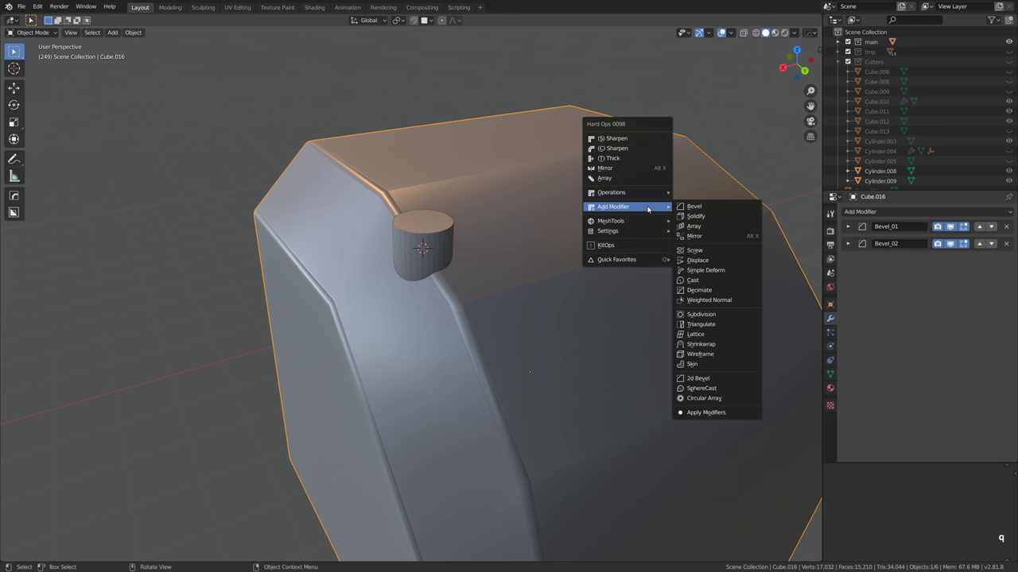
pyautogui.click(718, 210)
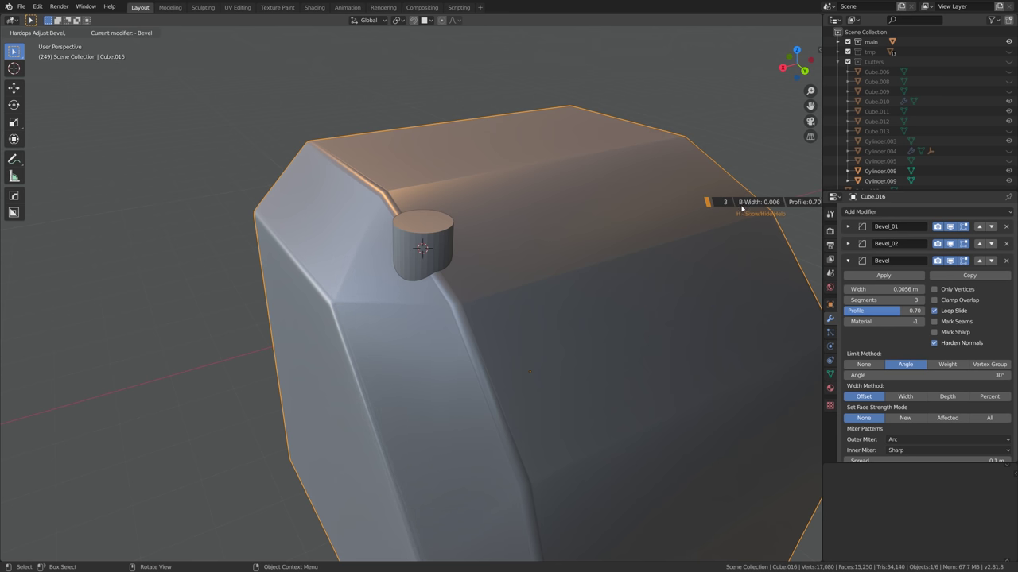
pyautogui.click(733, 212)
pyautogui.press('ctrl+KP_Subtract')
pyautogui.moveTo(436, 248); pyautogui.dragTo(463, 225, button='middle')
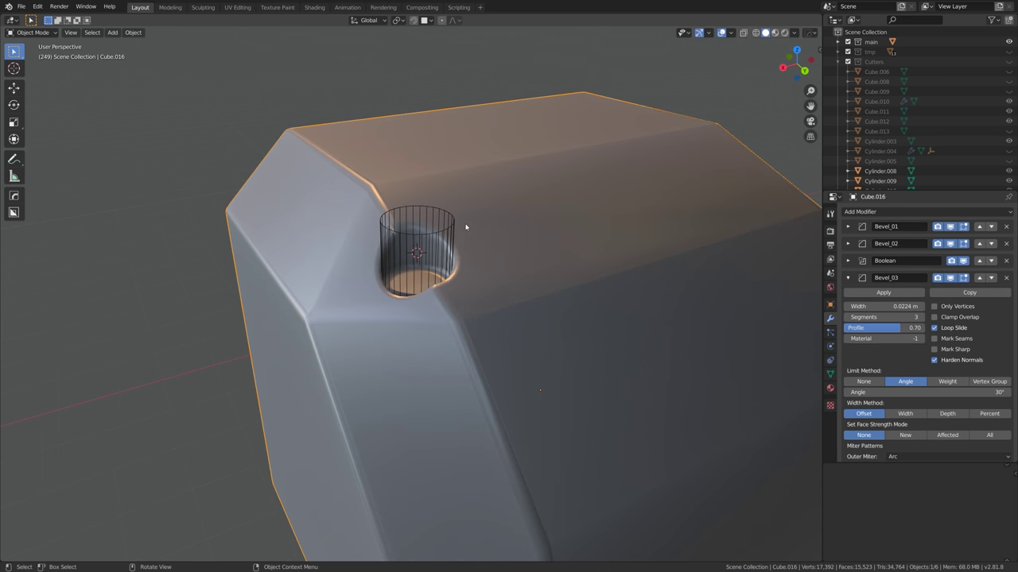
# Scale the cylinder cutter up about 1.56 times and move it along the block's bevelled edge, horizontally and vertically
pyautogui.click(453, 231)
pyautogui.press('s')
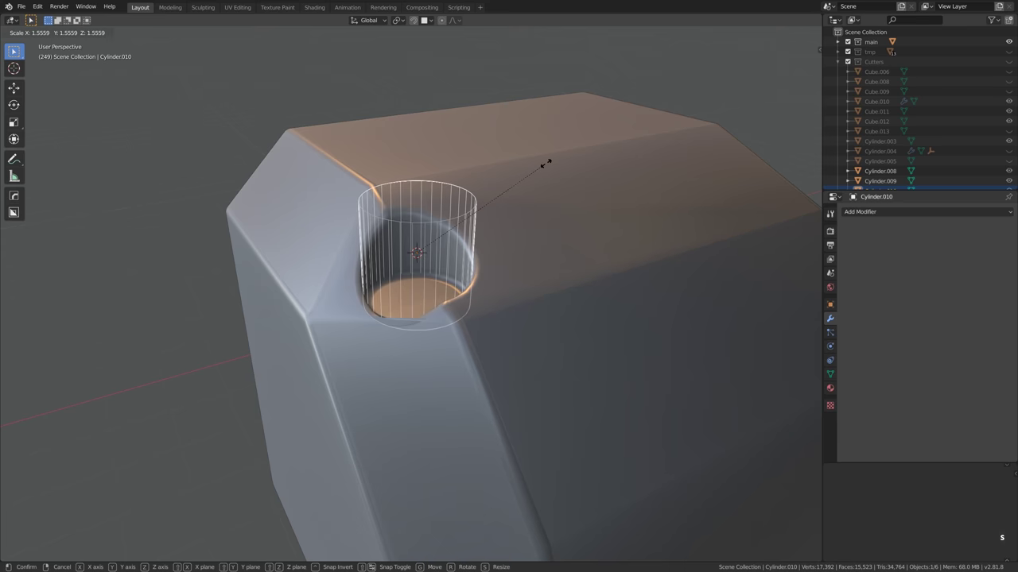
pyautogui.click(545, 164)
pyautogui.press('g')
pyautogui.hotkey('shift', 'z')
pyautogui.press('g')
pyautogui.press('z')
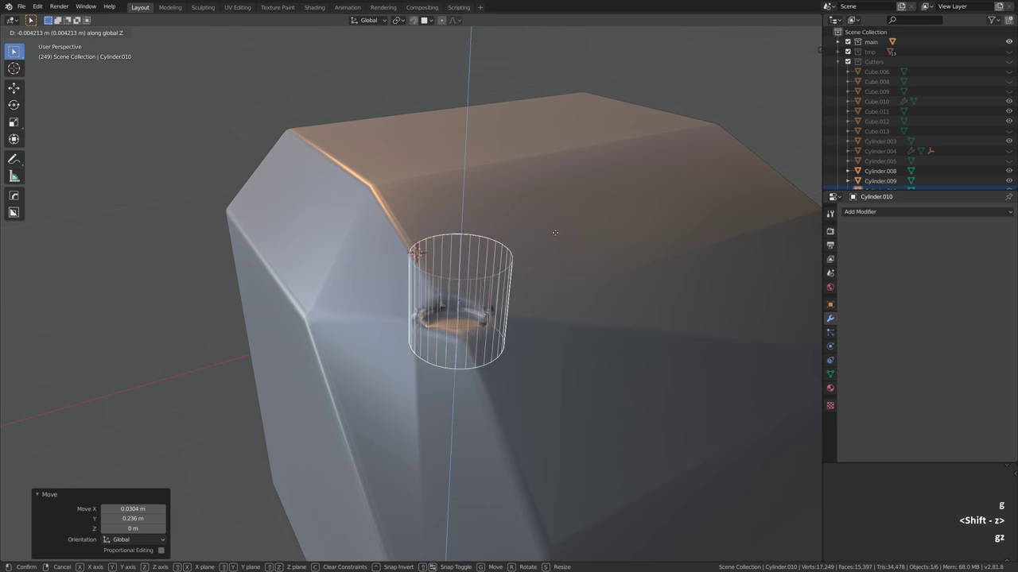
pyautogui.click(533, 286)
# Adjust the block's Bevel_03 modifier to 6 segments and a width of about 0.019 m
pyautogui.scroll(-3, 532, 285)
pyautogui.click(591, 283)
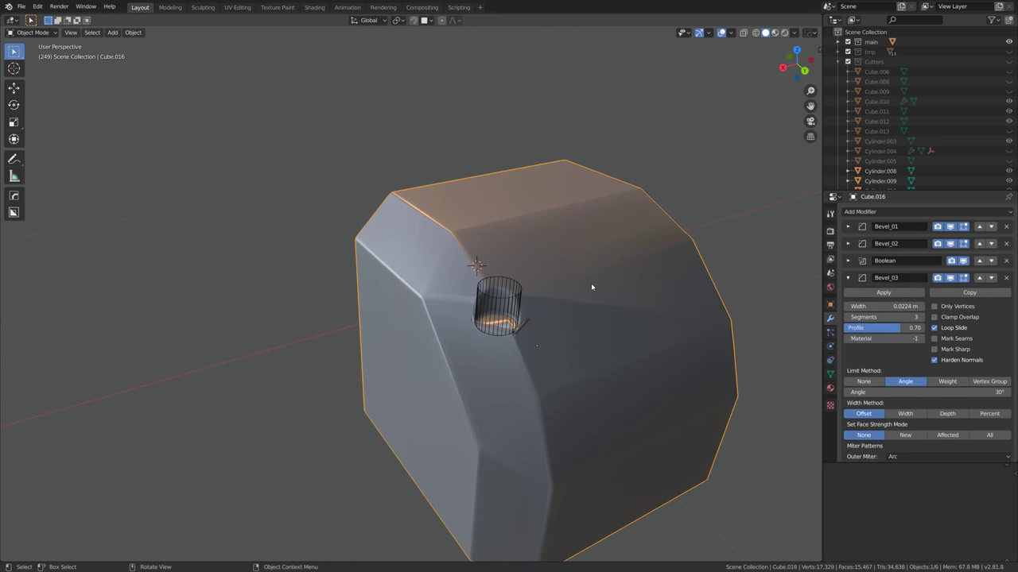
pyautogui.scroll(1, 591, 283)
pyautogui.keyDown('shift'); pyautogui.moveTo(882, 306); pyautogui.dragTo(924, 319); pyautogui.keyUp('shift')
pyautogui.scroll(2, 450, 318)
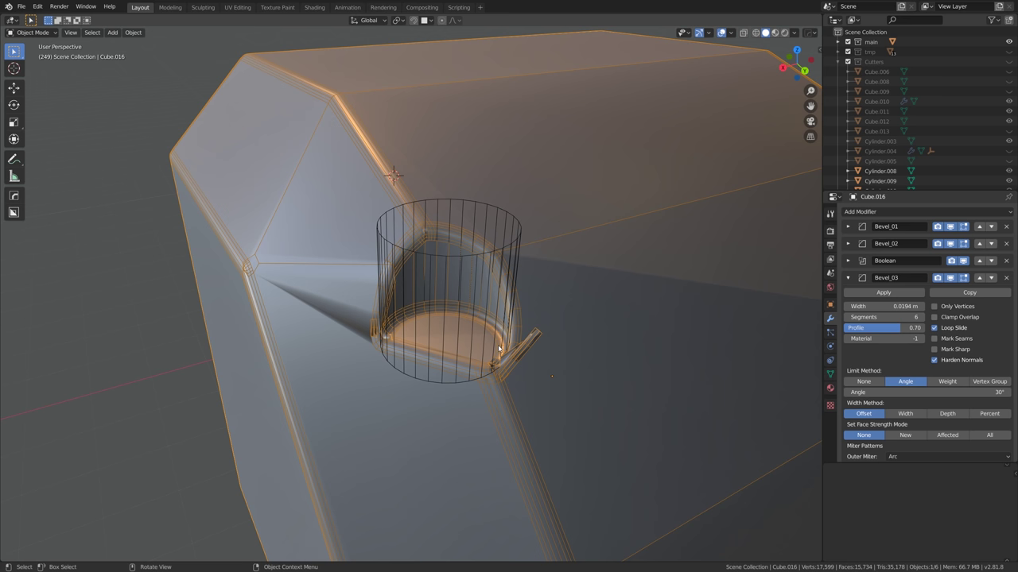
# Remove the Bevel_03 and Boolean modifiers from the block
pyautogui.click(1006, 278)
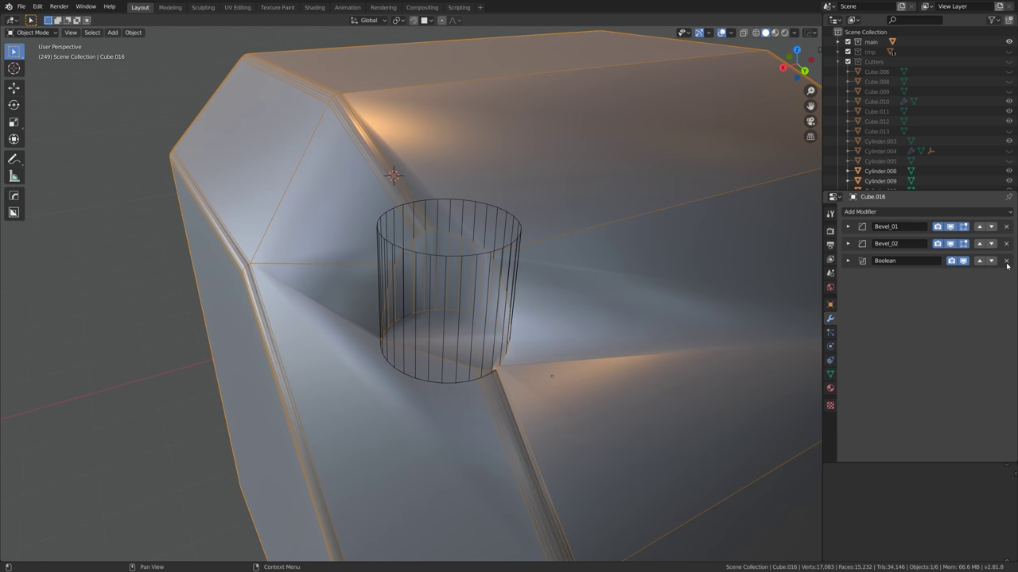
pyautogui.click(1006, 262)
pyautogui.scroll(-4, 556, 263)
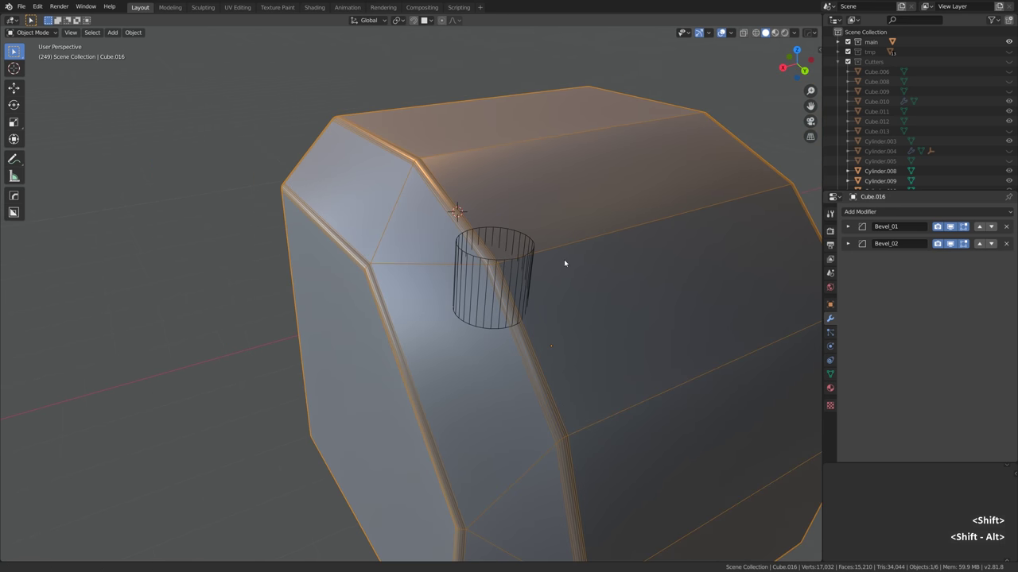
# Add a new 60° bevel modifier to the block with Hard Ops, using 3 segments and a width of about 0.021 m
pyautogui.keyDown('shift'); pyautogui.moveTo(565, 263); pyautogui.dragTo(575, 228, button='middle'); pyautogui.keyUp('shift')
pyautogui.press('q')
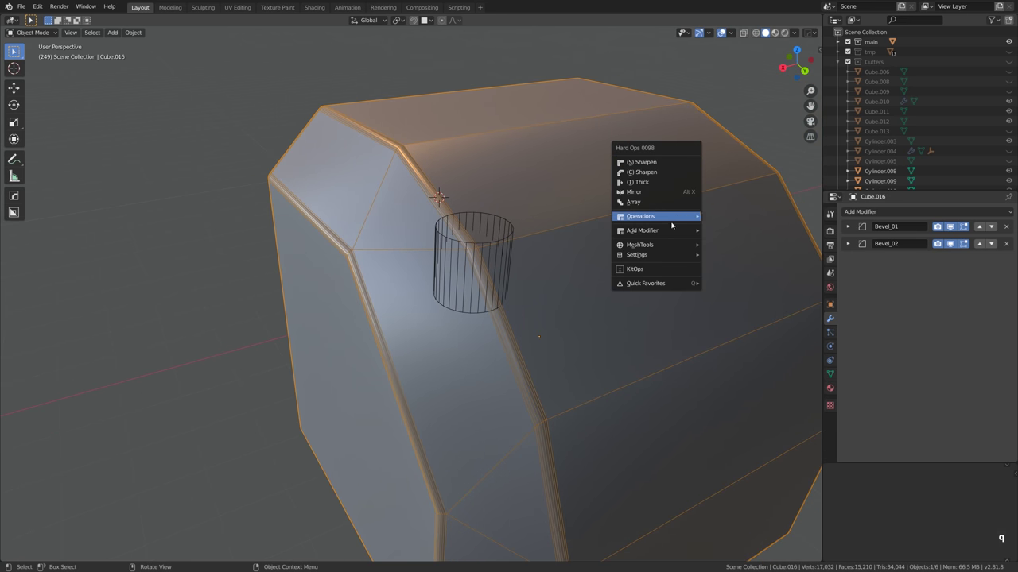
pyautogui.moveTo(676, 231)
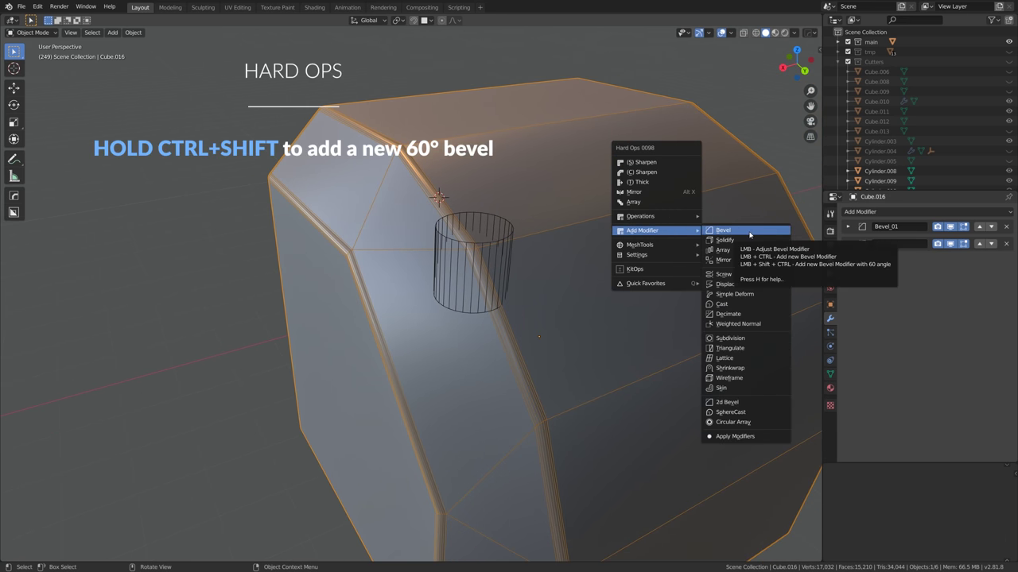
pyautogui.press('ctrl')
pyautogui.hotkey('ctrl', 'shift')
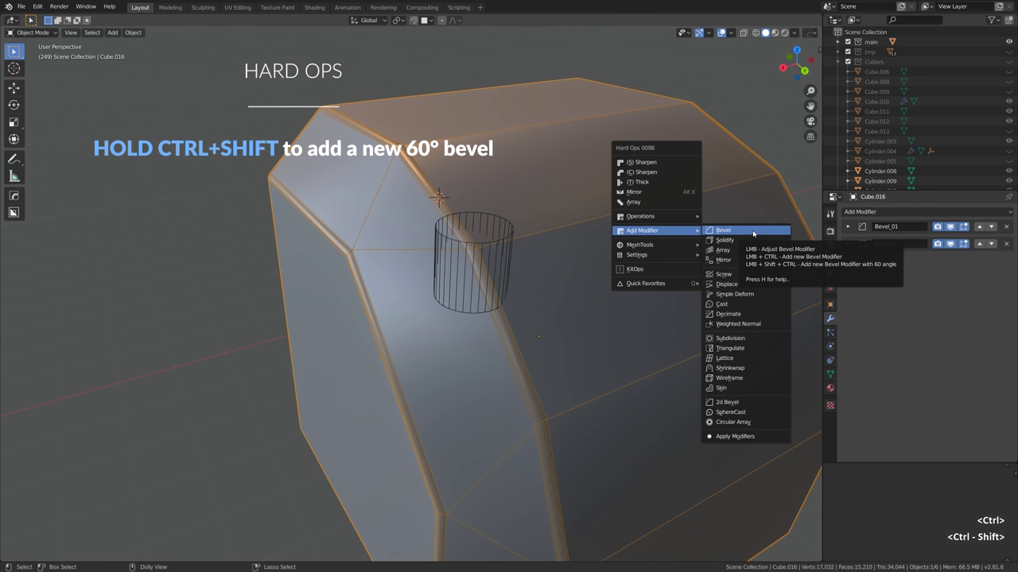
pyautogui.keyDown('ctrl'); pyautogui.keyDown('shift'); pyautogui.click(753, 231); pyautogui.keyUp('shift'); pyautogui.keyUp('ctrl')
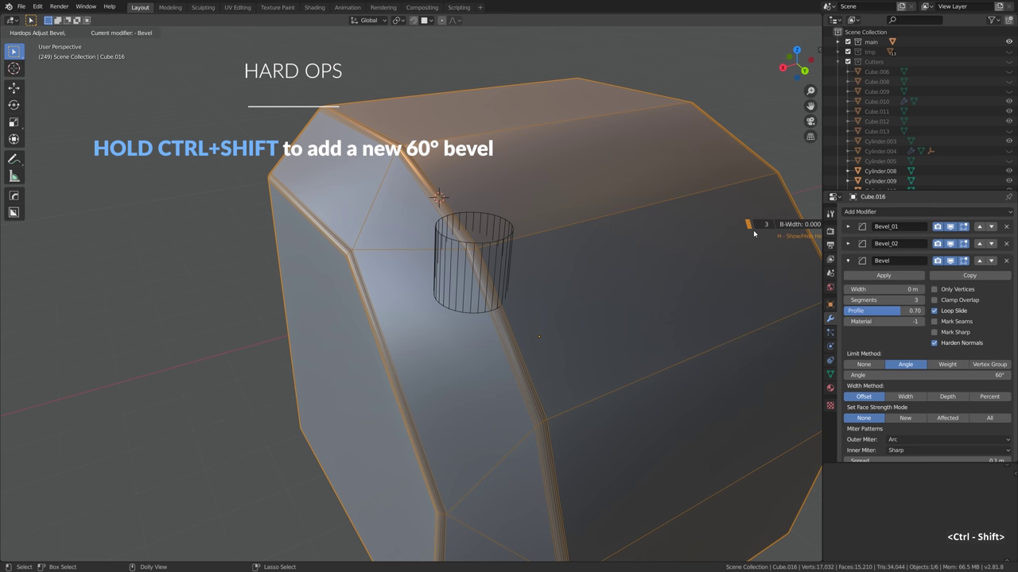
pyautogui.moveTo(751, 230)
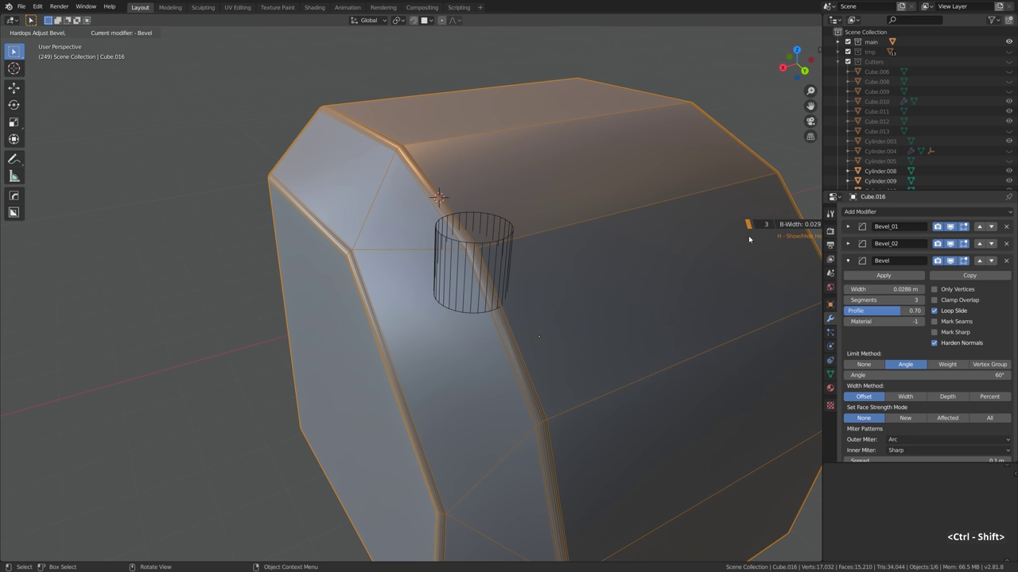
pyautogui.click(753, 234)
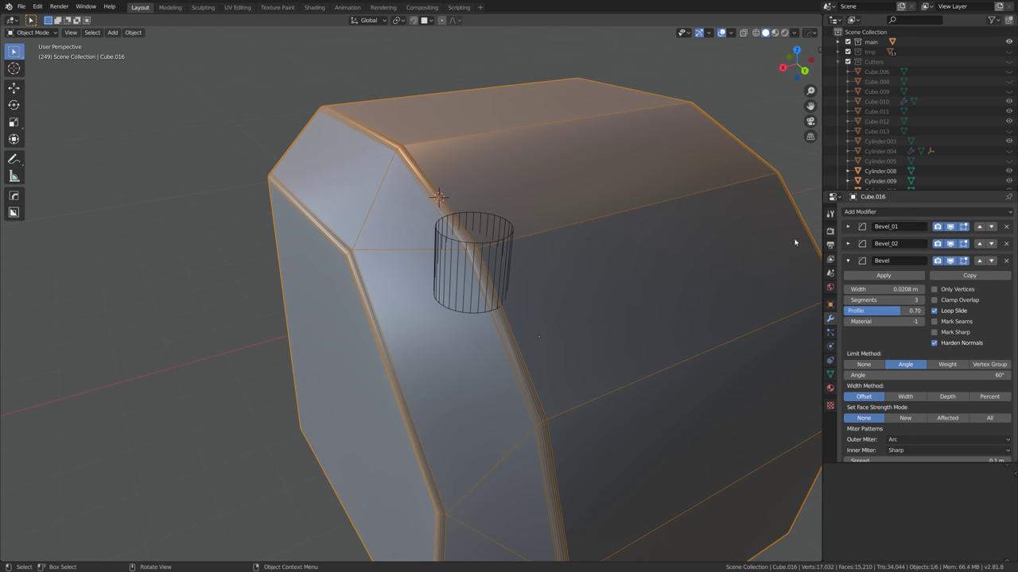
# Rename the new bevel modifier to "Bevel_03 (60 degree)", keeping its angle limit at 60°
pyautogui.doubleClick(899, 261)
pyautogui.write('_03')
pyautogui.press('Return')
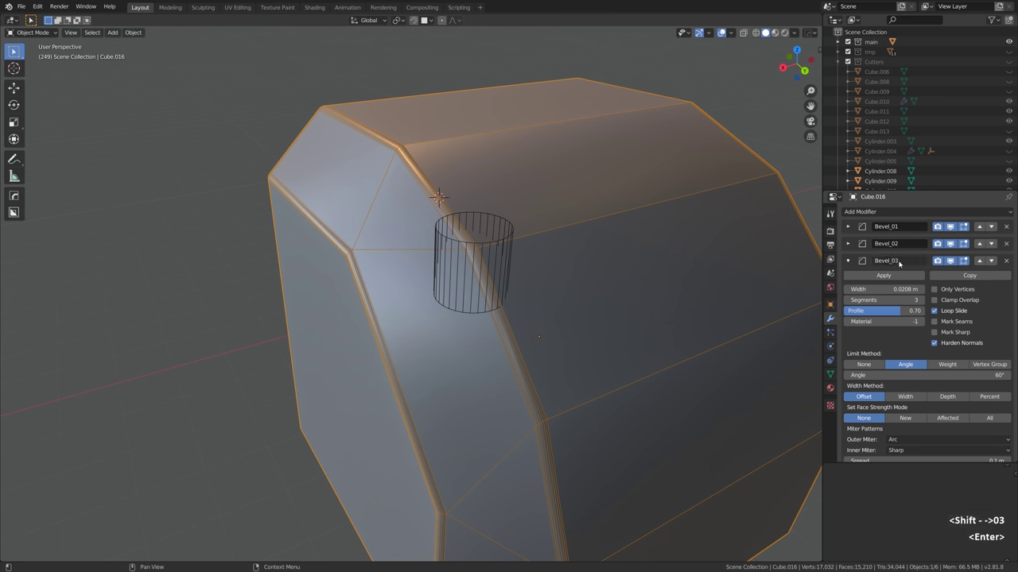
pyautogui.doubleClick(898, 262)
pyautogui.write('(60 ')
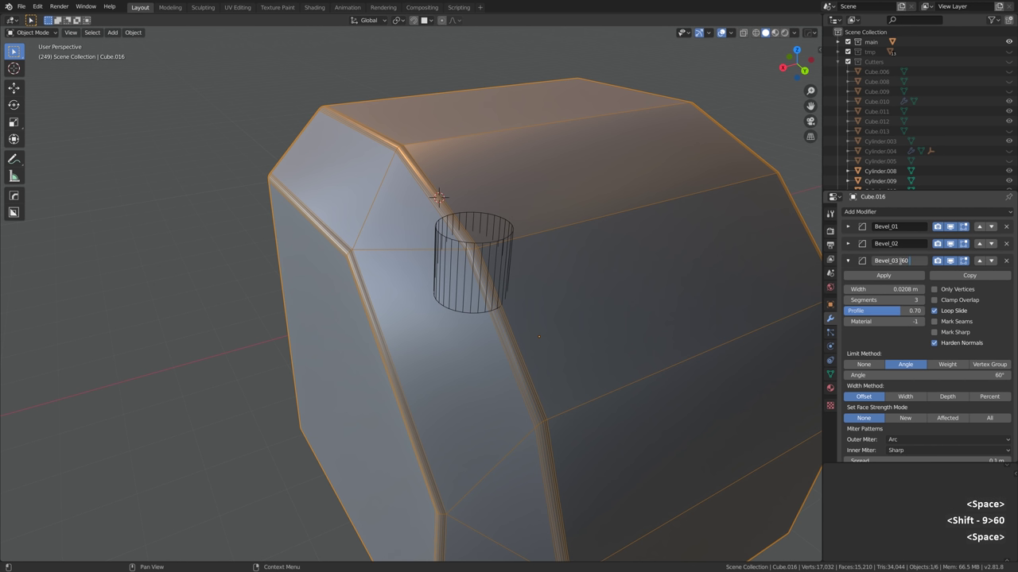
pyautogui.write('degree)')
pyautogui.press('Return')
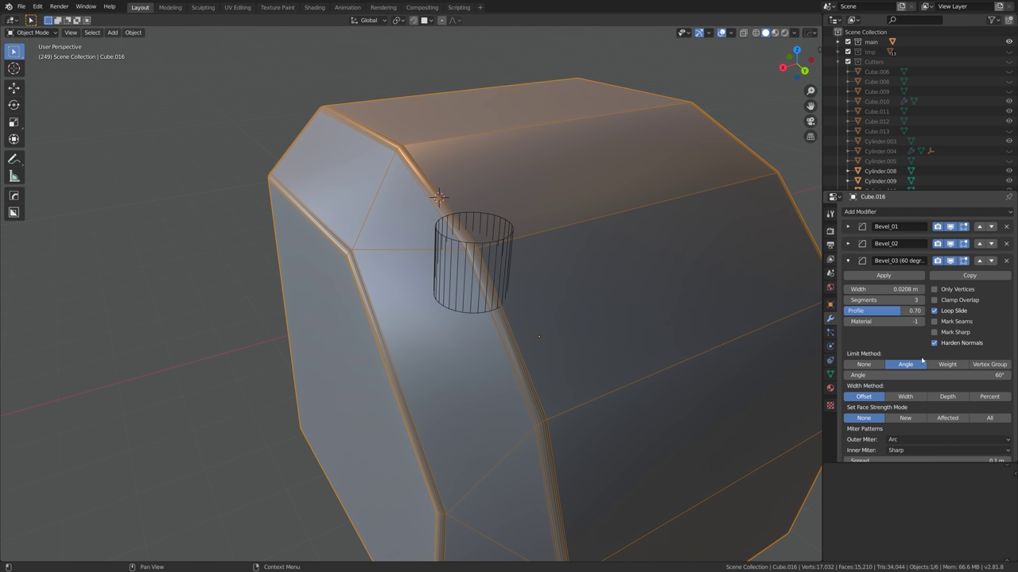
pyautogui.moveTo(986, 376); pyautogui.dragTo(979, 376)
pyautogui.moveTo(980, 376); pyautogui.dragTo(986, 376)
# Cut the cylinder out of the block's edge with a Boolean difference
pyautogui.click(525, 224)
pyautogui.keyDown('shift'); pyautogui.click(531, 225); pyautogui.keyUp('shift')
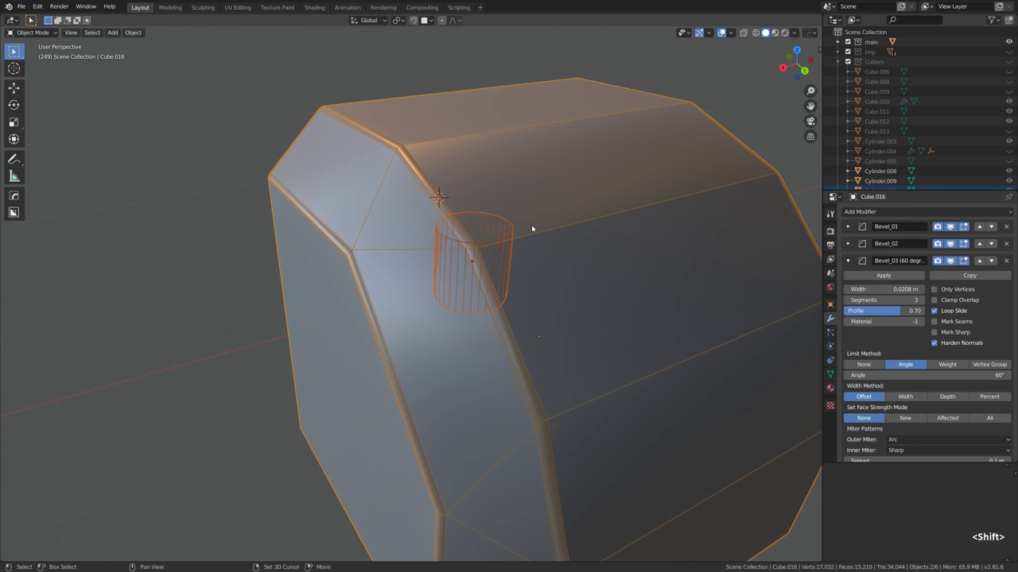
pyautogui.press('ctrl+KP_Subtract')
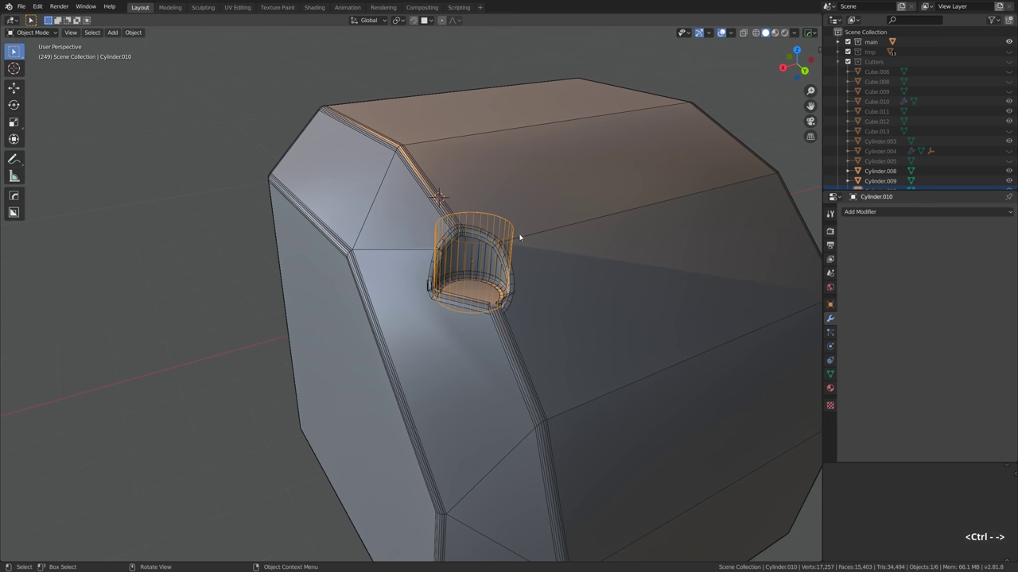
# Reduce the width of the block's 60° bevel to about 0.005 m with Hard Ops
pyautogui.press('q')
pyautogui.moveTo(588, 229)
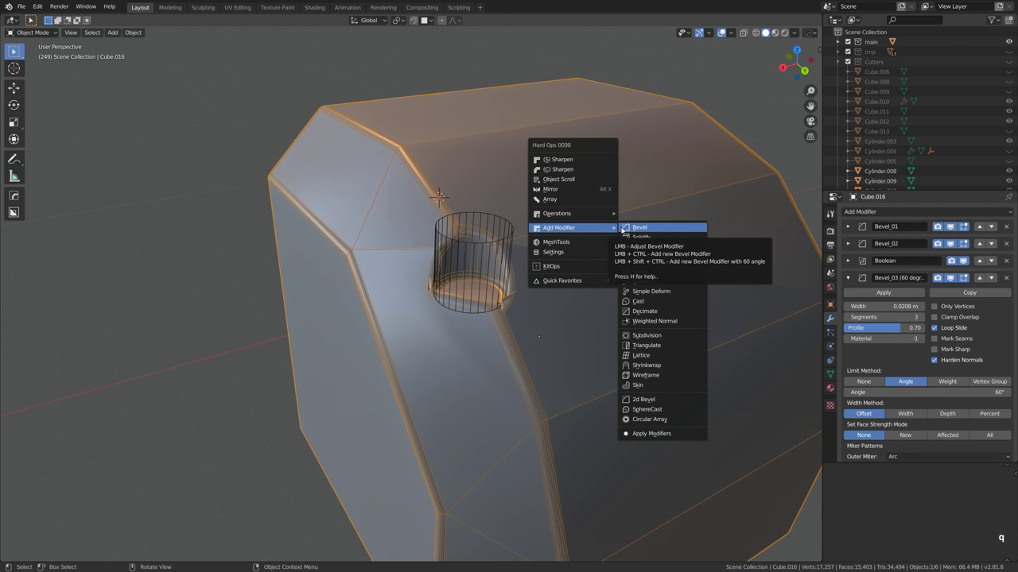
pyautogui.click(655, 228)
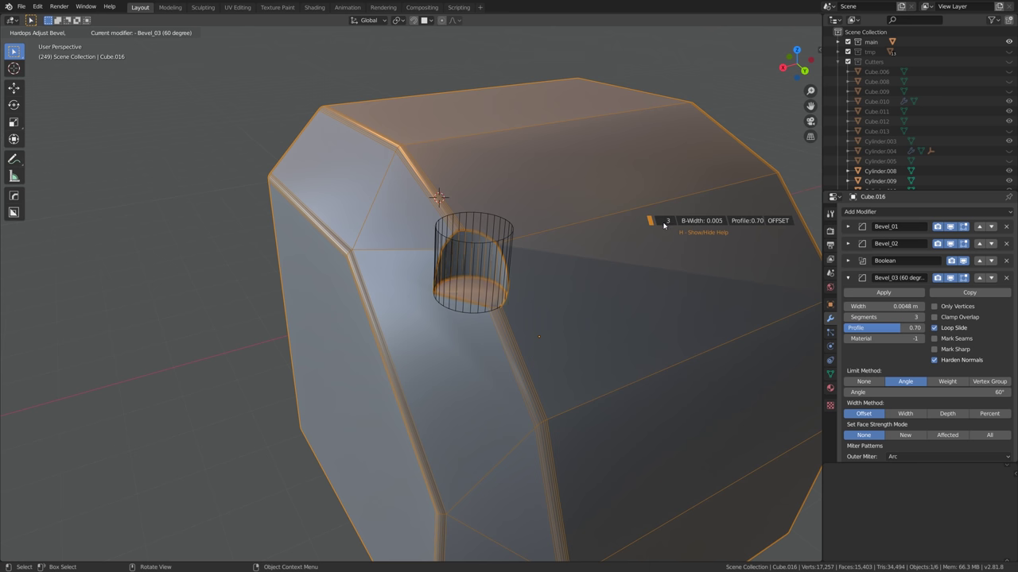
pyautogui.click(664, 225)
# Move the cylinder cutter horizontally by about -0.05 m in X and -0.078 m in Y
pyautogui.click(510, 237)
pyautogui.press('g')
pyautogui.hotkey('shift', 'z')
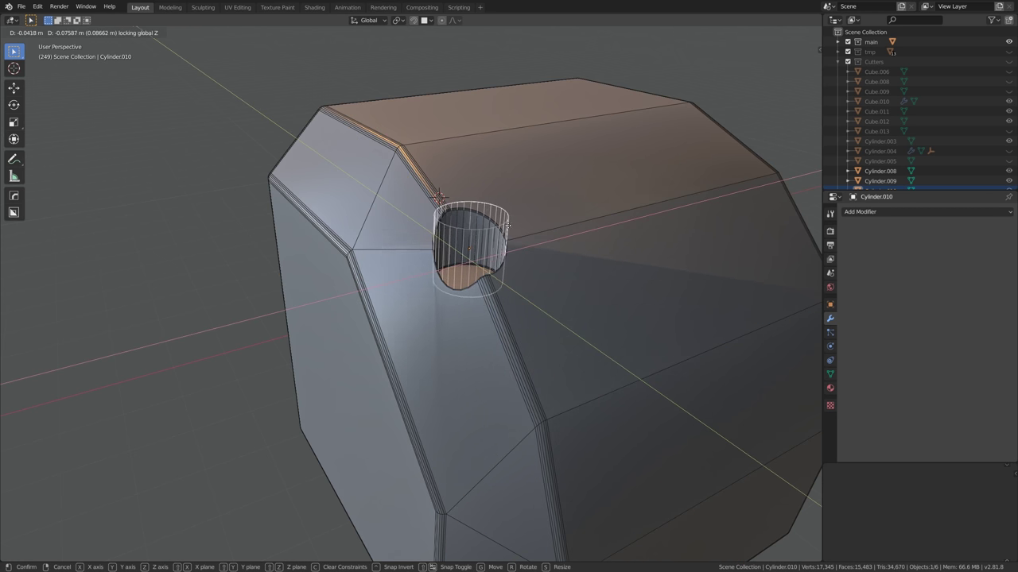
pyautogui.click(508, 228)
pyautogui.scroll(3, 509, 230)
pyautogui.scroll(-2, 509, 230)
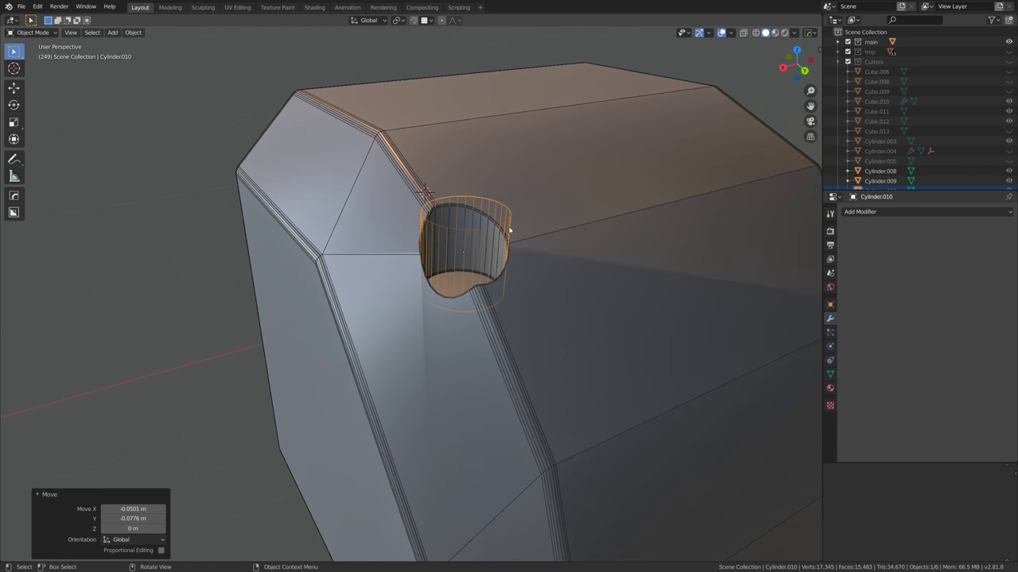
# Shift the cylinder cutter further along the edge horizontally and raise it about 0.066 m in Z
pyautogui.scroll(-2, 510, 231)
pyautogui.press('g')
pyautogui.press('z')
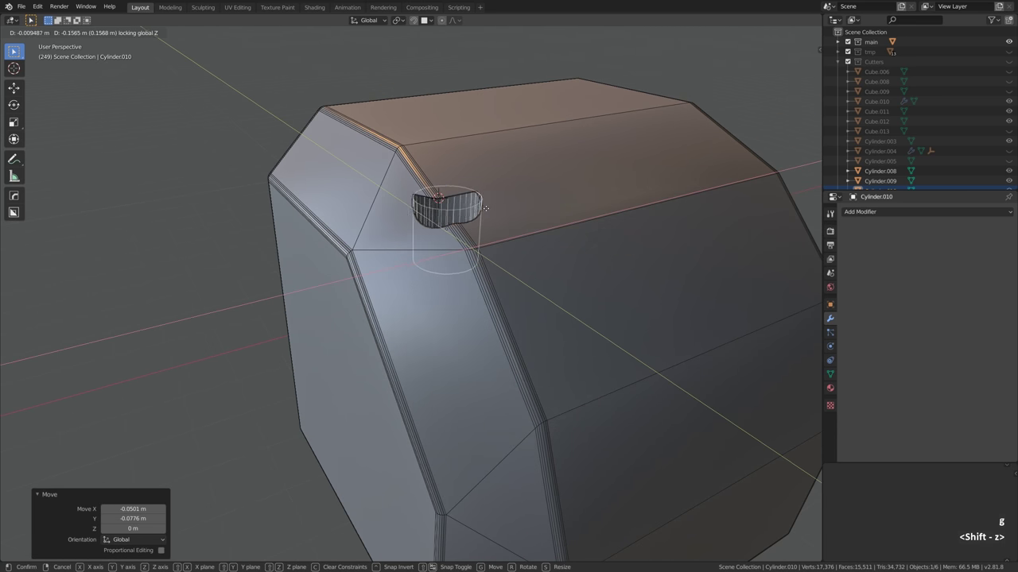
pyautogui.click(426, 163)
pyautogui.scroll(2, 426, 163)
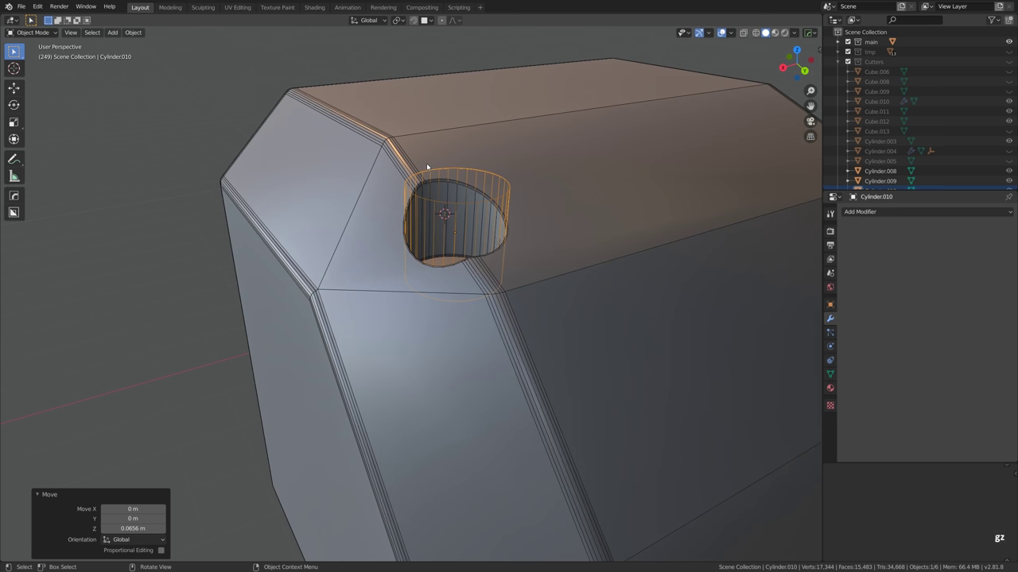
pyautogui.click(552, 206)
pyautogui.hotkey('ctrl', 'z')
pyautogui.press('h')
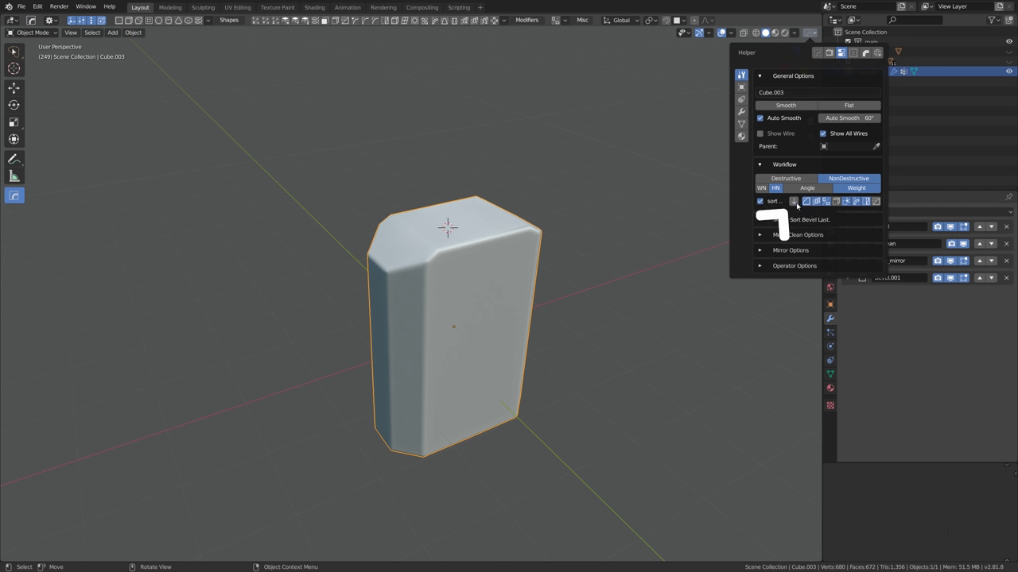
# Enable Sort Bevel Last in the Hard Ops workflow options and add another bevel to Cube.003 with 3 segments and 0.004 m width
pyautogui.click(794, 205)
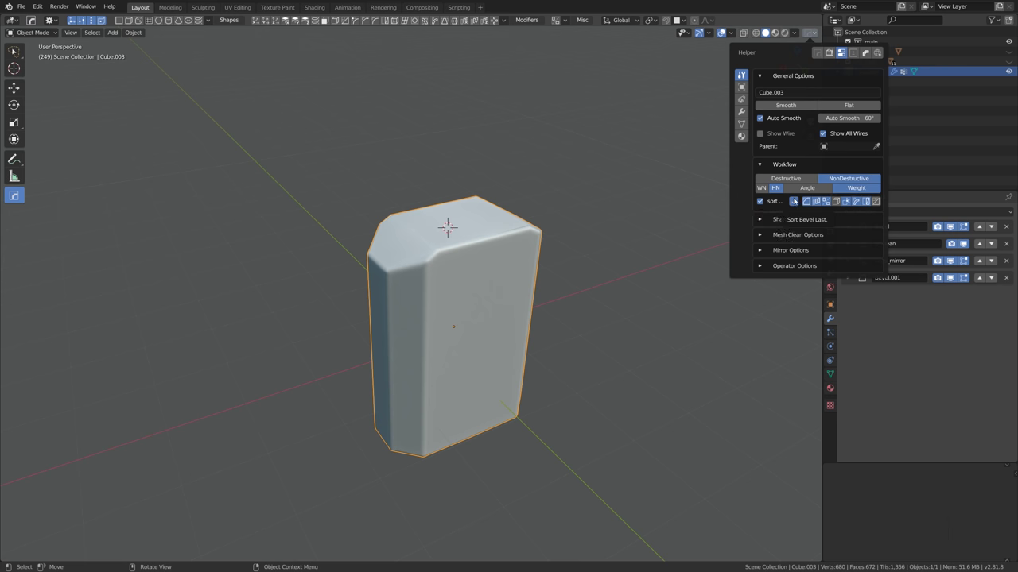
pyautogui.keyDown('shift'); pyautogui.moveTo(431, 253); pyautogui.dragTo(430, 254, button='right'); pyautogui.keyUp('shift')
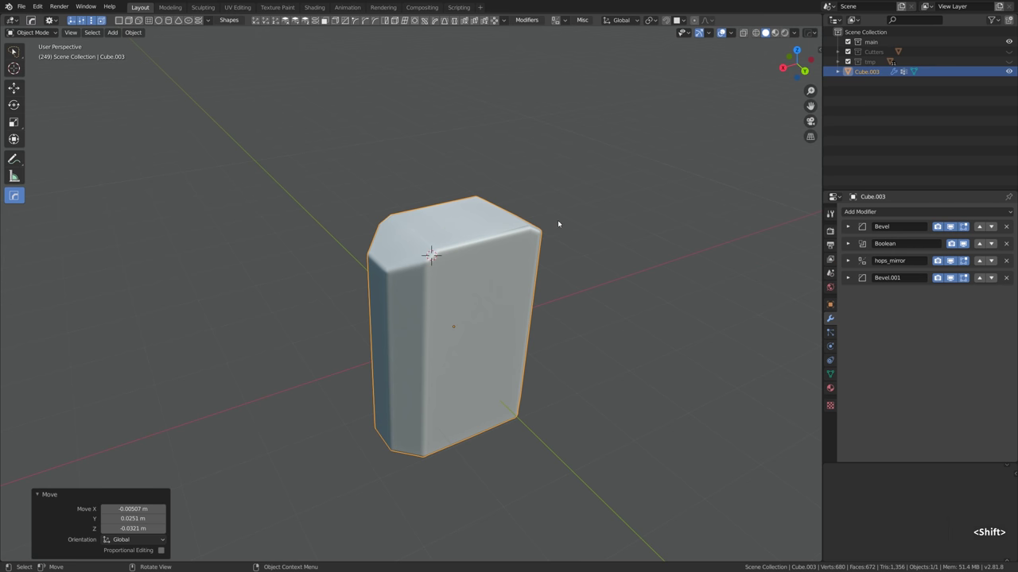
pyautogui.hotkey('shift', 'q')
pyautogui.moveTo(584, 239)
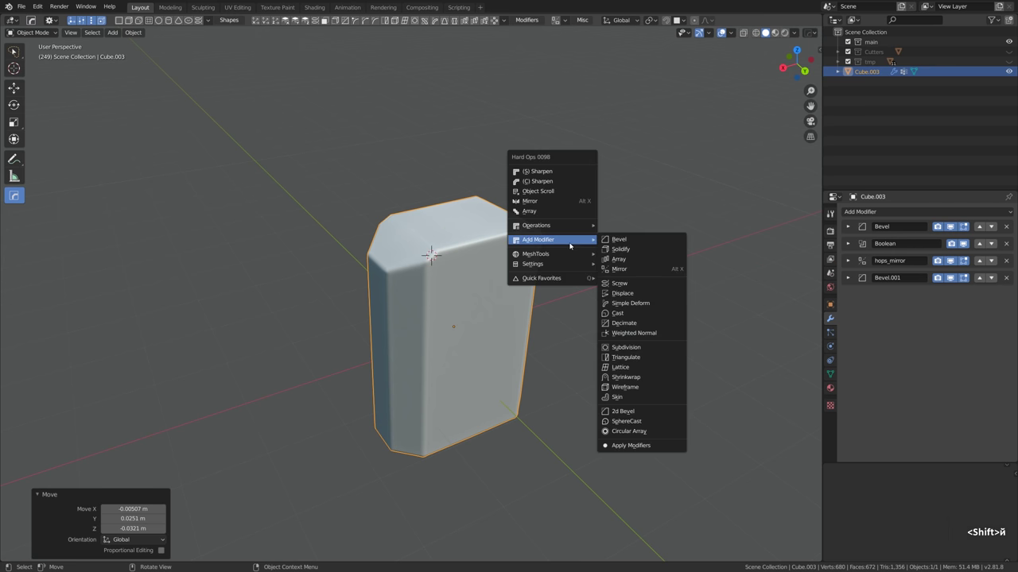
pyautogui.keyDown('ctrl'); pyautogui.click(636, 240); pyautogui.keyUp('ctrl')
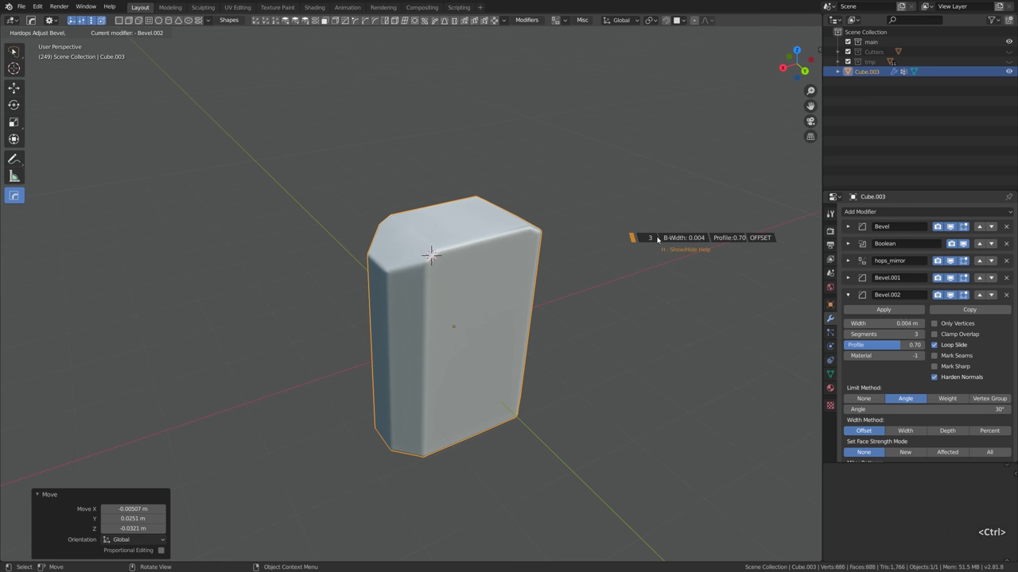
pyautogui.click(658, 239)
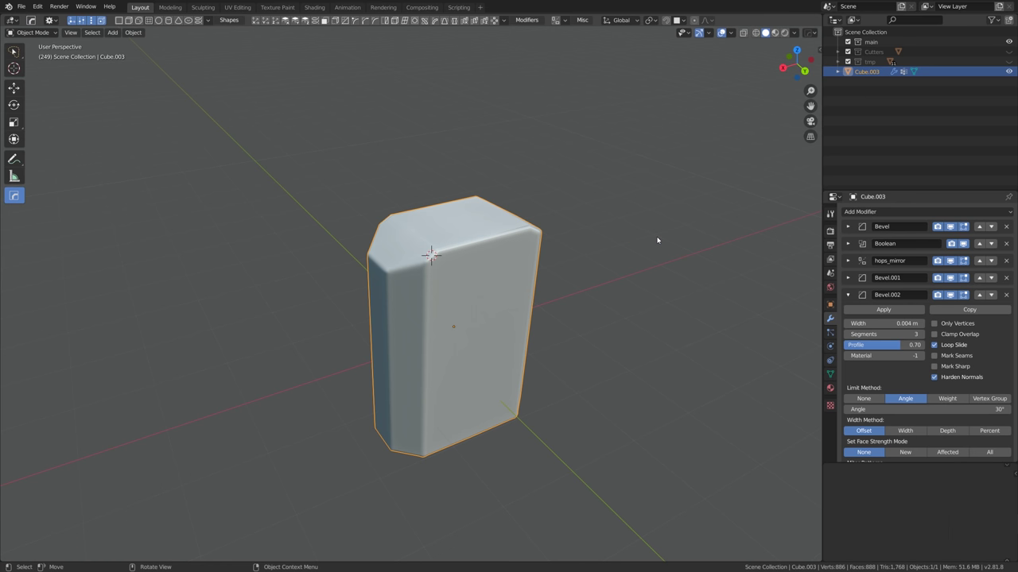
# Set the angle limit of the Bevel.002 modifier to 60°
pyautogui.click(882, 409)
pyautogui.write('6')
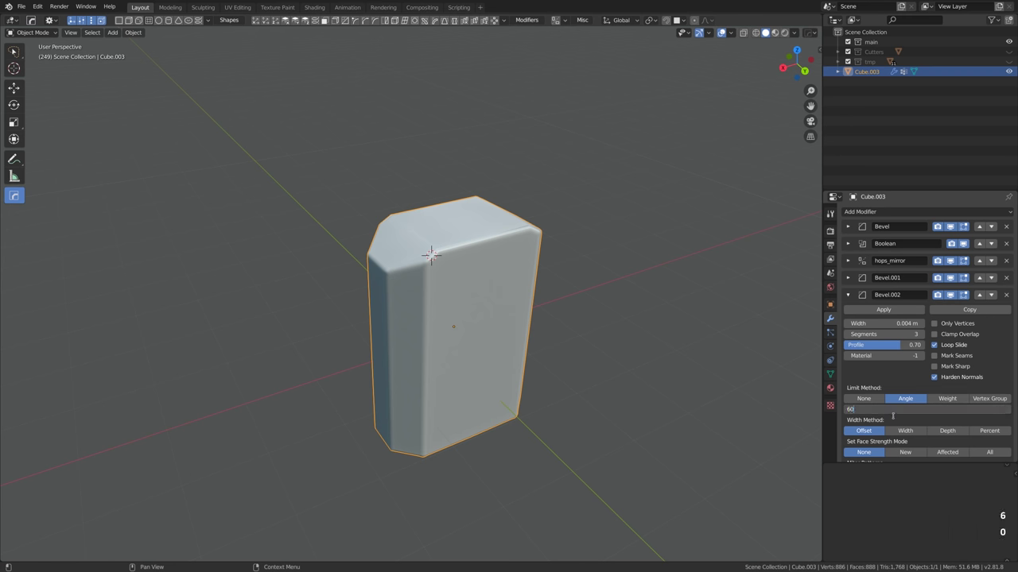
pyautogui.write('0')
pyautogui.press('Return')
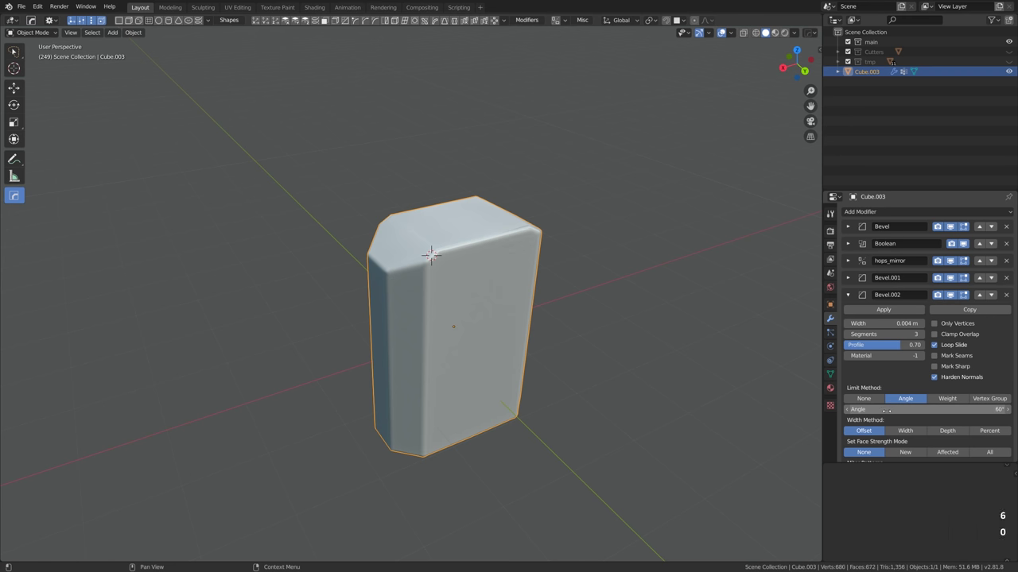
# Add a cylinder at the 3D cursor on the top edge of Cube.003 and scale it to about 0.164
pyautogui.scroll(-2, 890, 406)
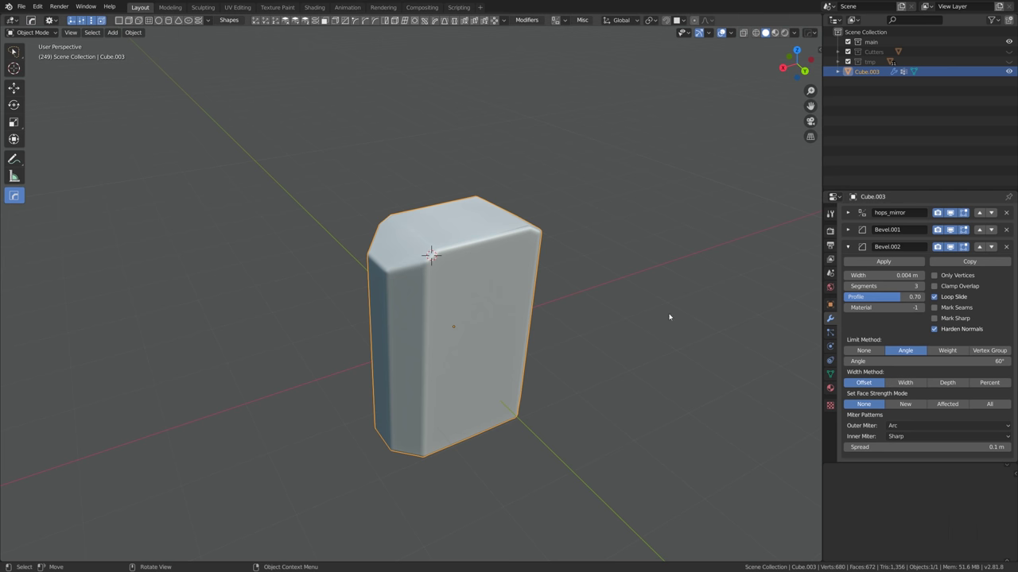
pyautogui.hotkey('shift', 'a')
pyautogui.moveTo(422, 204)
pyautogui.click(477, 243)
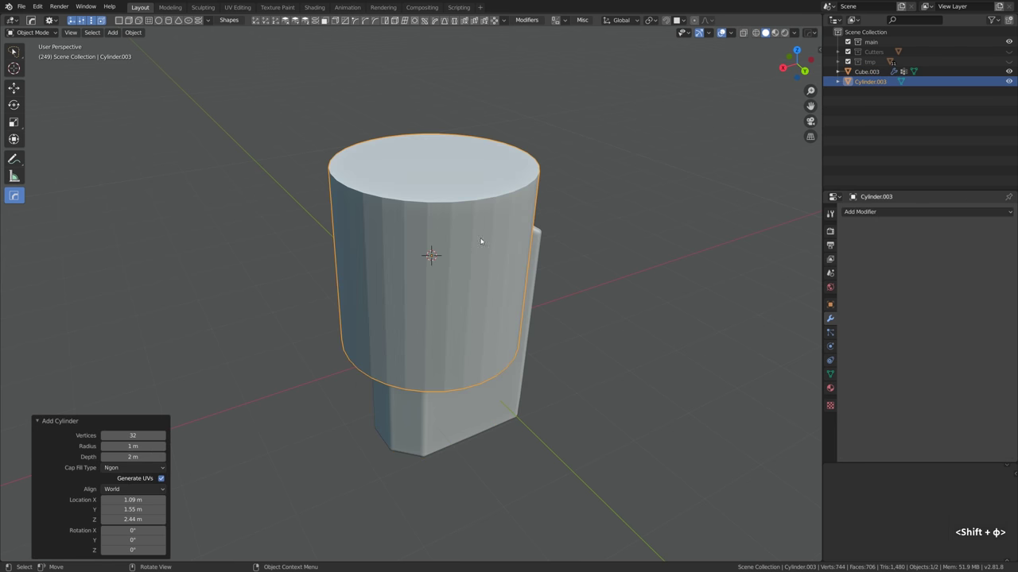
pyautogui.press('s')
pyautogui.click(465, 232)
pyautogui.scroll(1, 469, 255)
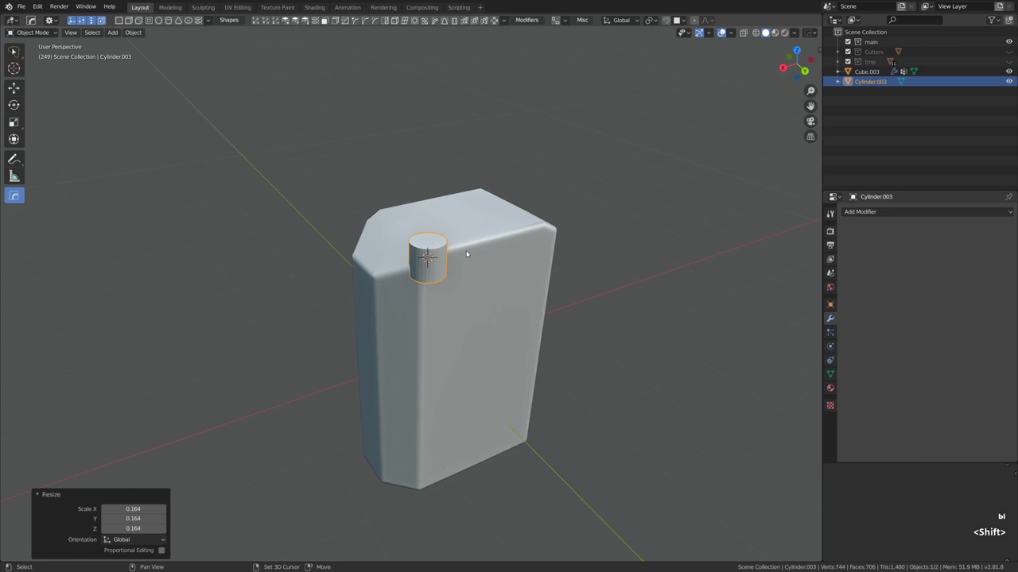
# Cut the small cylinder out of Cube.003 with a Boolean difference
pyautogui.keyDown('shift'); pyautogui.click(475, 260); pyautogui.keyUp('shift')
pyautogui.hotkey('shift', 'ctrl')
pyautogui.click(443, 295)
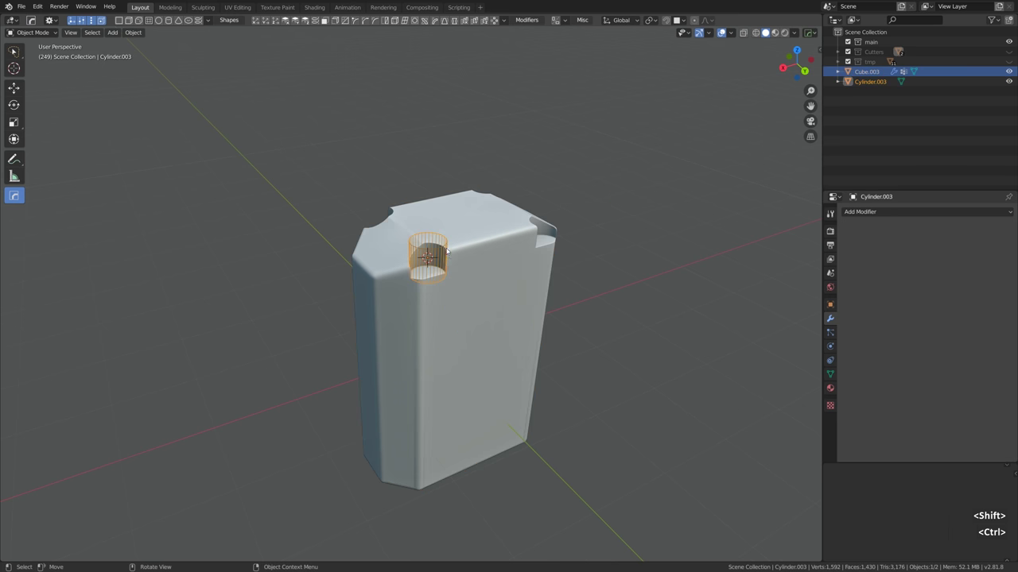
# Lower the cylinder cutter by about 0.051 m in Z and shift it horizontally along the top edge
pyautogui.scroll(3, 442, 295)
pyautogui.click(446, 252)
pyautogui.press('g')
pyautogui.press('z')
pyautogui.click(447, 249)
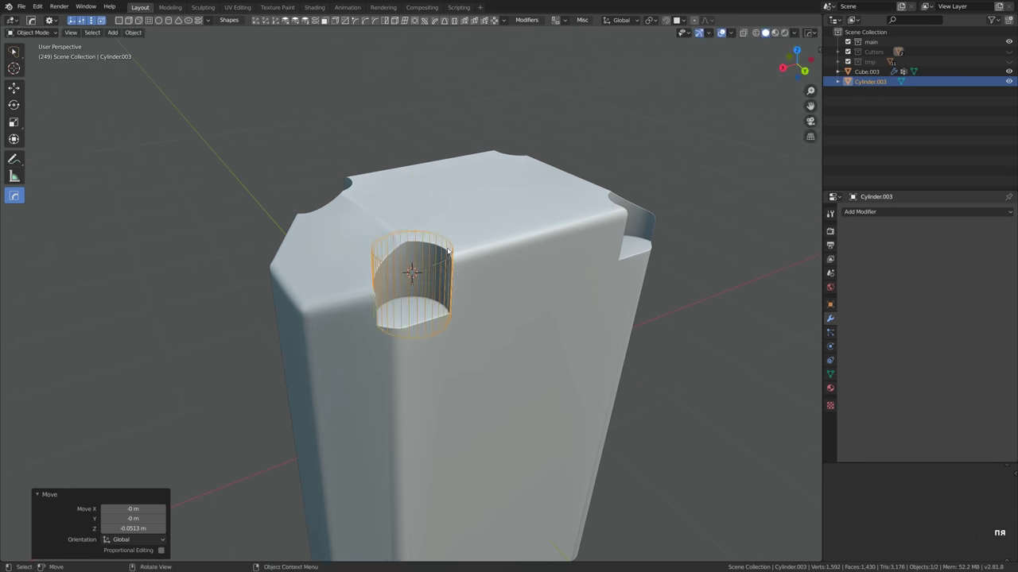
pyautogui.press('g')
pyautogui.hotkey('shift', 'z')
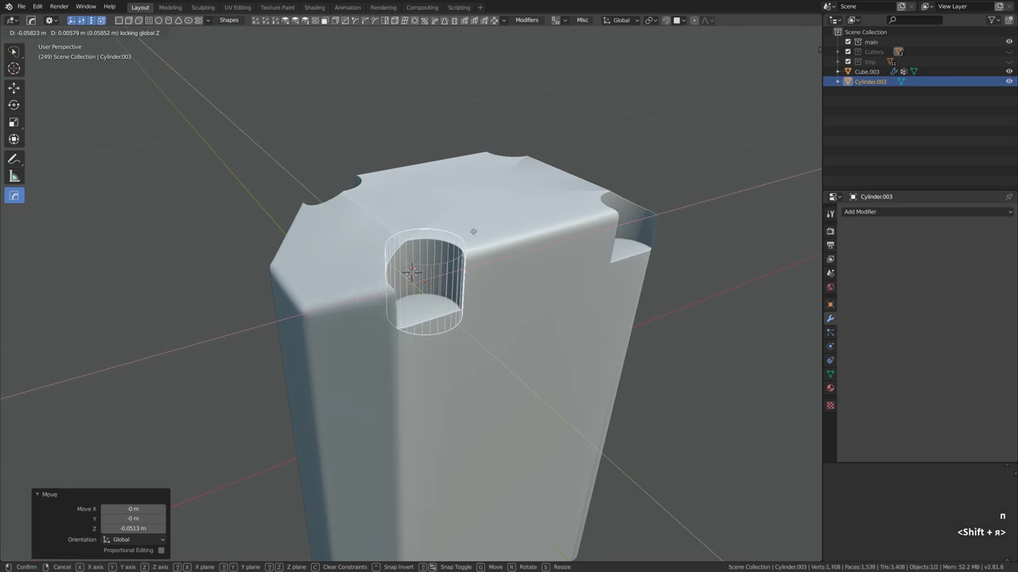
pyautogui.click(466, 232)
# Examine the cutters and the modifier sorting options in the Hard Ops workflow settings
pyautogui.keyDown('alt'); pyautogui.moveTo(466, 231); pyautogui.dragTo(475, 283); pyautogui.keyUp('alt')
pyautogui.hotkey('shift', '2')
pyautogui.click(811, 32)
pyautogui.hotkey('shift', '2')
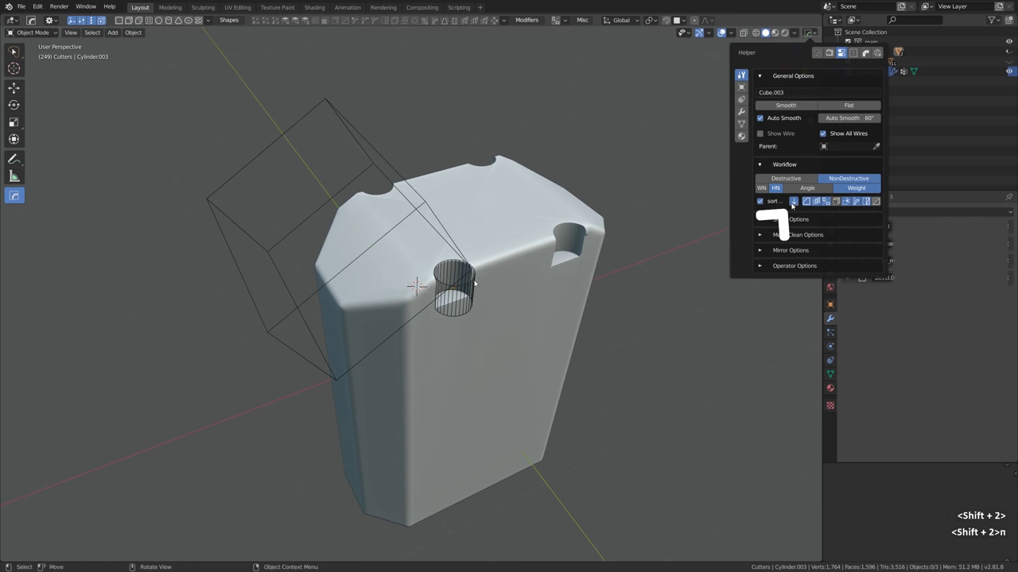
# Select Cube.003 with the cutters hidden and add a Weighted Normal modifier to it
pyautogui.click(474, 283)
pyautogui.click(493, 358)
pyautogui.moveTo(493, 358); pyautogui.dragTo(591, 260, button='middle')
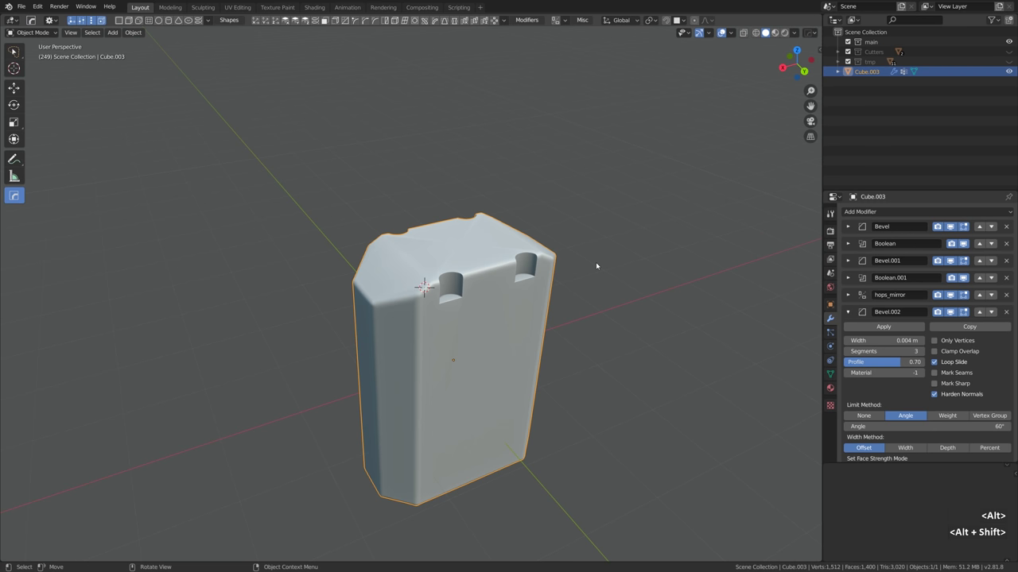
pyautogui.hotkey('alt', 'shift', 'w')
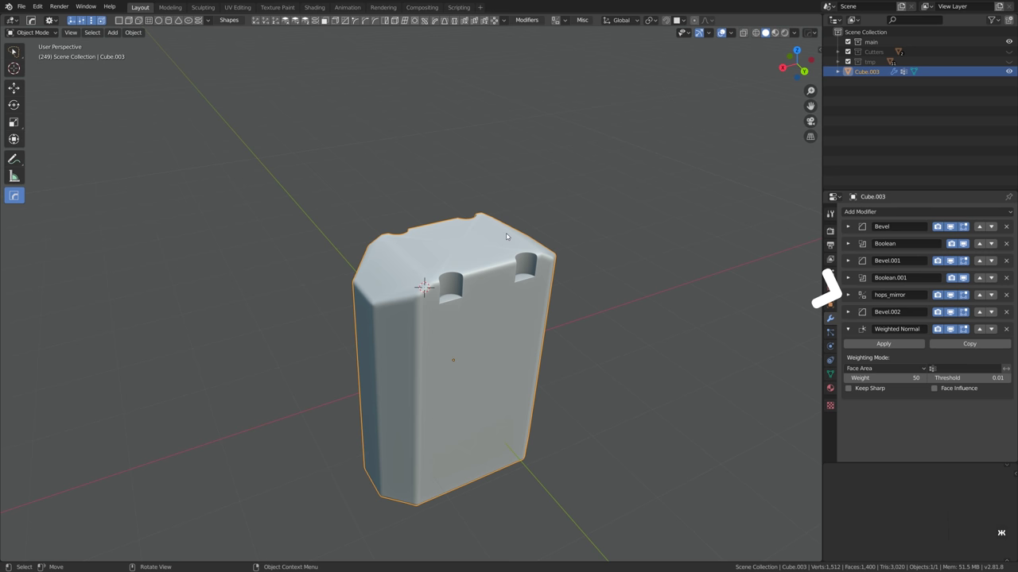
# Place the 3D cursor on the top face of Cube.003 and add a cube shaped into a flat rectangular block
pyautogui.press('Delete')
pyautogui.keyDown('shift'); pyautogui.rightClick(454, 230); pyautogui.keyUp('shift')
pyautogui.hotkey('shift', 'a')
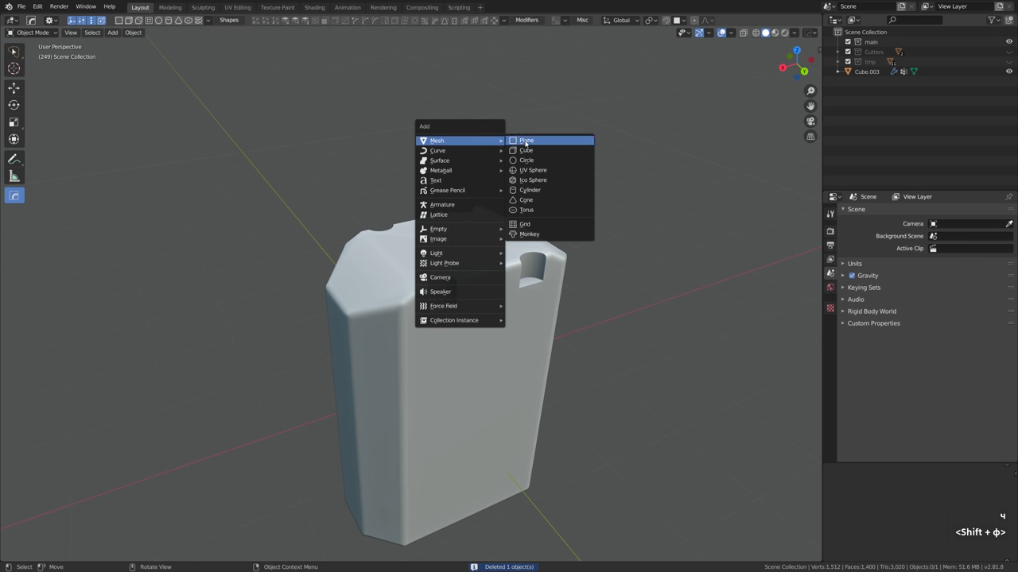
pyautogui.click(545, 151)
pyautogui.click(529, 209)
pyautogui.keyDown('shift'); pyautogui.click(573, 207); pyautogui.keyUp('shift')
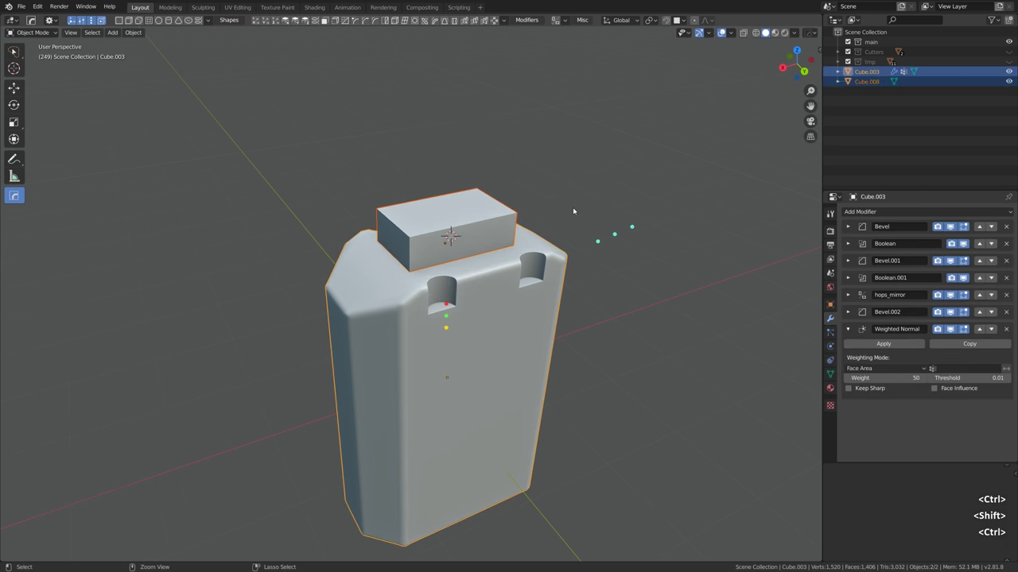
# Cut the block out of the top of Cube.003 and raise the block cutter 0.23 m in Z
pyautogui.hotkey('ctrl', '-')
pyautogui.click(414, 273)
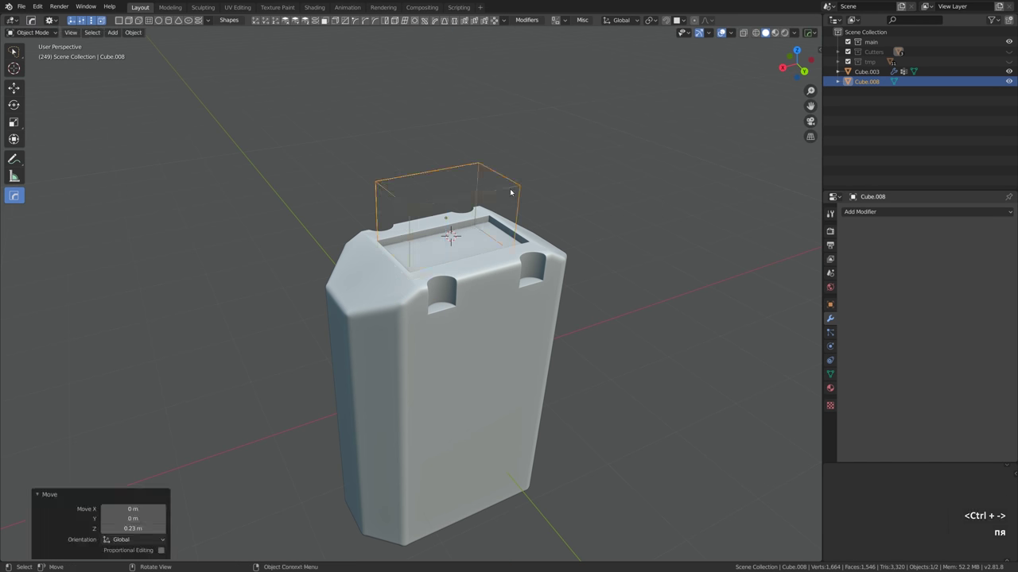
# Select the block cutter's four vertical edges in edit mode and try to bevel them
pyautogui.press('Tab')
pyautogui.press('2')
pyautogui.click(410, 269)
pyautogui.keyDown('shift'); pyautogui.click(510, 190); pyautogui.keyUp('shift')
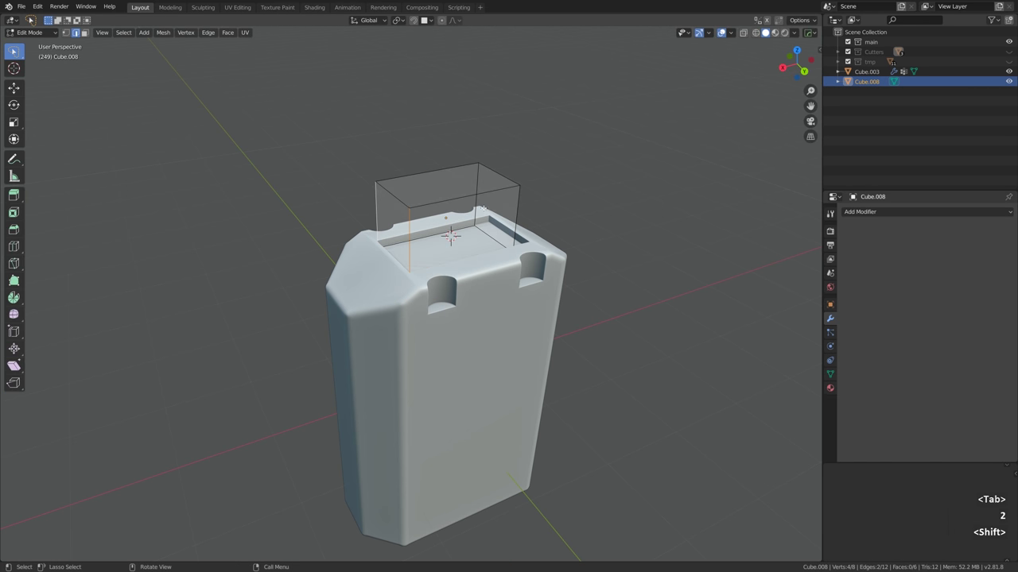
pyautogui.hotkey('ctrl', 'b')
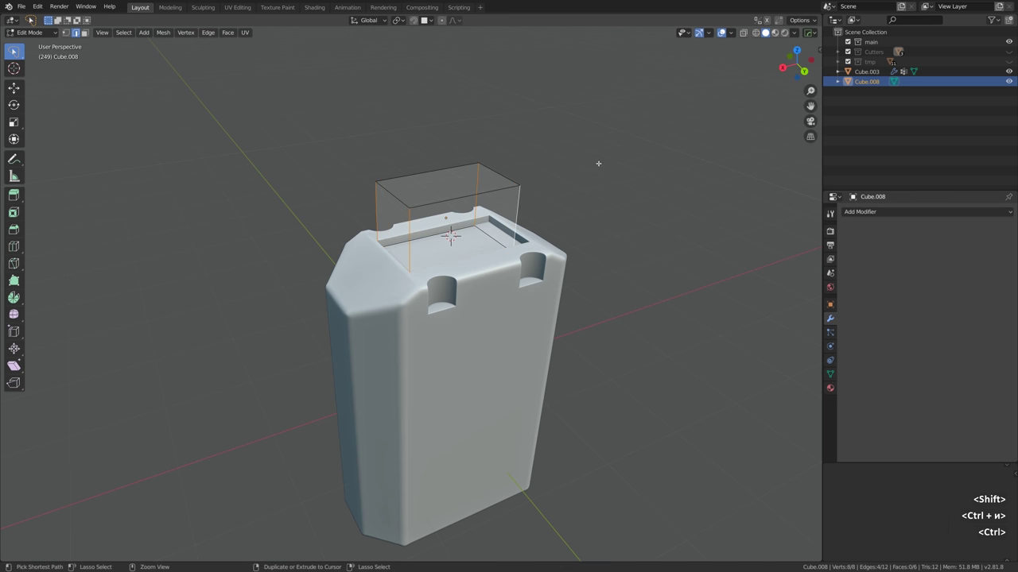
pyautogui.hotkey('ctrl', 'z')
pyautogui.press('Tab')
# Apply the block cutter's scale and bevel its four vertical edges by about 0.17 m with 5 segments
pyautogui.hotkey('ctrl', 'a')
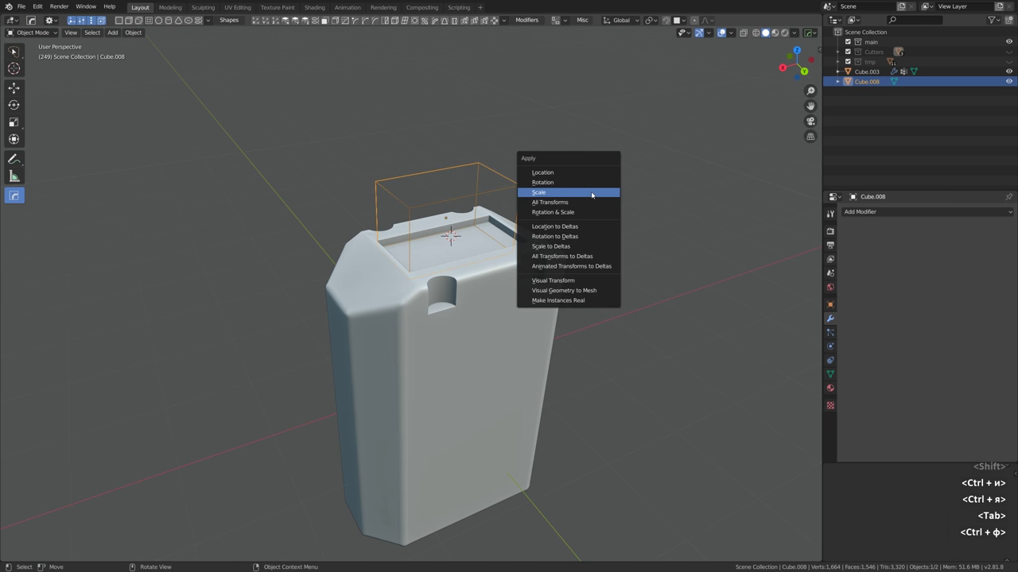
pyautogui.click(592, 193)
pyautogui.press('Tab')
pyautogui.hotkey('ctrl', 'b')
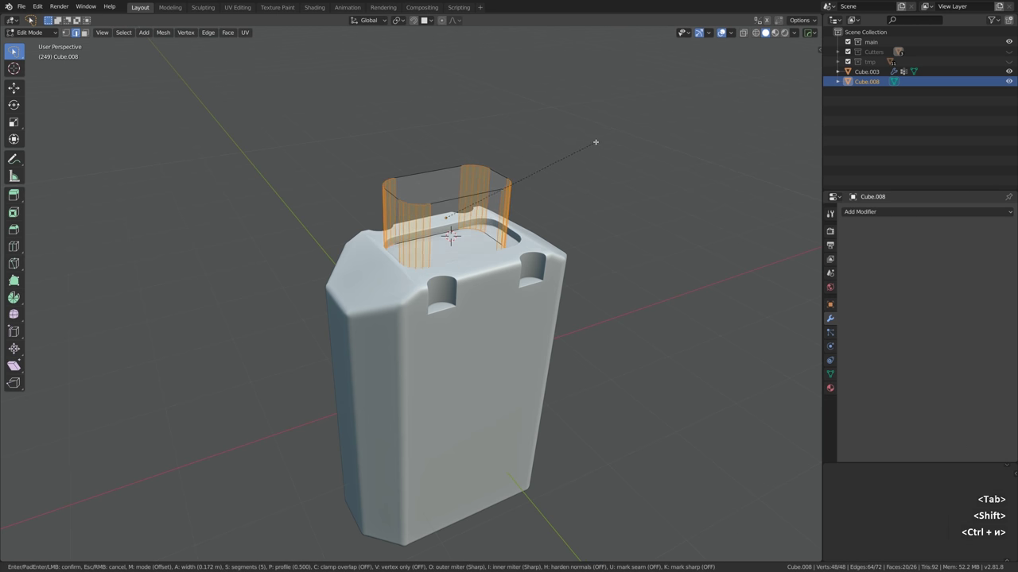
pyautogui.click(597, 140)
pyautogui.press('Tab')
# Move the rounded block cutter about -0.073 m in X and -0.011 m in Y, and hide it
pyautogui.moveTo(520, 209); pyautogui.dragTo(533, 205, button='middle')
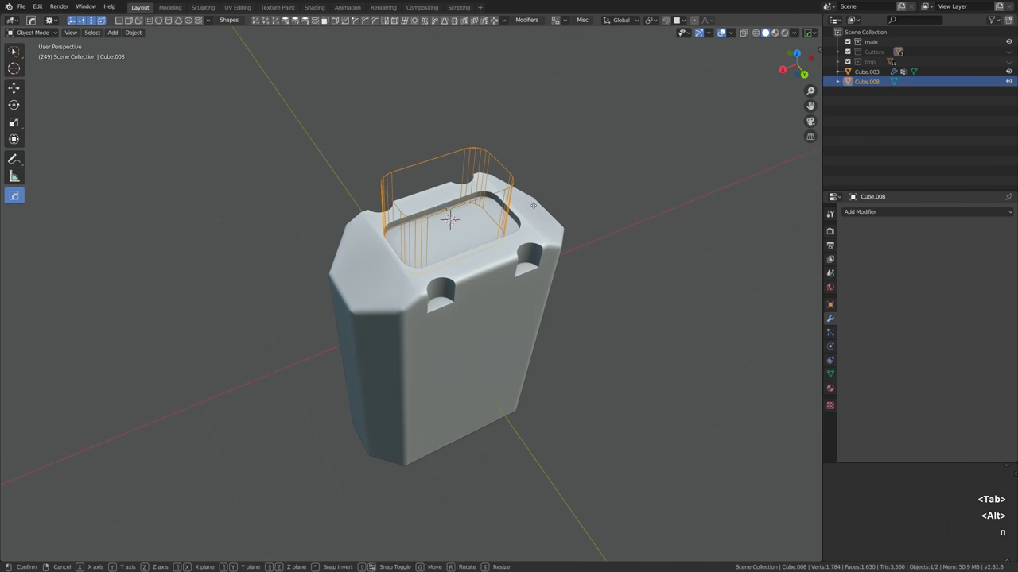
pyautogui.hotkey('shift', 'z')
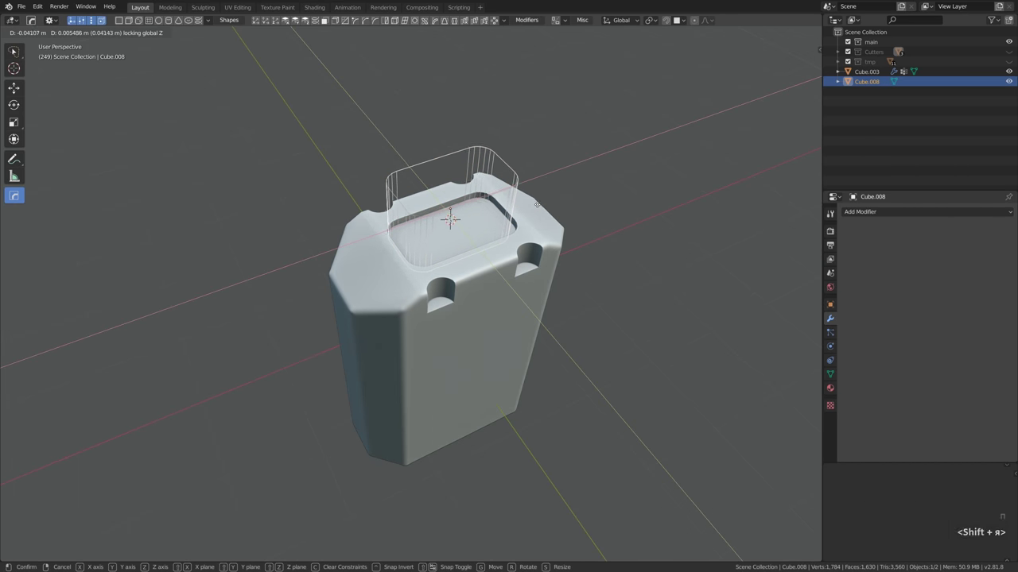
pyautogui.click(539, 205)
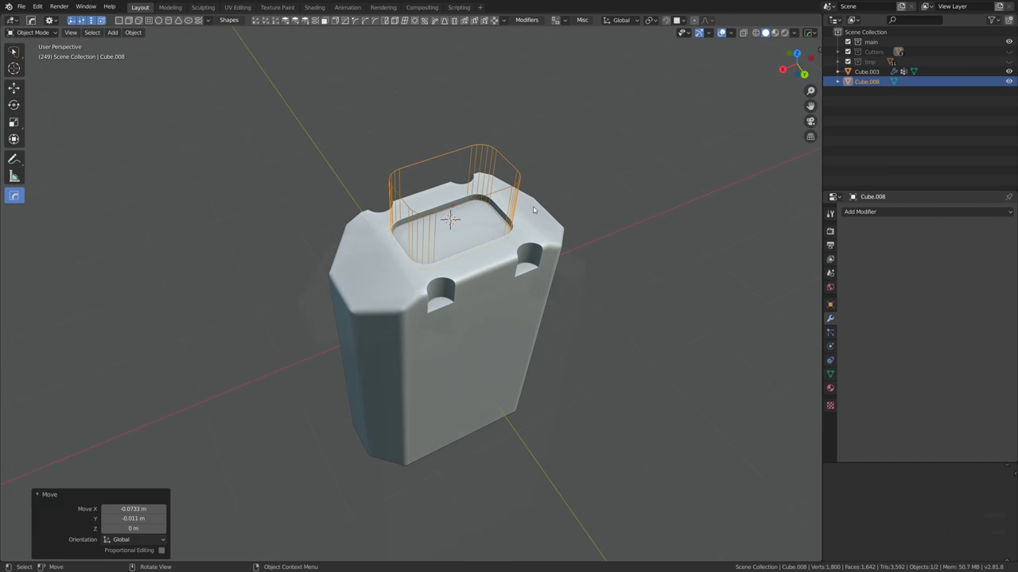
pyautogui.press('p')
# Add a cube at the 3D cursor on the pocket's front edge and scale it down to a small block
pyautogui.hotkey('shift', 'a')
pyautogui.click(550, 173)
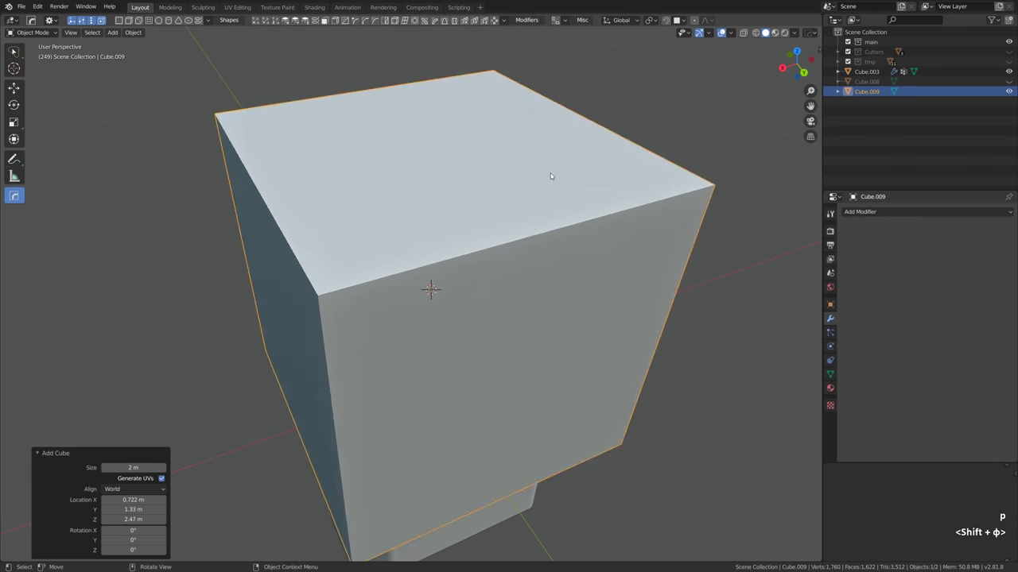
pyautogui.press('s')
pyautogui.press('s')
pyautogui.click(484, 252)
# Bevel all edges of the small cube with 5 segments
pyautogui.press('Tab')
pyautogui.hotkey('ctrl', 'b')
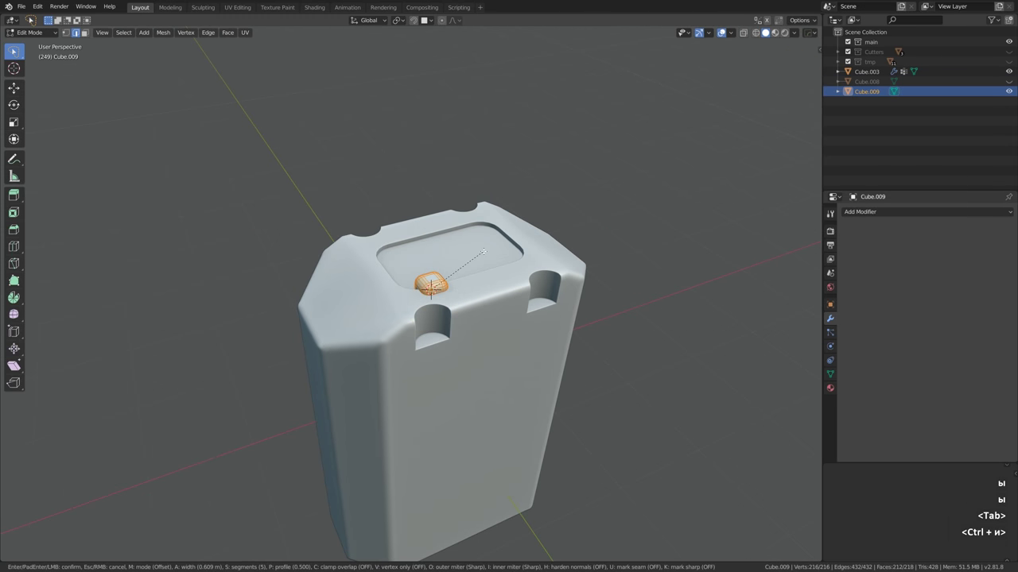
pyautogui.click(482, 254)
pyautogui.press('Tab')
# Cut the small cube out of Cube.003 and raise the cutter about 0.052 m in Z
pyautogui.keyDown('shift'); pyautogui.click(474, 279); pyautogui.keyUp('shift')
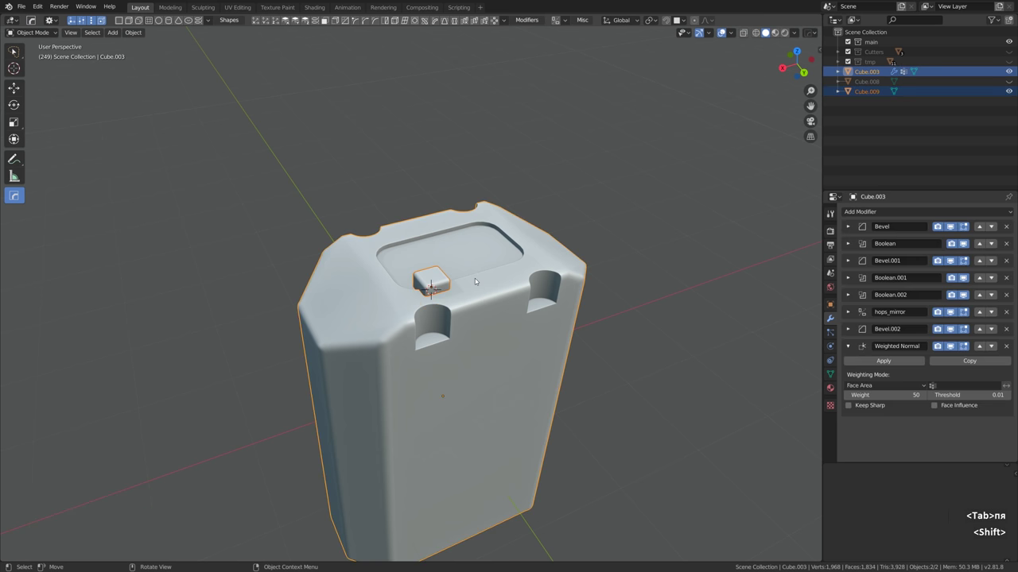
pyautogui.hotkey('ctrl', '-')
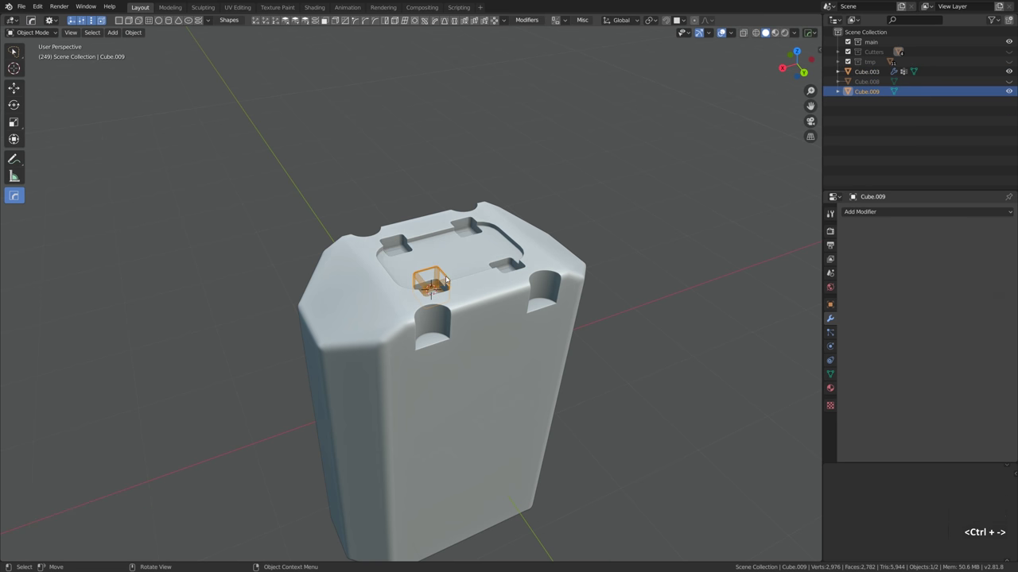
pyautogui.press('g')
pyautogui.press('z')
pyautogui.click(457, 270)
# Rotate the small cube cutter about -36° around the global X axis
pyautogui.moveTo(457, 271); pyautogui.dragTo(477, 280, button='middle')
pyautogui.press('r')
pyautogui.press('x')
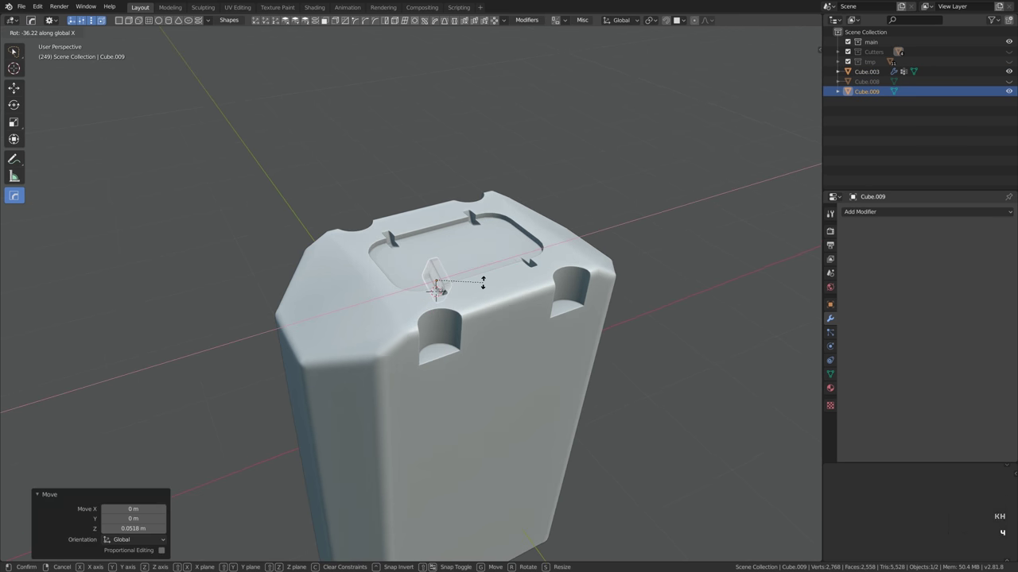
pyautogui.click(483, 283)
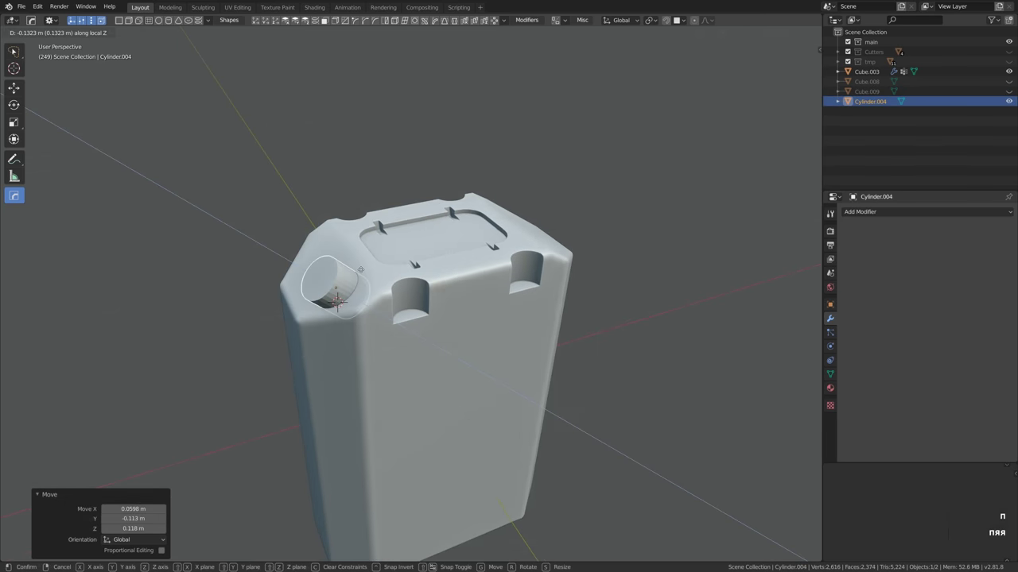
# Sink the cylinder about 0.13 m along its local Z into the slanted front face and fine-tune its position there
pyautogui.click(360, 270)
pyautogui.keyDown('alt'); pyautogui.moveTo(360, 270); pyautogui.dragTo(475, 220); pyautogui.keyUp('alt')
pyautogui.press('r')
pyautogui.press('r')
pyautogui.press('g')
pyautogui.click(363, 310)
# Add a Hard Ops Circular Array to the cylinder and set its displacement strength to about 1.77
pyautogui.press('q')
pyautogui.moveTo(475, 246)
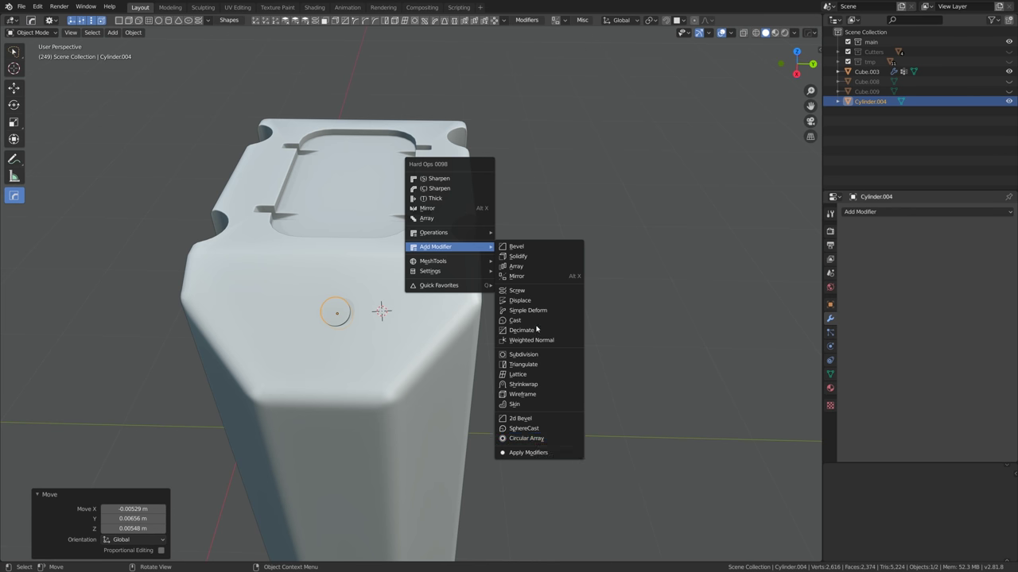
pyautogui.click(493, 22)
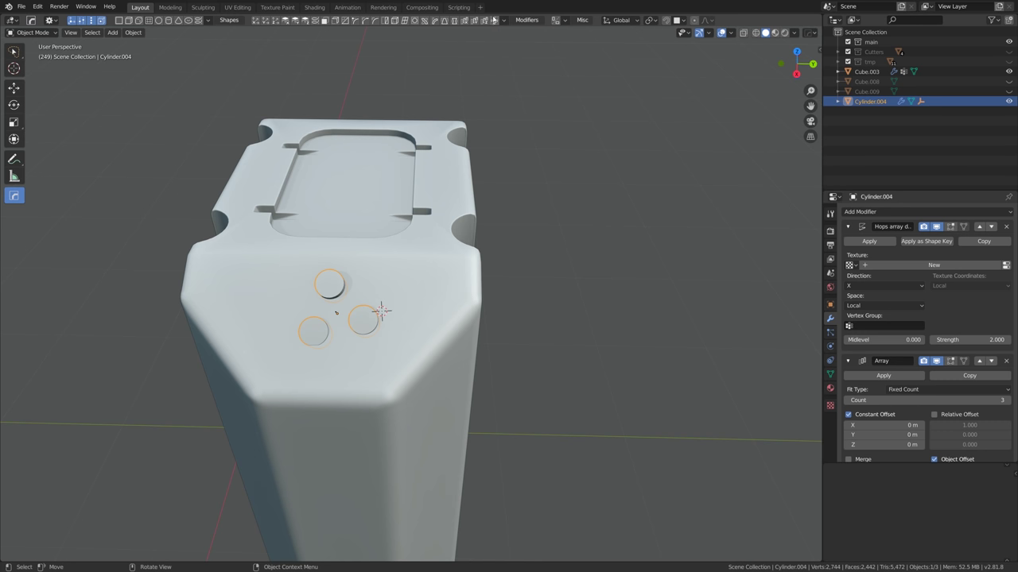
pyautogui.press('ctrl')
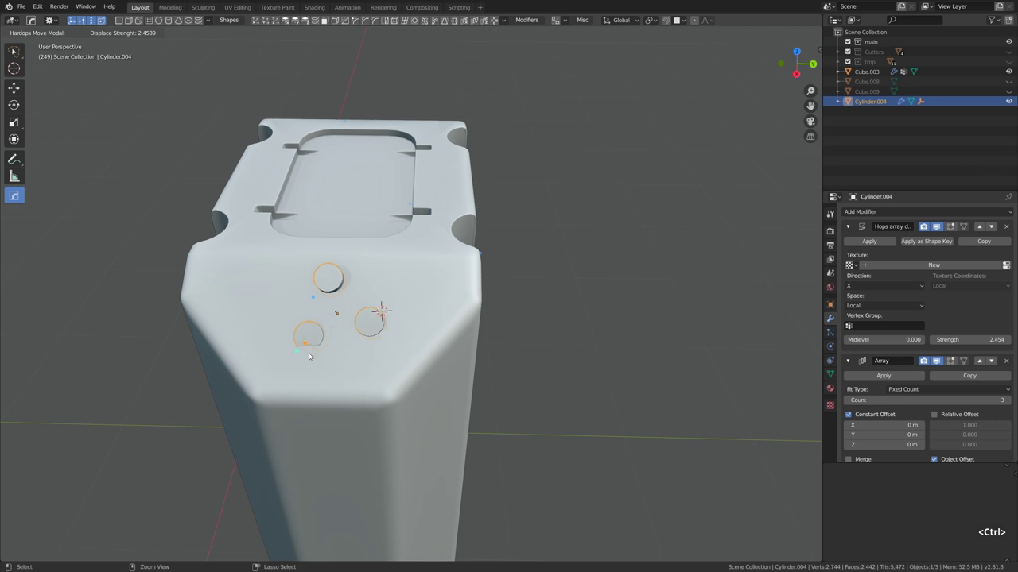
pyautogui.click(299, 351)
# Try a count of 6 in the cylinder's circular array and restore it to 3
pyautogui.press('F9')
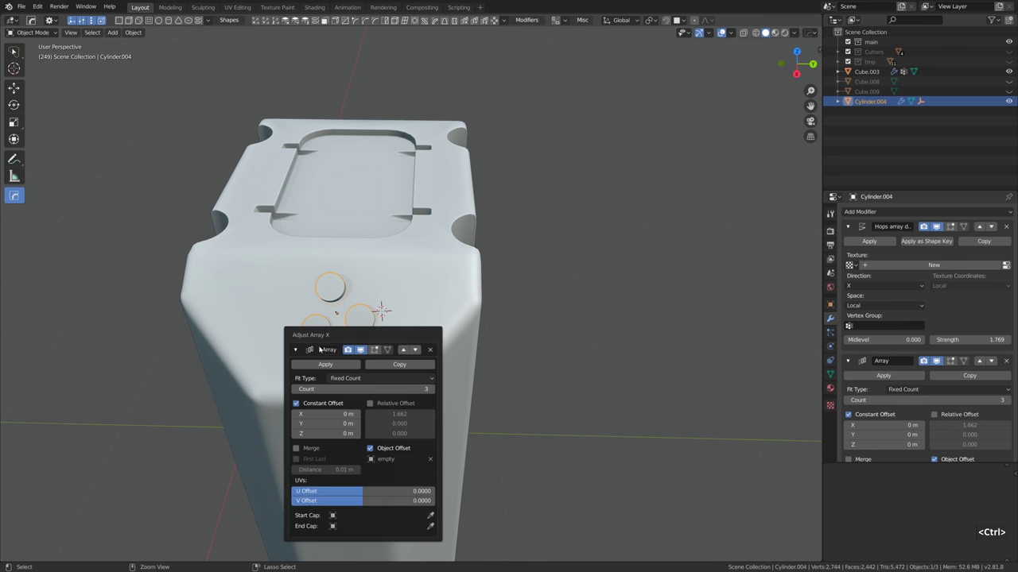
pyautogui.click(431, 389)
pyautogui.click(431, 389)
pyautogui.click(430, 390)
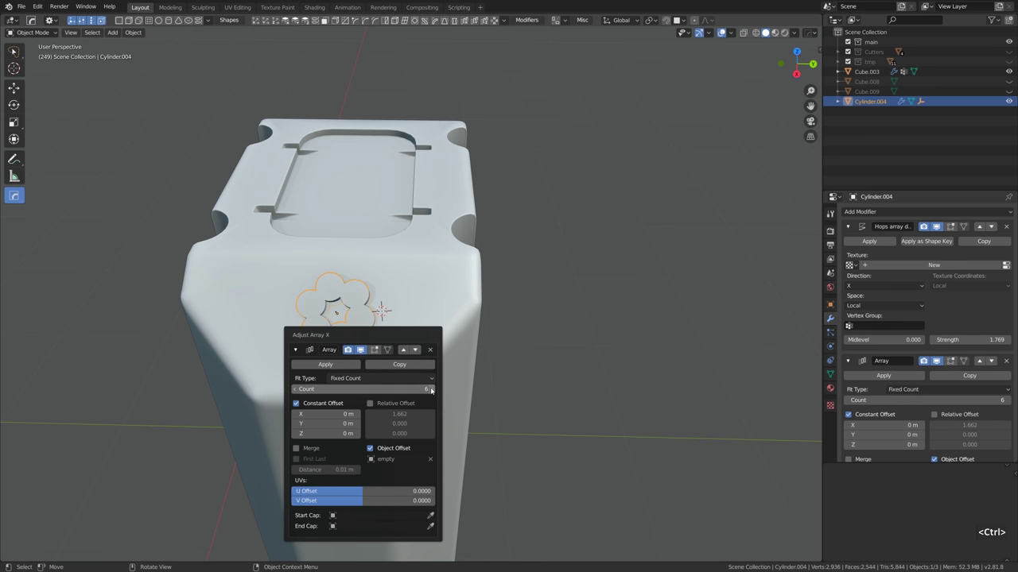
pyautogui.keyDown('ctrl'); pyautogui.scroll(-3, 431, 390); pyautogui.keyUp('ctrl')
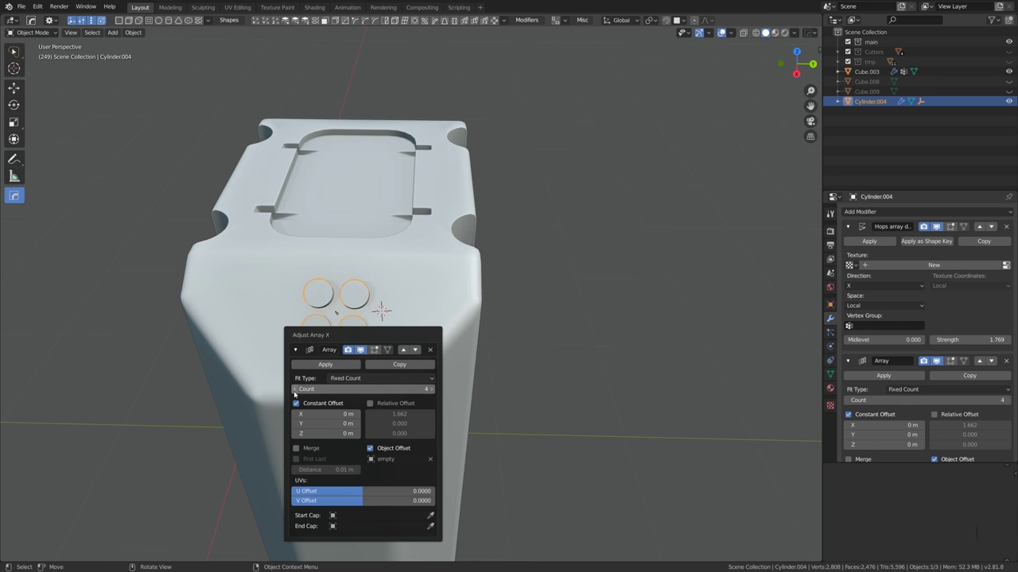
# Scale the cylinder array to about 0.237 and shift it along its local Z axis on the slanted face
pyautogui.press('r')
pyautogui.press('r')
pyautogui.keyDown('alt'); pyautogui.moveTo(373, 318); pyautogui.dragTo(342, 306, button='middle'); pyautogui.keyUp('alt')
pyautogui.press('s')
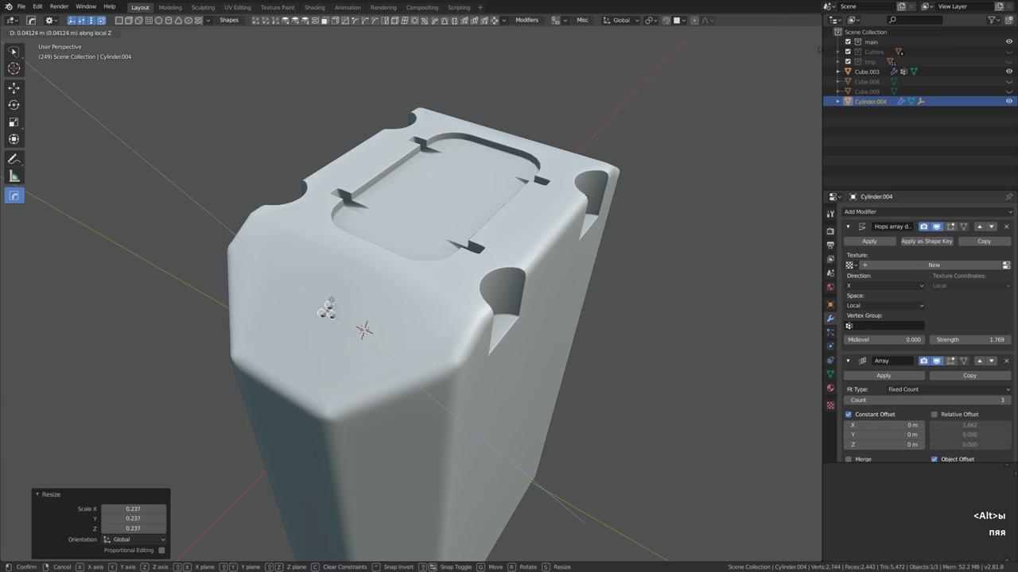
pyautogui.click(354, 307)
# Cut the cylinder array out of Cube.003 and move the cutter about 0.0023 m in X and 0.0087 m in Y
pyautogui.keyDown('shift'); pyautogui.click(354, 307); pyautogui.keyUp('shift')
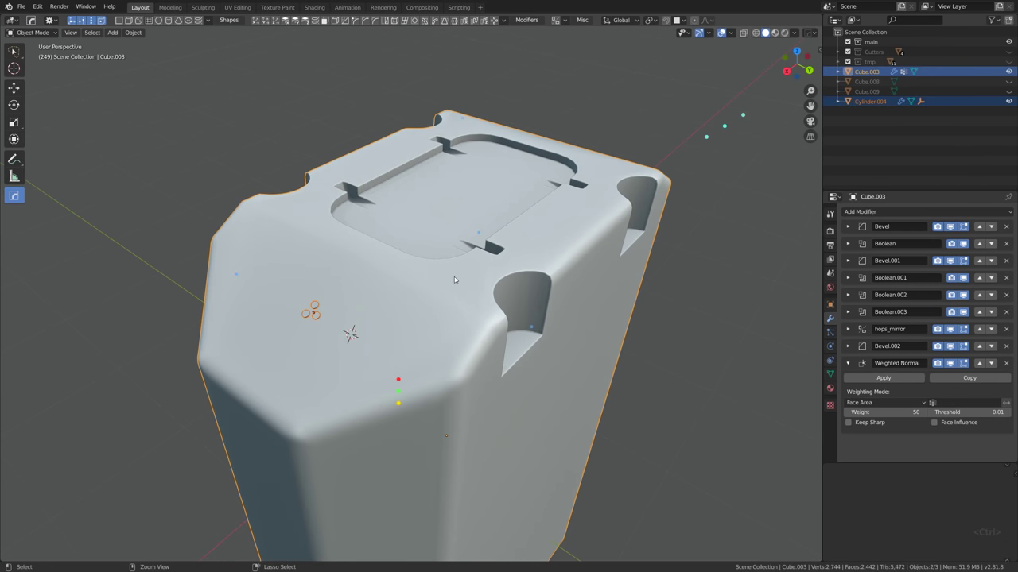
pyautogui.hotkey('ctrl', '-')
pyautogui.keyDown('alt'); pyautogui.moveTo(454, 280); pyautogui.dragTo(332, 247, button='middle'); pyautogui.keyUp('alt')
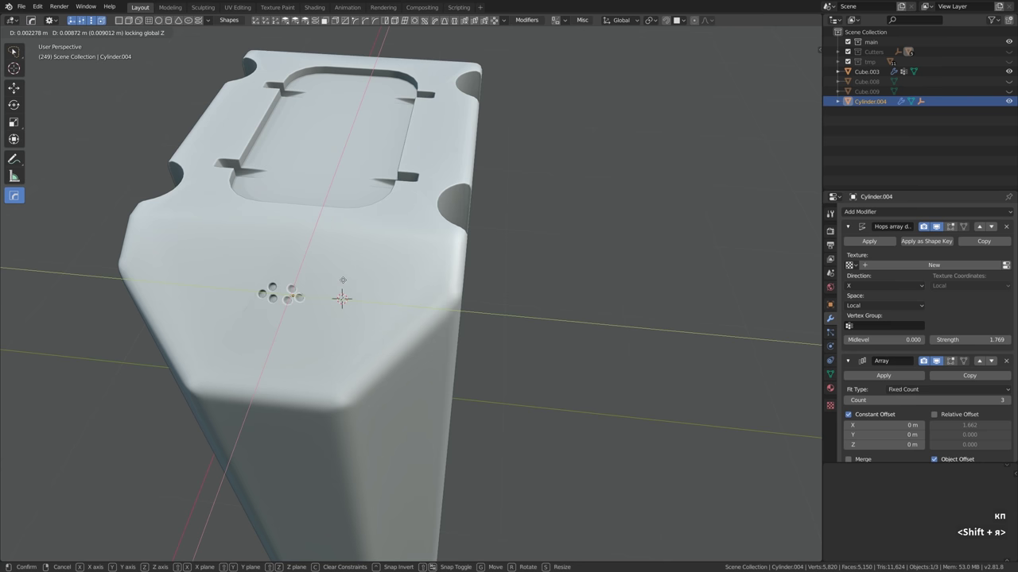
pyautogui.press('g')
pyautogui.press('Return')
# Rotate the cylinder array cutter Cylinder.004 about its local Z axis on the slanted face
pyautogui.press('r')
pyautogui.press('z')
pyautogui.press('z')
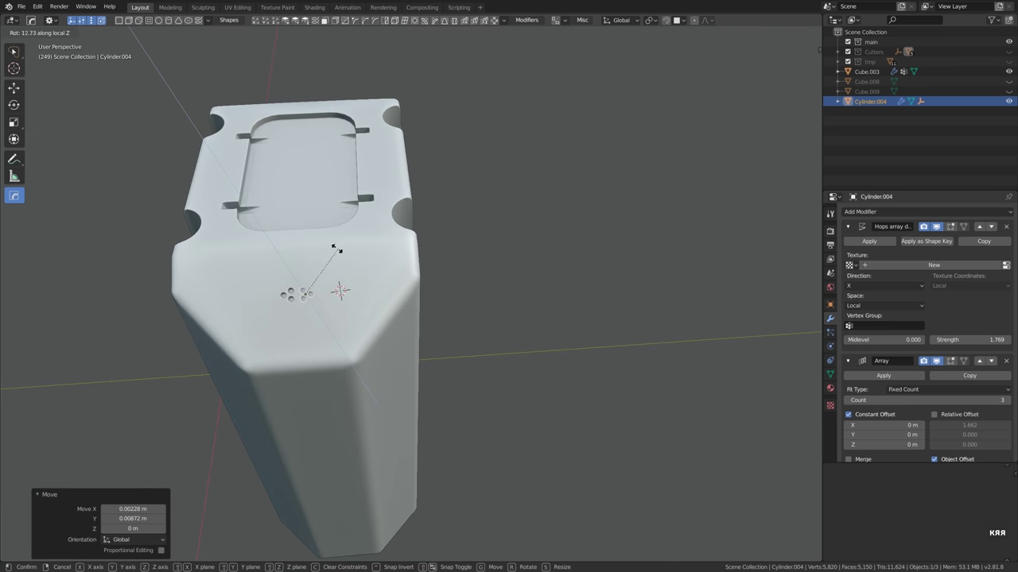
pyautogui.press('Return')
# Reposition the cylinder array cutter with its global Z position locked and hide the cutters
pyautogui.press('g')
pyautogui.hotkey('shift', 'z')
pyautogui.hotkey('shift', 'z')
pyautogui.click(410, 322)
pyautogui.hotkey('shift', '2')
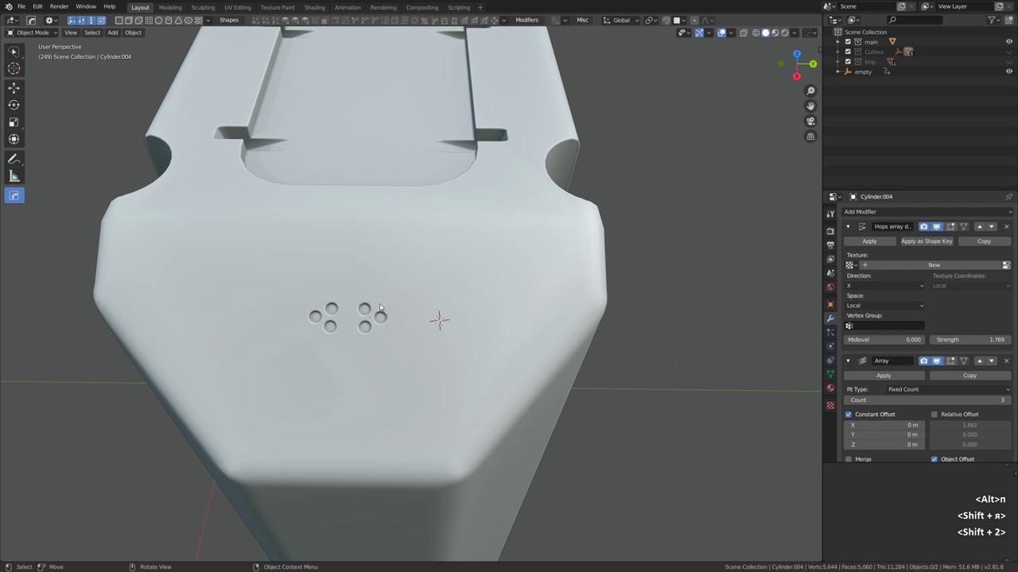
pyautogui.hotkey('shift', '2')
pyautogui.keyDown('alt'); pyautogui.moveTo(410, 322); pyautogui.dragTo(389, 320, button='middle'); pyautogui.keyUp('alt')
pyautogui.press('r')
pyautogui.press('r')
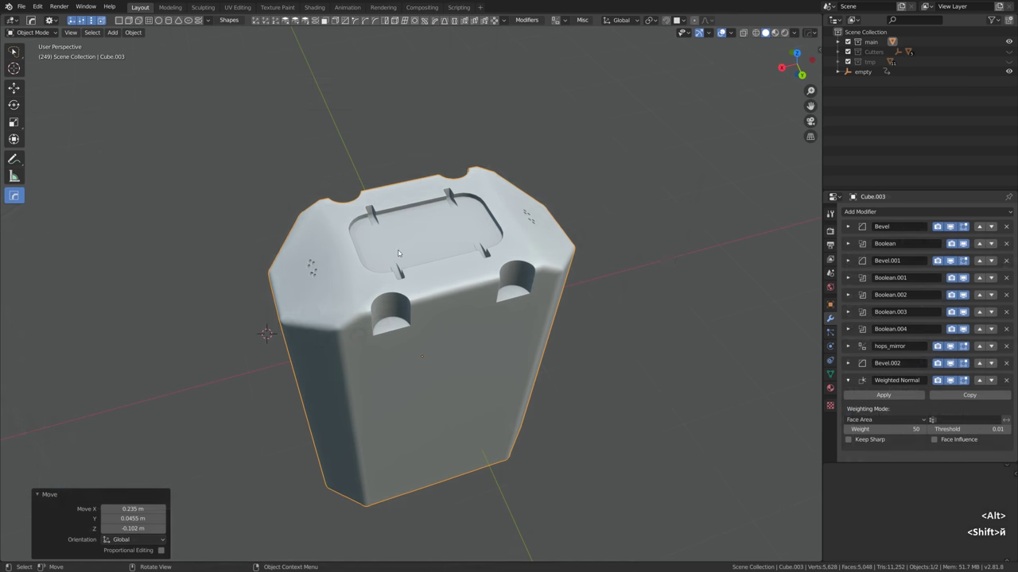
# Adjust the bevel widths of Cube.003 interactively with the Hard Ops viewport dots
pyautogui.press('ctrl')
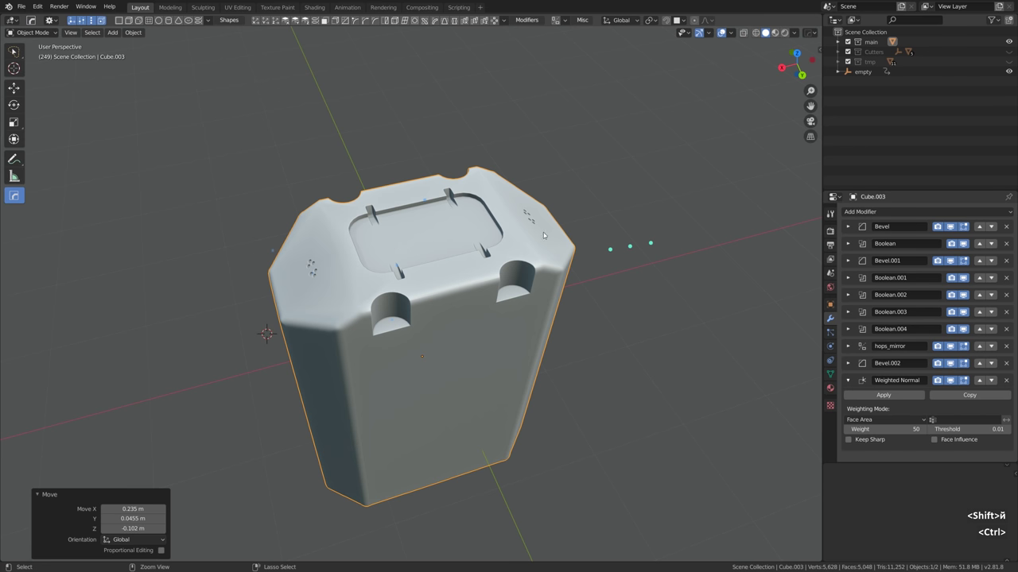
pyautogui.click(609, 253)
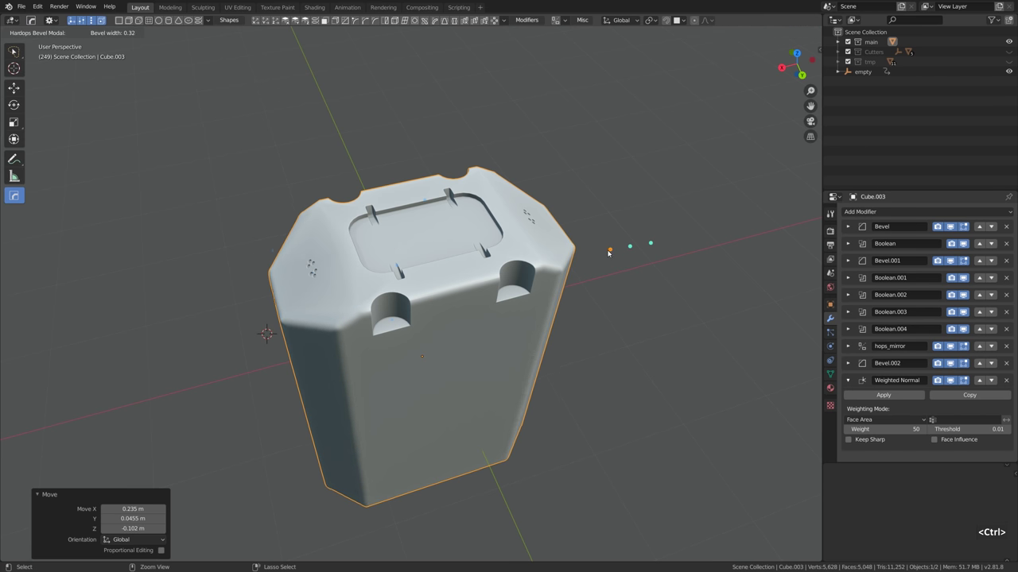
pyautogui.click(613, 246)
pyautogui.moveTo(613, 245); pyautogui.dragTo(579, 236, button='middle')
pyautogui.click(578, 236)
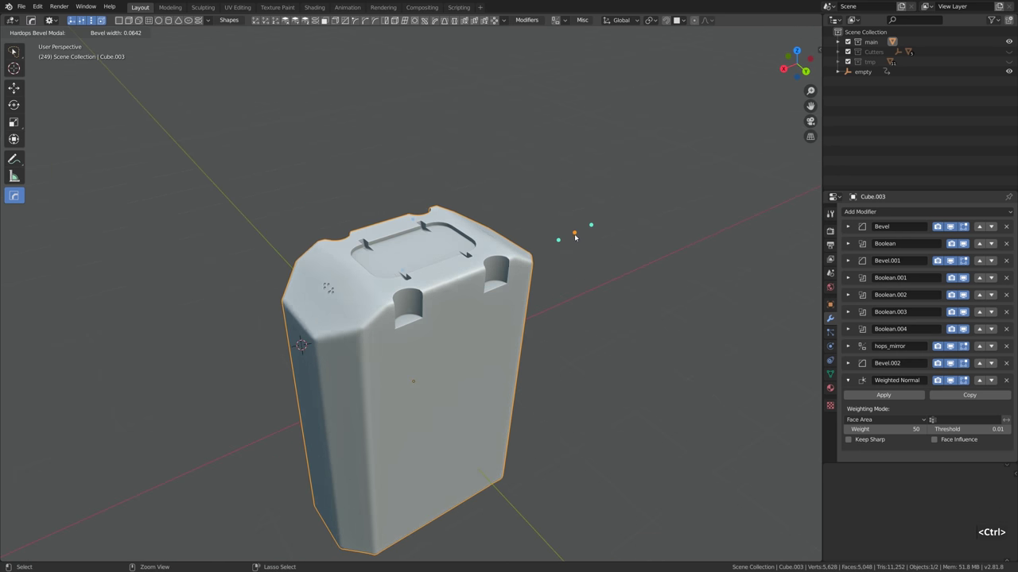
pyautogui.moveTo(576, 237); pyautogui.dragTo(591, 230)
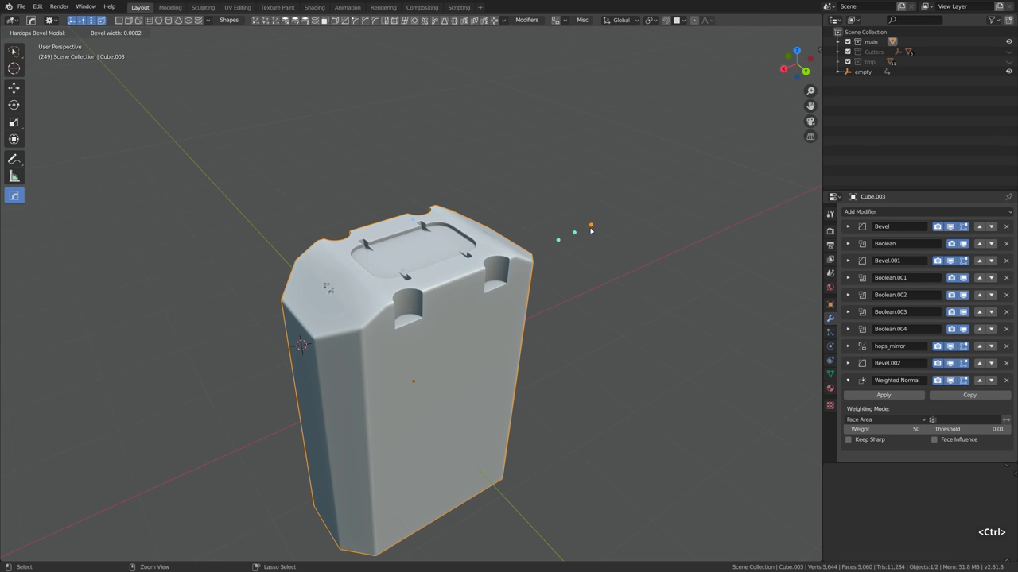
# Set the first bevel of Cube.003 to 19 segments and a width of about 0.5076 m
pyautogui.click(560, 242)
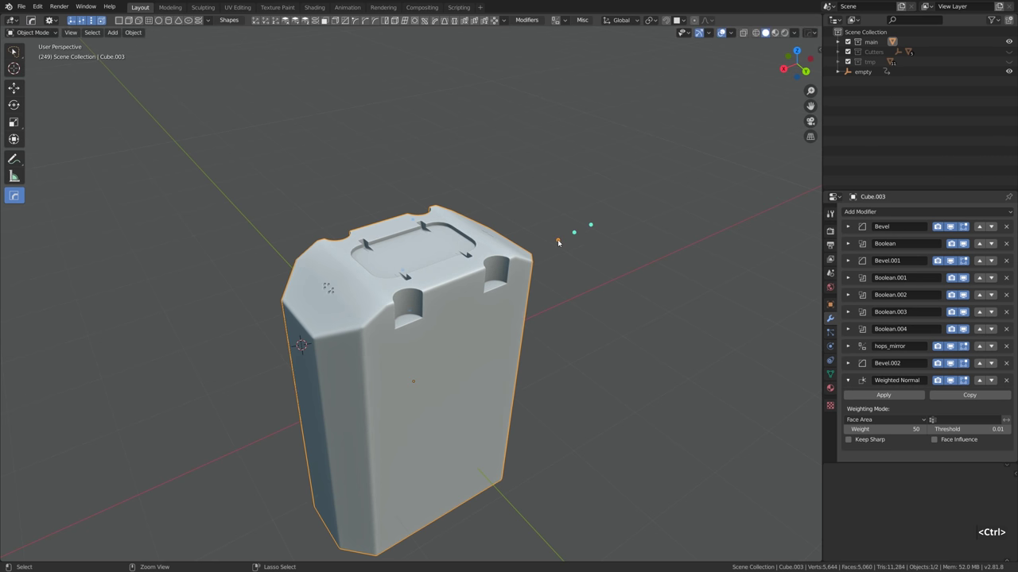
pyautogui.click(617, 280)
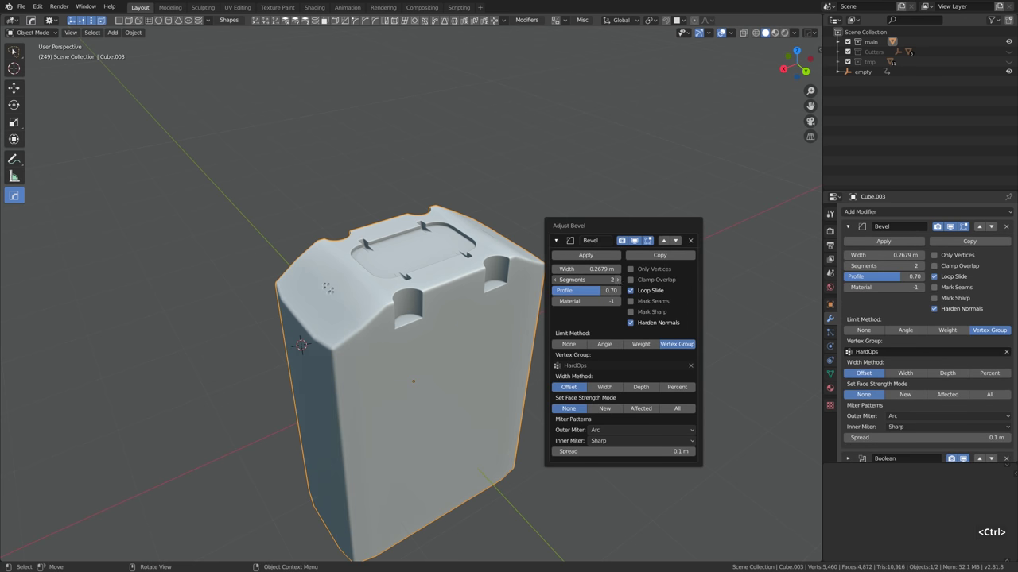
pyautogui.click(618, 280)
pyautogui.click(618, 279)
pyautogui.moveTo(618, 280)
pyautogui.mouseDown()
pyautogui.moveTo(636, 280)
pyautogui.moveTo(604, 269)
pyautogui.moveTo(636, 269)
pyautogui.moveTo(598, 280)
pyautogui.moveTo(609, 280)
pyautogui.mouseUp()
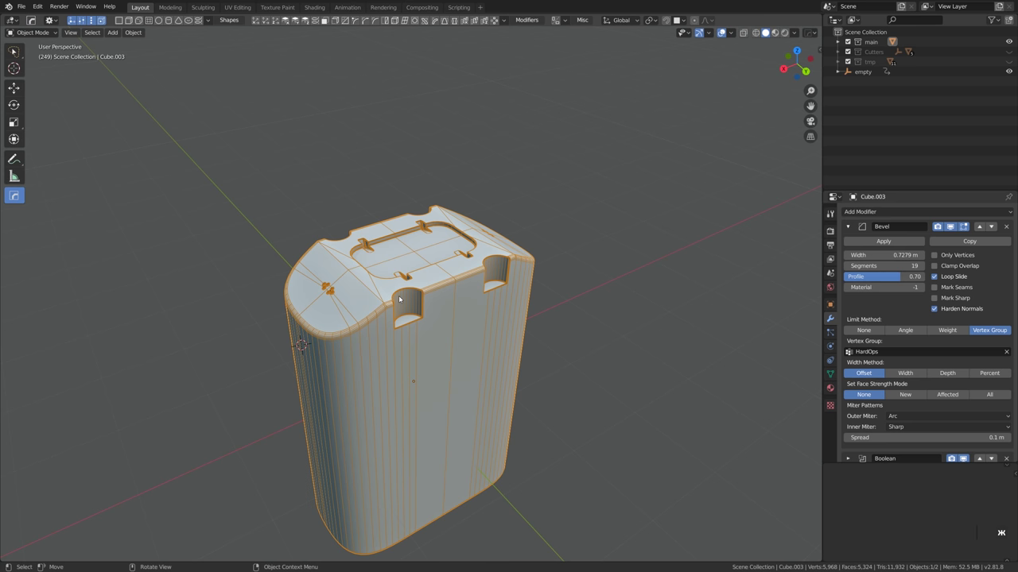
pyautogui.scroll(-3, 403, 278)
pyautogui.scroll(3, 404, 274)
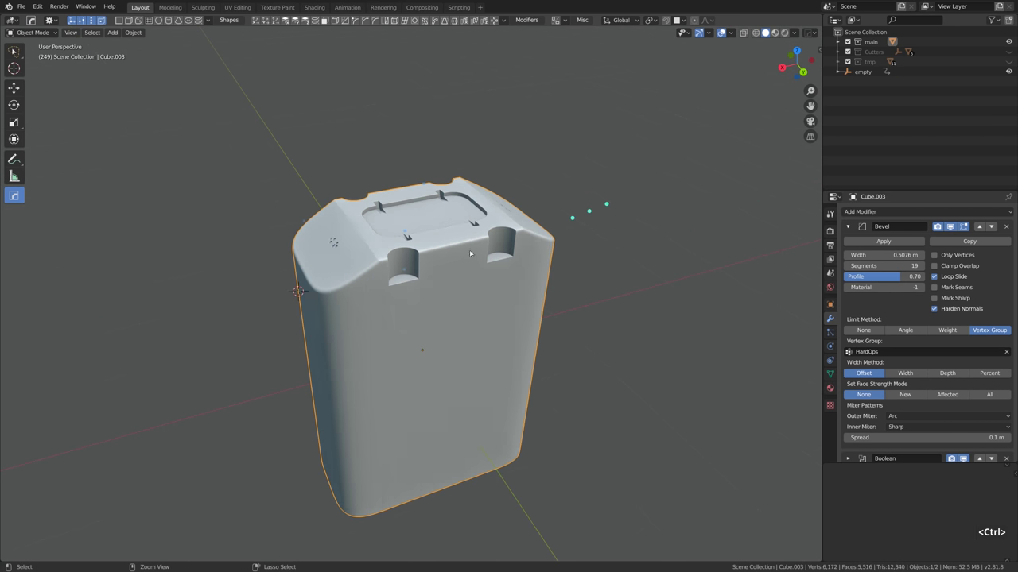
pyautogui.moveTo(376, 250); pyautogui.dragTo(364, 242, button='middle')
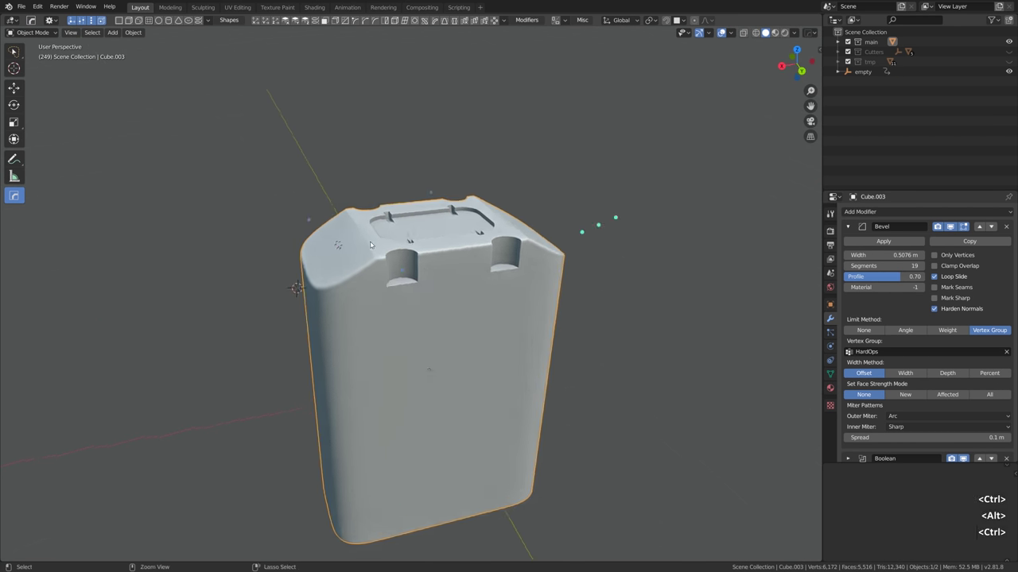
# Try to move the slanted-face cutter Cube.006 freely and hide the cutters again
pyautogui.hotkey('shift', 'd')
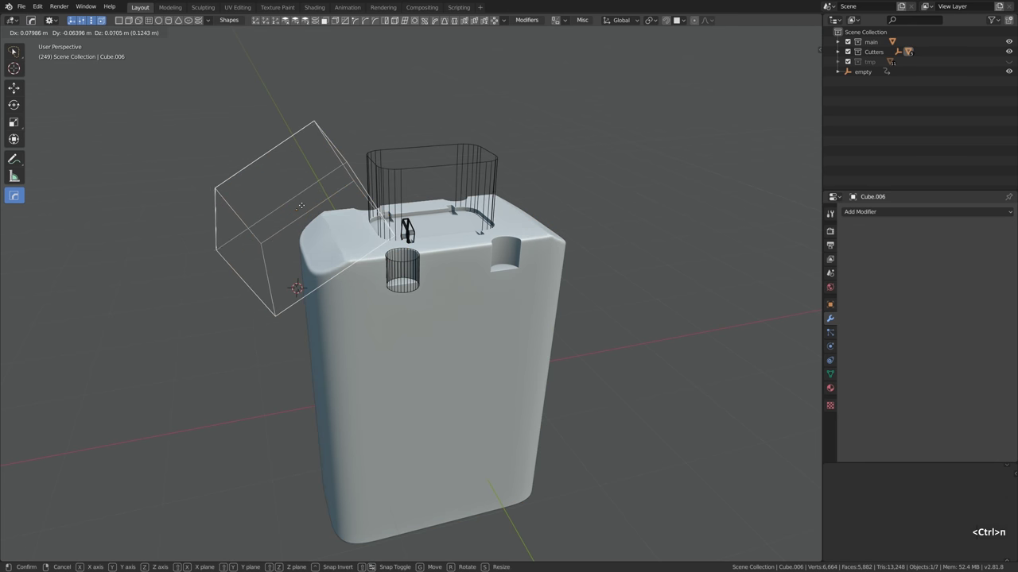
pyautogui.click(315, 217)
pyautogui.click(356, 236)
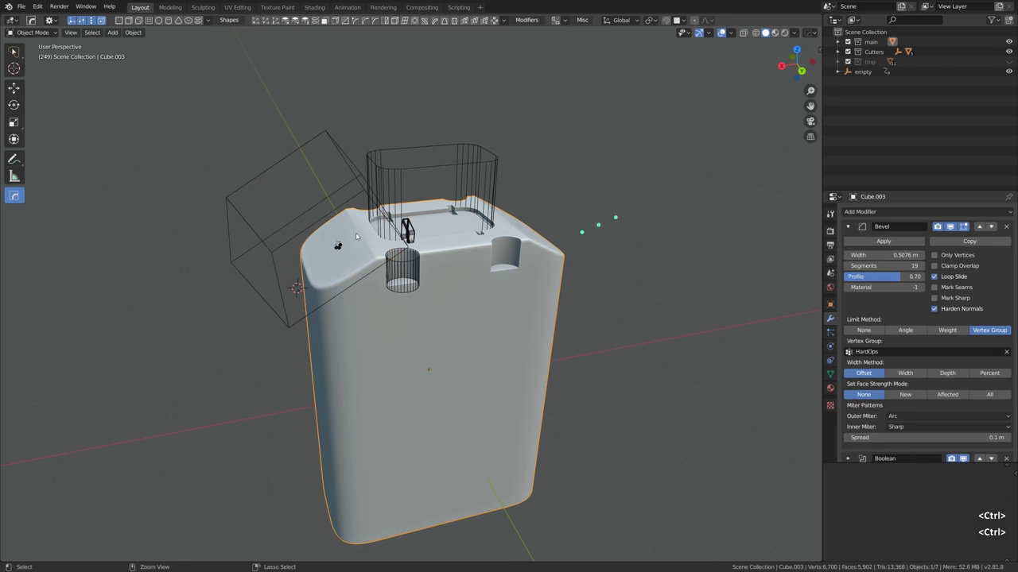
pyautogui.hotkey('shift', '2')
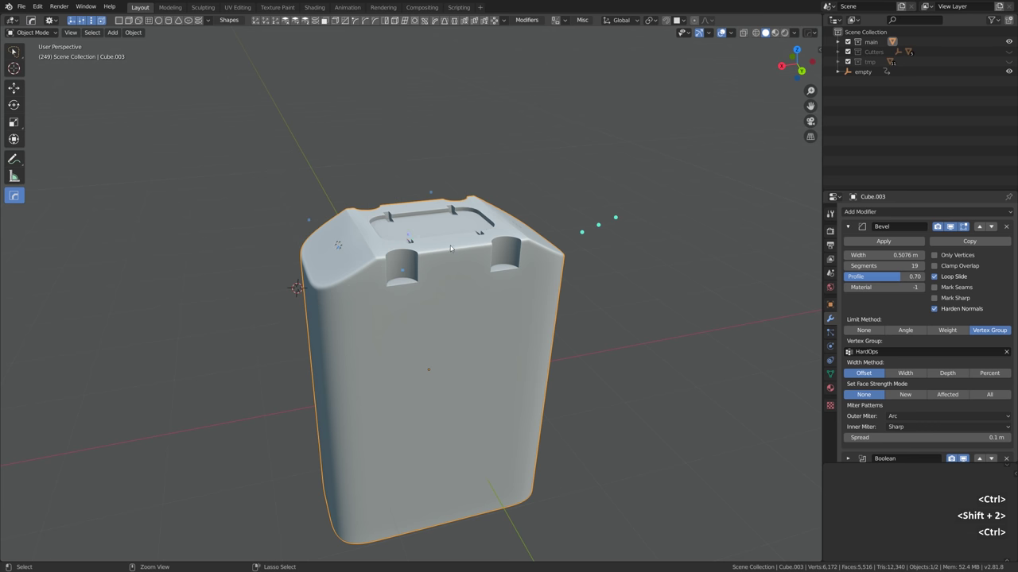
# Try to move the small notch cutter Cube.009 along the global Z axis
pyautogui.click(407, 234)
pyautogui.press('g')
pyautogui.press('z')
pyautogui.rightClick(412, 235)
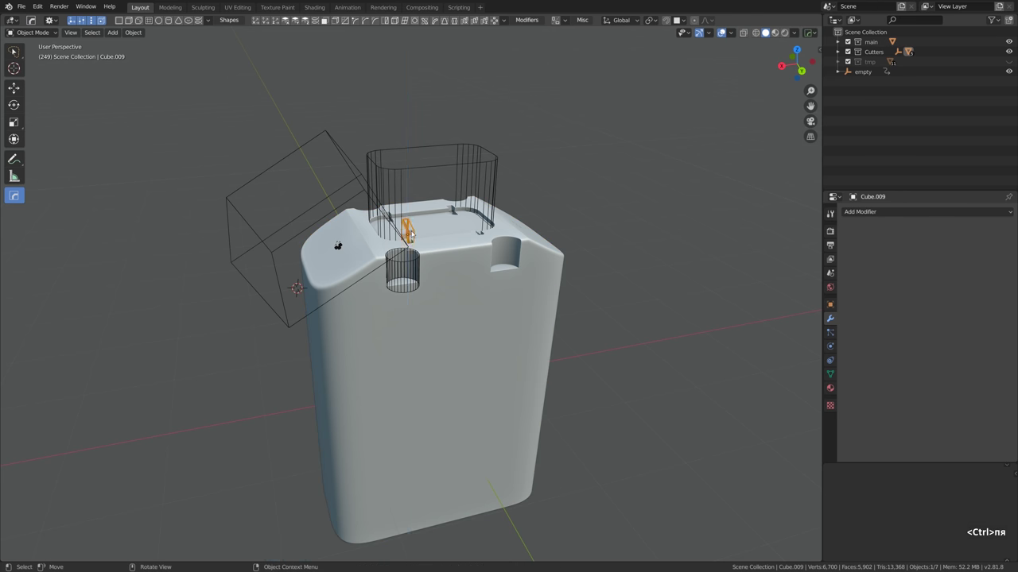
pyautogui.scroll(5, 414, 234)
pyautogui.press('g')
pyautogui.press('z')
pyautogui.rightClick(509, 205)
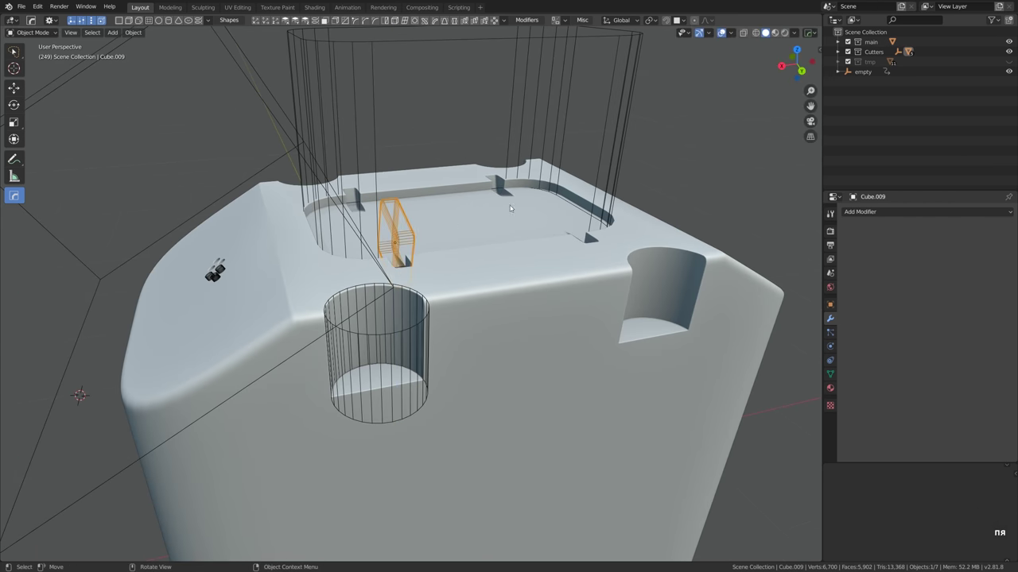
# Lower the rounded recess cutter Cube.008 along the global Z axis to deepen the top pocket
pyautogui.scroll(-3, 516, 217)
pyautogui.scroll(-5, 517, 217)
pyautogui.click(477, 238)
pyautogui.click(477, 207)
pyautogui.press('g')
pyautogui.press('z')
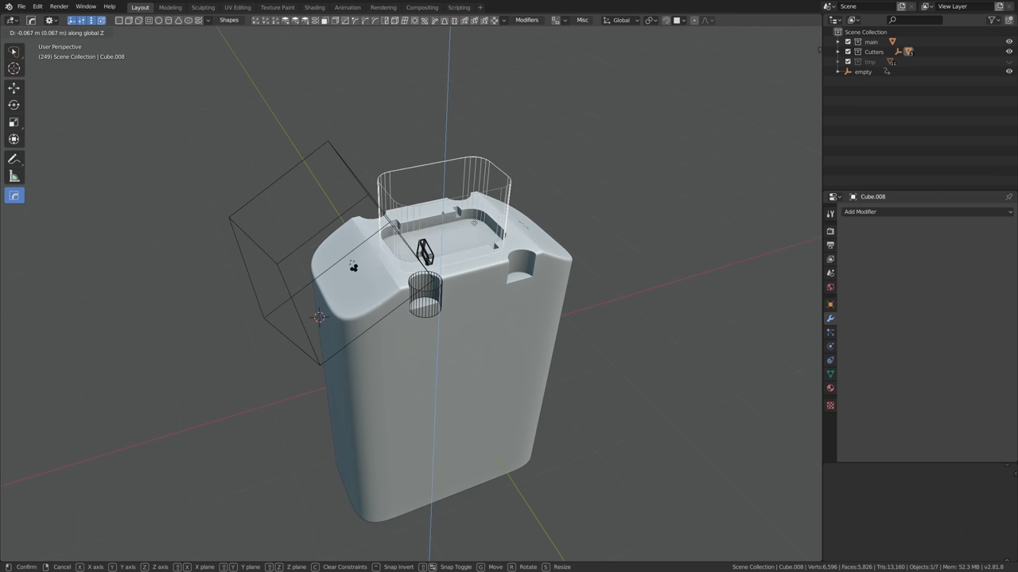
pyautogui.click(541, 209)
# Examine the base mesh of Cube.003 in Edit Mode and return to Object Mode
pyautogui.hotkey('alt', 'a')
pyautogui.moveTo(541, 209); pyautogui.dragTo(472, 249, button='middle')
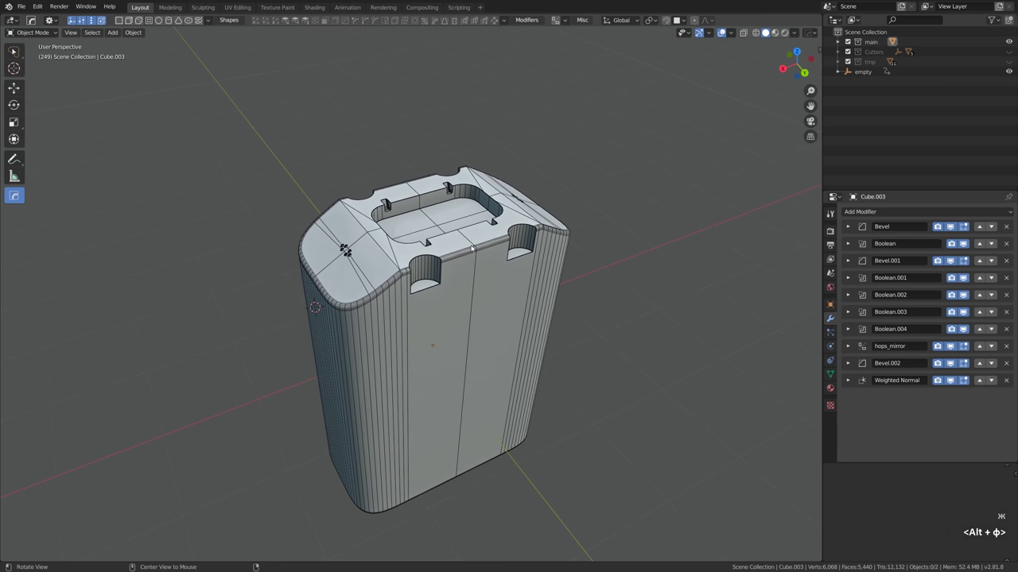
pyautogui.click(471, 248)
pyautogui.press('Tab')
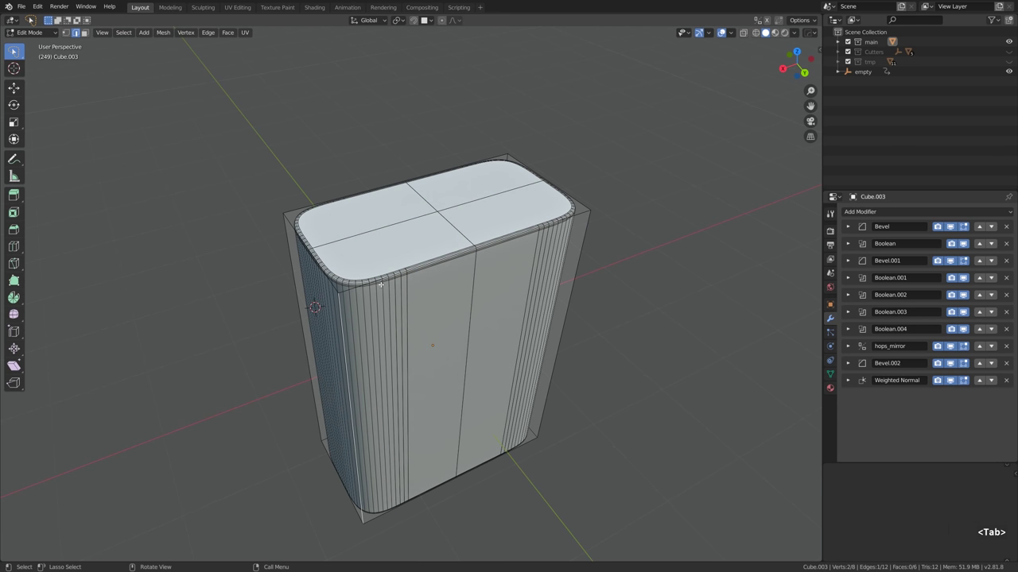
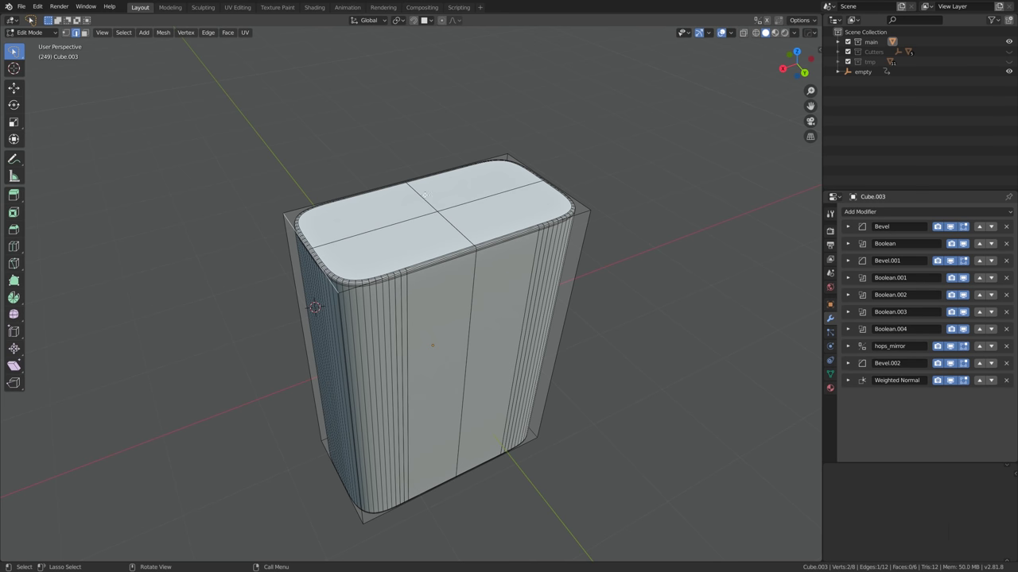
pyautogui.press('Tab')
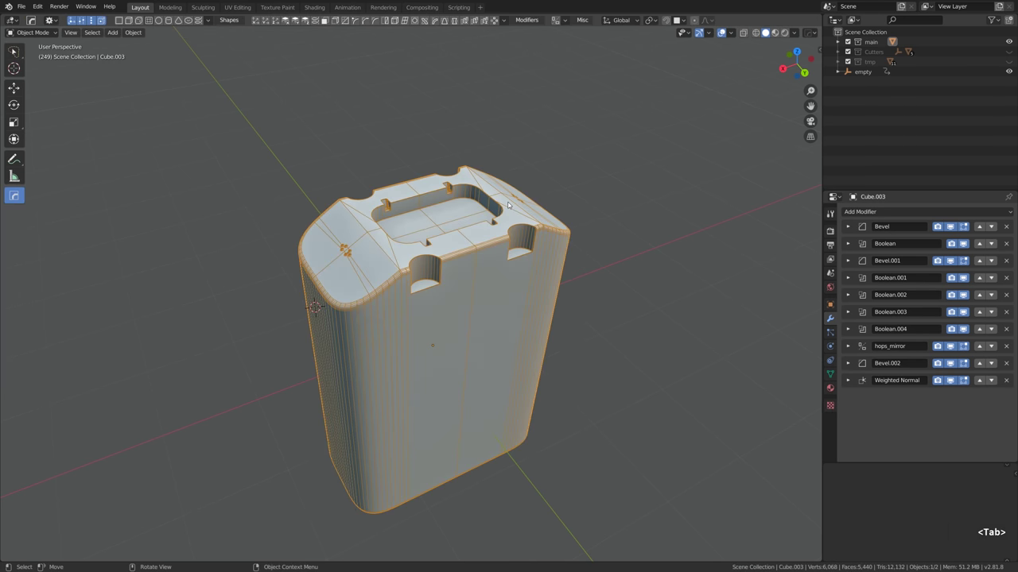
pyautogui.hotkey('alt', 'a')
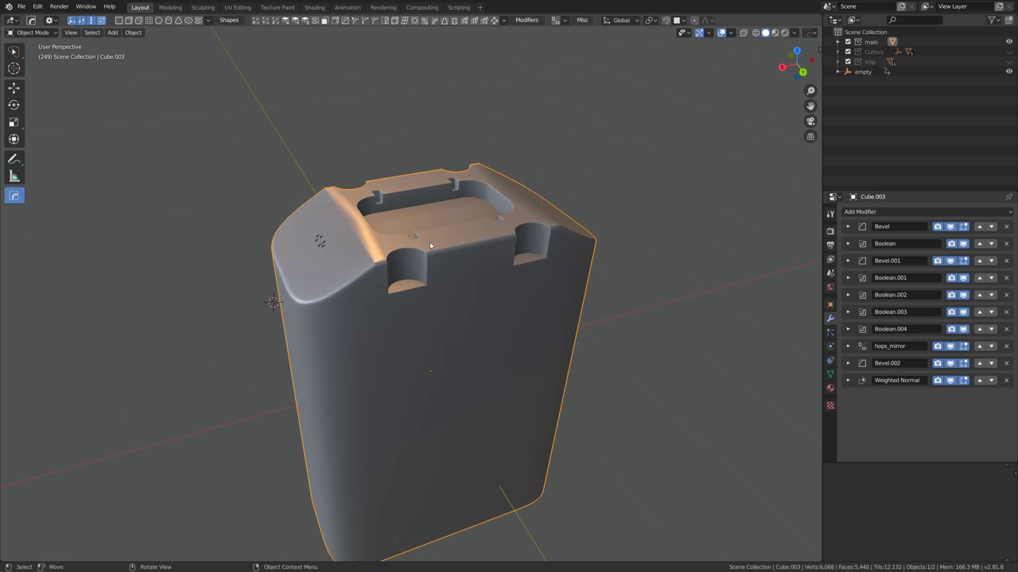
# Look through the Boolean cutters of Cube.003 one by one with Hard Ops Object Scroll
pyautogui.moveTo(429, 246); pyautogui.dragTo(568, 201, button='middle')
pyautogui.press('q')
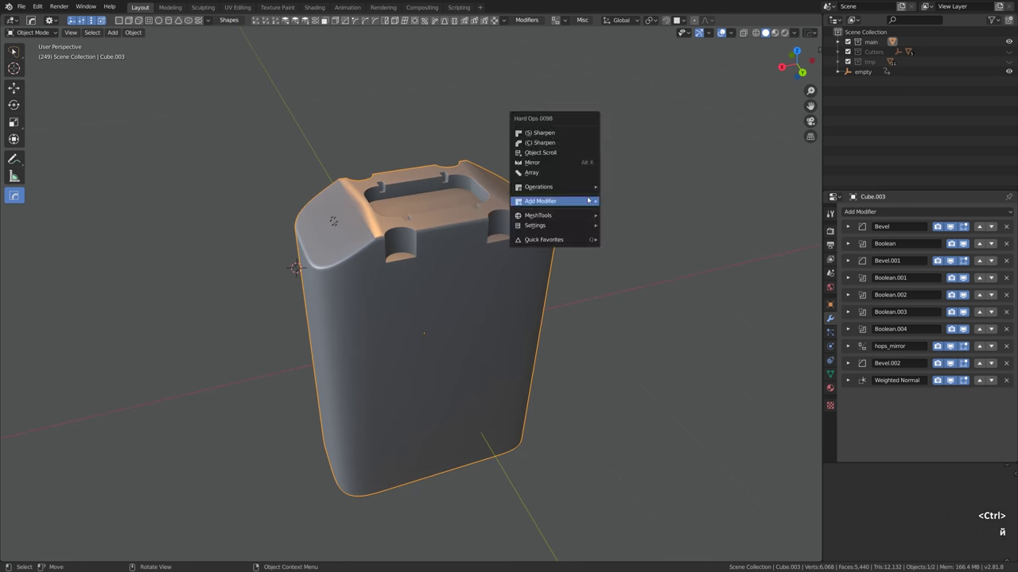
pyautogui.click(568, 153)
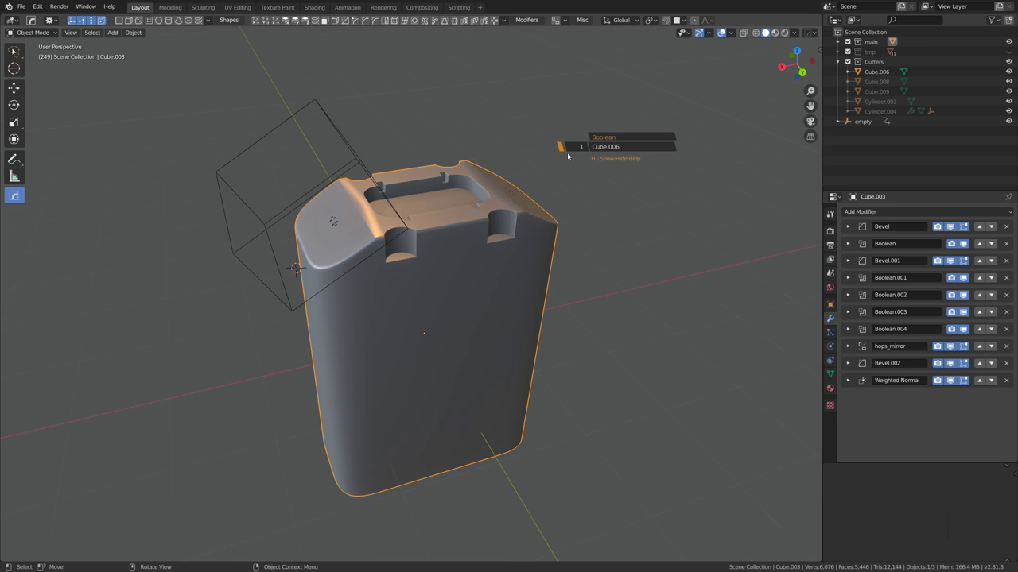
pyautogui.scroll(-7, 568, 155)
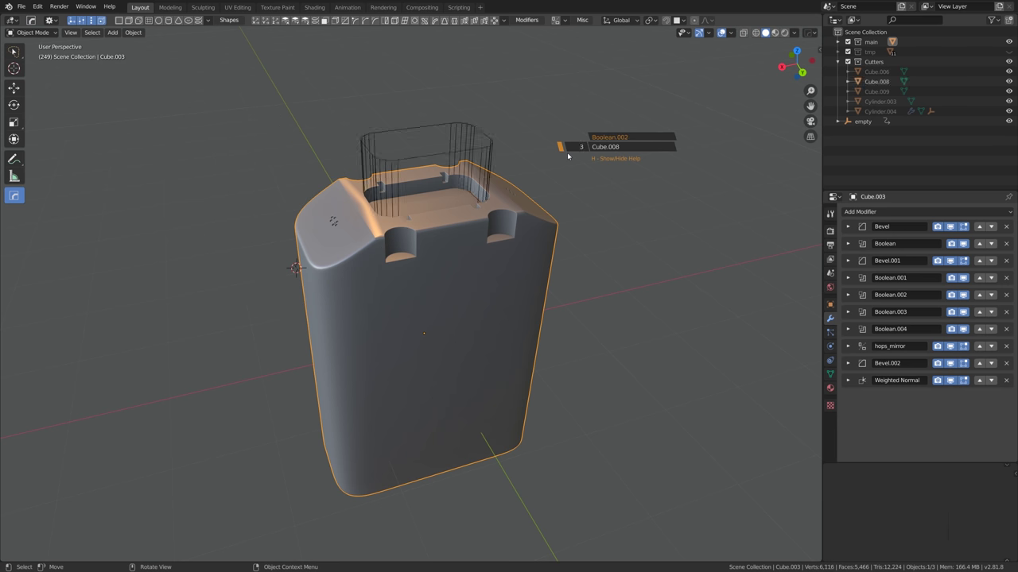
pyautogui.scroll(2, 567, 156)
pyautogui.scroll(-3, 568, 156)
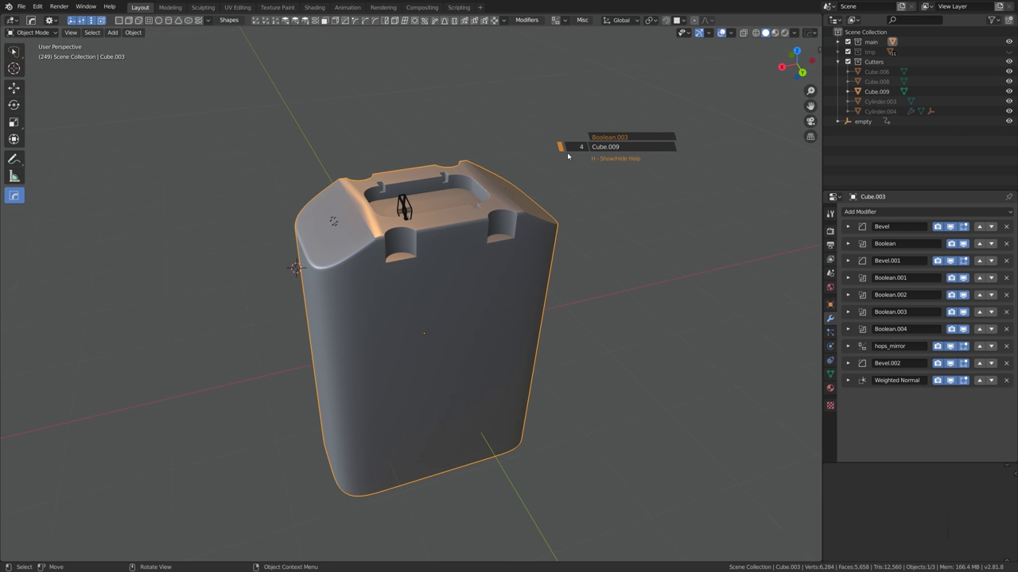
# Stop the Object Scroll at cutter Cube.009 and try a move along Z
pyautogui.click(566, 156)
pyautogui.press('g')
pyautogui.press('z')
pyautogui.press('Escape')
# Pick the cutter Cylinder.003 with Object Scroll and try to raise it along the global Z axis
pyautogui.press('q')
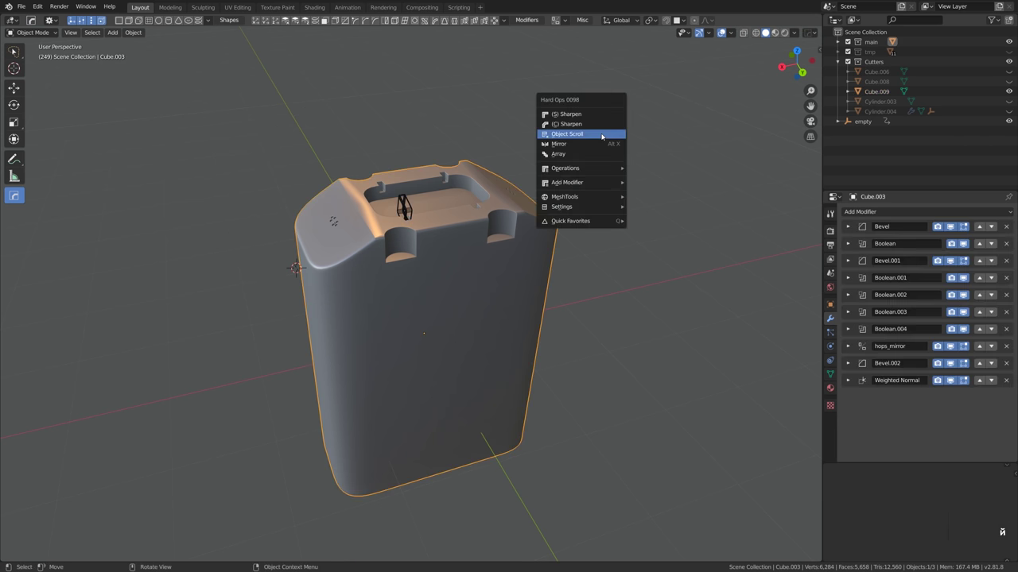
pyautogui.click(602, 137)
pyautogui.scroll(-3, 600, 137)
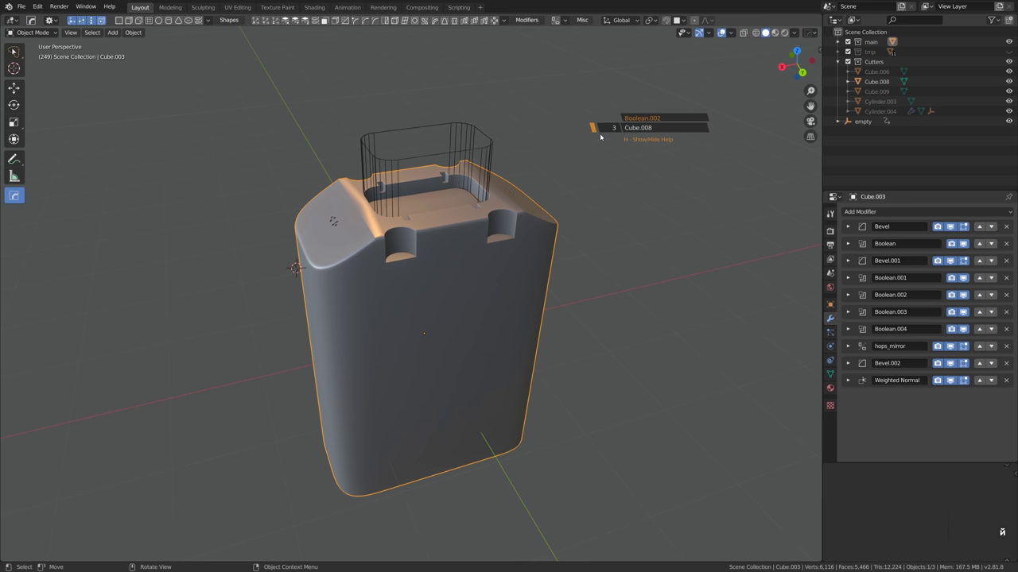
pyautogui.click(600, 138)
pyautogui.press('g')
pyautogui.press('z')
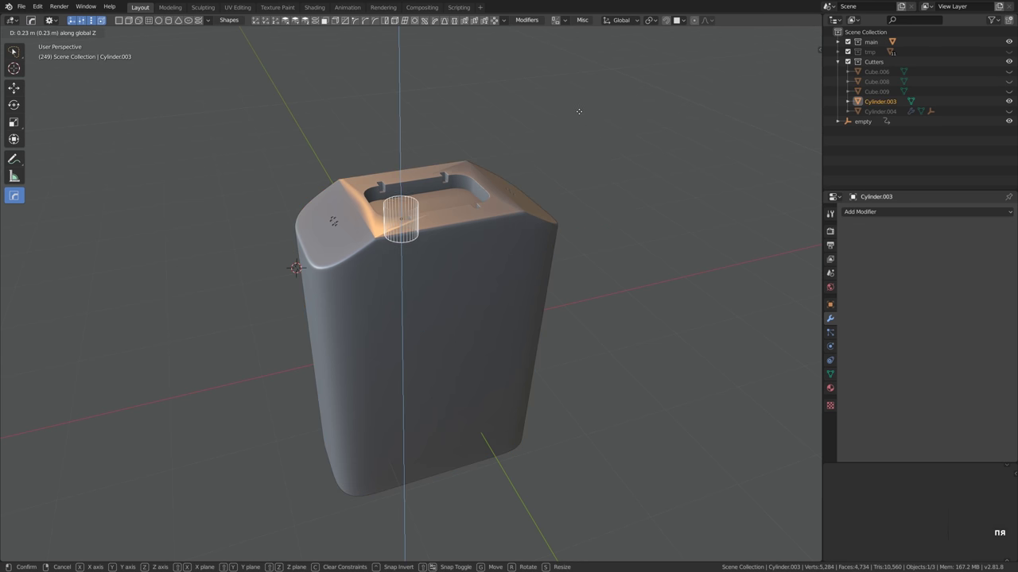
pyautogui.press('Escape')
# Look through the individual Boolean cuts of Cube.003 one at a time with Hard Ops Cycle Booleans and cancel it
pyautogui.click(525, 294)
pyautogui.press('q')
pyautogui.moveTo(620, 301)
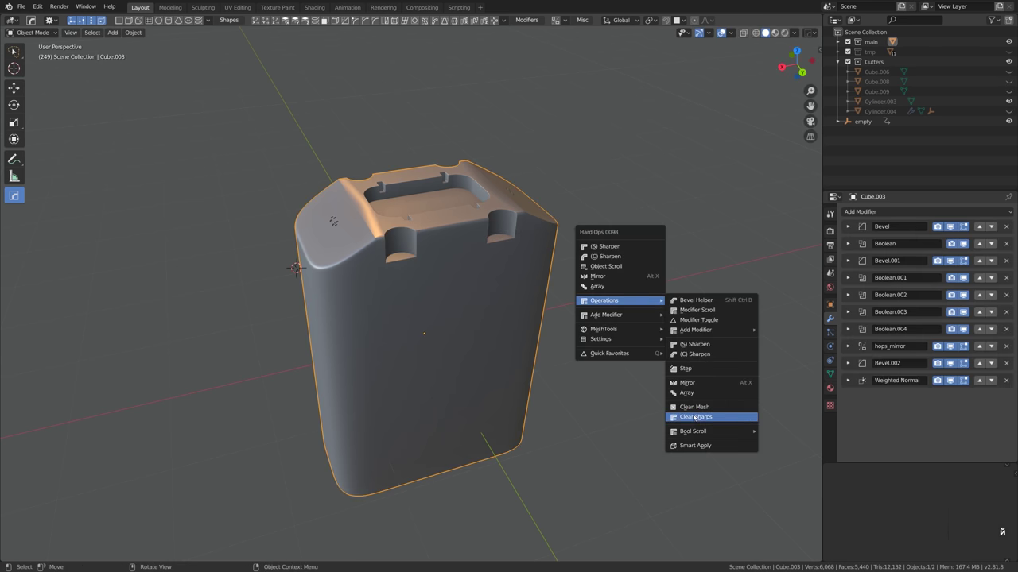
pyautogui.moveTo(707, 433)
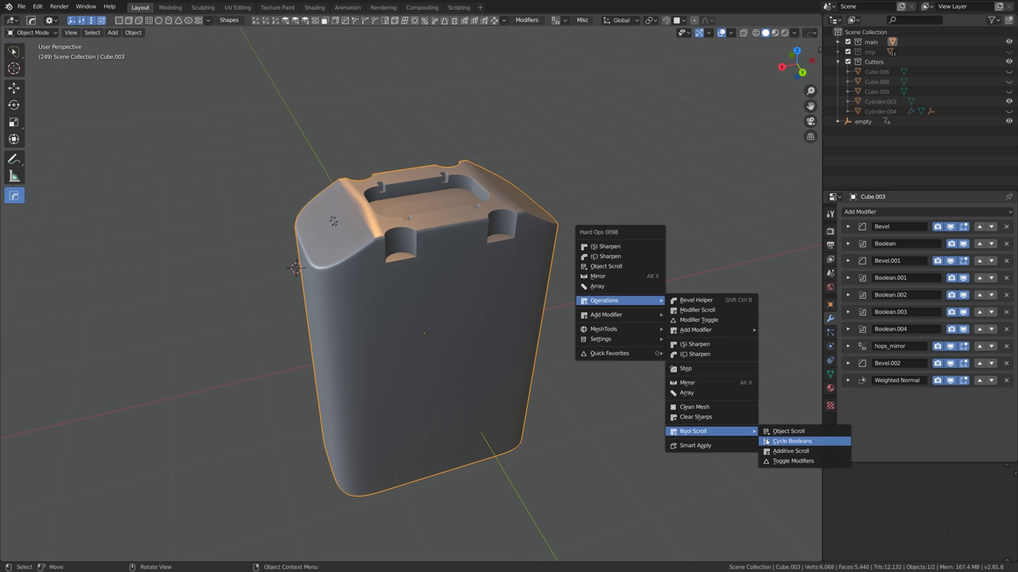
pyautogui.click(766, 441)
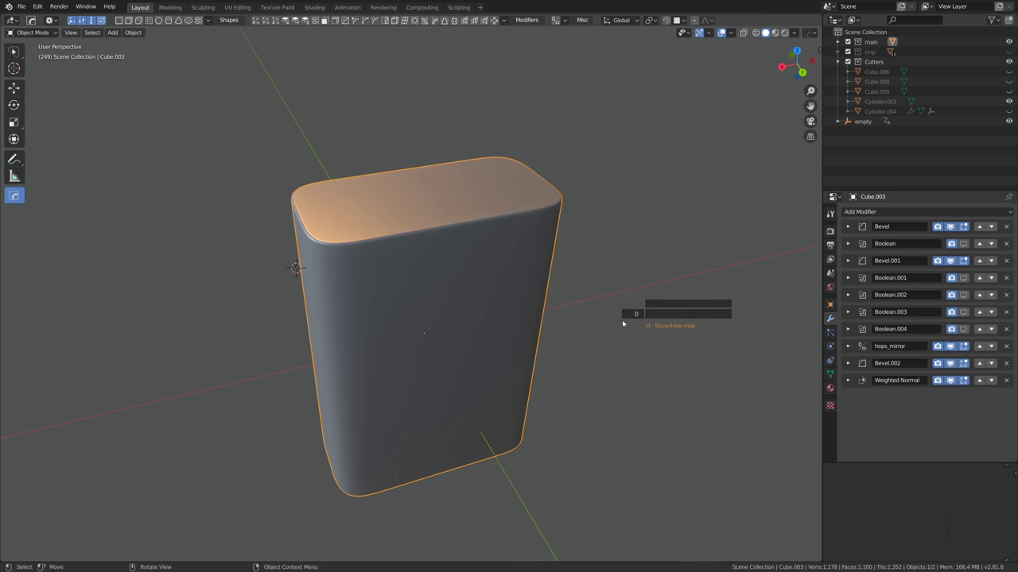
pyautogui.scroll(1, 639, 274)
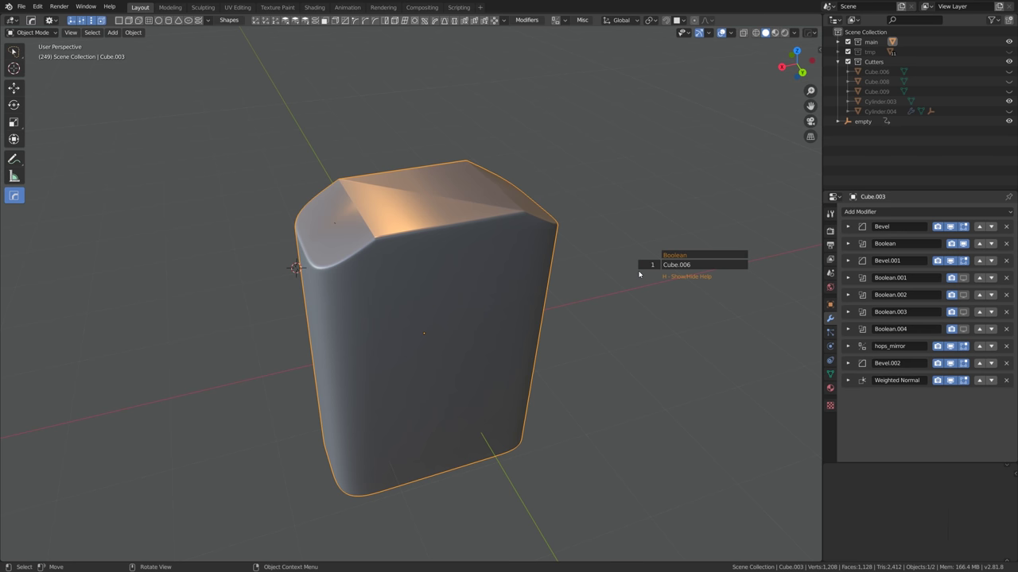
pyautogui.scroll(1, 638, 274)
pyautogui.scroll(1, 638, 275)
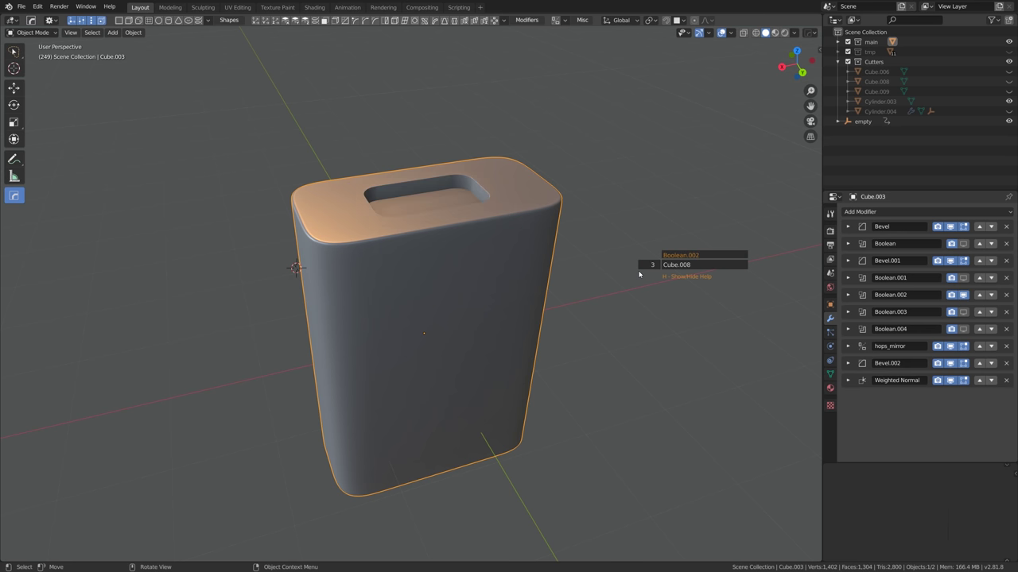
pyautogui.scroll(1, 638, 275)
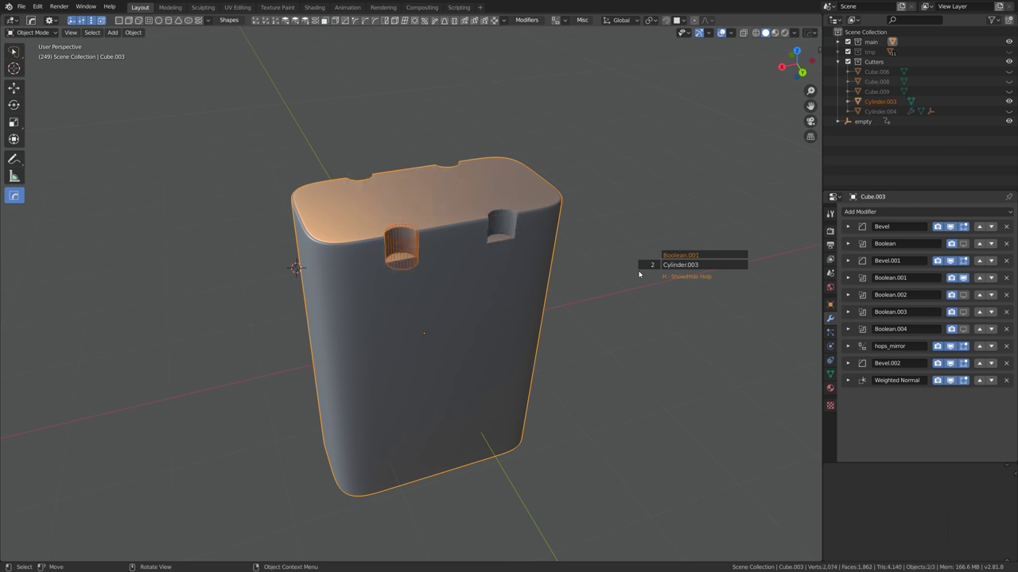
pyautogui.scroll(1, 638, 274)
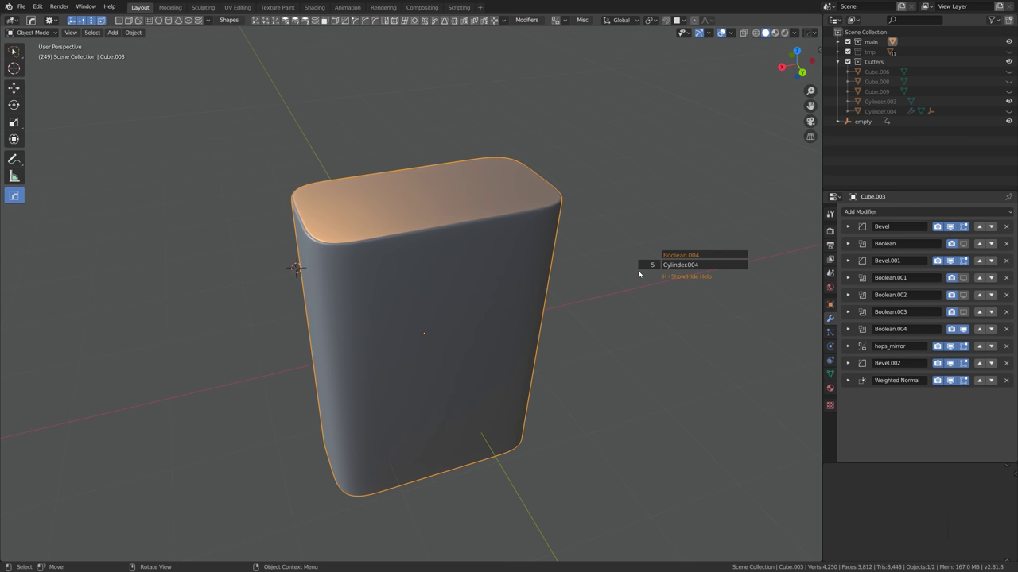
pyautogui.scroll(-1, 639, 274)
pyautogui.scroll(1, 639, 274)
pyautogui.rightClick(639, 275)
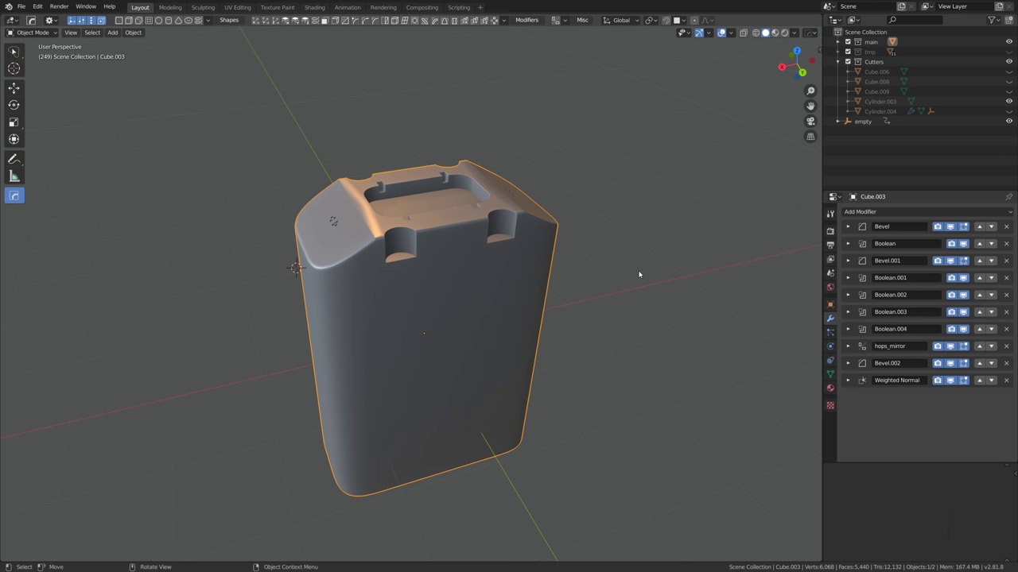
# Review how the Boolean cuts of Cube.003 build on each other with Hard Ops Additive Scroll
pyautogui.press('q')
pyautogui.moveTo(684, 402)
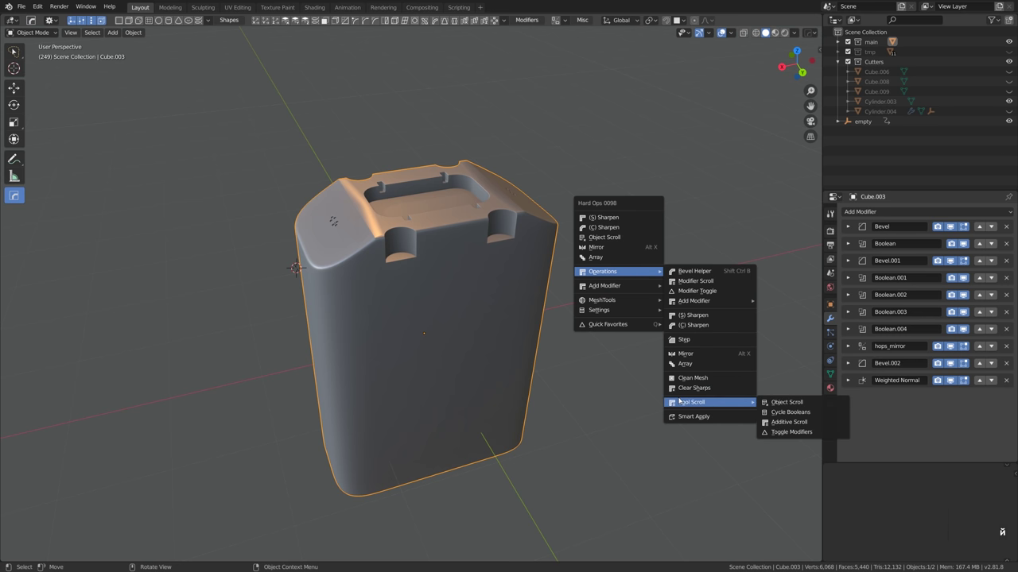
pyautogui.click(764, 427)
pyautogui.scroll(-1, 626, 265)
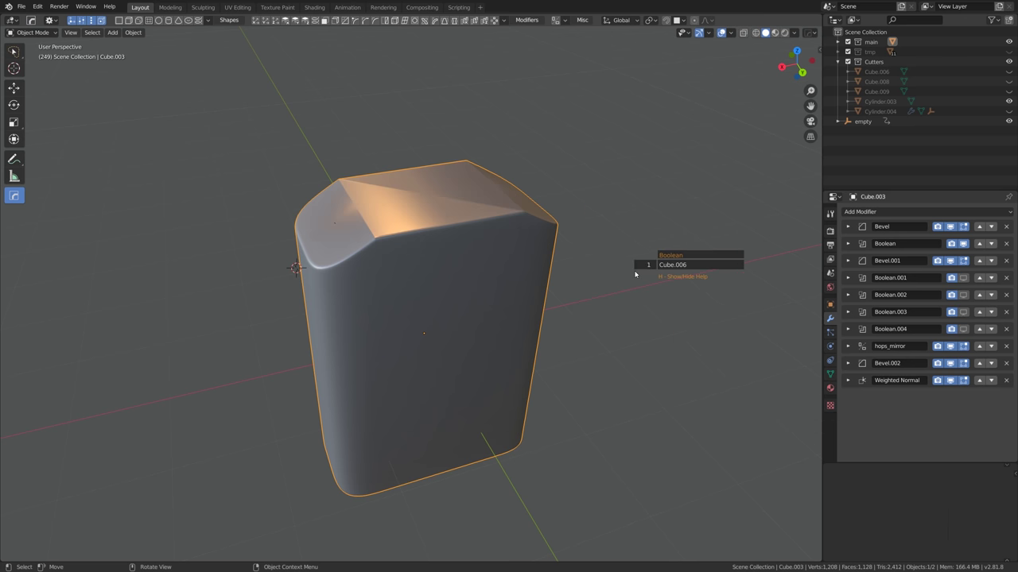
pyautogui.scroll(-1, 635, 275)
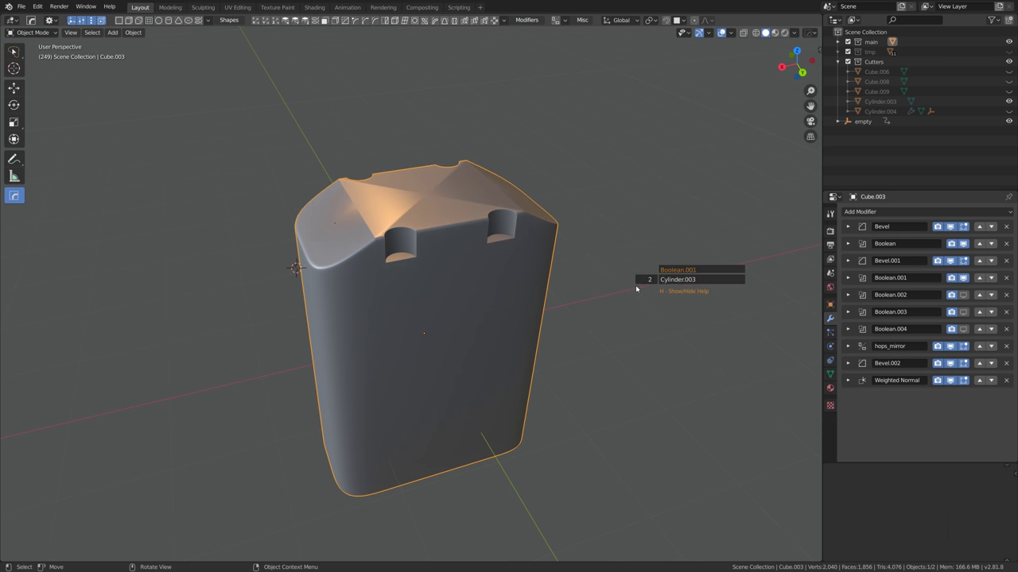
pyautogui.scroll(-1, 635, 289)
pyautogui.scroll(1, 634, 290)
pyautogui.scroll(-1, 632, 291)
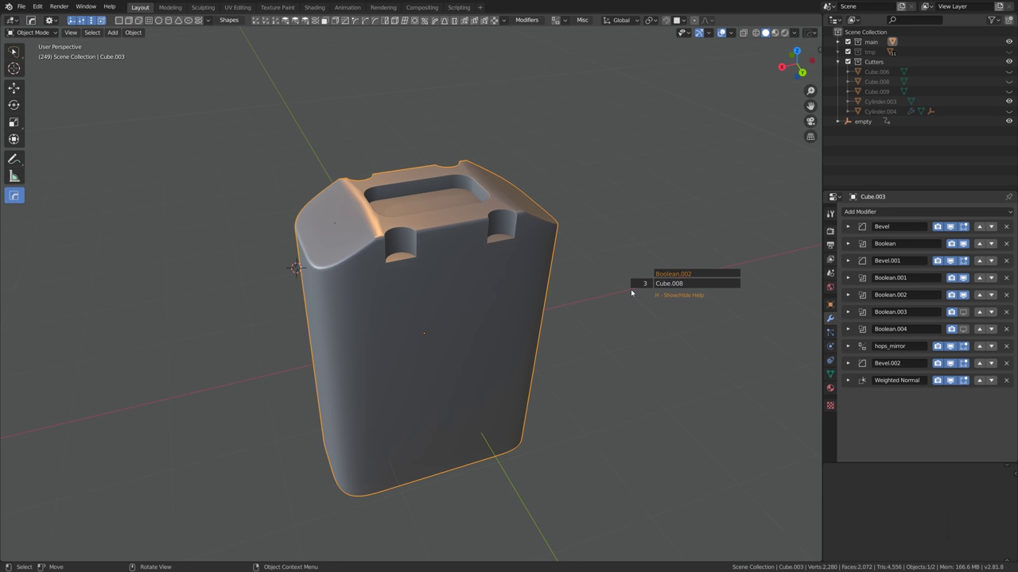
pyautogui.scroll(-1, 631, 292)
pyautogui.scroll(-1, 631, 293)
pyautogui.scroll(-1, 630, 292)
pyautogui.scroll(1, 628, 293)
pyautogui.scroll(1, 627, 293)
pyautogui.scroll(-1, 627, 294)
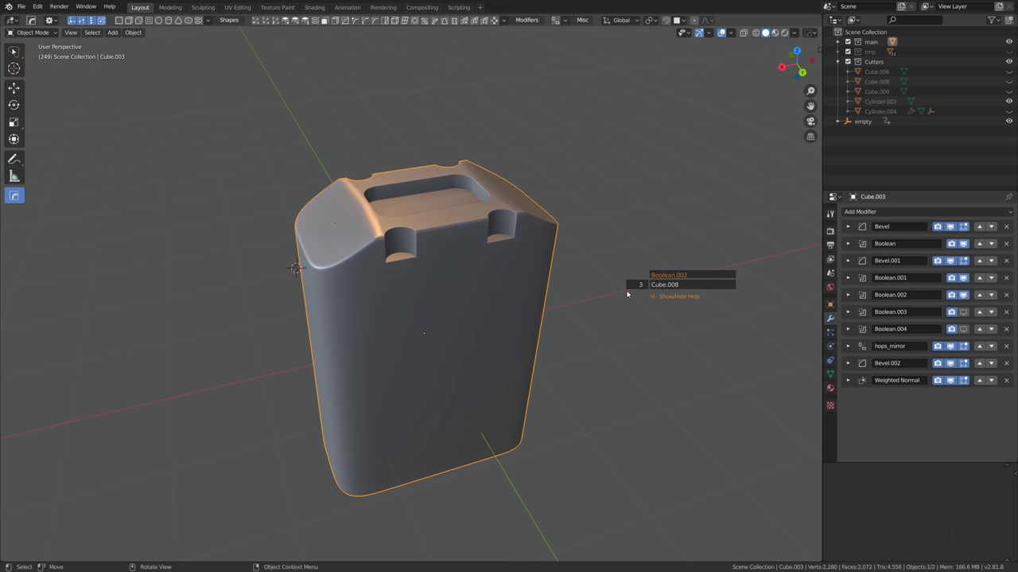
pyautogui.click(626, 294)
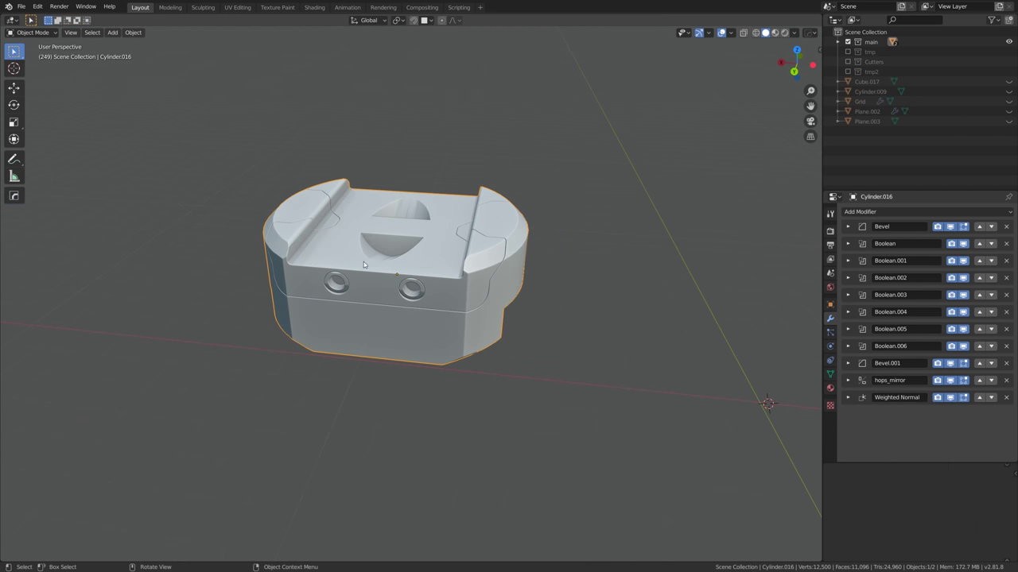
# Step additively through the full modifier stack of Cylinder.016, including its bevels, with Hard Ops Modifier Scroll
pyautogui.press('q')
pyautogui.moveTo(349, 243)
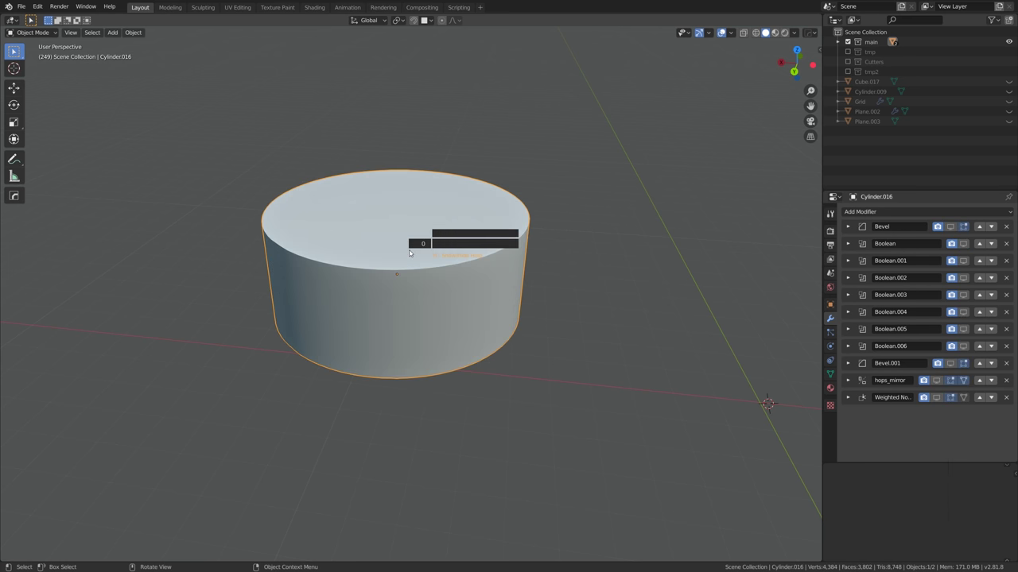
pyautogui.scroll(1, 409, 253)
pyautogui.scroll(1, 410, 253)
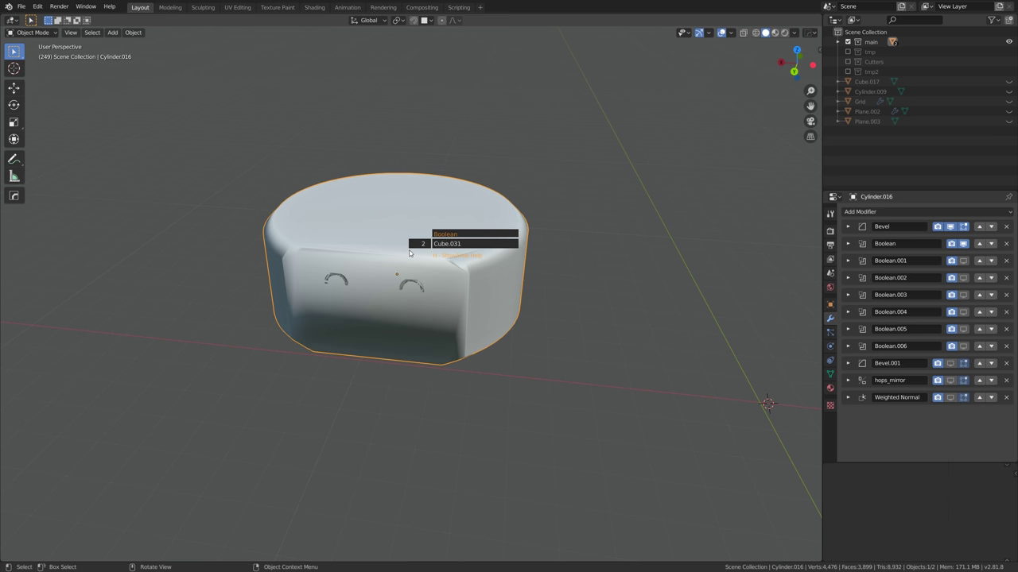
pyautogui.scroll(4, 410, 253)
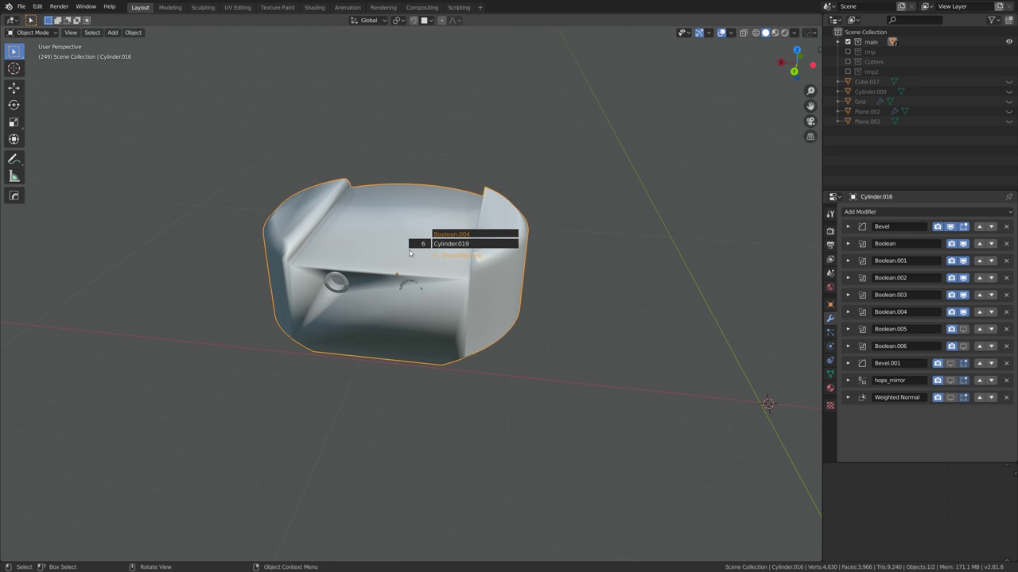
pyautogui.scroll(5, 409, 253)
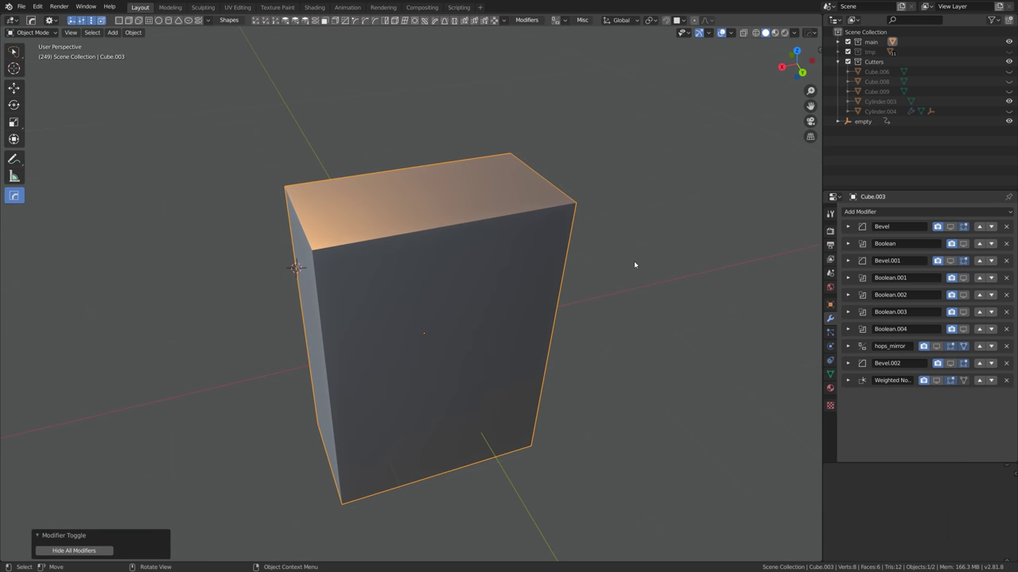
# Switch the display of all modifiers of Cube.003 back on with Hard Ops Toggle Modifiers
pyautogui.press('q')
pyautogui.moveTo(636, 261)
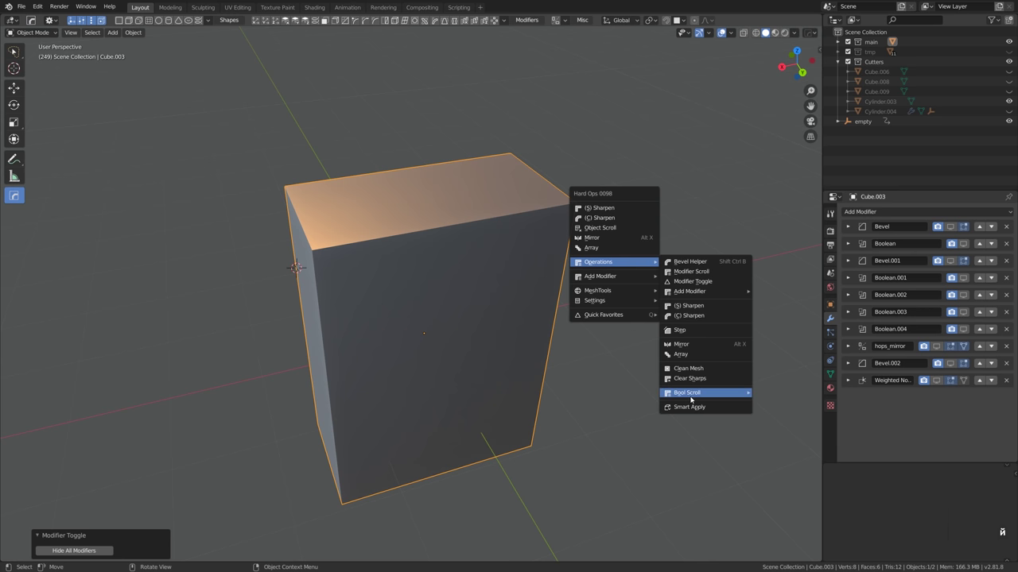
pyautogui.moveTo(691, 399)
pyautogui.click(795, 419)
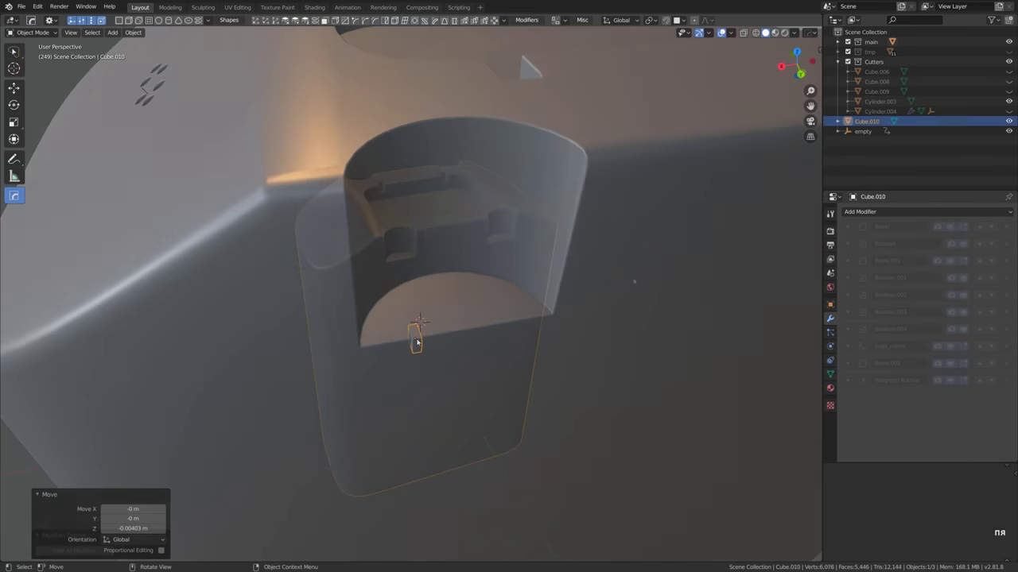
# Scale the small box Cube.010 to about 0.642 along X and subtract it from Cube.003 with a Boolean difference
pyautogui.press('s')
pyautogui.press('x')
pyautogui.click(450, 313)
pyautogui.scroll(-3, 450, 314)
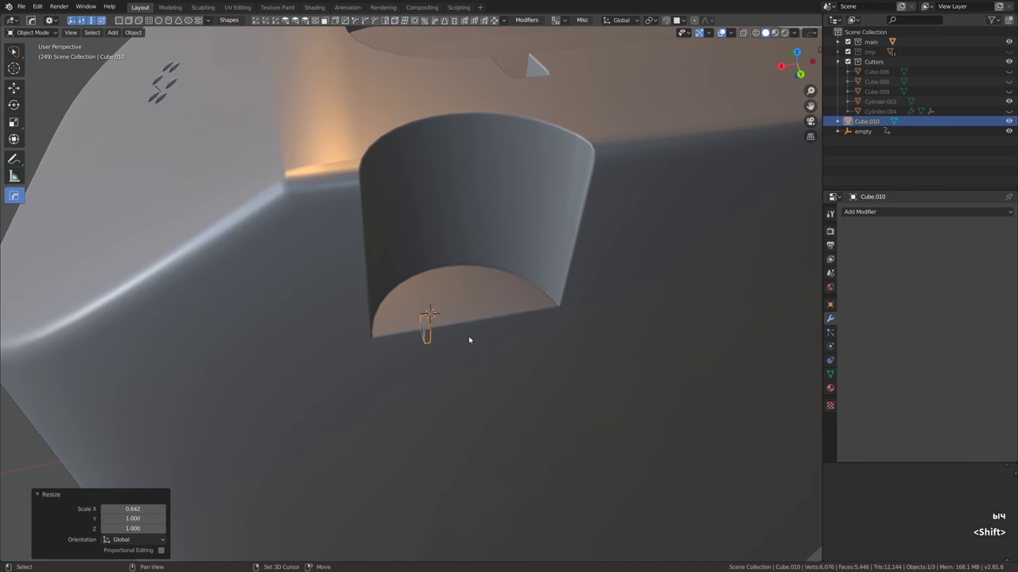
pyautogui.keyDown('shift'); pyautogui.click(470, 335); pyautogui.keyUp('shift')
pyautogui.hotkey('ctrl', '-')
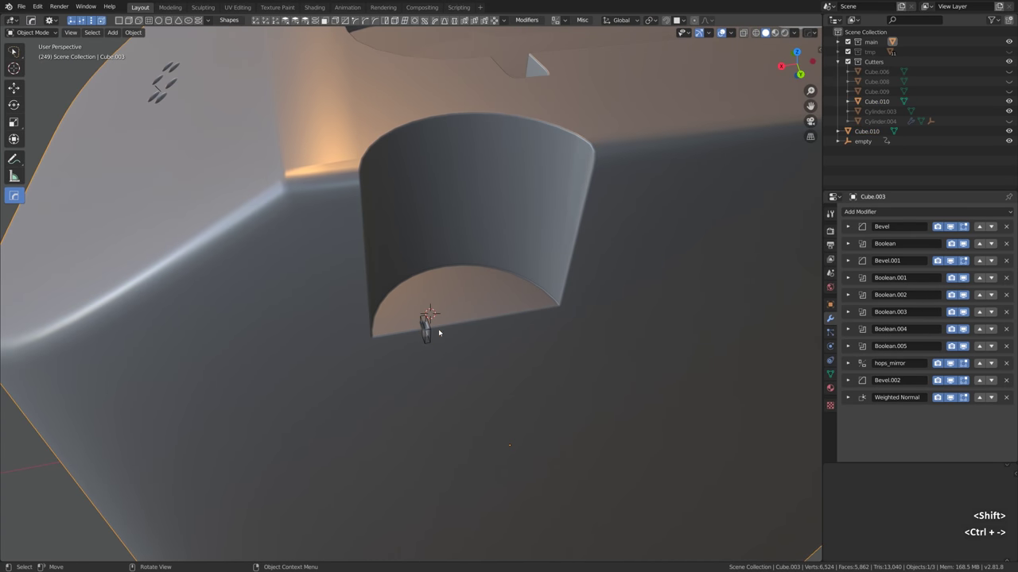
# Array the Cube.010 cutter along the round notch's lower edge with a count of 3 and a relative X offset of -3.27
pyautogui.scroll(4, 437, 325)
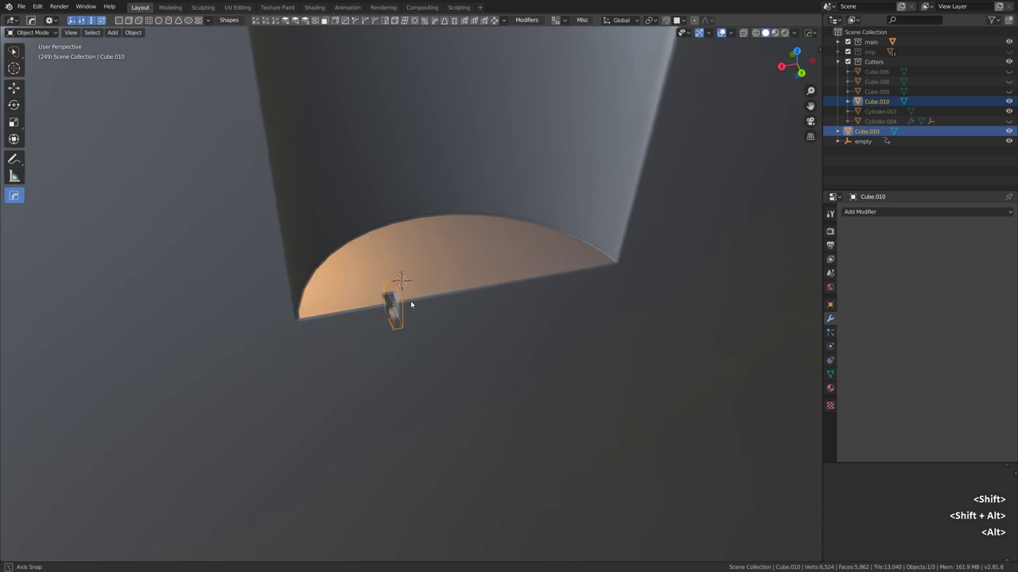
pyautogui.press('q')
pyautogui.moveTo(503, 303)
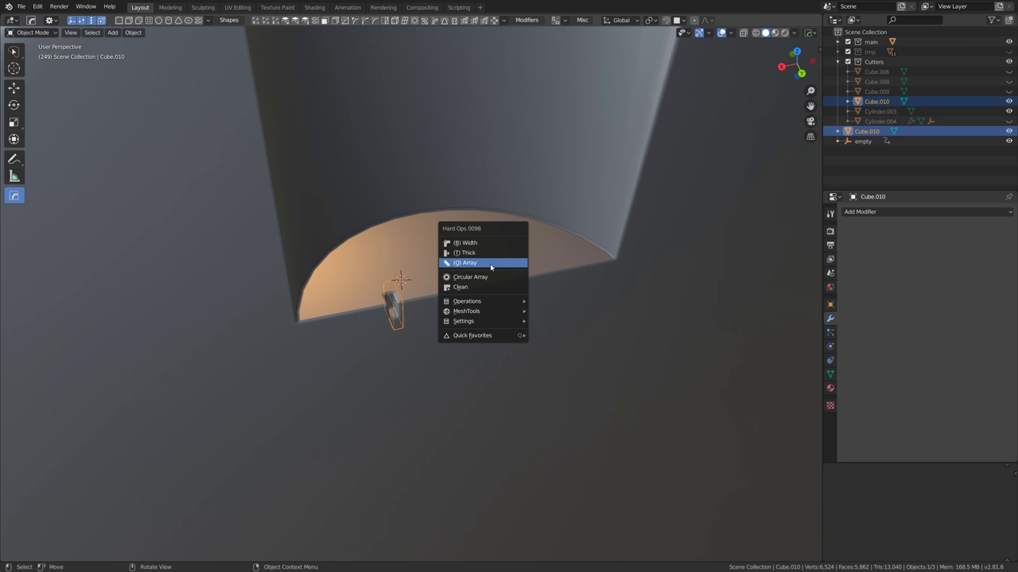
pyautogui.click(491, 267)
pyautogui.scroll(2, 222, 334)
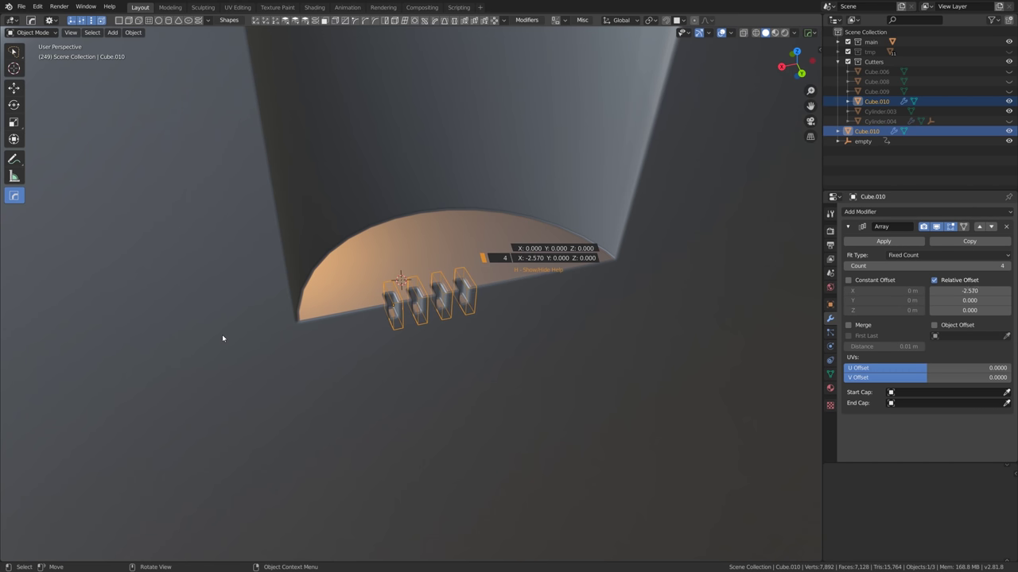
pyautogui.scroll(2, 159, 354)
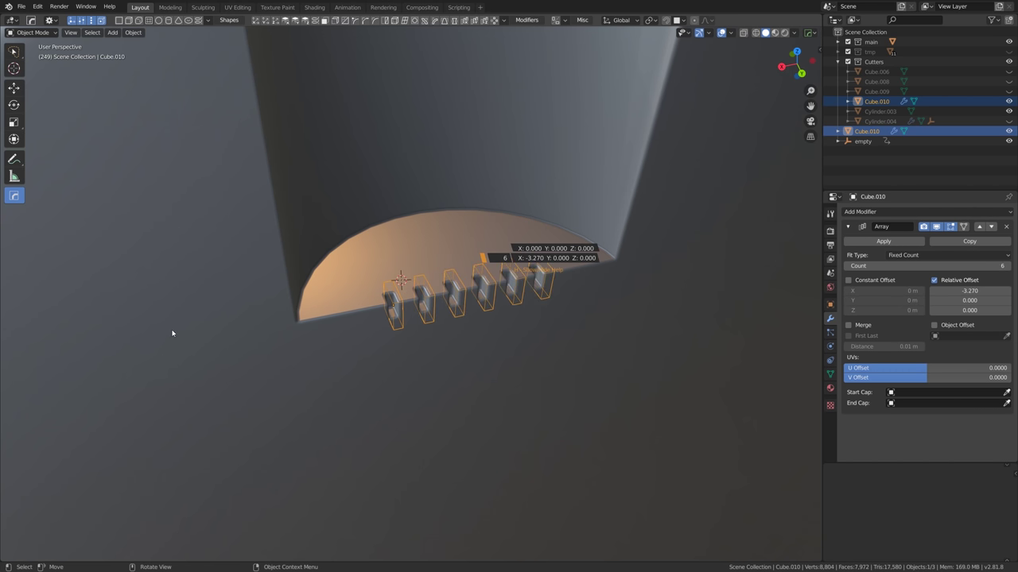
pyautogui.scroll(-4, 172, 333)
pyautogui.scroll(2, 172, 333)
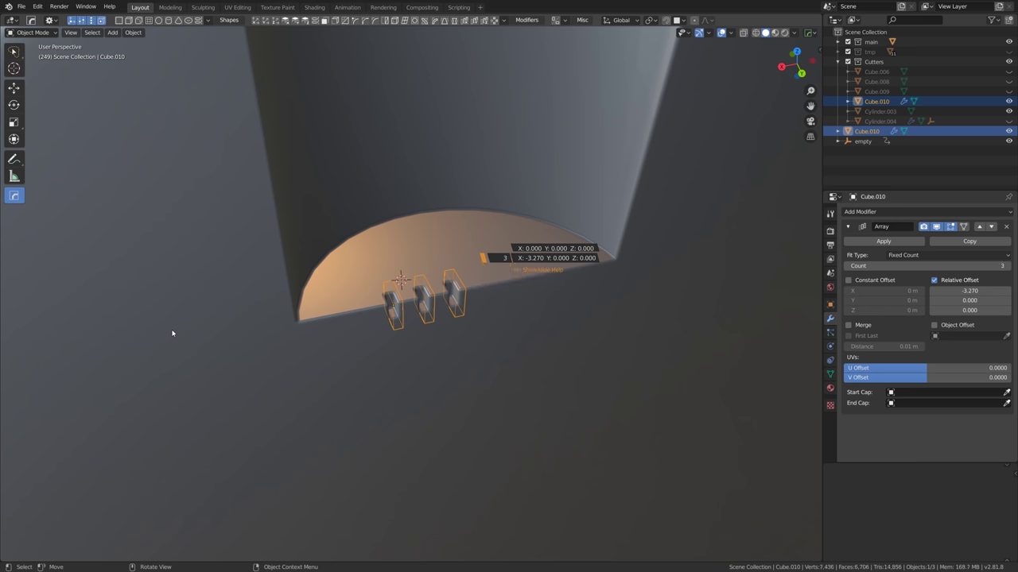
pyautogui.scroll(1, 172, 333)
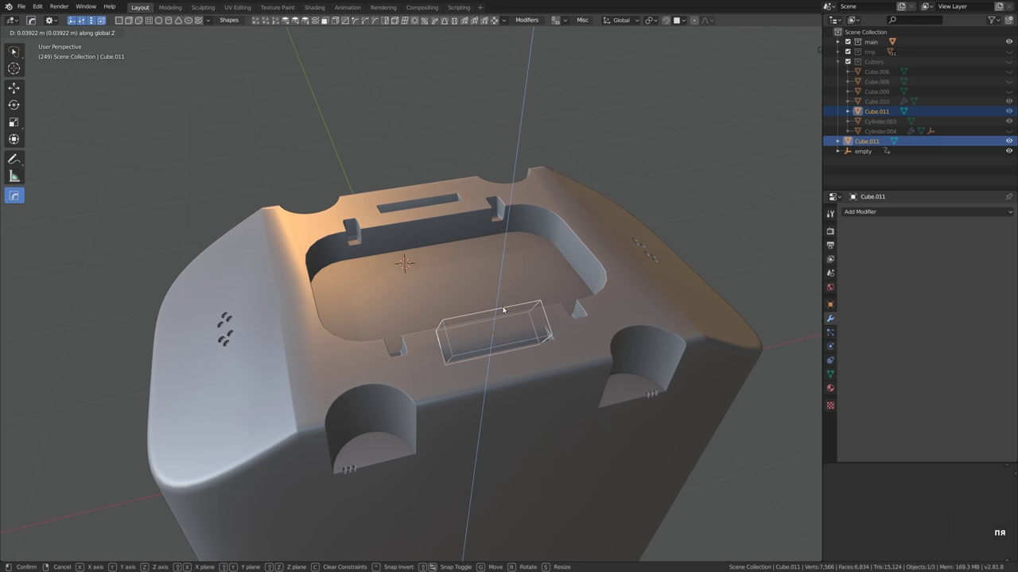
# Raise the slot cutter Cube.011 by about 0.039 m along global Z and tilt it about the global X axis
pyautogui.press('g')
pyautogui.press('z')
pyautogui.click(503, 309)
pyautogui.moveTo(504, 310); pyautogui.dragTo(526, 318, button='middle')
pyautogui.press('r')
pyautogui.press('y')
pyautogui.press('x')
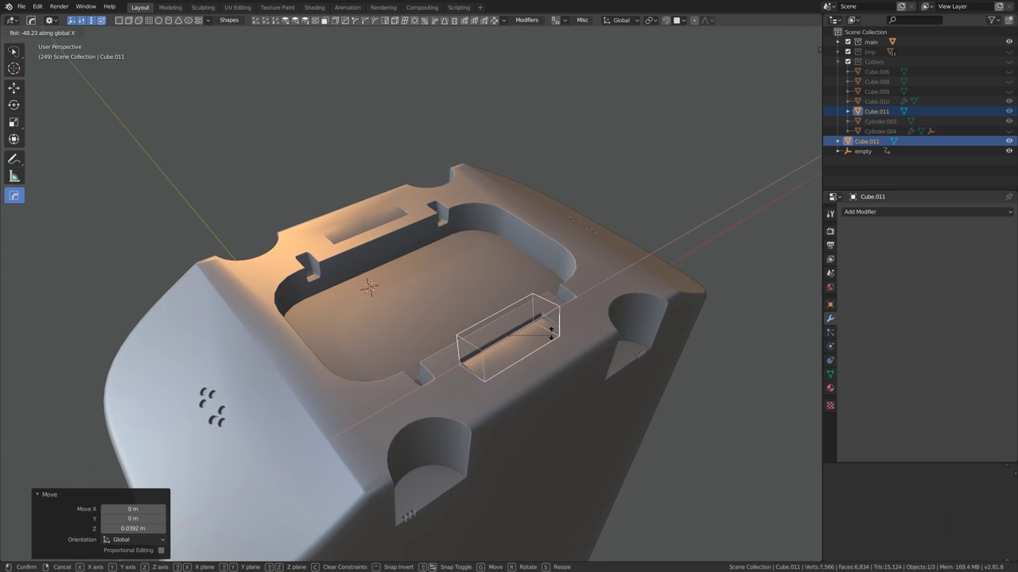
pyautogui.click(515, 323)
# Move the slot cutter Cube.011 into the Cutters collection and inspect the slanted slot's edges in the wireframe overlay
pyautogui.moveTo(515, 324)
pyautogui.mouseDown(button='middle')
pyautogui.moveTo(531, 331)
pyautogui.moveTo(510, 324)
pyautogui.mouseUp(button='middle')
pyautogui.press('m')
pyautogui.click(509, 332)
pyautogui.scroll(6, 477, 338)
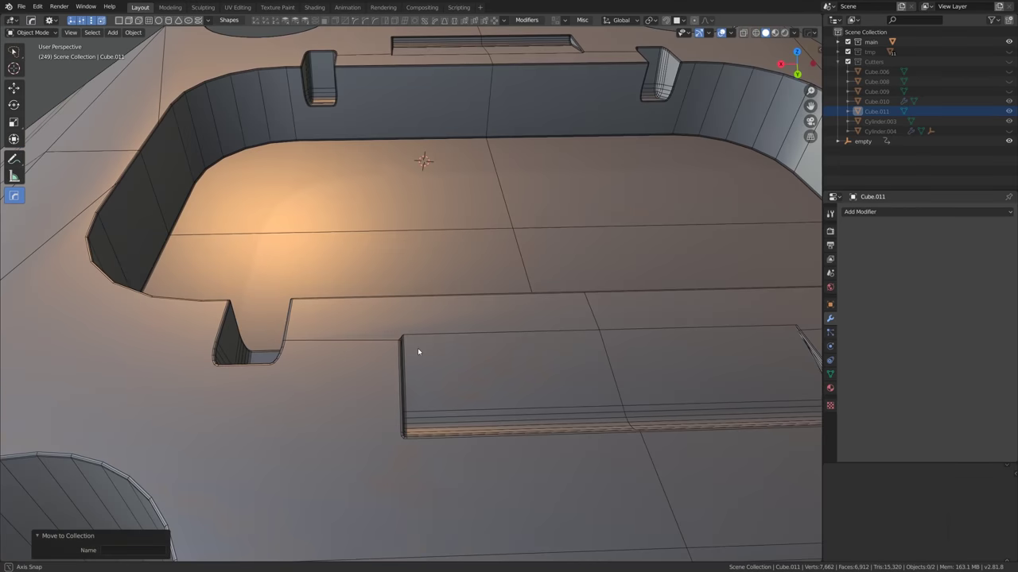
pyautogui.moveTo(418, 348)
pyautogui.mouseDown(button='middle')
pyautogui.moveTo(371, 334)
pyautogui.moveTo(424, 345)
pyautogui.mouseUp(button='middle')
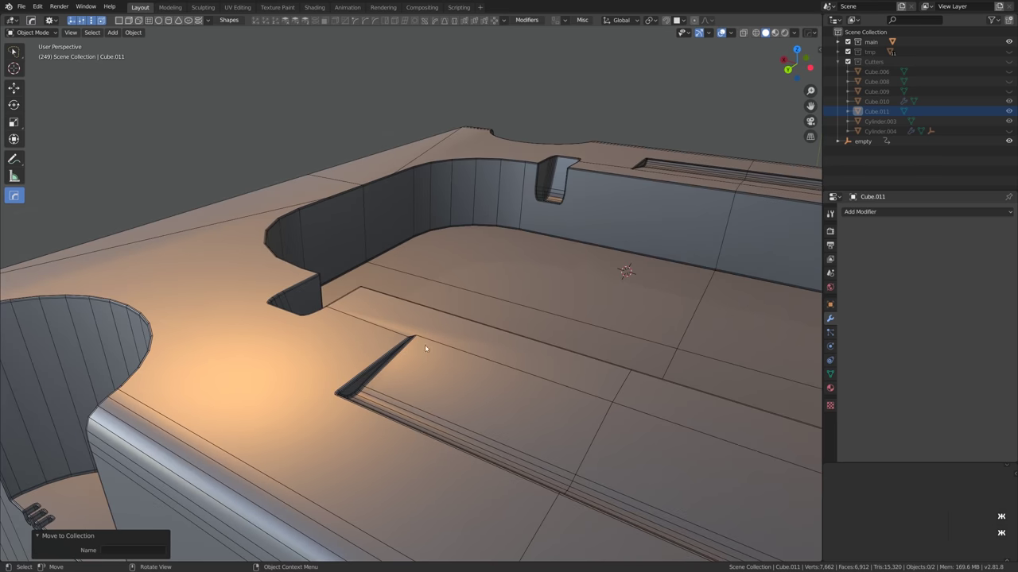
pyautogui.scroll(-4, 425, 344)
pyautogui.scroll(-3, 543, 343)
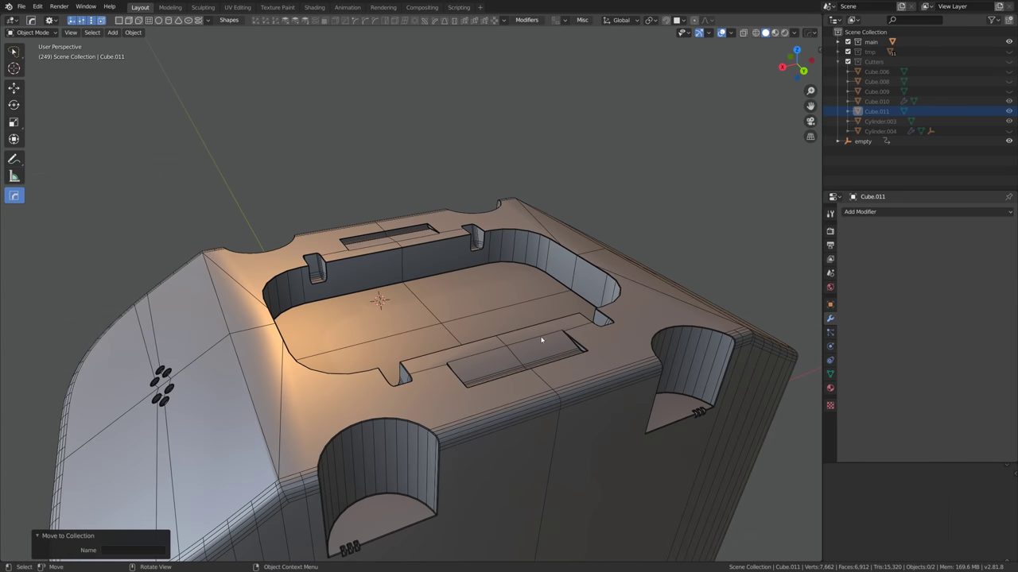
# Lower the angle limit of the Bevel.002 modifier on Cube.003 to 3.8°
pyautogui.click(511, 345)
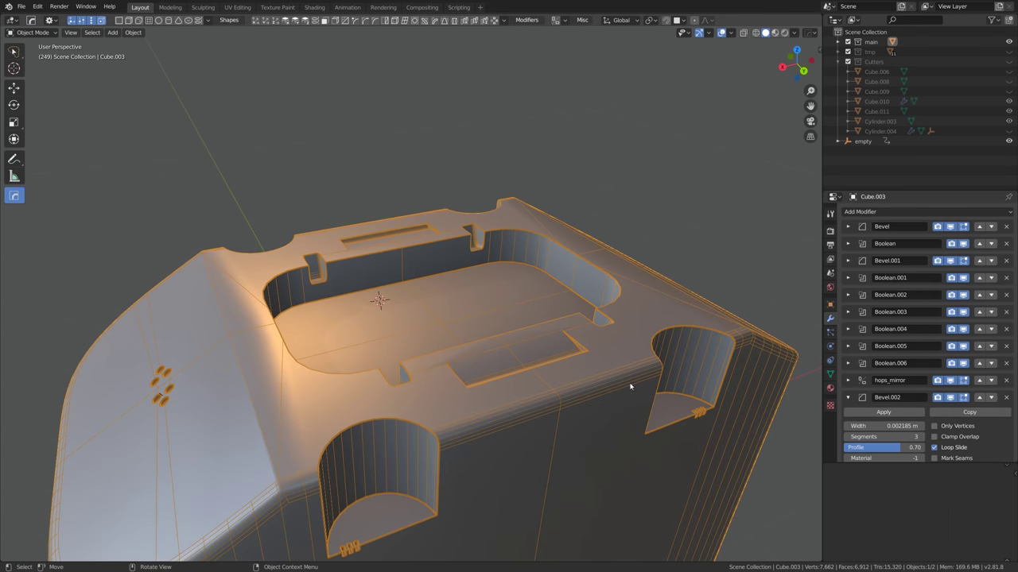
pyautogui.hotkey('alt', 'a')
pyautogui.scroll(-5, 914, 357)
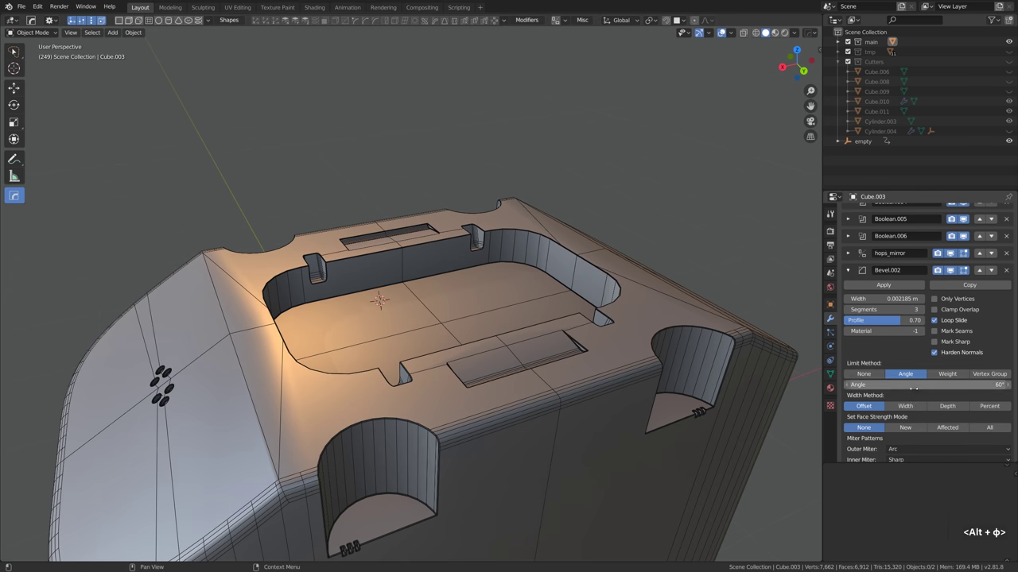
pyautogui.moveTo(926, 385); pyautogui.dragTo(883, 385)
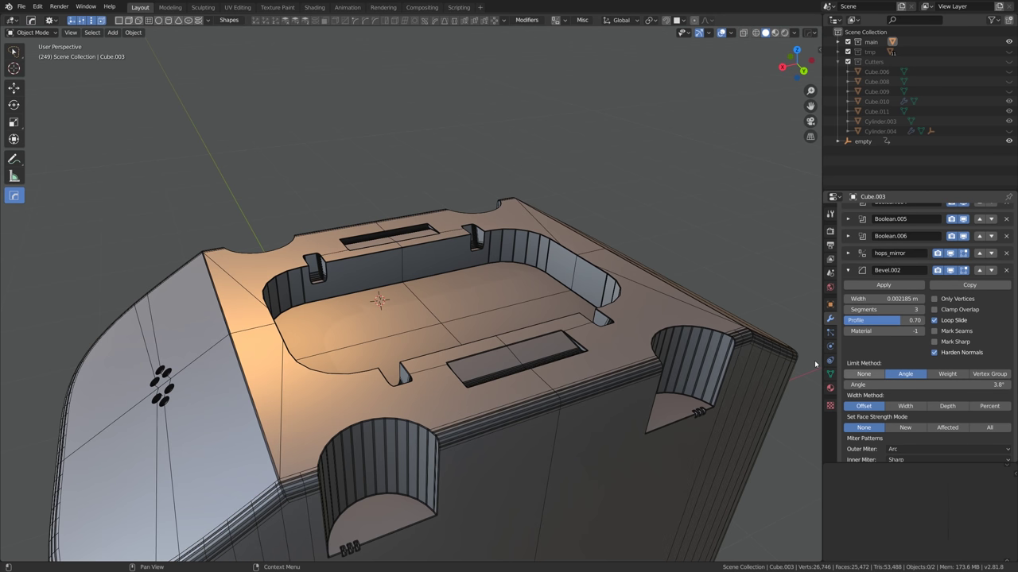
# Turn off the wireframe overlay and set the Bevel.002 angle limit on Cube.003 to 60°
pyautogui.hotkey('shift', 'z')
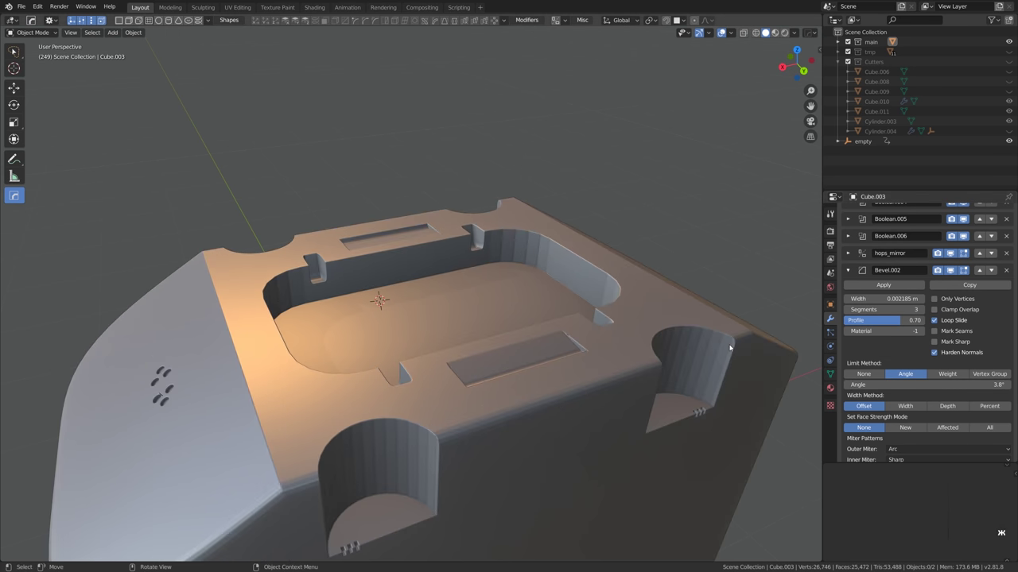
pyautogui.click(920, 385)
pyautogui.write('60')
pyautogui.press('Return')
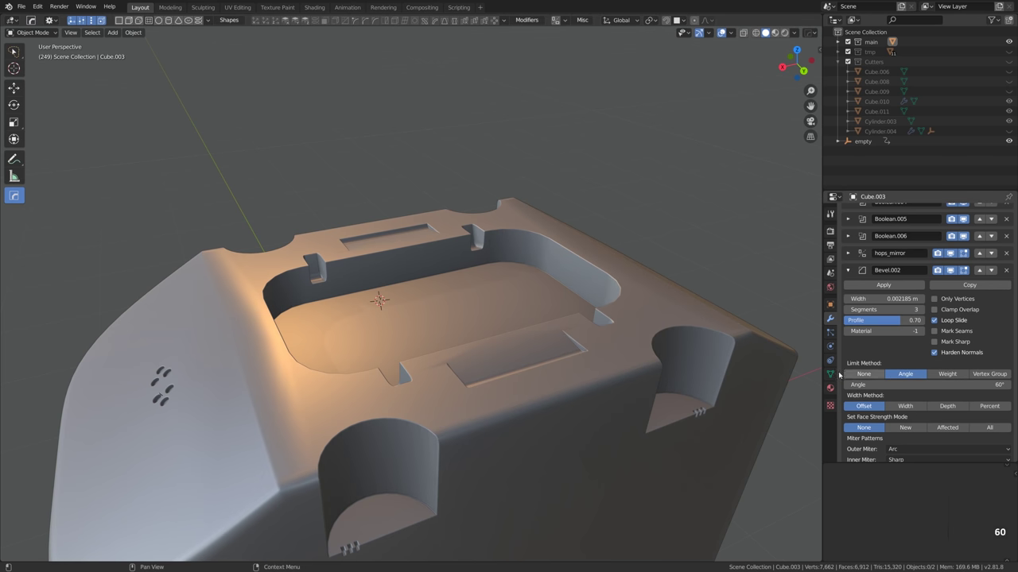
# Remove the Bevel.002 modifier from Cube.003 and bake the remaining modifier stack with Smart Apply
pyautogui.click(848, 270)
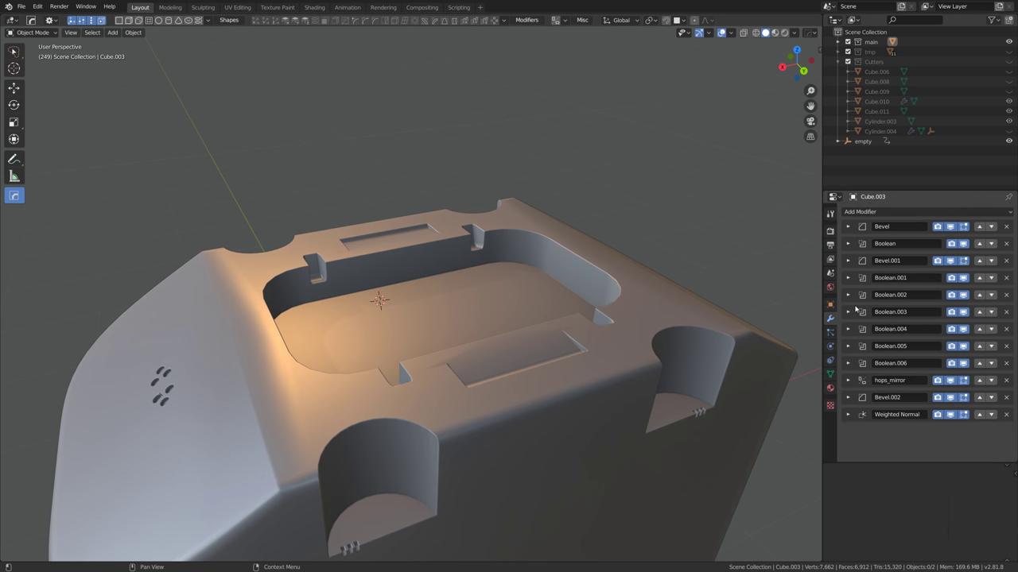
pyautogui.click(1006, 398)
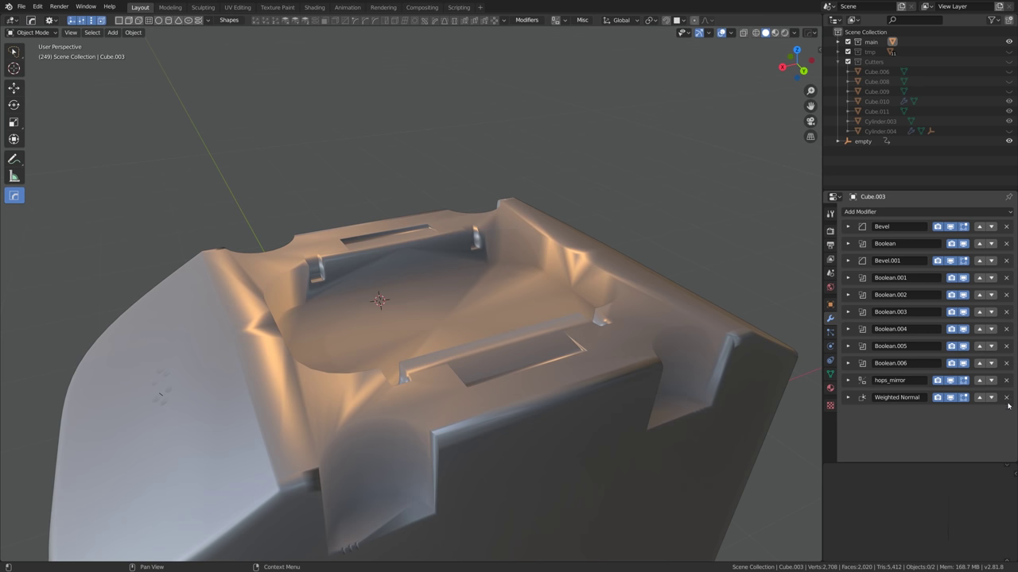
pyautogui.keyDown('alt'); pyautogui.moveTo(477, 357); pyautogui.dragTo(556, 378); pyautogui.keyUp('alt')
pyautogui.click(571, 384)
pyautogui.press('q')
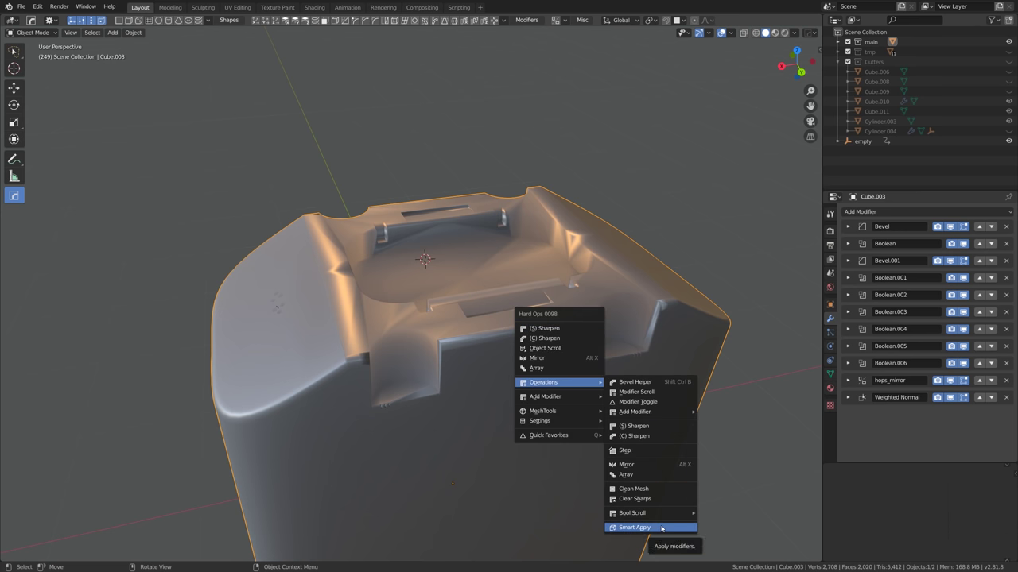
pyautogui.click(661, 528)
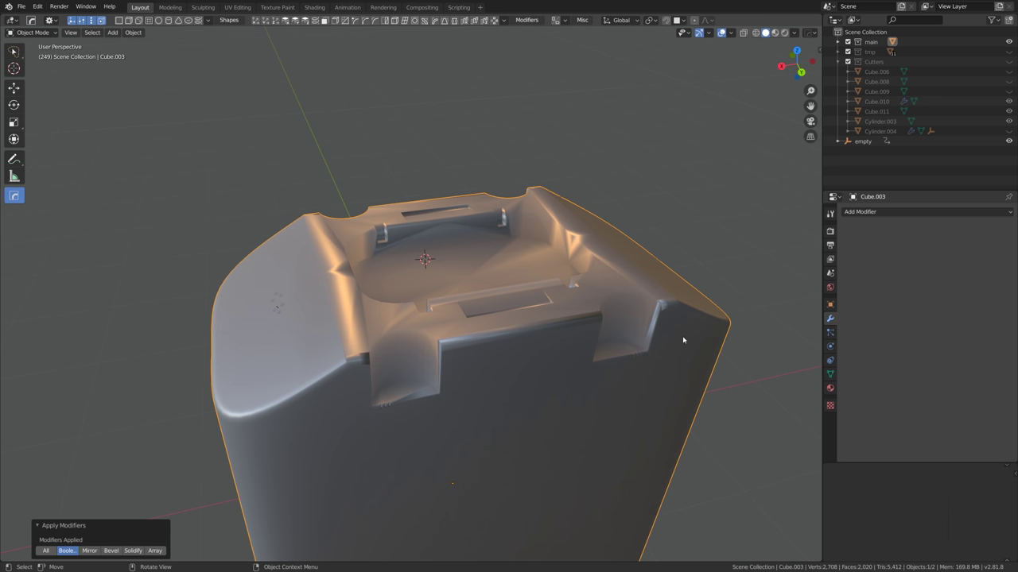
# Run CSharpen on Cube.003 and reduce its bevel width to 0.0024 m with 3 segments
pyautogui.press('q')
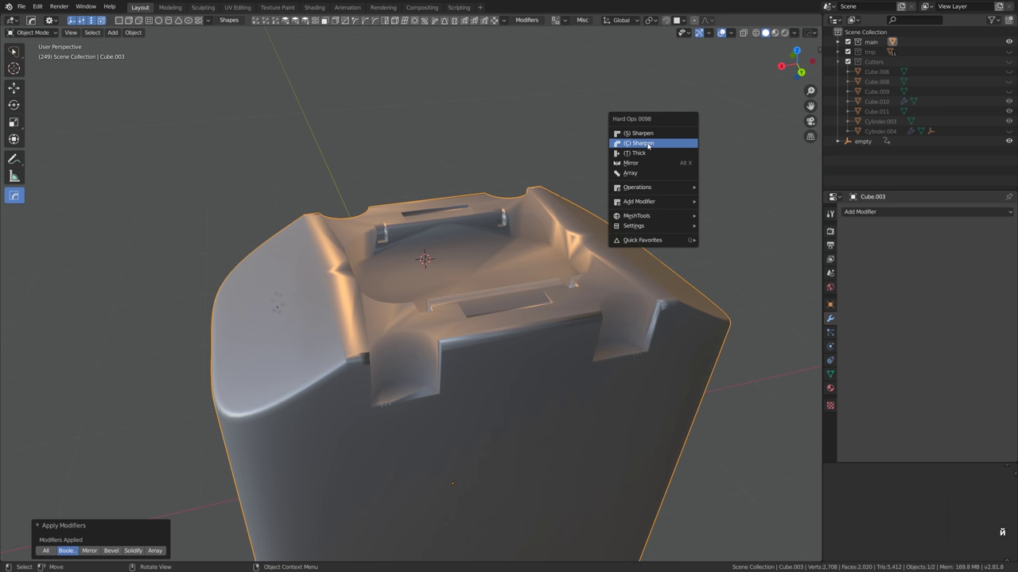
pyautogui.click(648, 143)
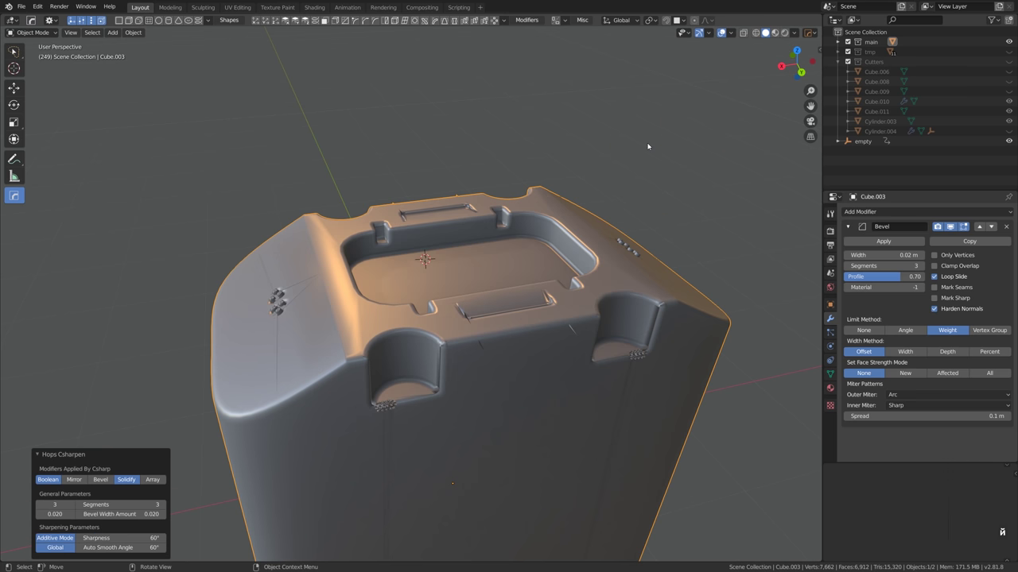
pyautogui.press('q')
pyautogui.click(725, 254)
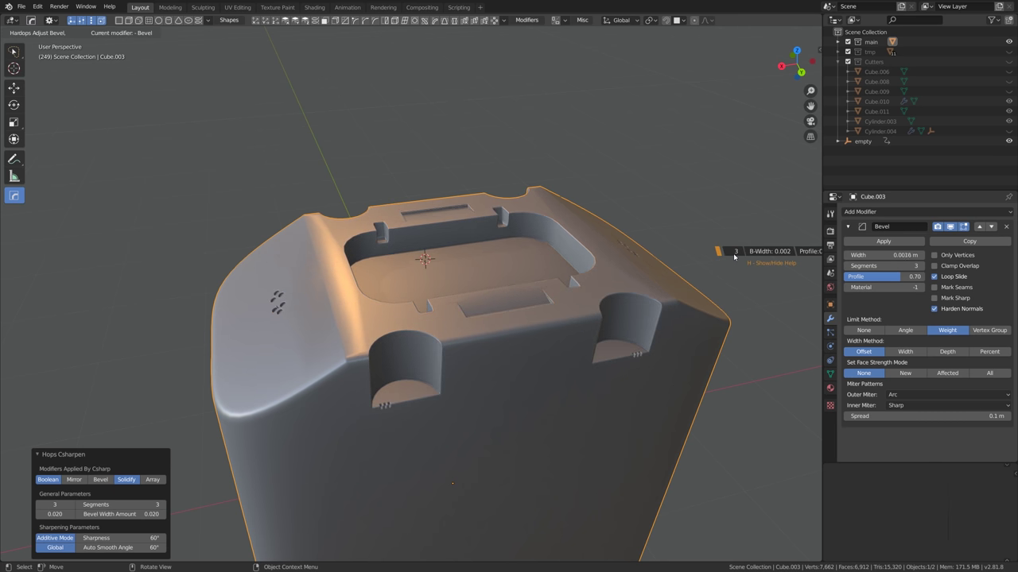
pyautogui.click(733, 255)
# Mark the two aligned edges between the top face and the sloped end face sharp with Set SSharp
pyautogui.press('Tab')
pyautogui.keyDown('alt'); pyautogui.moveTo(372, 195); pyautogui.dragTo(354, 401); pyautogui.keyUp('alt')
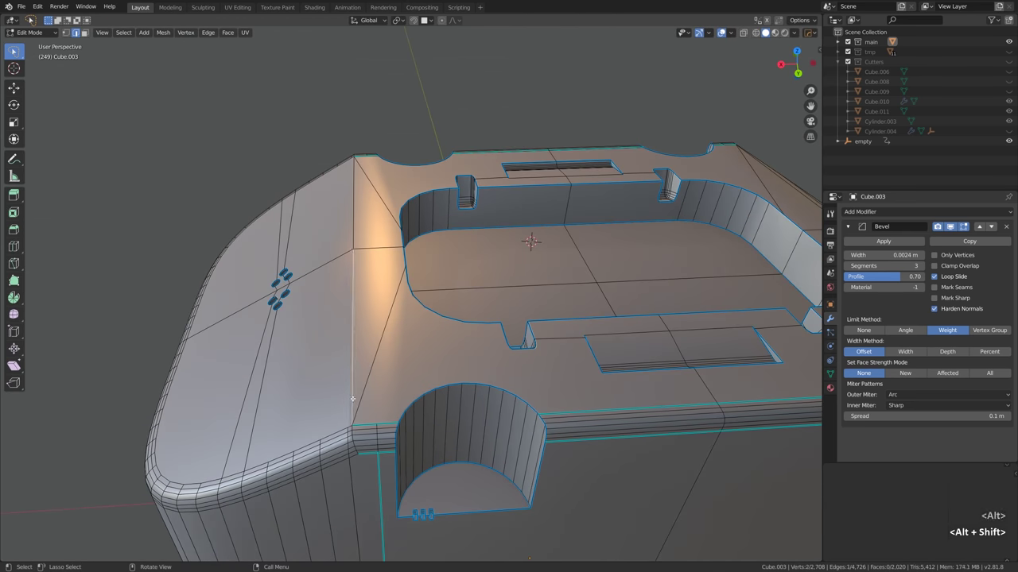
pyautogui.press('q')
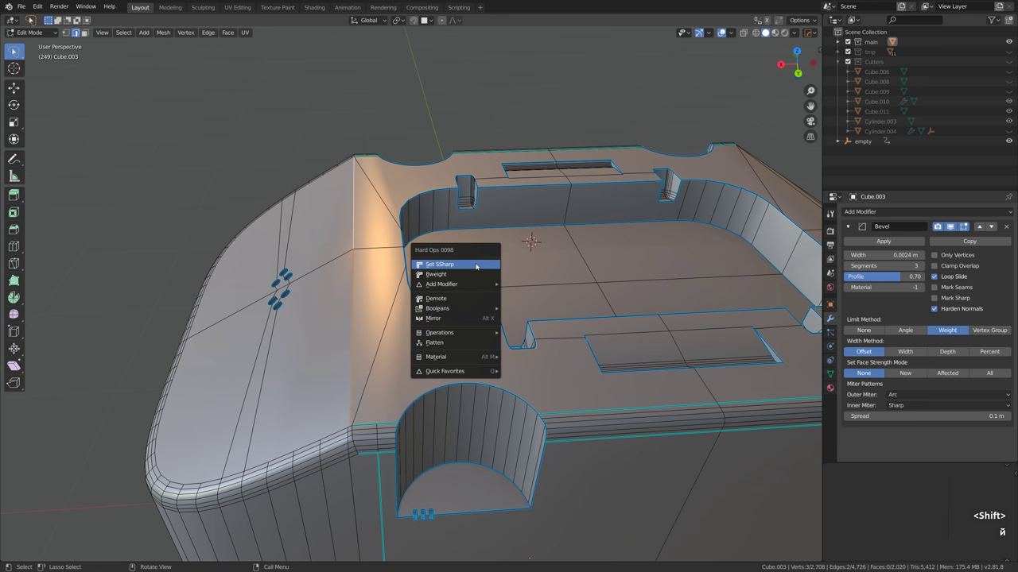
pyautogui.click(476, 265)
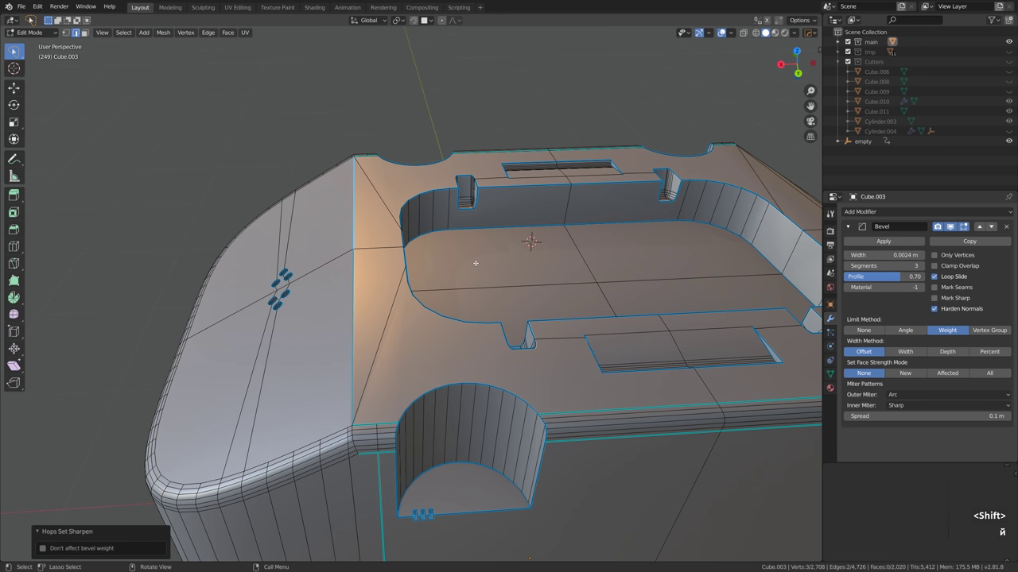
pyautogui.press('Tab')
# Mark the long edge of the slanted rectangular slot nearest the central pocket sharp with Set SSharp
pyautogui.keyDown('alt'); pyautogui.moveTo(476, 263); pyautogui.dragTo(573, 303); pyautogui.keyUp('alt')
pyautogui.press('Tab')
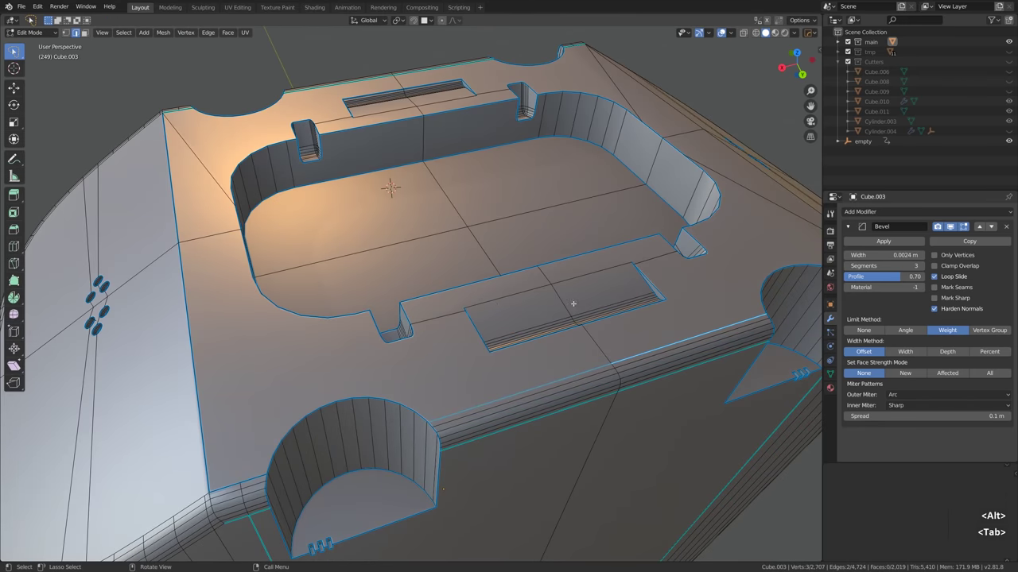
pyautogui.scroll(1, 573, 303)
pyautogui.scroll(1, 618, 265)
pyautogui.keyDown('shift'); pyautogui.click(492, 289); pyautogui.keyUp('shift')
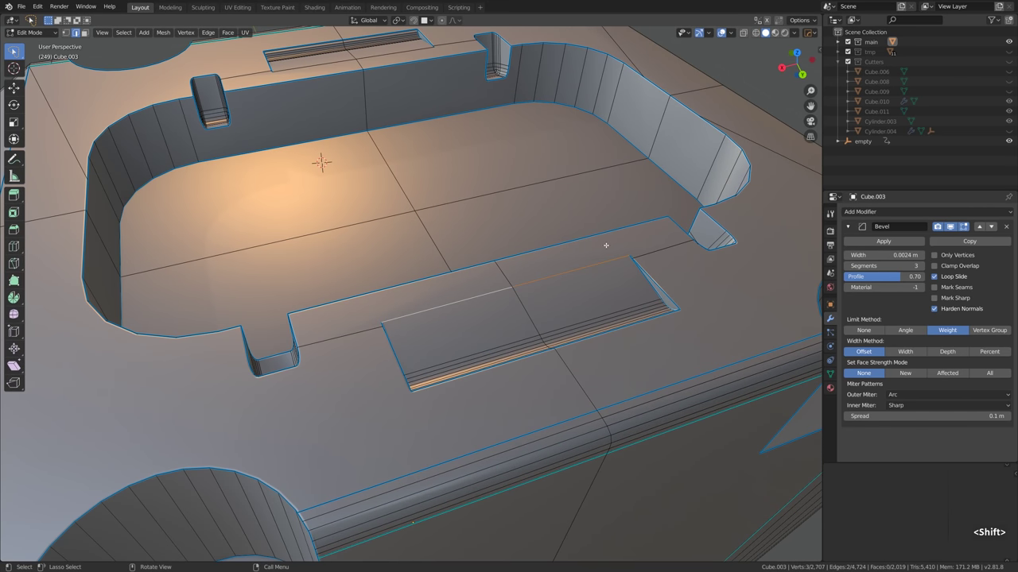
pyautogui.hotkey('shift', 'q')
pyautogui.click(657, 247)
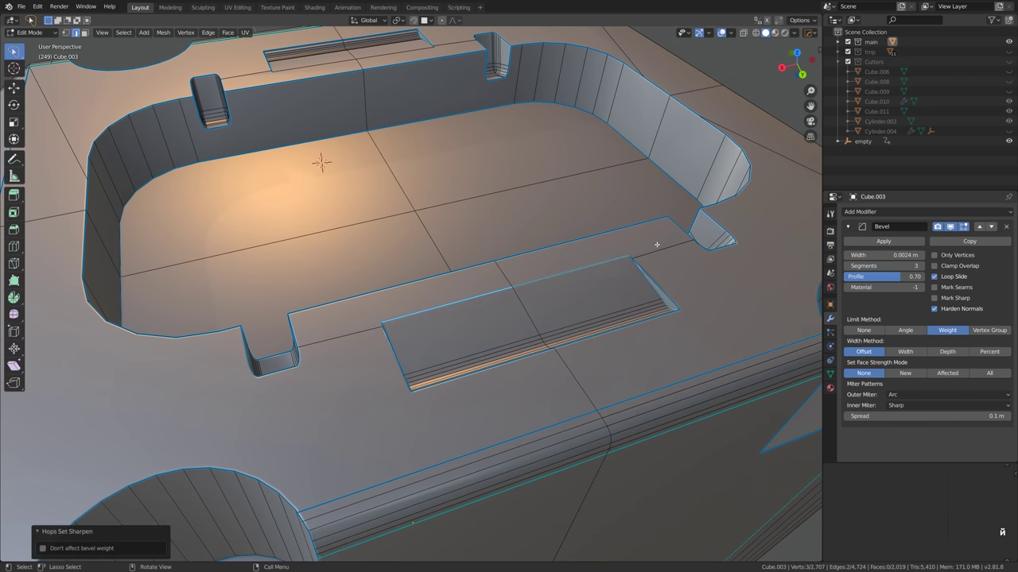
pyautogui.press('Tab')
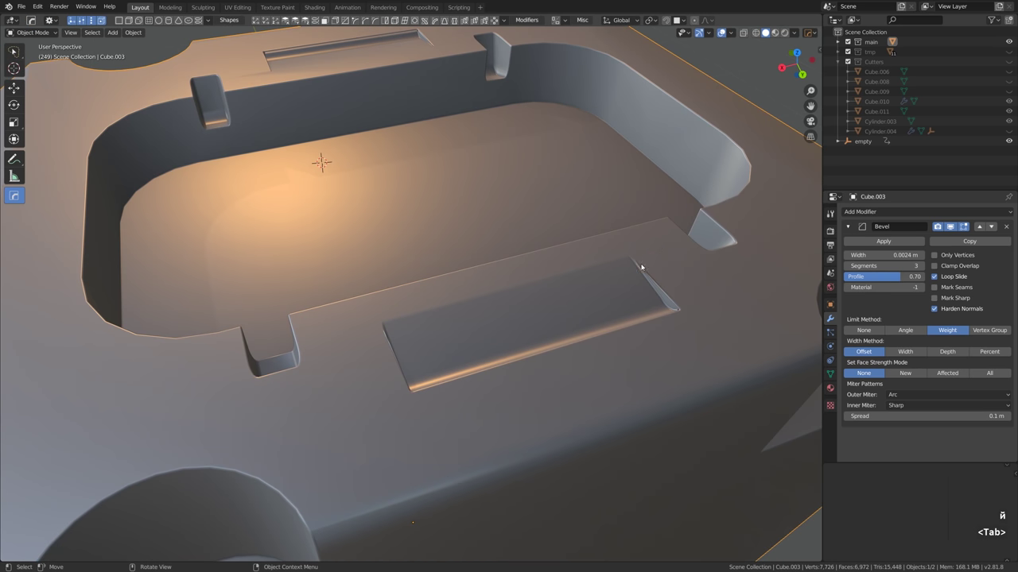
# Raise the two far floor faces of the central pocket along global Z to slope the floor
pyautogui.press('Tab')
pyautogui.scroll(-5, 640, 267)
pyautogui.keyDown('alt'); pyautogui.keyDown('shift'); pyautogui.click(552, 234); pyautogui.keyUp('shift'); pyautogui.keyUp('alt')
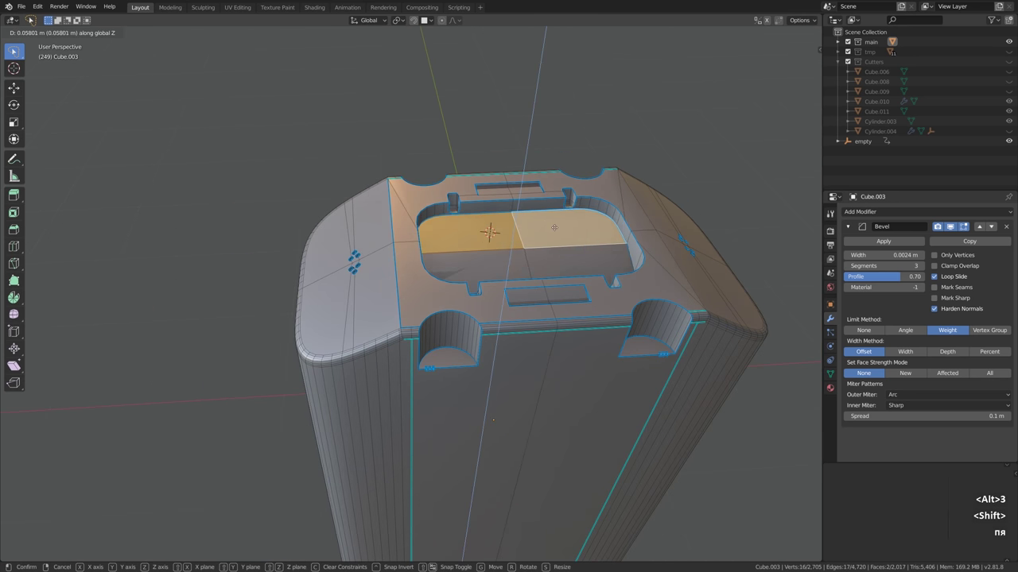
pyautogui.press('g')
pyautogui.press('z')
pyautogui.press('Tab')
pyautogui.press('Tab')
# Mark the middle edge line across the pocket floor sharp with Set SSharp and leave Edit Mode
pyautogui.moveTo(554, 223); pyautogui.dragTo(604, 253, button='middle')
pyautogui.press('2')
pyautogui.keyDown('alt'); pyautogui.click(605, 253); pyautogui.keyUp('alt')
pyautogui.press('q')
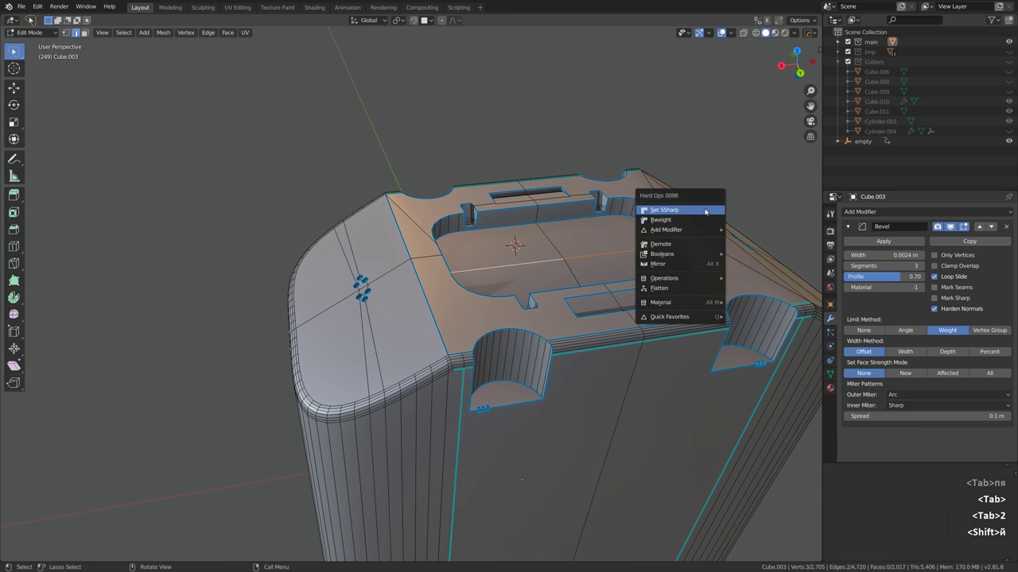
pyautogui.click(705, 212)
pyautogui.press('Tab')
# Add a small cube on the pocket floor and lengthen it along global X by moving one end face about 0.053 m
pyautogui.hotkey('shift', 'a')
pyautogui.scroll(5, 365, 256)
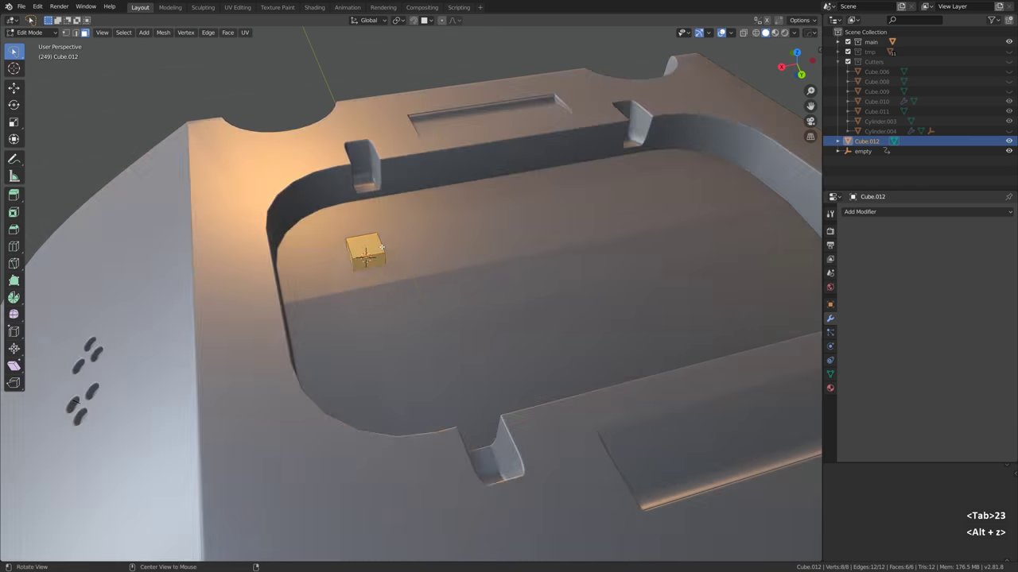
pyautogui.press('Tab')
pyautogui.press('2')
pyautogui.press('3')
pyautogui.hotkey('alt', 'z')
pyautogui.press('g')
pyautogui.press('g')
pyautogui.press('y')
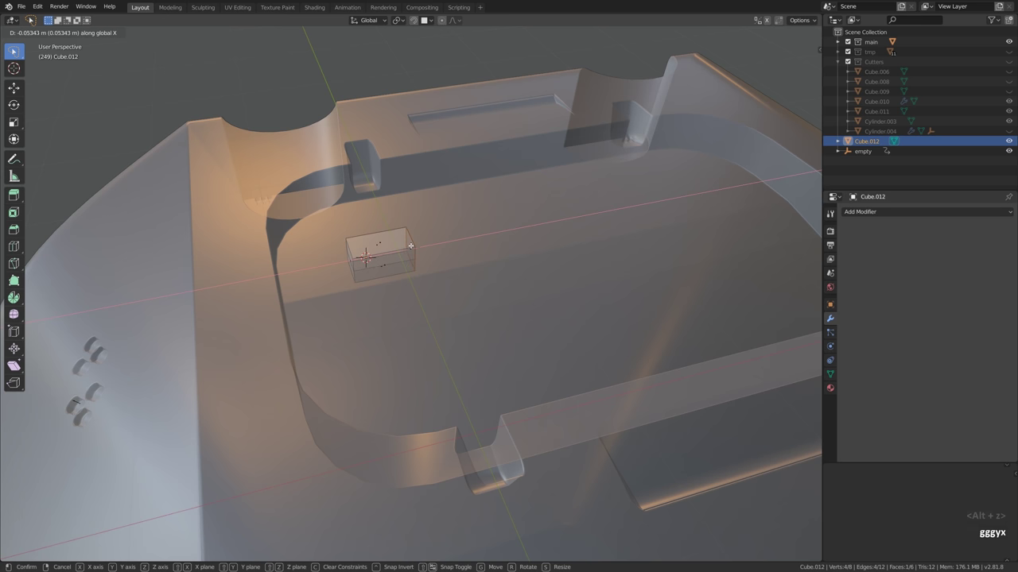
pyautogui.press('x')
pyautogui.click(391, 253)
# Subtract the small block Cube.012 from Cube.003 with a Boolean difference, and clean up the shading with CSharpen
pyautogui.press('Tab')
pyautogui.hotkey('alt', 'z')
pyautogui.keyDown('shift'); pyautogui.click(467, 237); pyautogui.keyUp('shift')
pyautogui.hotkey('ctrl', '-')
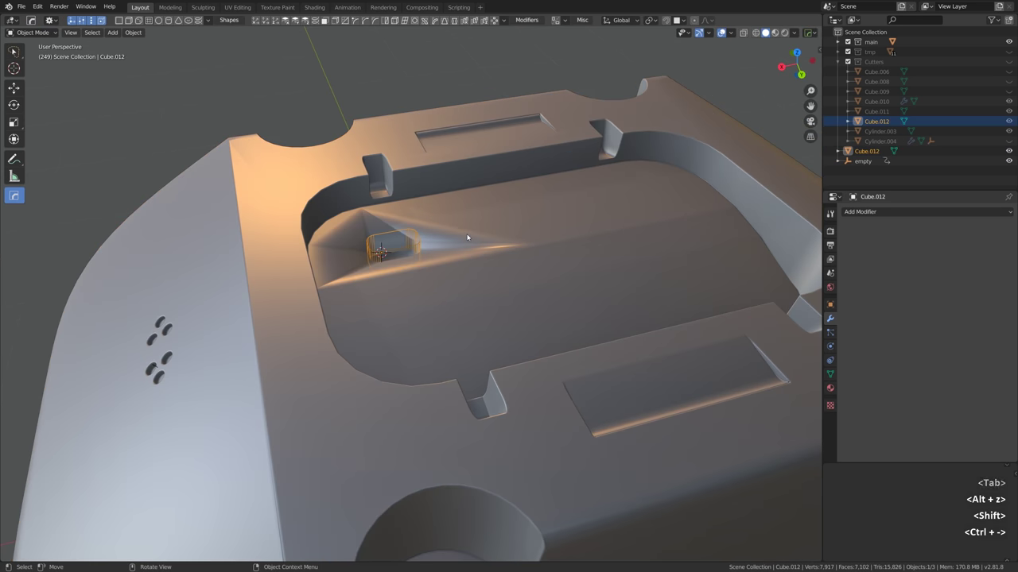
pyautogui.press('q')
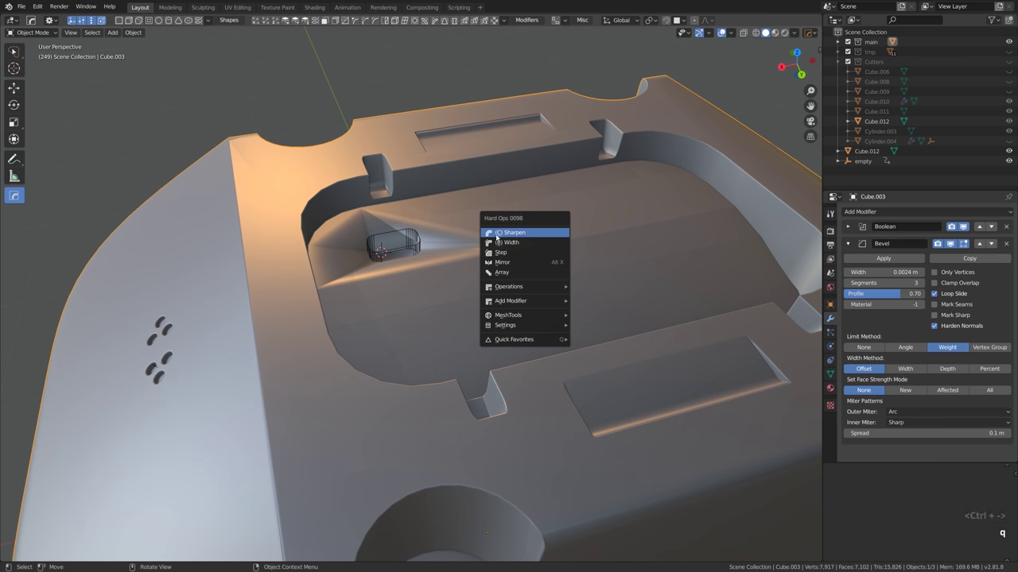
pyautogui.click(545, 232)
pyautogui.scroll(-5, 546, 236)
pyautogui.scroll(3, 420, 235)
# Move the slot cutter Cube.012 along global Z and keep it only in the Cutters collection
pyautogui.click(386, 245)
pyautogui.scroll(-2, 420, 235)
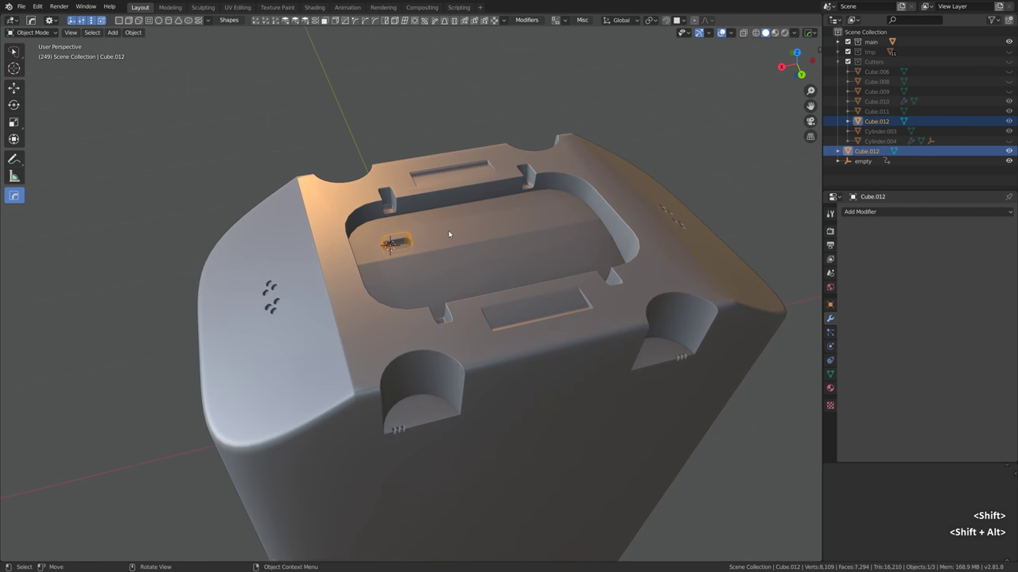
pyautogui.press('g')
pyautogui.press('z')
pyautogui.click(435, 241)
pyautogui.click(436, 241)
# Mirror Cube.003 across X and Z with Hard Ops Mirror to repeat the floor slot and the top details
pyautogui.moveTo(444, 246); pyautogui.dragTo(575, 243, button='middle')
pyautogui.hotkey('alt', 'x')
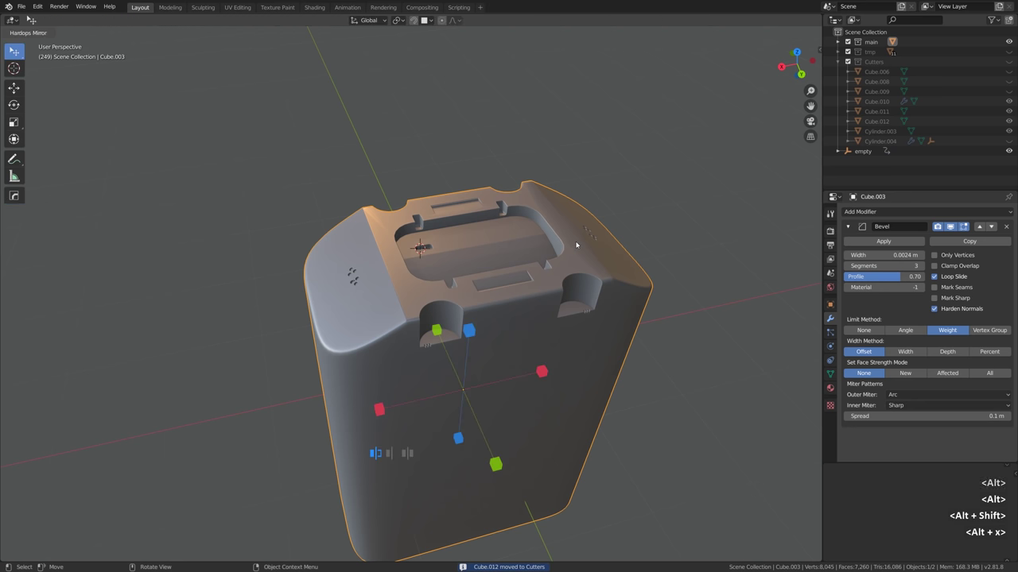
pyautogui.click(379, 409)
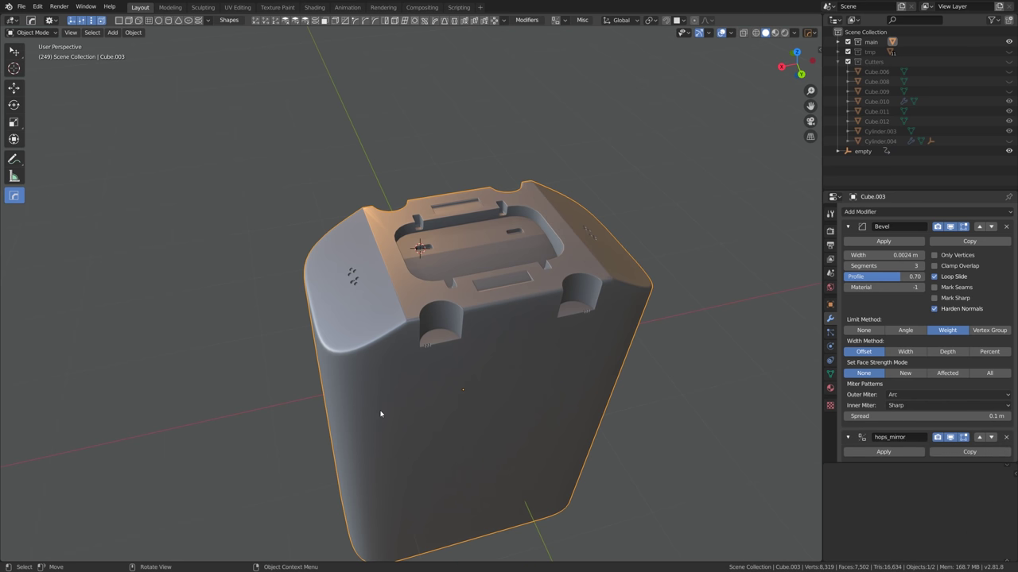
pyautogui.scroll(-2, 477, 339)
pyautogui.moveTo(467, 337); pyautogui.dragTo(484, 291, button='middle')
pyautogui.hotkey('alt', 'x')
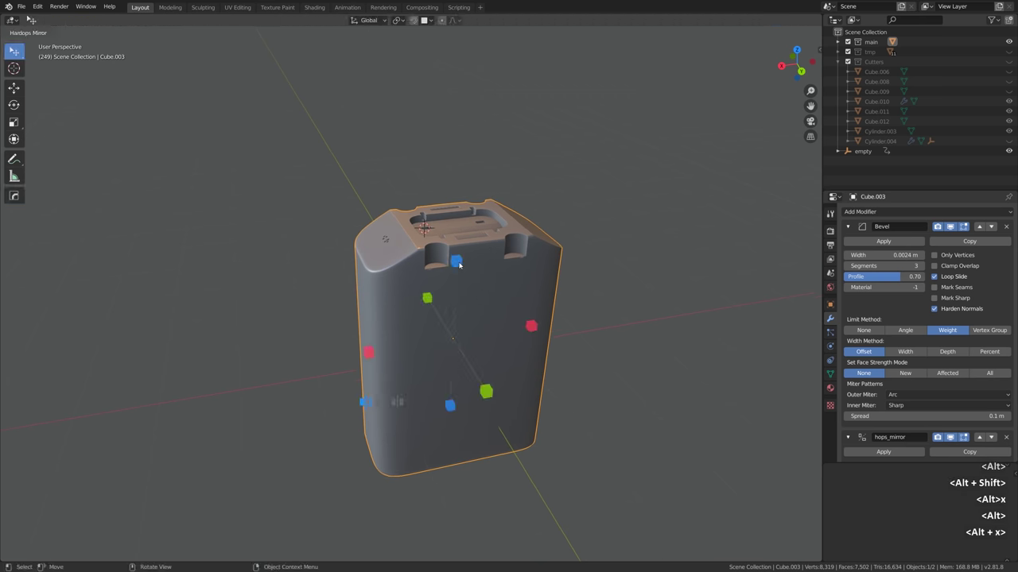
pyautogui.click(458, 263)
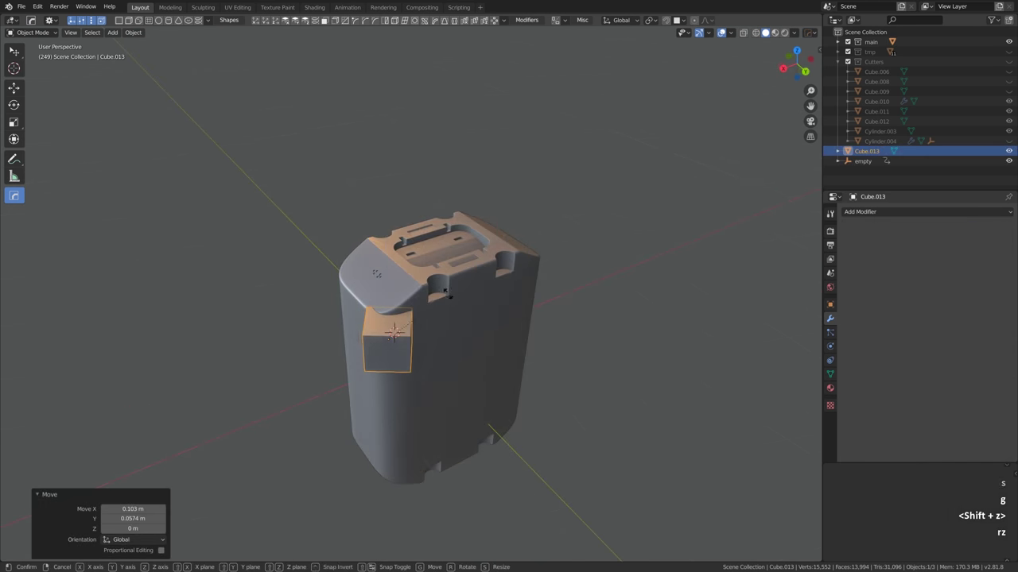
# Stretch the block Cube.013 along global Z, lower it about 1.06 m, and subtract it from the body's vertical corner
pyautogui.press('s')
pyautogui.press('z')
pyautogui.click(475, 70)
pyautogui.press('g')
pyautogui.press('z')
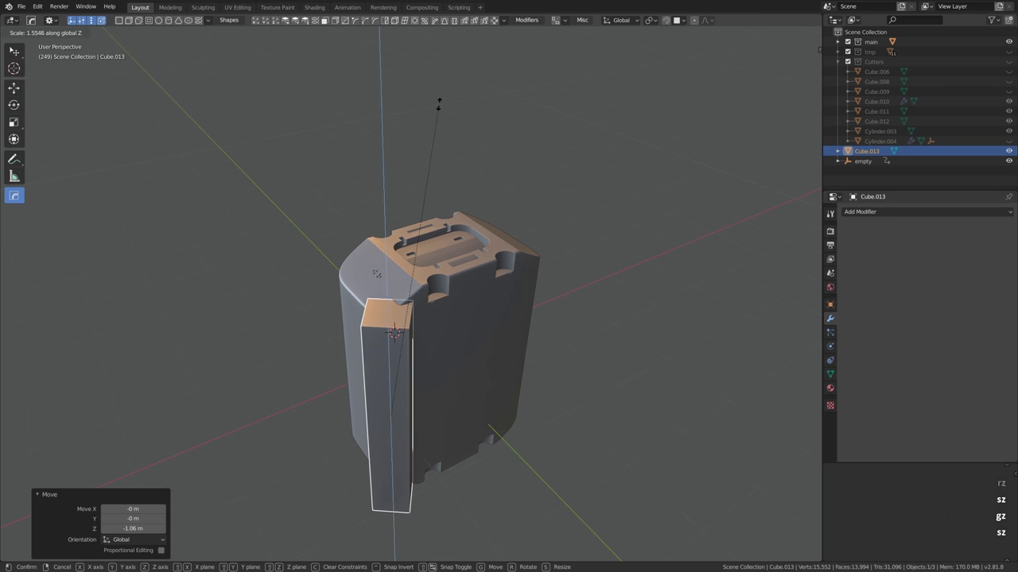
pyautogui.click(479, 321)
pyautogui.hotkey('ctrl', '-')
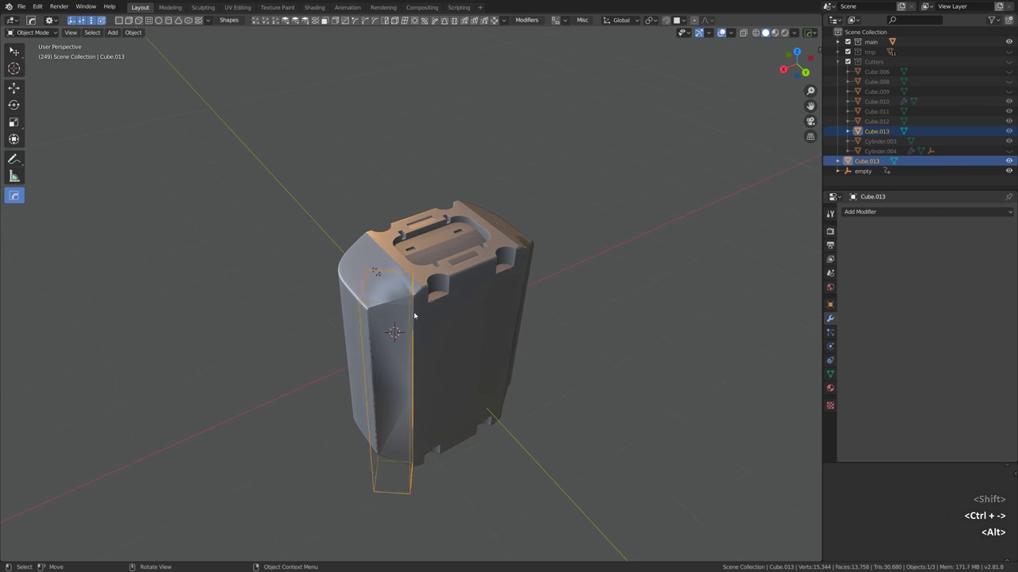
# Rotate the corner cutter Cube.013 about global Z, shift it about -0.0398 m in X and -0.0286 m in Y, and scale it along Z
pyautogui.press('r')
pyautogui.press('z')
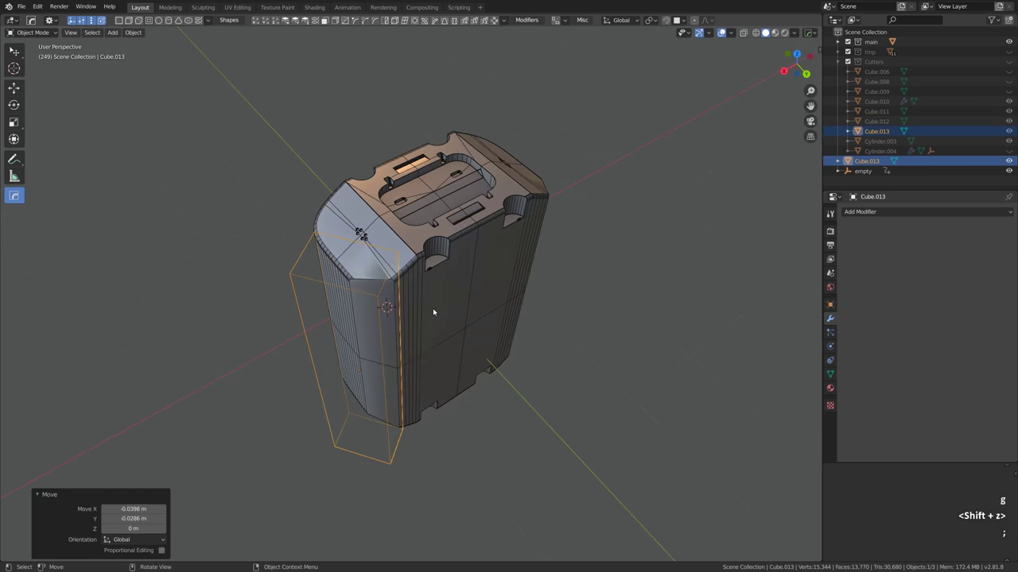
pyautogui.press('s')
pyautogui.press('z')
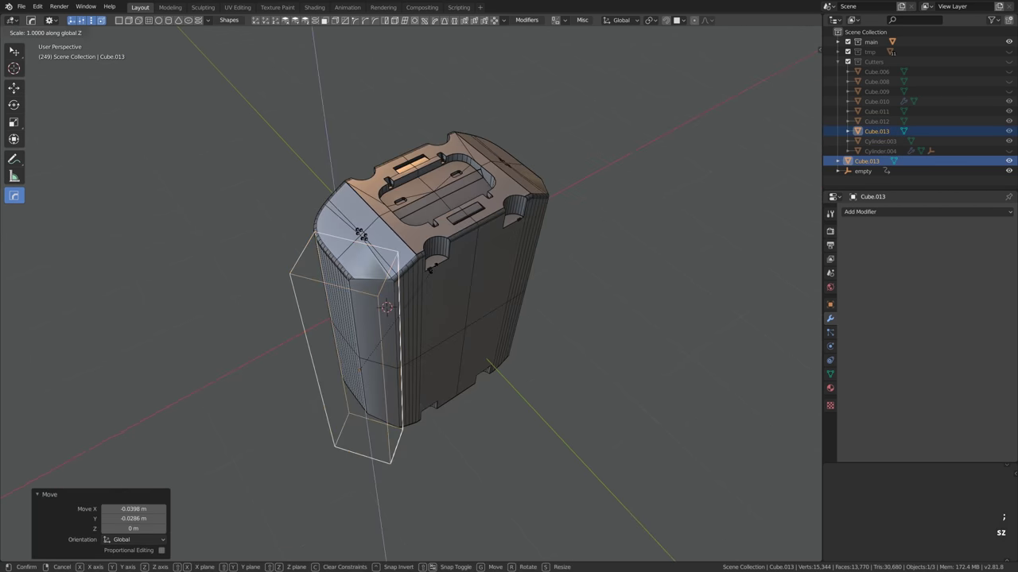
pyautogui.click(369, 271)
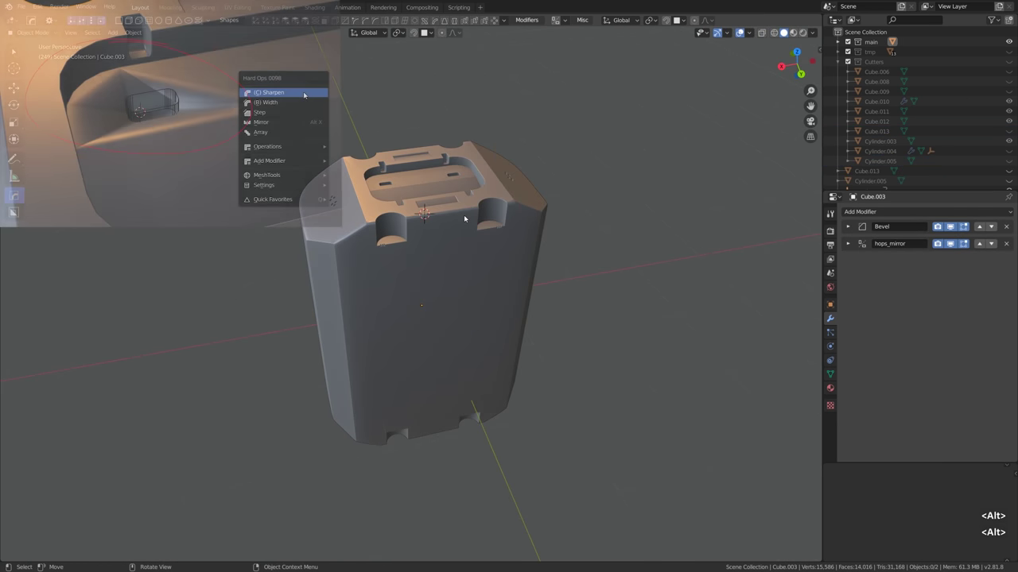
# Add a cylinder, scale it down, and place it on the top front edge between the round notches, moved about -0.12 m in X
pyautogui.scroll(3, 463, 214)
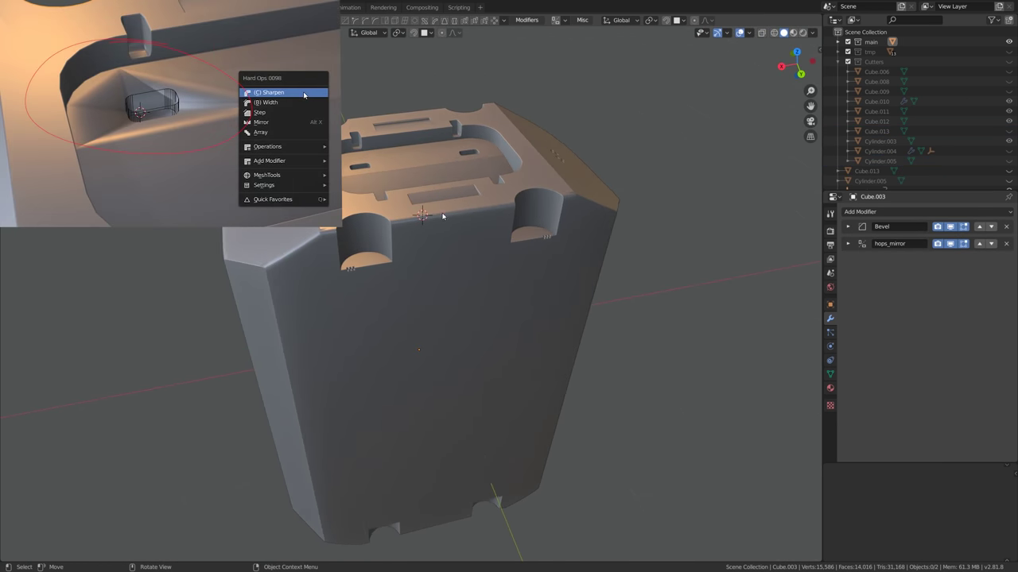
pyautogui.hotkey('shift', 'a')
pyautogui.moveTo(430, 160)
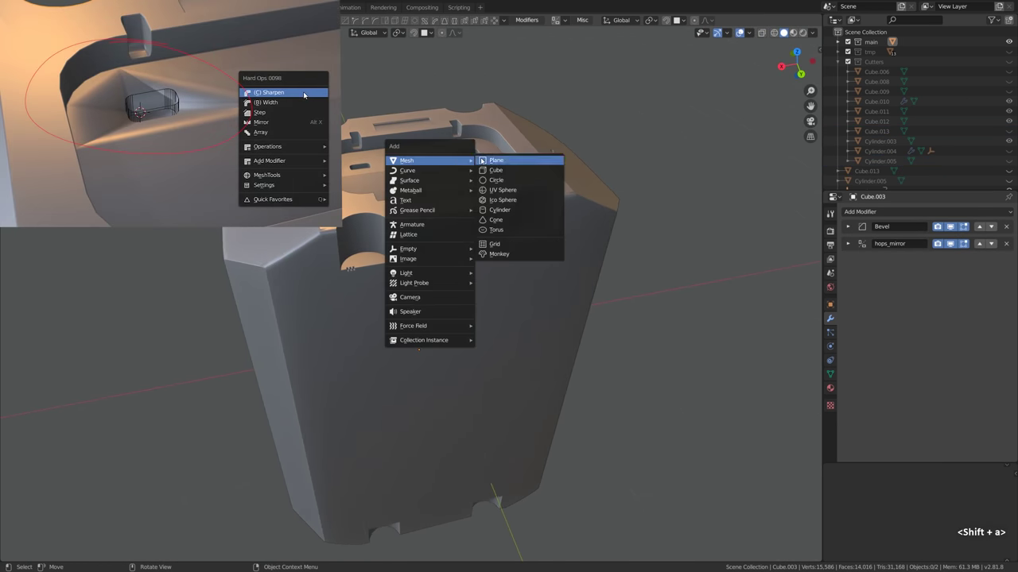
pyautogui.click(499, 210)
pyautogui.press('s')
pyautogui.click(445, 212)
pyautogui.press('g')
pyautogui.click(473, 211)
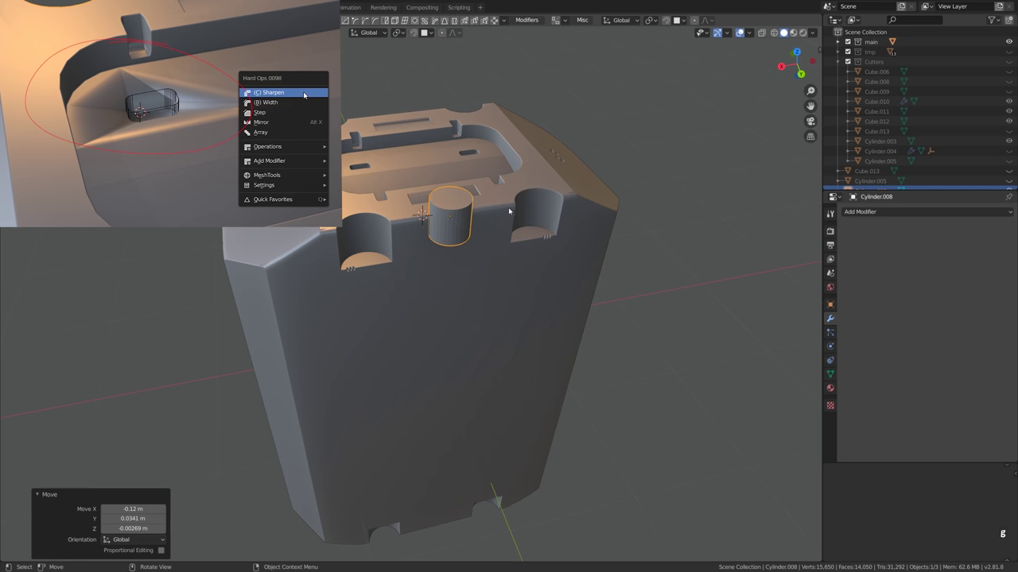
# Subtract Cylinder.008 from the top front edge of Cube.003 with Hard Ops Difference and hide the cutter
pyautogui.keyDown('shift'); pyautogui.click(485, 262); pyautogui.keyUp('shift')
pyautogui.hotkey('shift', 'q')
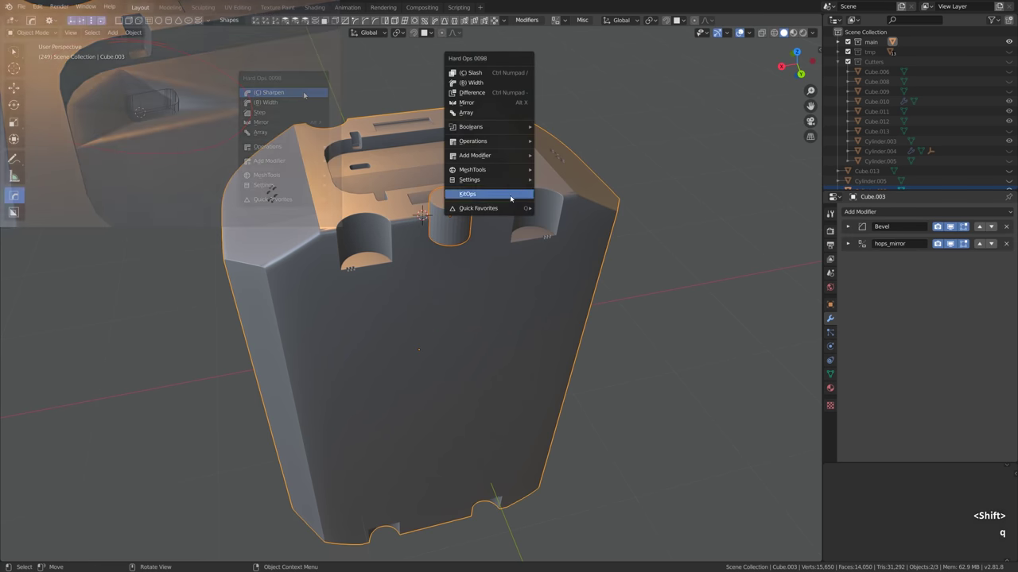
pyautogui.click(501, 93)
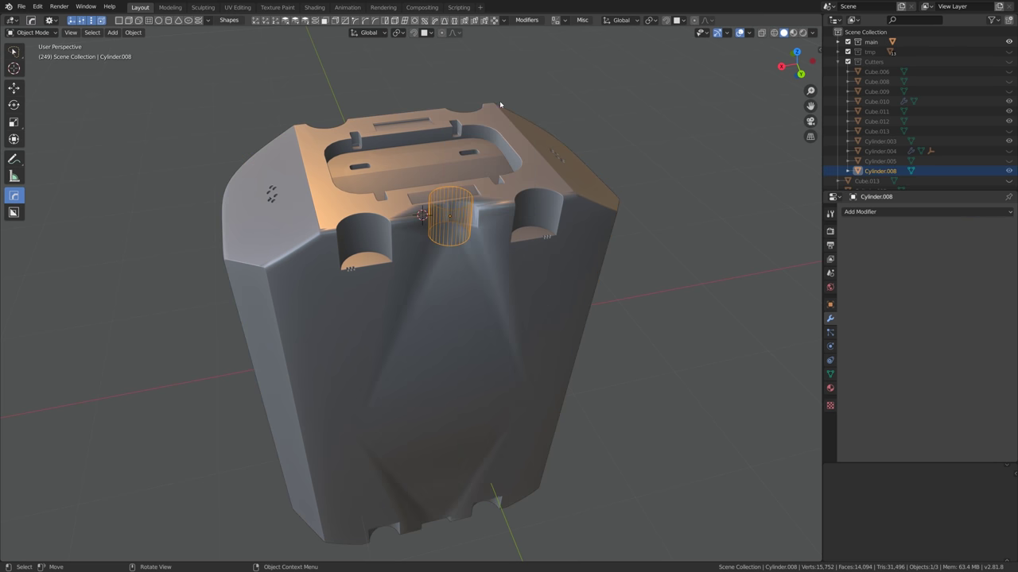
pyautogui.click(455, 245)
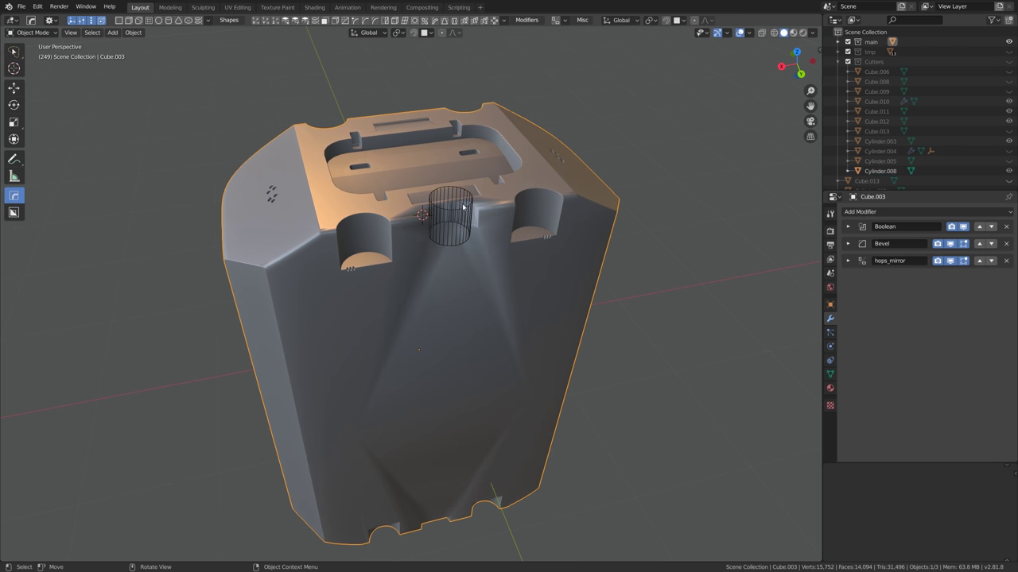
pyautogui.click(450, 216)
pyautogui.press('h')
pyautogui.moveTo(449, 217)
pyautogui.mouseDown(button='middle')
pyautogui.moveTo(441, 228)
pyautogui.moveTo(446, 223)
pyautogui.mouseUp(button='middle')
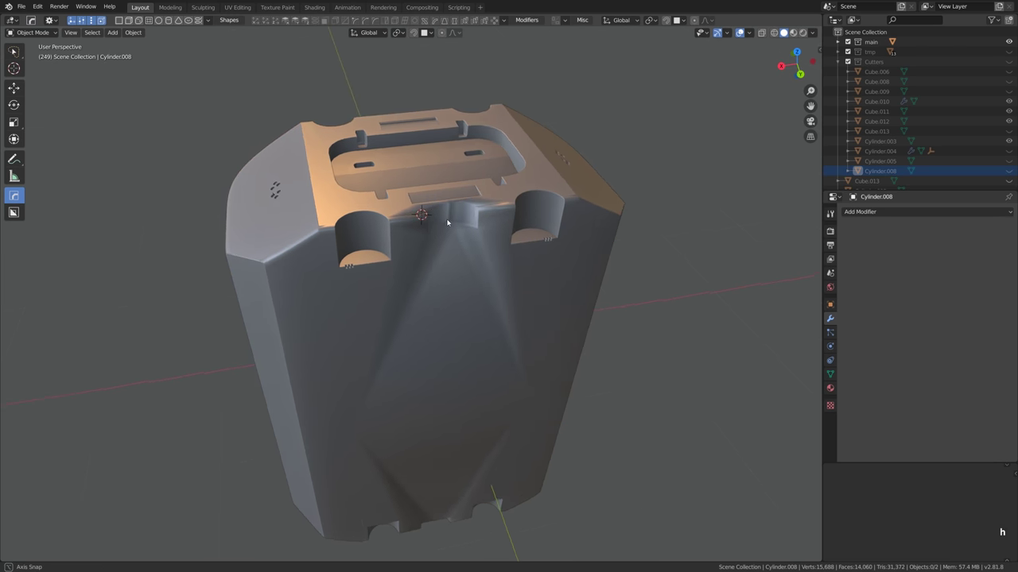
# Try applying the round cut to Cube.003 with CSharpen, then undo the cut
pyautogui.click(493, 229)
pyautogui.press('q')
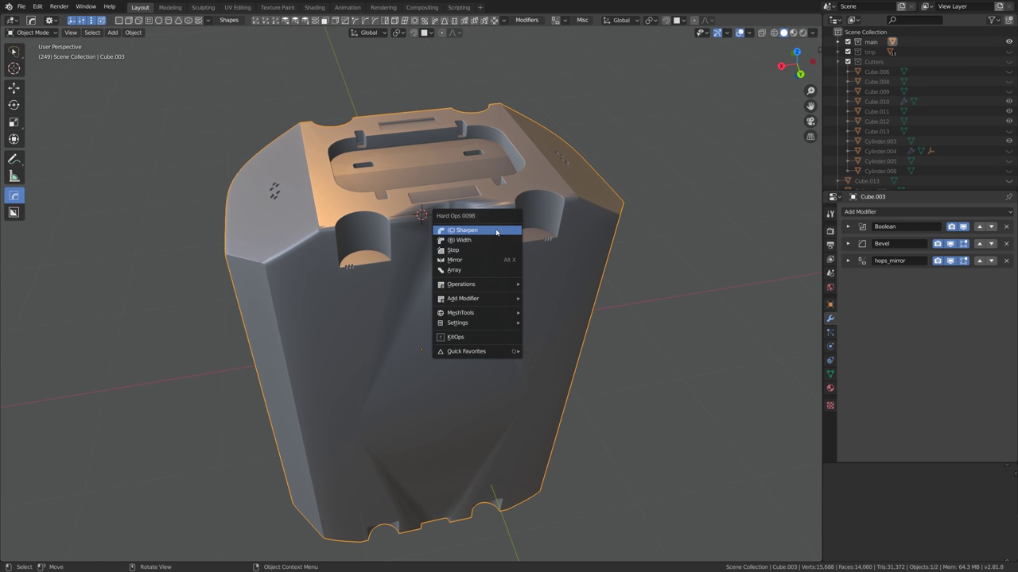
pyautogui.click(497, 231)
pyautogui.press('ctrl')
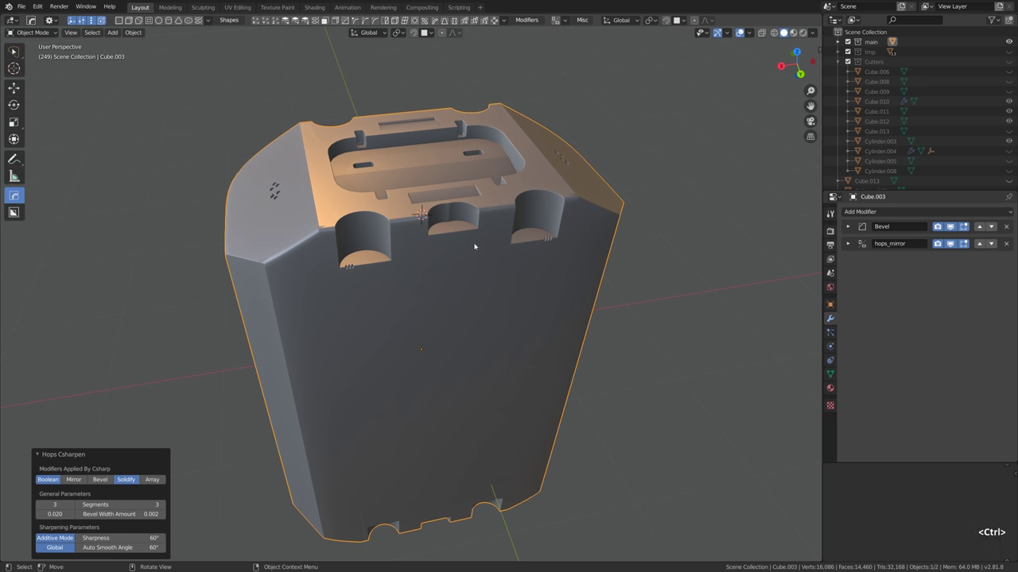
# Expand the Bevel modifier on Cube.003 to review its limit method and Harden Normals setting
pyautogui.scroll(-4, 512, 180)
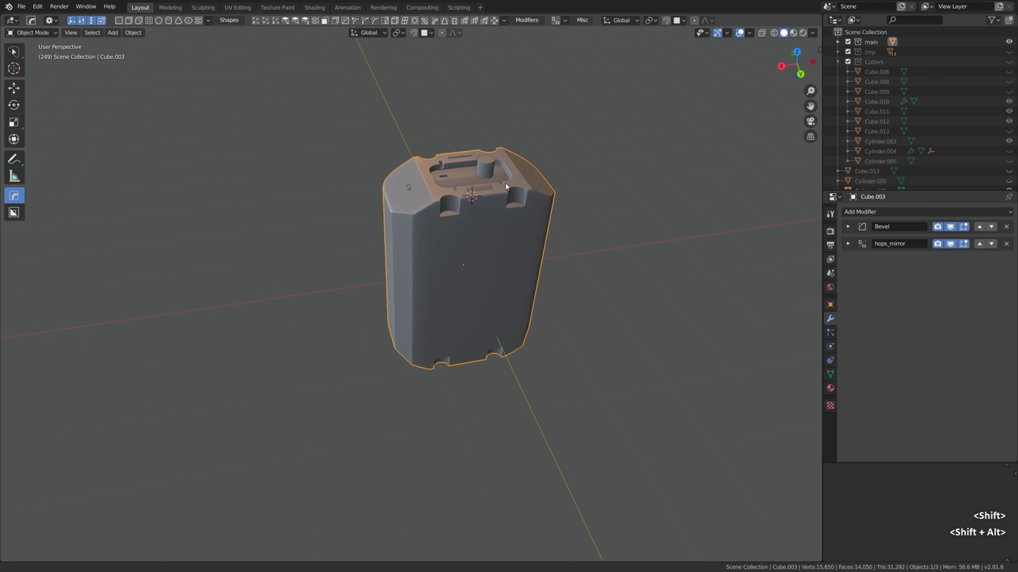
pyautogui.keyDown('shift'); pyautogui.moveTo(477, 186); pyautogui.dragTo(522, 175, button='middle'); pyautogui.keyUp('shift')
pyautogui.hotkey('ctrl', '`')
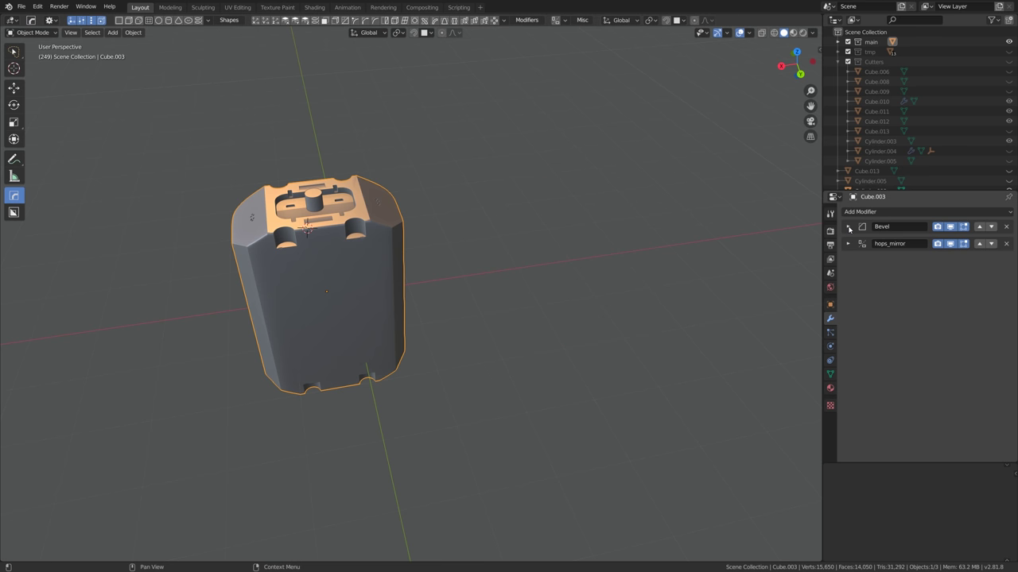
pyautogui.click(849, 227)
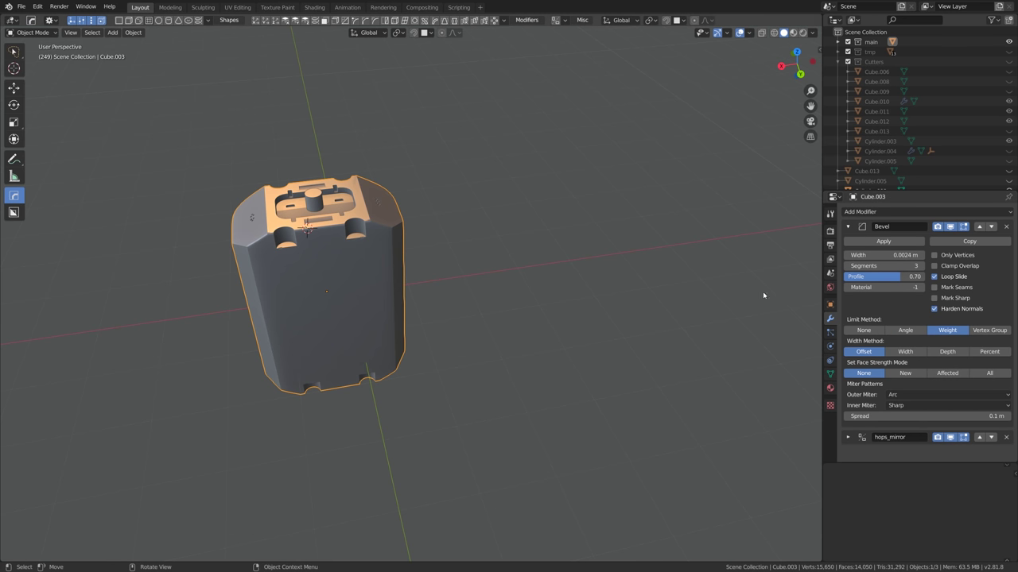
# Lower the cylinder along global Z onto the top front edge and subtract it from Cube.003 with Difference
pyautogui.scroll(5, 291, 254)
pyautogui.keyDown('alt'); pyautogui.moveTo(291, 254); pyautogui.dragTo(283, 228, button='middle'); pyautogui.keyUp('alt')
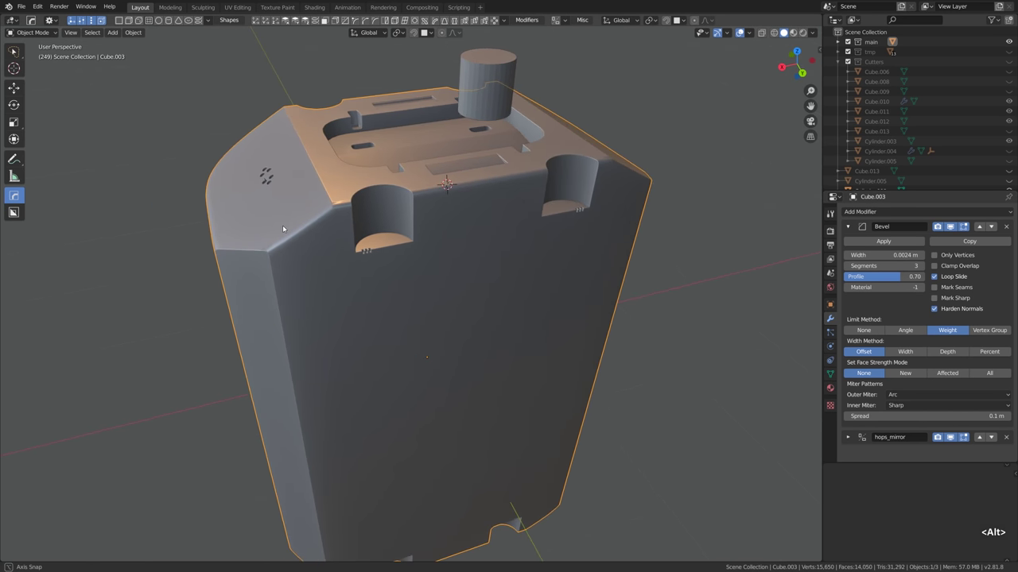
pyautogui.click(477, 132)
pyautogui.press('g')
pyautogui.press('z')
pyautogui.click(477, 239)
pyautogui.keyDown('shift'); pyautogui.click(554, 176); pyautogui.keyUp('shift')
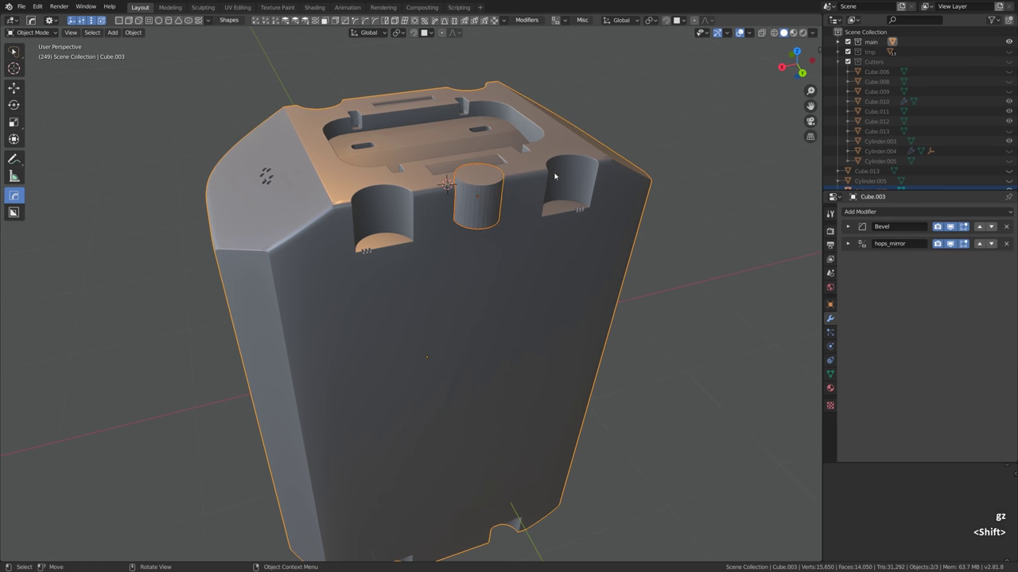
pyautogui.hotkey('shift', 'q')
pyautogui.click(557, 192)
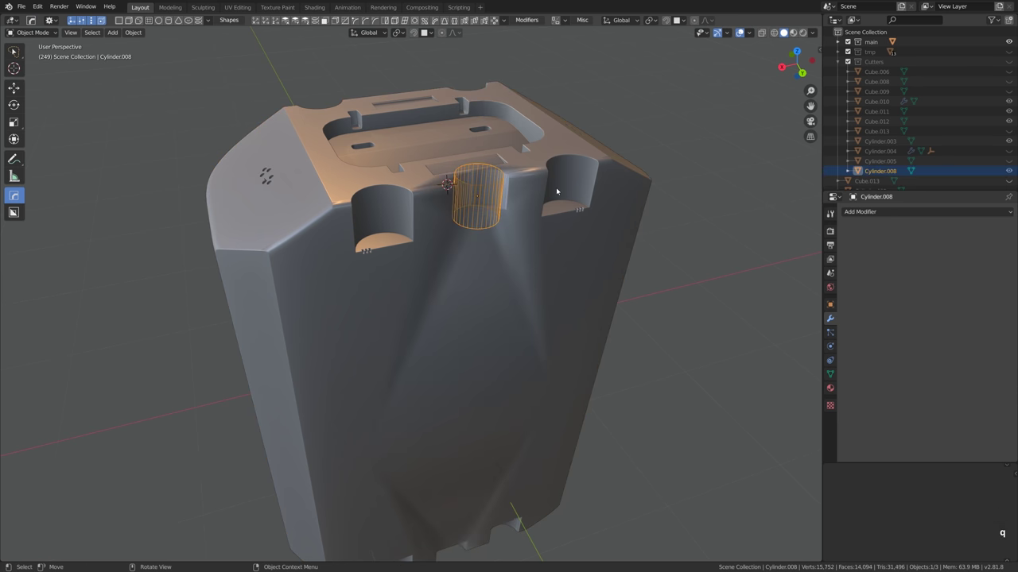
# Sharpen Cube.003 with CSharpen to apply the cylinder's cut, and inspect the notch's marked edges in Edit Mode
pyautogui.hotkey('shift', 'q')
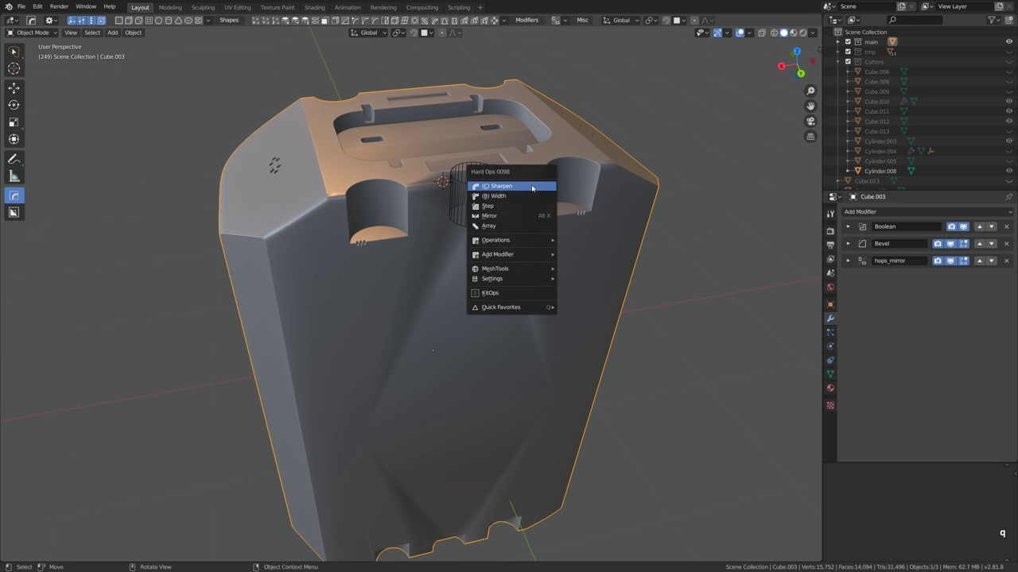
pyautogui.click(532, 187)
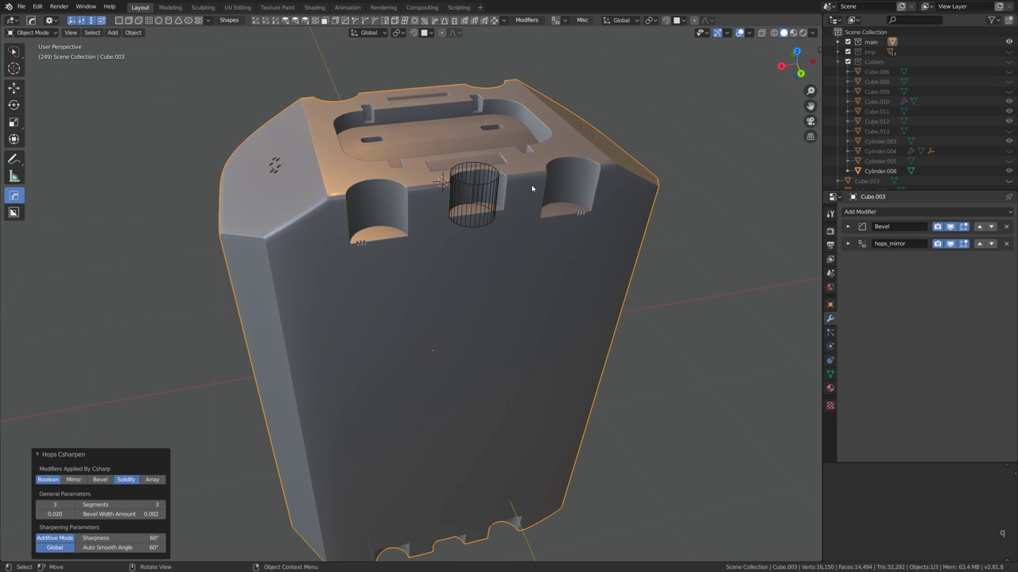
pyautogui.scroll(5, 532, 187)
pyautogui.press('Tab')
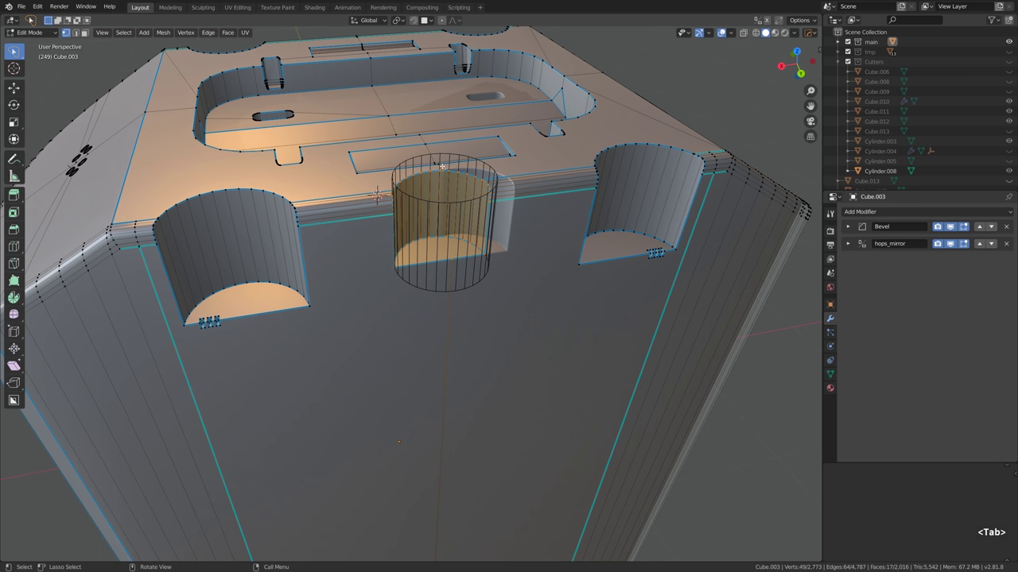
pyautogui.scroll(-5, 441, 165)
pyautogui.press('Tab')
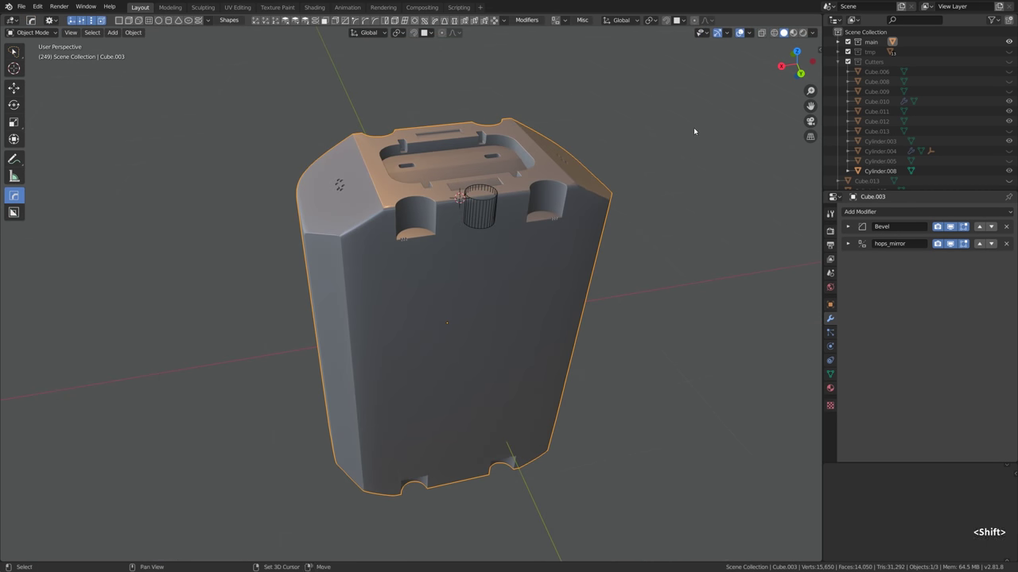
# Switch the Hard Ops workflow from HN to WN normals and add a Weighted Normal modifier to Cube.003
pyautogui.hotkey('ctrl', 'shift', '`')
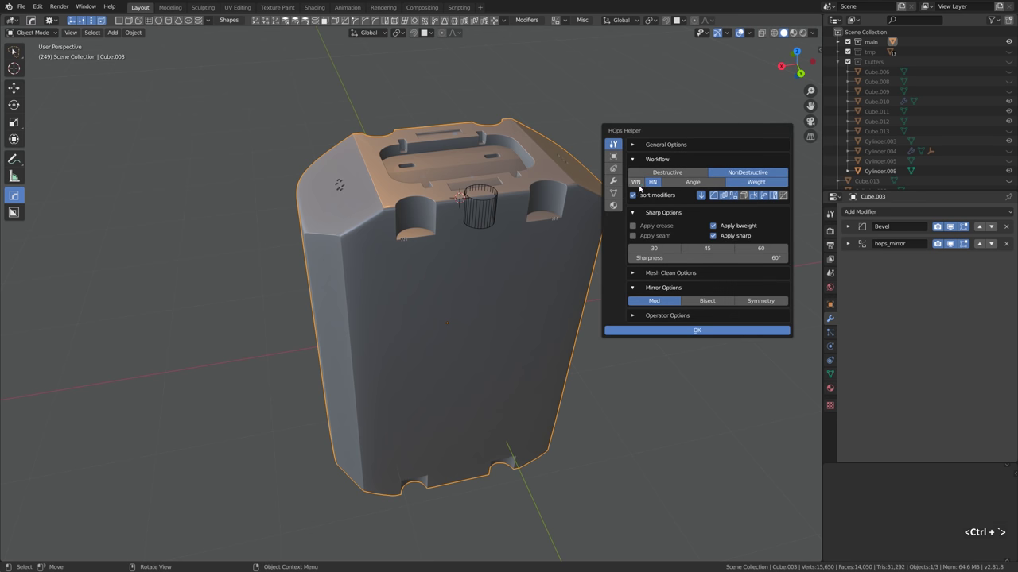
pyautogui.click(637, 183)
pyautogui.press('q')
pyautogui.moveTo(620, 249)
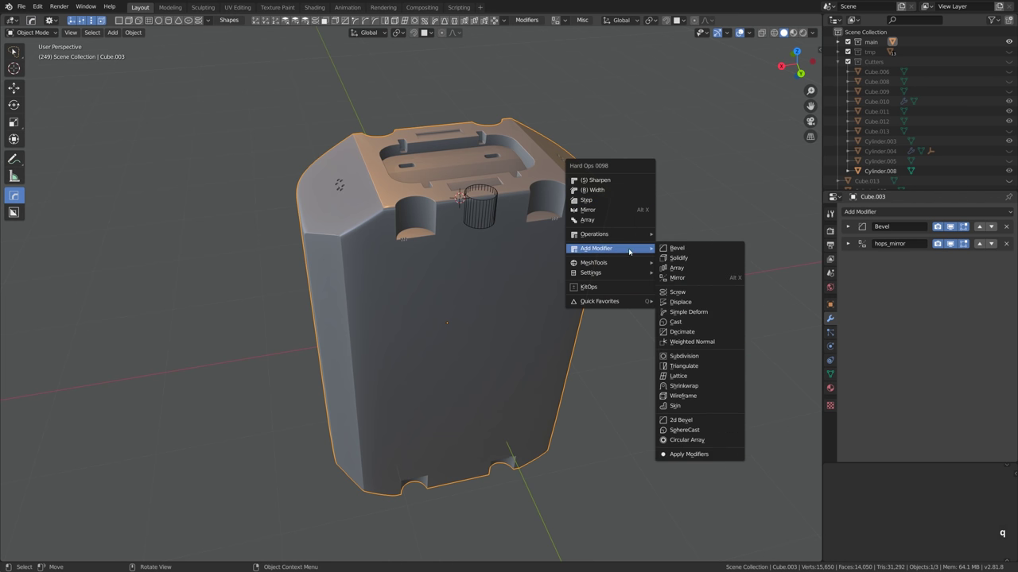
pyautogui.click(705, 342)
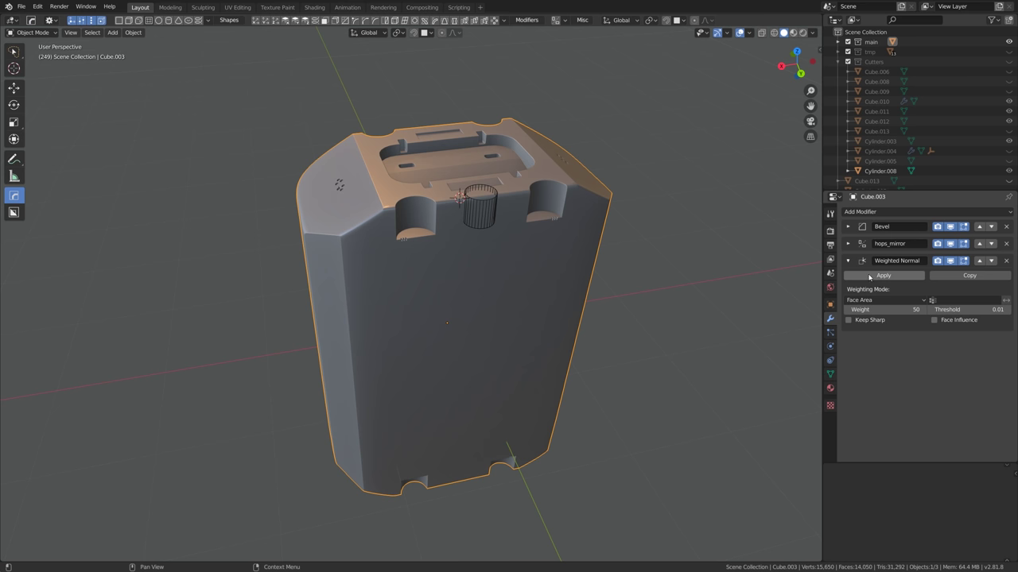
# Subtract Cylinder.008 from the weighted-normal body with Difference and slide the cutter along global X between the round notches
pyautogui.click(481, 206)
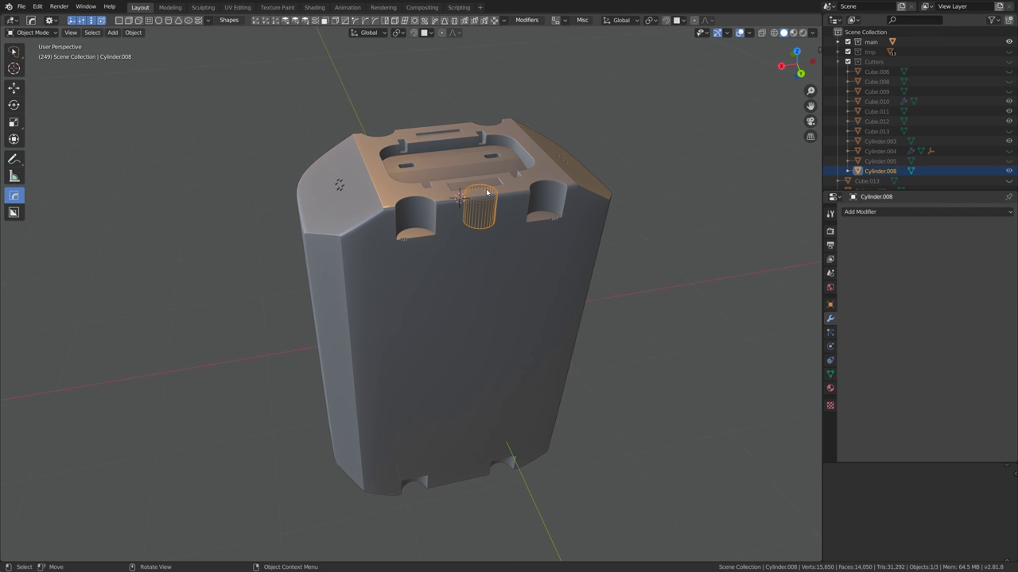
pyautogui.keyDown('shift'); pyautogui.click(538, 193); pyautogui.keyUp('shift')
pyautogui.press('q')
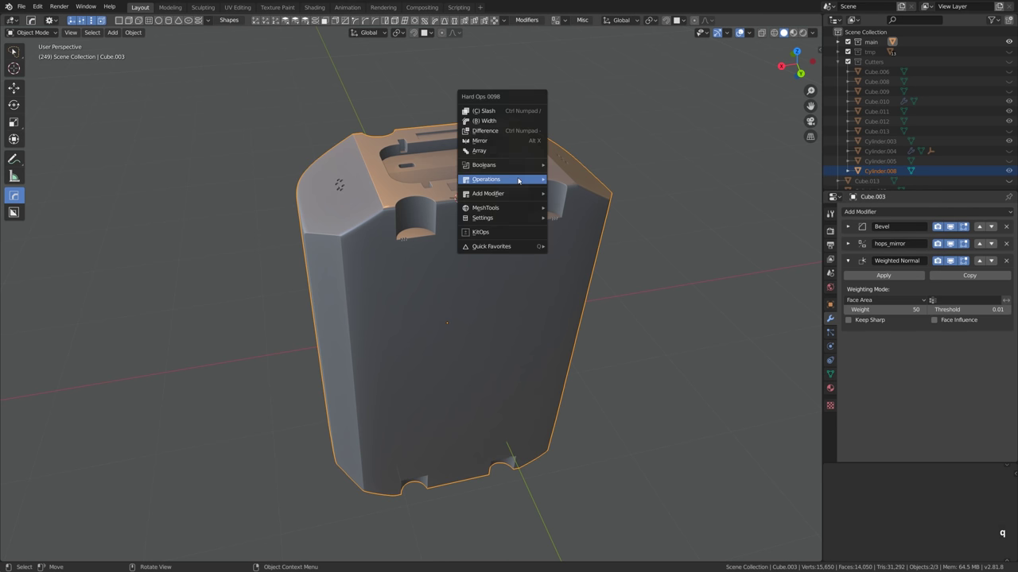
pyautogui.click(516, 132)
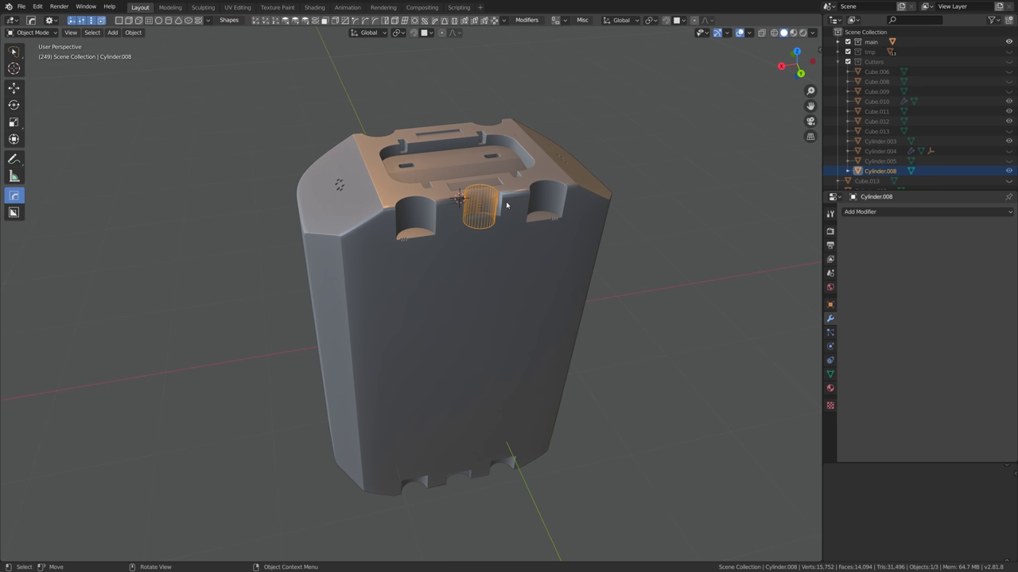
pyautogui.moveTo(506, 205); pyautogui.dragTo(477, 200, button='middle')
pyautogui.press('g')
pyautogui.press('x')
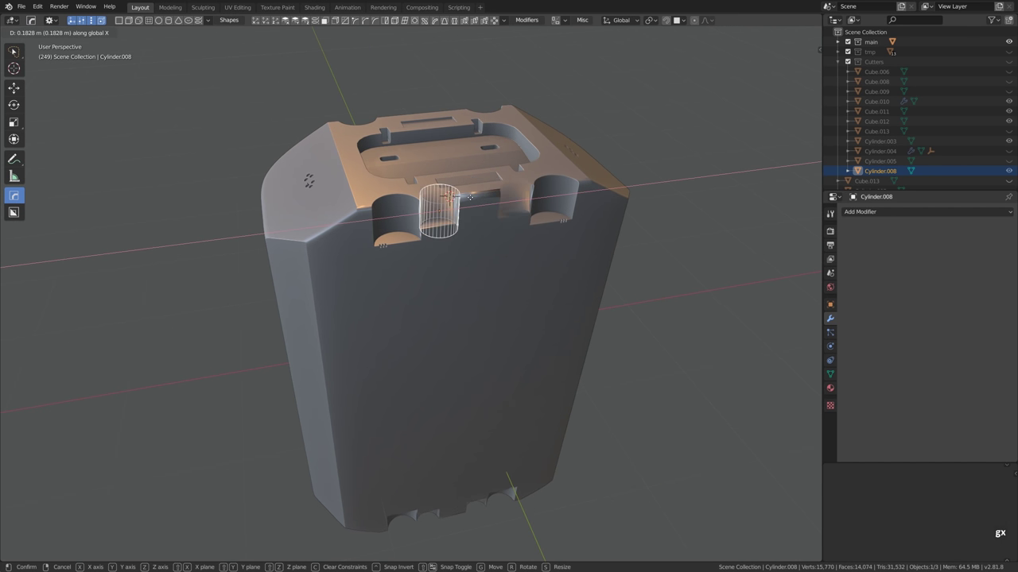
pyautogui.click(469, 197)
# Switch the limit method of Cube.003's Bevel modifier to Angle
pyautogui.click(624, 213)
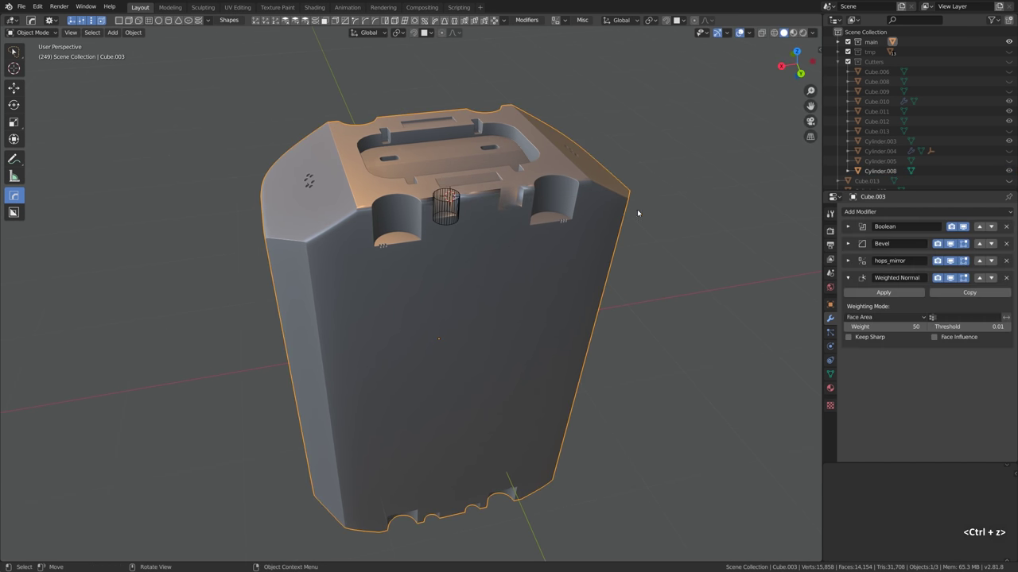
pyautogui.click(847, 244)
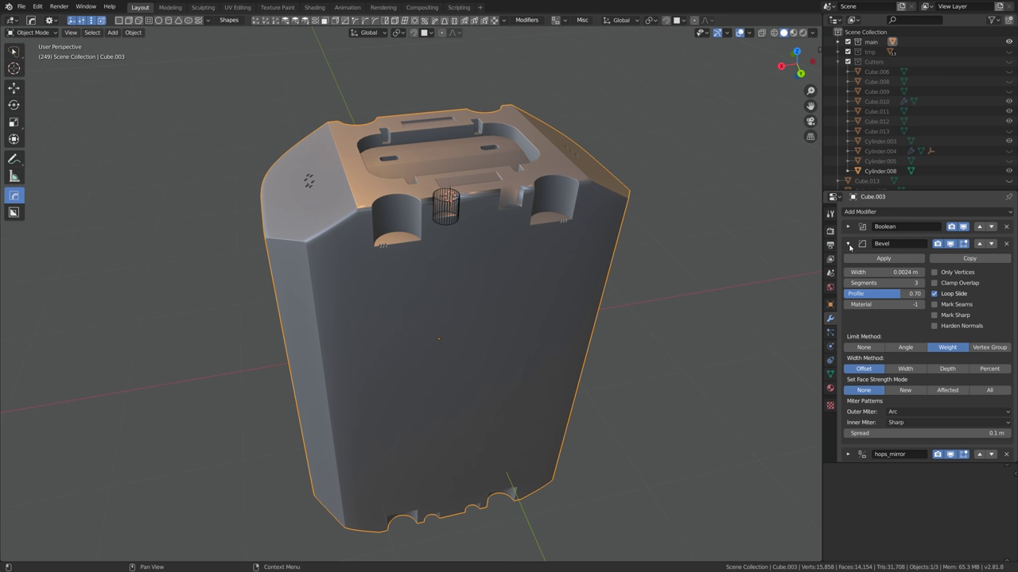
pyautogui.click(904, 348)
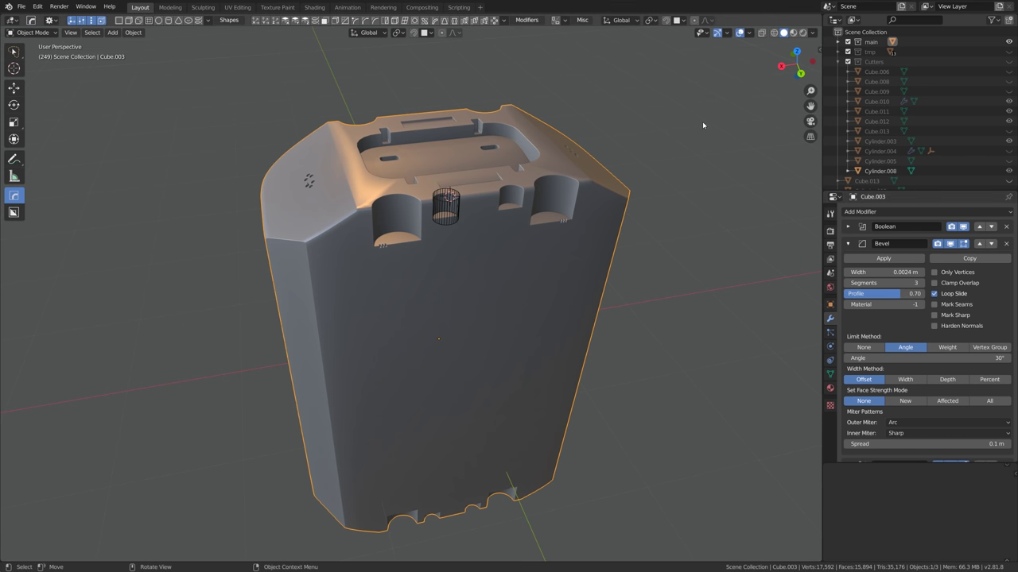
# Duplicate the cylinder cutter horizontally toward the body's front corner, offset 0.551 m in X and -0.0188 m in Y
pyautogui.hotkey('ctrl', '`')
pyautogui.moveTo(482, 213); pyautogui.dragTo(450, 208, button='middle')
pyautogui.click(445, 208)
pyautogui.hotkey('shift', 'd')
pyautogui.hotkey('shift', 'z')
pyautogui.click(370, 213)
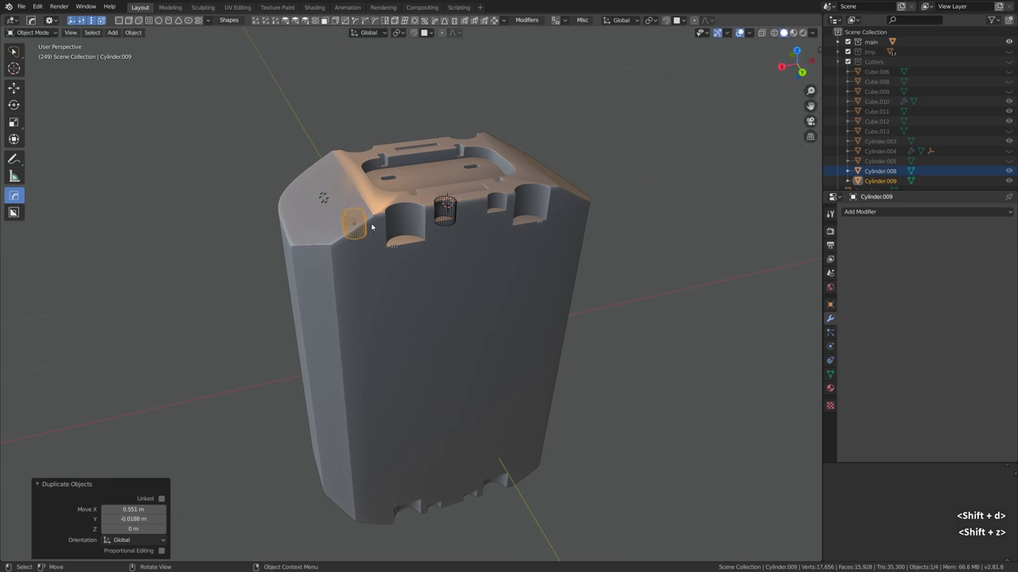
# Adjust the duplicated cylinder's height along global Z and subtract it from Cube.003 with Difference
pyautogui.press('g')
pyautogui.press('z')
pyautogui.click(370, 213)
pyautogui.keyDown('shift'); pyautogui.click(415, 211); pyautogui.keyUp('shift')
pyautogui.press('q')
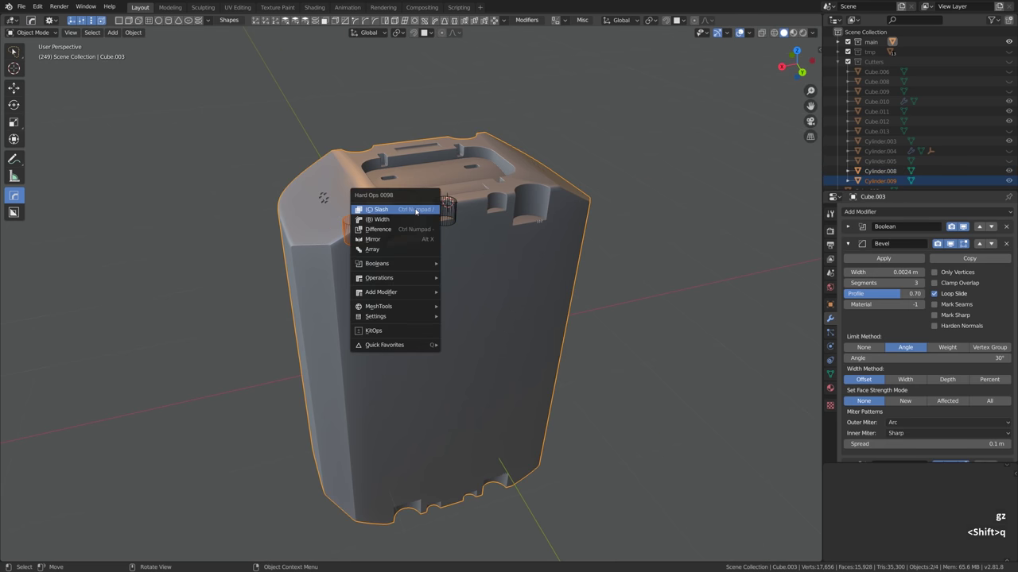
pyautogui.click(404, 229)
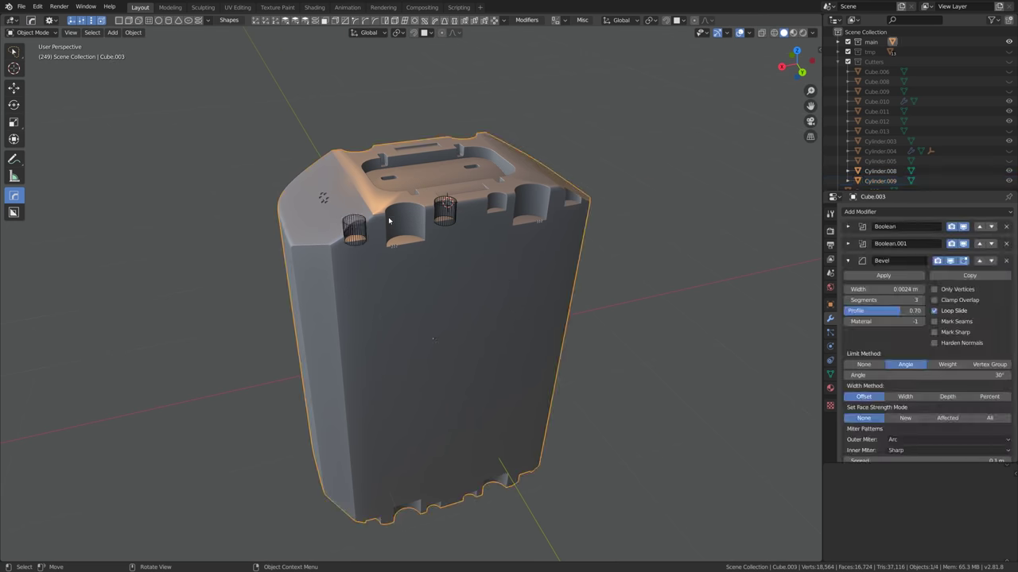
# Stretch the corner cutter Cylinder.009 along global Z and lower it to extend the vertical groove down the body
pyautogui.press('s')
pyautogui.press('z')
pyautogui.click(386, 102)
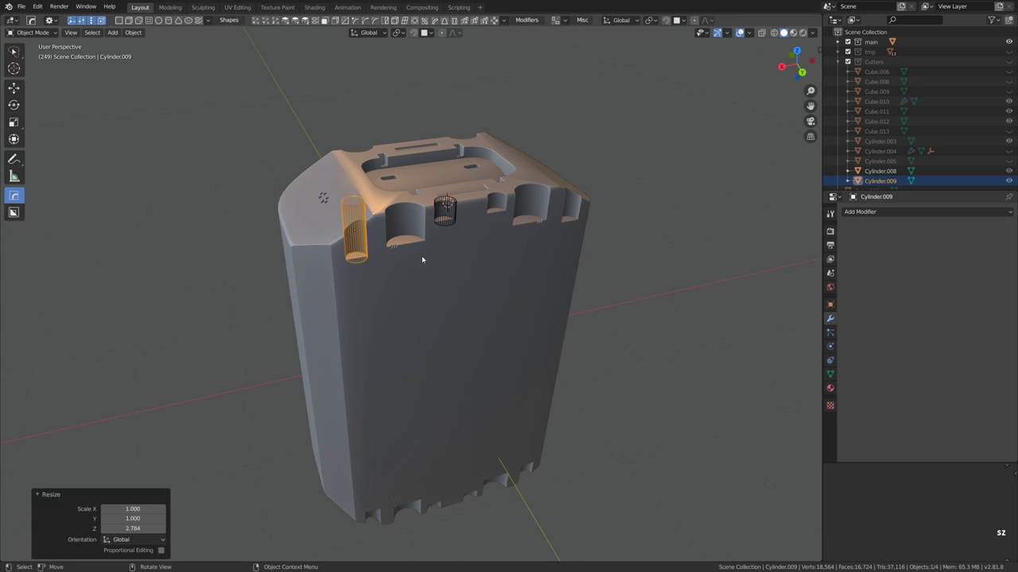
pyautogui.press('s')
pyautogui.press('z')
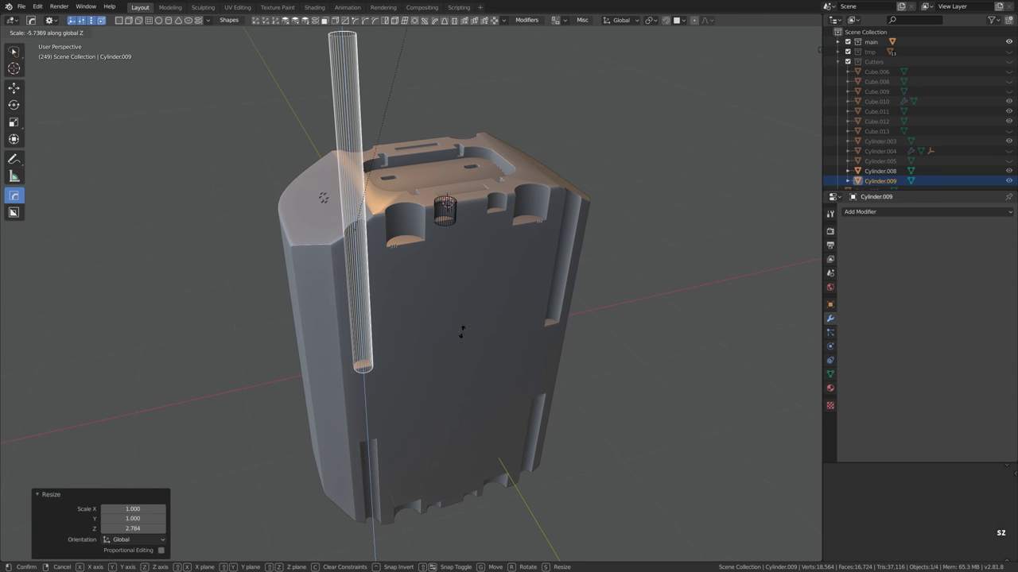
pyautogui.press('Escape')
pyautogui.press('g')
pyautogui.press('z')
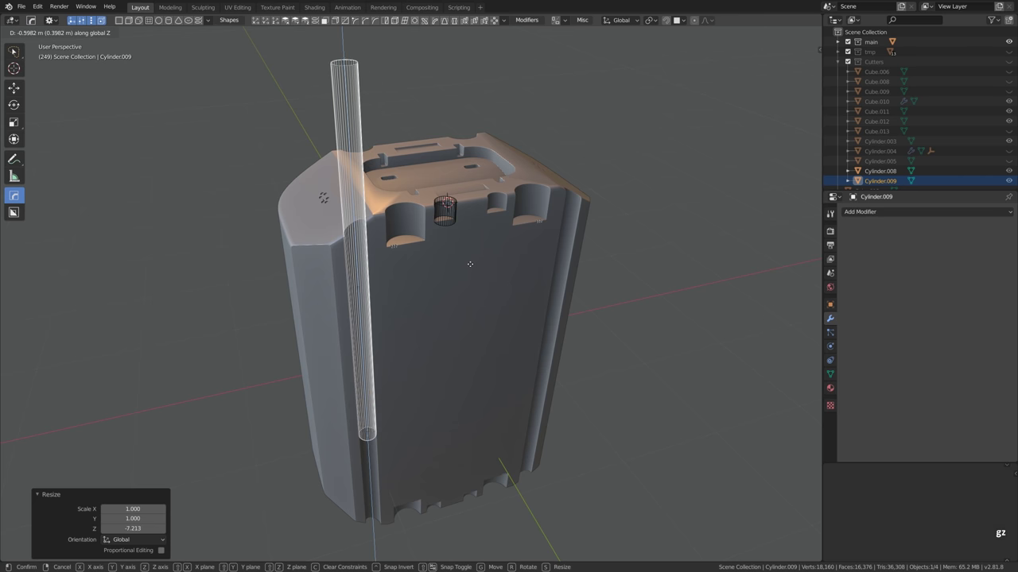
pyautogui.click(469, 266)
# Set the Bevel limit method of Cube.003 to Weight and apply the Cube.013 corner cut with CSharpen
pyautogui.scroll(-2, 469, 267)
pyautogui.click(472, 247)
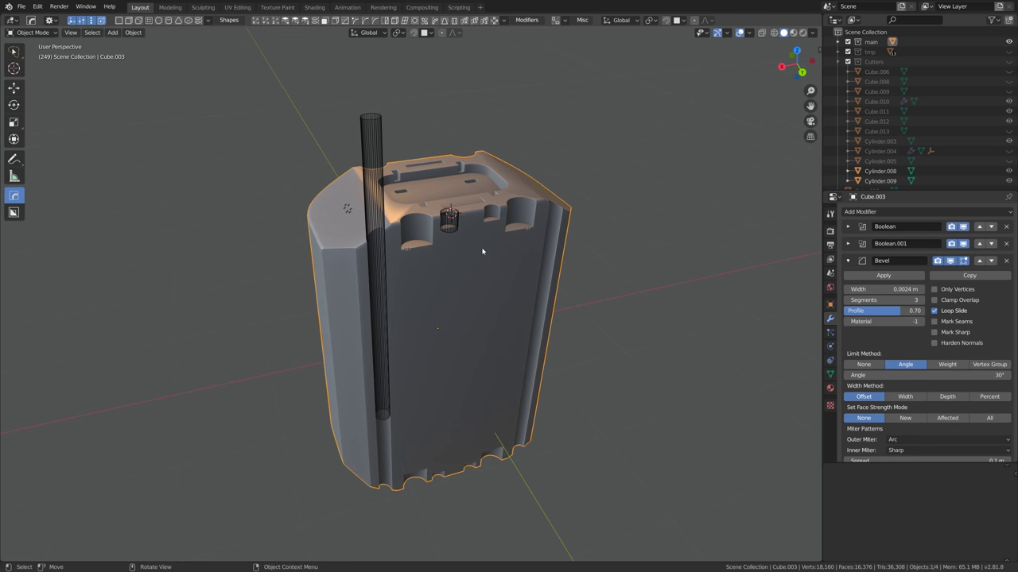
pyautogui.click(946, 365)
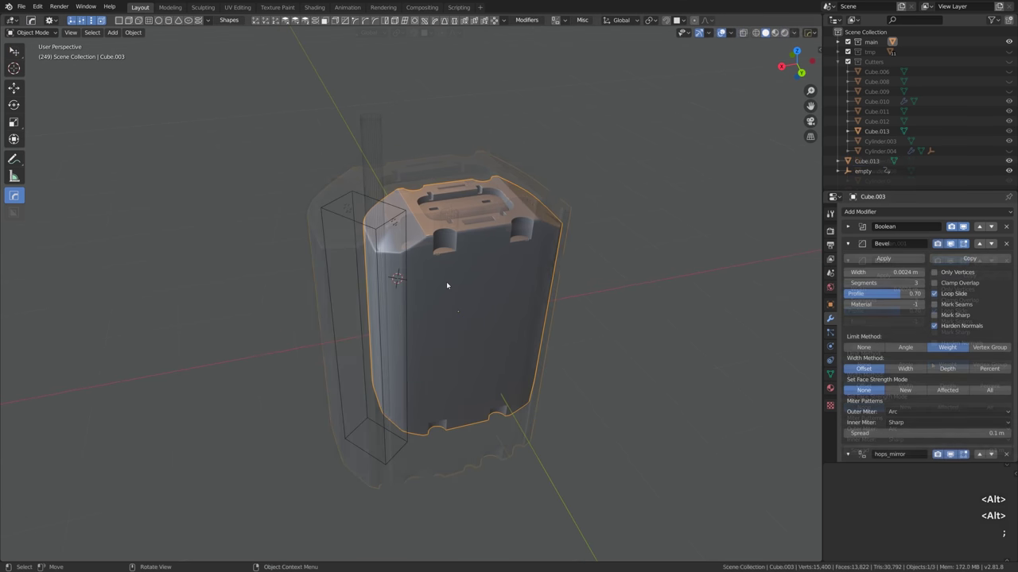
pyautogui.press('q')
pyautogui.click(489, 272)
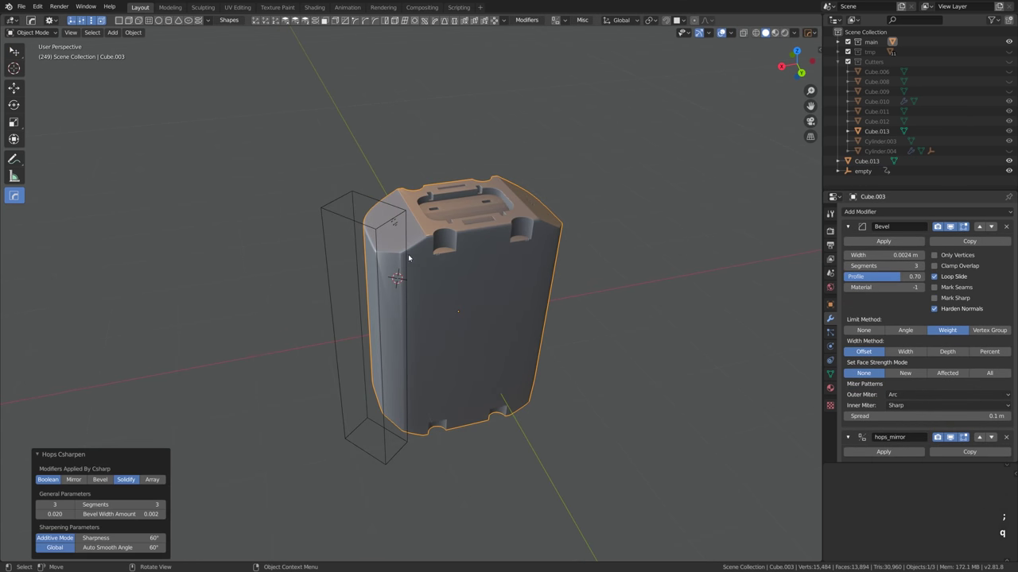
# Hide the corner cutter and slide the crowded vertices at the cut's first upper corner along their edges
pyautogui.press('h')
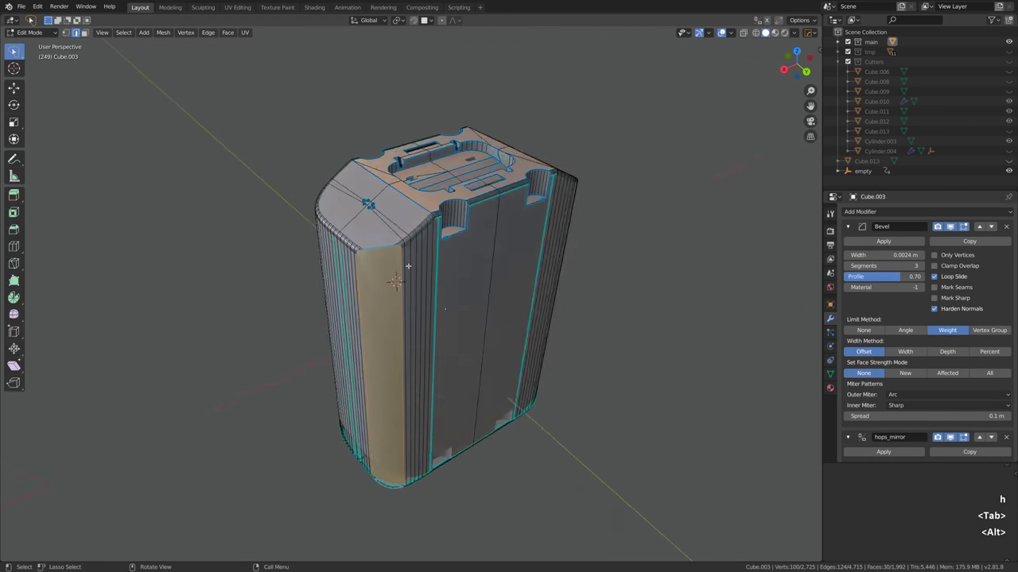
pyautogui.scroll(5, 333, 250)
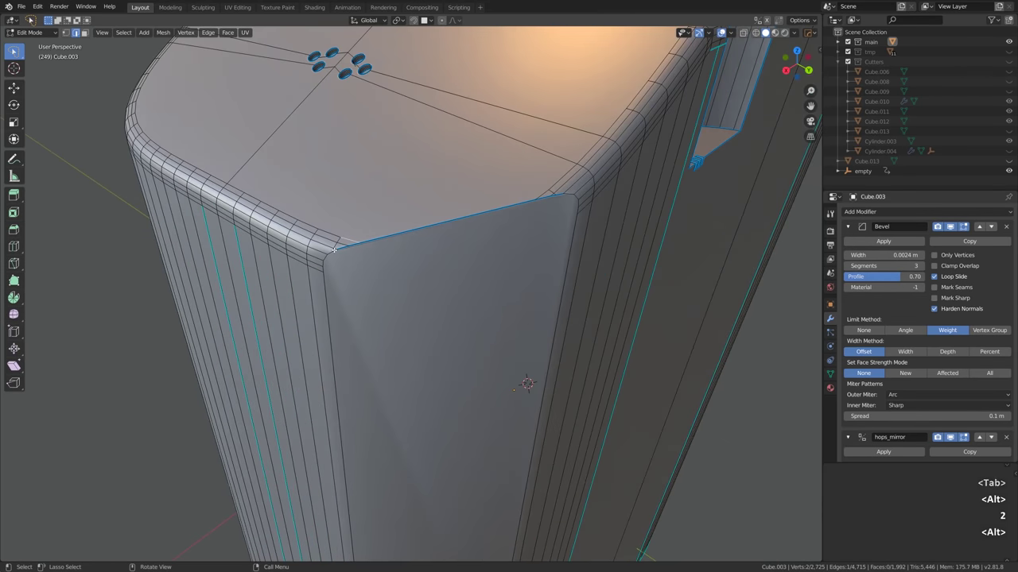
pyautogui.scroll(3, 333, 249)
pyautogui.press('1')
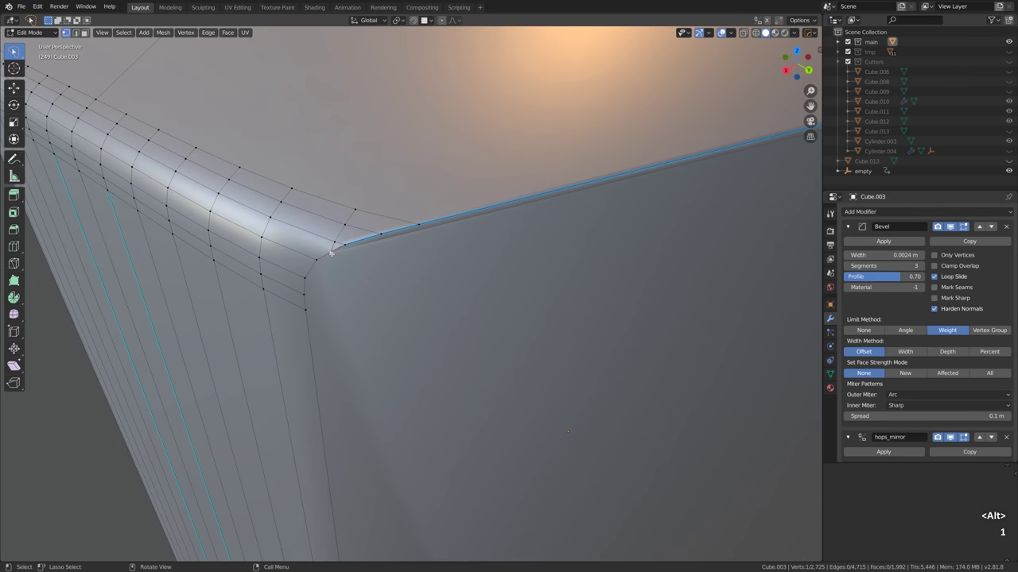
pyautogui.press('g')
pyautogui.press('g')
pyautogui.click(328, 245)
pyautogui.press('g')
pyautogui.press('g')
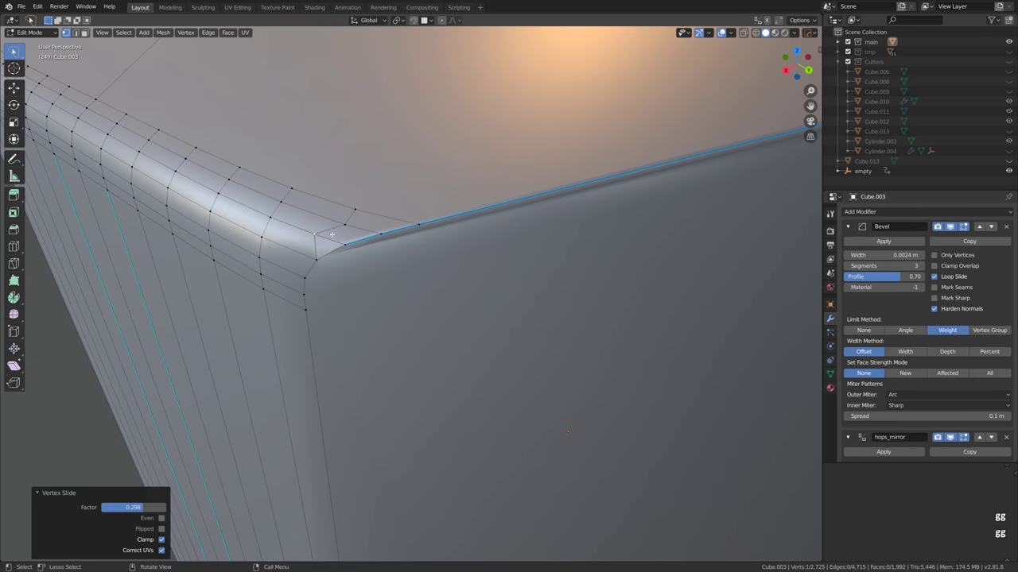
pyautogui.click(357, 245)
pyautogui.moveTo(357, 245); pyautogui.dragTo(352, 318, button='middle')
# Select the edges running down from the cut's first upper corner and mark them with Set SSharp
pyautogui.hotkey('alt', '2')
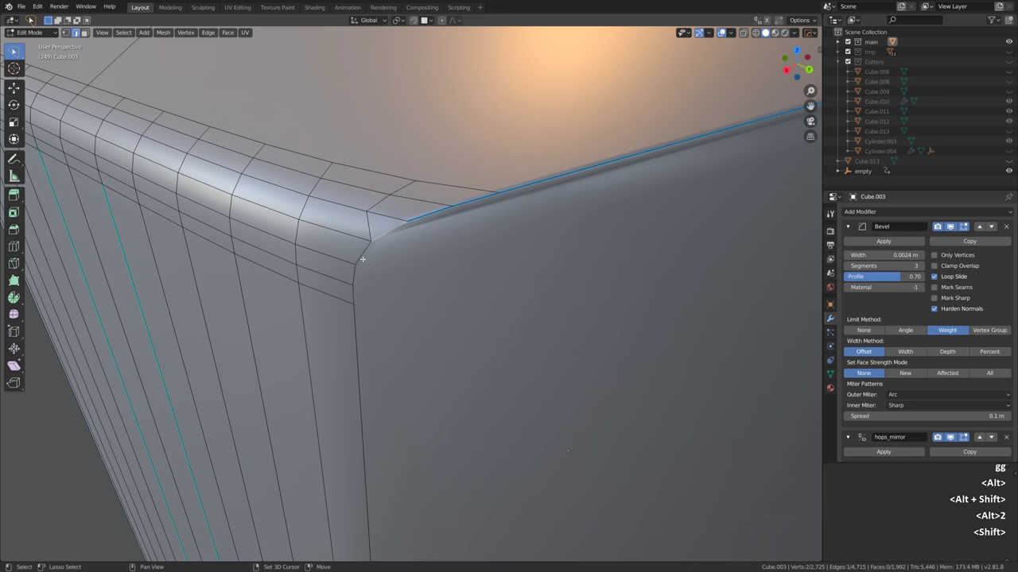
pyautogui.keyDown('shift'); pyautogui.click(352, 317); pyautogui.keyUp('shift')
pyautogui.hotkey('shift', 'q')
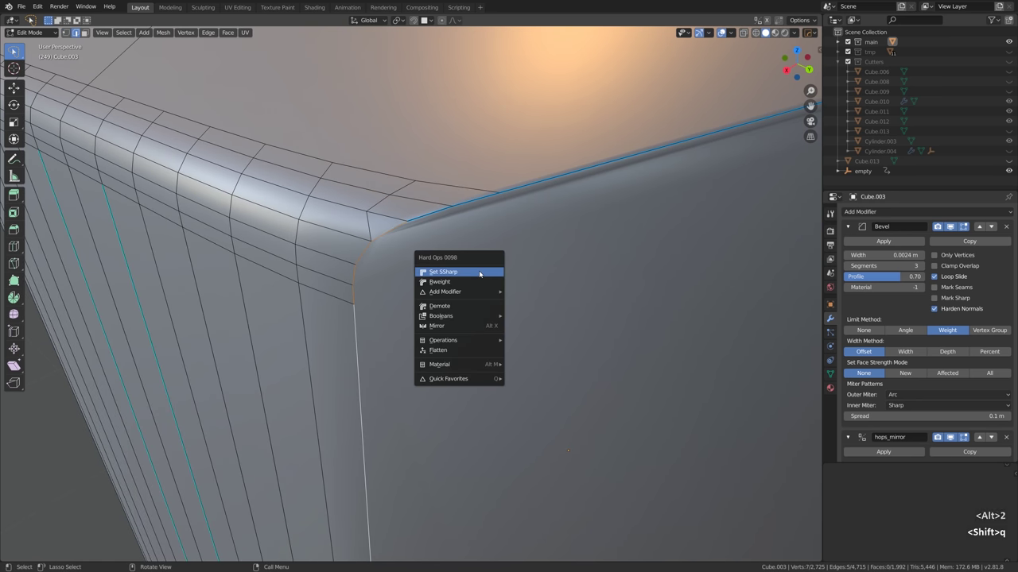
pyautogui.click(465, 270)
pyautogui.press('Tab')
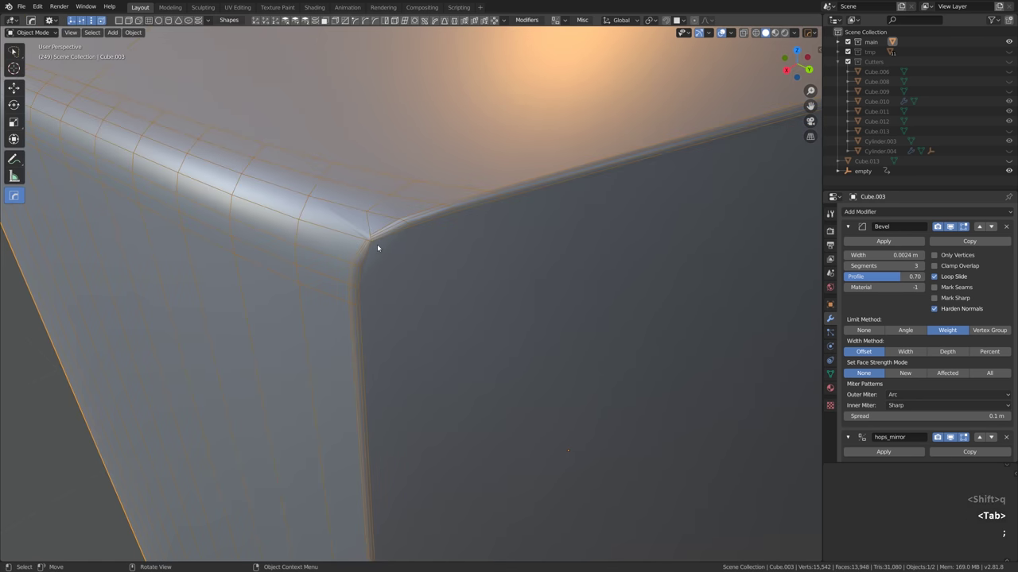
# Dissolve the stray edge beside the first upper corner and knife a supporting edge line around the corner
pyautogui.press('Tab')
pyautogui.moveTo(370, 231); pyautogui.dragTo(365, 202, button='middle')
pyautogui.press('1')
pyautogui.press('2')
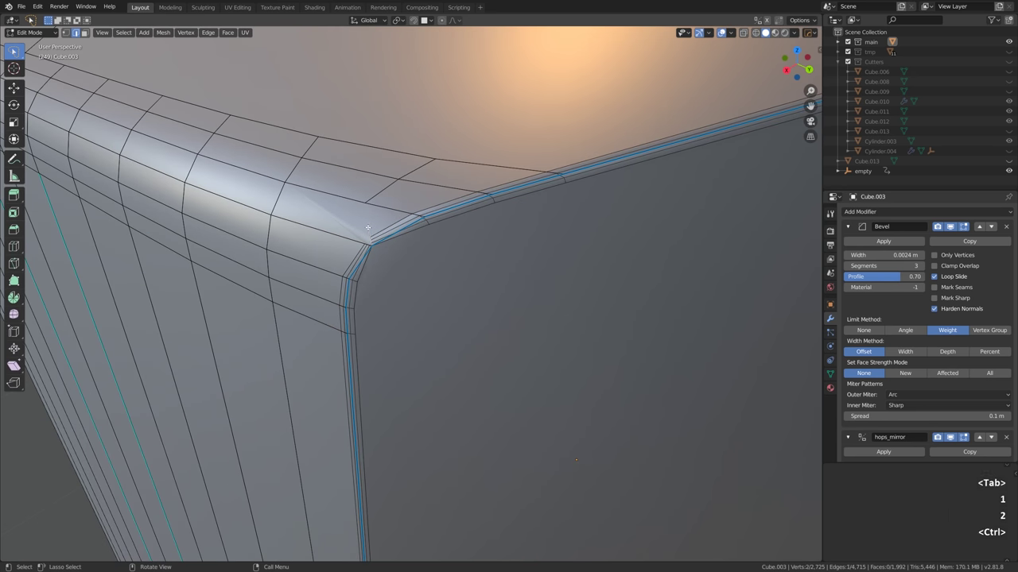
pyautogui.hotkey('ctrl', 'x')
pyautogui.press('k')
pyautogui.click(365, 201)
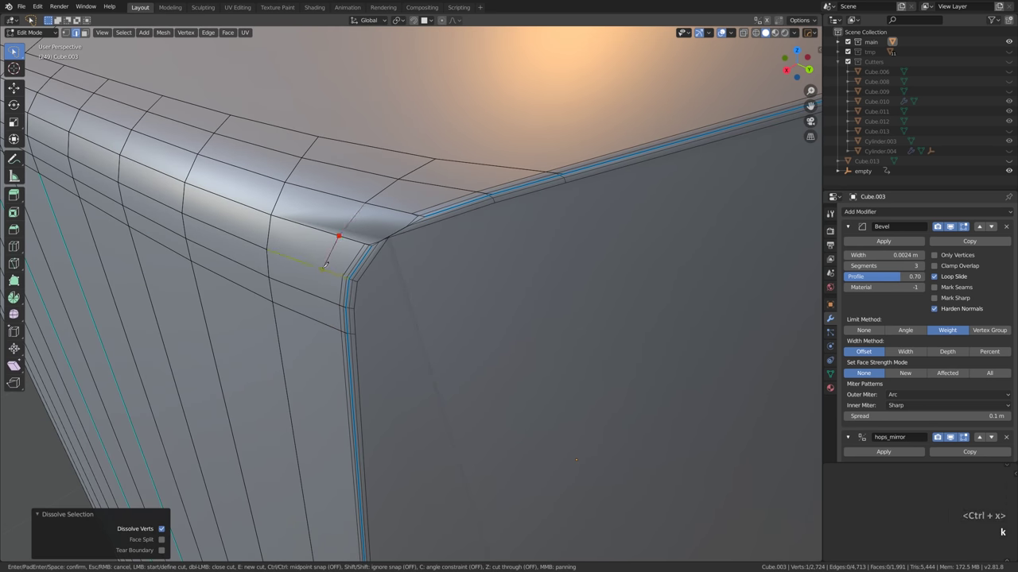
pyautogui.click(319, 298)
pyautogui.press('Return')
# Mark the remaining unsharpened edge at the first upper corner of the cut with Set SSharp
pyautogui.press('2')
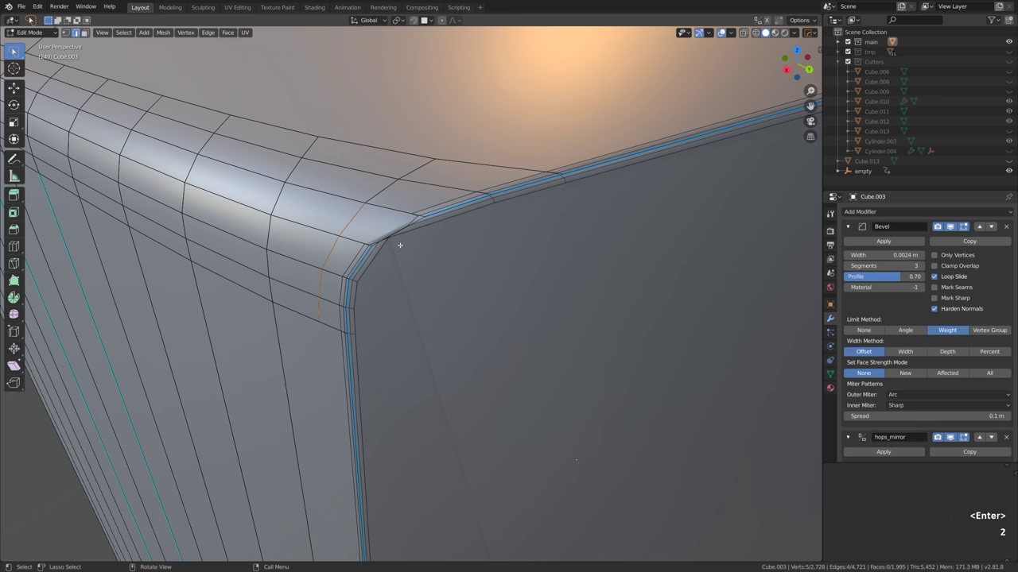
pyautogui.press('q')
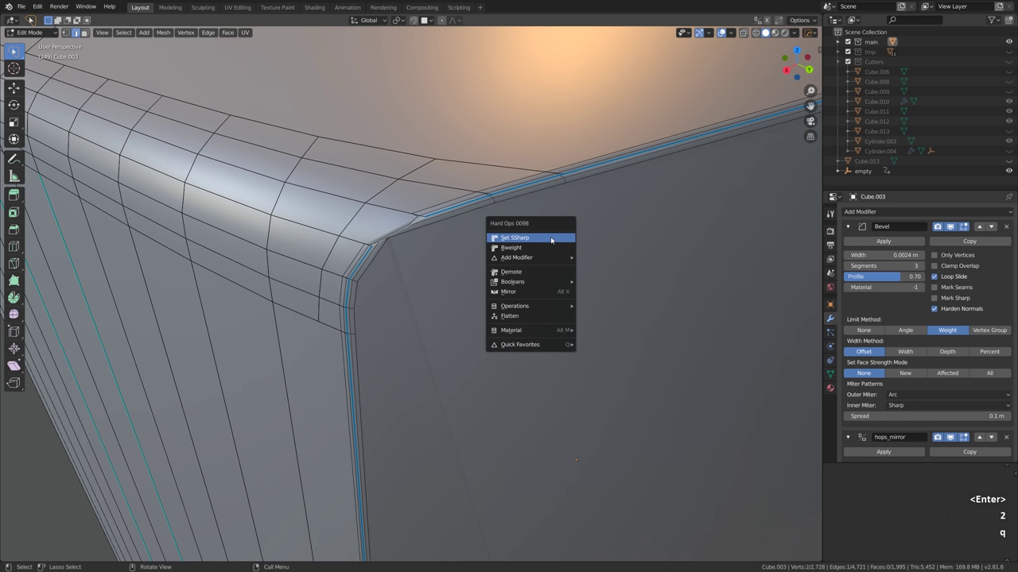
pyautogui.click(548, 238)
pyautogui.press('Tab')
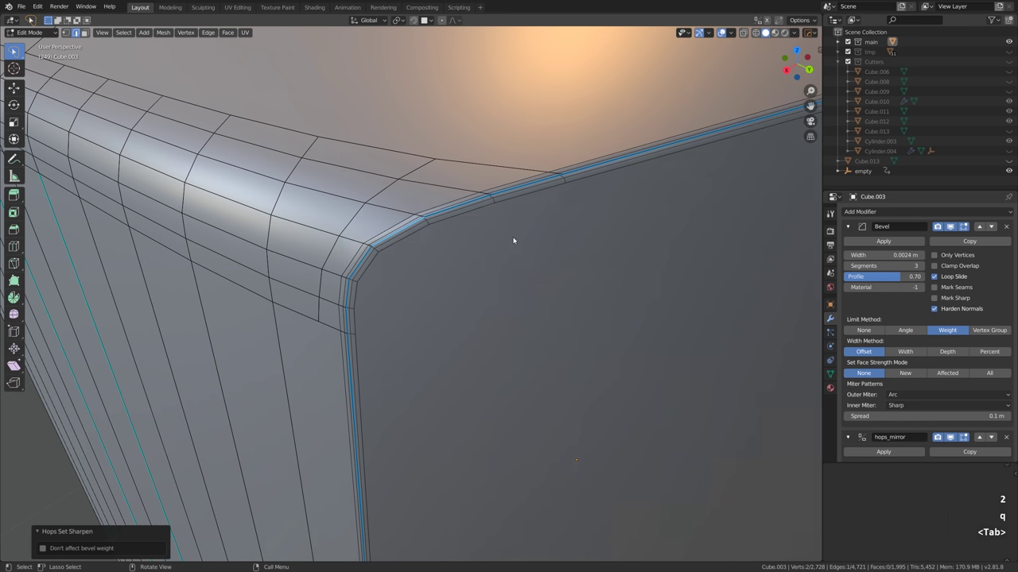
# Mark the rim edges around the cut's second upper corner as sharp with bevel weight
pyautogui.keyDown('alt'); pyautogui.keyDown('shift'); pyautogui.moveTo(355, 326); pyautogui.dragTo(472, 198); pyautogui.keyUp('shift'); pyautogui.keyUp('alt')
pyautogui.hotkey('alt', 'z')
pyautogui.press('Tab')
pyautogui.press('2')
pyautogui.keyDown('shift'); pyautogui.click(474, 198); pyautogui.keyUp('shift')
pyautogui.hotkey('shift', 'q')
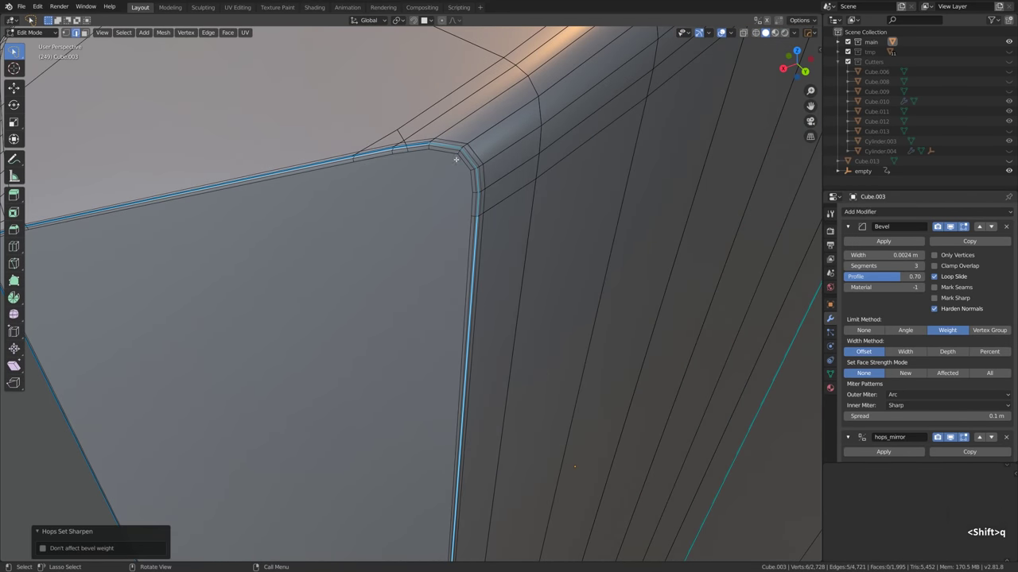
pyautogui.press('Tab')
# Slide the stray vertex near the second upper corner and dissolve the surplus edge beside it
pyautogui.press('Tab')
pyautogui.press('1')
pyautogui.press('g')
pyautogui.press('g')
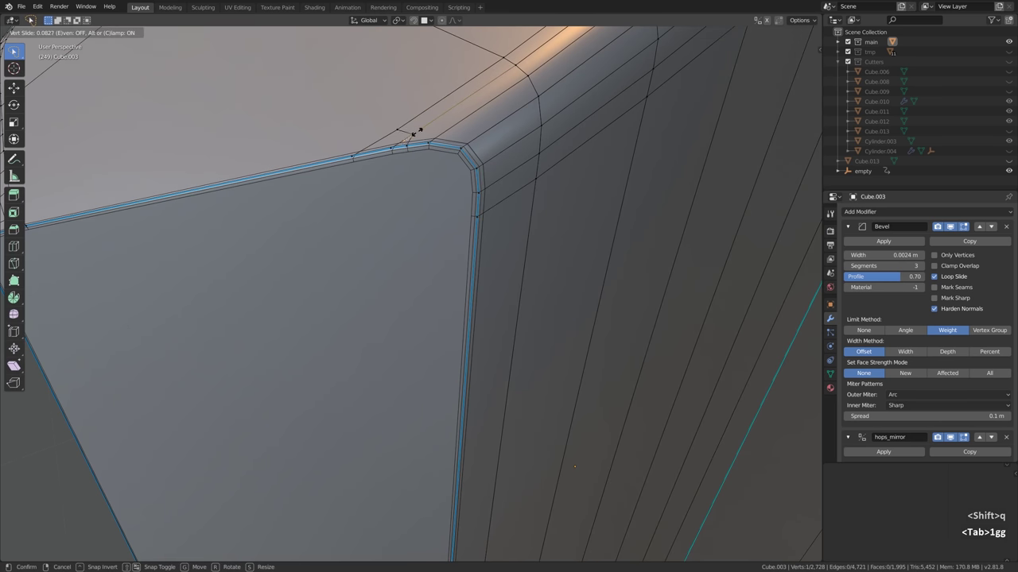
pyautogui.click(415, 132)
pyautogui.press('2')
pyautogui.hotkey('ctrl', 'x')
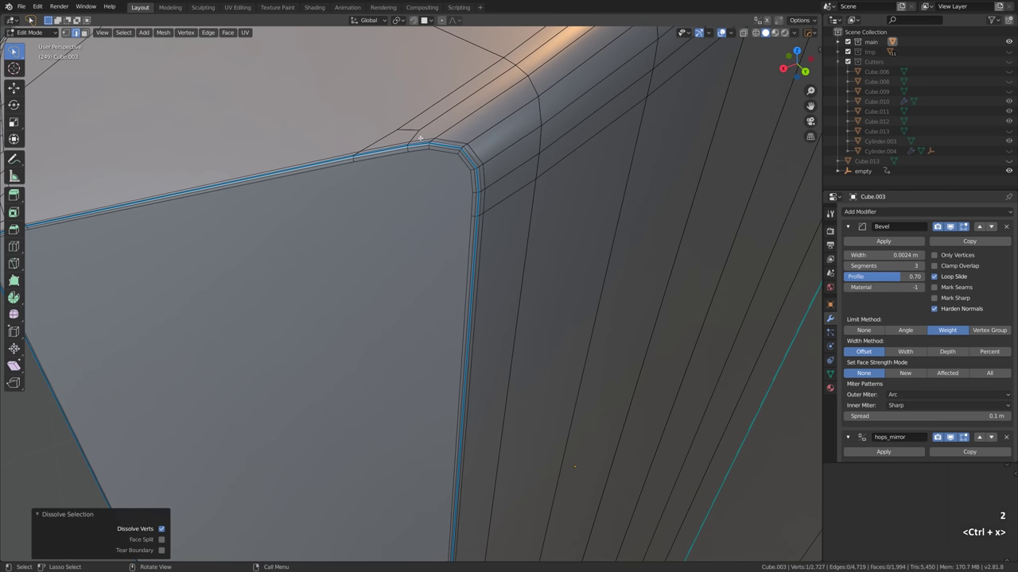
# Knife a supporting edge line around the cut's second upper corner
pyautogui.press('k')
pyautogui.click(454, 125)
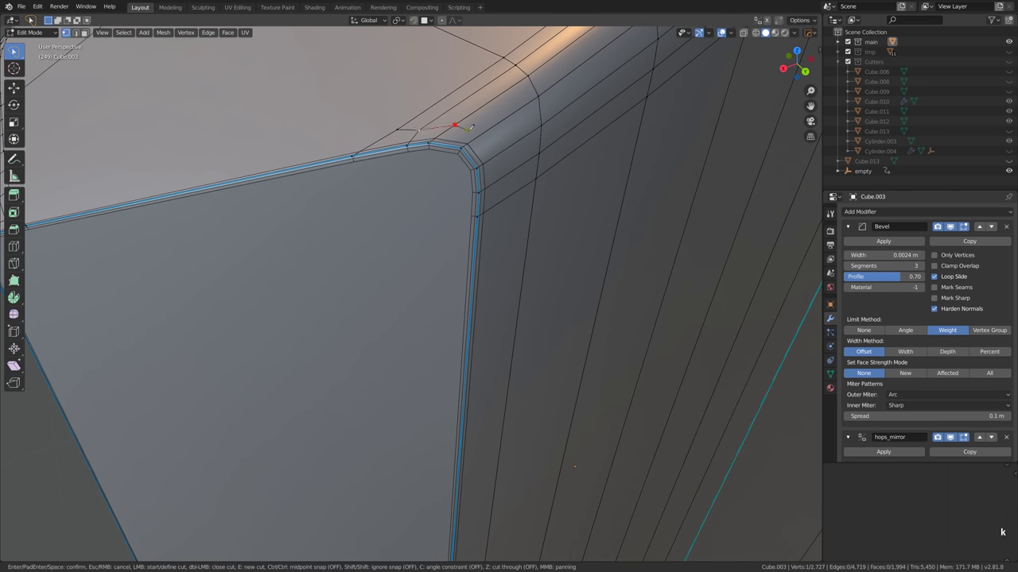
pyautogui.click(485, 132)
pyautogui.press('Return')
# Slide the supporting vertices at the second upper corner into an even spacing and return to Object Mode
pyautogui.press('1')
pyautogui.press('g')
pyautogui.press('g')
pyautogui.click(429, 133)
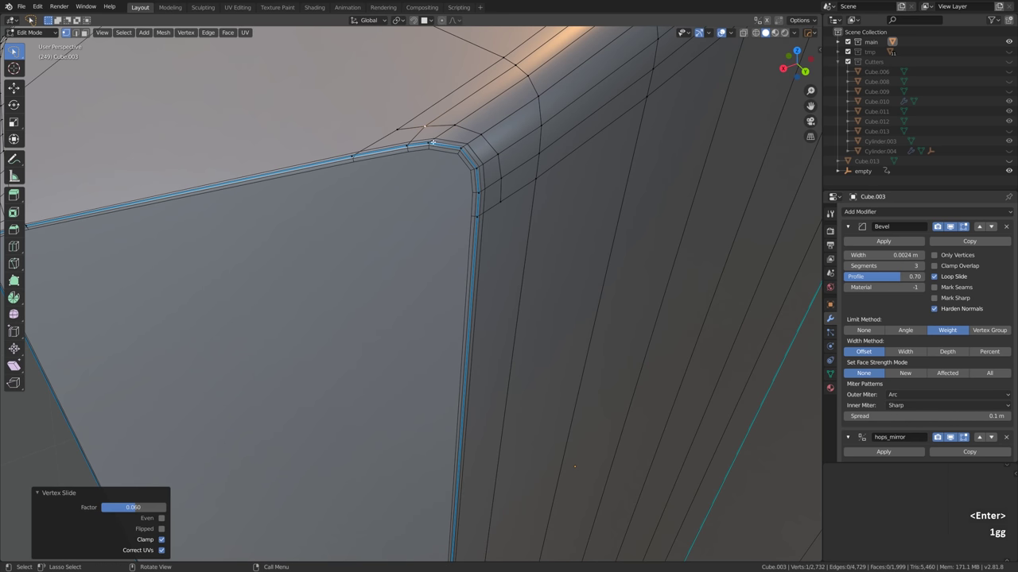
pyautogui.press('g')
pyautogui.press('g')
pyautogui.click(433, 144)
pyautogui.press('Tab')
pyautogui.scroll(-4, 437, 146)
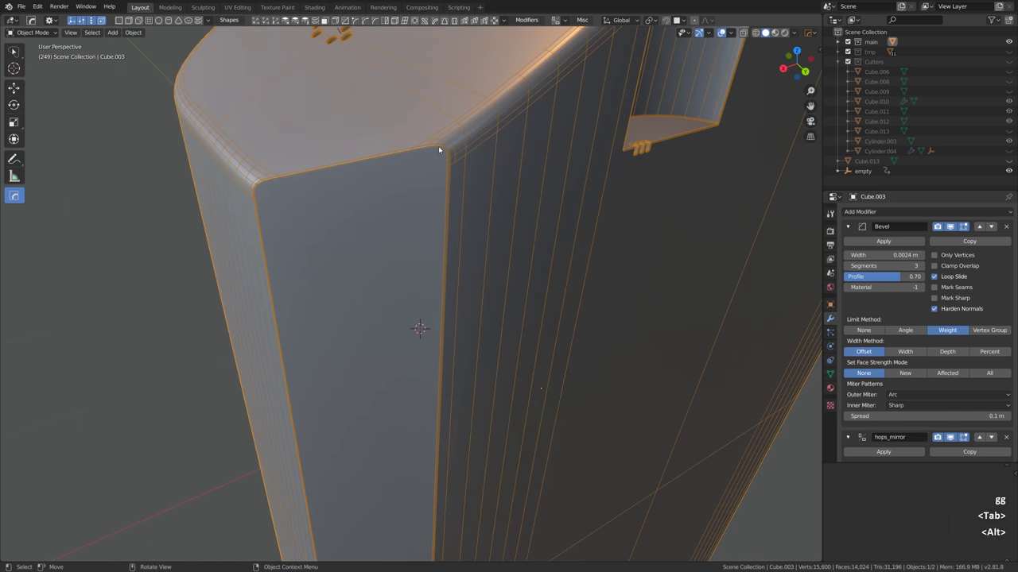
pyautogui.moveTo(438, 145); pyautogui.dragTo(493, 142, button='middle')
pyautogui.press('q')
pyautogui.click(497, 152)
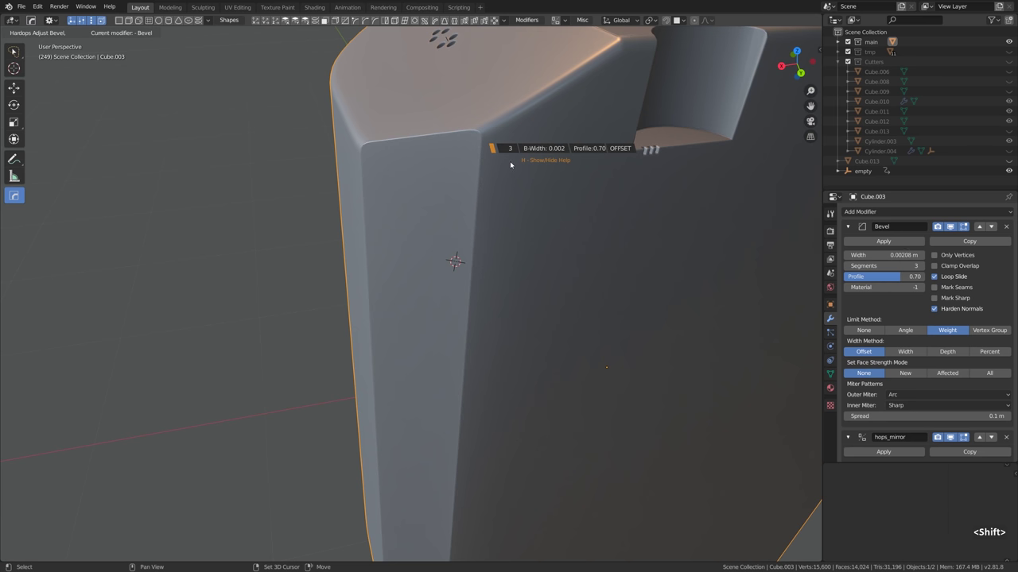
pyautogui.press('Escape')
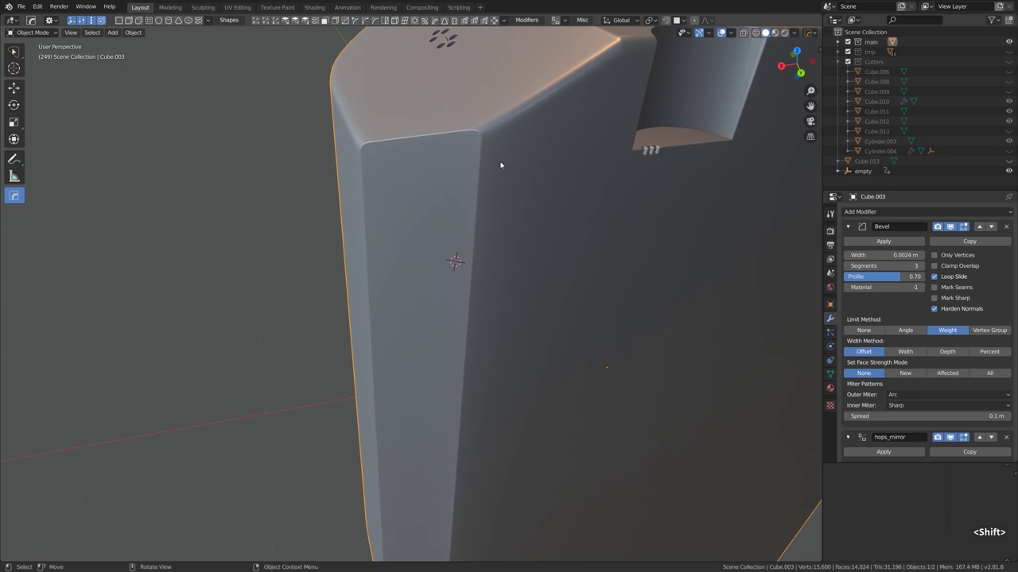
pyautogui.press('KP_Decimal')
pyautogui.moveTo(460, 176); pyautogui.dragTo(443, 182, button='middle')
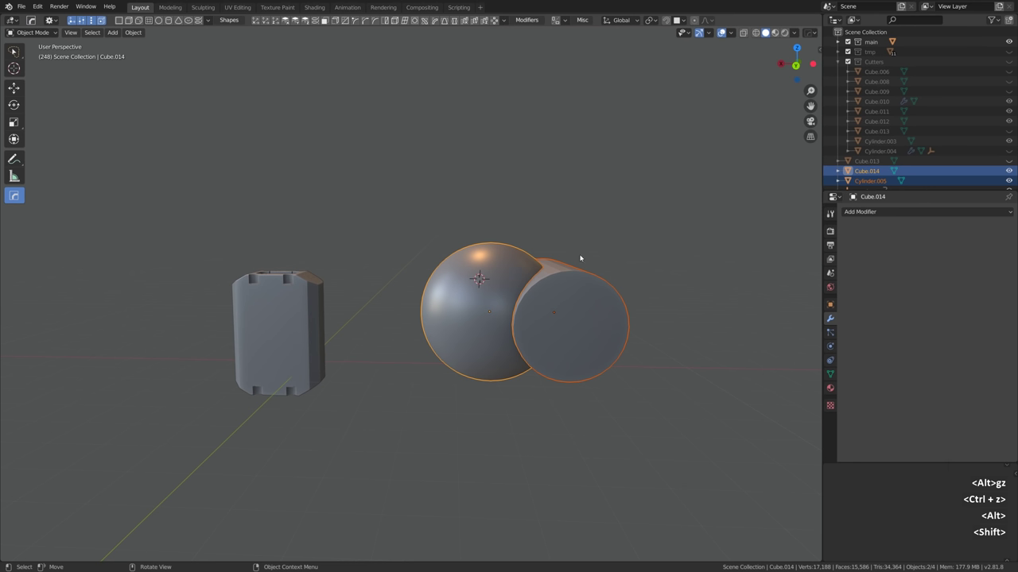
# Slash the sphere Cube.014 with the overlapping cylinder Cylinder.005
pyautogui.moveTo(632, 254); pyautogui.dragTo(648, 211, button='middle')
pyautogui.hotkey('alt', 'q')
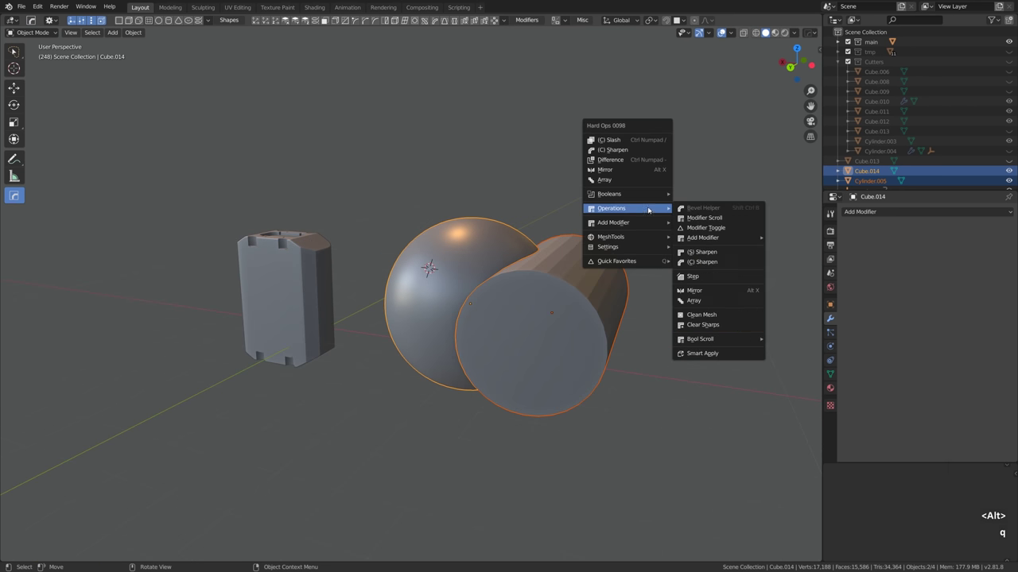
pyautogui.click(629, 143)
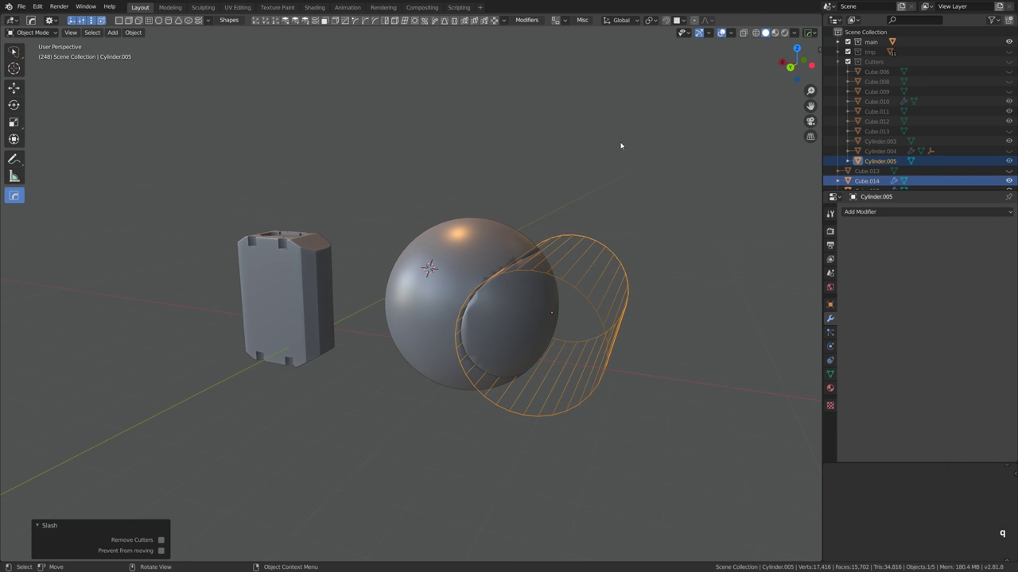
# Apply CSharpen to the sliced-off sphere piece Cube.015 and set its bevel width to about 0.016 m
pyautogui.moveTo(620, 148); pyautogui.dragTo(490, 282, button='middle')
pyautogui.scroll(2, 590, 245)
pyautogui.click(590, 245)
pyautogui.press('q')
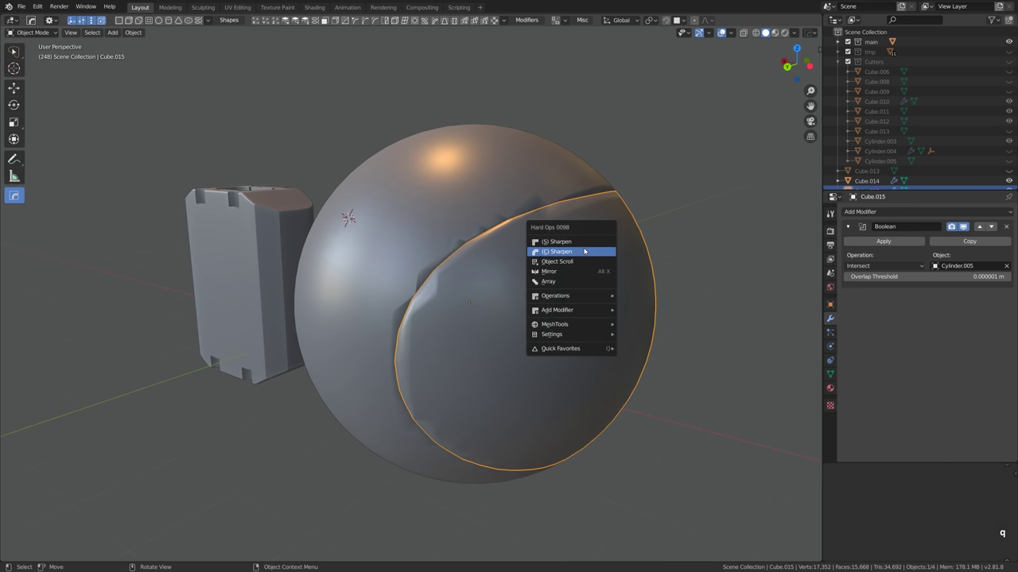
pyautogui.click(584, 251)
pyautogui.press('q')
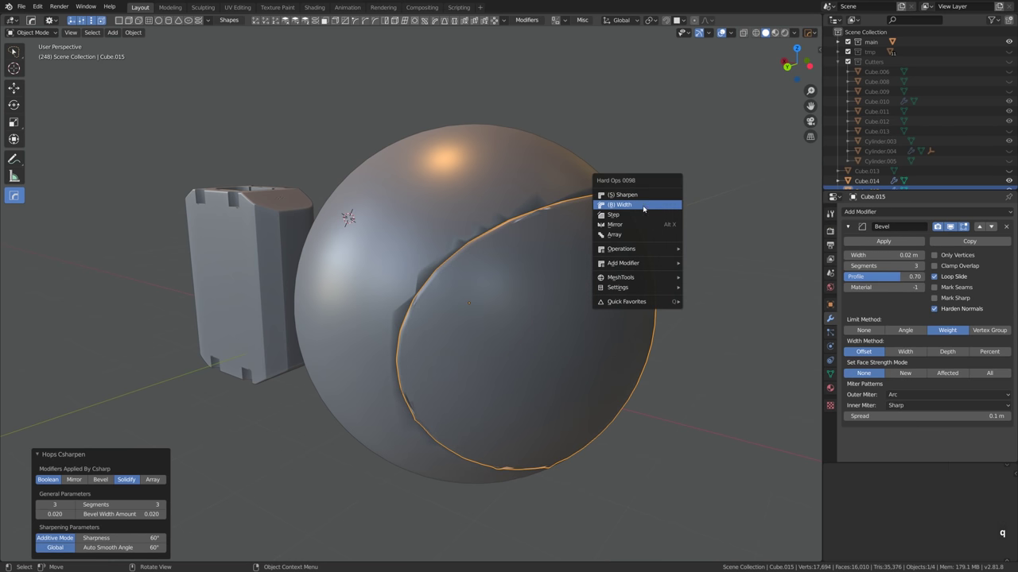
pyautogui.click(640, 205)
pyautogui.click(639, 208)
# Apply CSharpen to the main sphere part Cube.014 and set its bevel width to about 0.024 m
pyautogui.click(560, 195)
pyautogui.press('q')
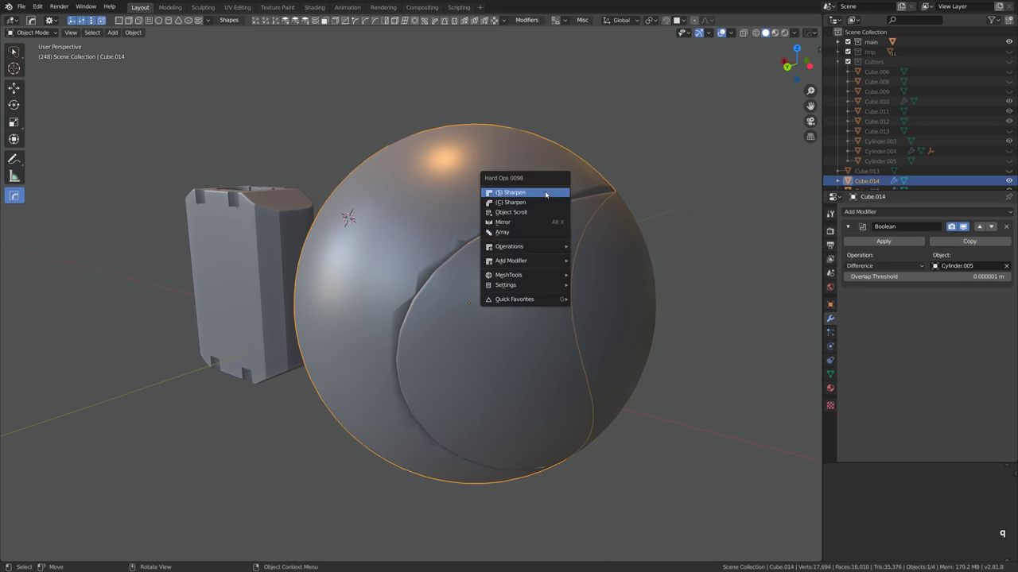
pyautogui.click(556, 191)
pyautogui.press('q')
pyautogui.click(548, 196)
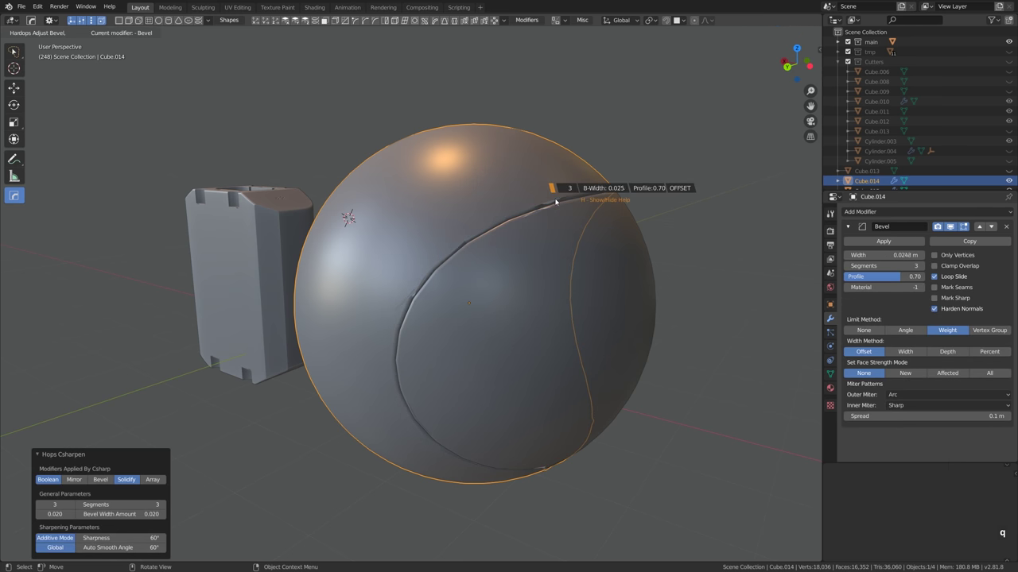
pyautogui.click(446, 270)
# Examine the wireframe and shading along the bevelled seam between the two sphere parts
pyautogui.scroll(5, 441, 274)
pyautogui.moveTo(441, 274); pyautogui.dragTo(419, 291, button='middle')
pyautogui.hotkey('alt', 'a')
pyautogui.scroll(-3, 425, 291)
pyautogui.scroll(4, 413, 287)
pyautogui.scroll(-2, 412, 291)
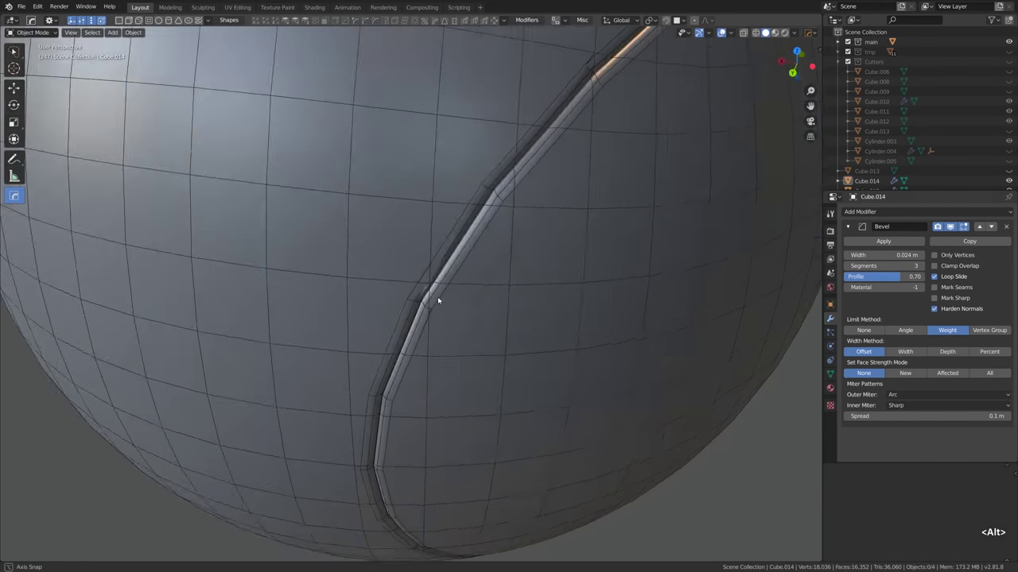
pyautogui.scroll(2, 439, 298)
pyautogui.hotkey('ctrl', 'z')
# Run Clean Mesh on Cube.014 with a limited dissolve angle of 0.5° and a remove threshold of 0.02
pyautogui.press('q')
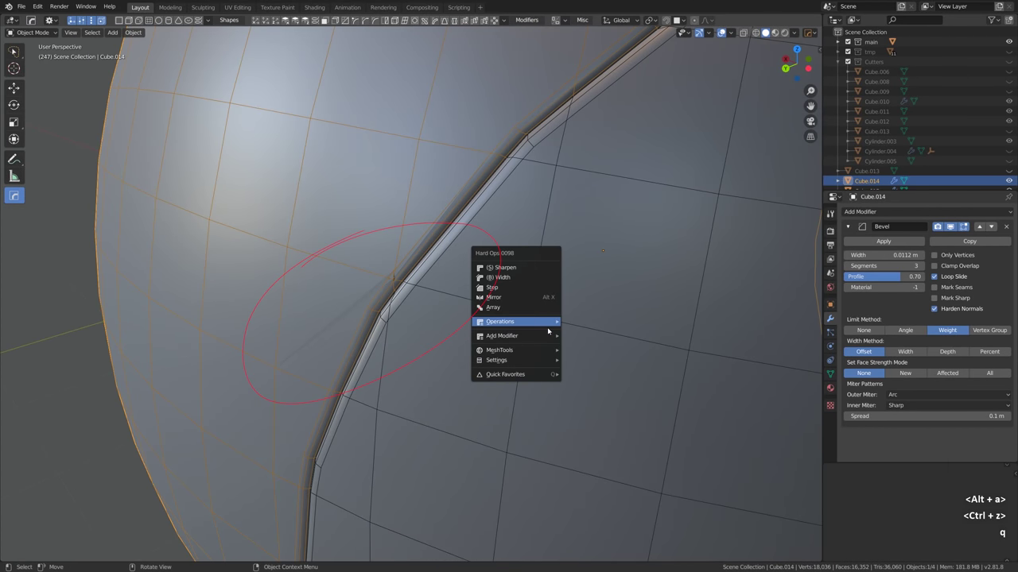
pyautogui.moveTo(547, 322)
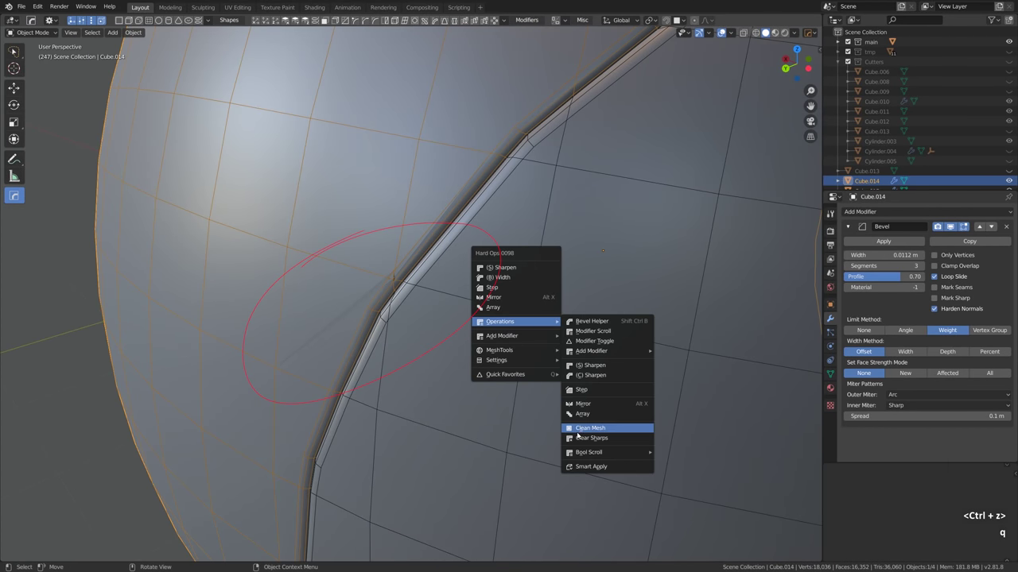
pyautogui.click(580, 430)
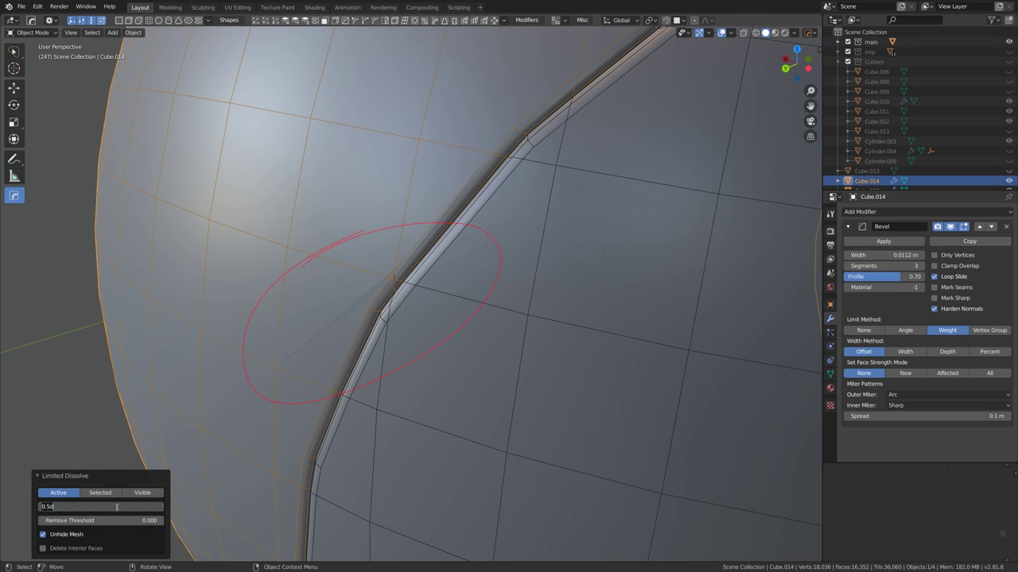
pyautogui.click(48, 506)
pyautogui.write('0.5d')
pyautogui.doubleClick(85, 517)
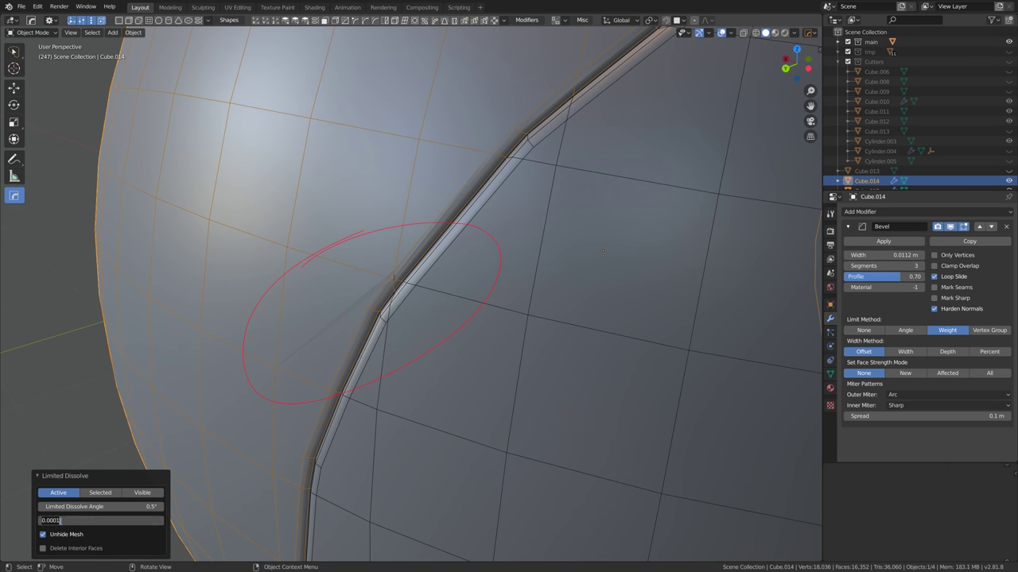
pyautogui.write('0.002')
pyautogui.press('Return')
pyautogui.doubleClick(80, 520)
pyautogui.write('0.02')
pyautogui.press('Return')
# Run Clean Mesh on the sliced piece Cube.015 with a 0.5° dissolve angle and 0.02 remove threshold
pyautogui.scroll(-8, 395, 301)
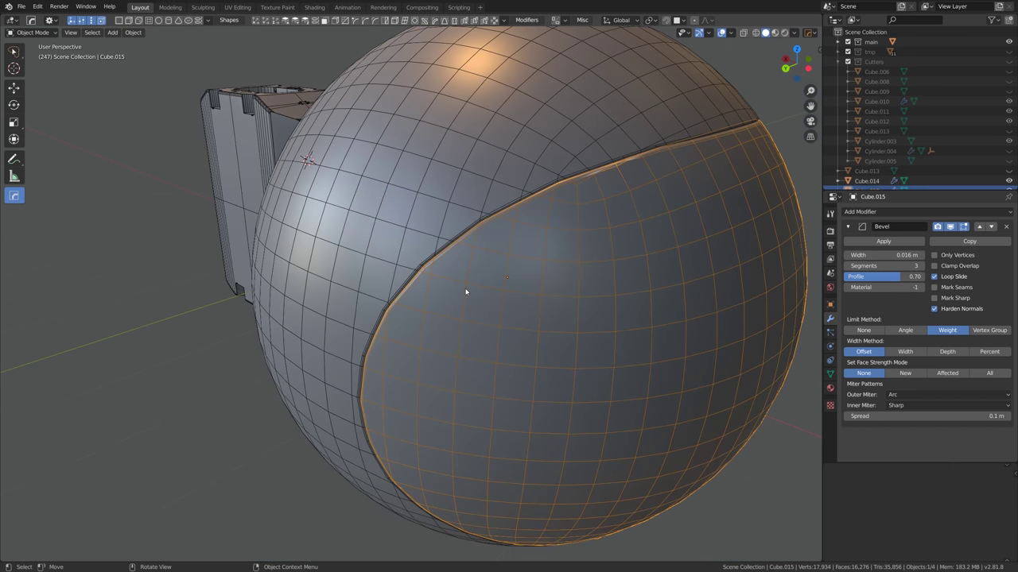
pyautogui.press('q')
pyautogui.moveTo(485, 299)
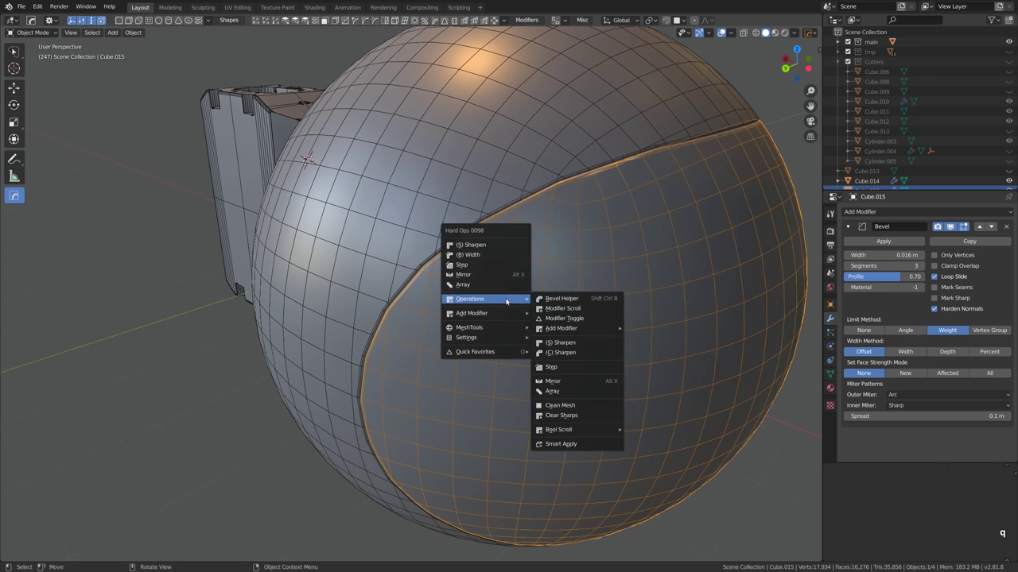
pyautogui.click(561, 405)
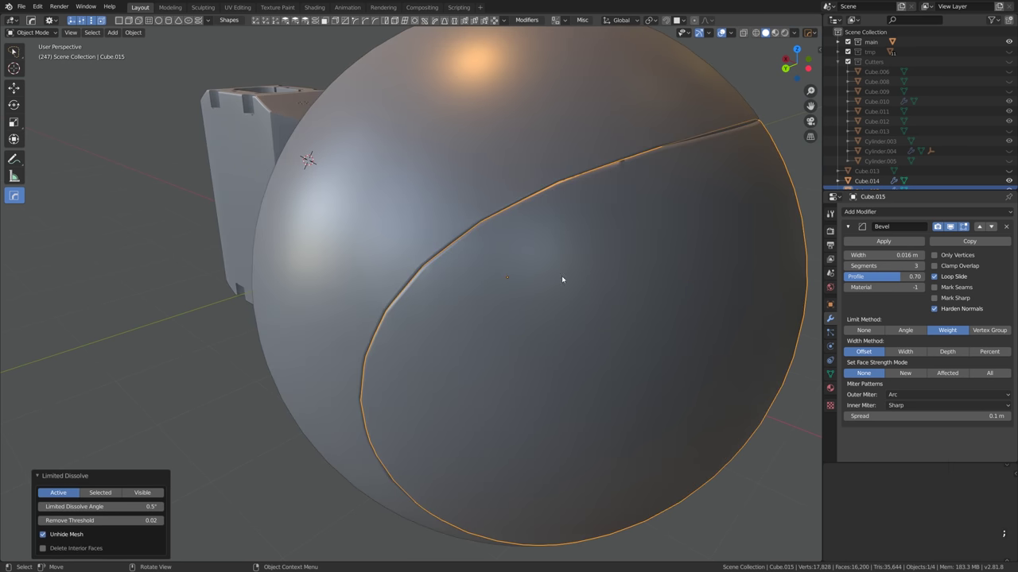
# Undo the last Clean Mesh on Cube.015 and reopen its mesh for editing beside the seam
pyautogui.moveTo(561, 279); pyautogui.dragTo(593, 200, button='middle')
pyautogui.press('Tab')
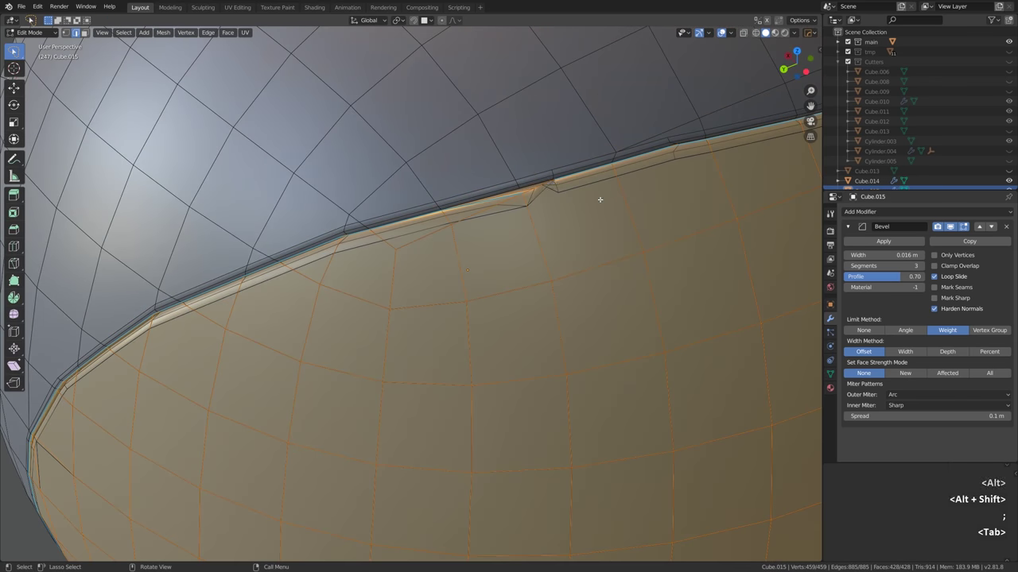
pyautogui.hotkey('ctrl', 'z')
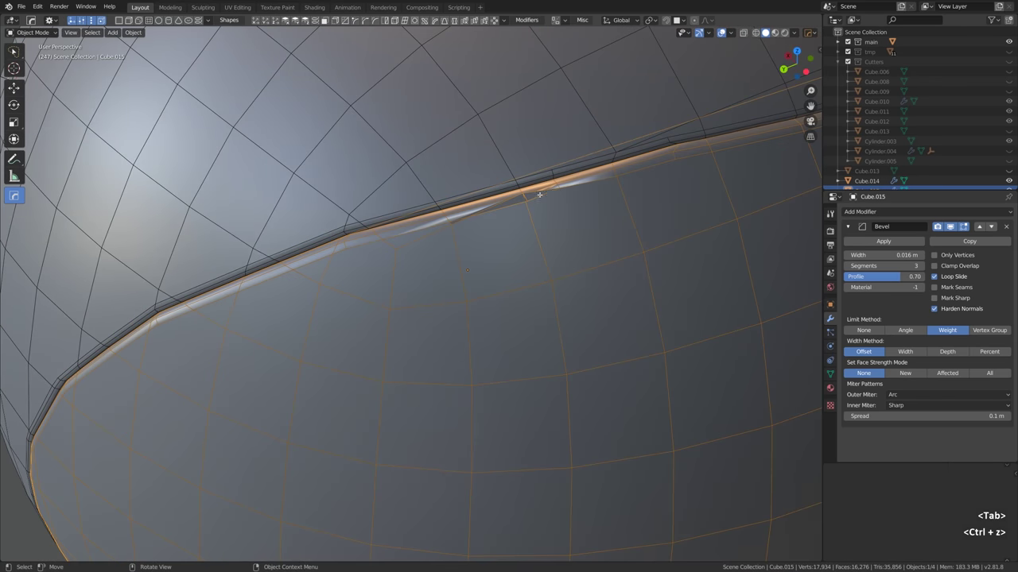
pyautogui.press('Tab')
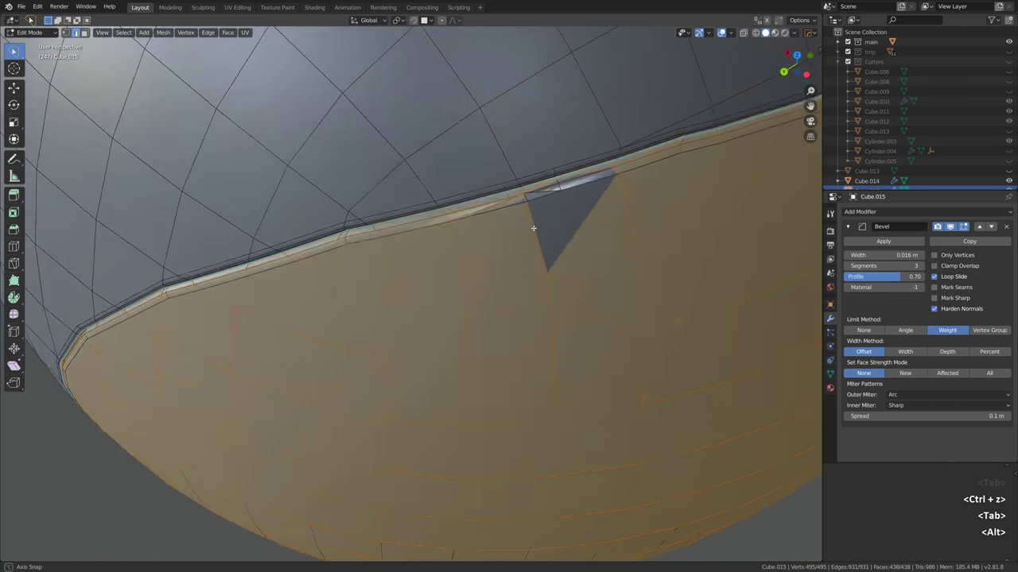
# Slide two vertices lying just below the seam of Cube.015 along their edges, away from the bevelled border
pyautogui.hotkey('alt', 'a')
pyautogui.press('1')
pyautogui.press('g')
pyautogui.press('g')
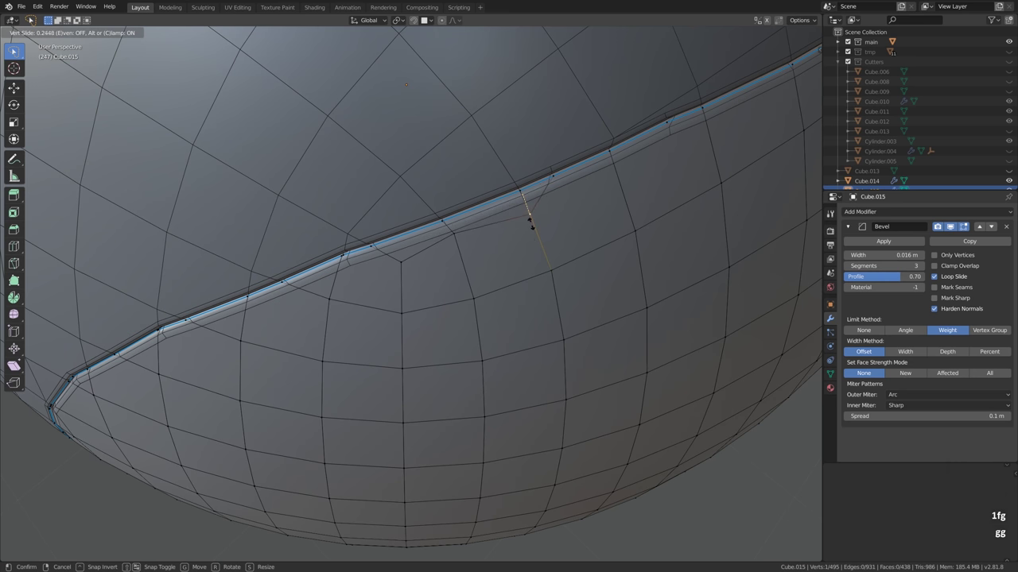
pyautogui.click(463, 237)
pyautogui.press('g')
pyautogui.press('g')
pyautogui.click(461, 246)
pyautogui.press('Tab')
pyautogui.scroll(-2, 465, 267)
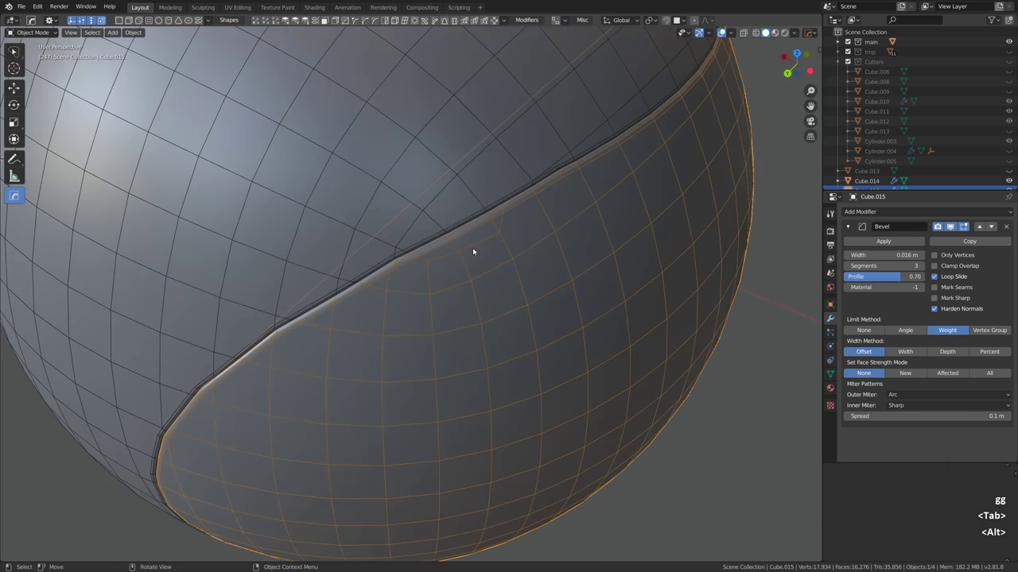
# Slide the stray vertex beside the seam corner fully onto the neighbouring seam vertex, with a slide factor of 1.000
pyautogui.press('Tab')
pyautogui.scroll(3, 446, 254)
pyautogui.scroll(4, 426, 256)
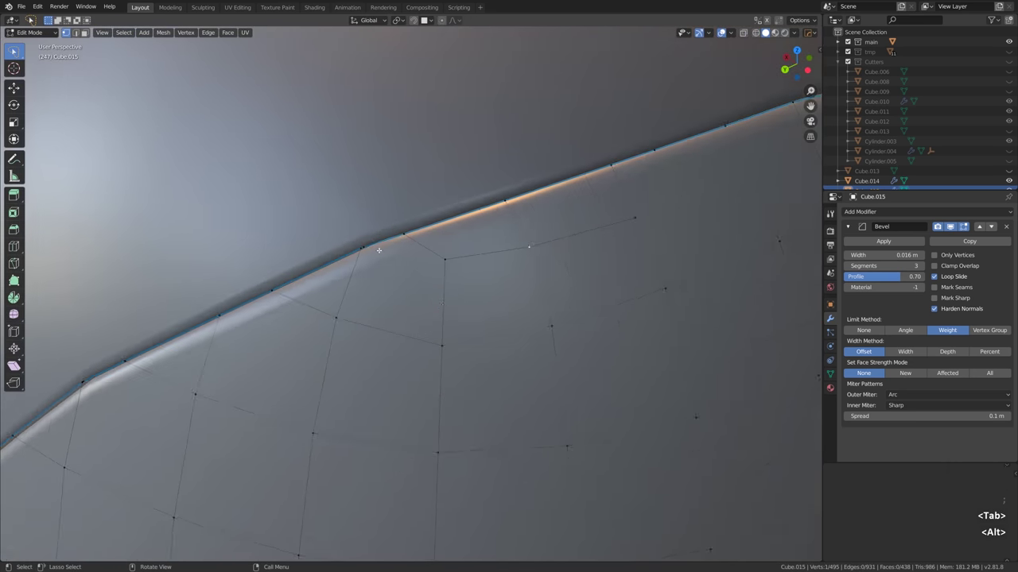
pyautogui.press('g')
pyautogui.press('g')
pyautogui.click(359, 259)
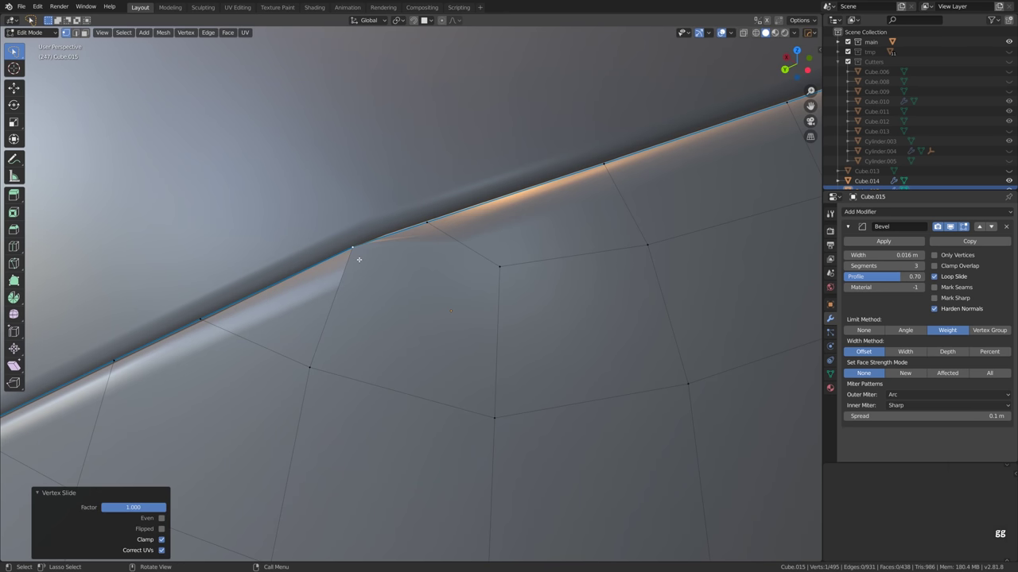
# Merge all vertices of Cube.015 by a distance of 0.0001 m and return to Object Mode
pyautogui.press('a')
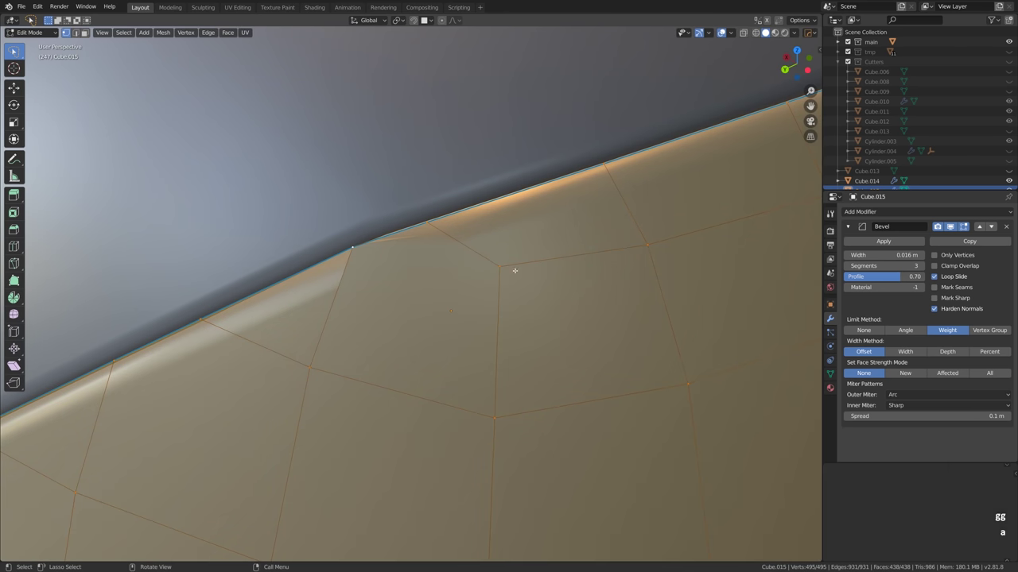
pyautogui.press('space')
pyautogui.write('merge')
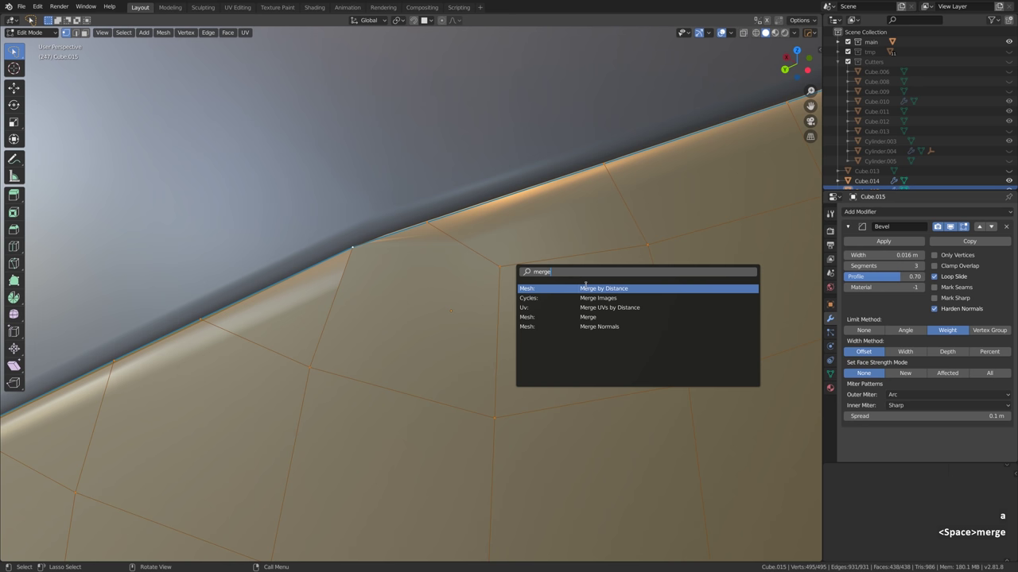
pyautogui.click(593, 288)
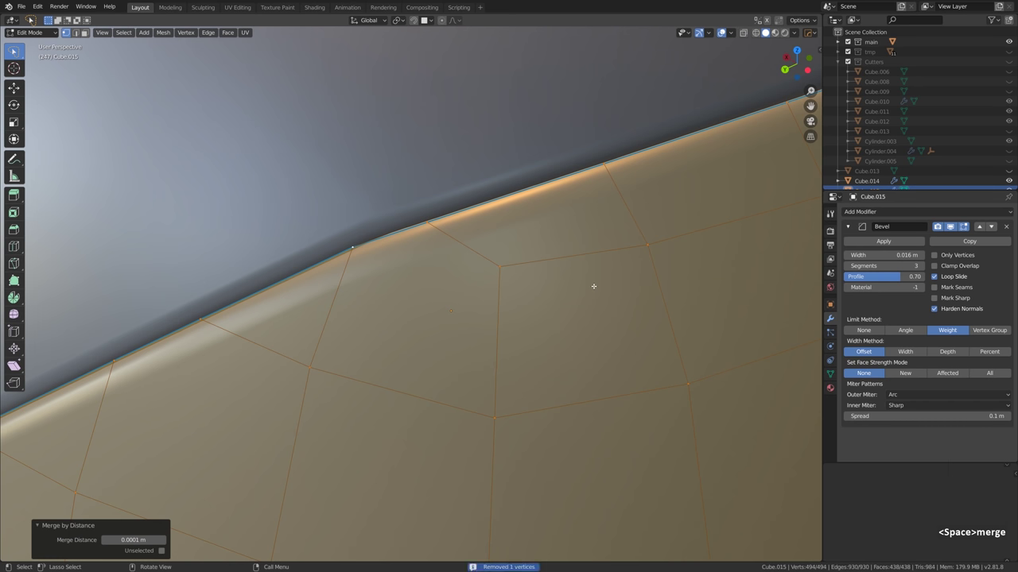
pyautogui.press('Tab')
pyautogui.scroll(-6, 593, 286)
pyautogui.keyDown('alt'); pyautogui.moveTo(470, 284); pyautogui.dragTo(463, 249); pyautogui.keyUp('alt')
pyautogui.hotkey('alt', 'a')
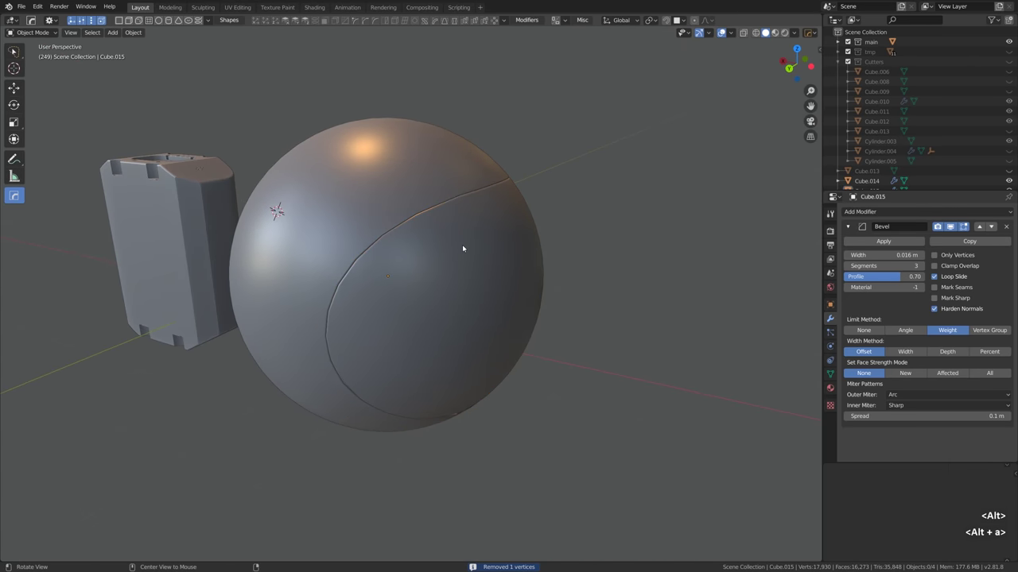
# Merge the clustered vertices on the underside seam of Cube.015 at the last selected vertex
pyautogui.press('Tab')
pyautogui.scroll(8, 462, 249)
pyautogui.keyDown('shift'); pyautogui.click(469, 379); pyautogui.keyUp('shift')
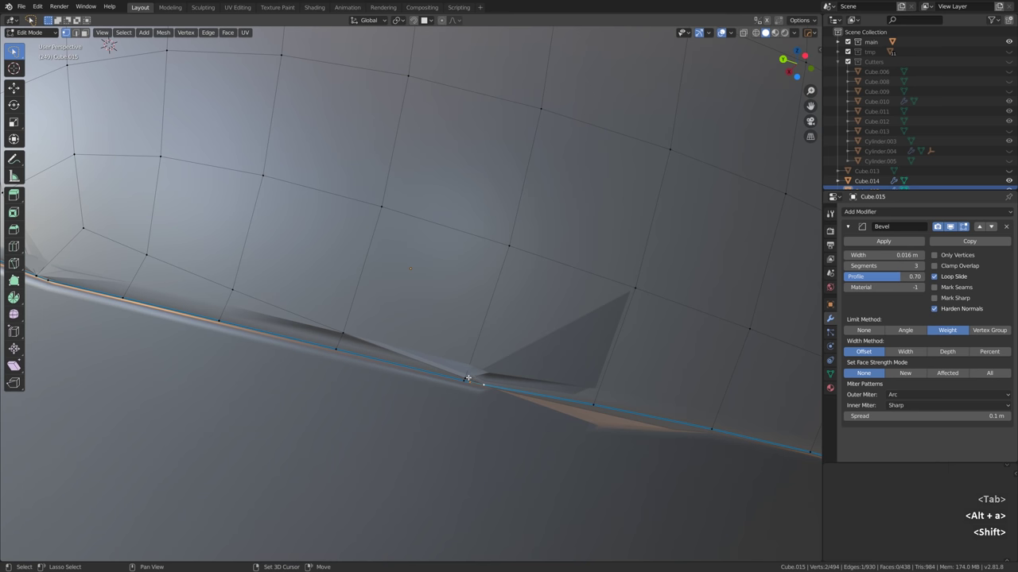
pyautogui.hotkey('alt', 'm')
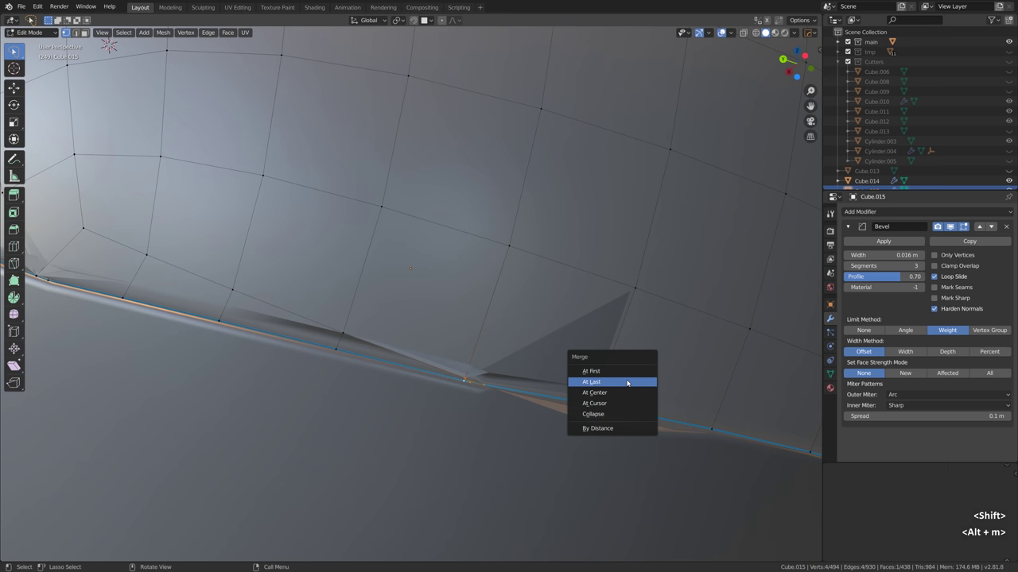
pyautogui.click(627, 383)
# Slide the interior vertices crowding the underside seam of Cube.015 along their edges, away from the border
pyautogui.click(380, 334)
pyautogui.press('g')
pyautogui.press('g')
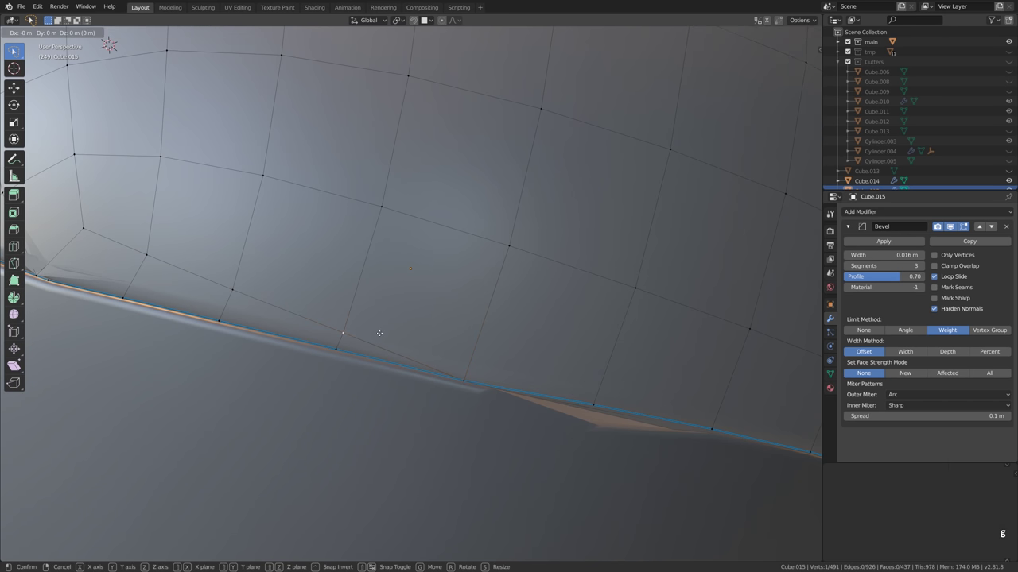
pyautogui.click(249, 303)
pyautogui.moveTo(250, 303); pyautogui.dragTo(182, 281, button='middle')
pyautogui.press('g')
pyautogui.rightClick(107, 286)
pyautogui.press('g')
pyautogui.press('g')
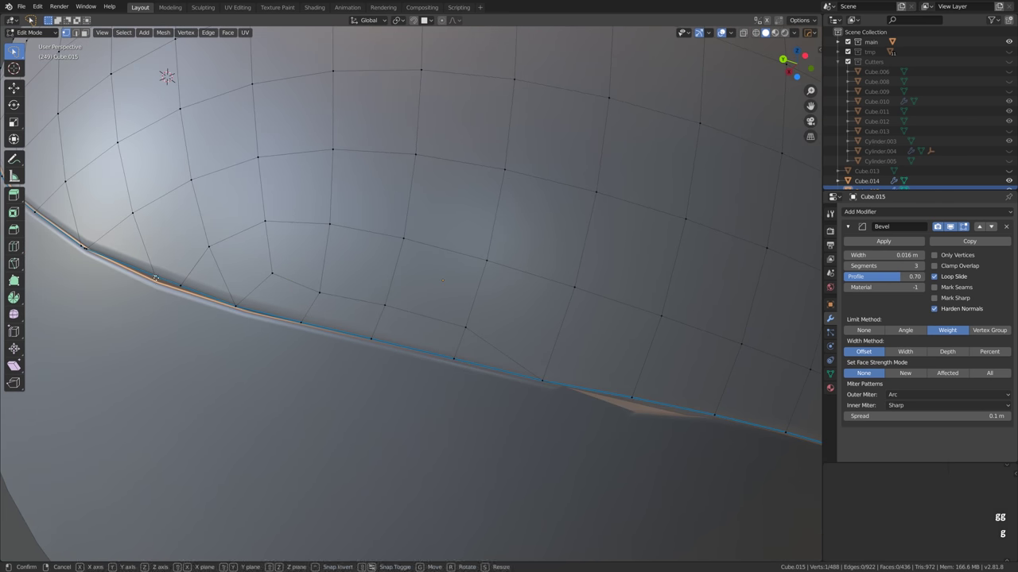
pyautogui.click(106, 252)
# Merge the three closely spaced vertices at the seam bend of Cube.015 at their center
pyautogui.moveTo(107, 252); pyautogui.dragTo(96, 260, button='middle')
pyautogui.hotkey('alt', 'a')
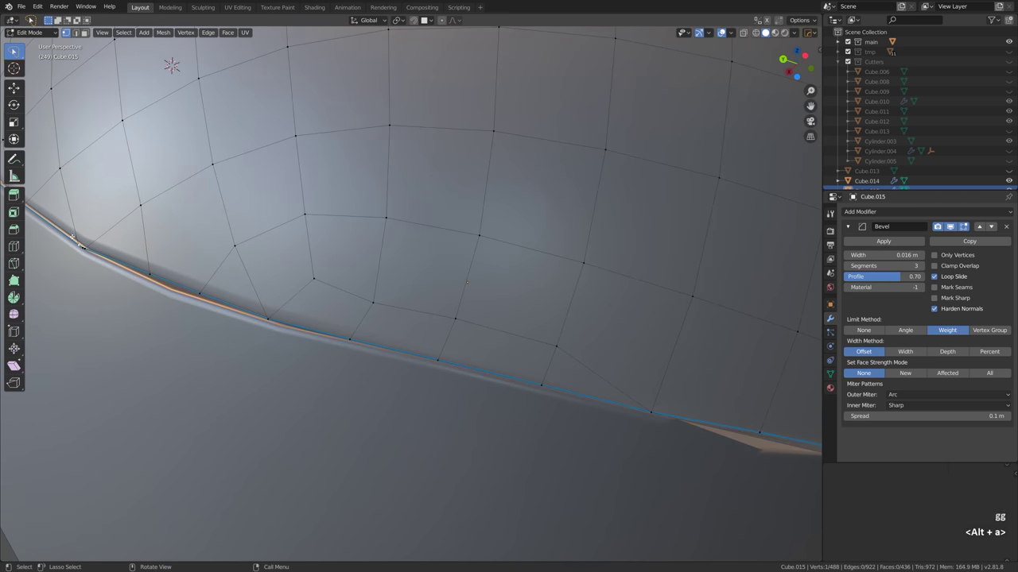
pyautogui.hotkey('alt', 'm')
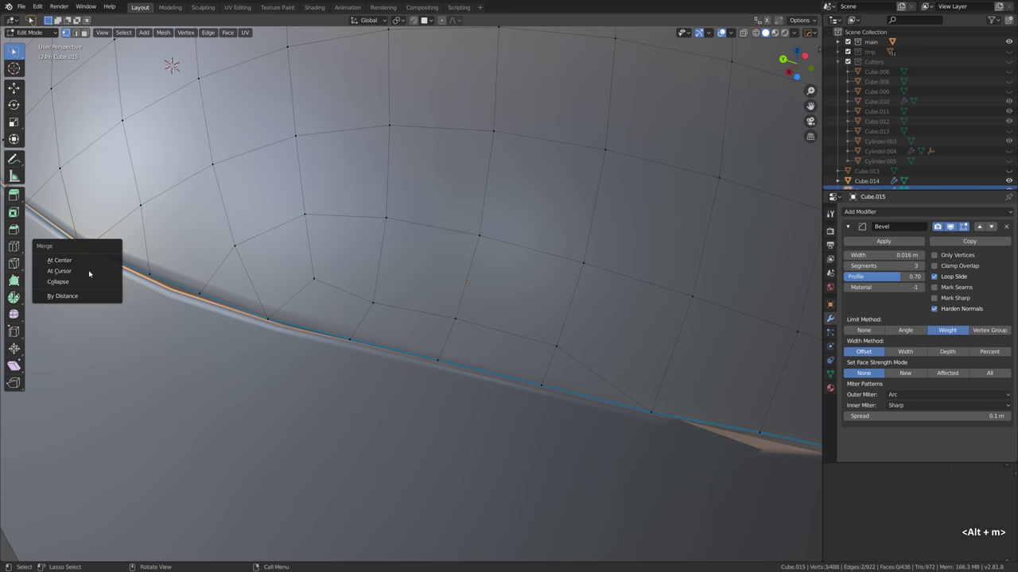
pyautogui.click(95, 260)
pyautogui.press('ctrl')
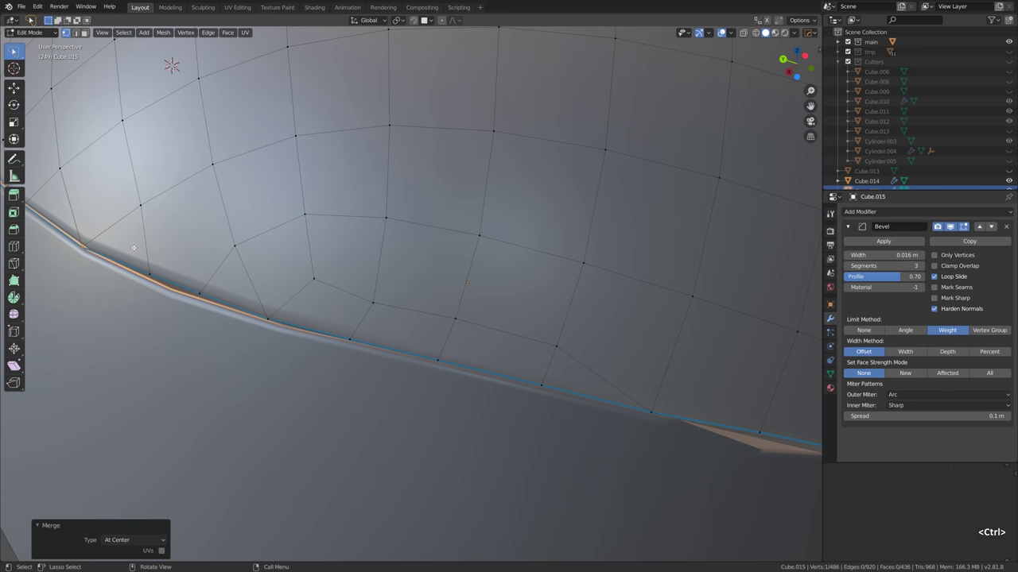
# Slide another interior vertex beside the lower seam of Cube.015 away from the border, by a factor of 0.121
pyautogui.scroll(-6, 133, 248)
pyautogui.moveTo(134, 248); pyautogui.dragTo(159, 248, button='middle')
pyautogui.hotkey('alt', 'a')
pyautogui.click(277, 289)
pyautogui.press('g')
pyautogui.press('g')
pyautogui.click(274, 287)
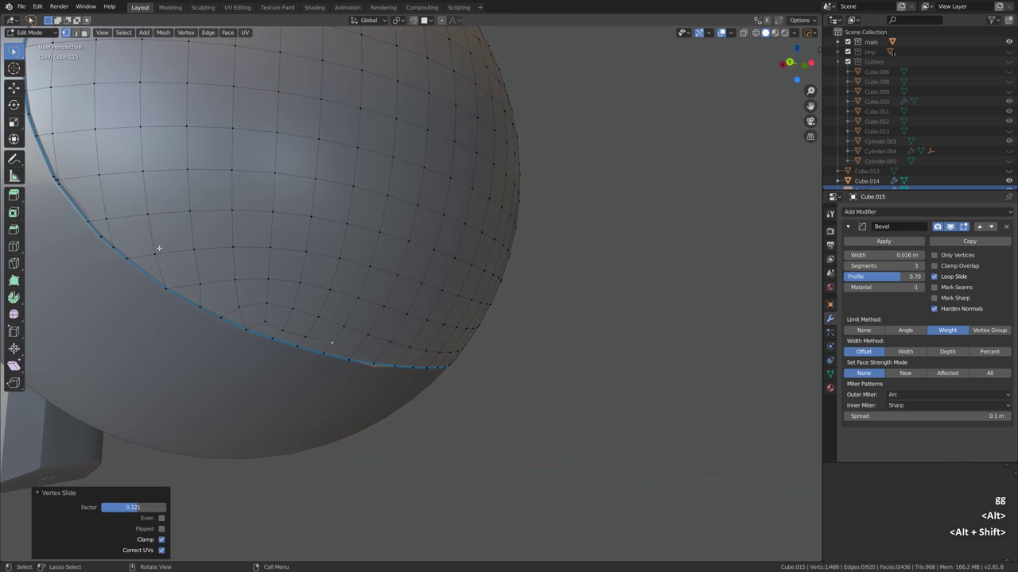
# Dissolve the short edge beside the seam of Cube.015 and slide the nearby interior vertex by a factor of 0.441
pyautogui.press('2')
pyautogui.click(111, 227)
pyautogui.hotkey('ctrl', 'x')
pyautogui.press('1')
pyautogui.click(115, 222)
pyautogui.press('g')
pyautogui.press('g')
pyautogui.click(125, 220)
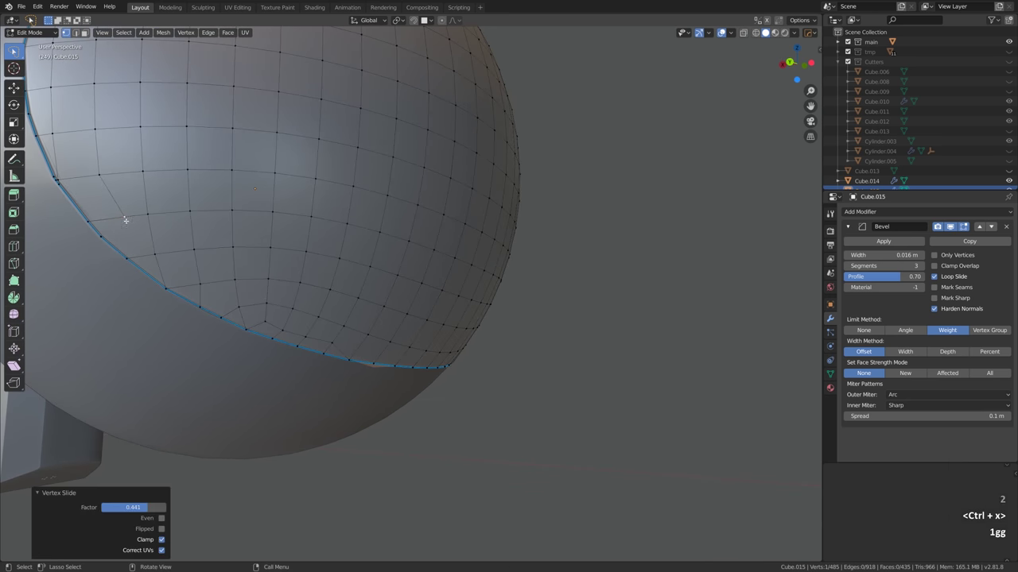
# Connect the interior vertex to the adjacent seam vertex, slide it clear of the border, and return to Object Mode
pyautogui.keyDown('shift'); pyautogui.click(100, 236); pyautogui.keyUp('shift')
pyautogui.press('j')
pyautogui.press('g')
pyautogui.press('g')
pyautogui.click(113, 245)
pyautogui.scroll(-3, 130, 222)
pyautogui.press('Tab')
pyautogui.keyDown('alt'); pyautogui.moveTo(166, 243); pyautogui.dragTo(310, 323); pyautogui.keyUp('alt')
pyautogui.hotkey('alt', 'a')
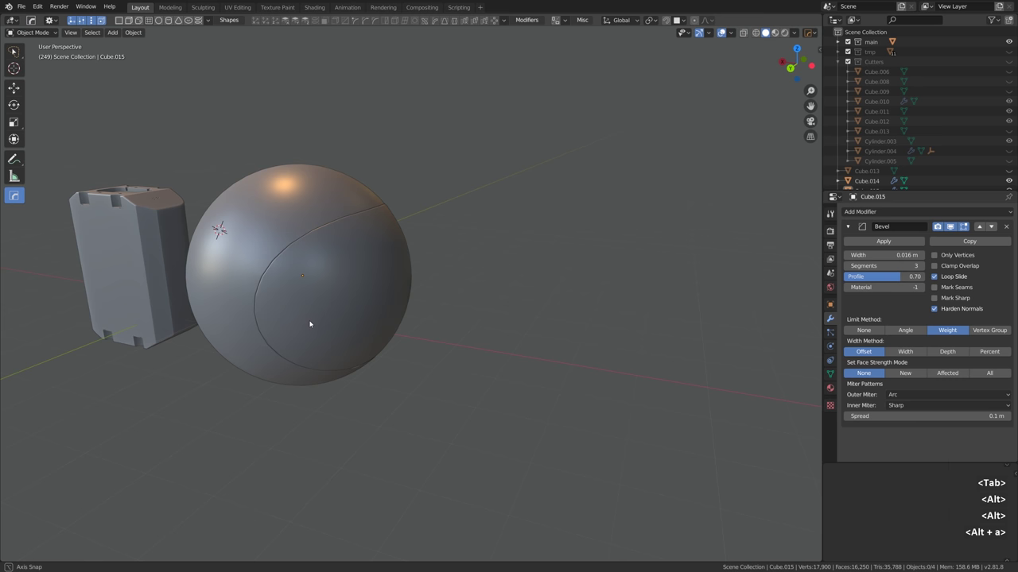
pyautogui.keyDown('alt'); pyautogui.moveTo(310, 323); pyautogui.dragTo(308, 324); pyautogui.keyUp('alt')
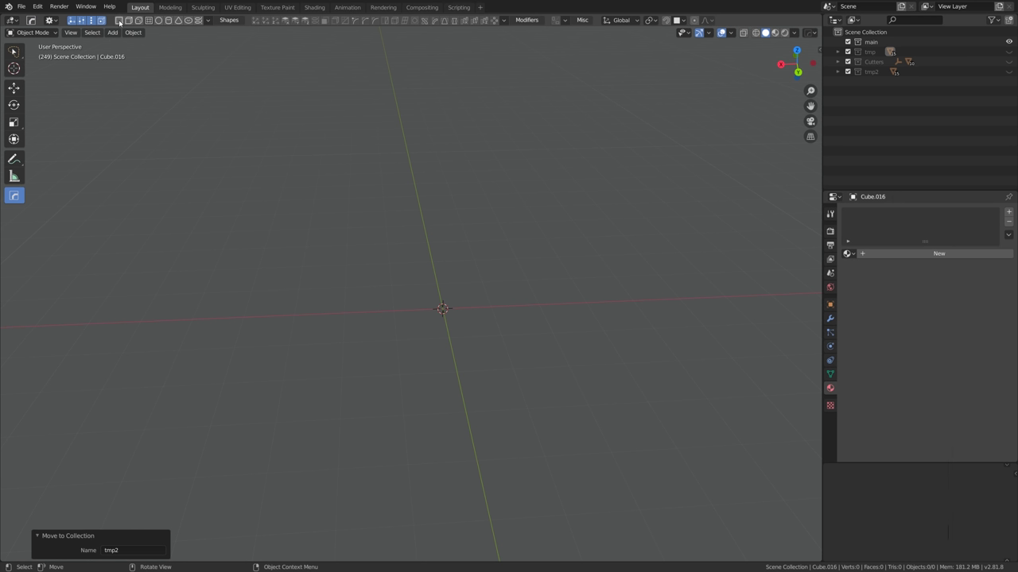
# Add a Hard Ops plane, round its corners with a Bevel Corners modifier, and slightly increase the corner bevel width
pyautogui.click(119, 23)
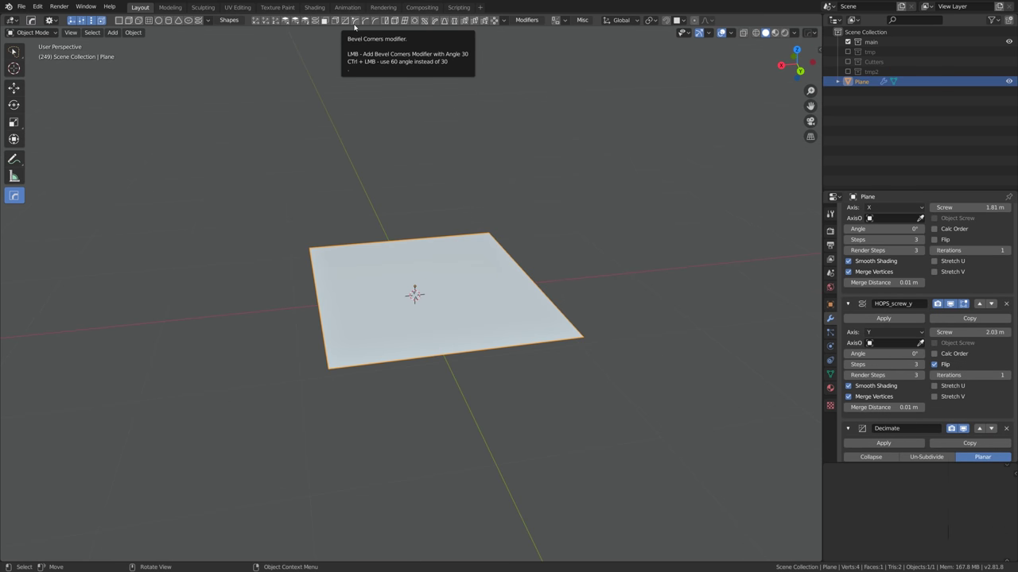
pyautogui.click(356, 21)
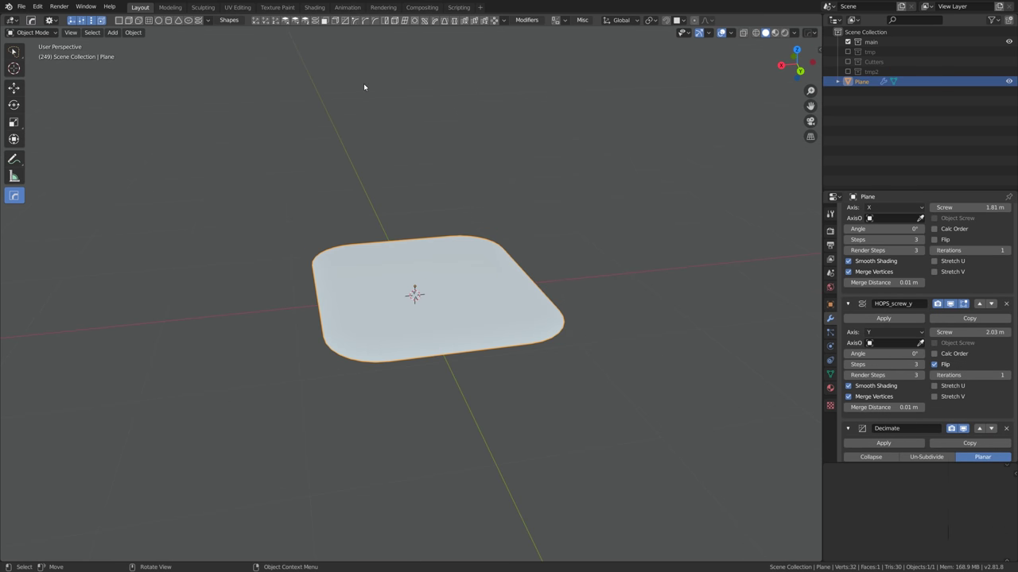
pyautogui.press('ctrl')
pyautogui.keyDown('ctrl'); pyautogui.click(319, 299); pyautogui.keyUp('ctrl')
pyautogui.hotkey('ctrl', 'z')
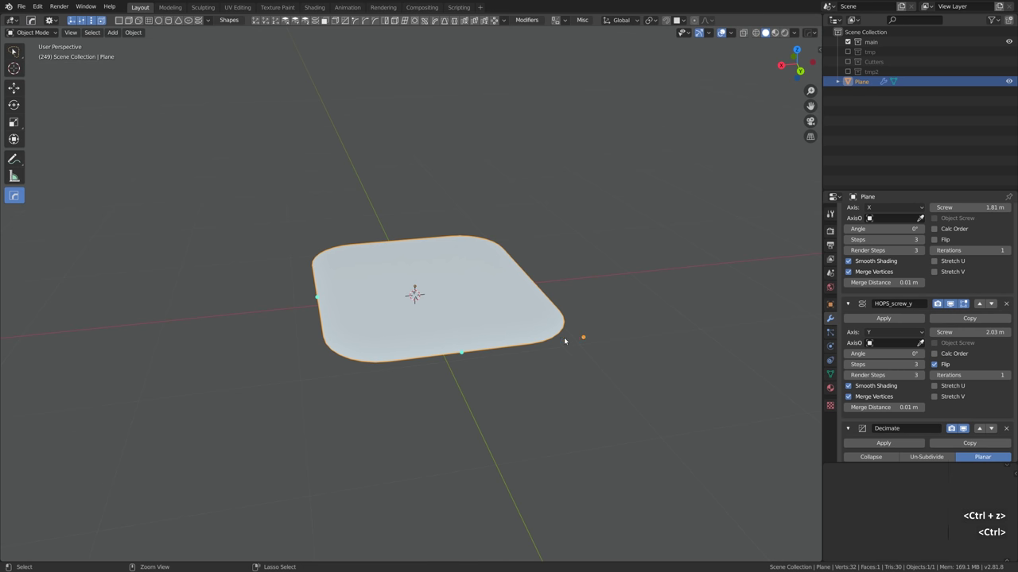
pyautogui.keyDown('ctrl'); pyautogui.click(581, 340); pyautogui.keyUp('ctrl')
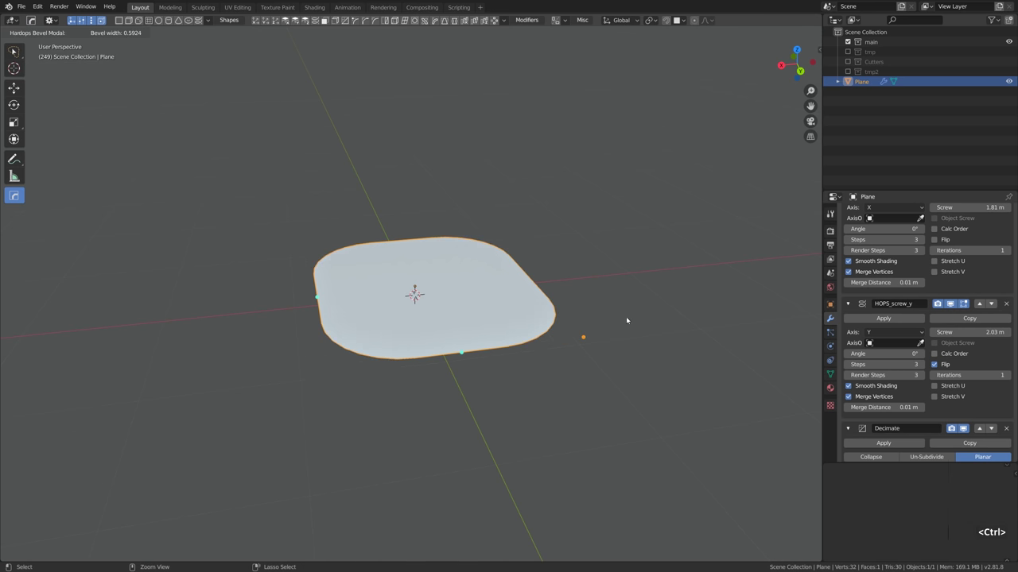
pyautogui.click(604, 314)
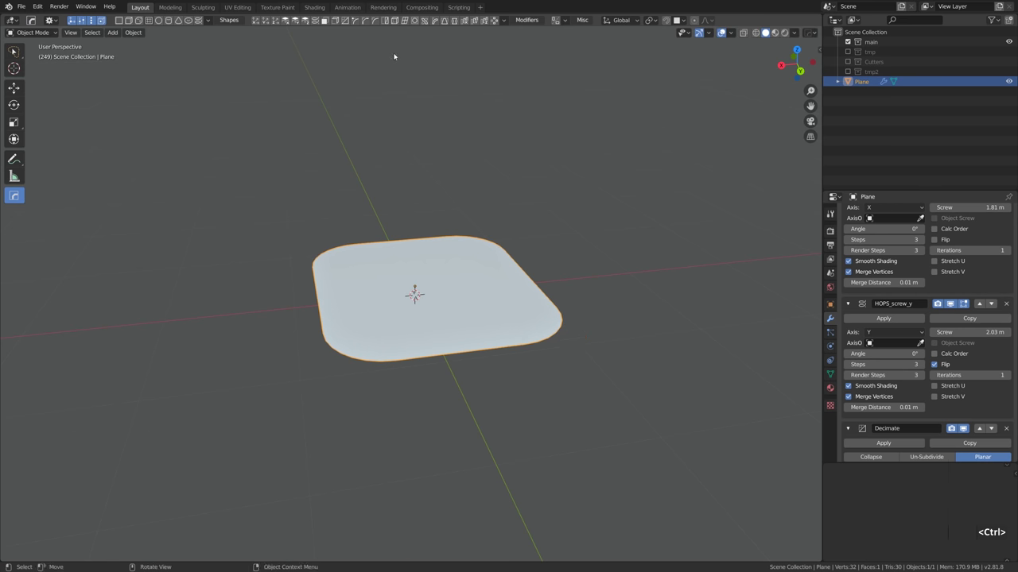
# Thicken the rounded plane into a block with a Z Solidify modifier and slightly reduce its thickness
pyautogui.click(324, 20)
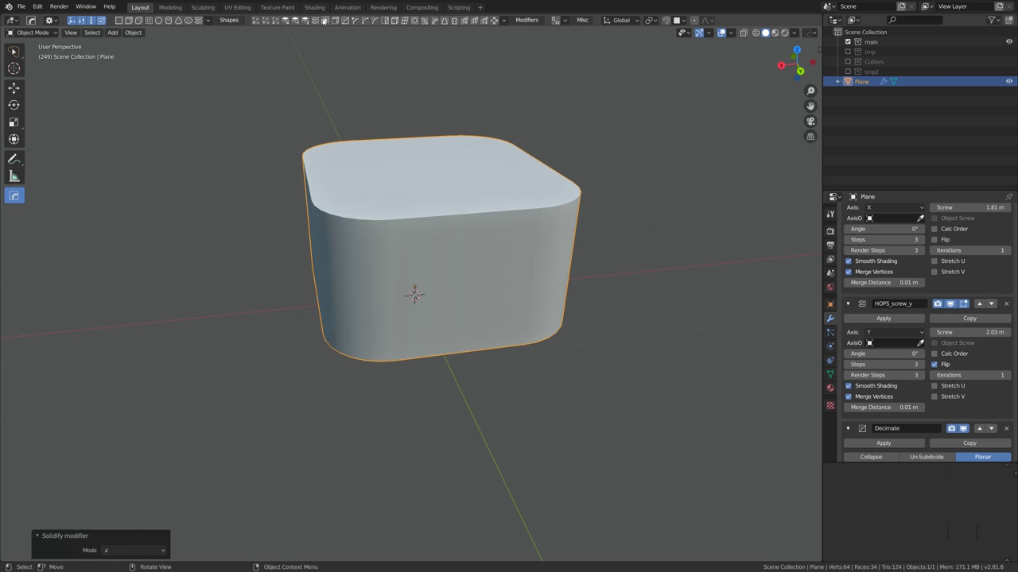
pyautogui.keyDown('ctrl'); pyautogui.click(427, 169); pyautogui.keyUp('ctrl')
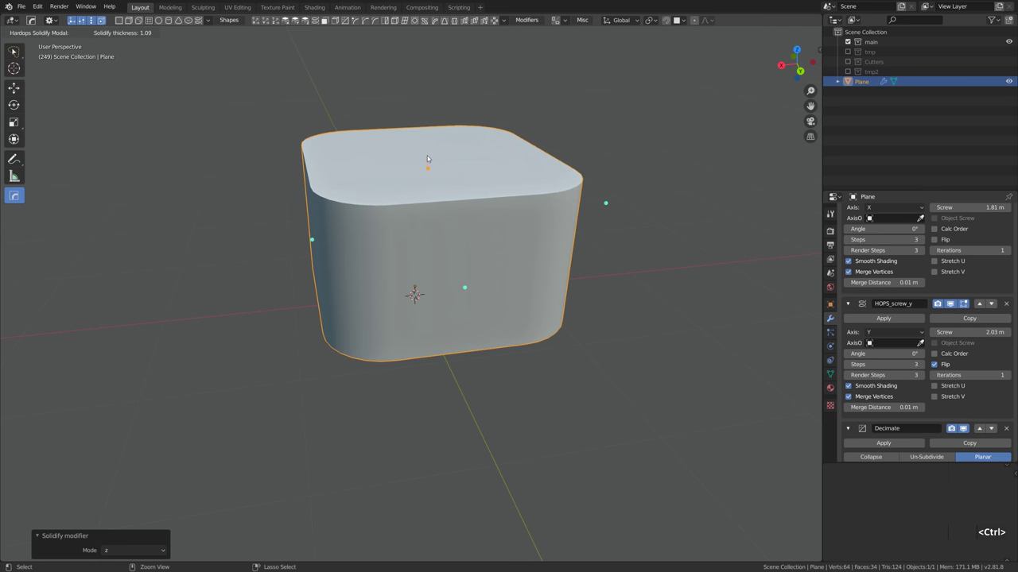
pyautogui.click(425, 183)
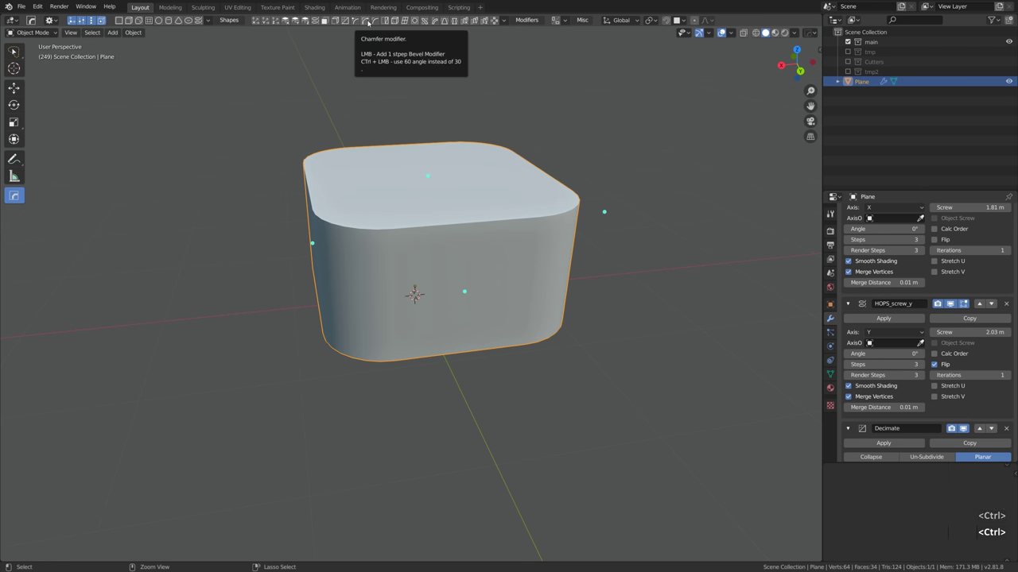
# Add a one-segment Chamfer modifier around the block's upper and lower rims and widen the chamfer
pyautogui.click(367, 22)
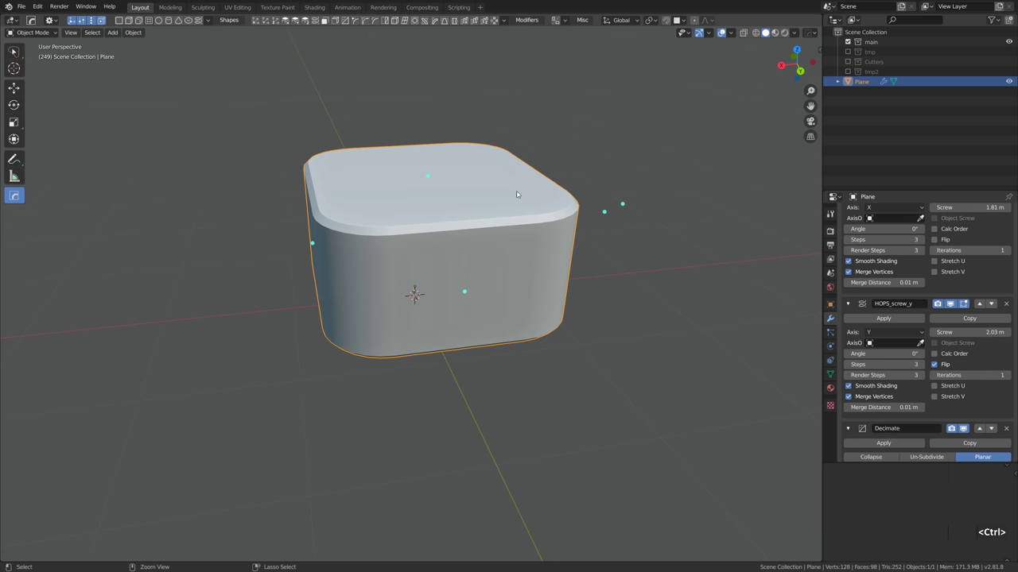
pyautogui.click(612, 210)
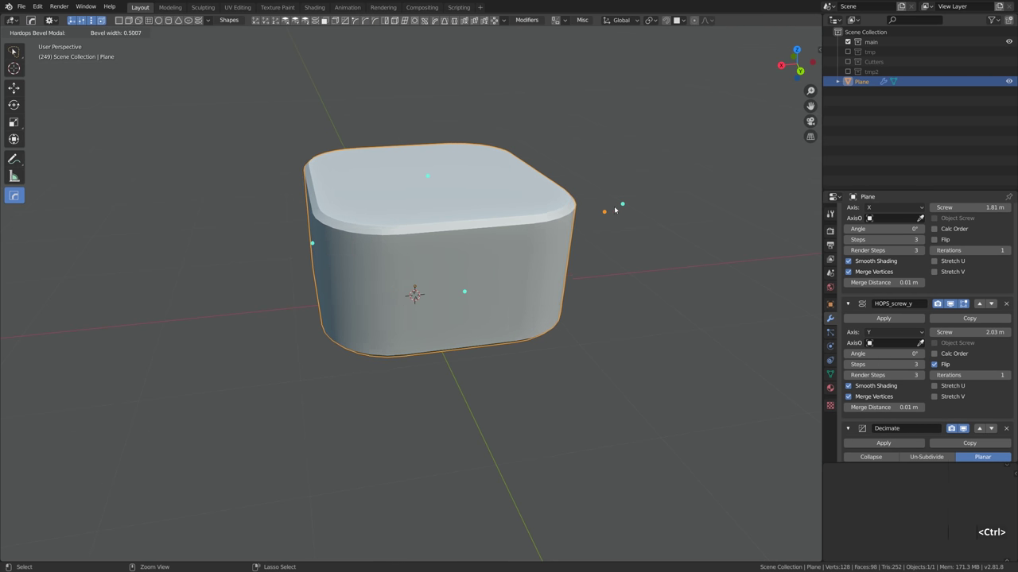
pyautogui.moveTo(614, 210); pyautogui.dragTo(641, 191)
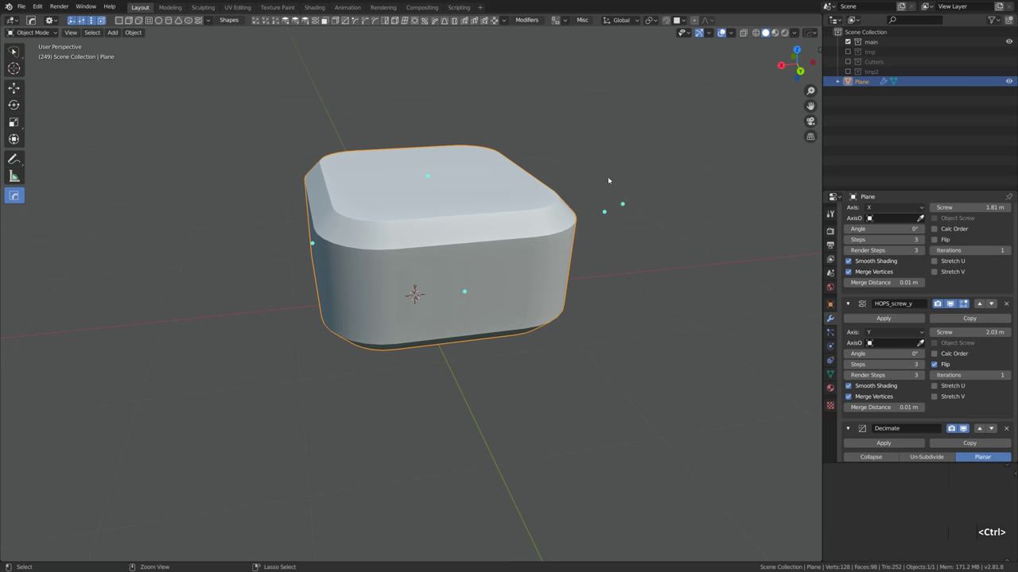
# Add a three-segment finishing bevel to the block with a 30° angle limit and a small width of 0.004 m
pyautogui.keyDown('ctrl'); pyautogui.click(375, 24); pyautogui.keyUp('ctrl')
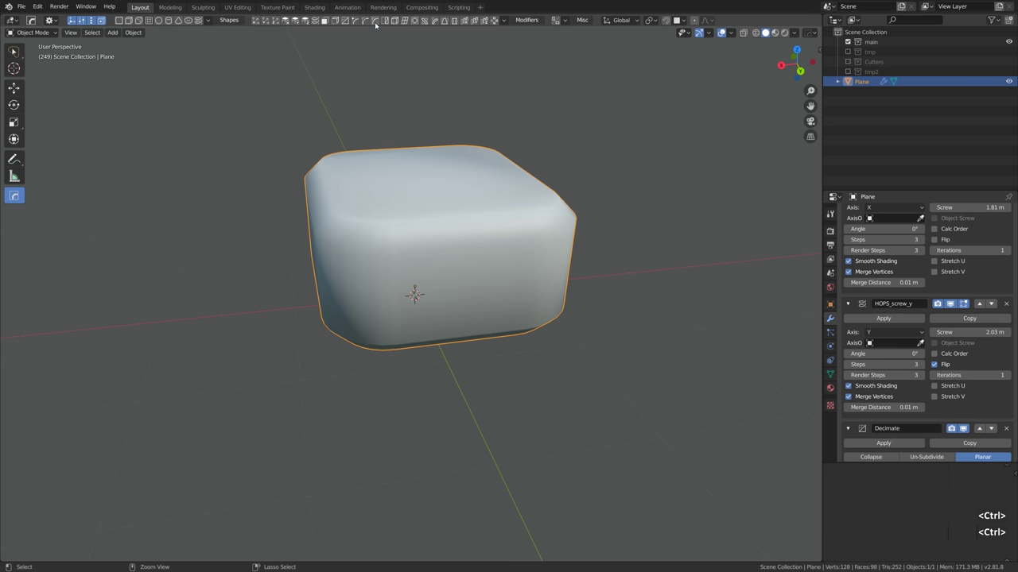
pyautogui.keyDown('ctrl'); pyautogui.keyDown('shift'); pyautogui.click(375, 24); pyautogui.keyUp('shift'); pyautogui.keyUp('ctrl')
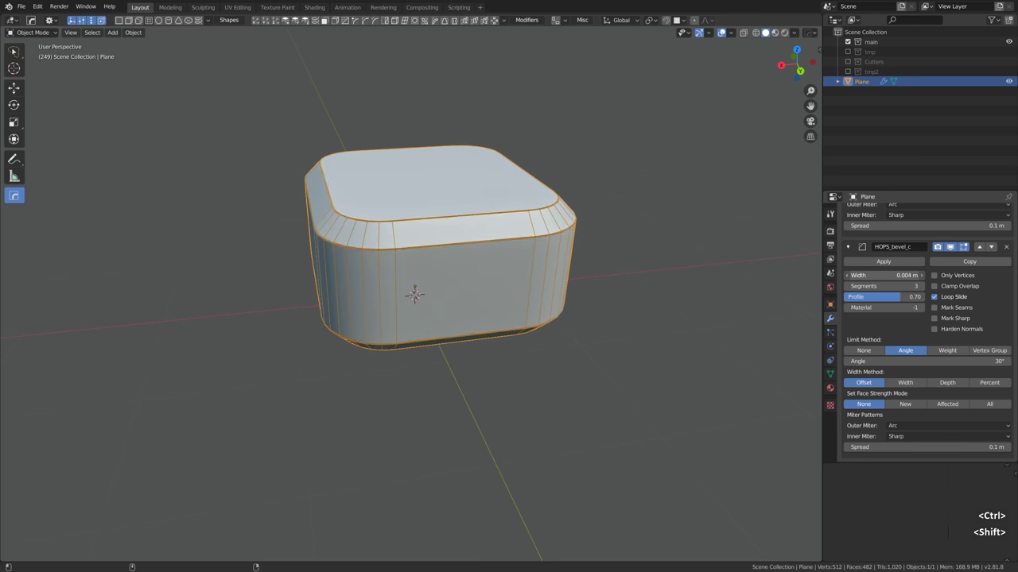
# Add a Quick Lattice around the notched block Plane.001
pyautogui.click(628, 228)
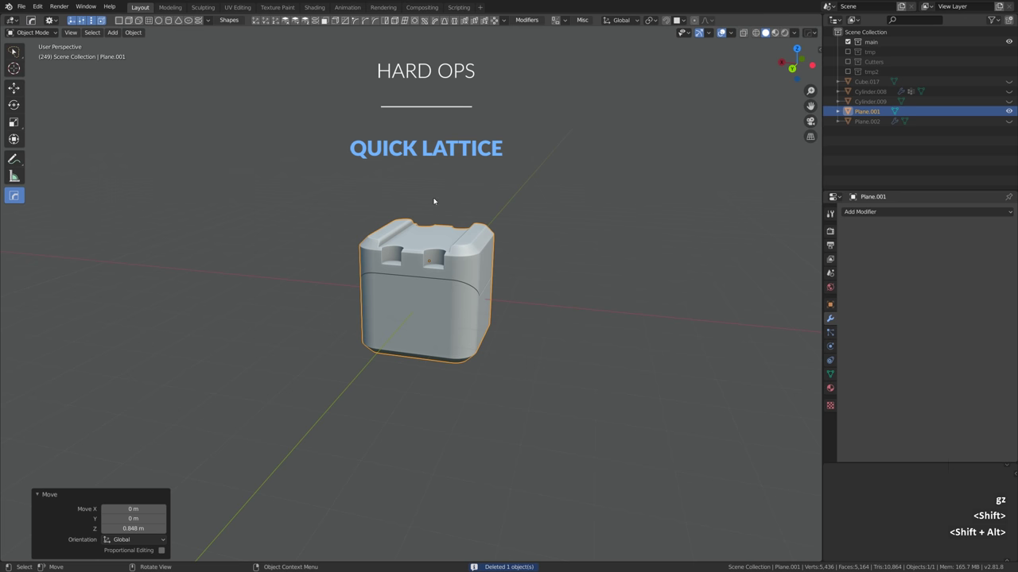
pyautogui.click(406, 22)
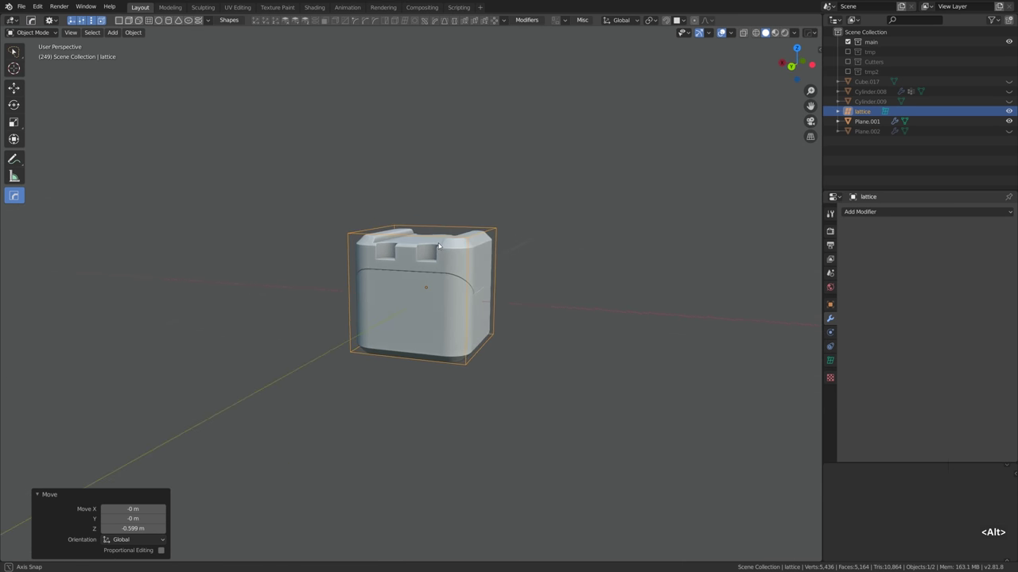
pyautogui.click(562, 265)
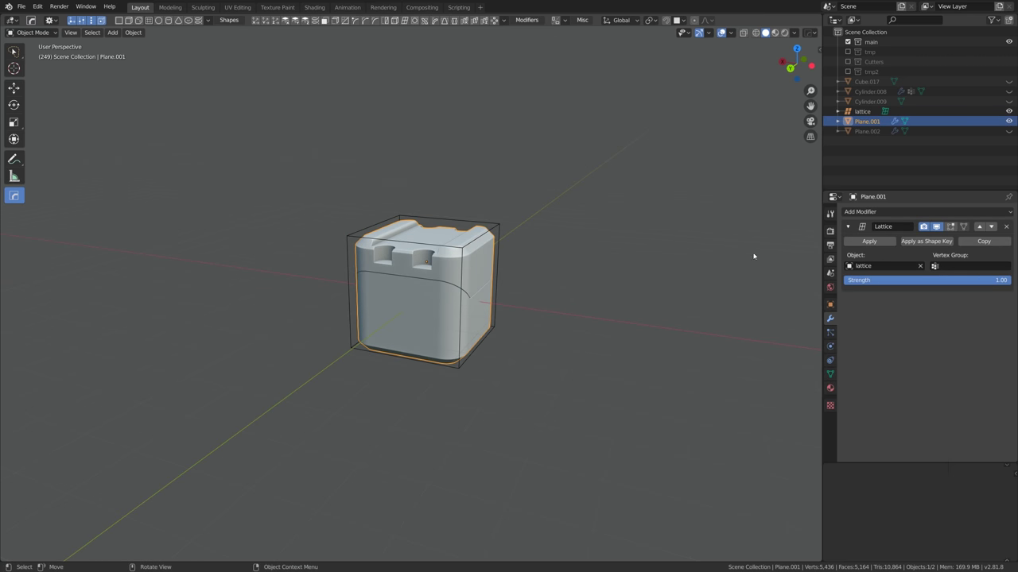
# Select the lattice around the notched block and raise its X resolution to 4
pyautogui.click(502, 228)
pyautogui.press('q')
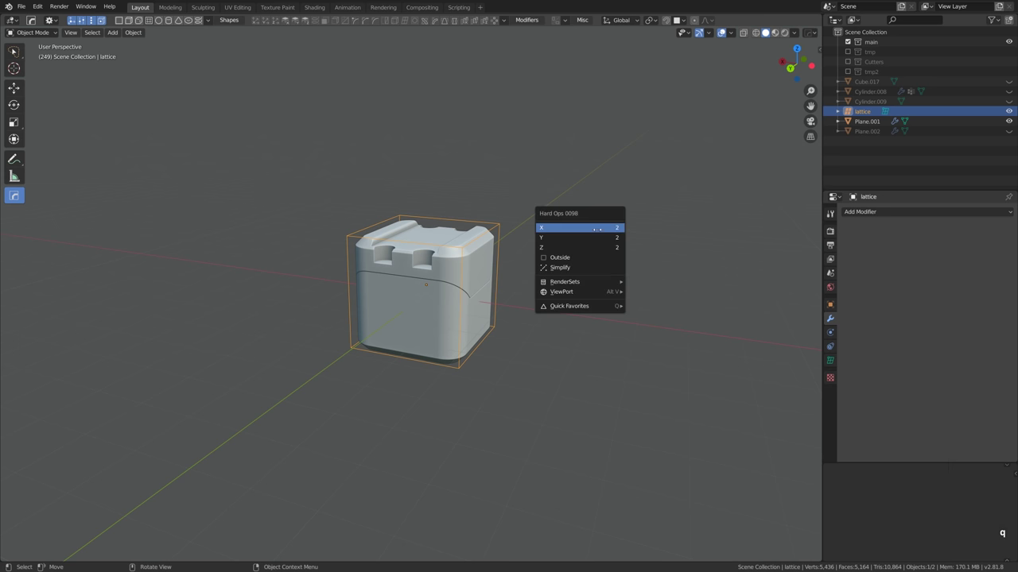
pyautogui.moveTo(597, 229)
pyautogui.mouseDown()
pyautogui.moveTo(620, 229)
pyautogui.moveTo(598, 233)
pyautogui.mouseUp()
pyautogui.moveTo(440, 249); pyautogui.dragTo(421, 381, button='middle')
# Deform the notched block by moving the lattice's control points in edit mode
pyautogui.press('Tab')
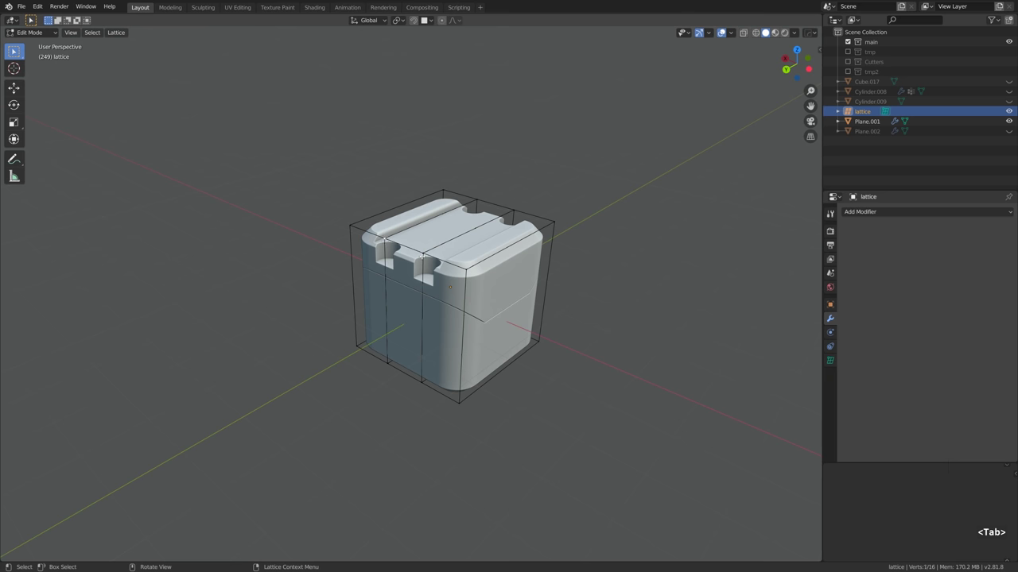
pyautogui.press('g')
pyautogui.press('x')
pyautogui.press('y')
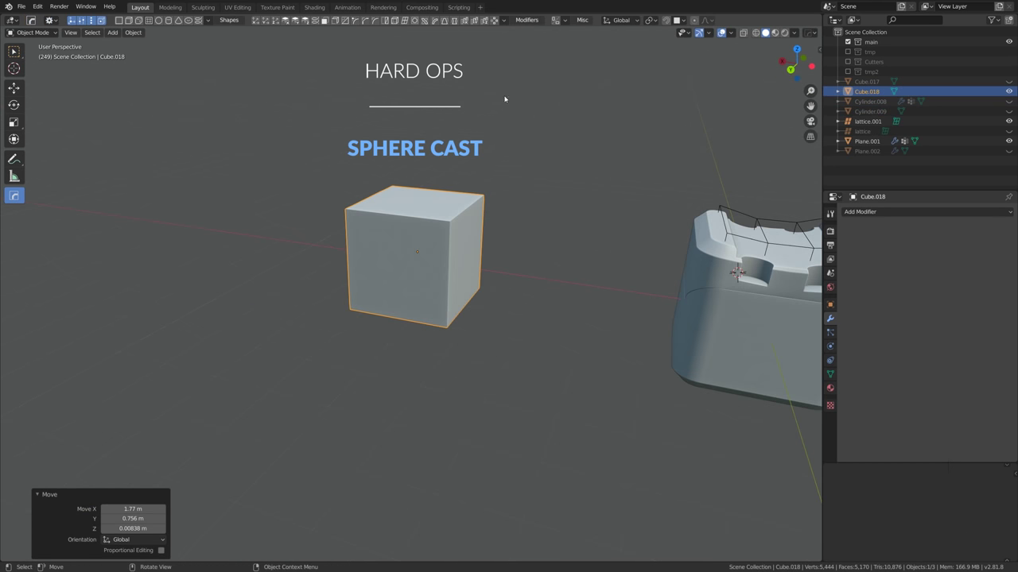
# Turn the cube Cube.018 into a sphere with the Hard Ops SphereCast modifier
pyautogui.press('q')
pyautogui.moveTo(529, 240)
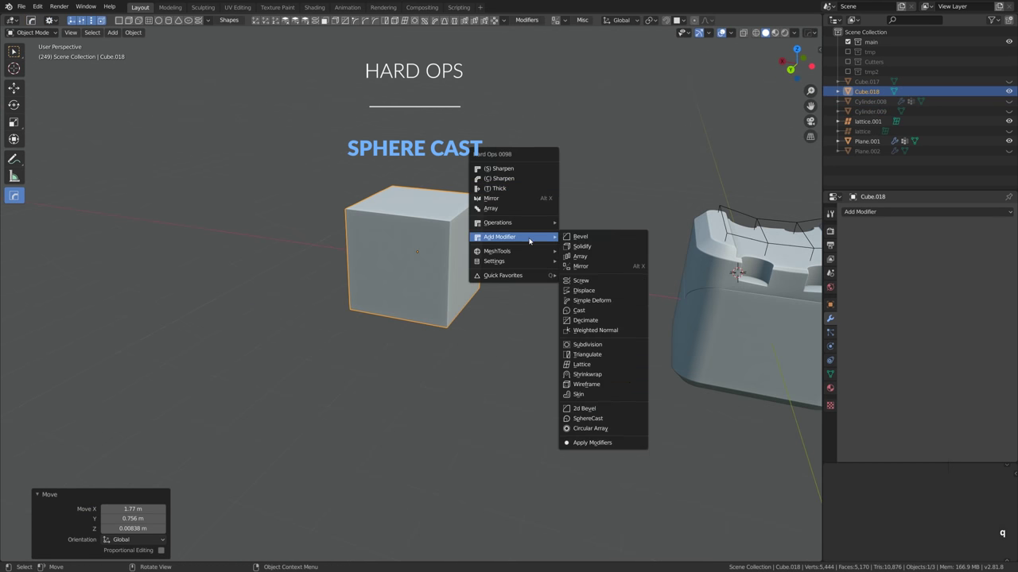
pyautogui.click(627, 419)
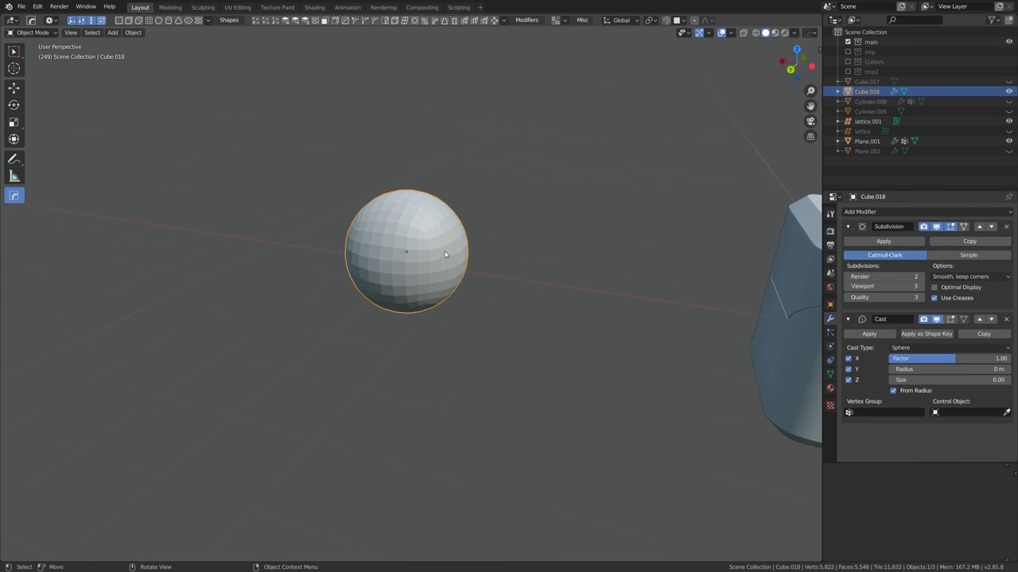
pyautogui.hotkey('ctrl', 'z')
# Shade the sphere smooth and enlarge it by a factor of about 1.98
pyautogui.rightClick(531, 209)
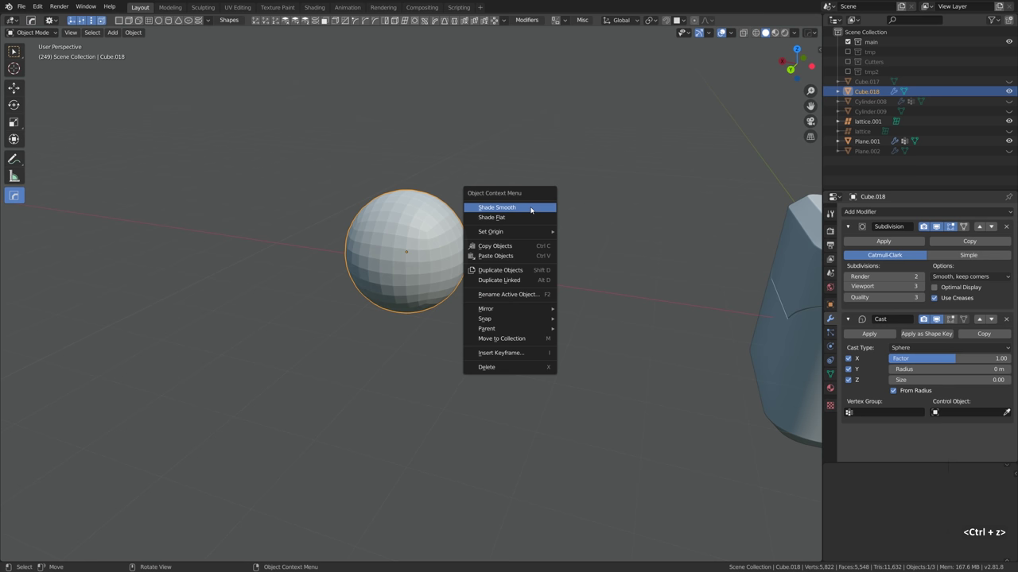
pyautogui.click(531, 209)
pyautogui.press('s')
pyautogui.click(472, 182)
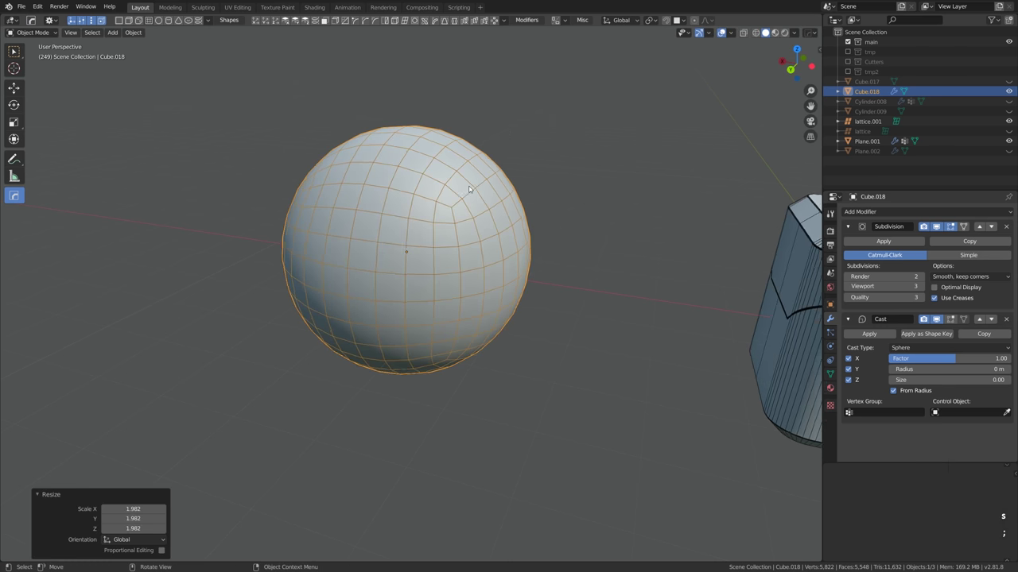
pyautogui.moveTo(469, 188); pyautogui.dragTo(459, 194, button='middle')
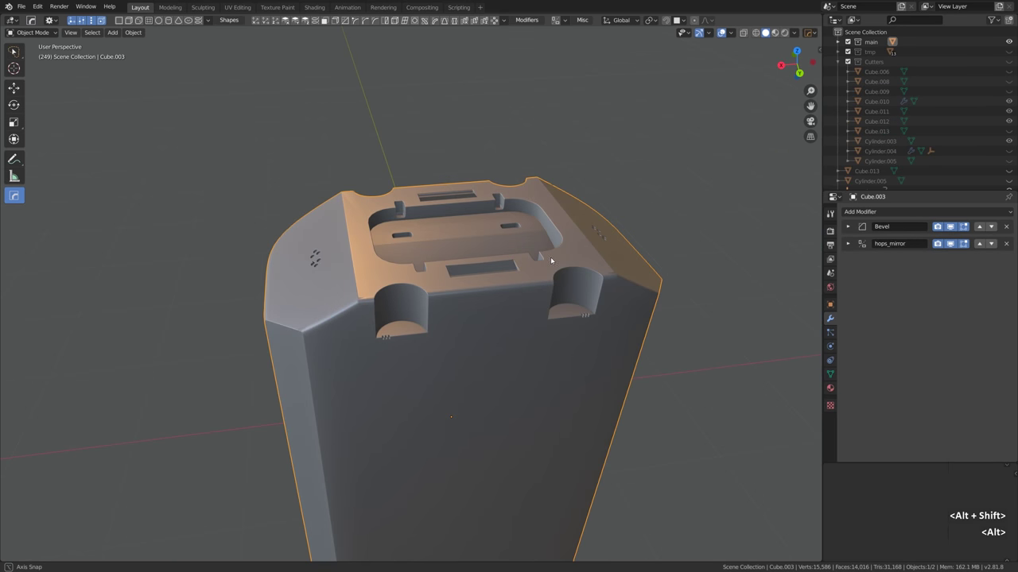
# Display face orientation colours on Cube.003 to reveal reversed normals
pyautogui.keyDown('alt'); pyautogui.moveTo(550, 260); pyautogui.dragTo(548, 260, button='middle'); pyautogui.keyUp('alt')
pyautogui.hotkey('alt', 'v')
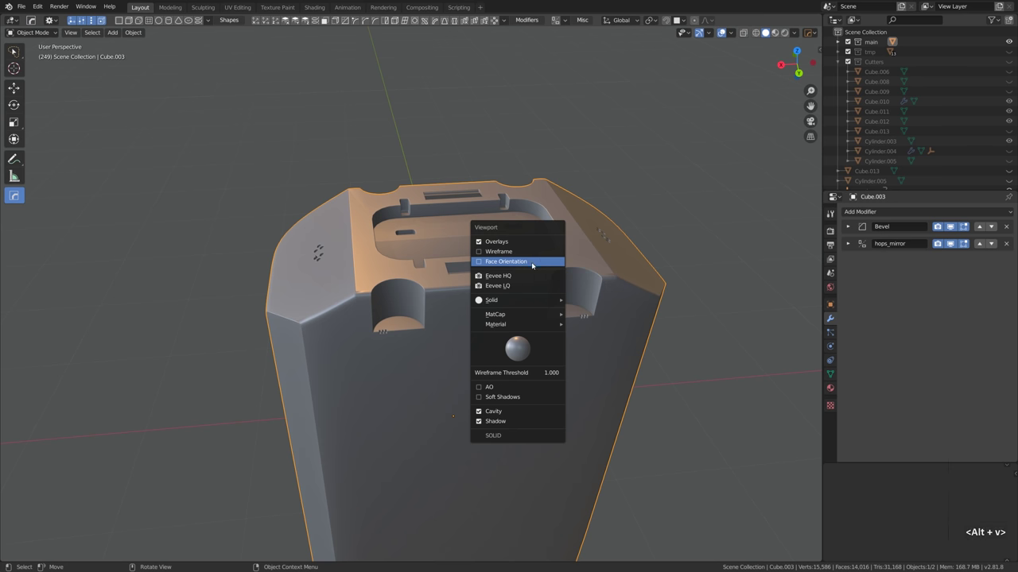
pyautogui.click(532, 261)
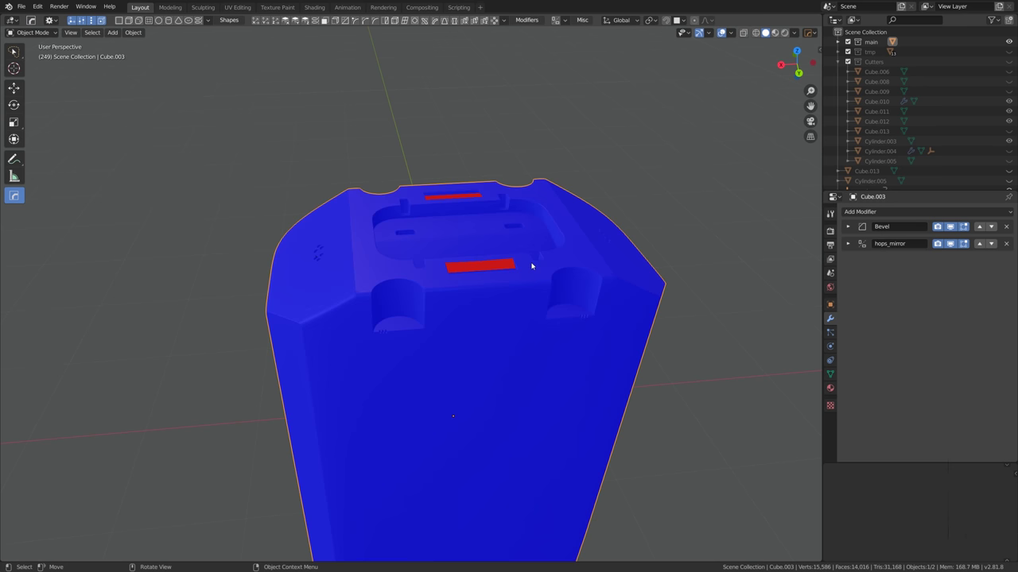
# Flip the normals of the four red faces in Cube.003's two rectangular slots, and turn the face orientation overlay off
pyautogui.keyDown('alt'); pyautogui.moveTo(532, 266); pyautogui.dragTo(518, 266, button='middle'); pyautogui.keyUp('alt')
pyautogui.press('Tab')
pyautogui.scroll(3, 467, 271)
pyautogui.keyDown('shift'); pyautogui.click(502, 267); pyautogui.keyUp('shift')
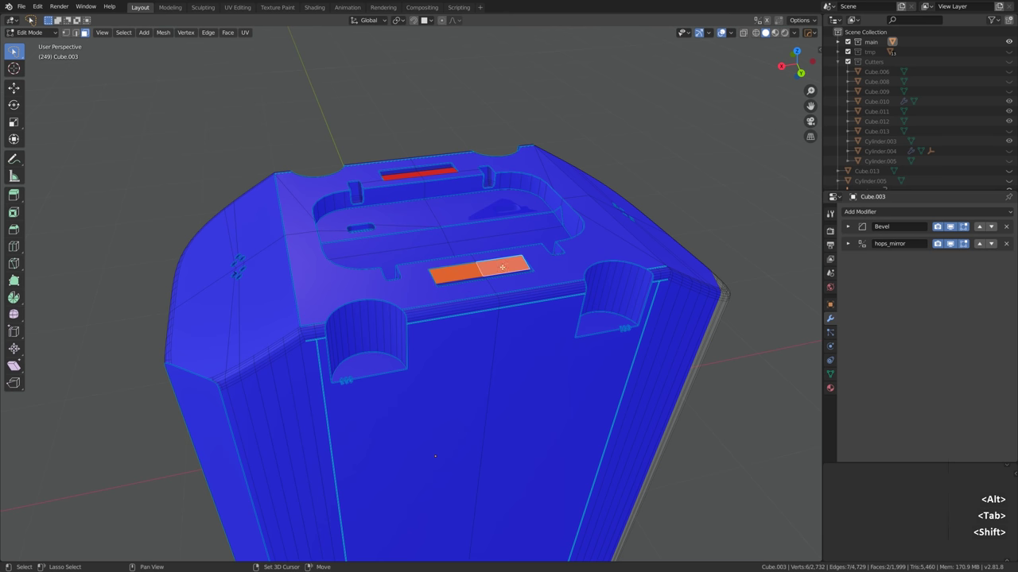
pyautogui.keyDown('shift'); pyautogui.click(410, 174); pyautogui.keyUp('shift')
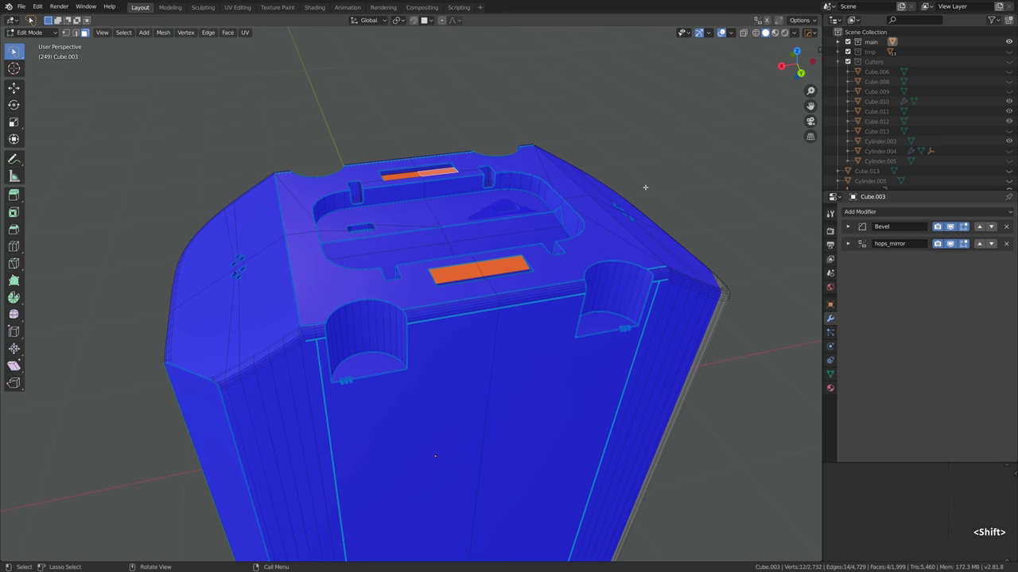
pyautogui.hotkey('alt', 'n')
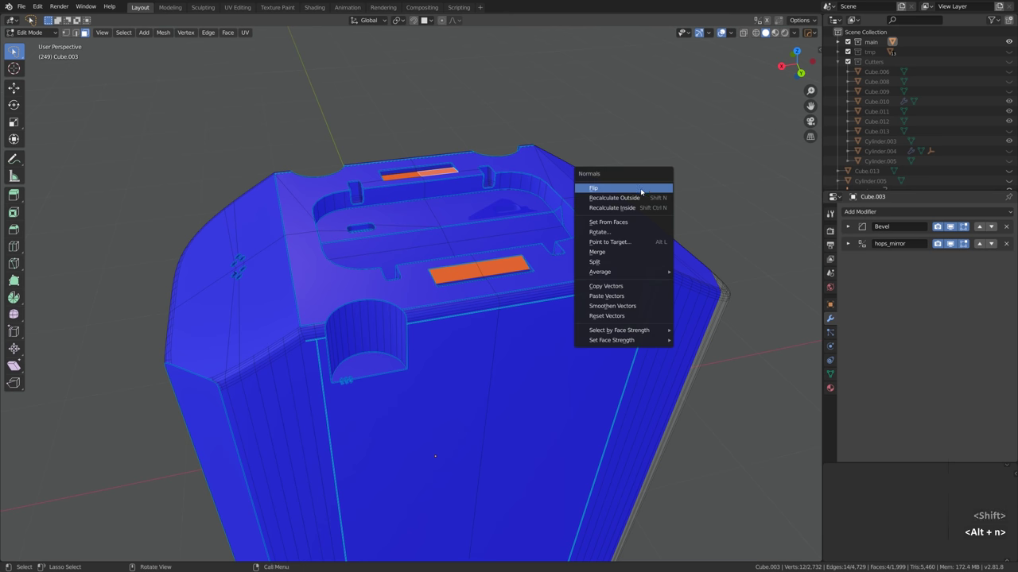
pyautogui.click(641, 188)
pyautogui.press('Tab')
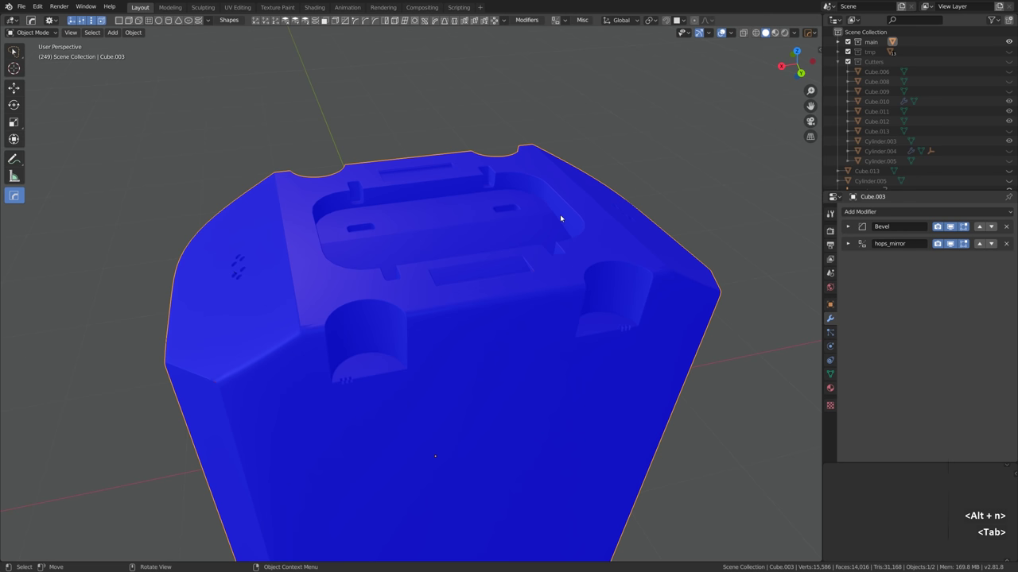
pyautogui.hotkey('alt', 'v')
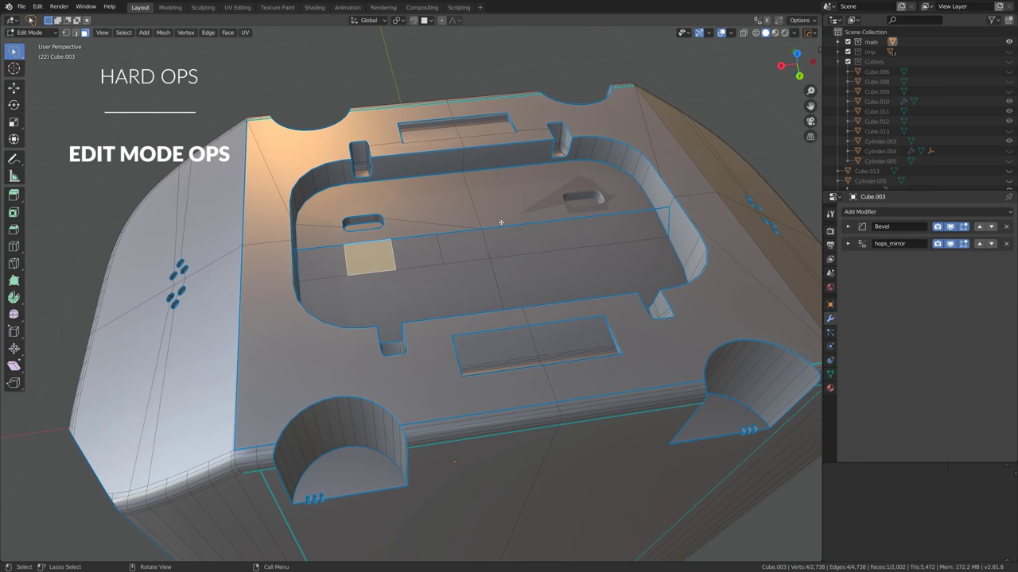
# Convert the selected rectangular face on the recess floor into a grate with Grate (Face)
pyautogui.press('q')
pyautogui.moveTo(491, 294)
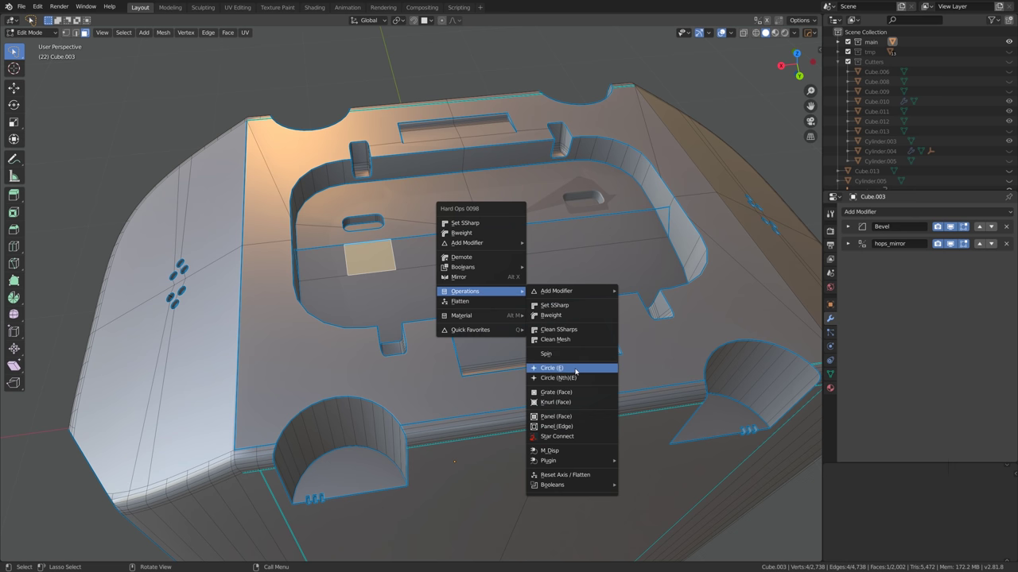
pyautogui.click(582, 393)
pyautogui.scroll(8, 519, 254)
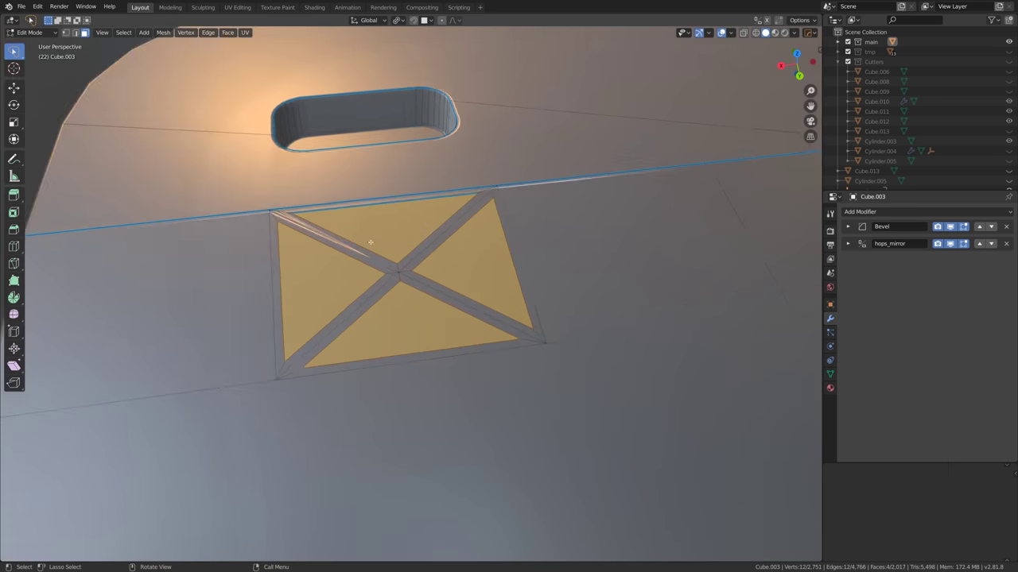
# Turn the rectangular face beside the grate into a panel with Panel (Face)
pyautogui.click(519, 254)
pyautogui.scroll(-5, 519, 255)
pyautogui.press('q')
pyautogui.moveTo(517, 328)
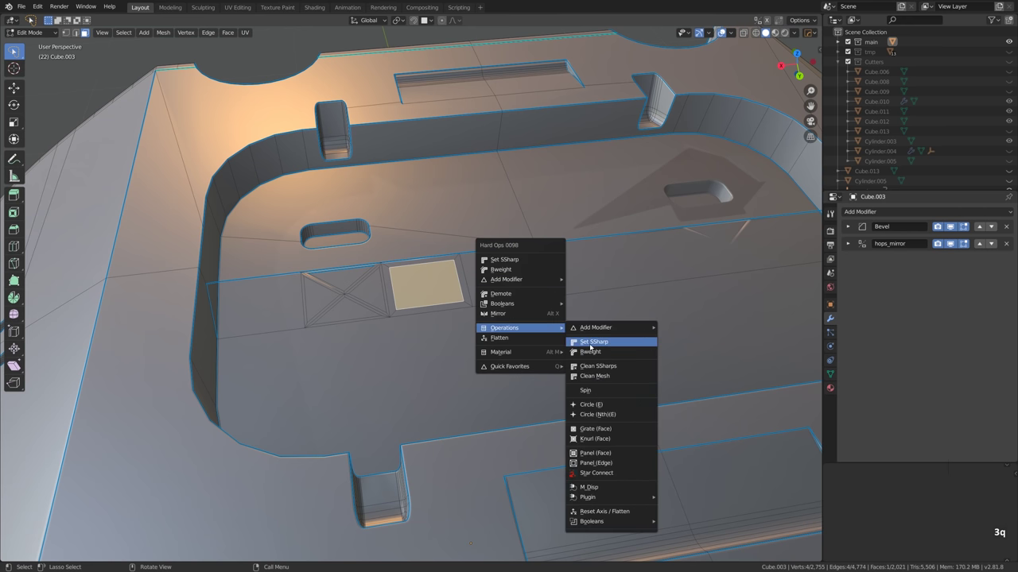
pyautogui.click(613, 453)
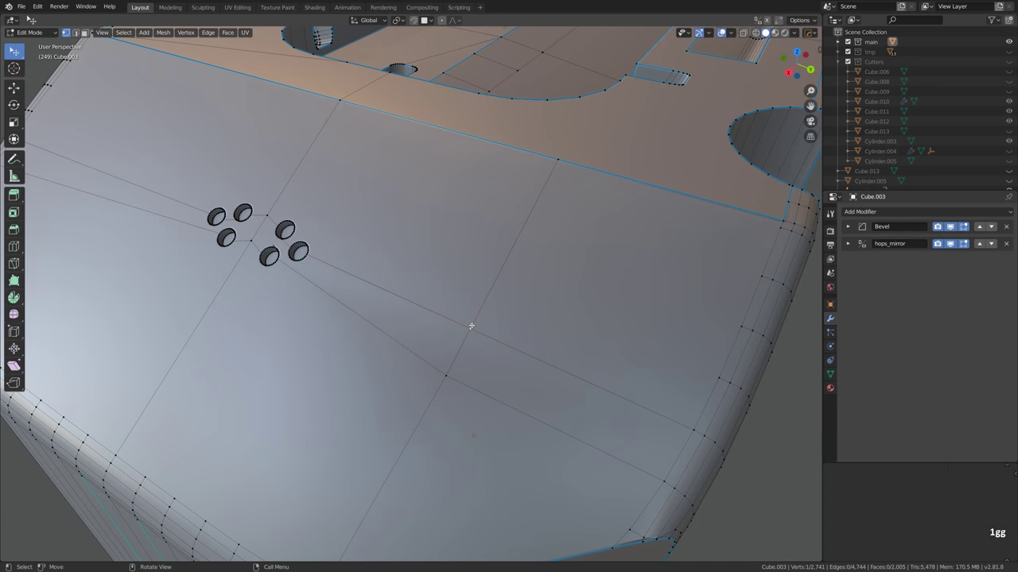
# Convert the selected vertex on the sloped face into a circle with Circle (E) and scale it to about 0.209
pyautogui.press('q')
pyautogui.moveTo(525, 326)
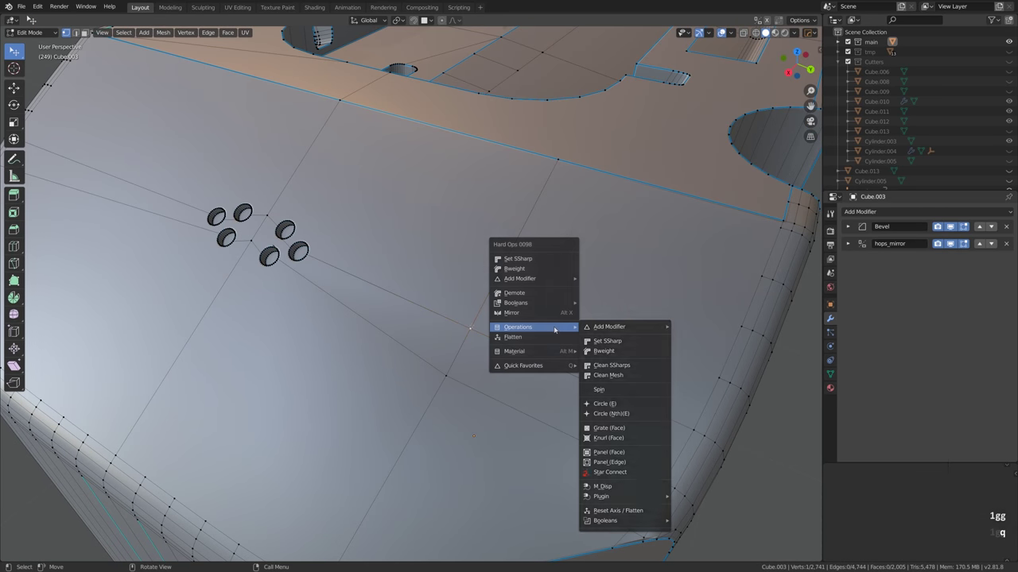
pyautogui.click(609, 403)
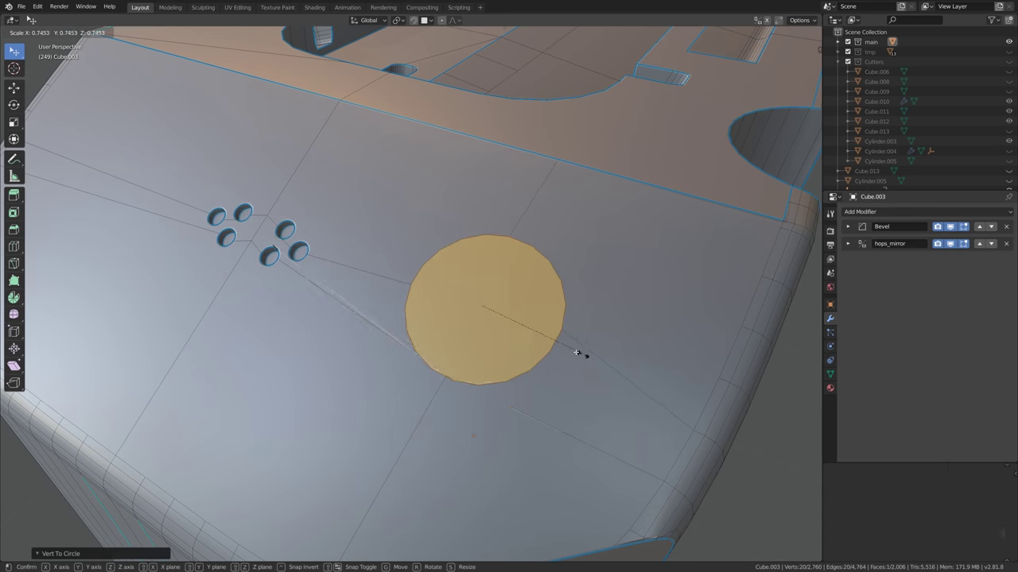
pyautogui.click(507, 310)
# Extrude the circular face about 0.004 m inward along its normal to form a round hole
pyautogui.keyDown('alt'); pyautogui.moveTo(507, 311); pyautogui.dragTo(515, 289); pyautogui.keyUp('alt')
pyautogui.hotkey('alt', 'e')
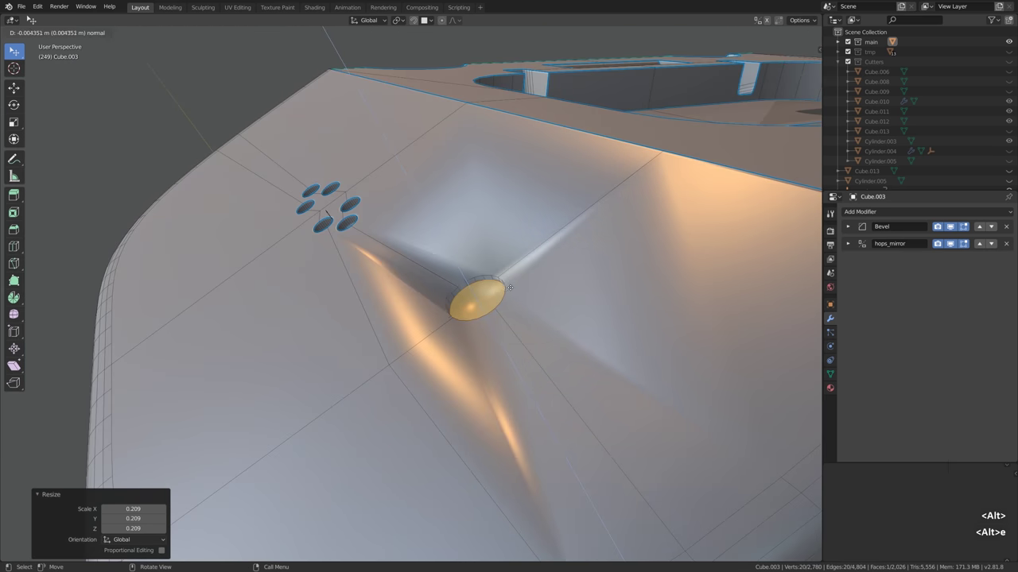
pyautogui.click(466, 278)
# Select the edge loop around the round hole's rim and mark it sharp with Set SSharp
pyautogui.press('2')
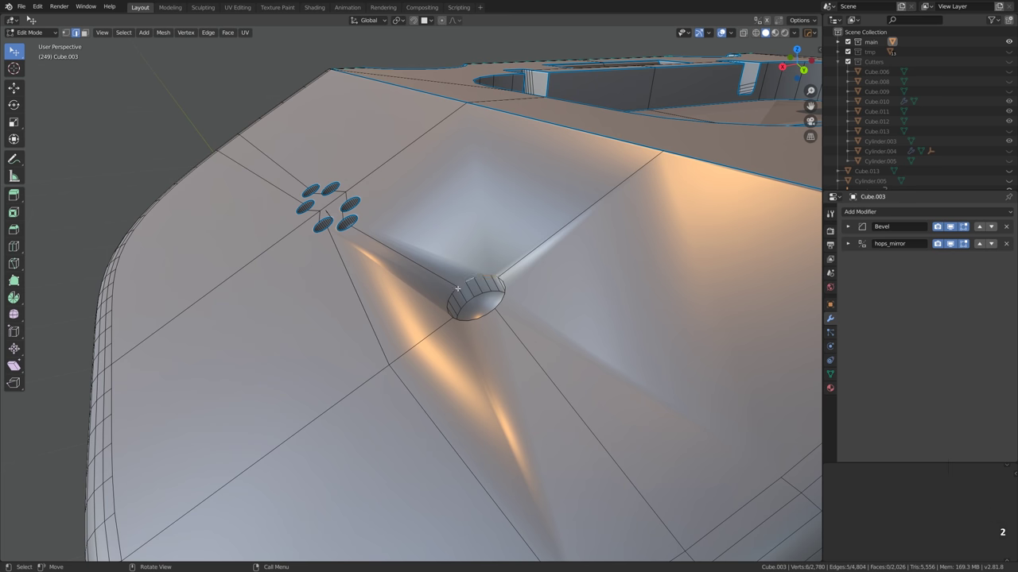
pyautogui.press('ctrl')
pyautogui.hotkey('ctrl', 'q')
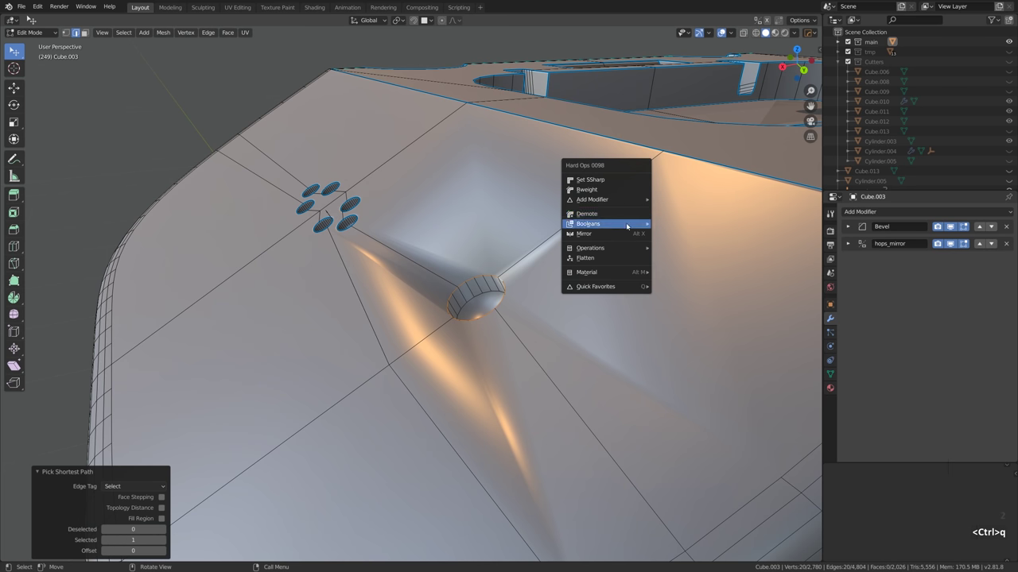
pyautogui.click(604, 182)
pyautogui.moveTo(605, 182); pyautogui.dragTo(496, 296, button='middle')
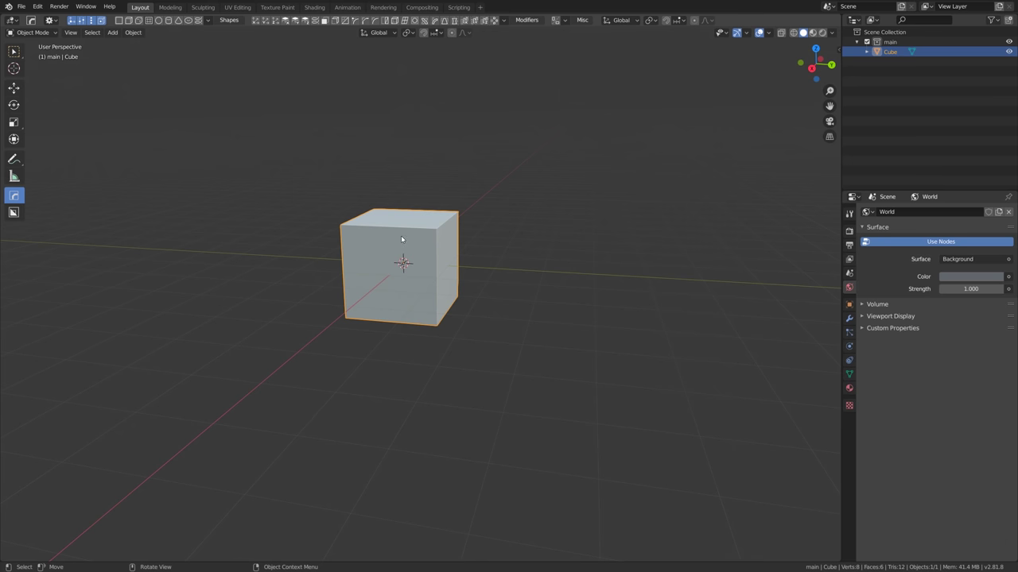
# Apply CSharpen to the cube in the new scene and adjust its bevel width to about 0.0745
pyautogui.press('q')
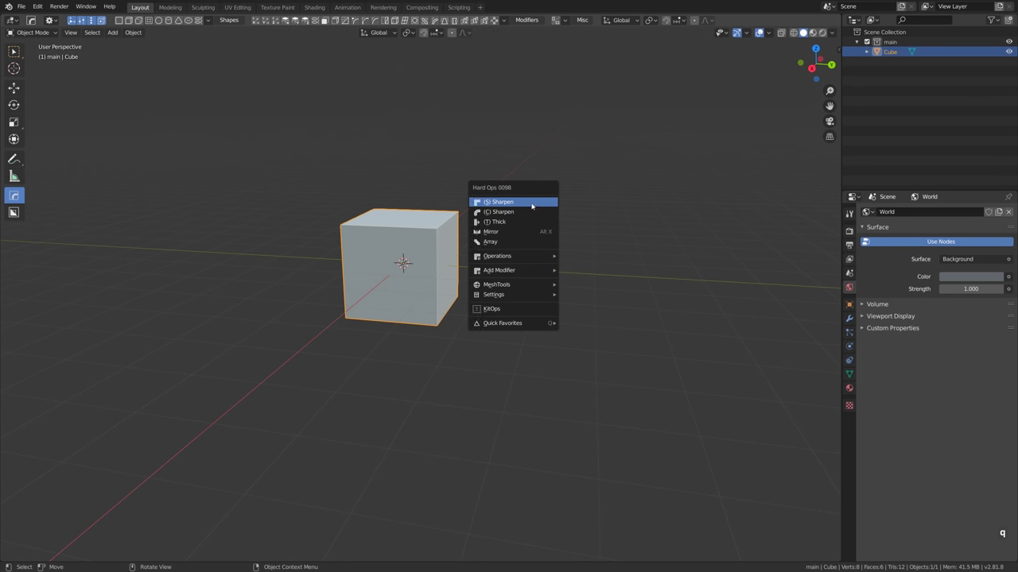
pyautogui.click(525, 214)
pyautogui.press('ctrl')
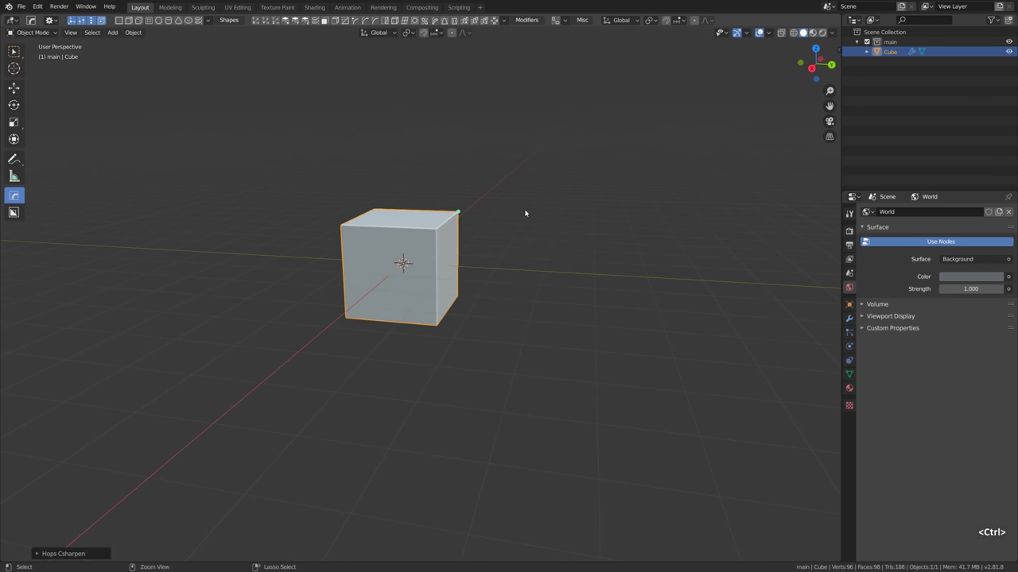
pyautogui.keyDown('ctrl'); pyautogui.click(459, 213); pyautogui.keyUp('ctrl')
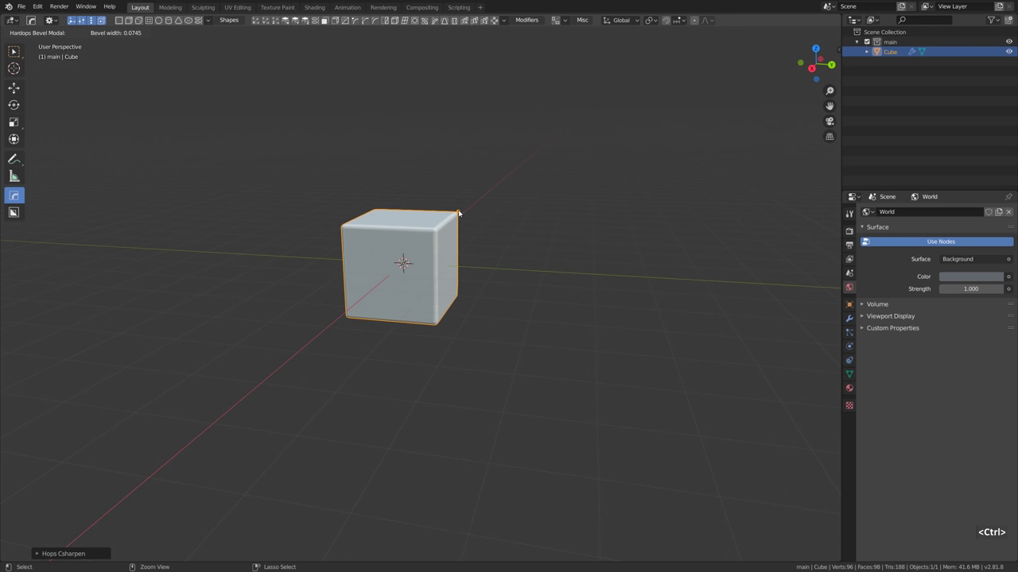
pyautogui.click(459, 213)
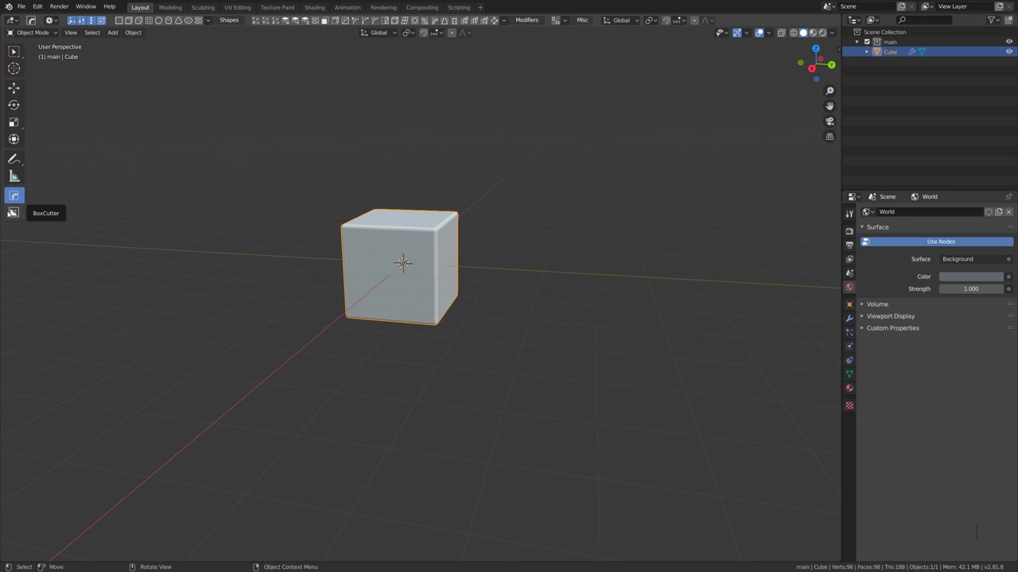
# Cut a box-shaped notch from the cube's upper corner with BoxCutter and run CSharpen again to bevel the new edges
pyautogui.click(14, 213)
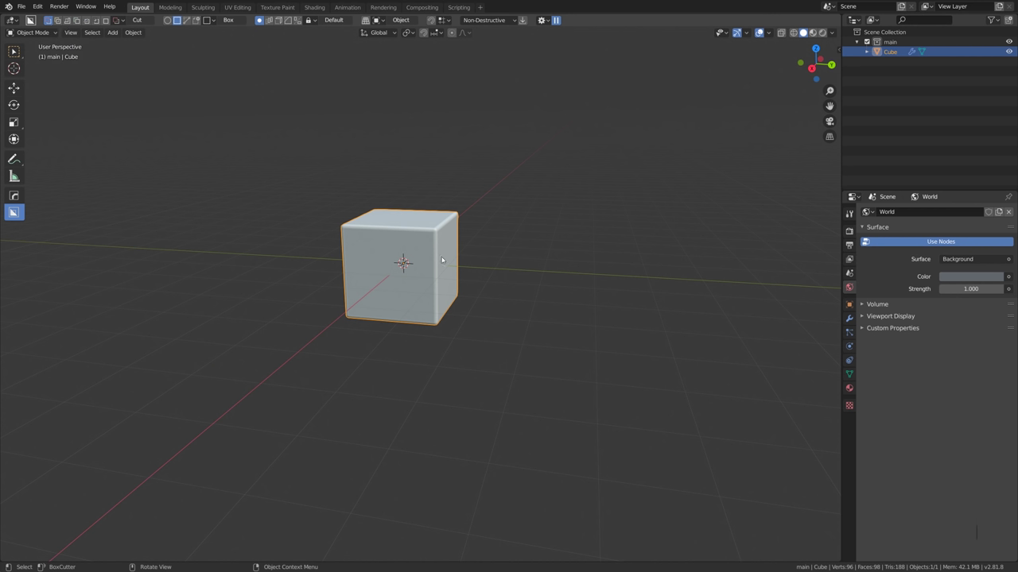
pyautogui.moveTo(380, 253); pyautogui.dragTo(414, 239)
pyautogui.click(339, 214)
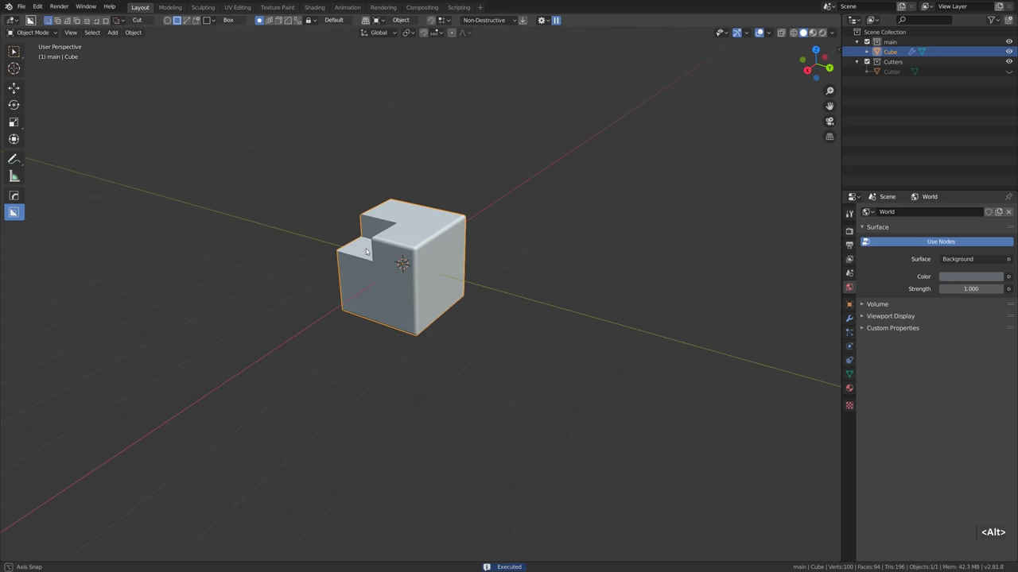
pyautogui.press('q')
pyautogui.click(429, 229)
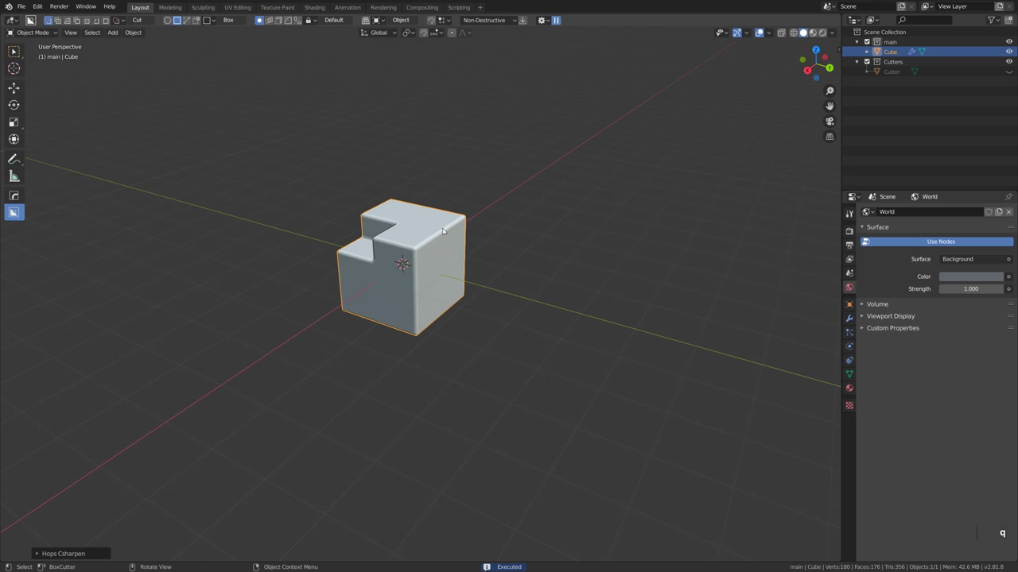
# Cut further rectangular notches and recesses into the cube from several sides with BoxCutter
pyautogui.moveTo(453, 284); pyautogui.dragTo(466, 316)
pyautogui.press('End')
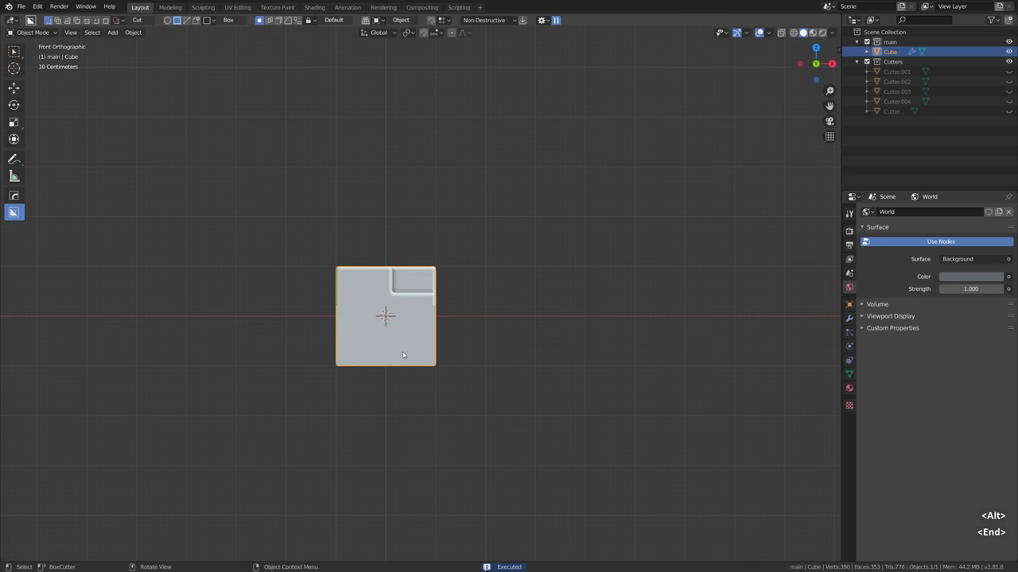
pyautogui.keyDown('ctrl'); pyautogui.moveTo(349, 325); pyautogui.dragTo(371, 344); pyautogui.keyUp('ctrl')
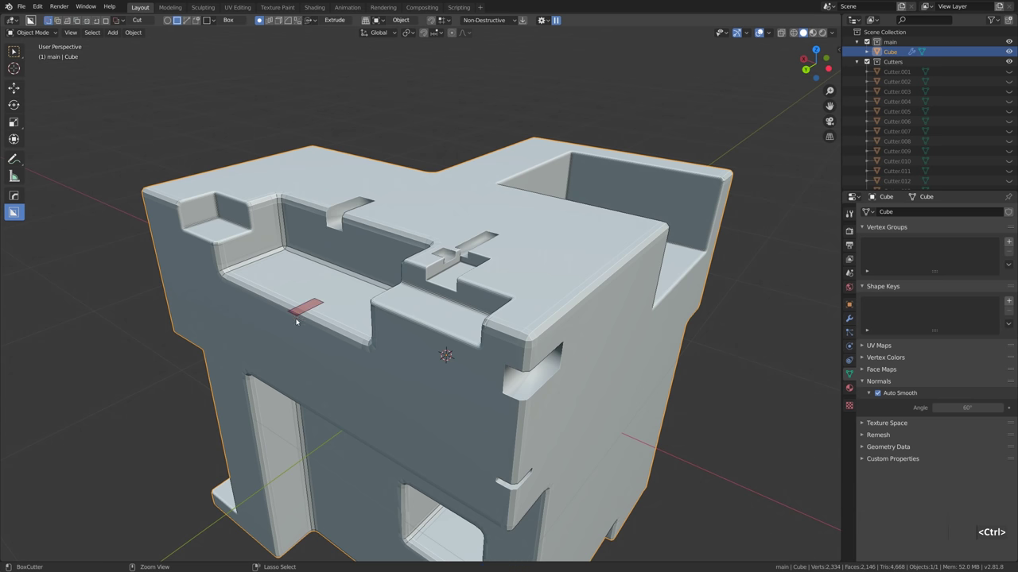
# Run CSharpen on the heavily notched cube to bevel the newly cut edges
pyautogui.rightClick(447, 352)
pyautogui.hotkey('alt', 'shift', 'q')
pyautogui.click(515, 293)
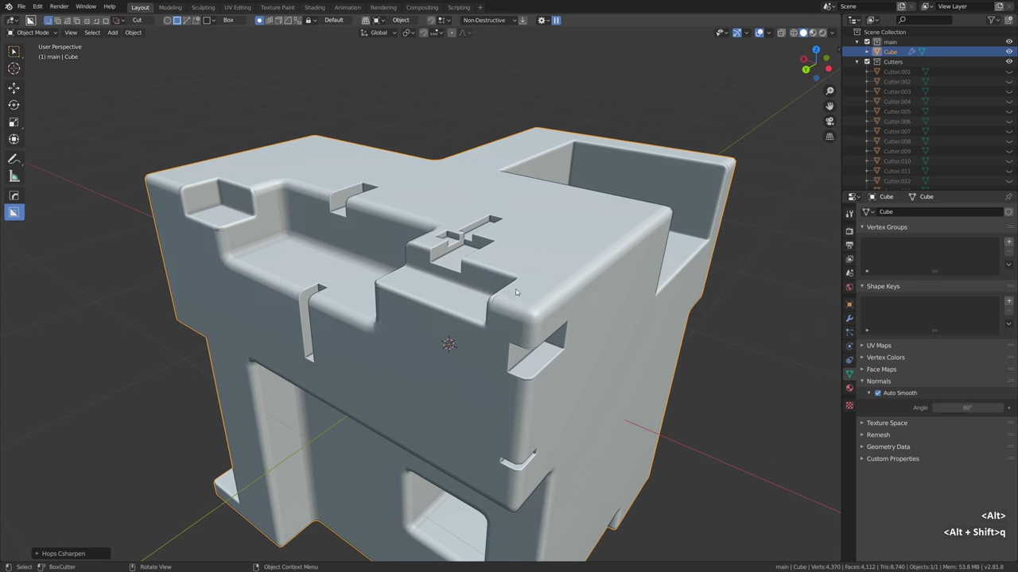
pyautogui.press('q')
pyautogui.click(523, 309)
pyautogui.click(527, 308)
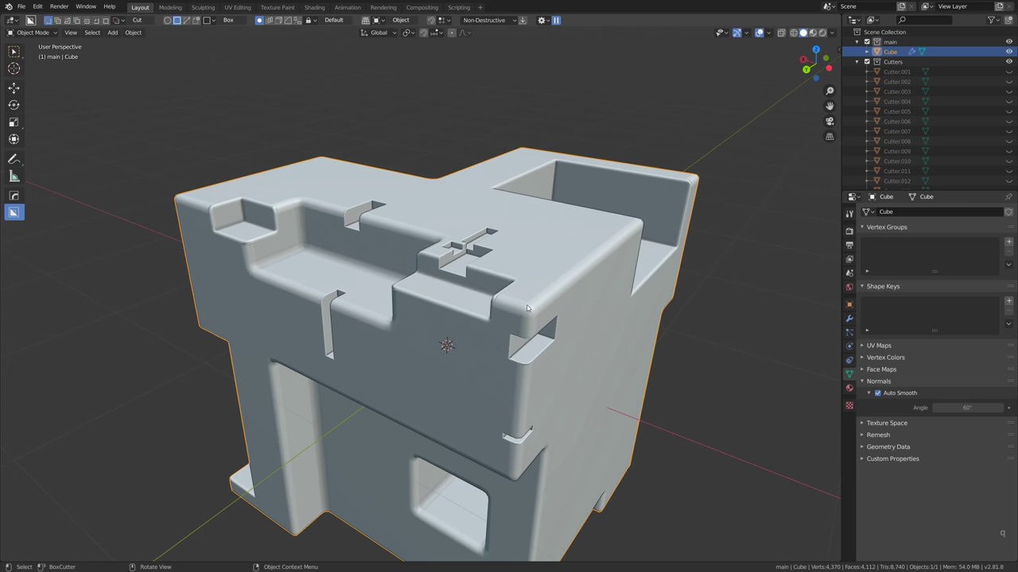
pyautogui.scroll(-2, 558, 322)
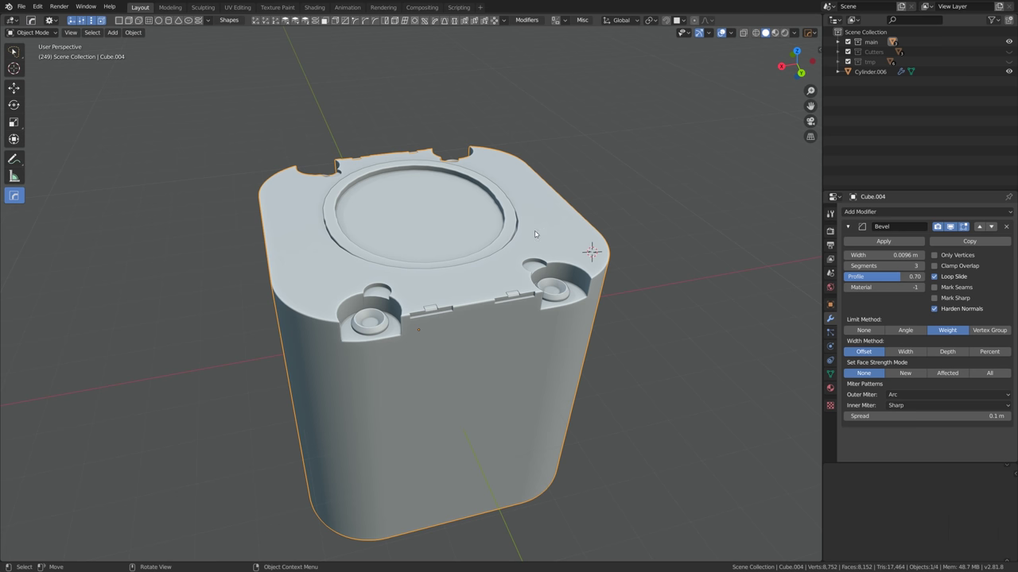
# Place the 3D cursor near the front edge of the rounded case's top and choose the Hardops subsets KPACK
pyautogui.keyDown('shift'); pyautogui.moveTo(510, 249); pyautogui.dragTo(478, 274, button='right'); pyautogui.keyUp('shift')
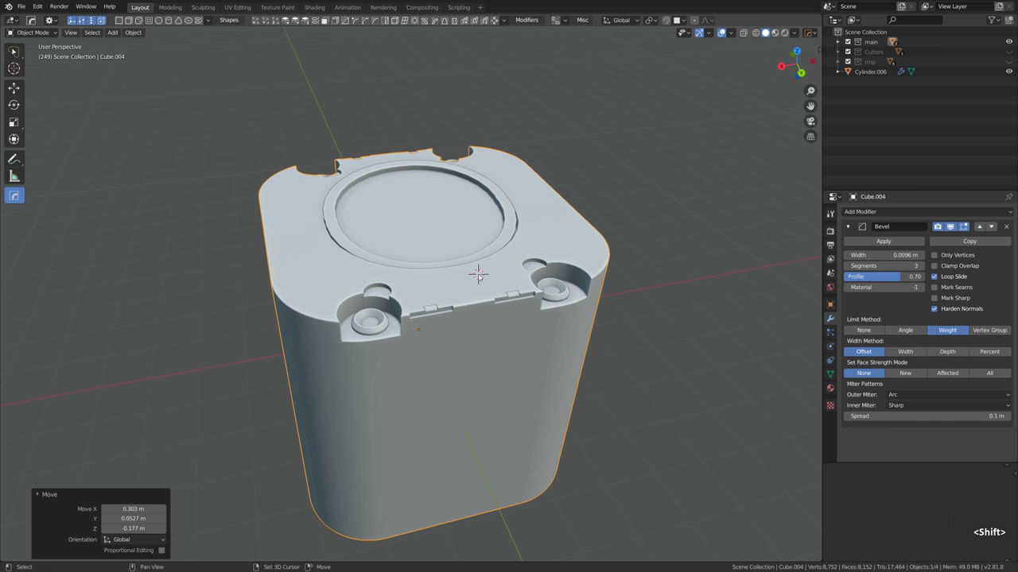
pyautogui.click(806, 34)
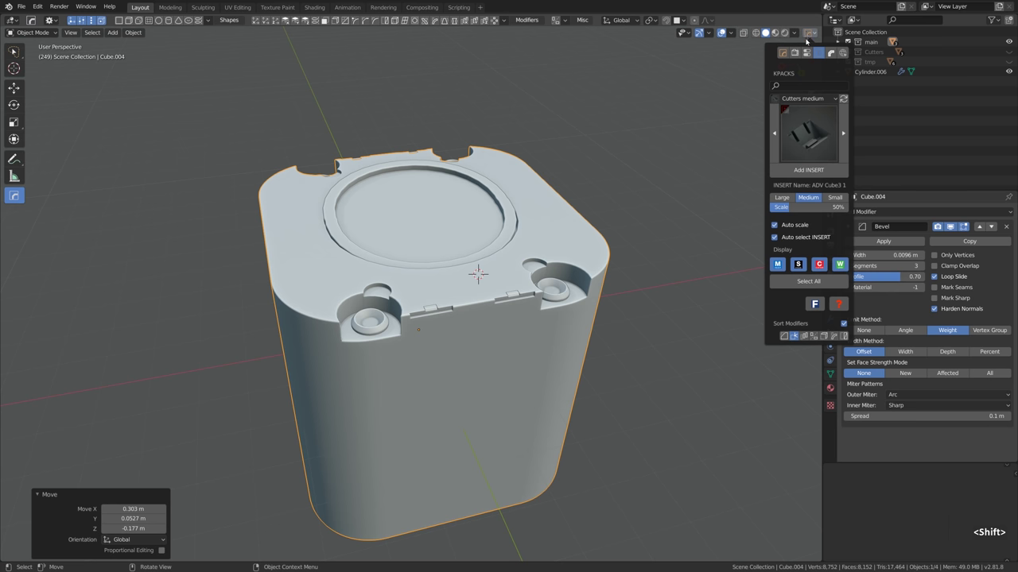
pyautogui.click(803, 99)
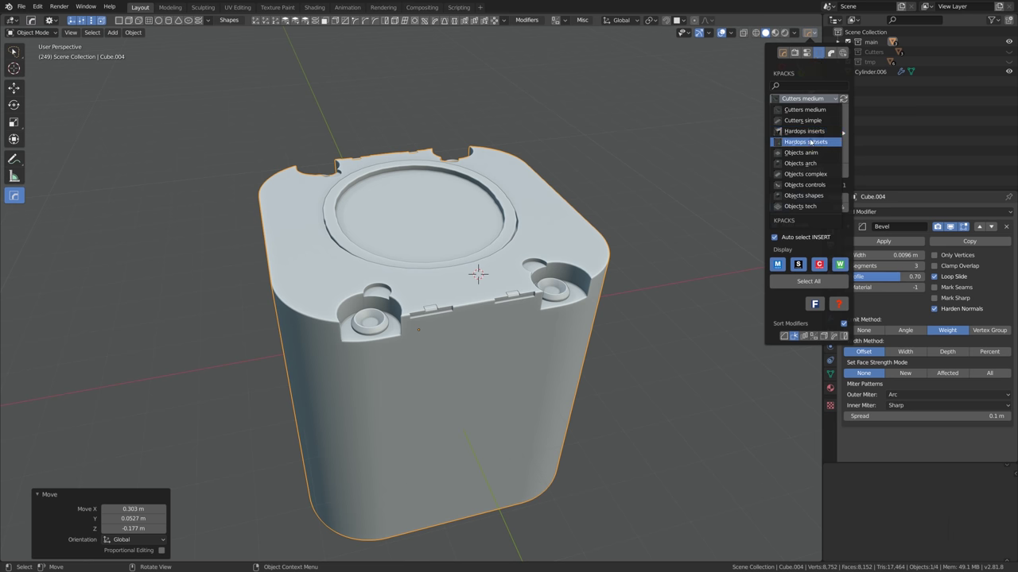
pyautogui.click(811, 141)
# Add the Complexdivot insert to the case's front face and scale it down to about 0.28
pyautogui.click(826, 141)
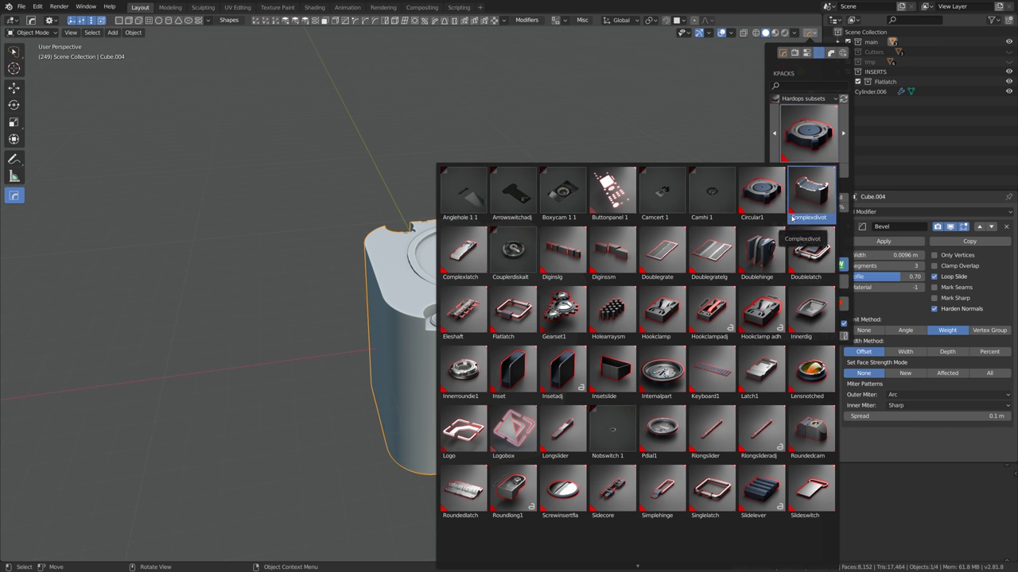
pyautogui.click(790, 211)
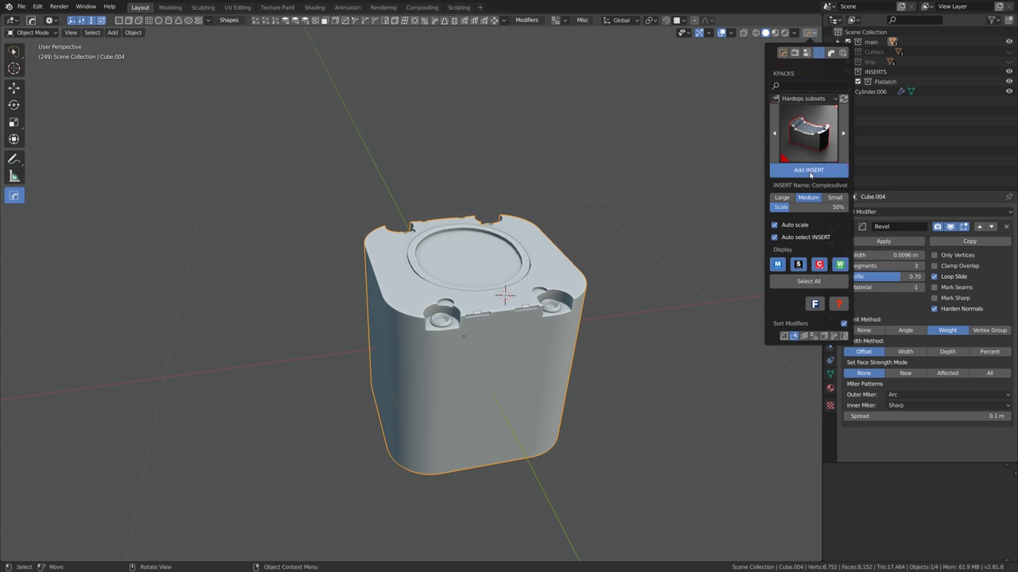
pyautogui.click(808, 171)
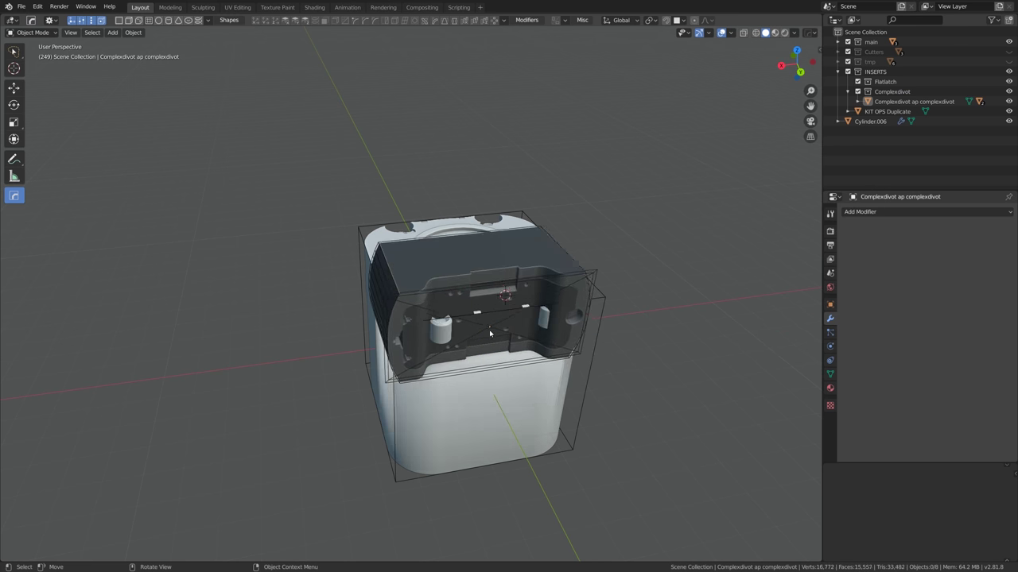
pyautogui.click(502, 390)
pyautogui.press('s')
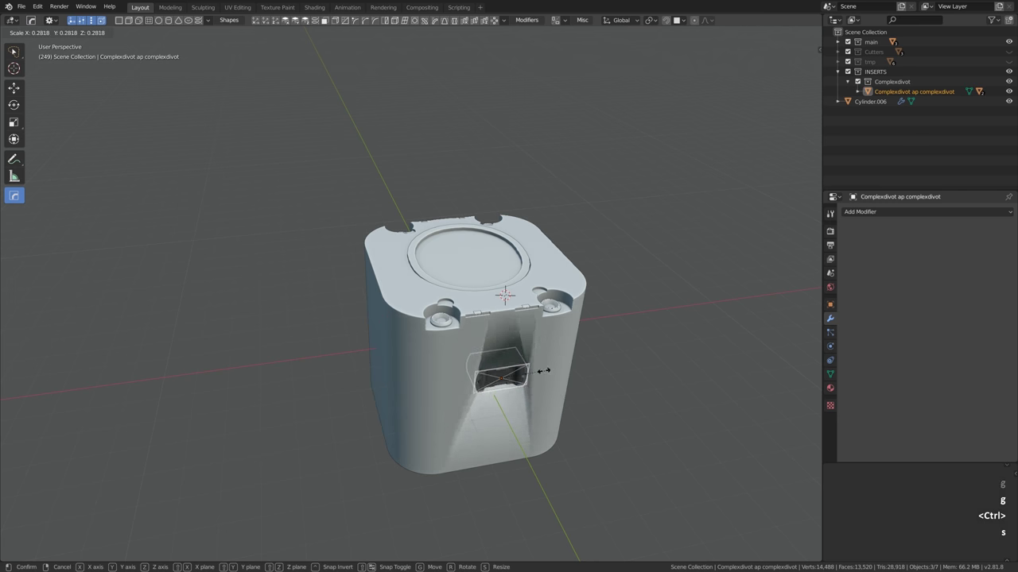
pyautogui.click(525, 365)
pyautogui.scroll(2, 528, 364)
# Move the Complexdivot insert up beneath the corner recess on the front face and resize it by about 0.84
pyautogui.press('g')
pyautogui.hotkey('shift', 'z')
pyautogui.press('g')
pyautogui.press('z')
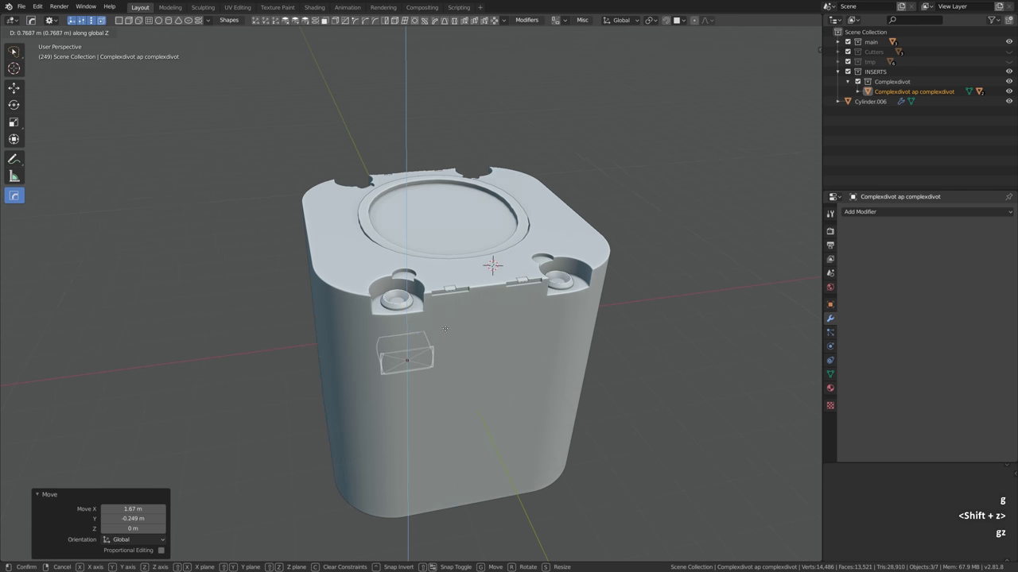
pyautogui.click(452, 330)
pyautogui.press('g')
pyautogui.hotkey('shift', 'z')
pyautogui.click(447, 325)
pyautogui.keyDown('alt'); pyautogui.moveTo(448, 325); pyautogui.dragTo(477, 338); pyautogui.keyUp('alt')
pyautogui.press('s')
pyautogui.click(461, 318)
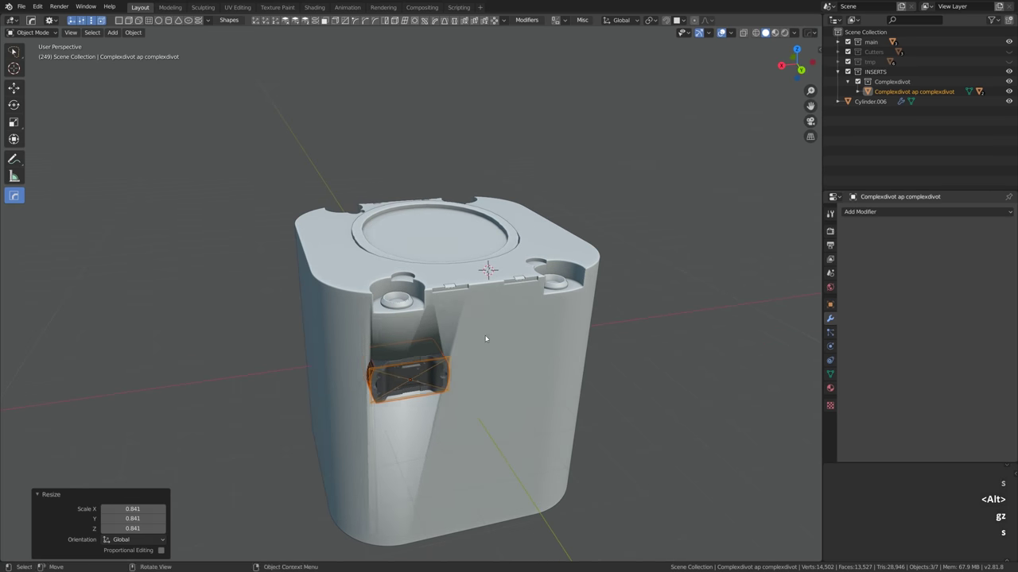
# Select the rounded case and run CSharpen on it around the new Complexdivot cutout
pyautogui.scroll(-1, 509, 342)
pyautogui.click(517, 344)
pyautogui.press('q')
pyautogui.click(442, 350)
# Add the Slideswitchadj insert from Hardops subsets through KitOps at the 3D cursor on the case's top
pyautogui.scroll(2, 442, 350)
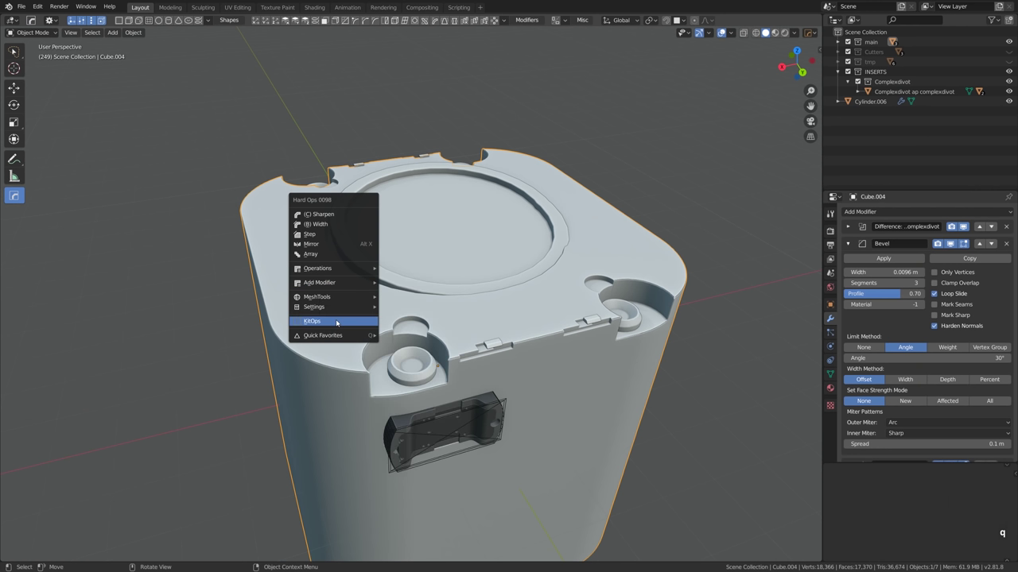
pyautogui.click(336, 321)
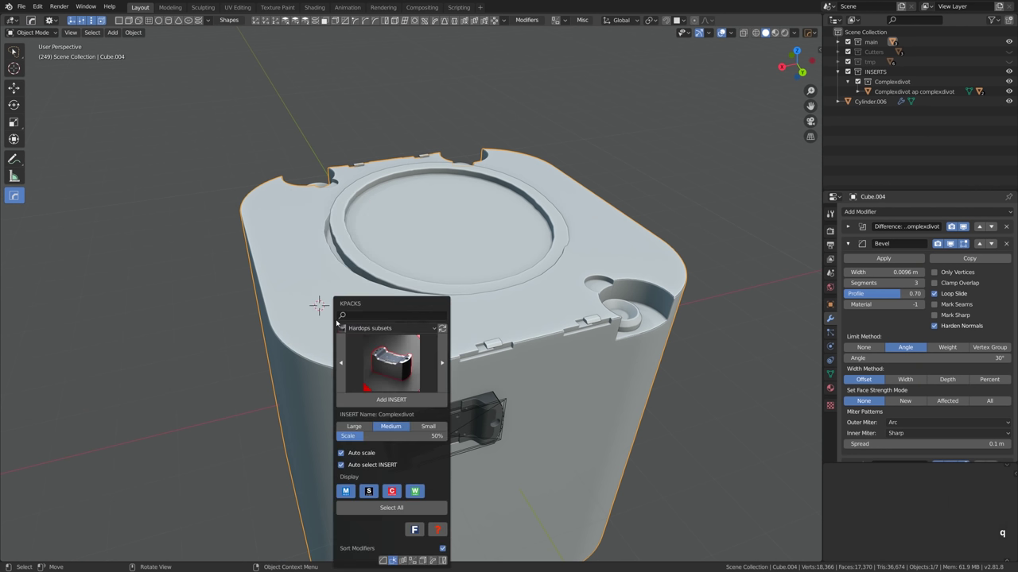
pyautogui.click(391, 362)
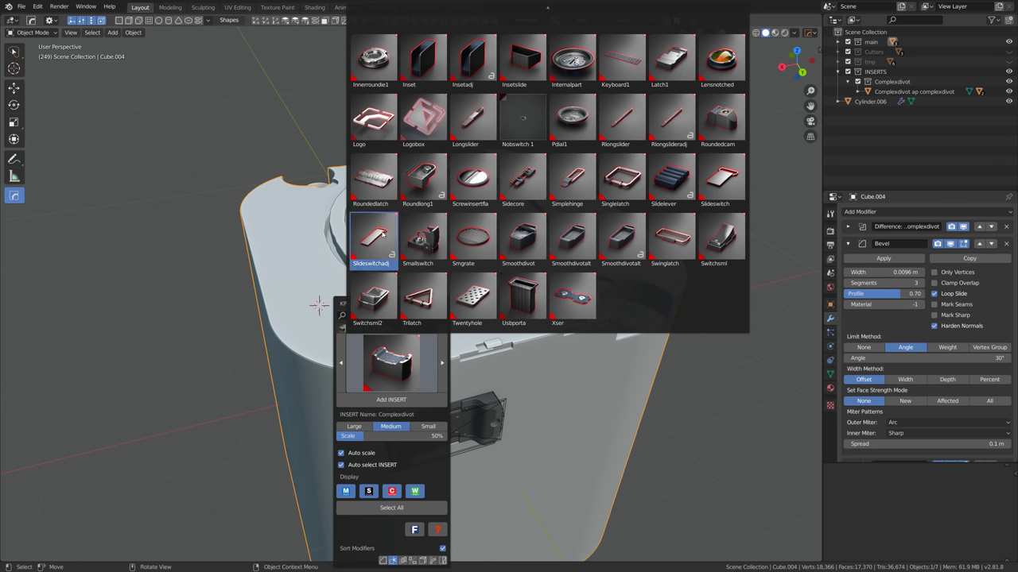
pyautogui.click(382, 234)
pyautogui.click(384, 400)
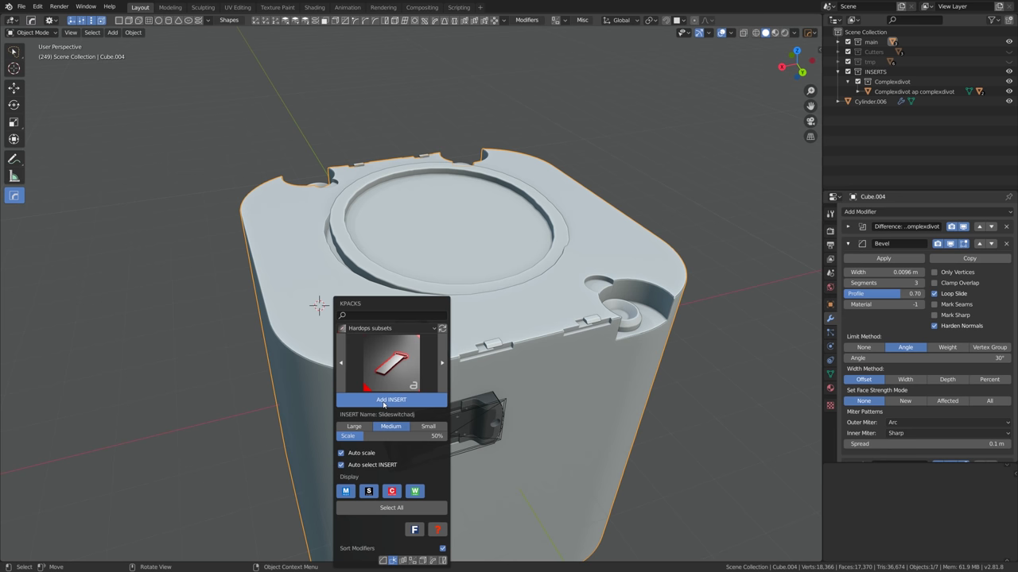
# Scale the Slideswitchadj insert down to about 0.11 and slide it horizontally towards the rim of the case's top
pyautogui.press('s')
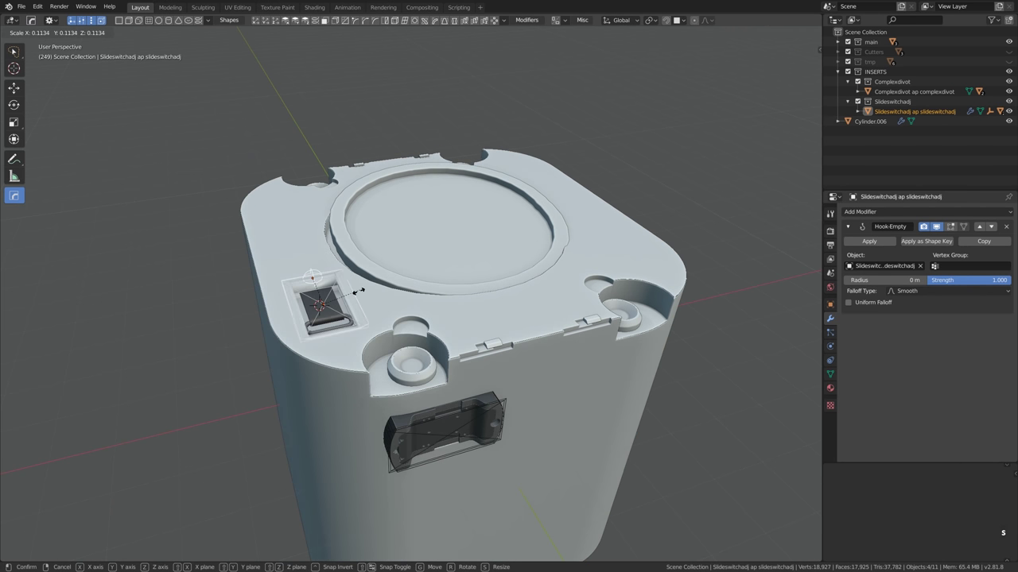
pyautogui.click(354, 322)
pyautogui.scroll(3, 354, 322)
pyautogui.press('g')
pyautogui.hotkey('shift', 'z')
pyautogui.click(298, 314)
pyautogui.scroll(-3, 298, 318)
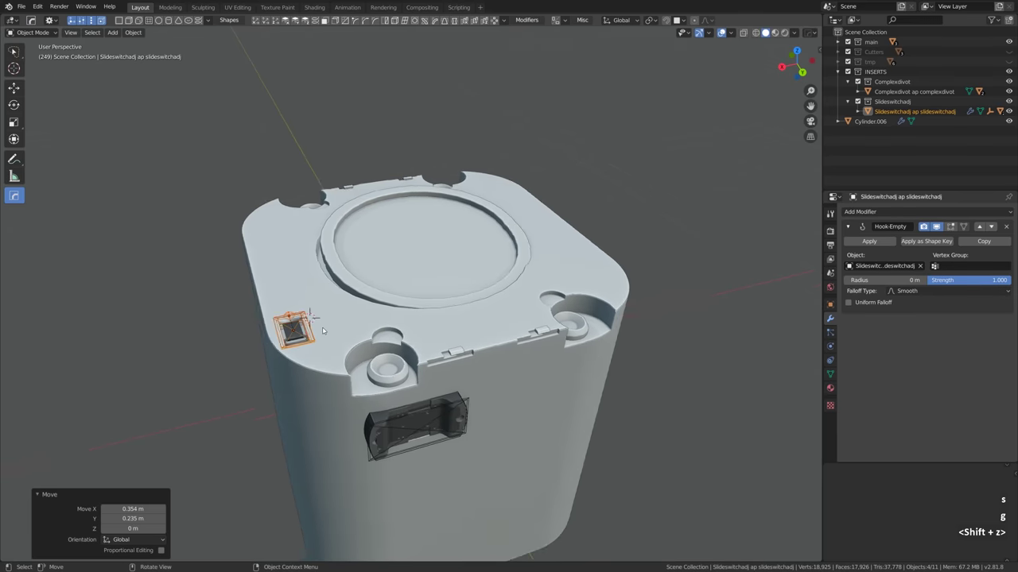
# Delete the extra selected objects and run CSharpen again on the case with the slide switch cutout
pyautogui.moveTo(298, 322); pyautogui.dragTo(342, 333, button='middle')
pyautogui.scroll(4, 388, 349)
pyautogui.press('x')
pyautogui.press('q')
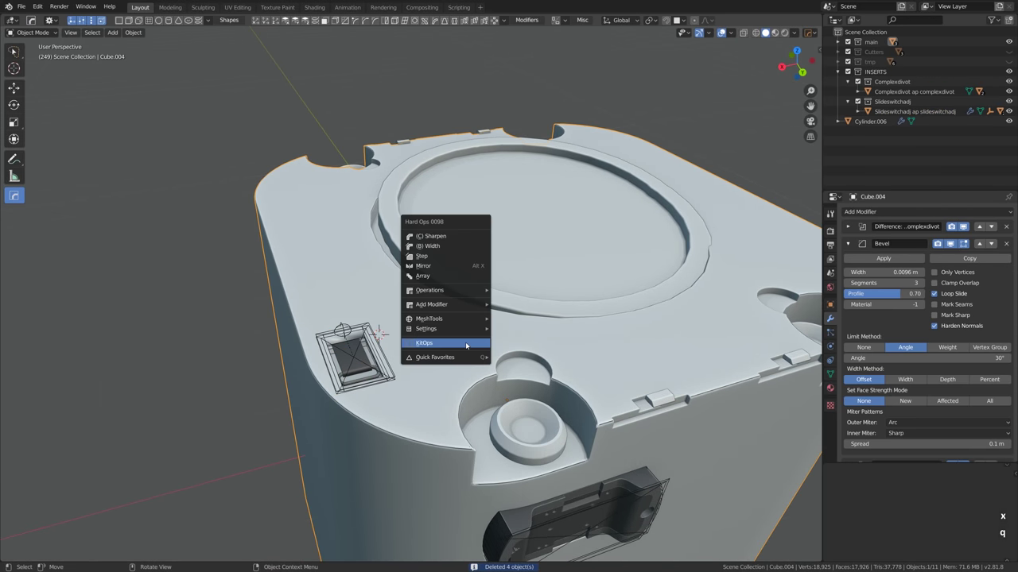
pyautogui.click(451, 237)
pyautogui.scroll(-2, 387, 290)
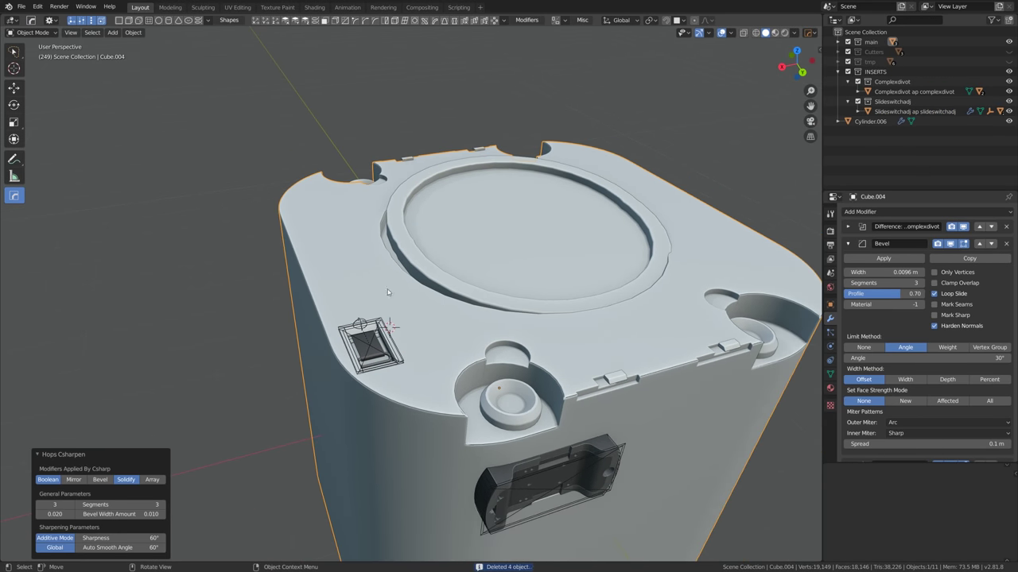
# Mirror the case across the Y axis with Hardops Mirror to repeat the slide switch cutout on the opposite side
pyautogui.keyDown('shift'); pyautogui.moveTo(362, 251); pyautogui.dragTo(275, 250, button='middle'); pyautogui.keyUp('shift')
pyautogui.click(374, 322)
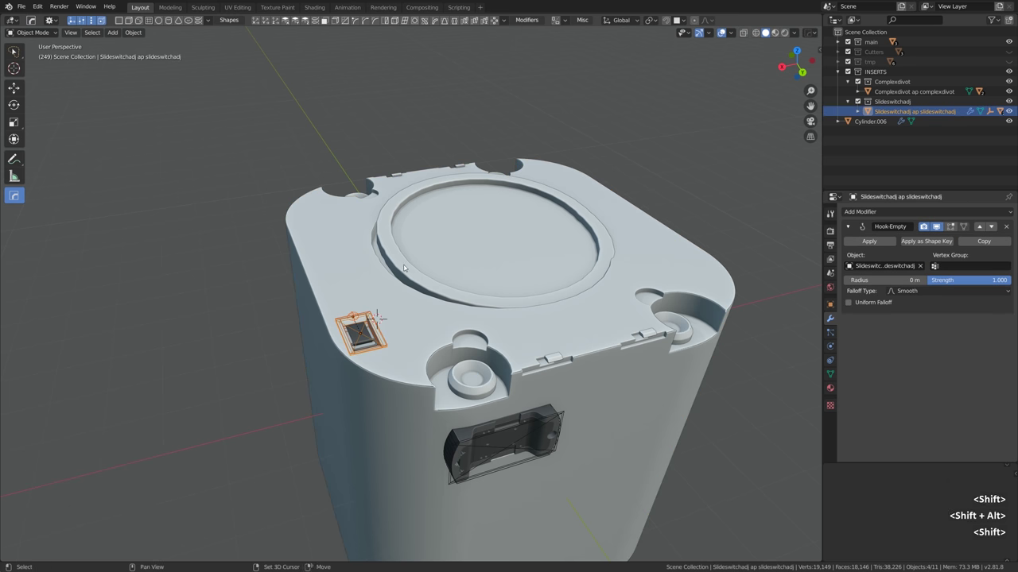
pyautogui.scroll(-2, 556, 330)
pyautogui.click(556, 330)
pyautogui.scroll(1, 557, 330)
pyautogui.hotkey('alt', 'x')
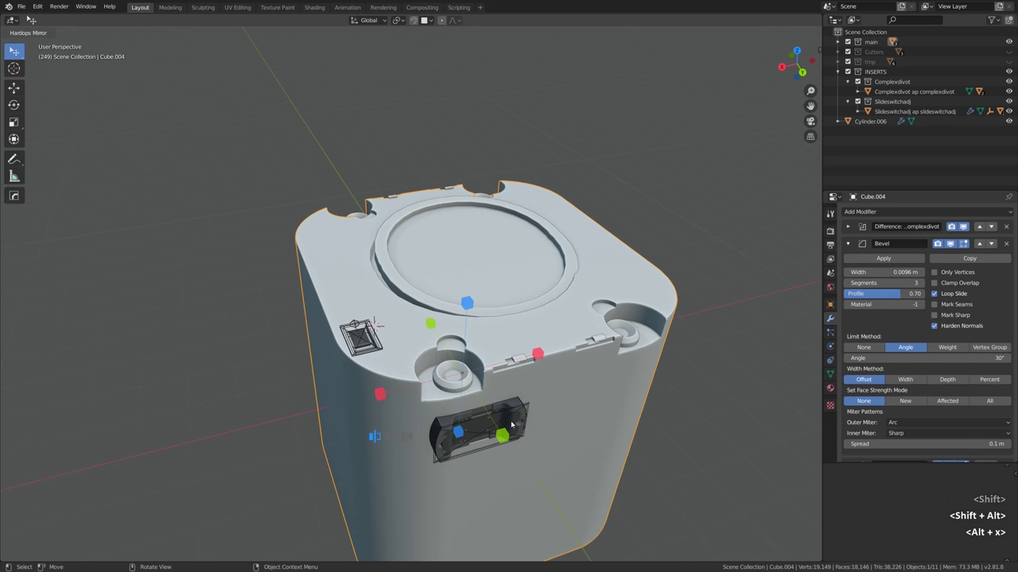
# Mirror the slide switch insert itself across Y, using the case as the mirror reference
pyautogui.click(380, 345)
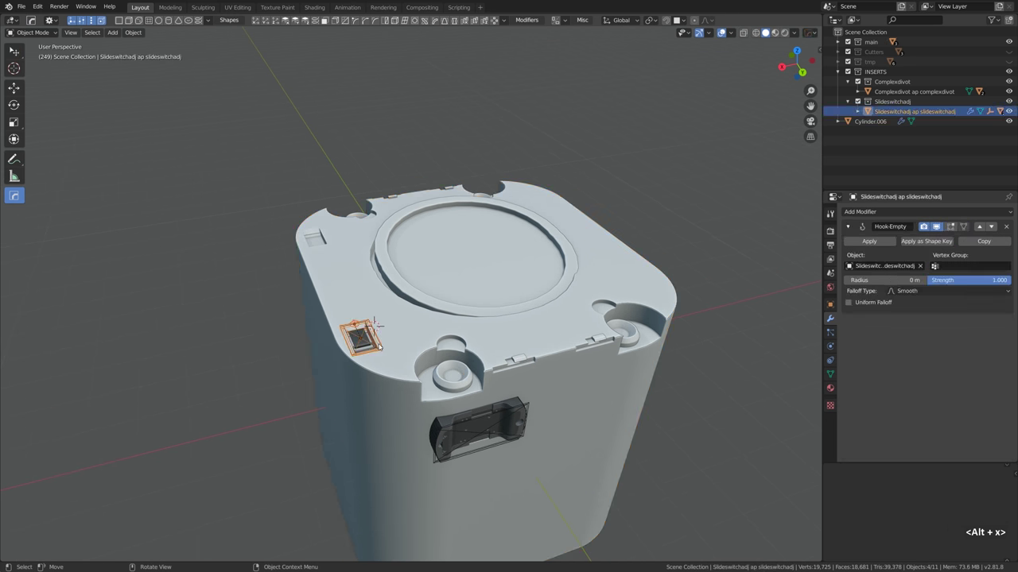
pyautogui.keyDown('shift'); pyautogui.click(440, 342); pyautogui.keyUp('shift')
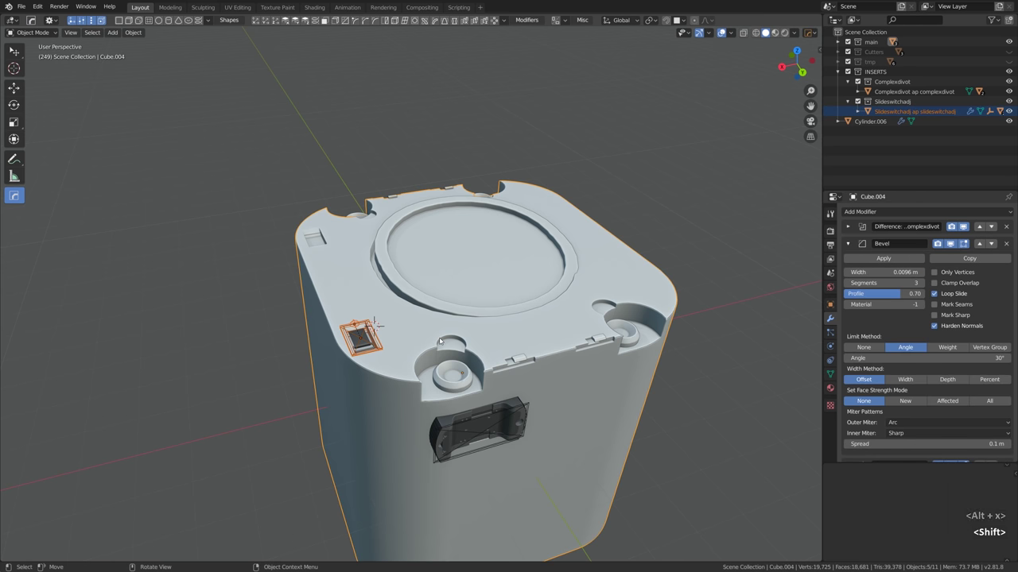
pyautogui.hotkey('alt', 'x')
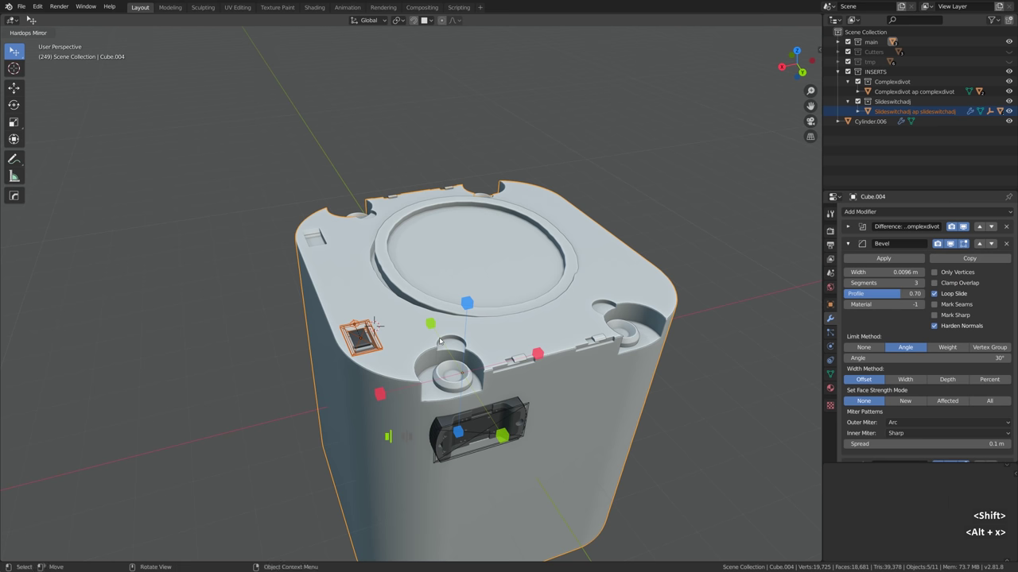
pyautogui.click(501, 435)
# Move the SYD Mon2 monitor insert along the Y axis to fit it into the case's front face
pyautogui.hotkey('alt', 'a')
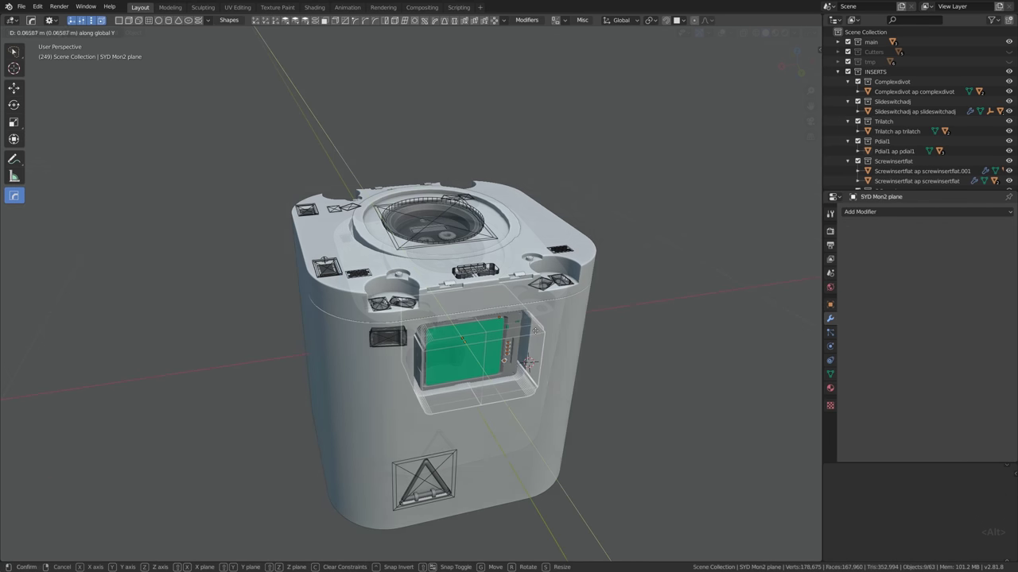
pyautogui.click(528, 362)
pyautogui.moveTo(529, 362); pyautogui.dragTo(533, 342, button='middle')
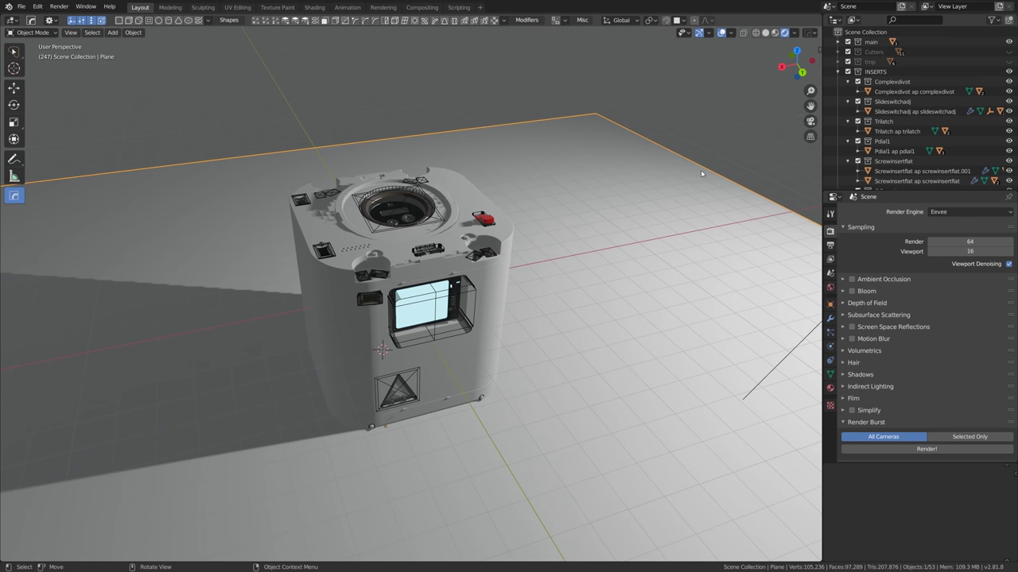
# Try the Eevee LQ render preset for the scene, and settle on the Eevee HQ preset
pyautogui.click(810, 32)
pyautogui.click(808, 52)
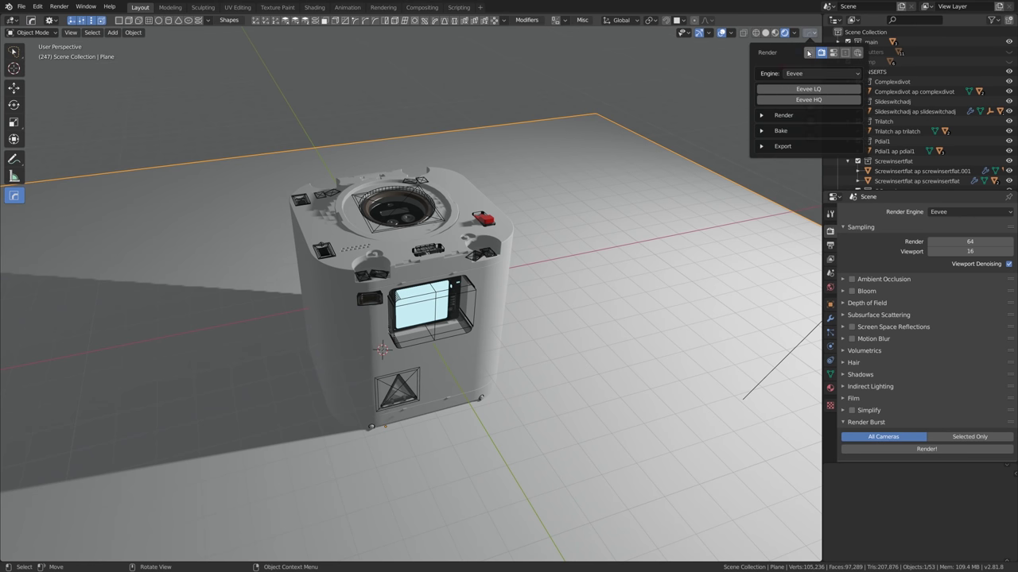
pyautogui.click(806, 100)
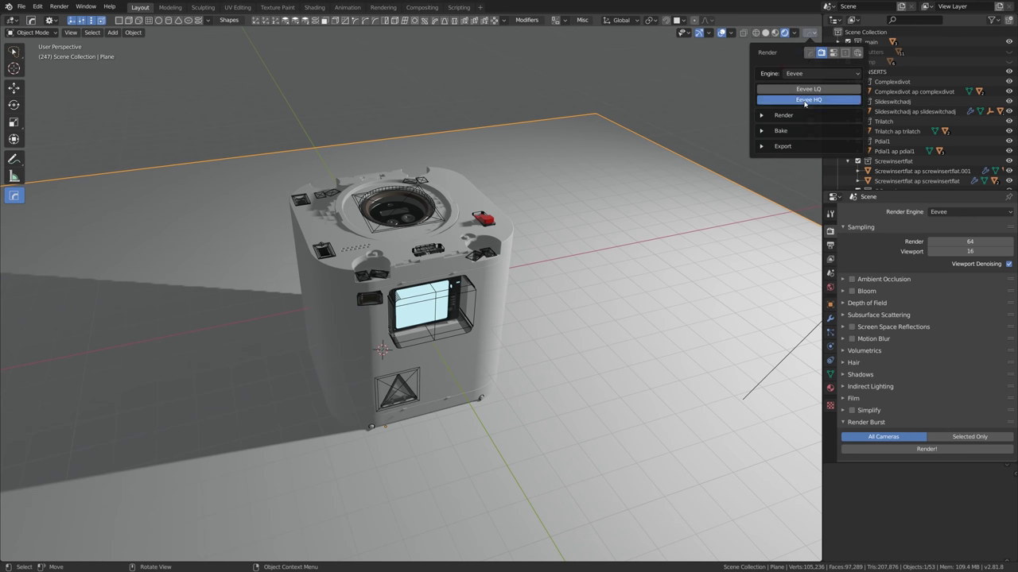
pyautogui.click(808, 89)
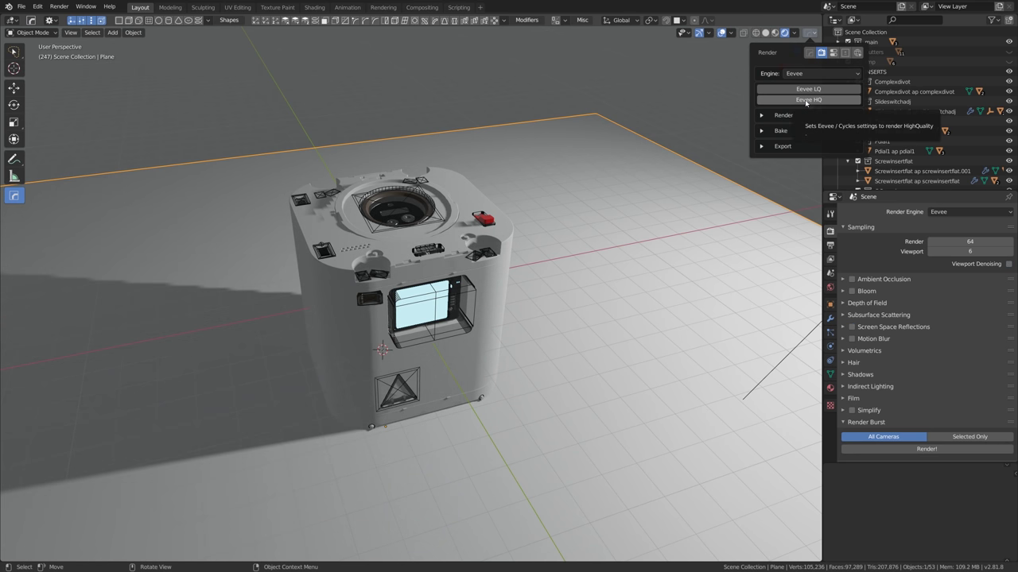
pyautogui.click(806, 100)
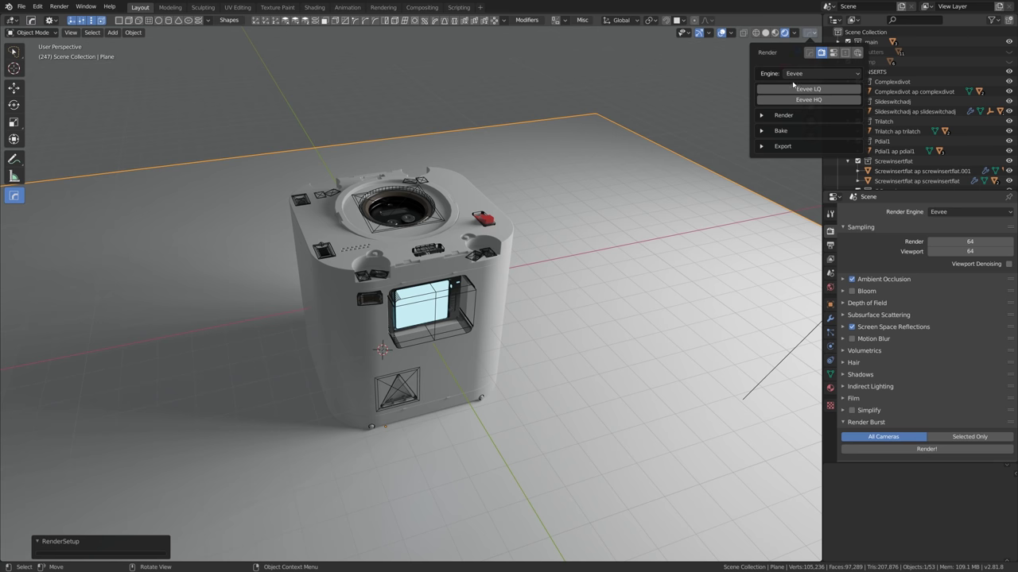
# Give the selected ground plane a dark, glossy, reflective material
pyautogui.moveTo(509, 275); pyautogui.dragTo(530, 283, button='middle')
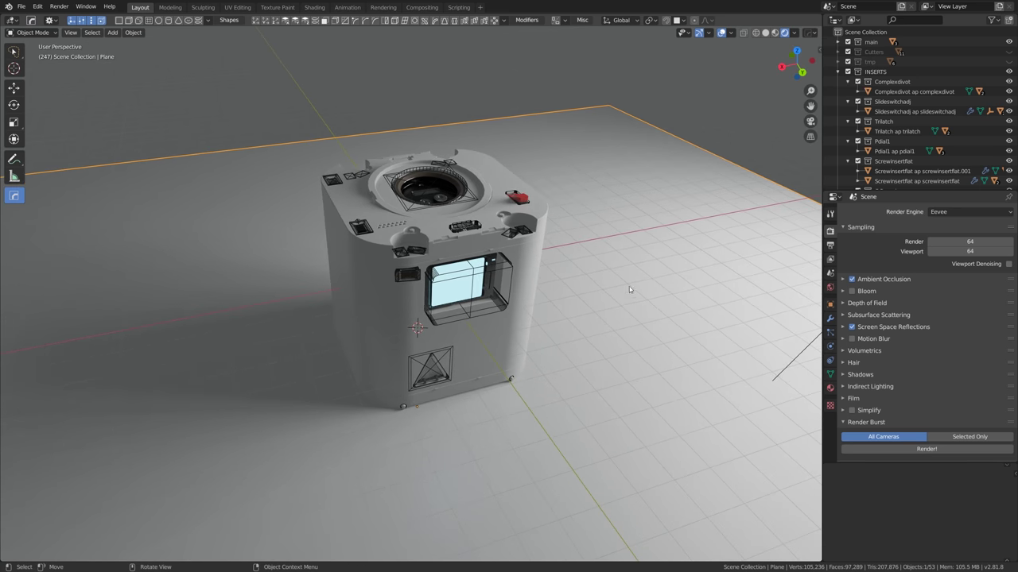
pyautogui.hotkey('shift', 'q')
pyautogui.click(599, 148)
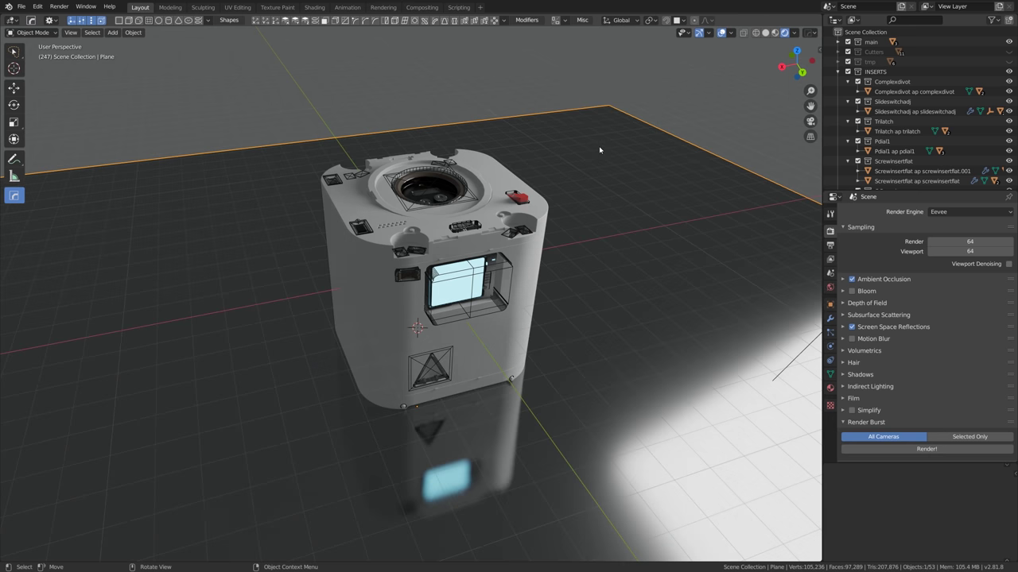
# Give the ground plane a dark Prox alum material and the case body the red Plastic material
pyautogui.hotkey('alt', 'm')
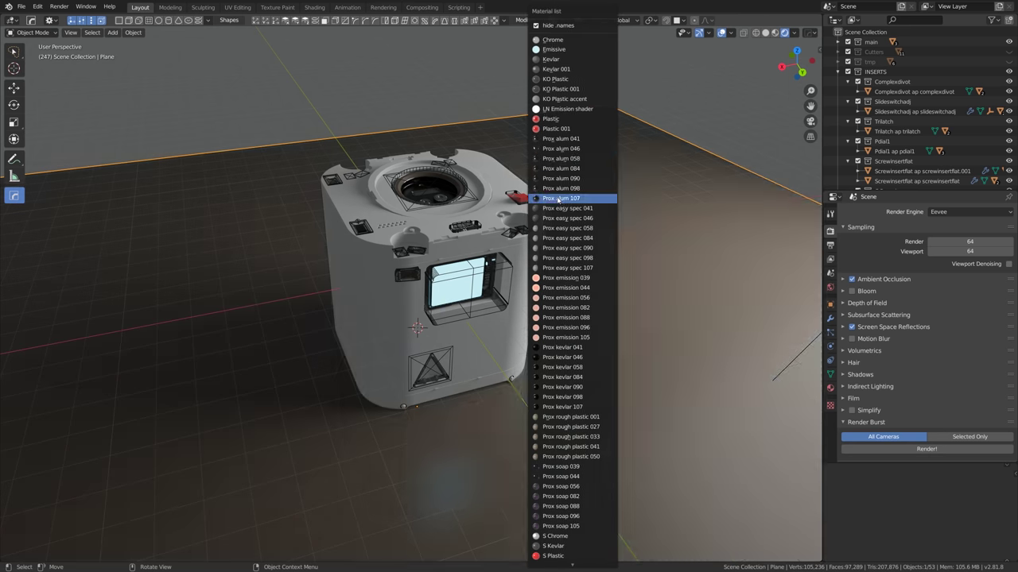
pyautogui.click(595, 165)
pyautogui.moveTo(558, 202); pyautogui.dragTo(521, 216, button='middle')
pyautogui.click(513, 213)
pyautogui.hotkey('alt', 'm')
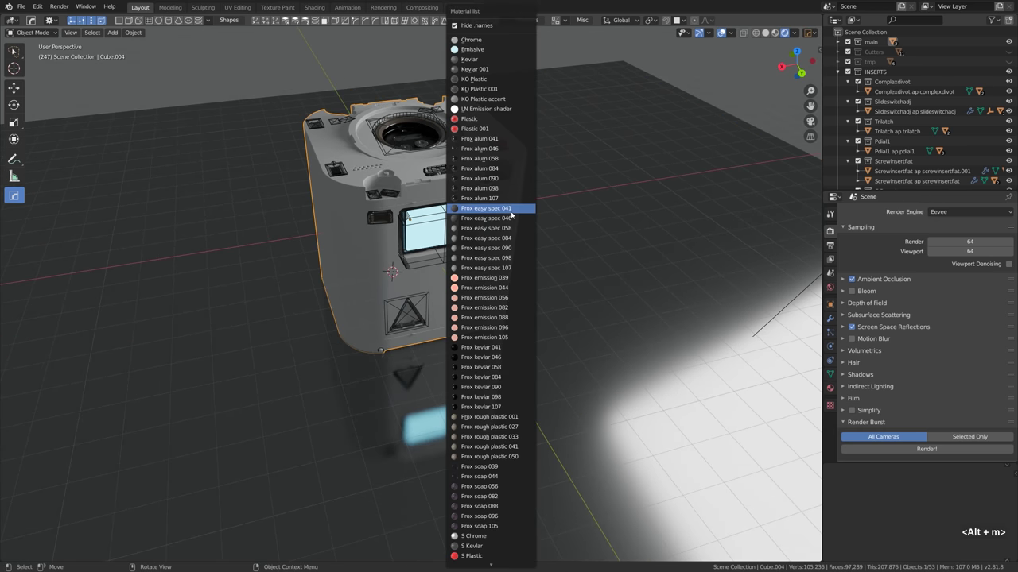
pyautogui.click(490, 122)
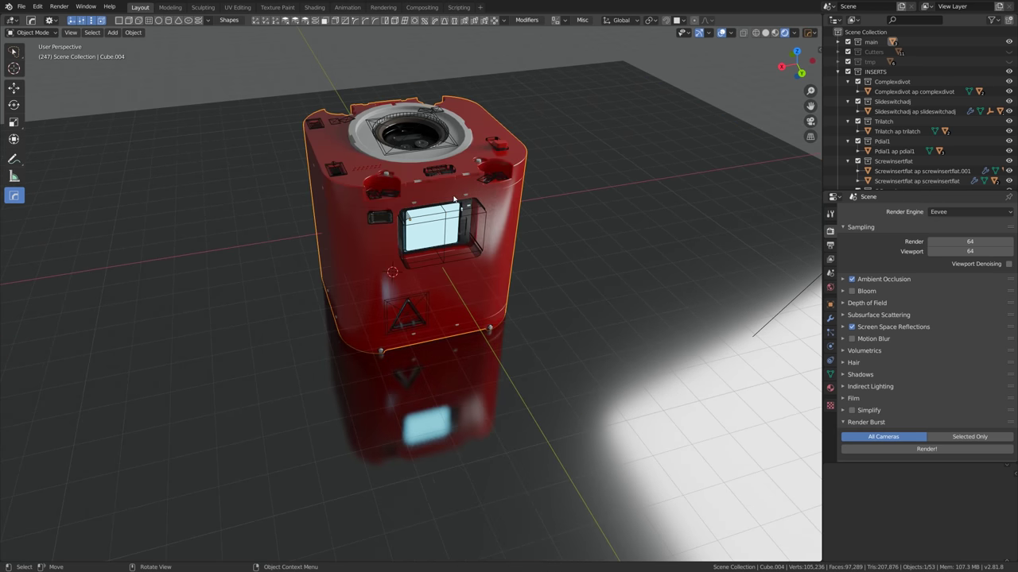
# Adjust the case body's bevel with a width of 0.002, three segments and a 0.70 profile
pyautogui.scroll(1, 413, 189)
pyautogui.moveTo(415, 185); pyautogui.dragTo(636, 183, button='middle')
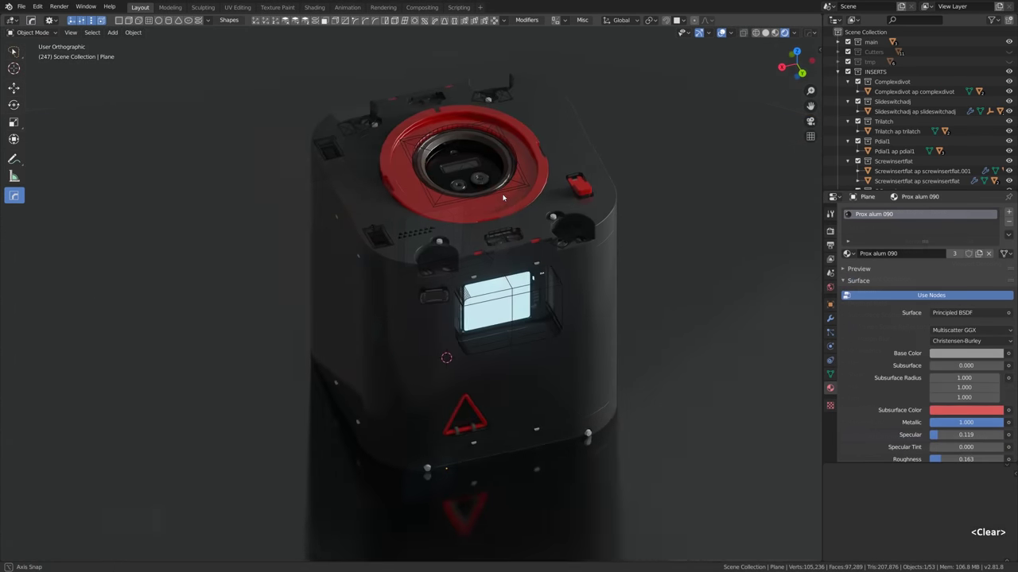
pyautogui.moveTo(510, 192); pyautogui.dragTo(491, 184, button='middle')
pyautogui.press('KP_5')
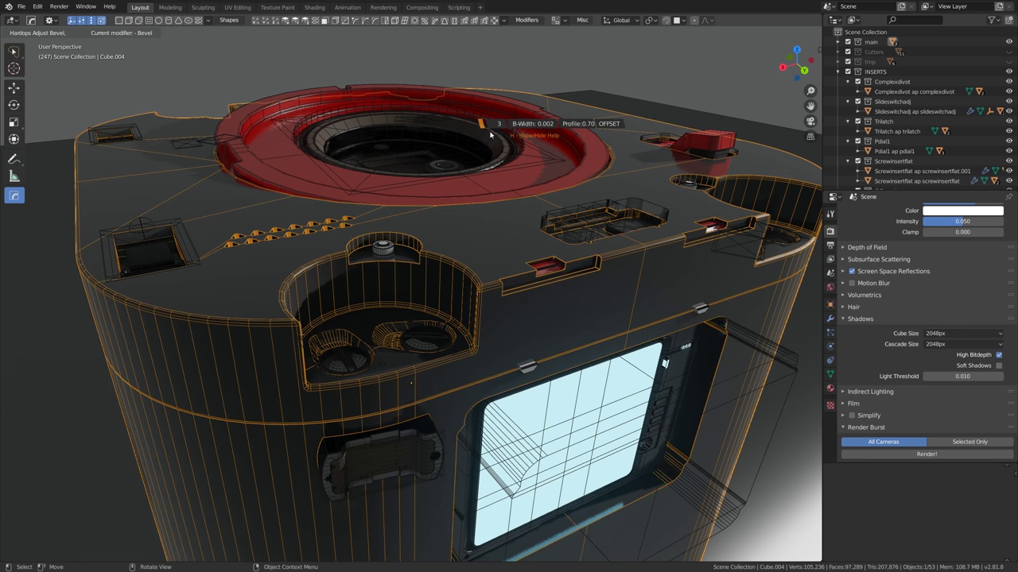
pyautogui.click(487, 143)
# Look over the case's mesh in Edit Mode, and return to Object Mode
pyautogui.press('Tab')
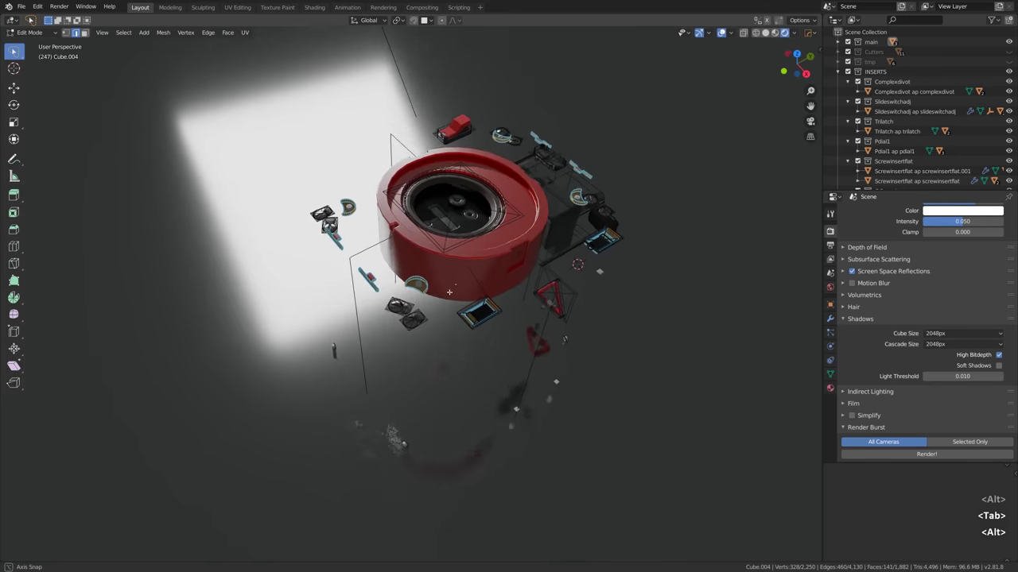
pyautogui.moveTo(456, 280)
pyautogui.keyDown('alt'); pyautogui.mouseDown(button='middle')
pyautogui.moveTo(446, 279)
pyautogui.moveTo(479, 266)
pyautogui.moveTo(446, 279)
pyautogui.mouseUp(button='middle'); pyautogui.keyUp('alt')
pyautogui.press('Tab')
# Try a bevel width of 0.010 on the case body, judging it at the triangular vent holes
pyautogui.scroll(10, 446, 279)
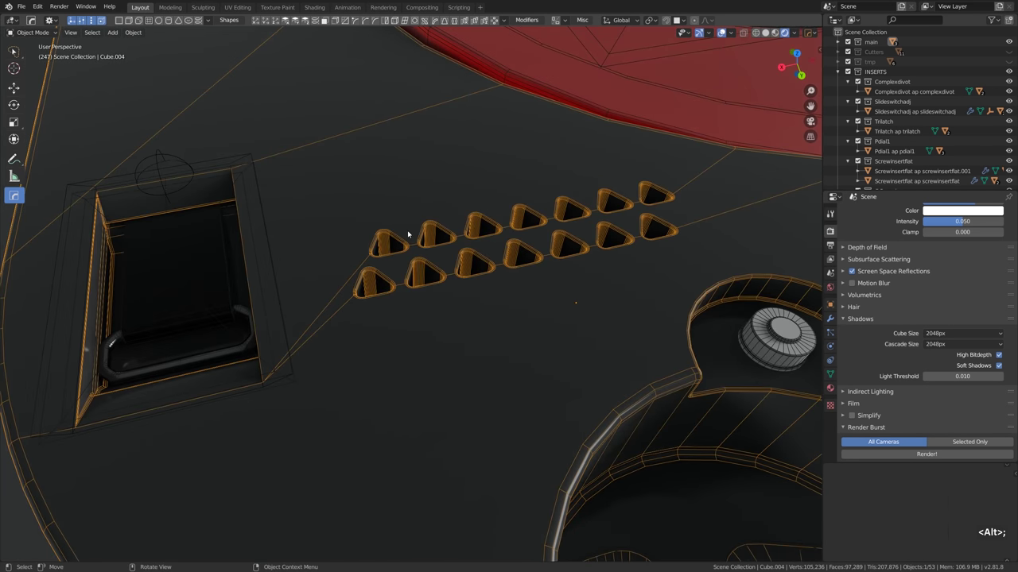
pyautogui.keyDown('alt'); pyautogui.moveTo(641, 279); pyautogui.dragTo(660, 318, button='middle'); pyautogui.keyUp('alt')
pyautogui.press('q')
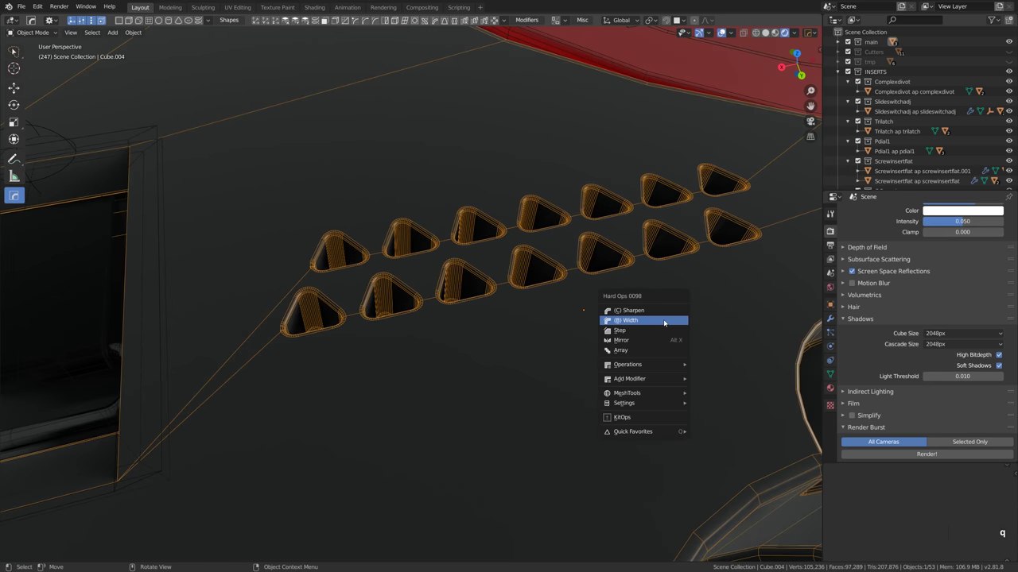
pyautogui.click(644, 320)
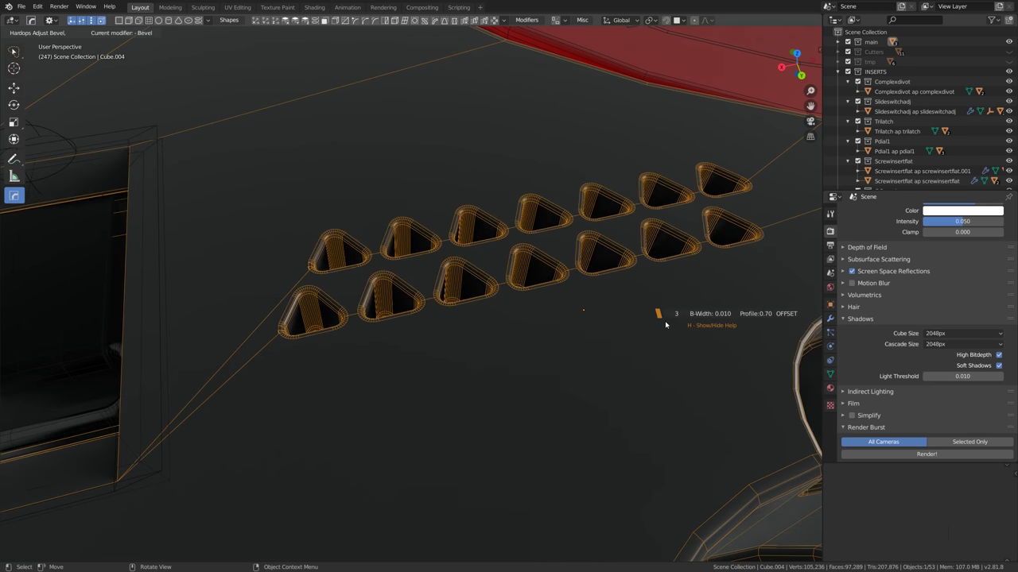
pyautogui.click(668, 324)
# Set the case body's bevel width to 0.002, judging it around the front slots and screen recess
pyautogui.scroll(-4, 626, 301)
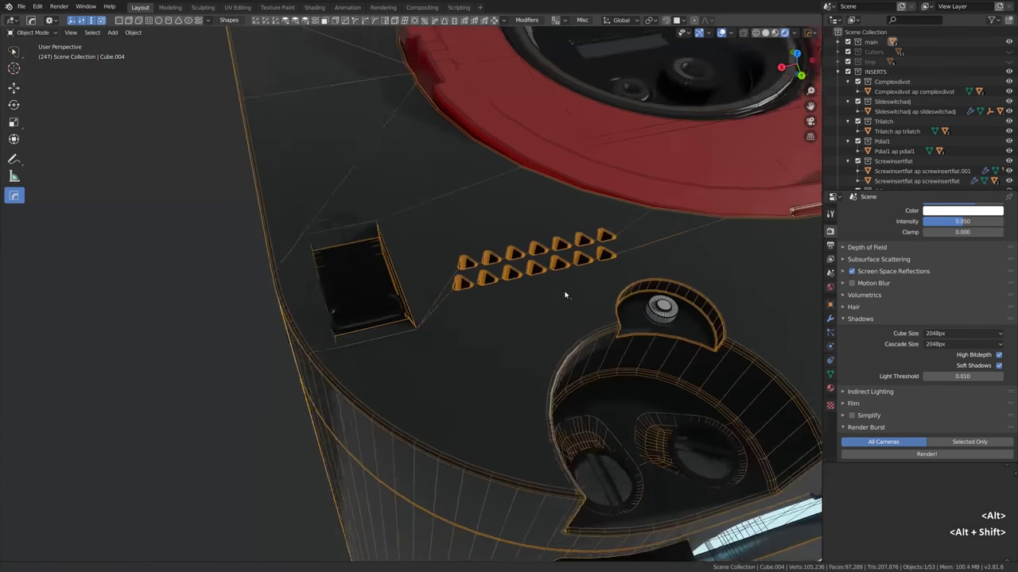
pyautogui.keyDown('shift'); pyautogui.moveTo(564, 291); pyautogui.dragTo(279, 198, button='middle'); pyautogui.keyUp('shift')
pyautogui.scroll(4, 458, 255)
pyautogui.press('q')
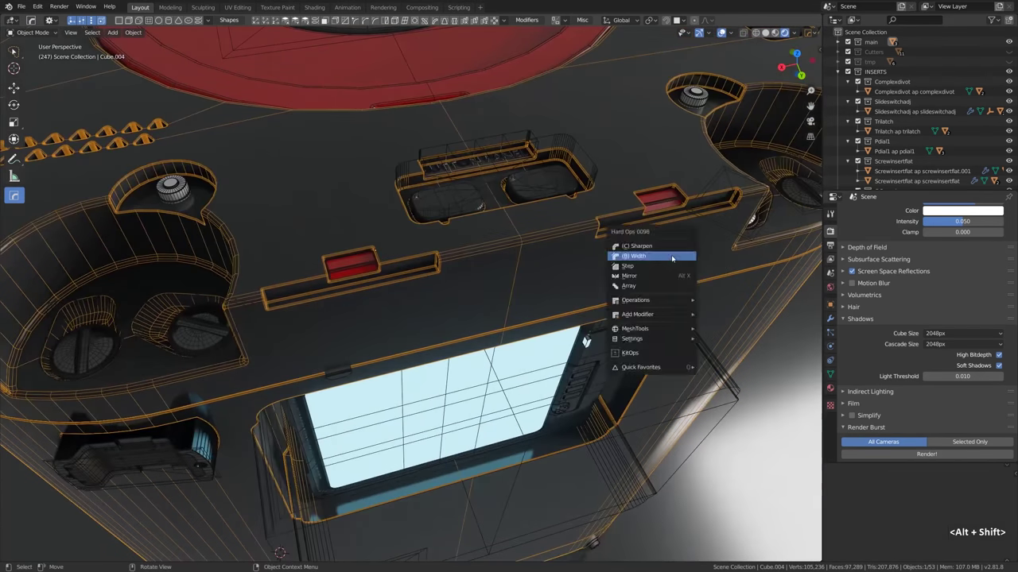
pyautogui.click(674, 254)
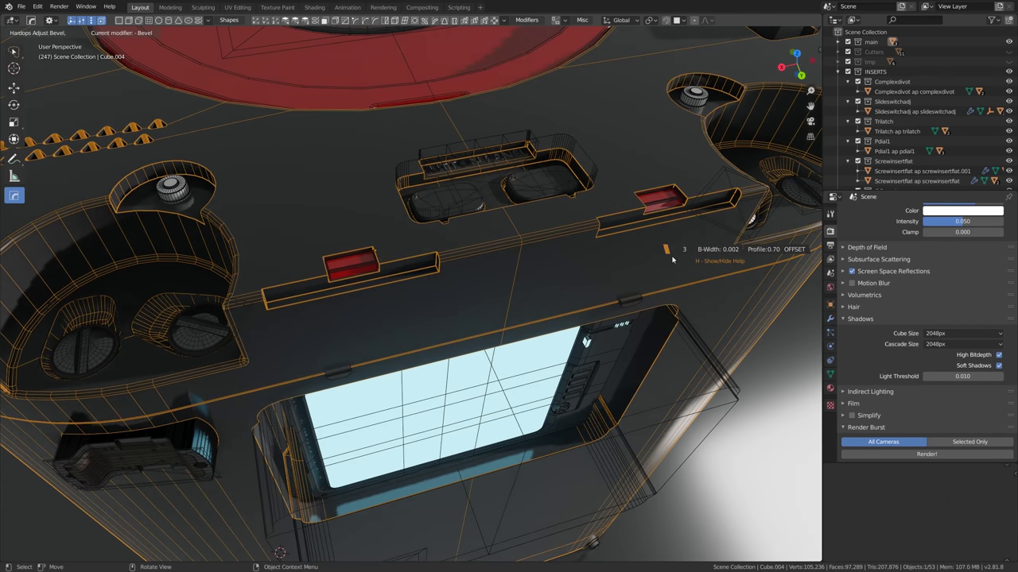
pyautogui.click(665, 263)
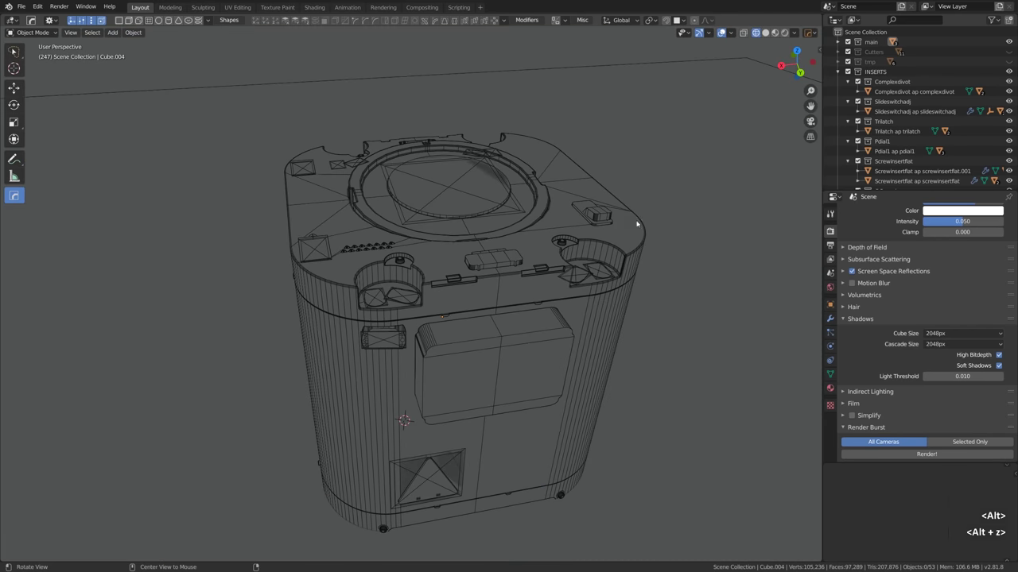
# Open the Hard Ops documentation from the Hard Ops Learning links, read the hotkeys page, and return to Blender
pyautogui.moveTo(636, 225); pyautogui.dragTo(604, 252, button='middle')
pyautogui.press('q')
pyautogui.moveTo(605, 250)
pyautogui.moveTo(587, 270)
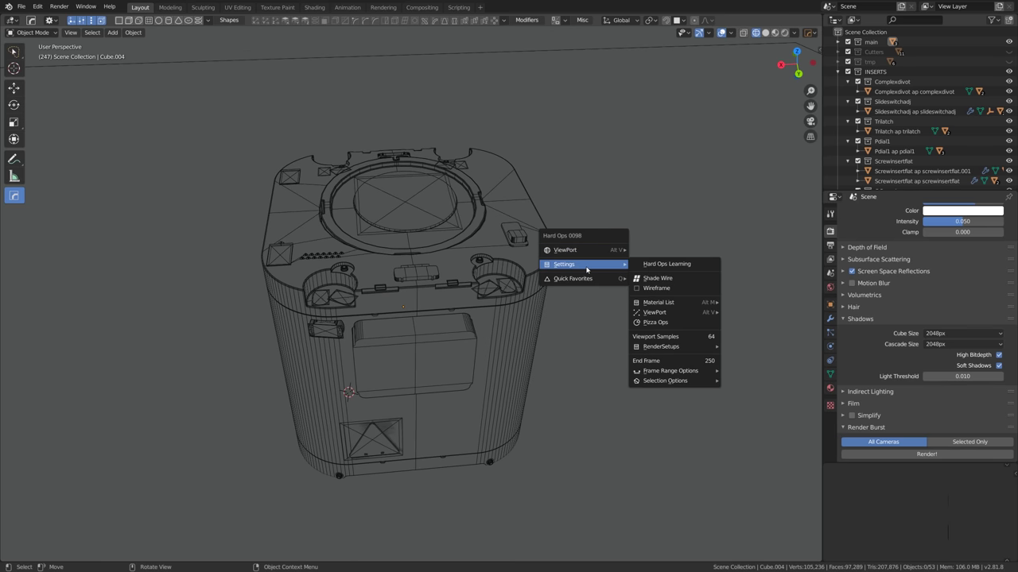
pyautogui.click(708, 266)
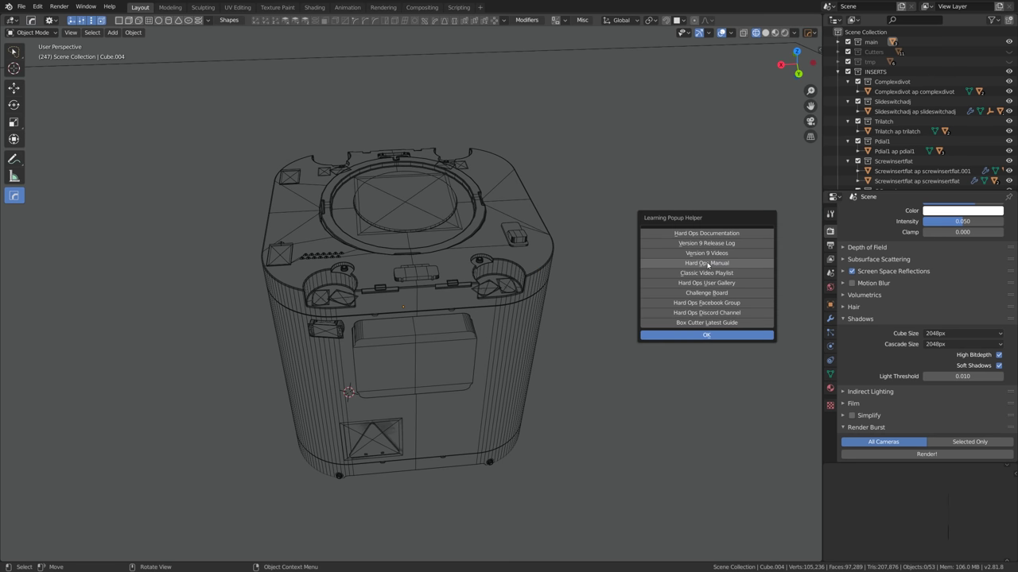
pyautogui.click(741, 233)
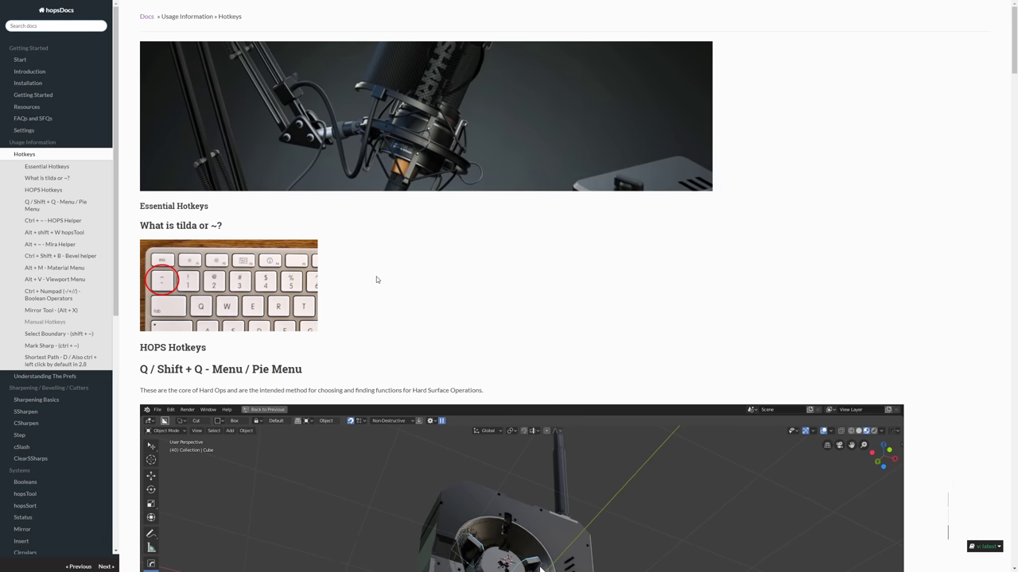
pyautogui.scroll(-4, 334, 320)
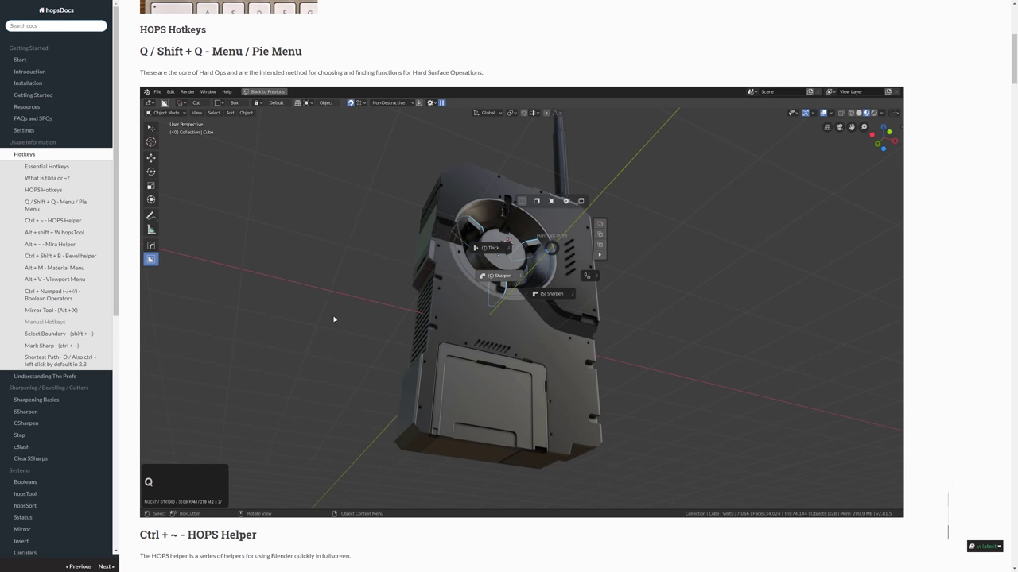
pyautogui.hotkey('alt', 'Tab')
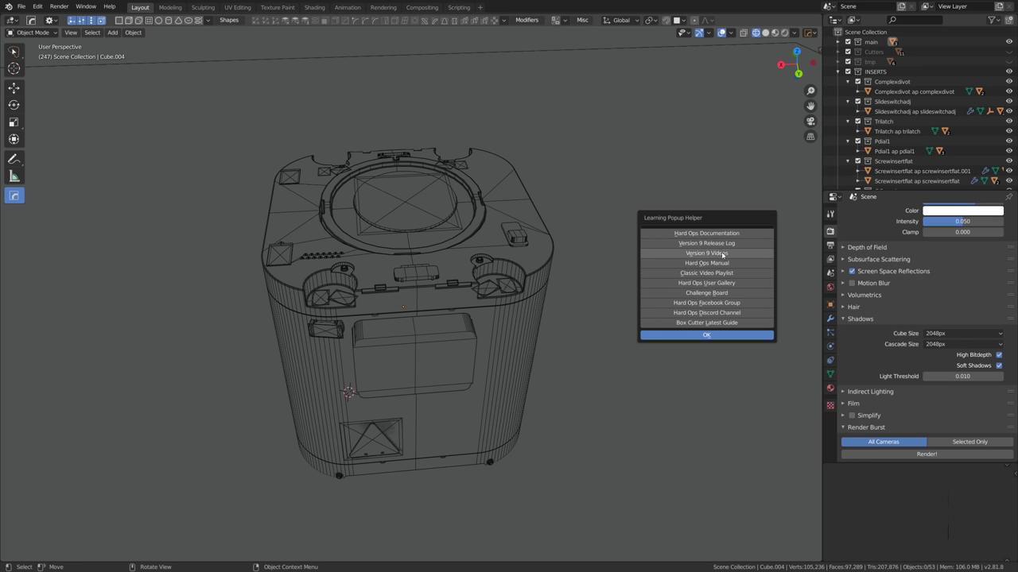
# View the Version 9 Videos playlist and the Hard Ops User Gallery from the learning links in the browser
pyautogui.click(723, 254)
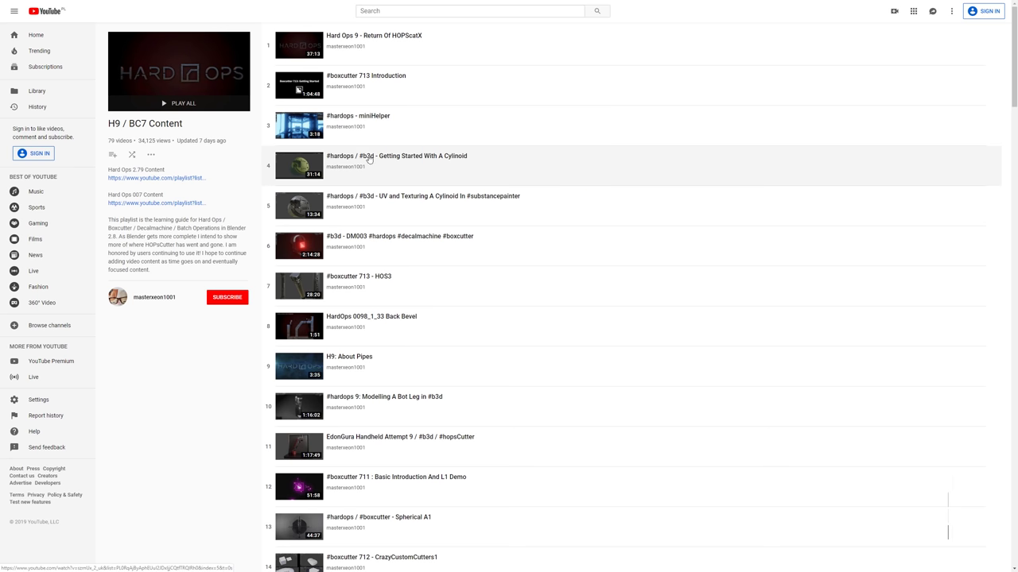
pyautogui.hotkey('alt', 'Tab')
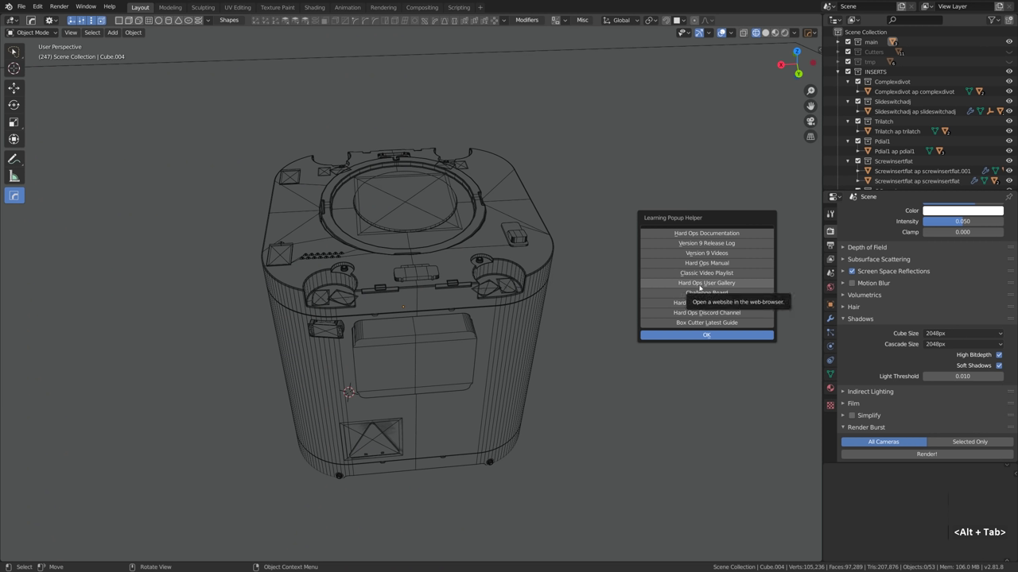
pyautogui.click(724, 284)
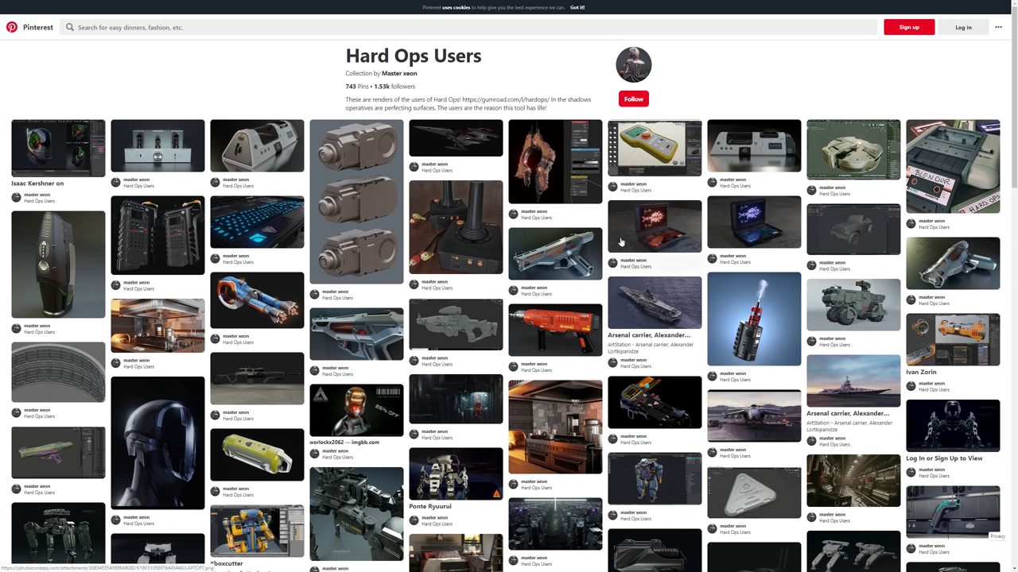
pyautogui.hotkey('alt', 'Tab')
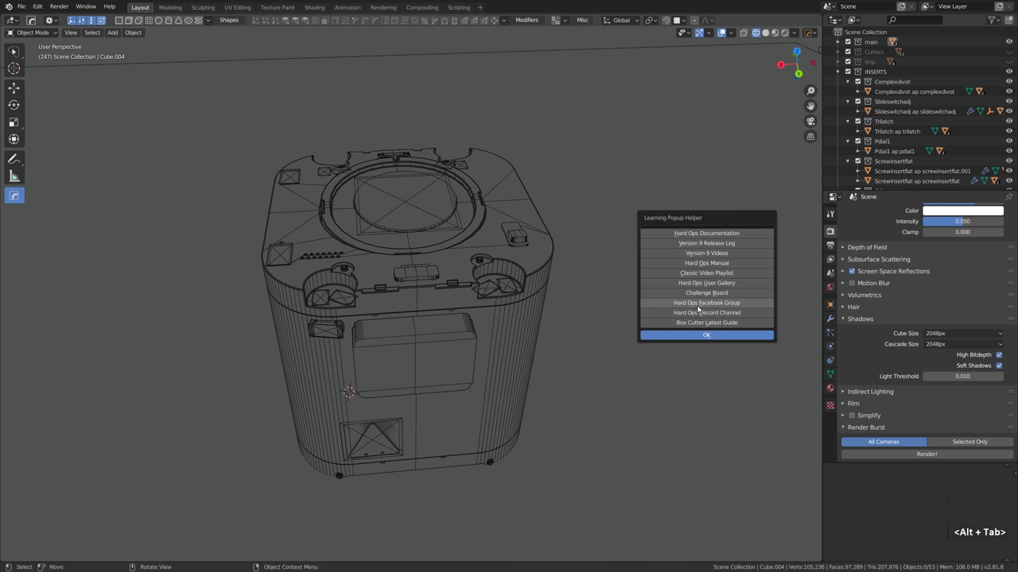
pyautogui.hotkey('alt', 'Tab')
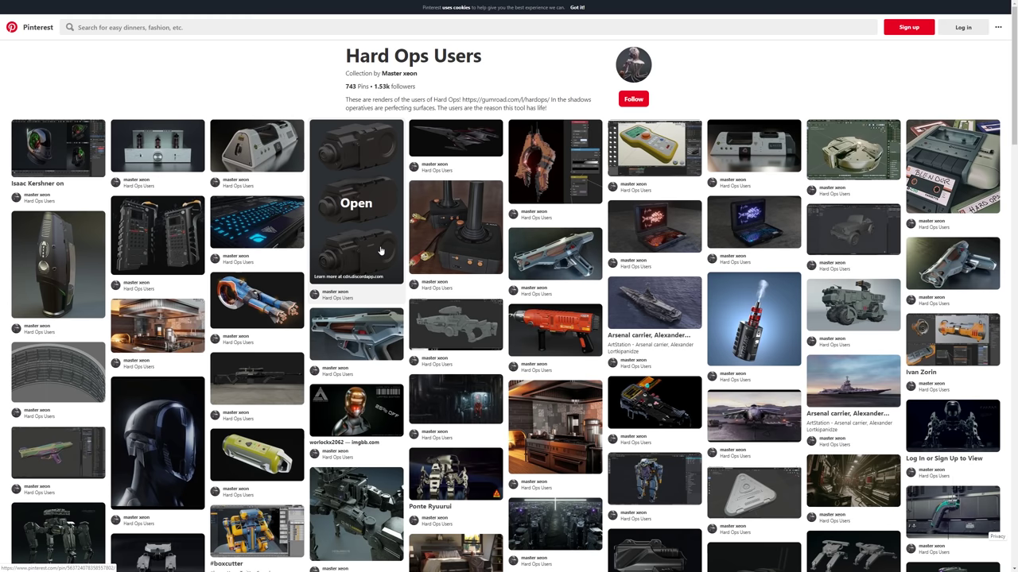
pyautogui.hotkey('alt', 'Tab')
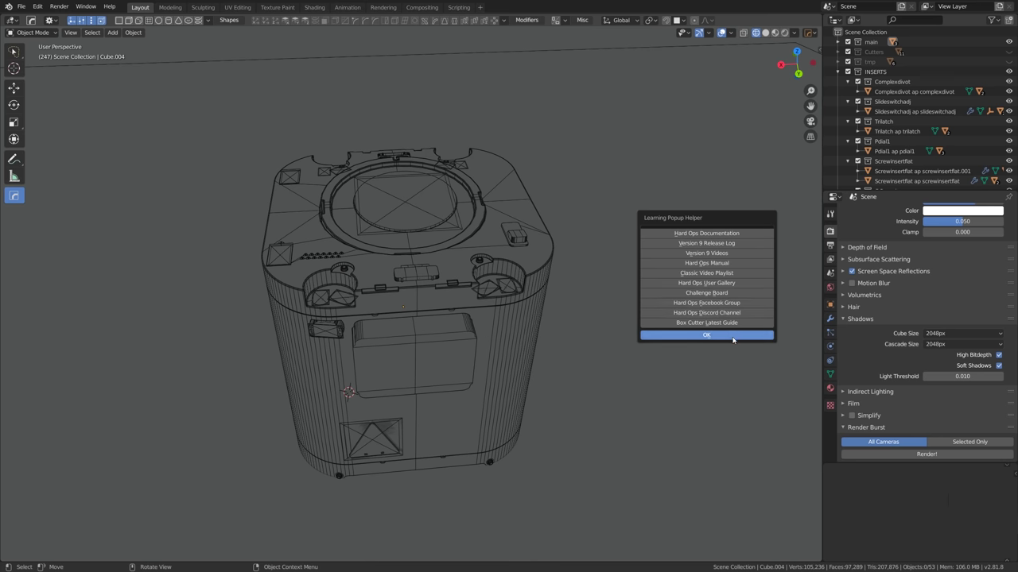
pyautogui.click(731, 336)
# Open the Pizza Ops popup from the Hard Ops settings
pyautogui.press('q')
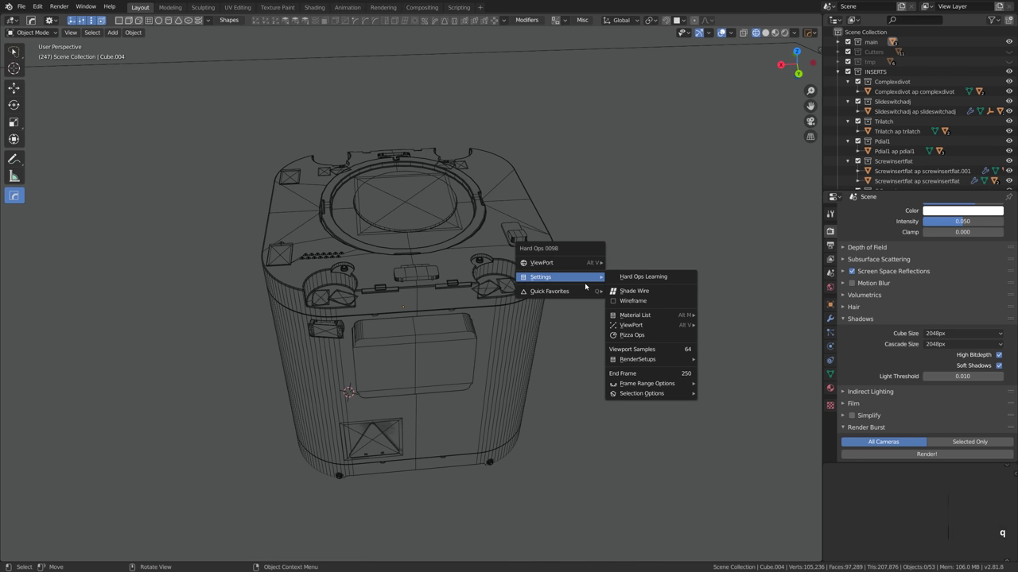
pyautogui.moveTo(657, 330)
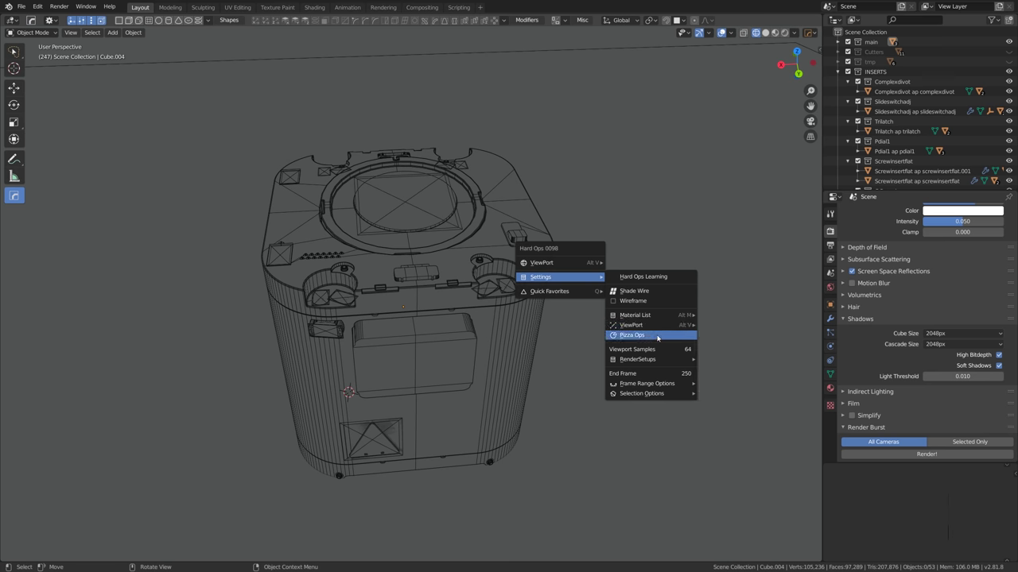
pyautogui.click(657, 338)
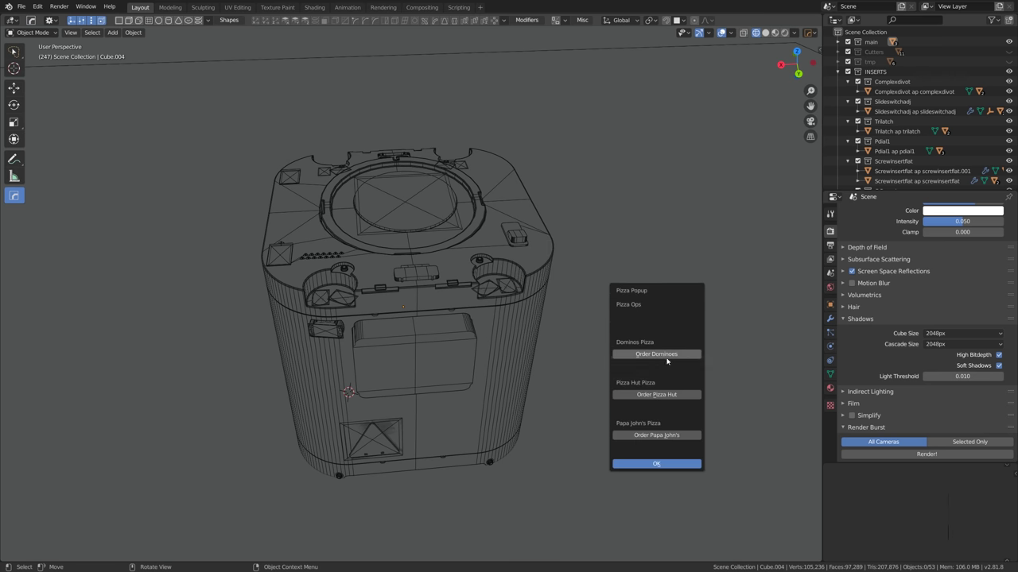